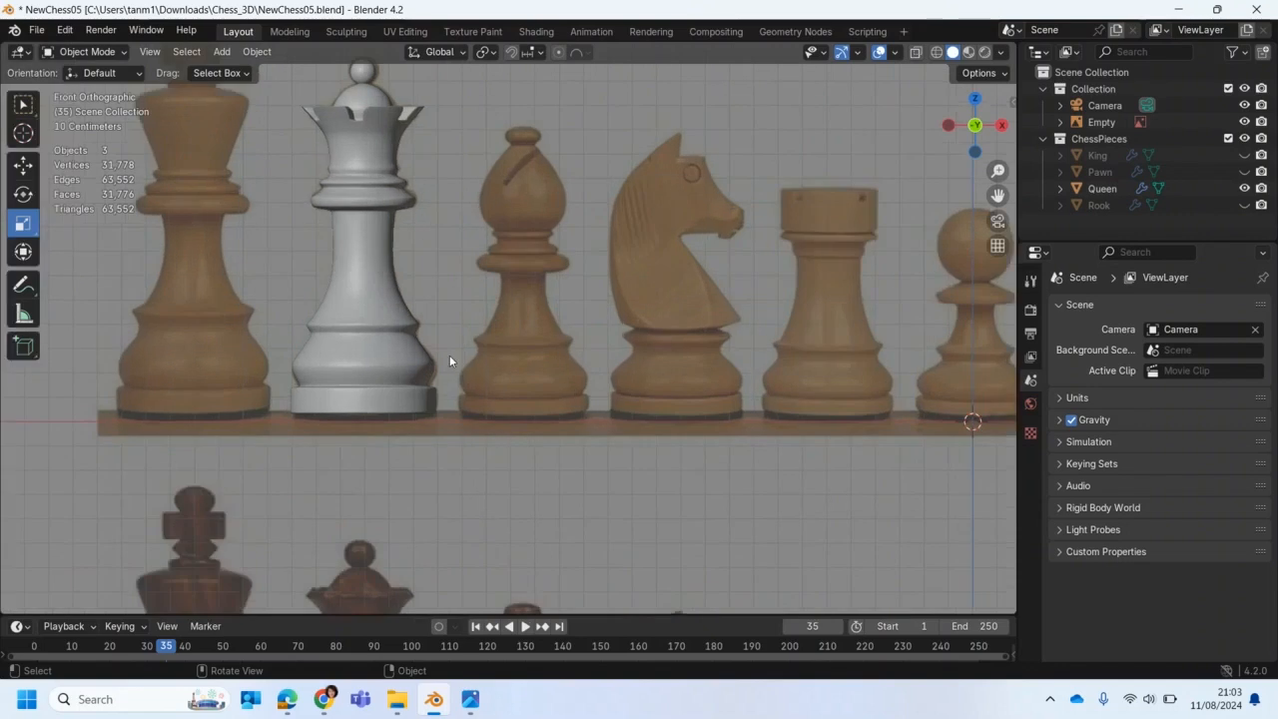
# Step: Duplicate the queen and move the copy about 0.657 m along X, aligned over the bishop in the reference image
pyautogui.click(395, 275)
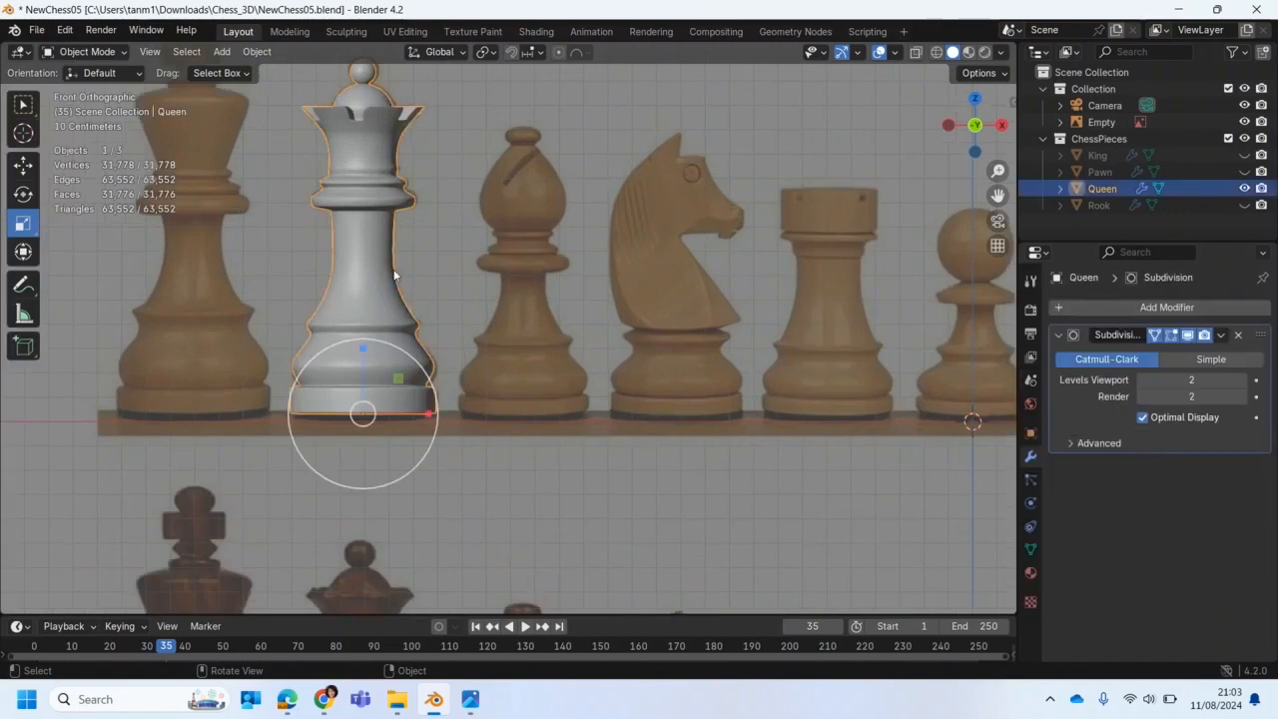
pyautogui.hotkey('shift', 'd')
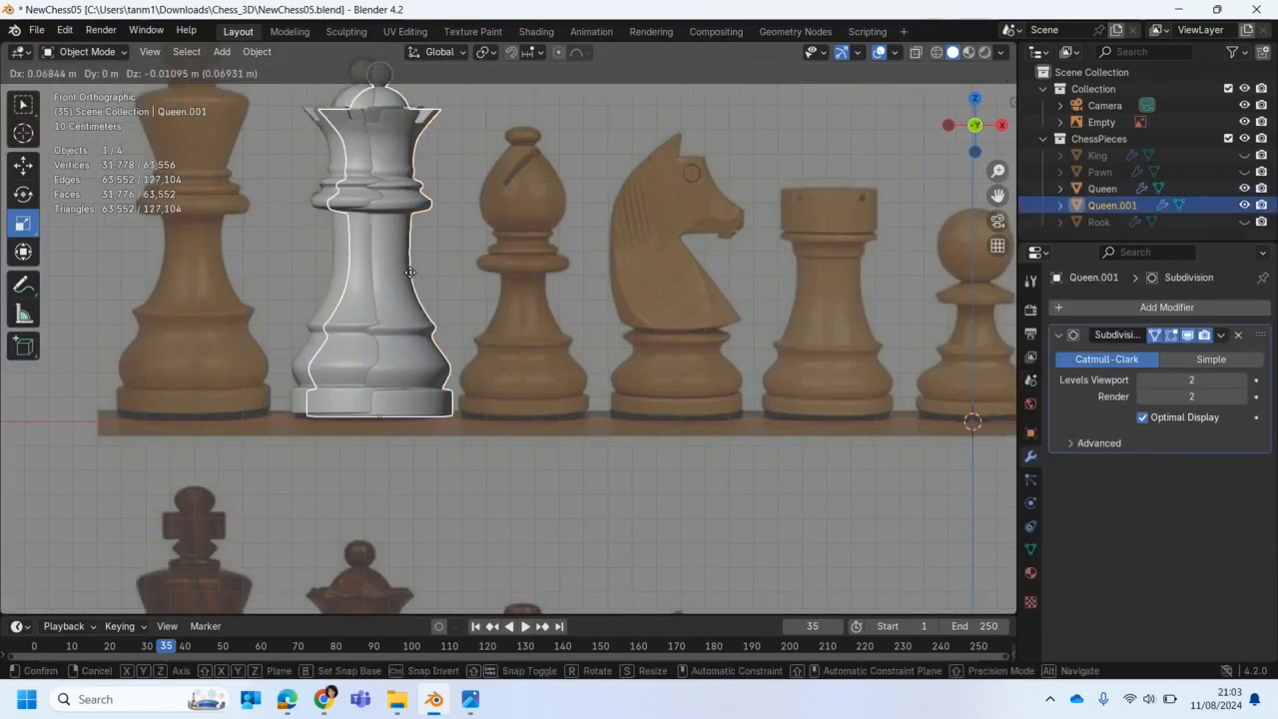
pyautogui.press('x')
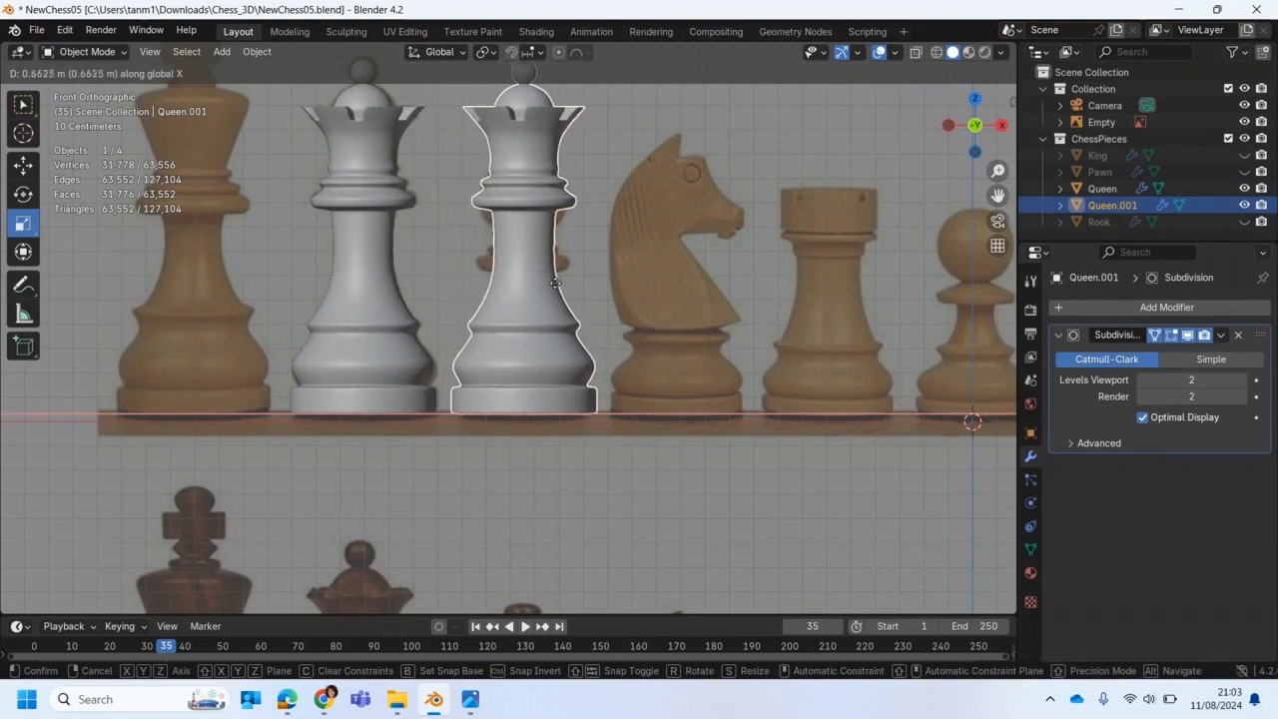
pyautogui.click(553, 284)
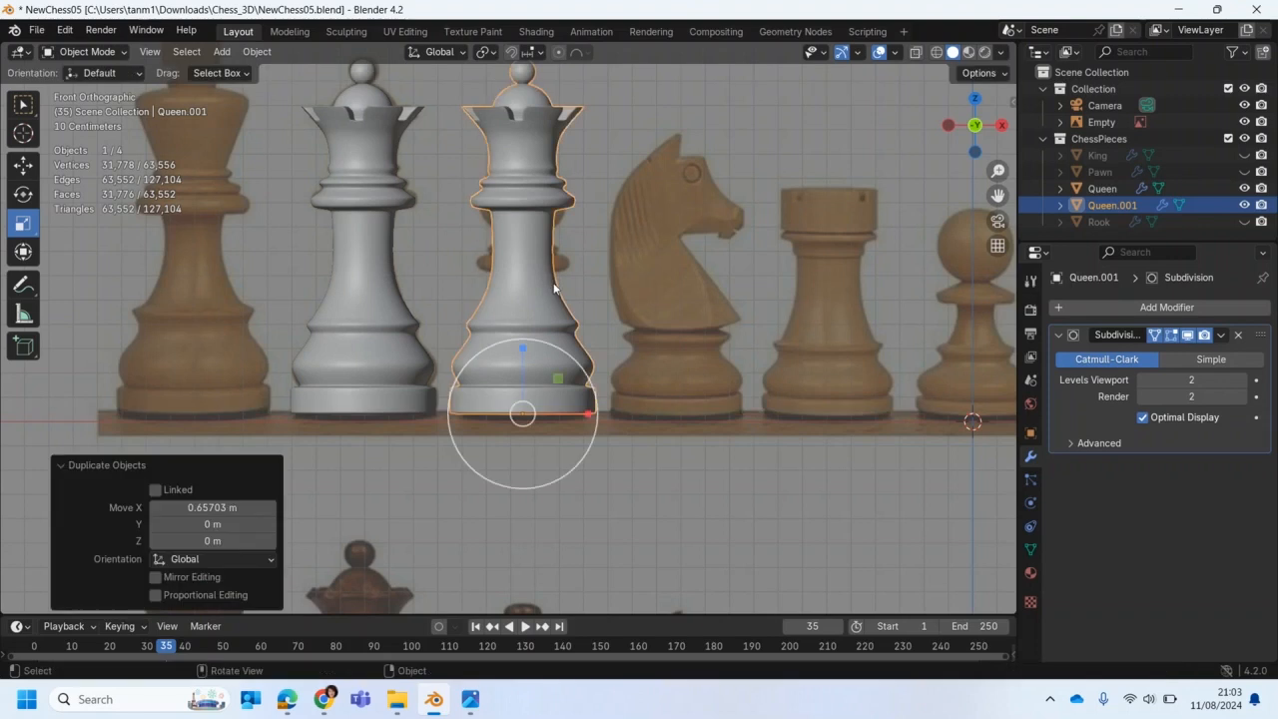
pyautogui.click(916, 54)
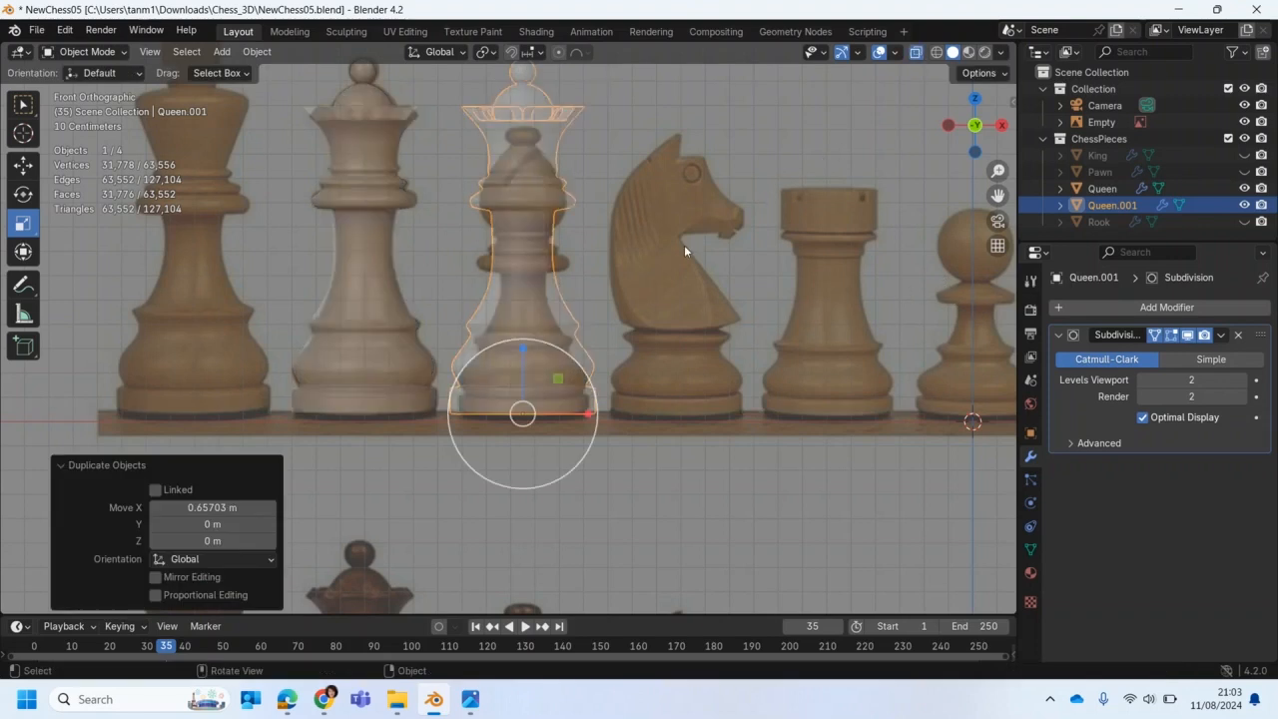
pyautogui.keyDown('shift'); pyautogui.moveTo(686, 250); pyautogui.dragTo(697, 347, button='middle'); pyautogui.keyUp('shift')
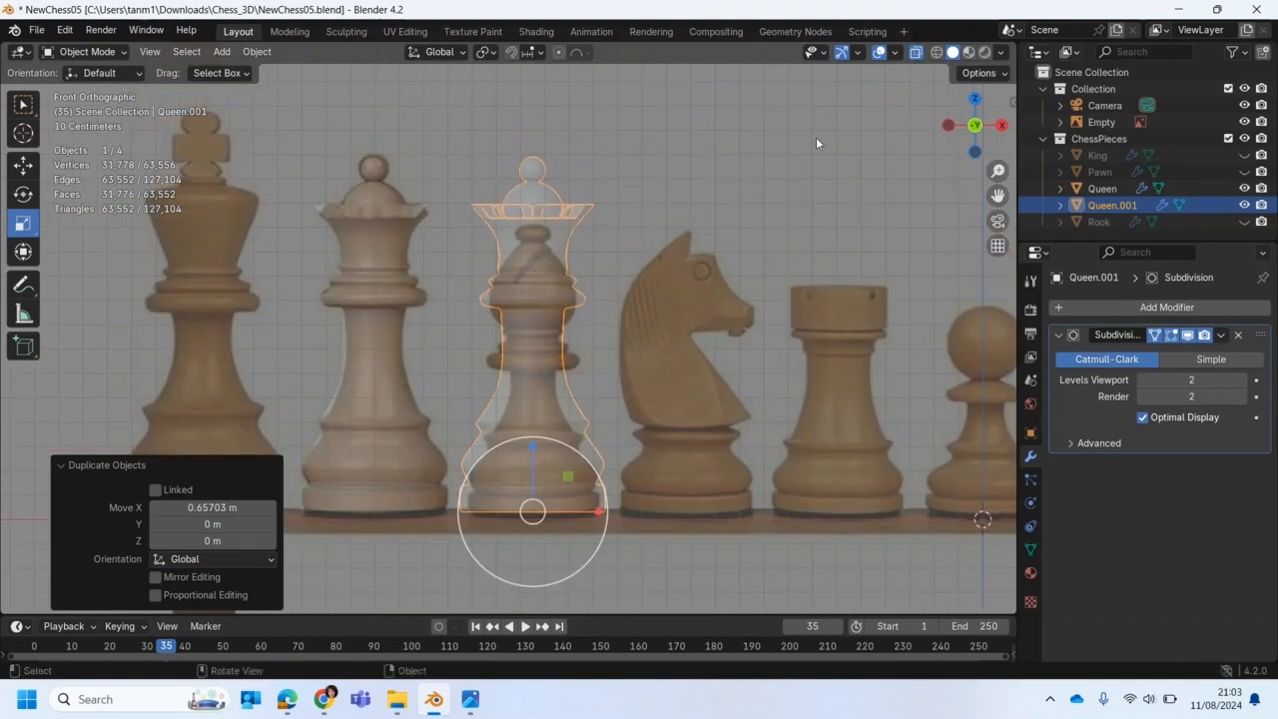
pyautogui.click(916, 53)
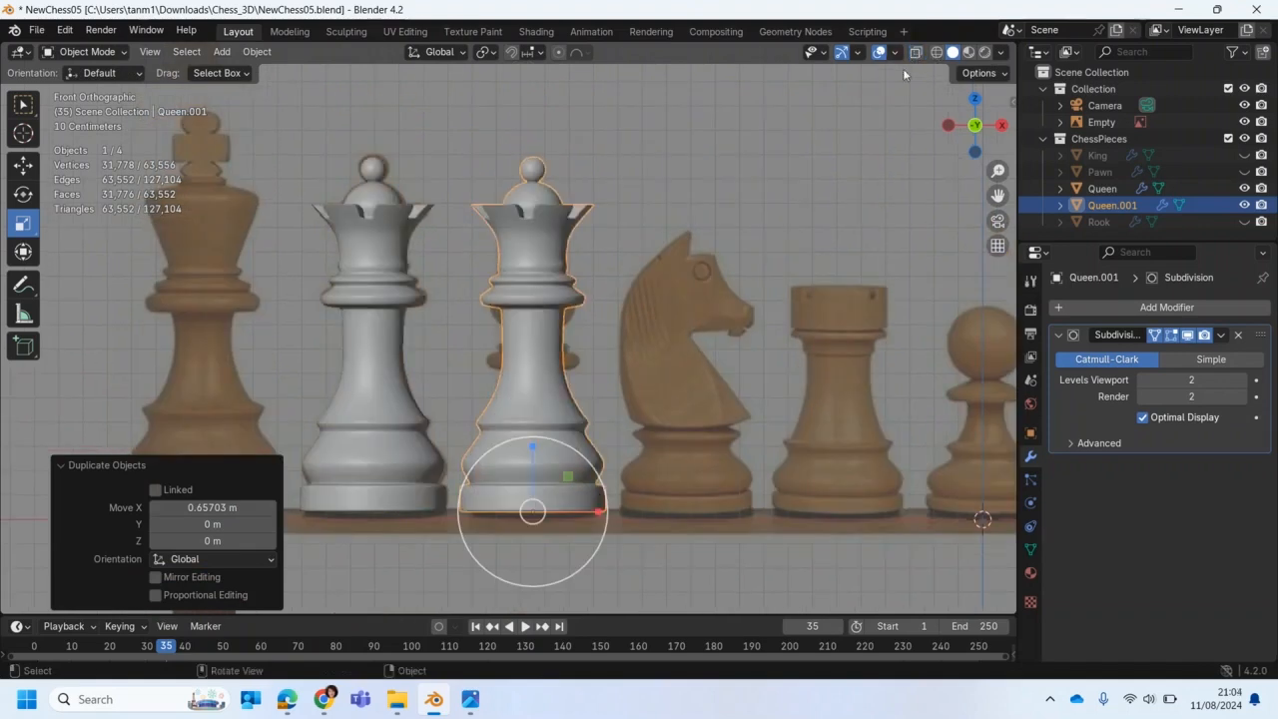
# Step: Hide the original queen and rename the duplicate as Bishop
pyautogui.click(1243, 188)
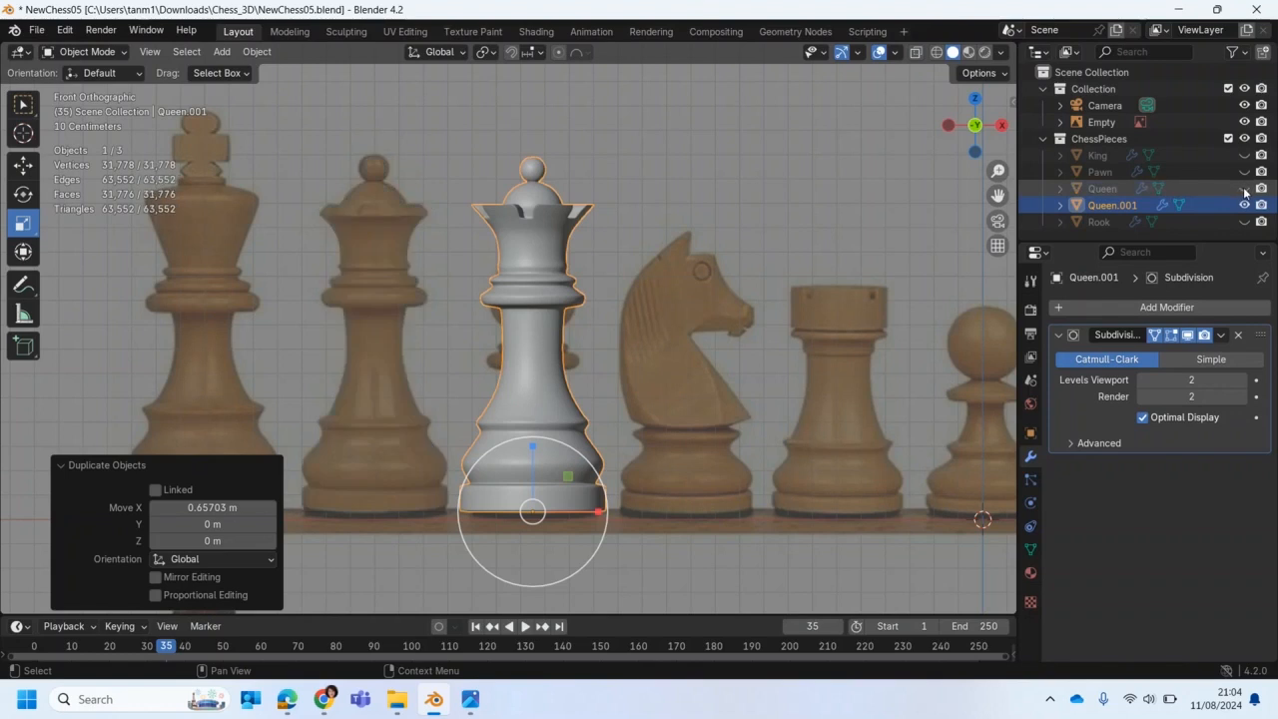
pyautogui.doubleClick(1107, 205)
pyautogui.write('Bishop')
pyautogui.press('Return')
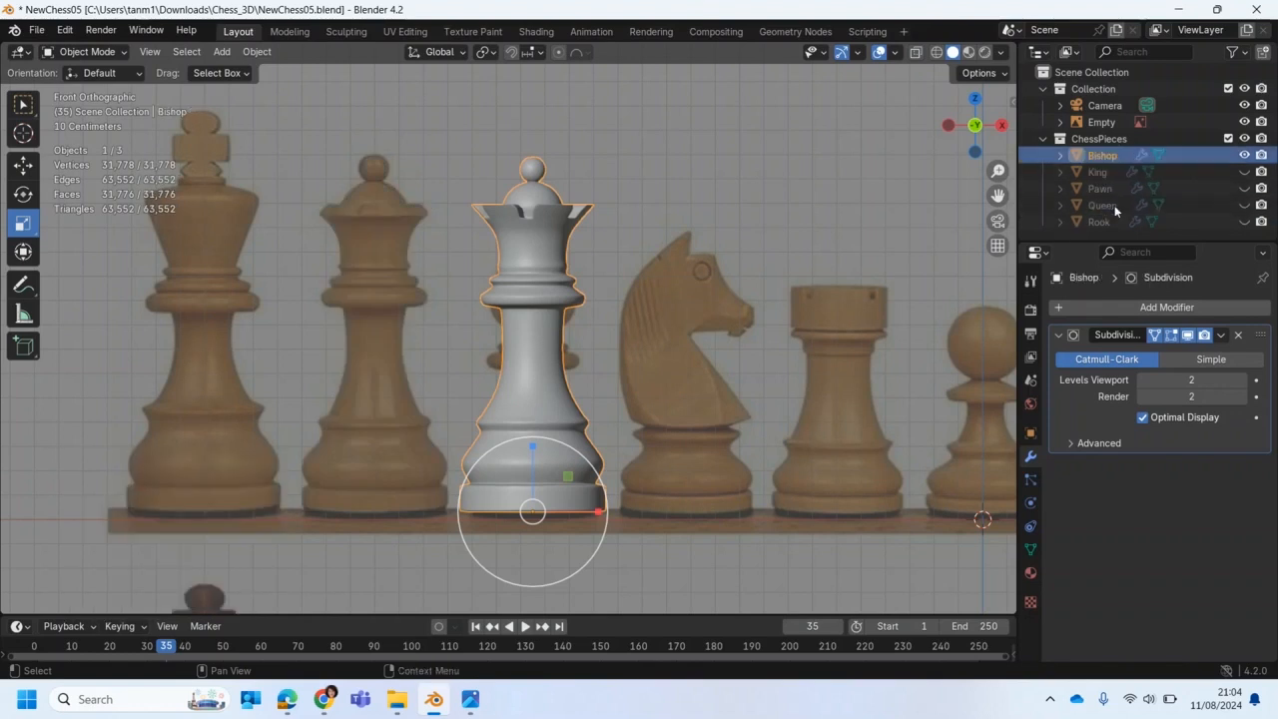
# Step: Scale the Bishop object uniformly to about 0.876 so its base fits the bishop reference
pyautogui.scroll(2, 596, 391)
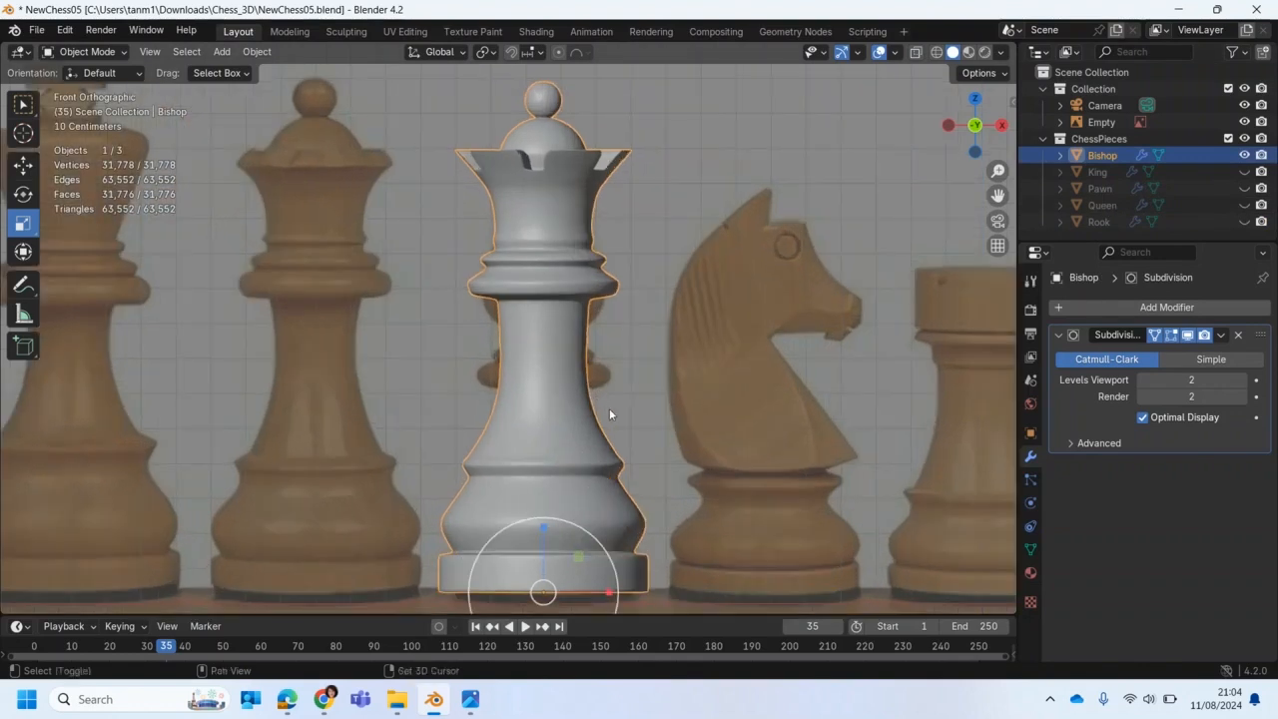
pyautogui.keyDown('shift'); pyautogui.moveTo(609, 407); pyautogui.dragTo(637, 315, button='middle'); pyautogui.keyUp('shift')
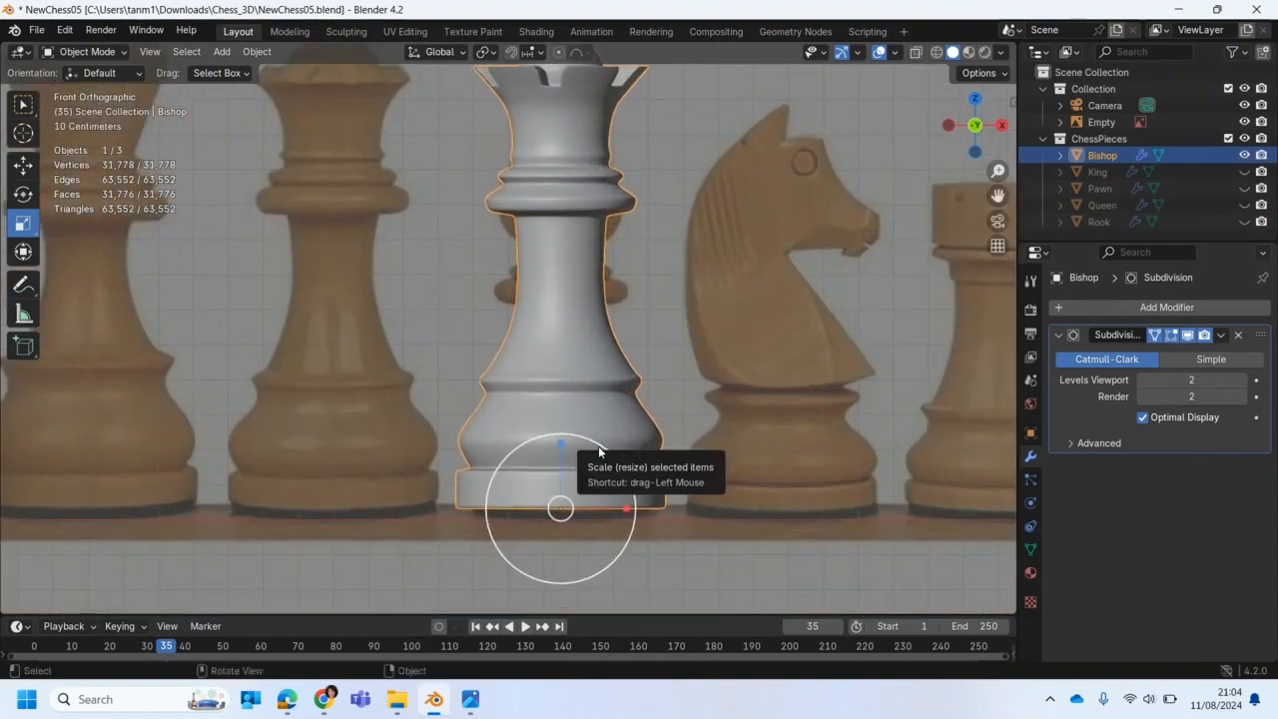
pyautogui.moveTo(597, 446); pyautogui.dragTo(592, 456)
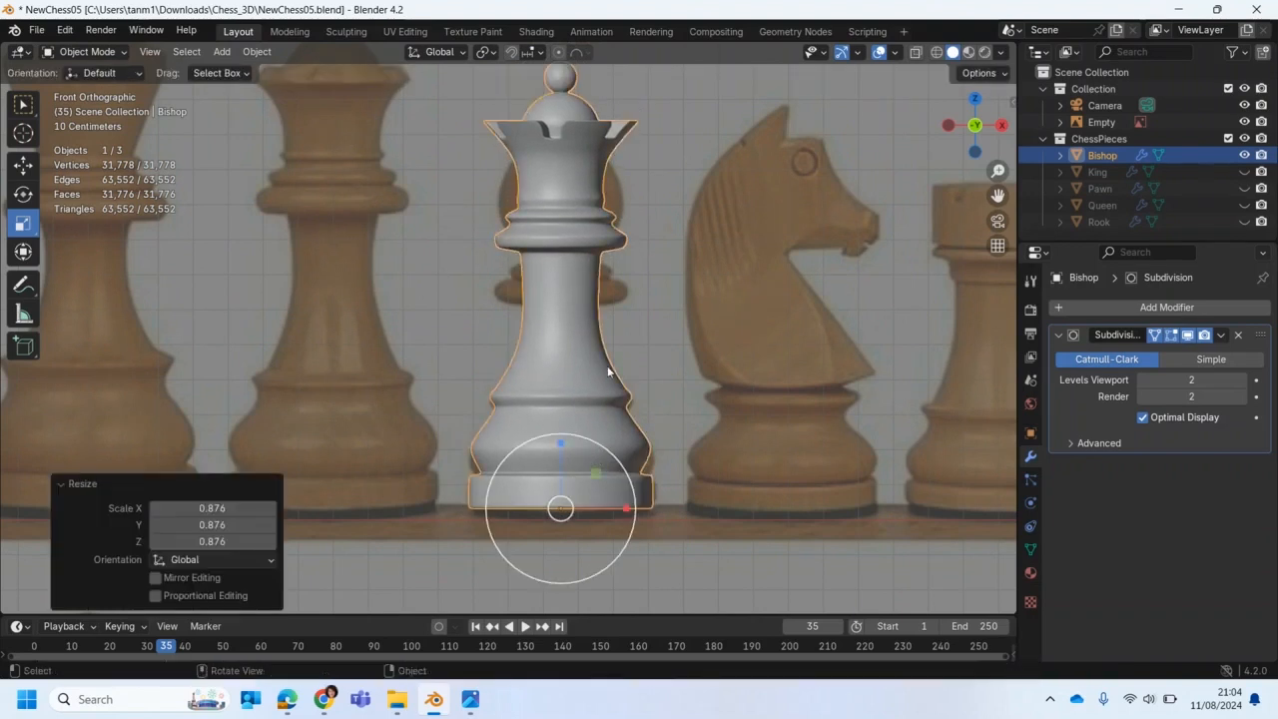
# Step: In Edit Mode with X-ray on, delete all Bishop faces above the base's upper collar
pyautogui.click(915, 52)
pyautogui.press('Tab')
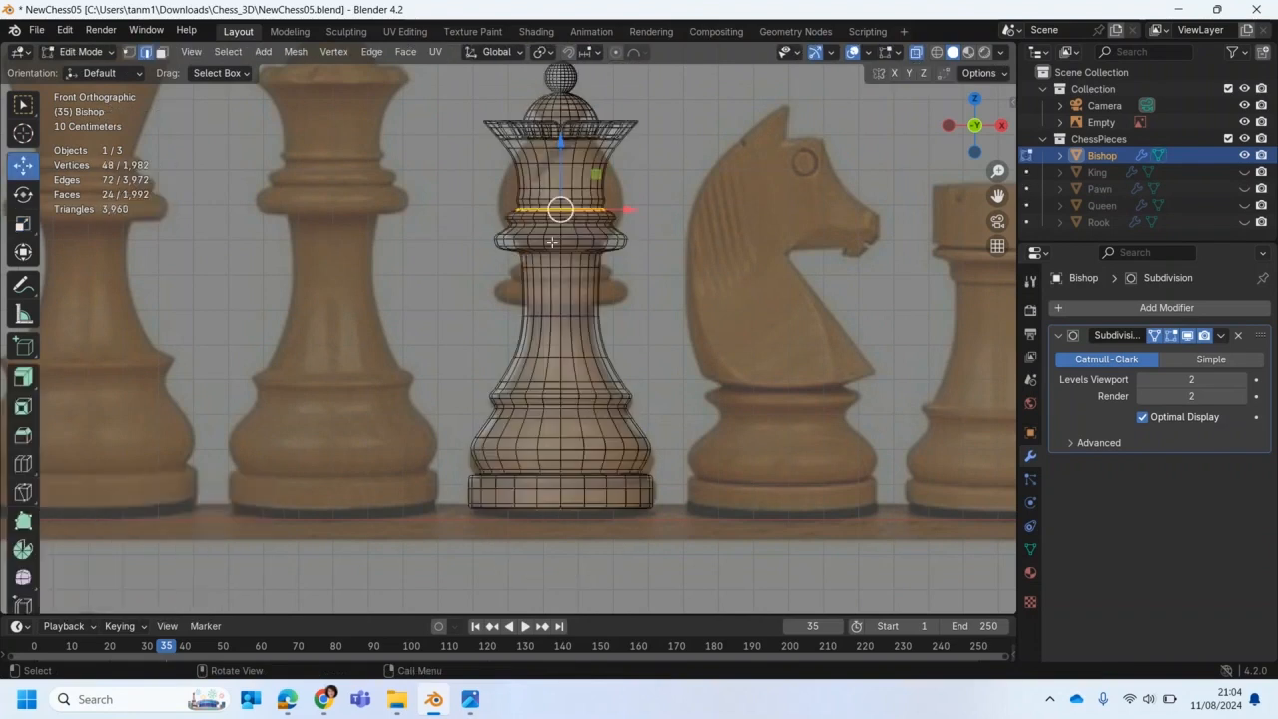
pyautogui.click(162, 54)
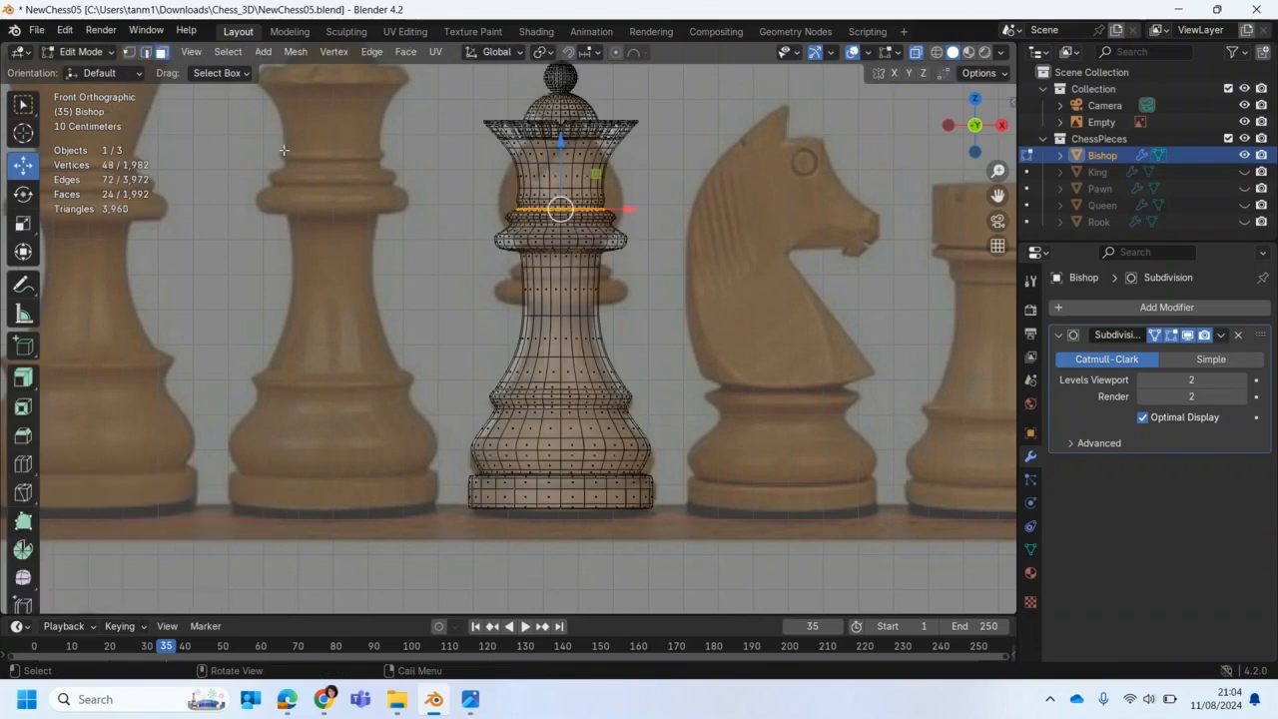
pyautogui.keyDown('shift'); pyautogui.moveTo(322, 154); pyautogui.dragTo(325, 217, button='middle'); pyautogui.keyUp('shift')
pyautogui.moveTo(442, 86); pyautogui.dragTo(671, 435)
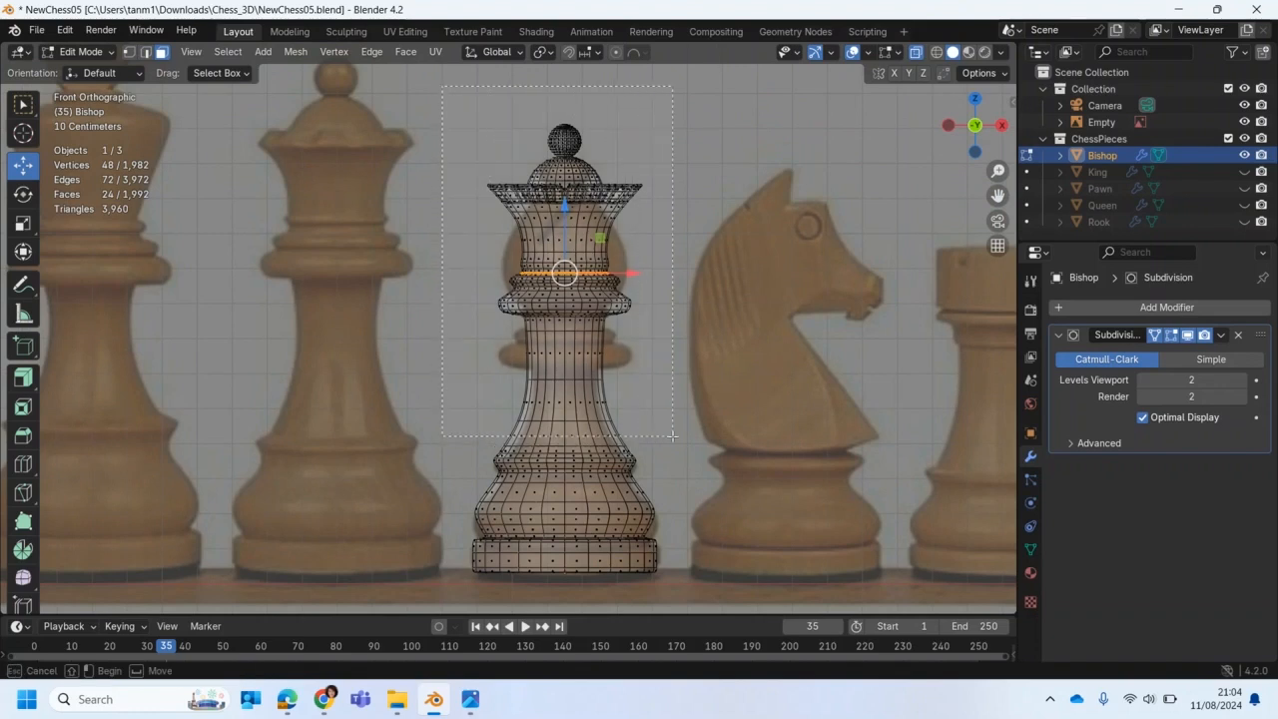
pyautogui.moveTo(672, 435); pyautogui.dragTo(672, 435)
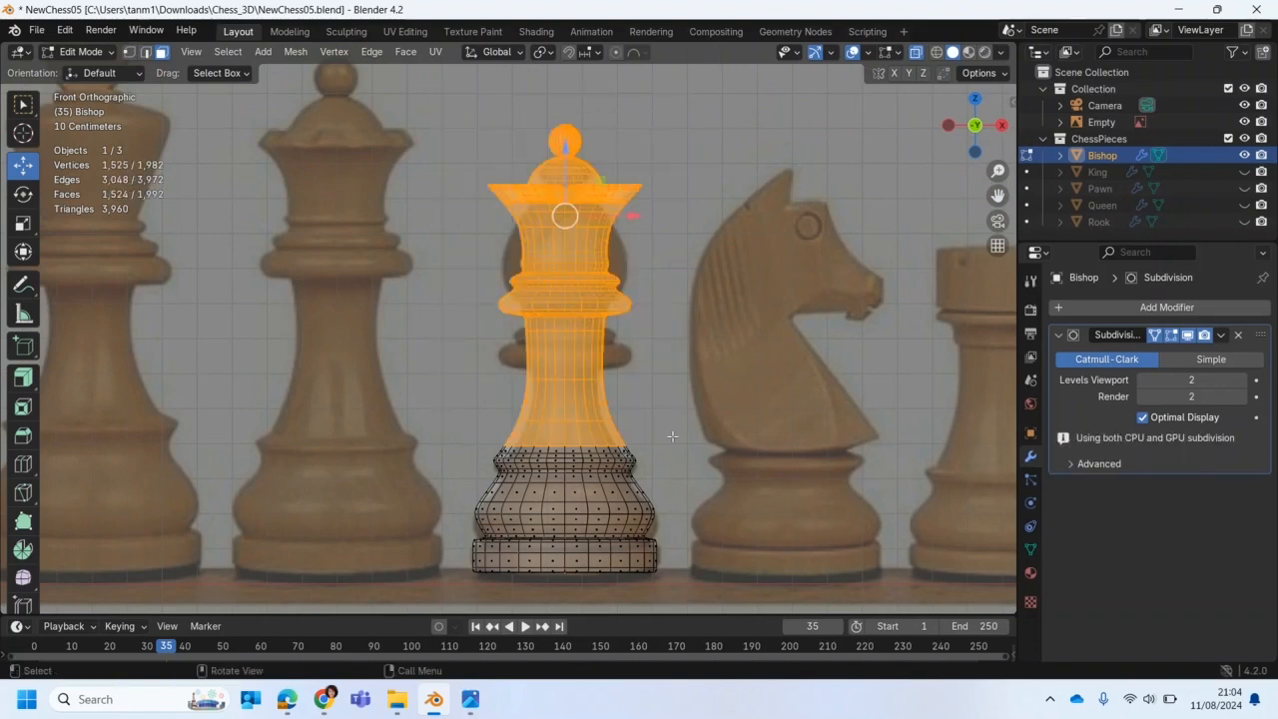
pyautogui.press('x')
pyautogui.click(672, 435)
# Step: Turn off the Subdivision modifier's viewport display and lower the base's upper faces, then the collar faces by about 0.007 m more
pyautogui.scroll(1, 641, 487)
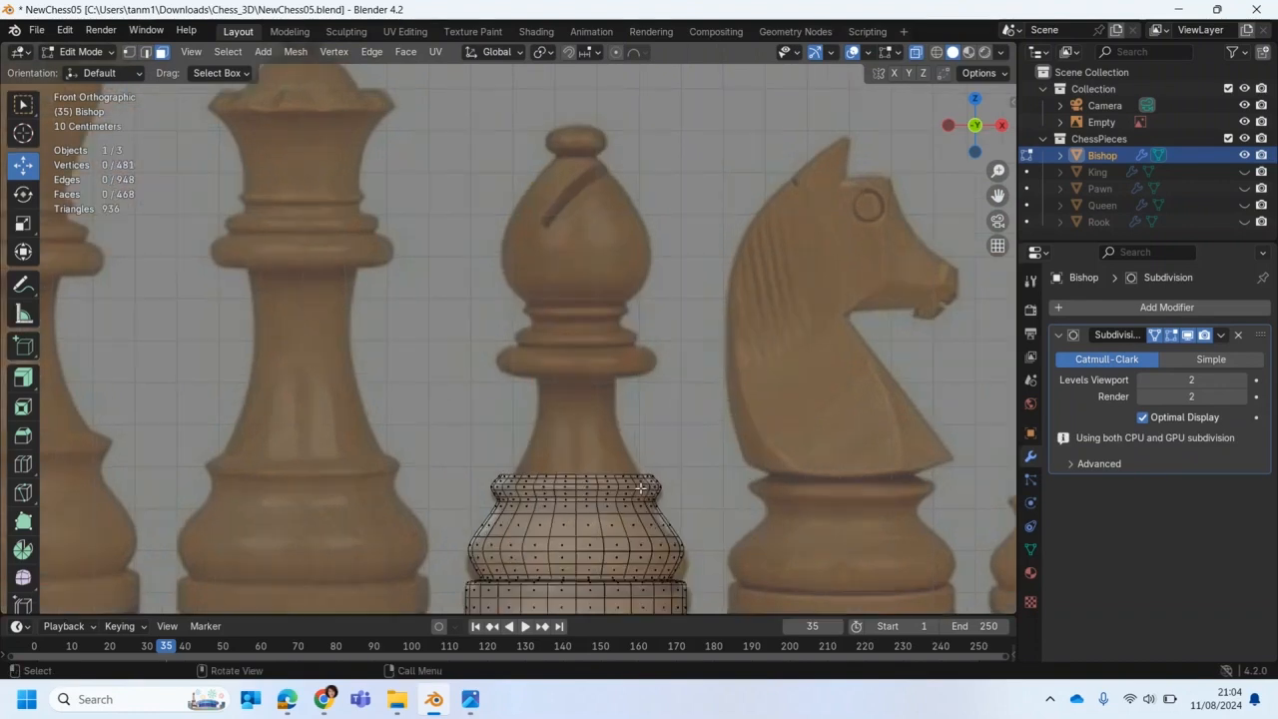
pyautogui.scroll(3, 575, 427)
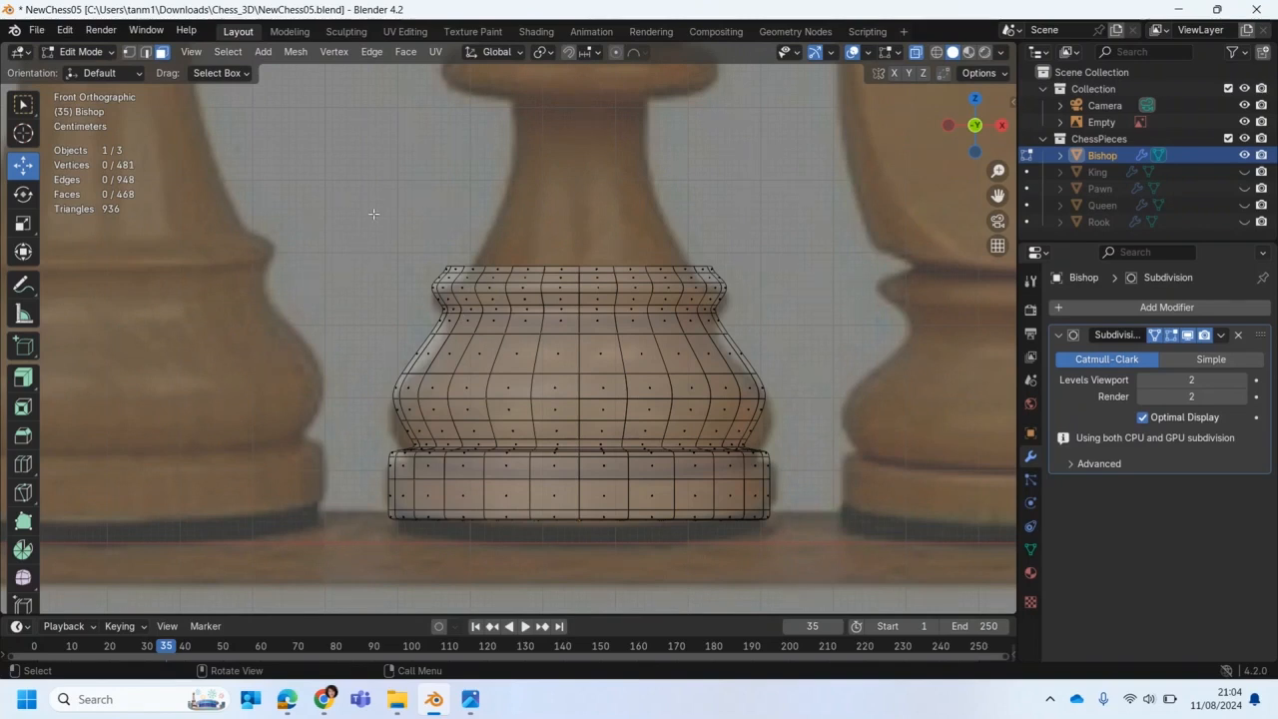
pyautogui.click(1187, 336)
pyautogui.moveTo(349, 214); pyautogui.dragTo(807, 356)
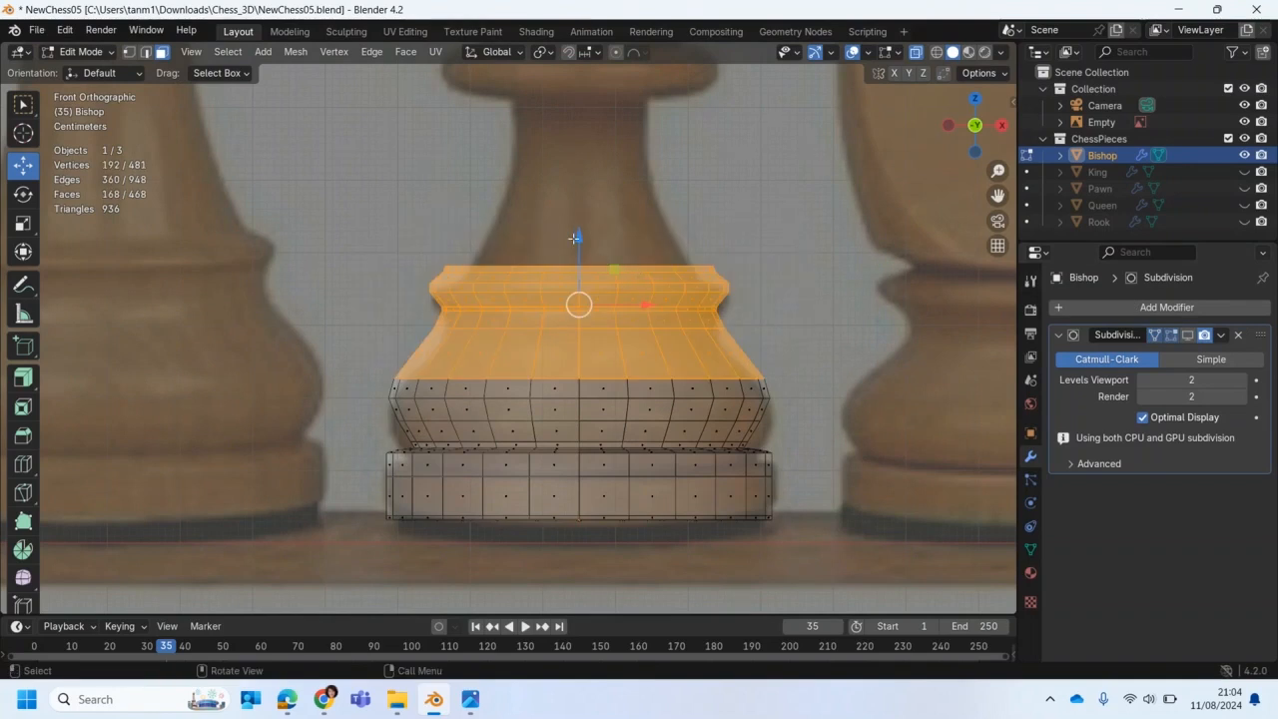
pyautogui.moveTo(579, 239); pyautogui.dragTo(580, 244)
pyautogui.moveTo(384, 230); pyautogui.dragTo(770, 338)
pyautogui.moveTo(579, 232); pyautogui.dragTo(582, 240)
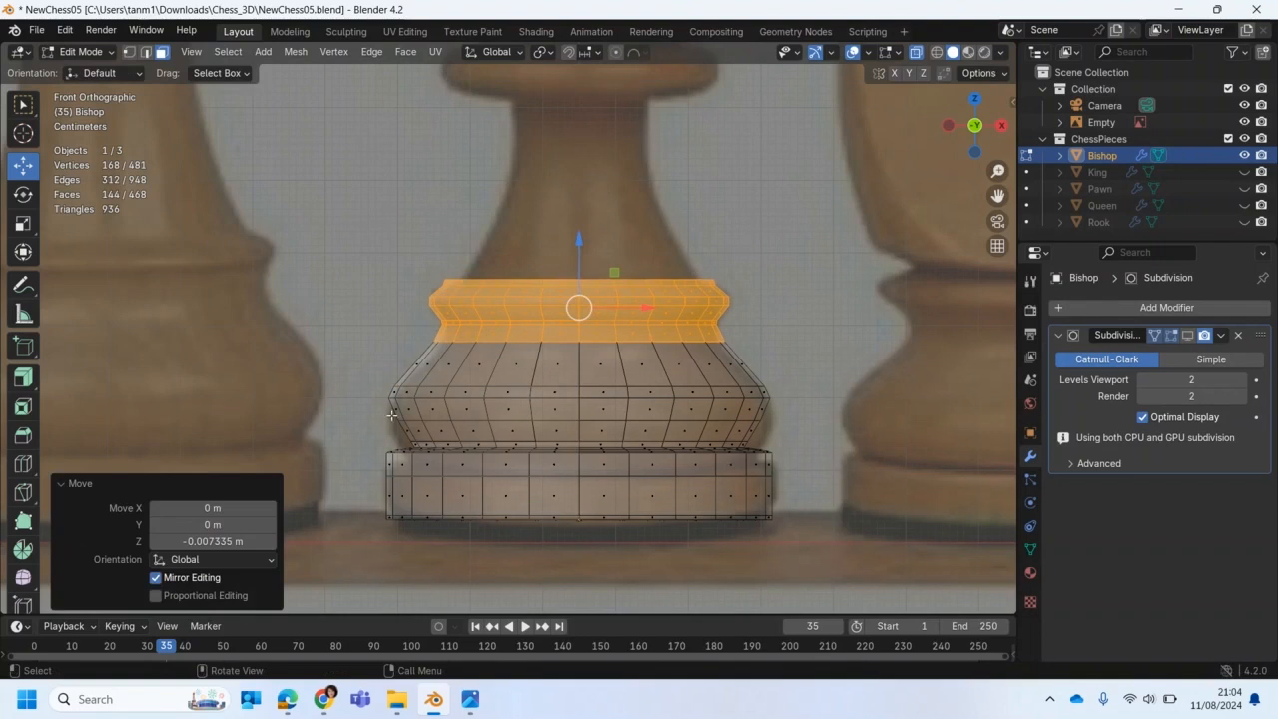
# Step: Slide the edge loop below the widest part of the base slightly down and scale it up slightly to match the reference
pyautogui.moveTo(377, 409); pyautogui.dragTo(748, 435)
pyautogui.click(319, 389)
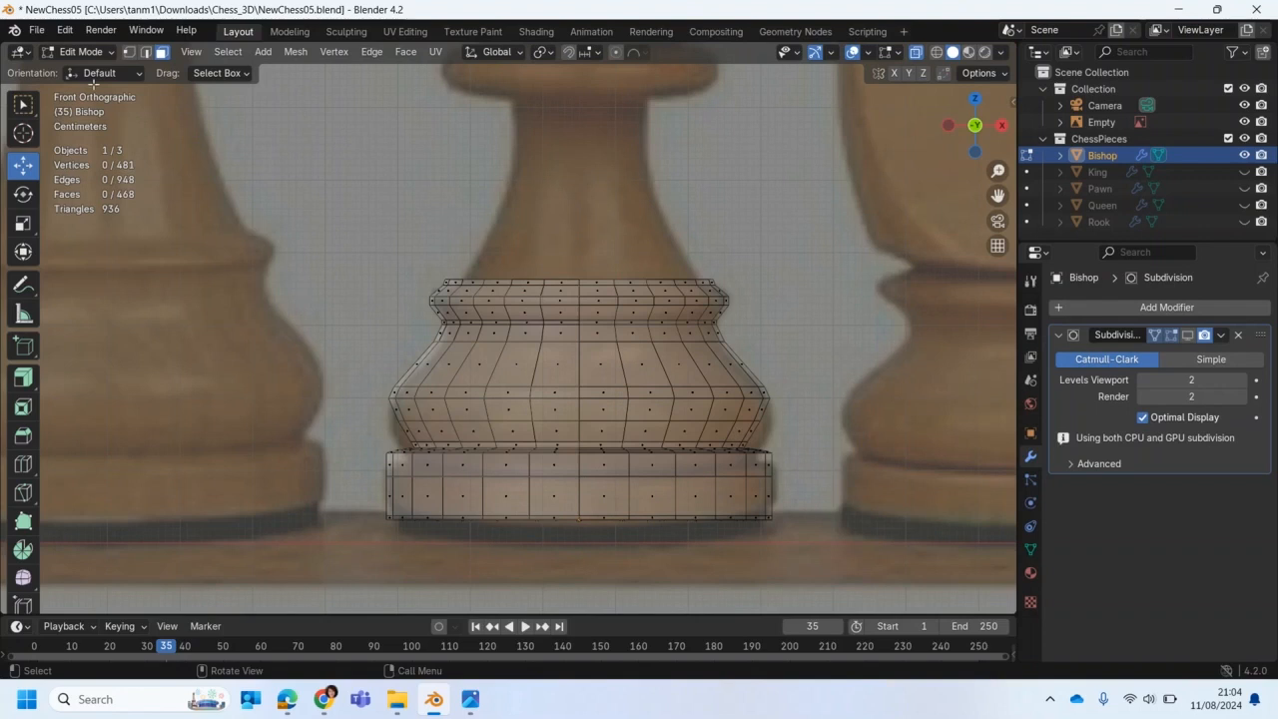
pyautogui.click(148, 53)
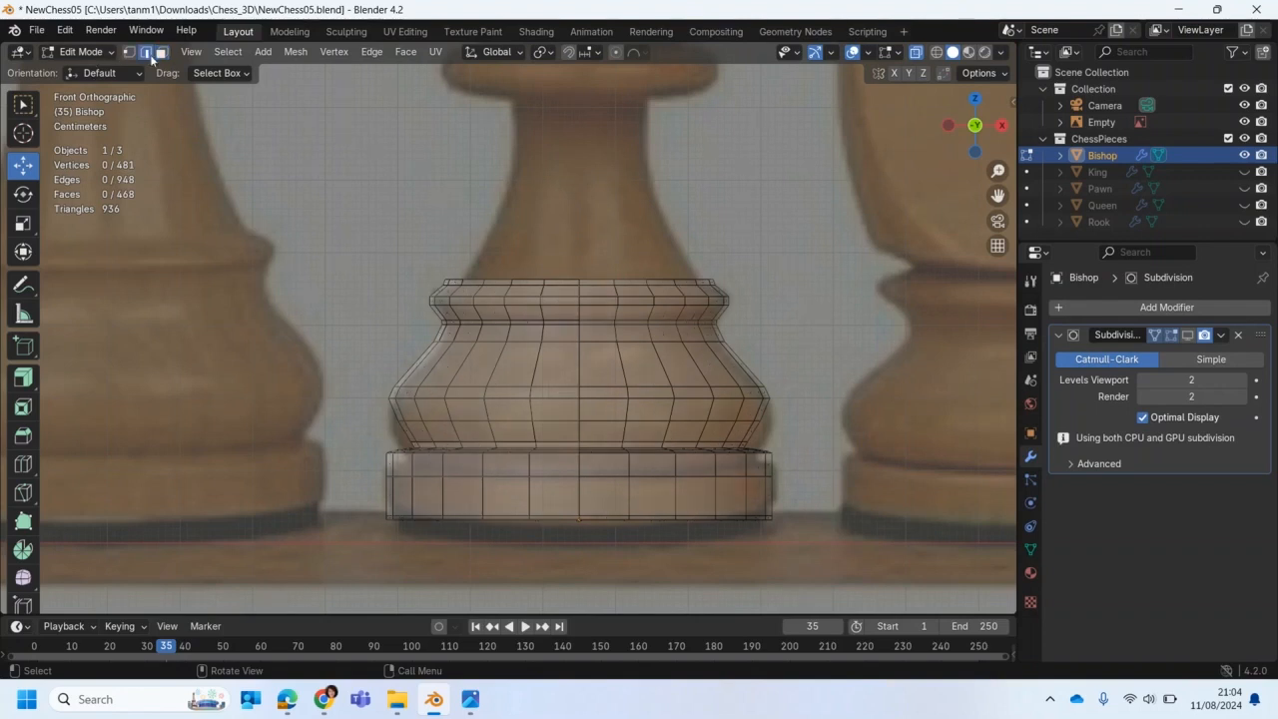
pyautogui.press('alt')
pyautogui.keyDown('alt'); pyautogui.click(617, 424); pyautogui.keyUp('alt')
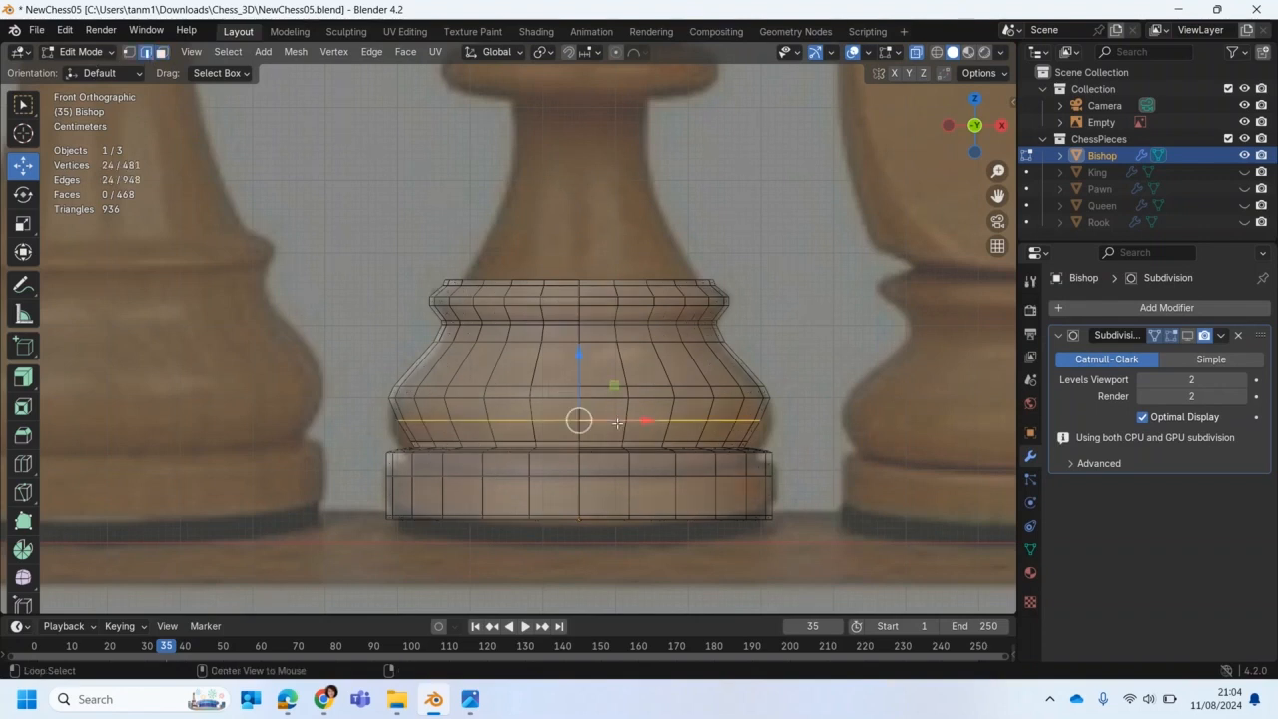
pyautogui.click(20, 606)
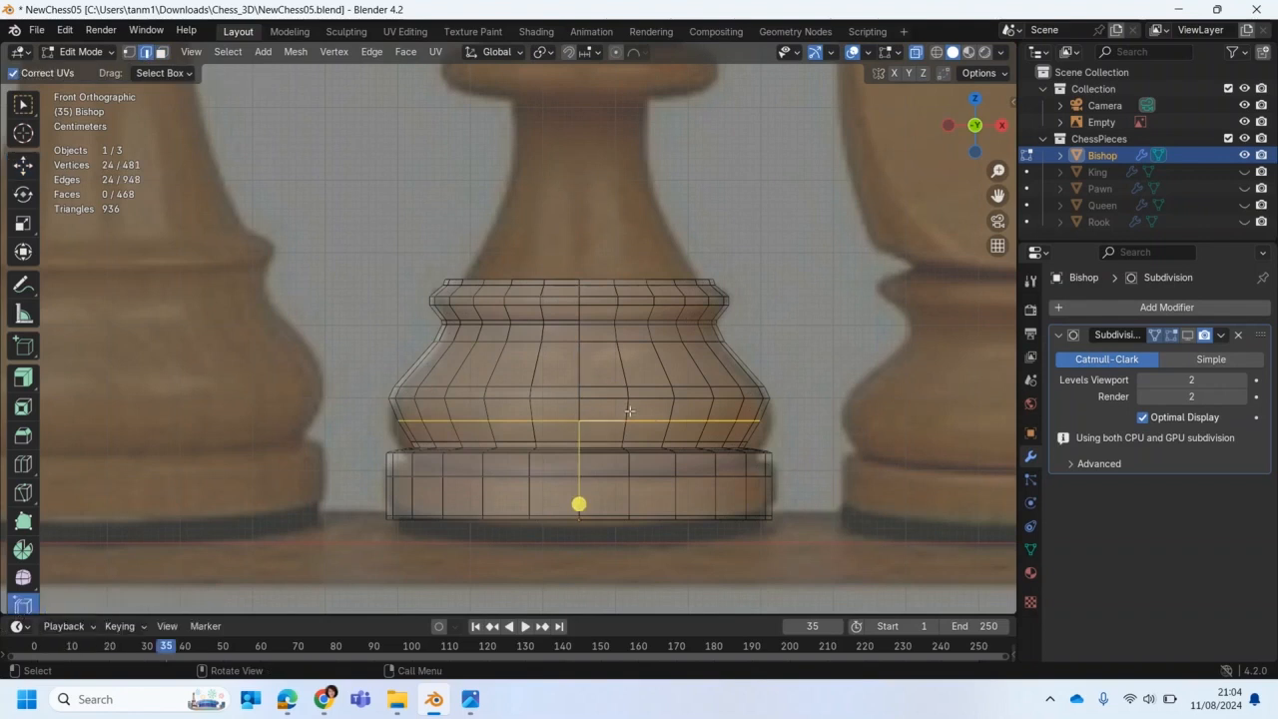
pyautogui.moveTo(579, 502); pyautogui.dragTo(582, 515)
pyautogui.press('s')
pyautogui.moveTo(649, 395); pyautogui.dragTo(655, 395)
pyautogui.click(369, 363)
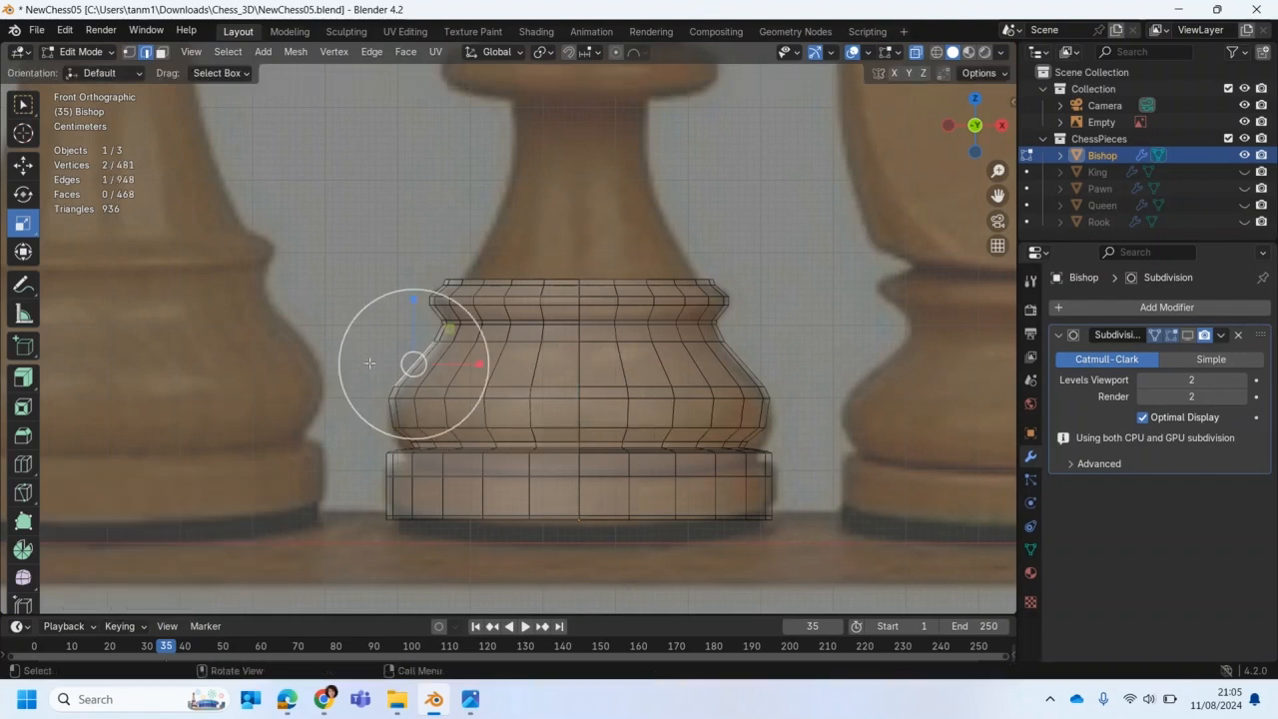
pyautogui.click(330, 361)
# Step: Lower the face ring at the base's widest part by about 0.011 m and check the shape with subdivision displayed
pyautogui.moveTo(313, 354); pyautogui.dragTo(786, 418)
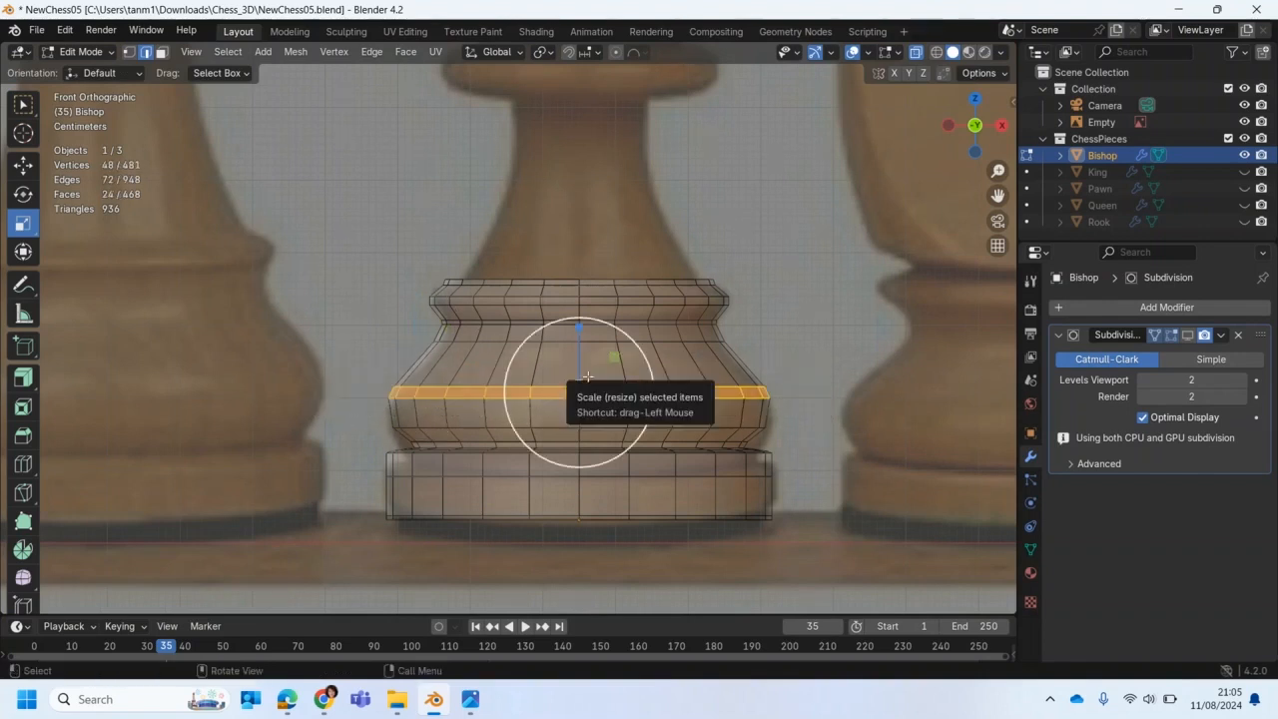
pyautogui.hotkey('shift', 'space')
pyautogui.press('g')
pyautogui.moveTo(580, 324); pyautogui.dragTo(581, 334)
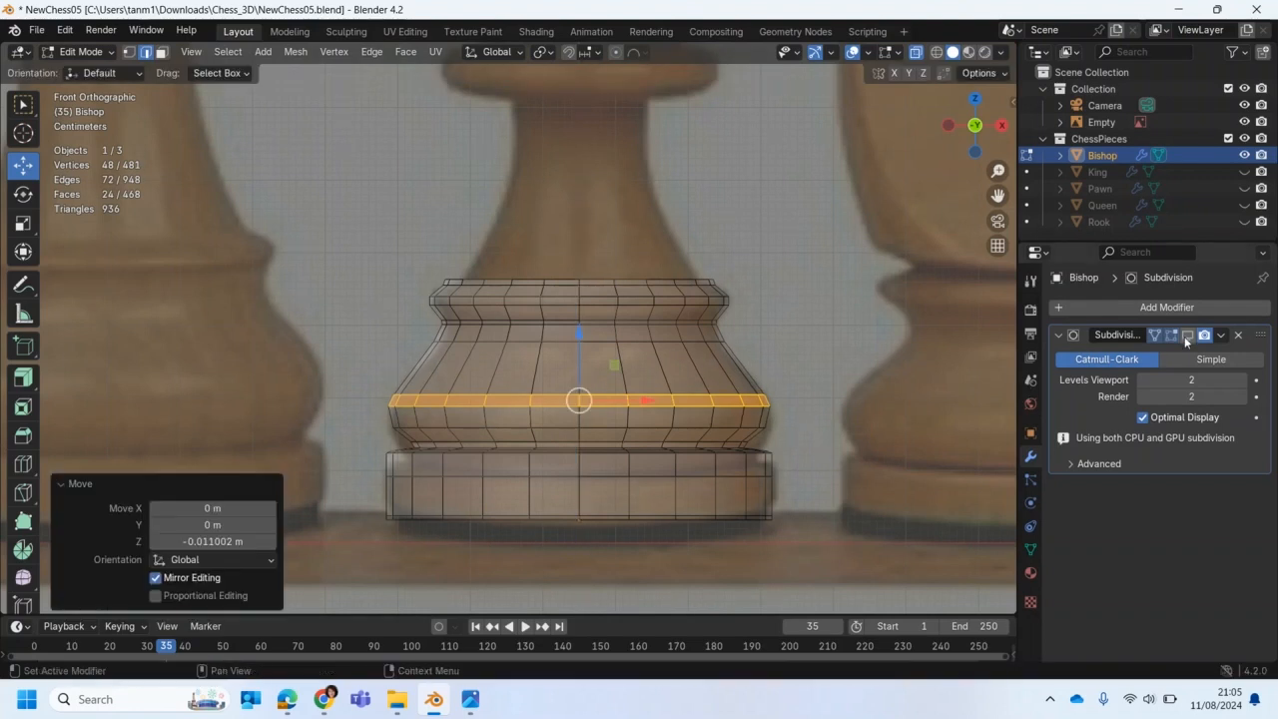
pyautogui.click(1186, 340)
pyautogui.click(1186, 341)
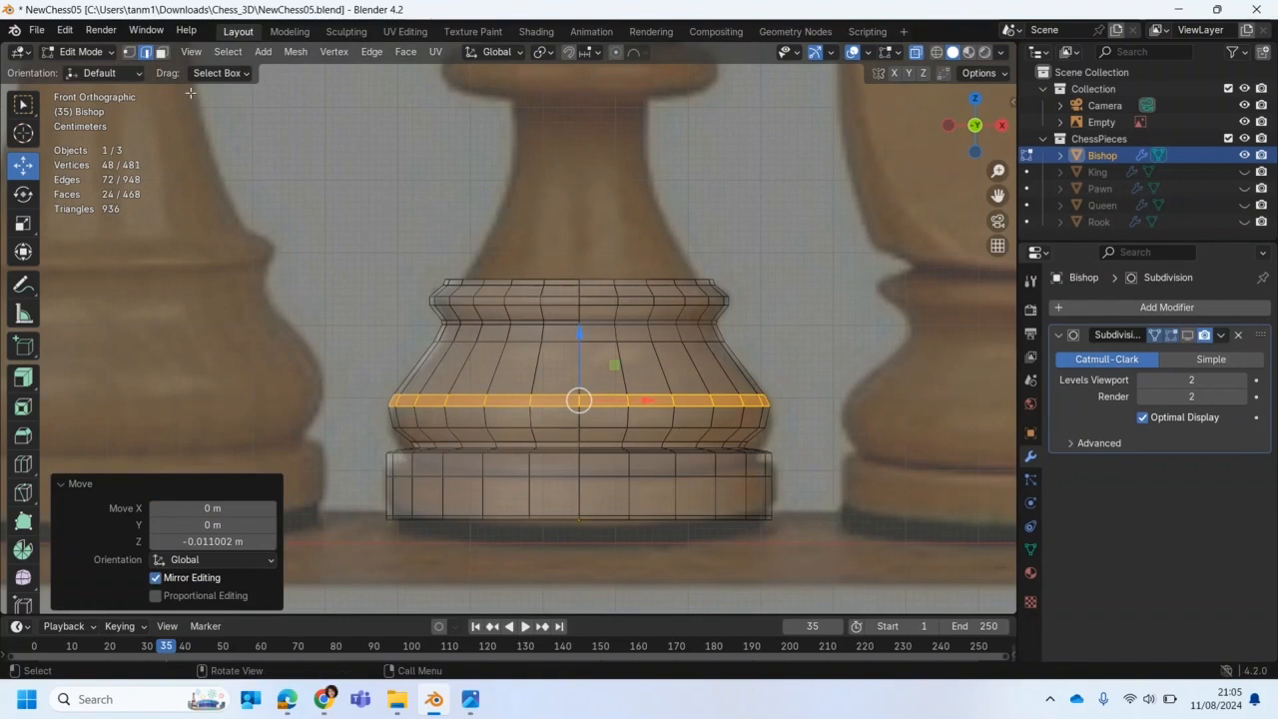
# Step: Extrude the base's top edge loop about 0.237 m up along Z to the underside of the reference bishop's collar
pyautogui.click(324, 231)
pyautogui.keyDown('alt'); pyautogui.click(526, 280); pyautogui.keyUp('alt')
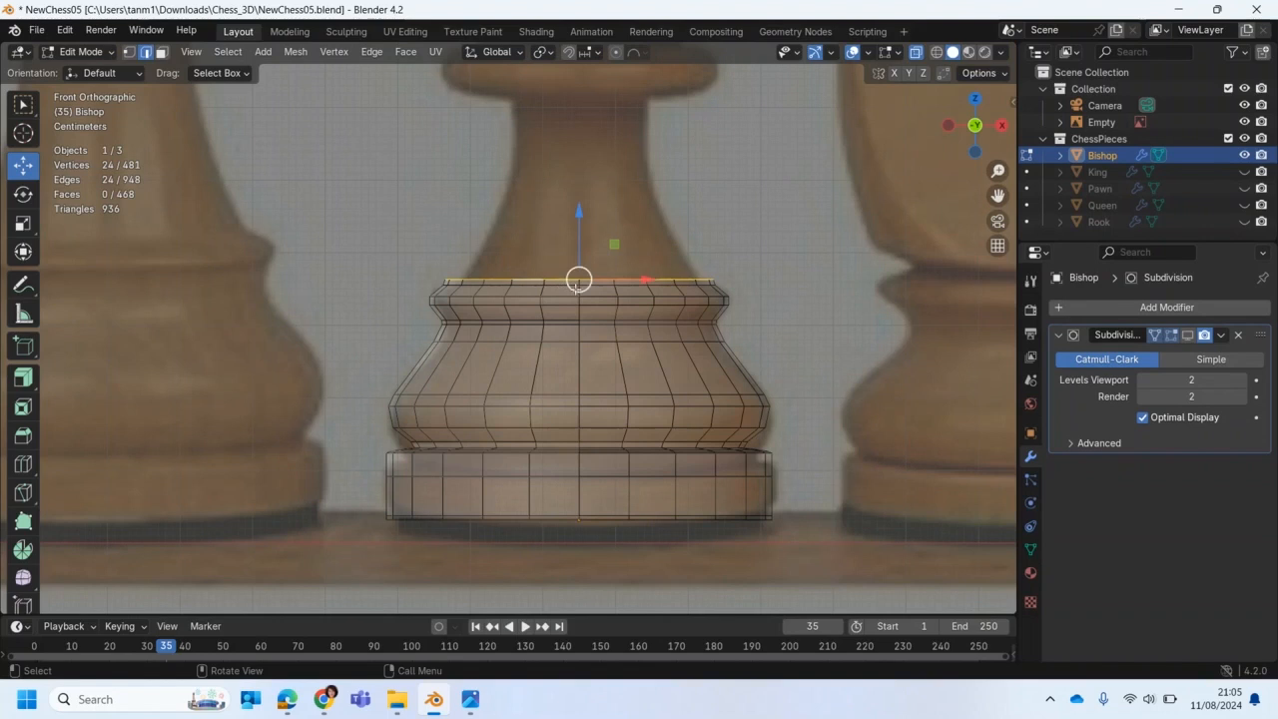
pyautogui.keyDown('shift'); pyautogui.moveTo(547, 286); pyautogui.dragTo(605, 464, button='middle'); pyautogui.keyUp('shift')
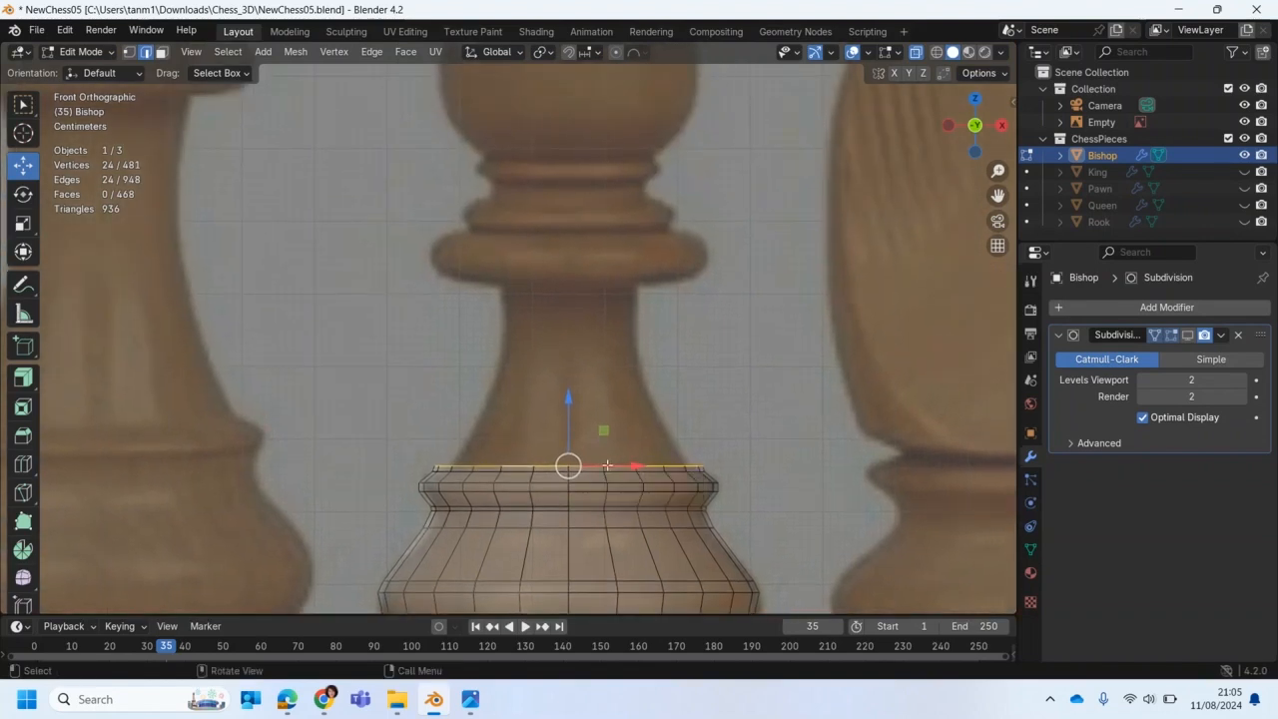
pyautogui.press('e')
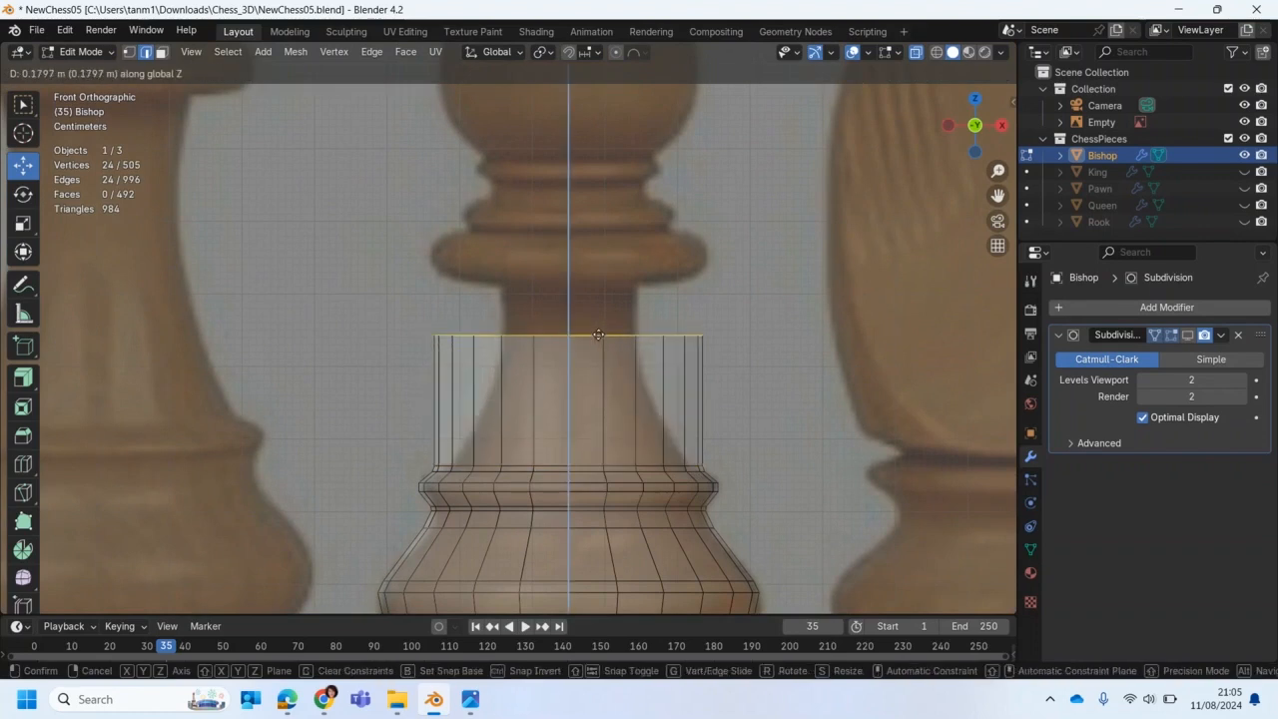
pyautogui.click(568, 292)
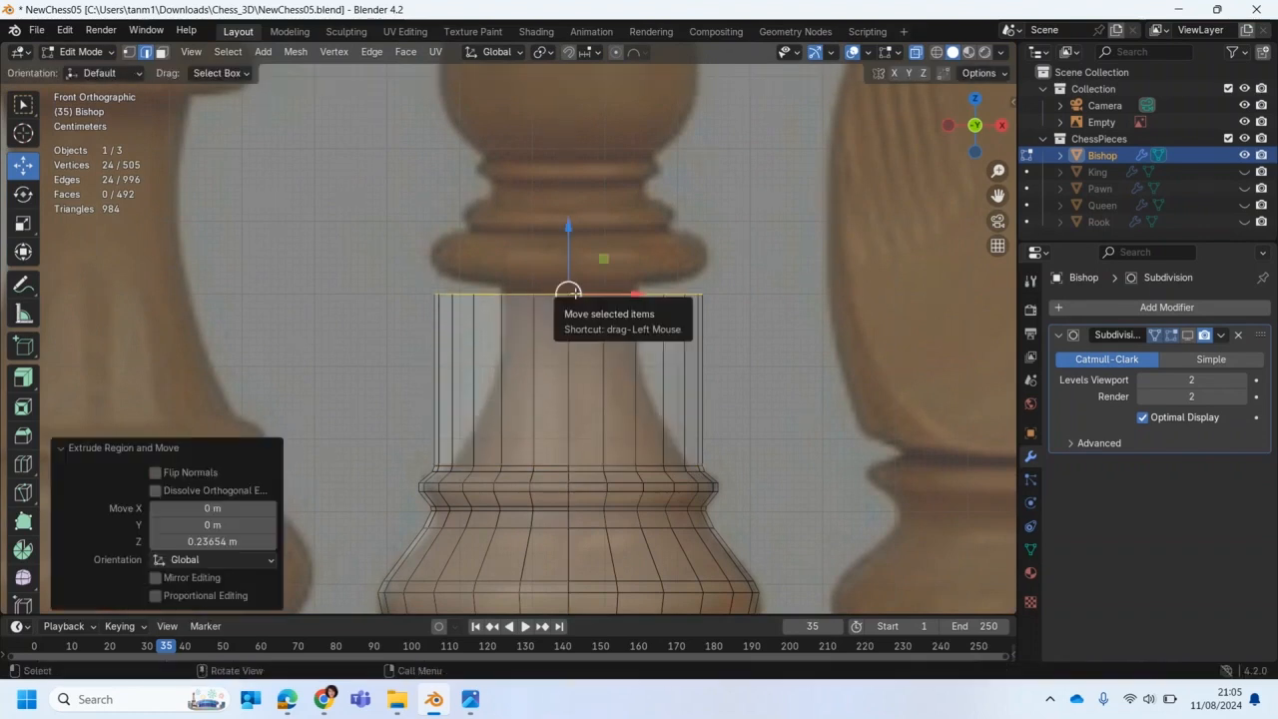
# Step: Scale the extruded top edge loop to about 0.512 to match the narrow neck of the reference
pyautogui.hotkey('shift', 'space')
pyautogui.press('s')
pyautogui.moveTo(570, 287); pyautogui.dragTo(586, 264)
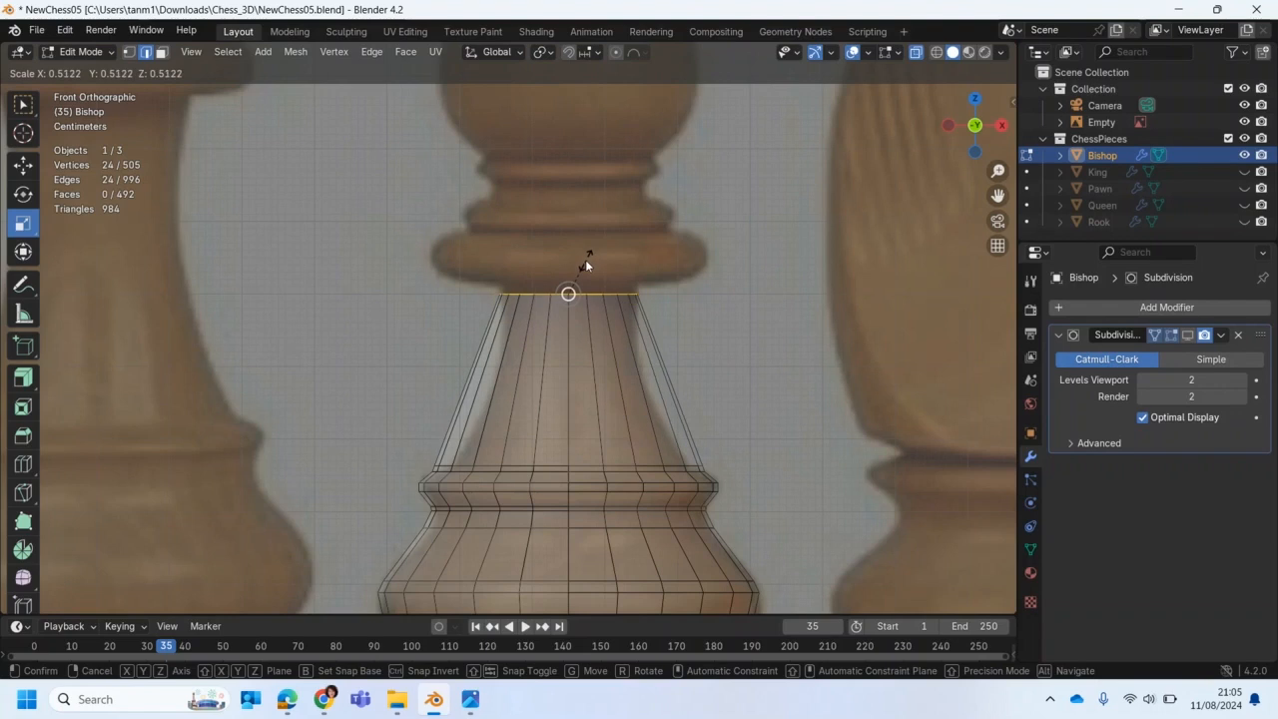
pyautogui.moveTo(585, 263); pyautogui.dragTo(586, 263)
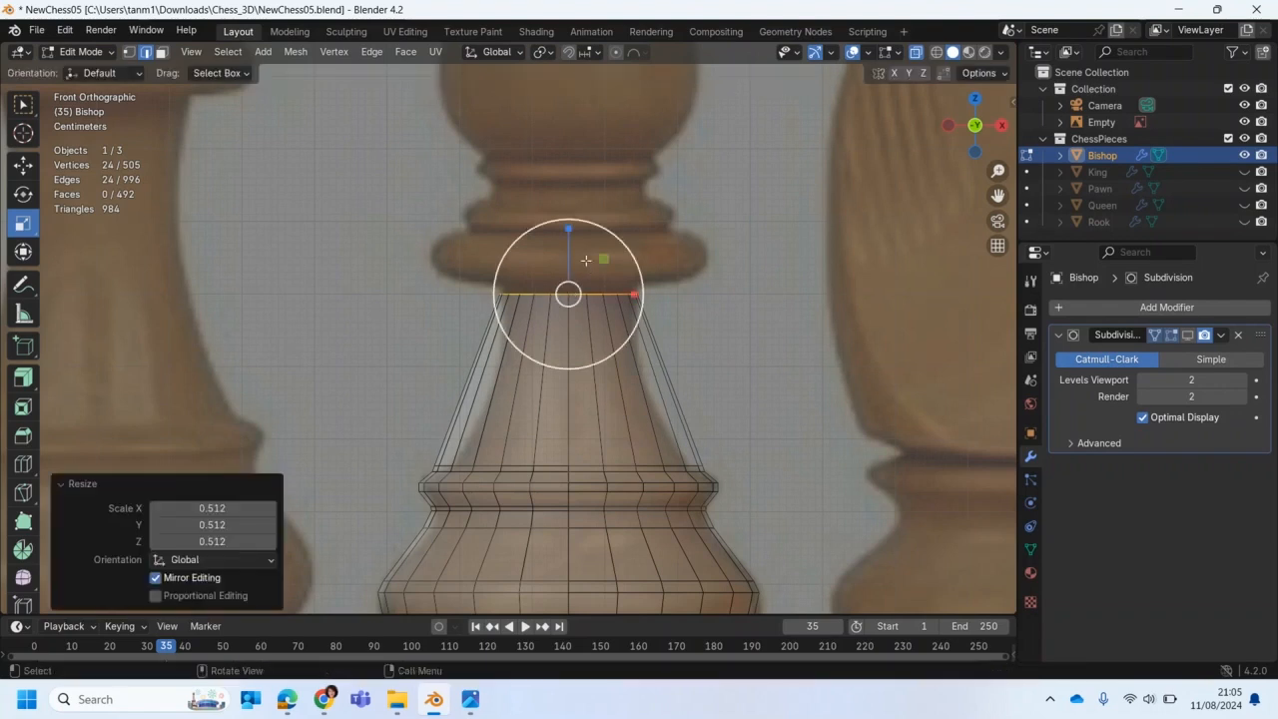
# Step: Extrude the neck's top edge loop up along Z in two short segments, the second about 0.007 m, to the collar's underside
pyautogui.press('e')
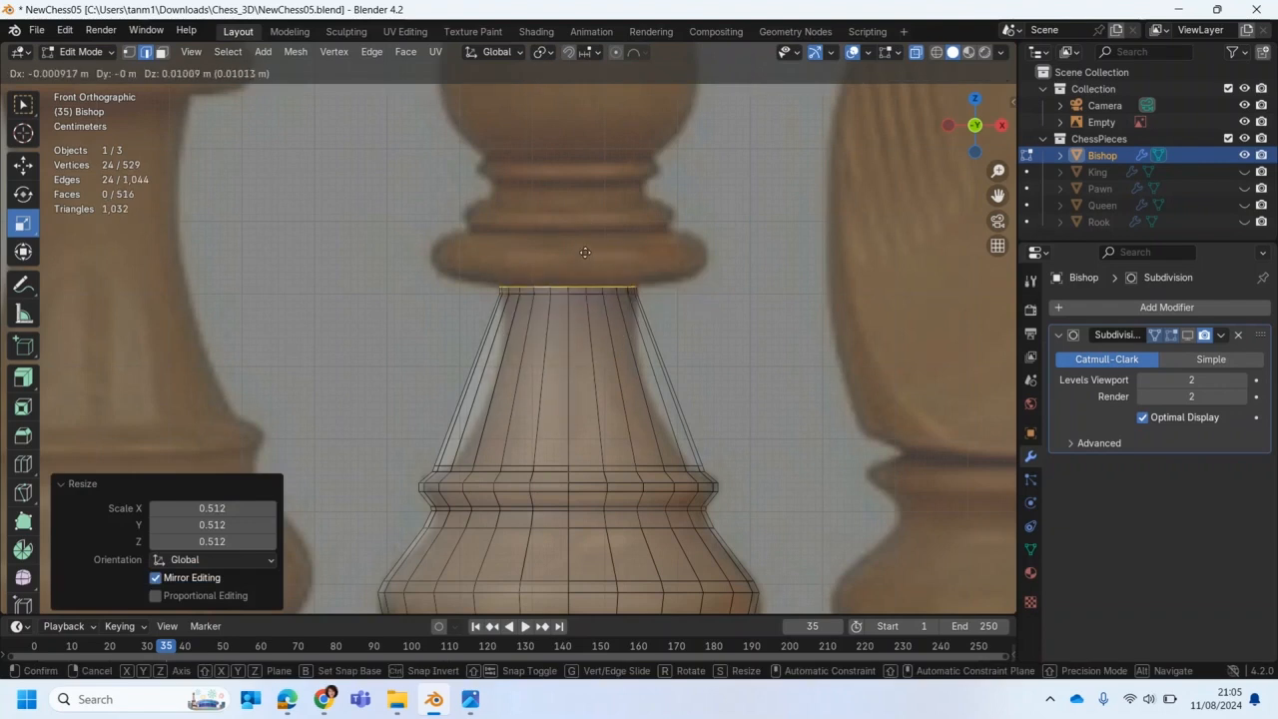
pyautogui.press('z')
pyautogui.click(585, 250)
pyautogui.press('e')
pyautogui.click(585, 246)
# Step: Scale the neck's top edge loop to about 1.997 and extrude it about 0.037 m up along Z for the collar's rim
pyautogui.press('s')
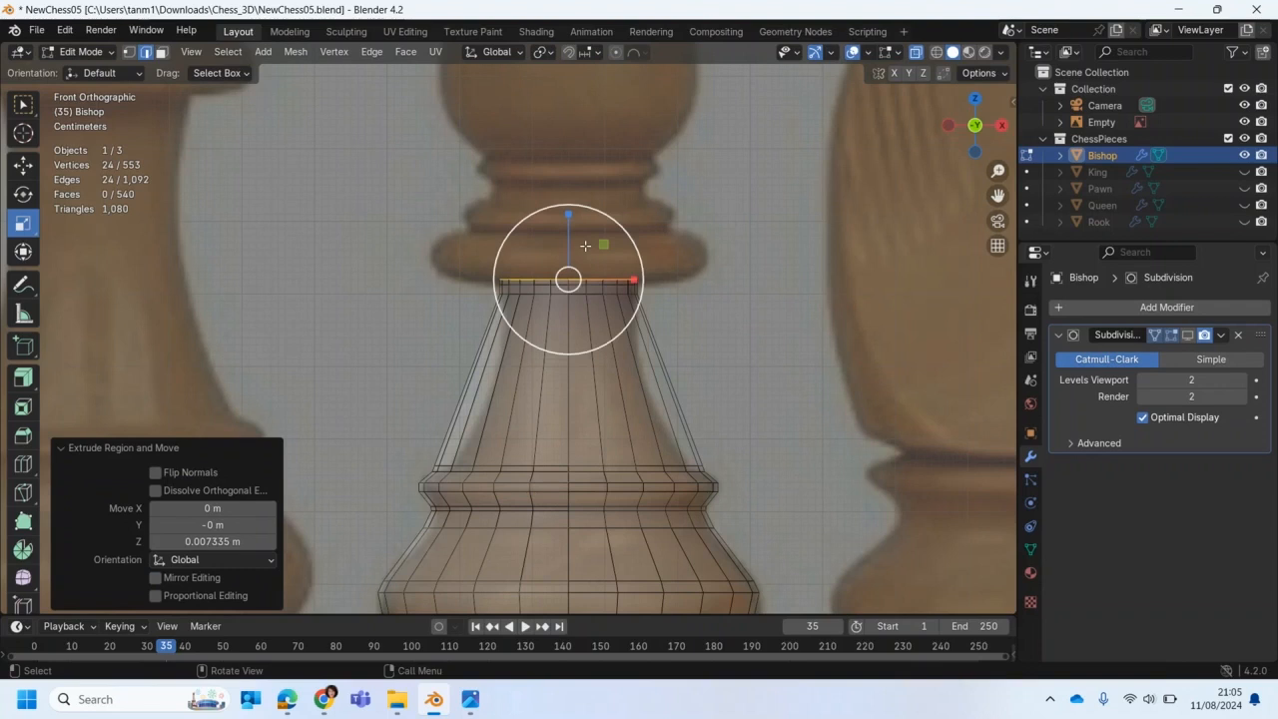
pyautogui.click(712, 229)
pyautogui.press('g')
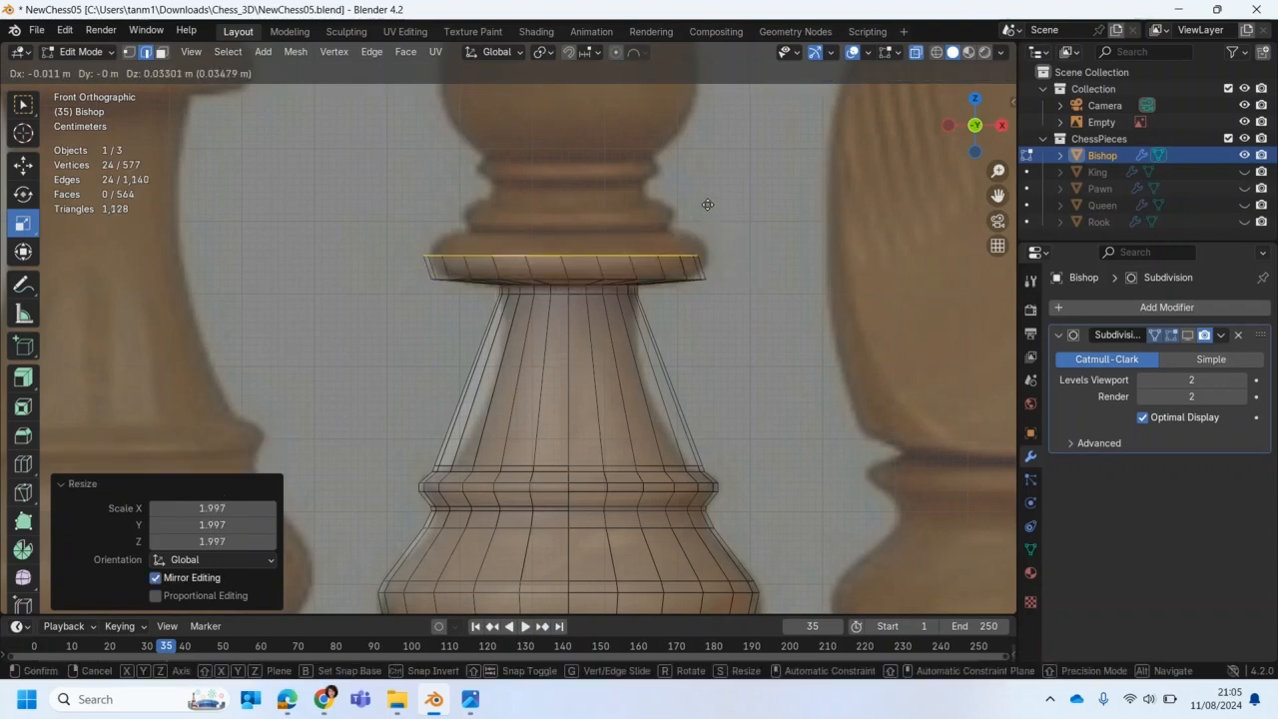
pyautogui.press('z')
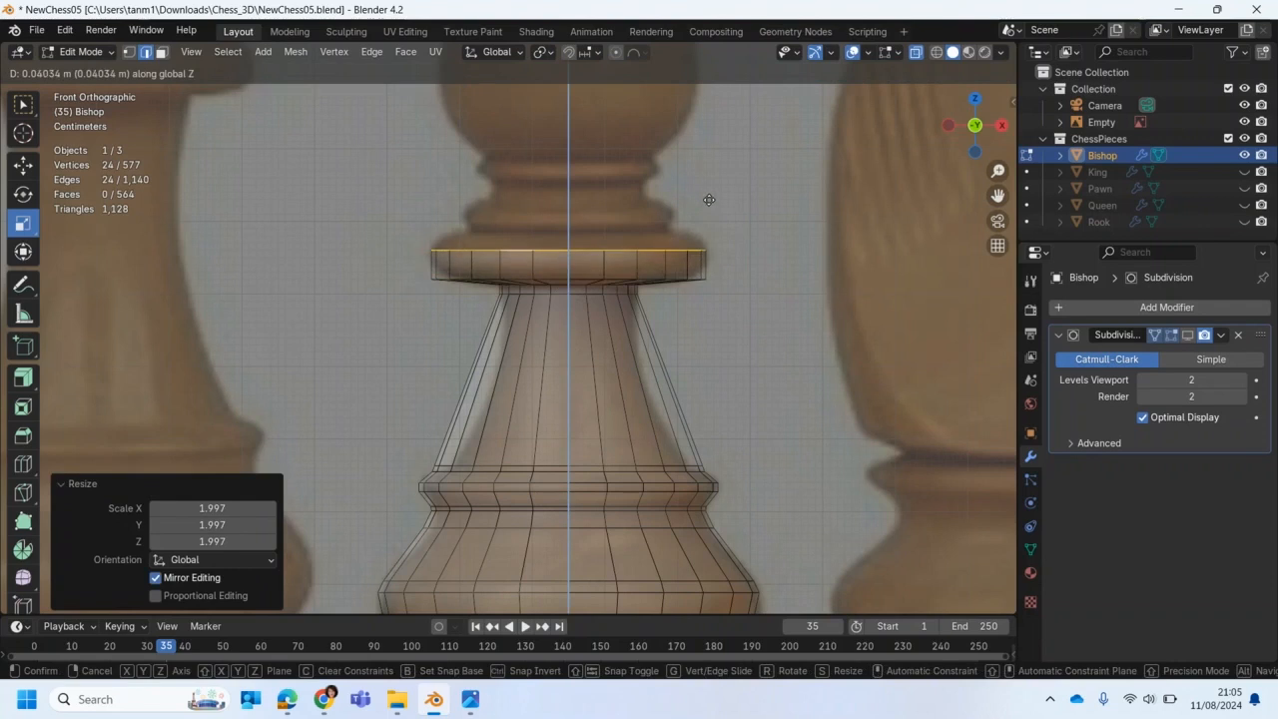
pyautogui.click(708, 203)
# Step: Extrude the collar rim's top loop about 0.028 m up along Z and scale it to about 0.847 for the sloping shoulder
pyautogui.press('g')
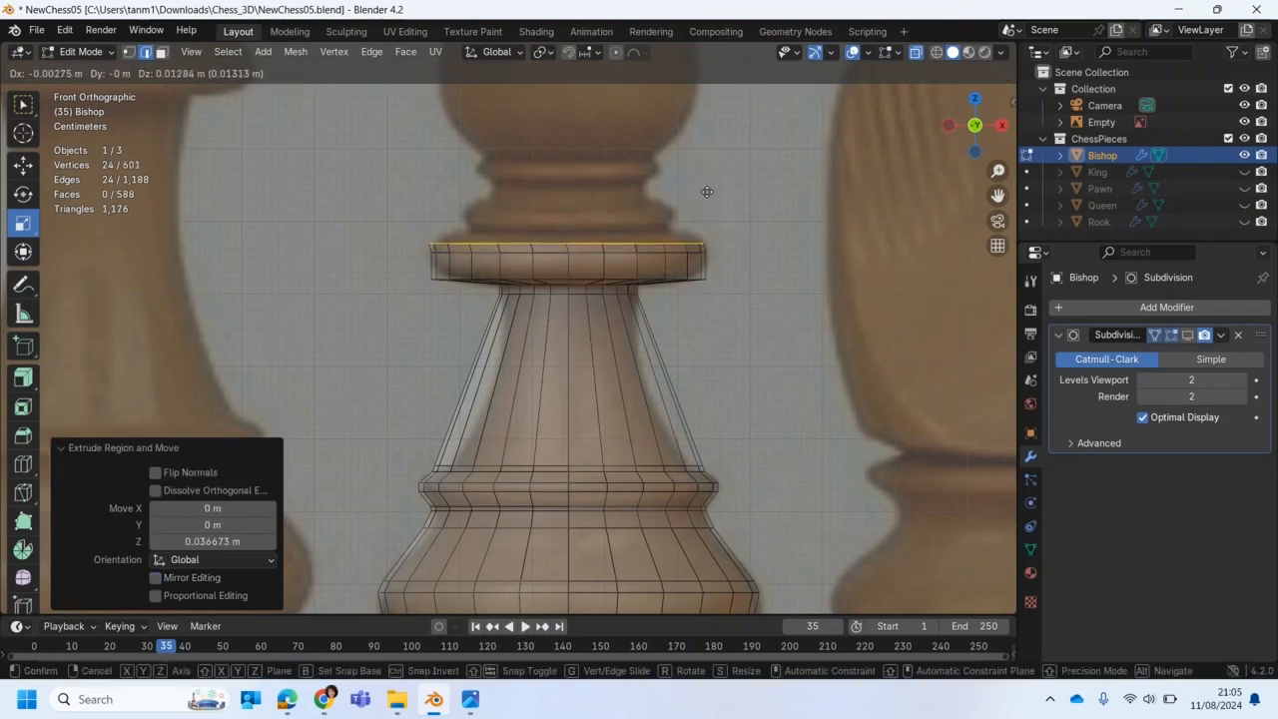
pyautogui.press('z')
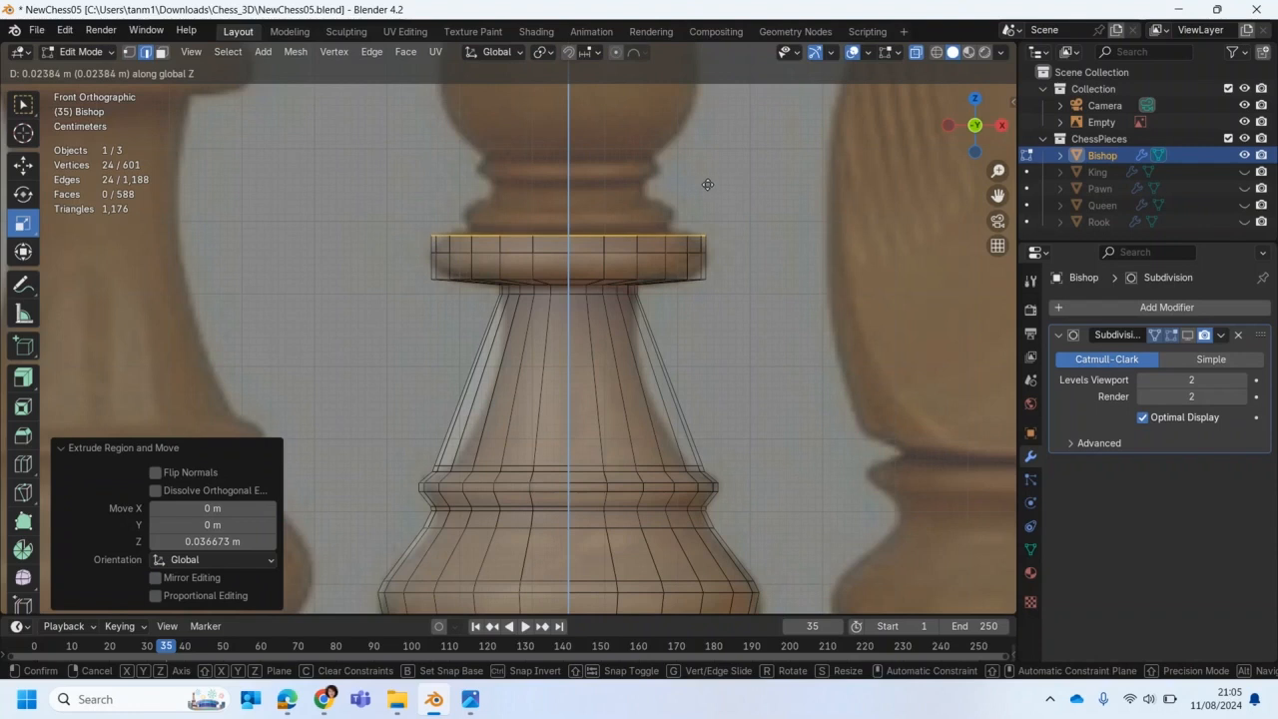
pyautogui.click(707, 180)
pyautogui.press('s')
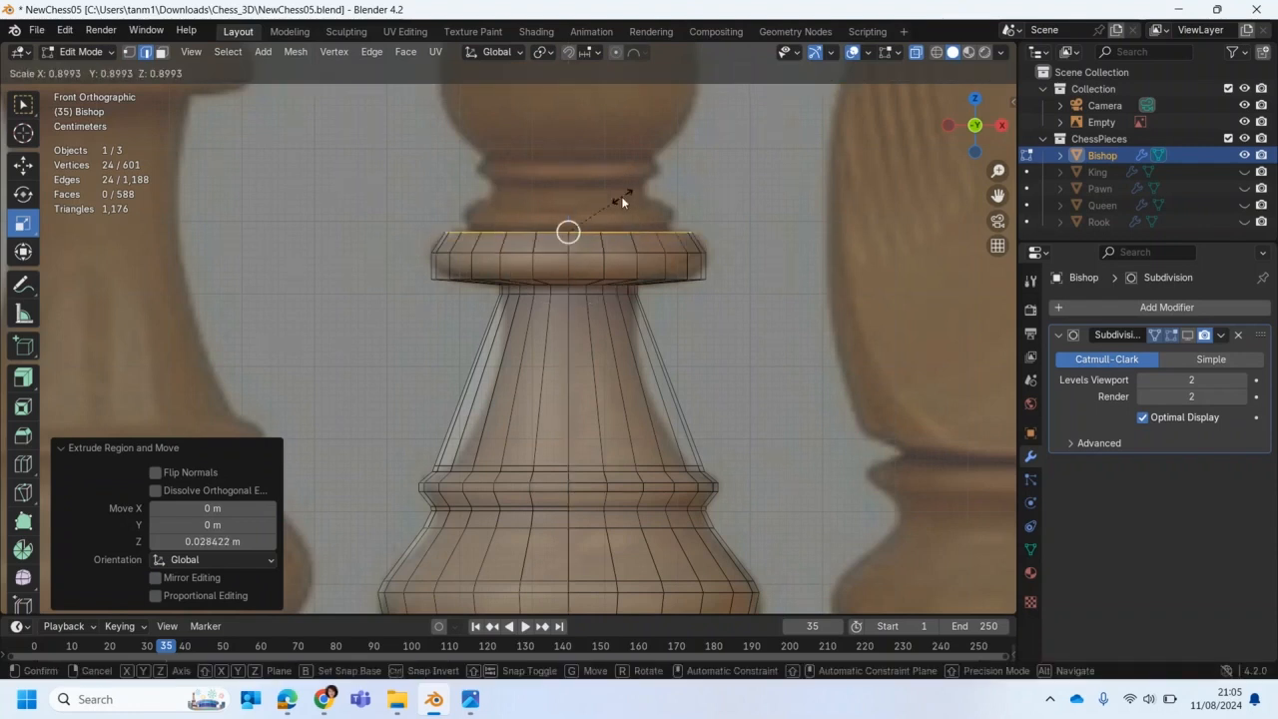
pyautogui.click(622, 202)
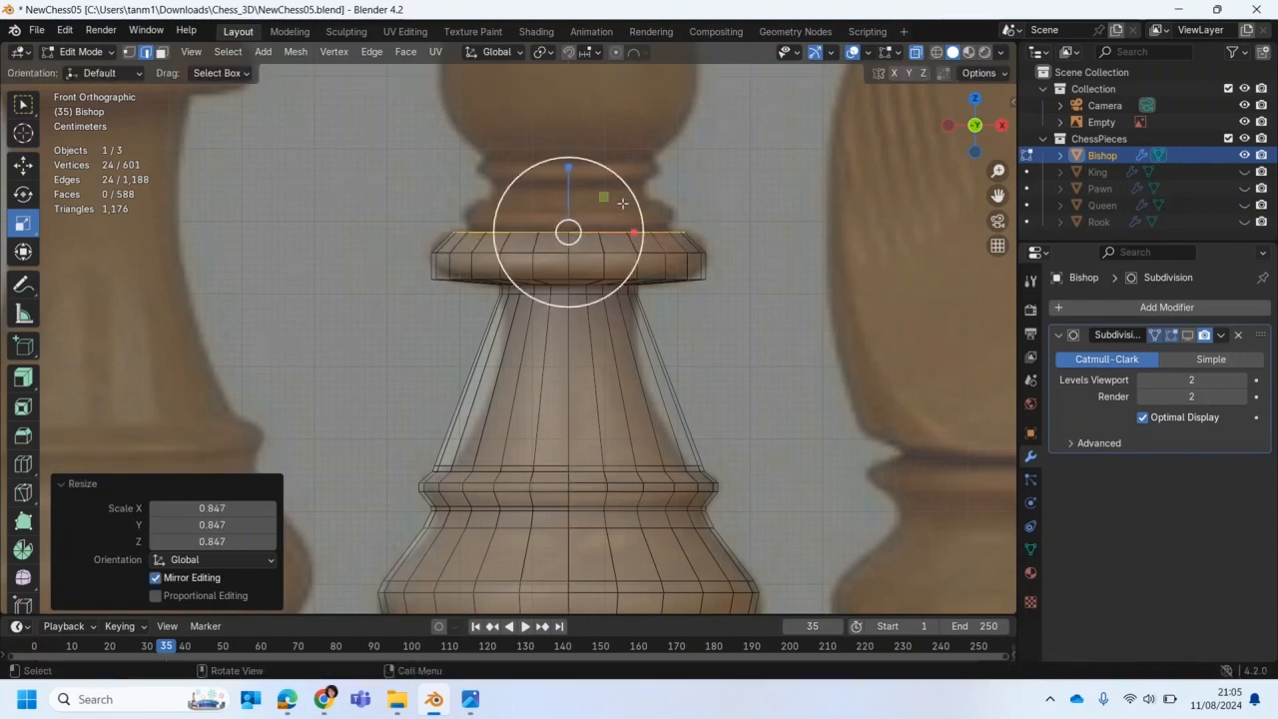
# Step: Extrude the collar shoulder's top loop about 0.0055 m up along Z and scale it to about 0.848
pyautogui.press('g')
pyautogui.press('z')
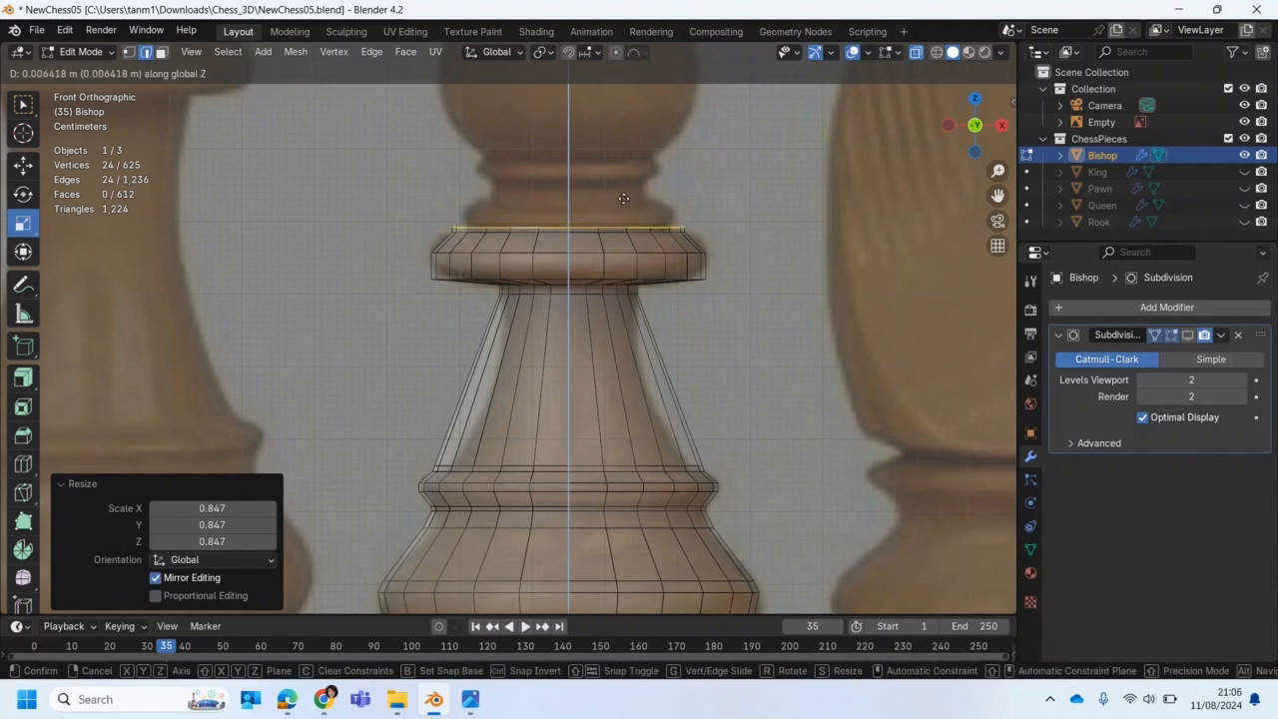
pyautogui.click(623, 199)
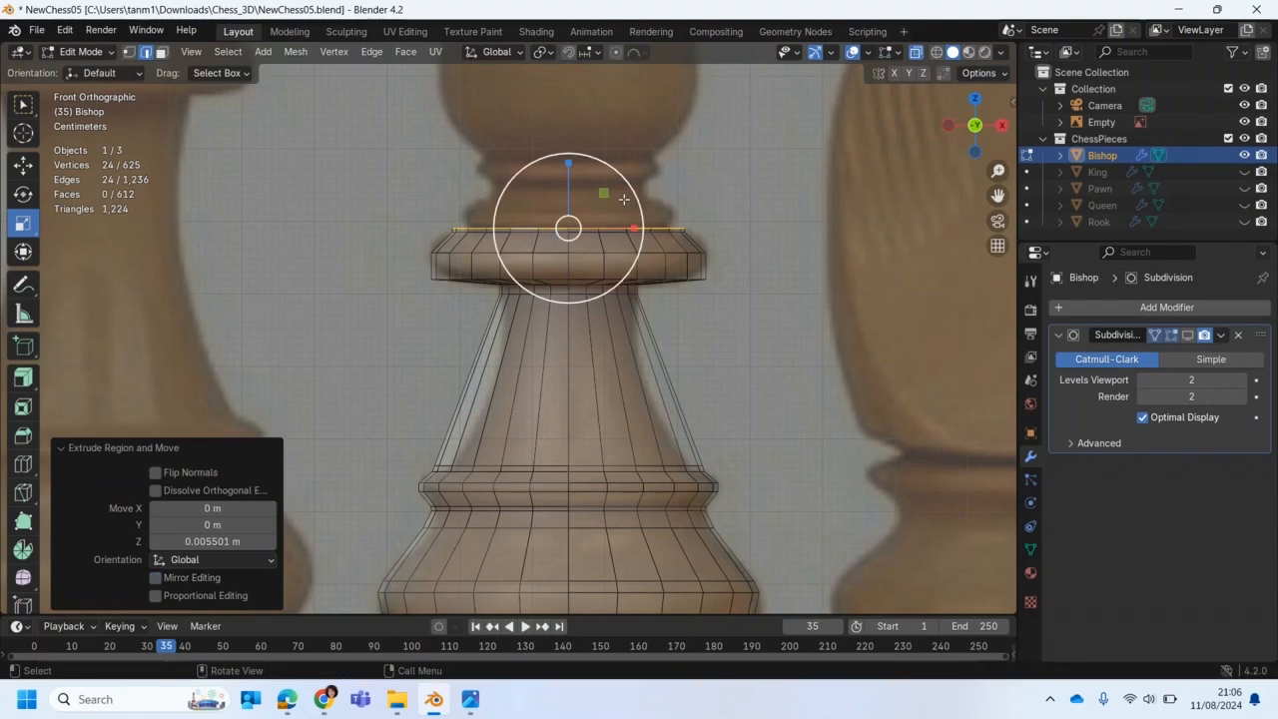
pyautogui.press('s')
pyautogui.moveTo(627, 191); pyautogui.dragTo(621, 200)
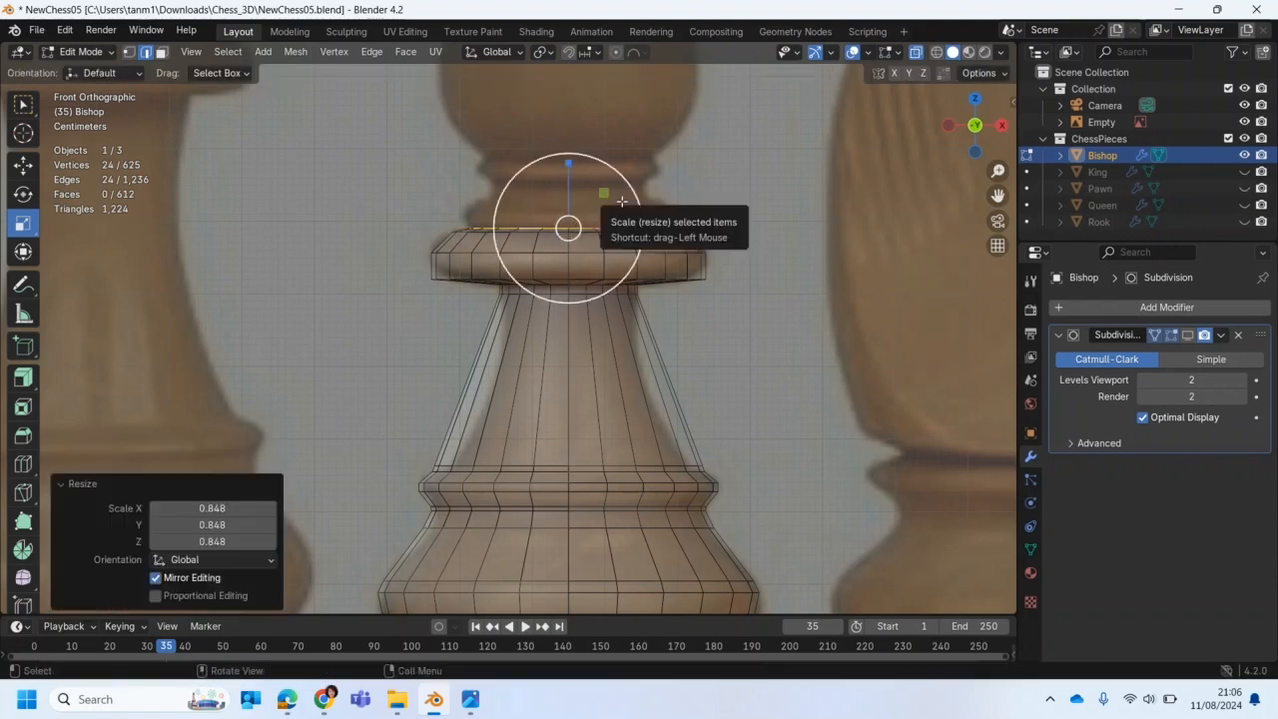
# Step: Extrude the loop above the collar about 0.005 m and again about 0.013 m up along Z, and scale it to about 1.076
pyautogui.press('e')
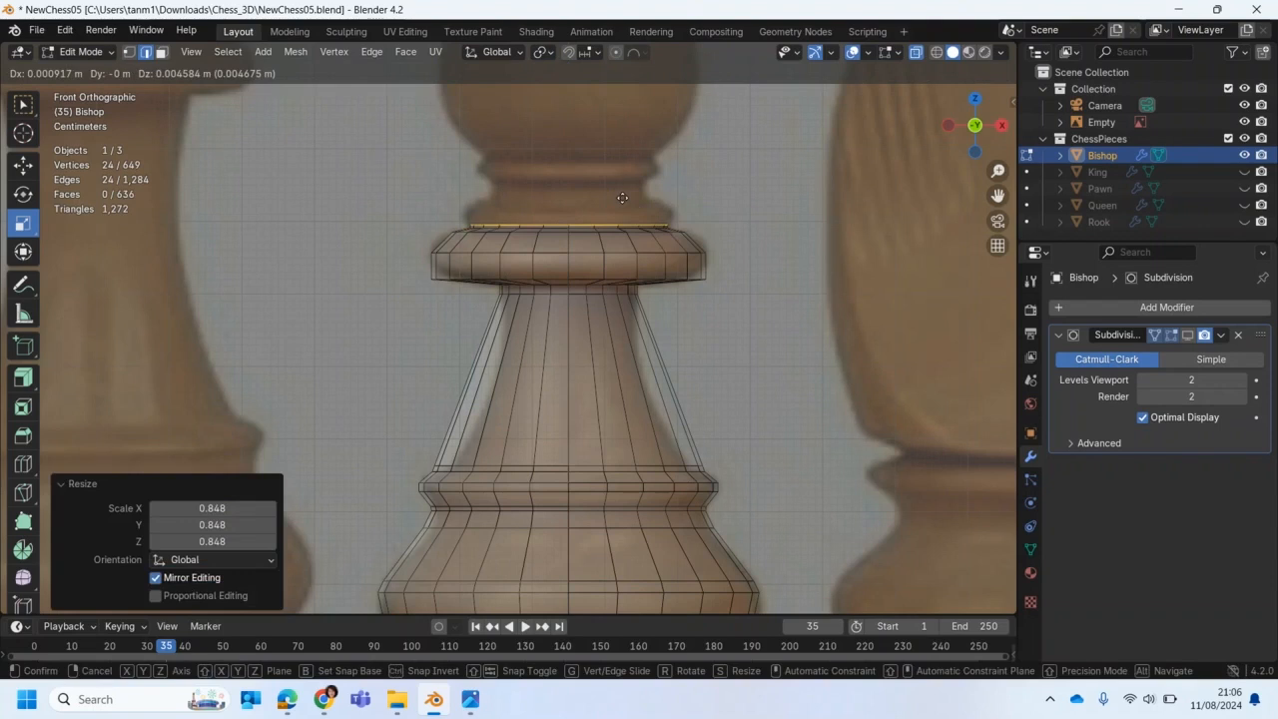
pyautogui.press('z')
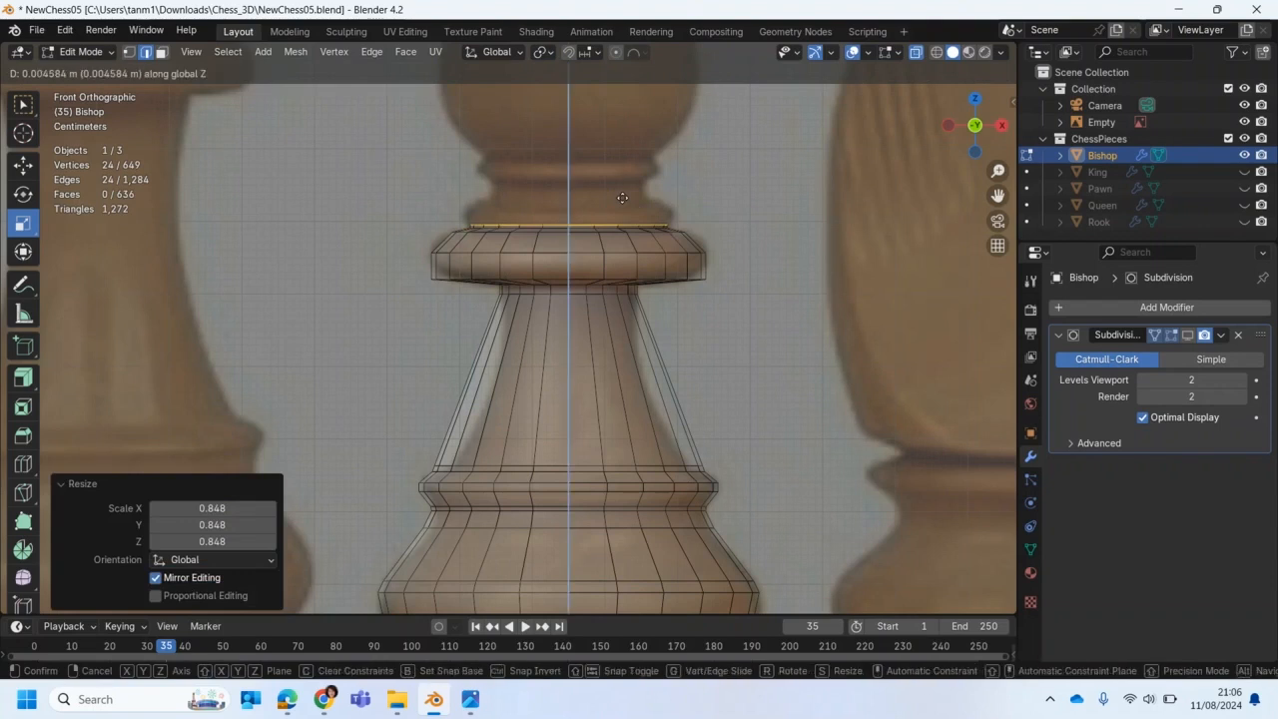
pyautogui.click(622, 198)
pyautogui.press('e')
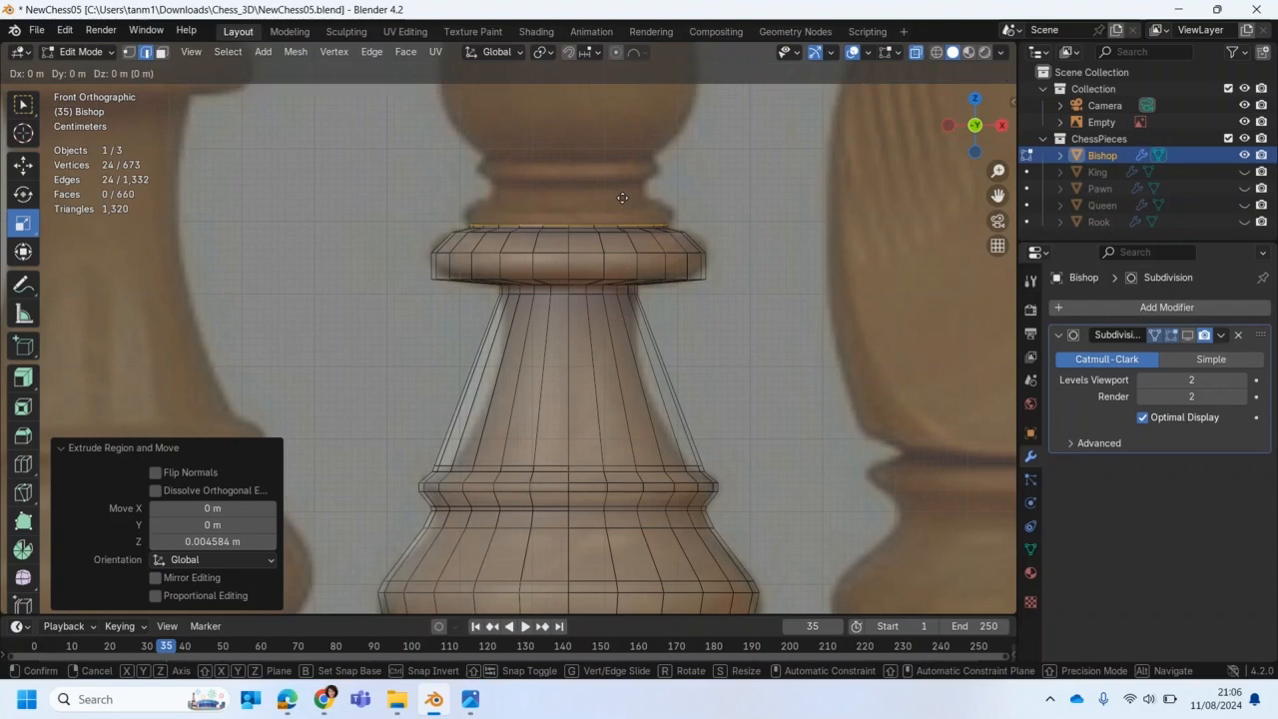
pyautogui.press('z')
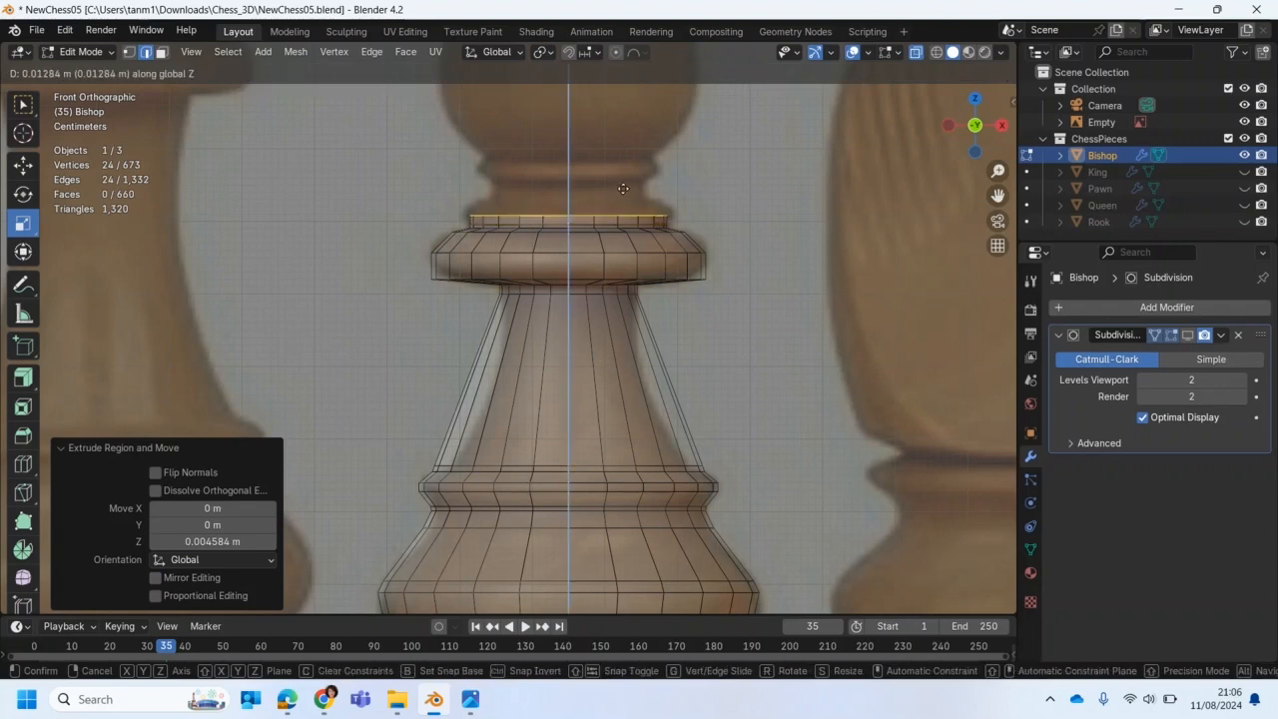
pyautogui.click(623, 188)
pyautogui.press('s')
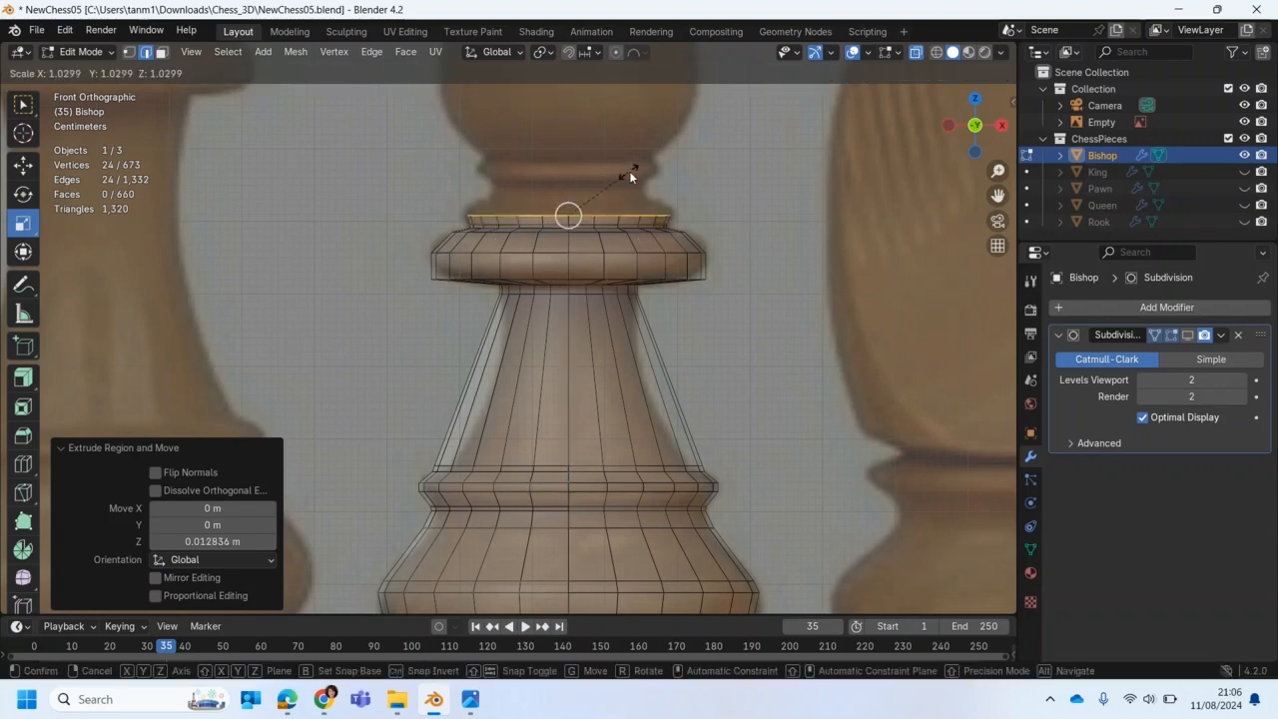
pyautogui.click(631, 171)
# Step: Extrude the second ring's top loop about 0.021 m up along Z and scale it to about 0.739
pyautogui.press('e')
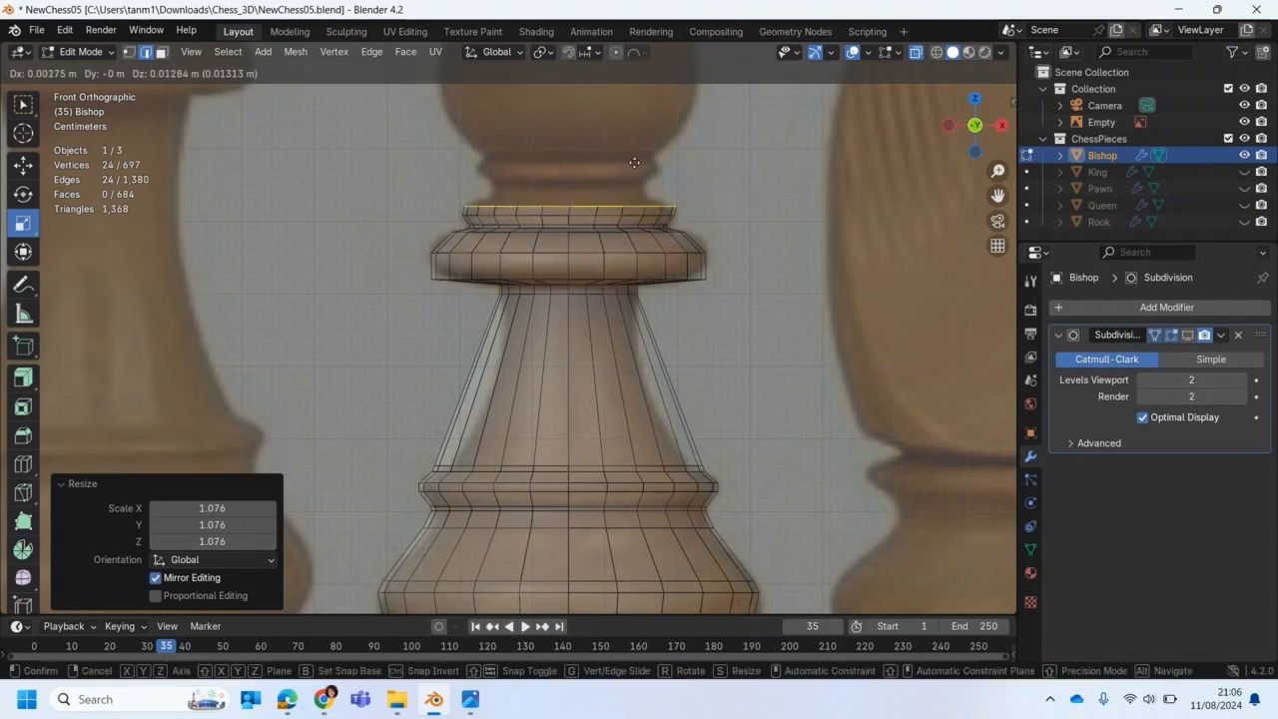
pyautogui.press('z')
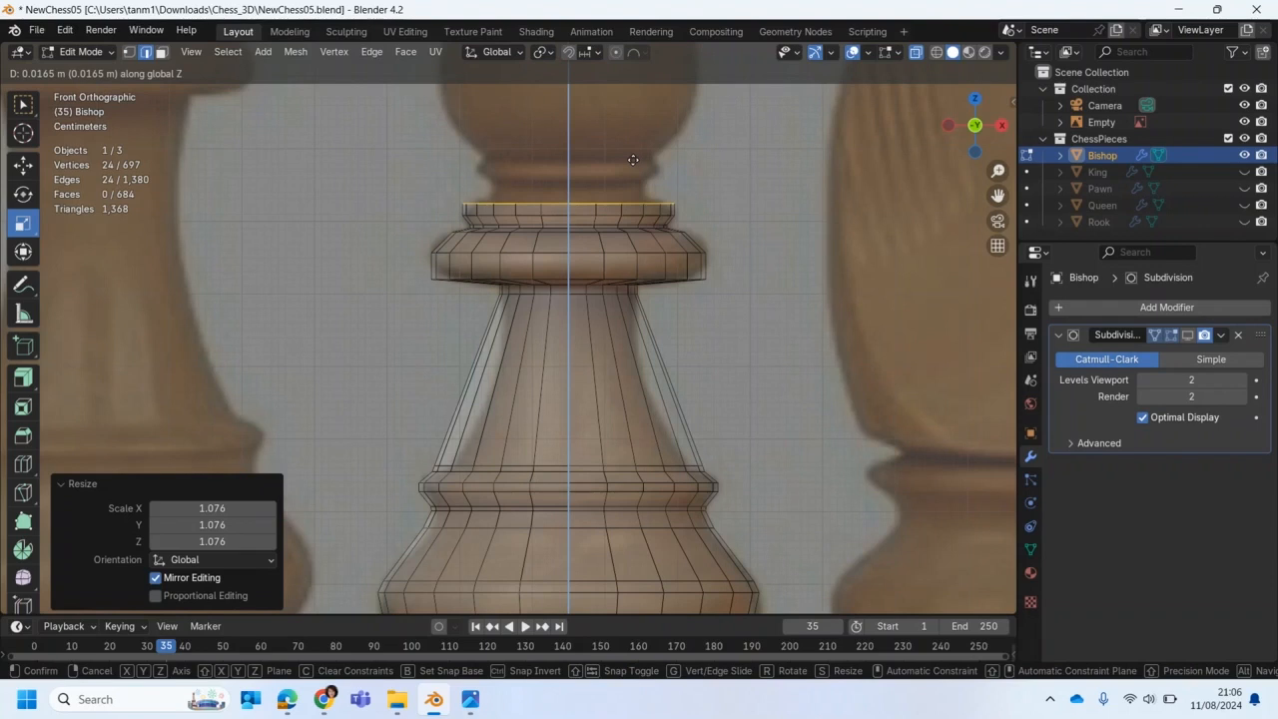
pyautogui.click(628, 154)
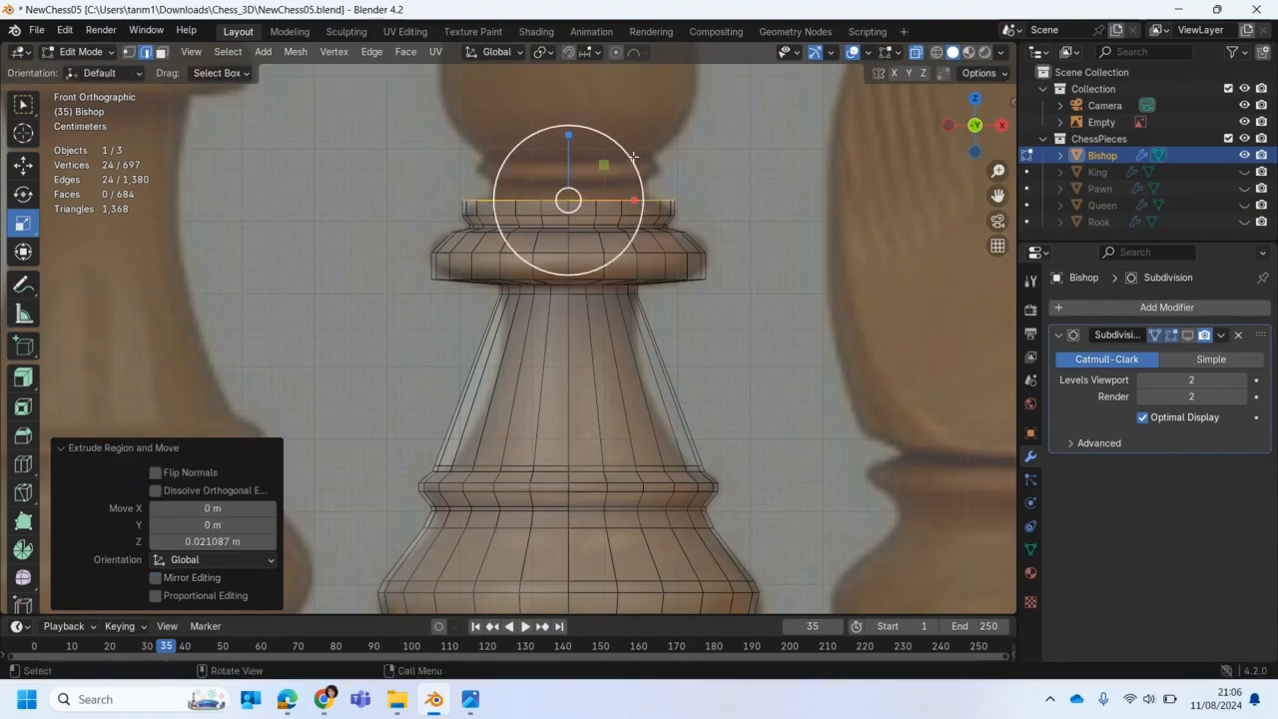
pyautogui.moveTo(626, 150); pyautogui.dragTo(610, 167)
# Step: Extrude the narrowed loop about 0.026 m up along Z to form the short neck above the second ring
pyautogui.press('e')
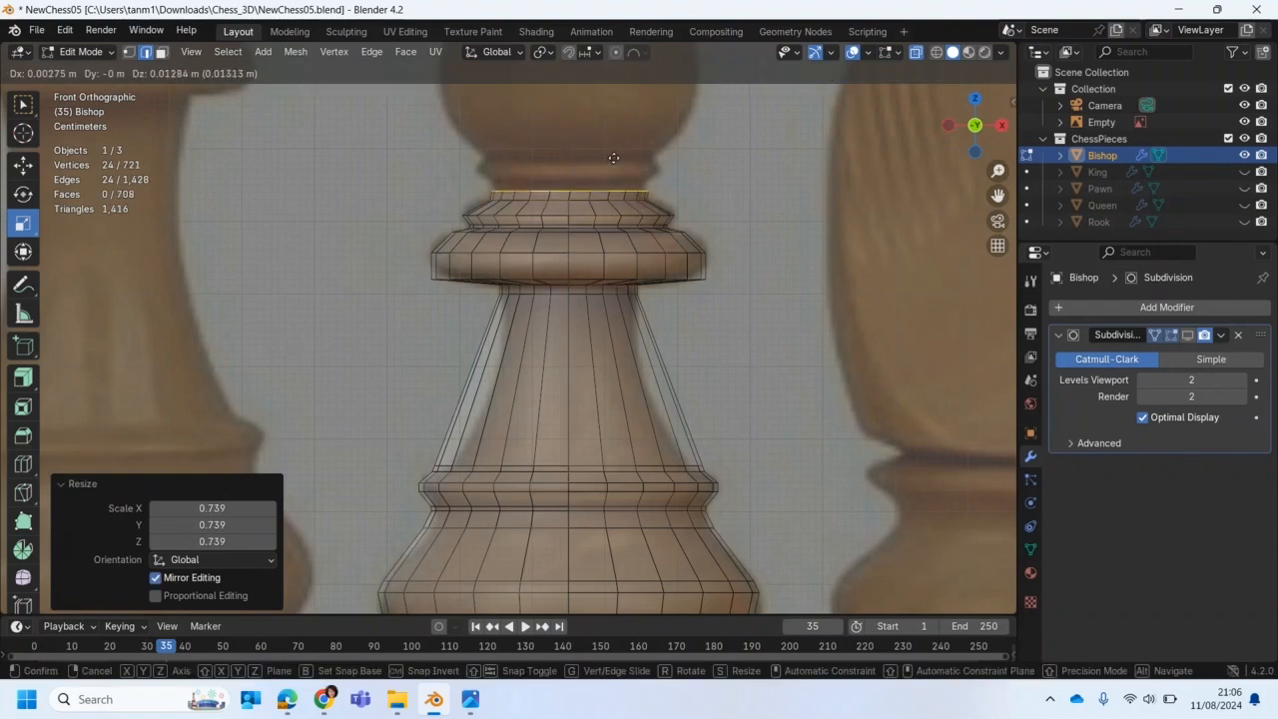
pyautogui.press('z')
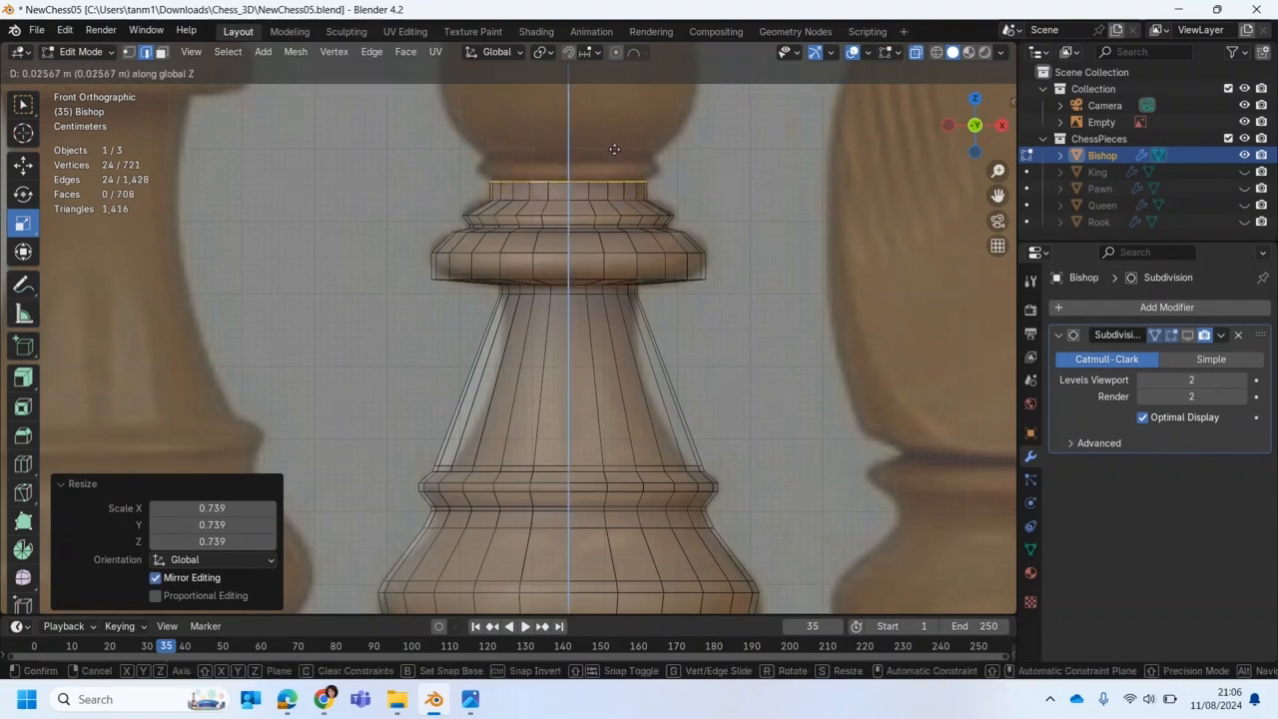
pyautogui.click(614, 149)
# Step: Extrude the short neck's top loop about 0.017 m up along Z and scale it to about 1.192 for the uppermost ring
pyautogui.keyDown('shift'); pyautogui.moveTo(611, 141); pyautogui.dragTo(605, 334, button='middle'); pyautogui.keyUp('shift')
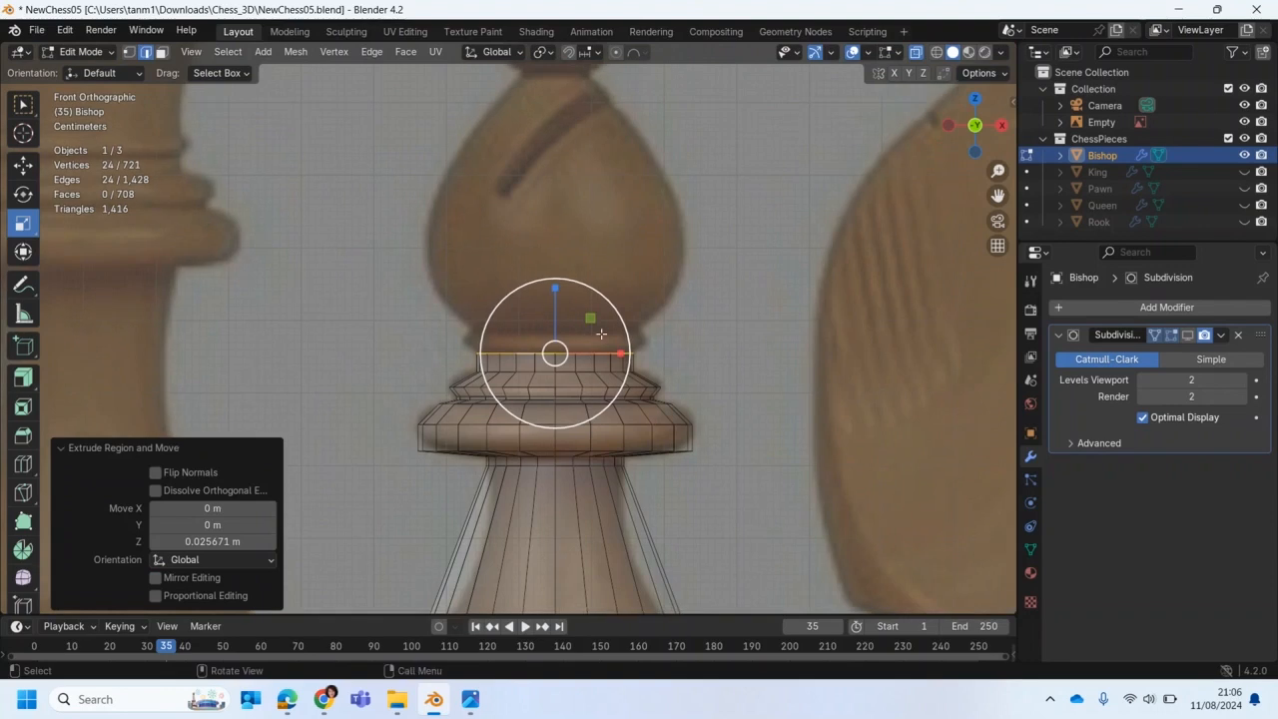
pyautogui.scroll(1, 605, 336)
pyautogui.press('e')
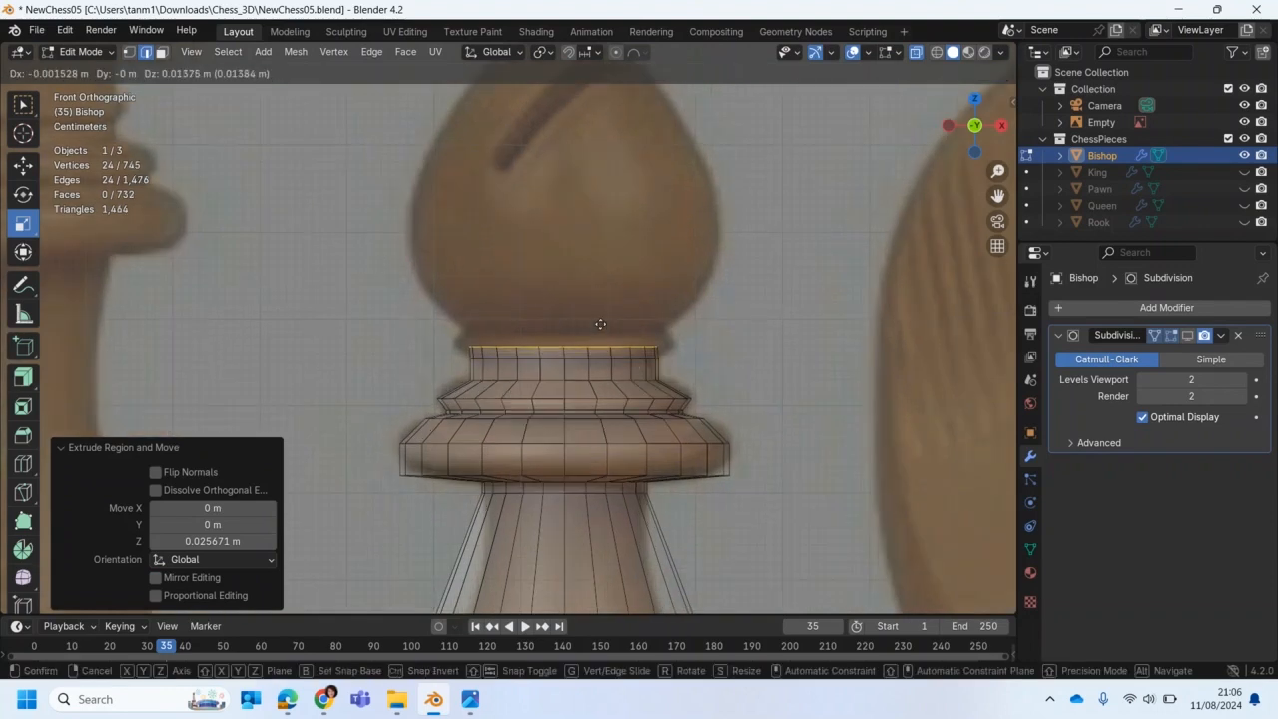
pyautogui.press('z')
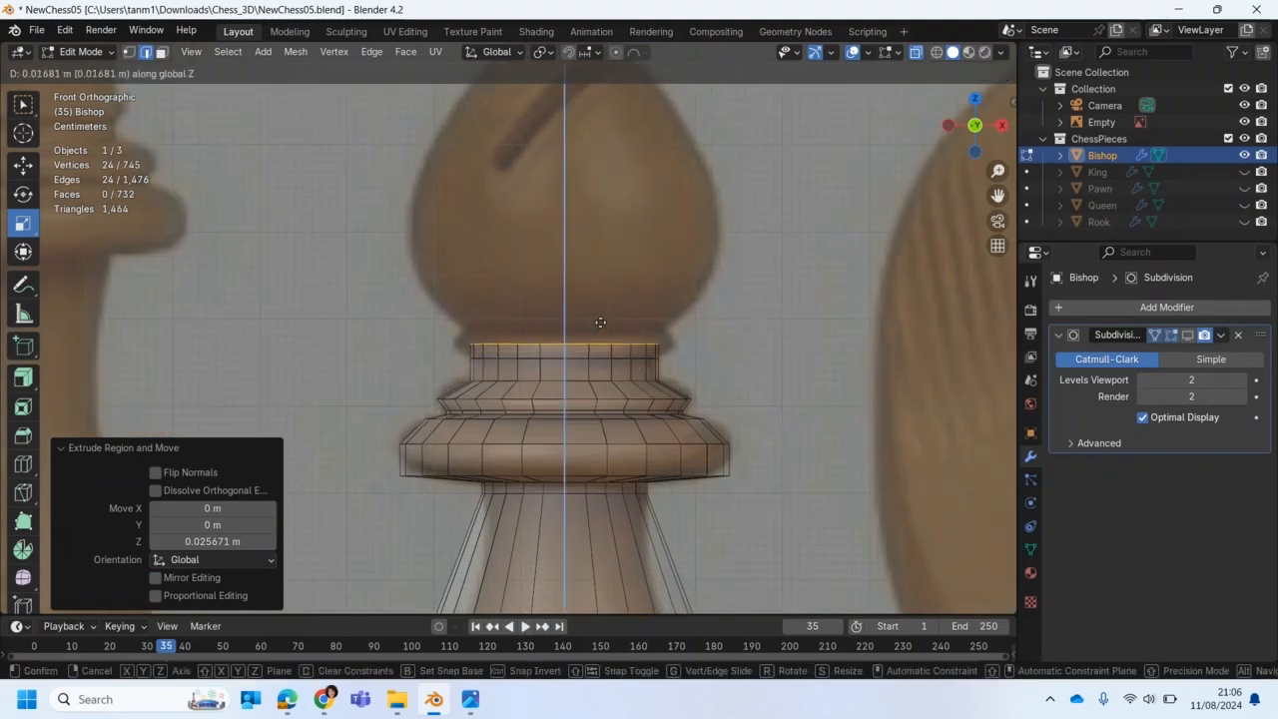
pyautogui.click(600, 322)
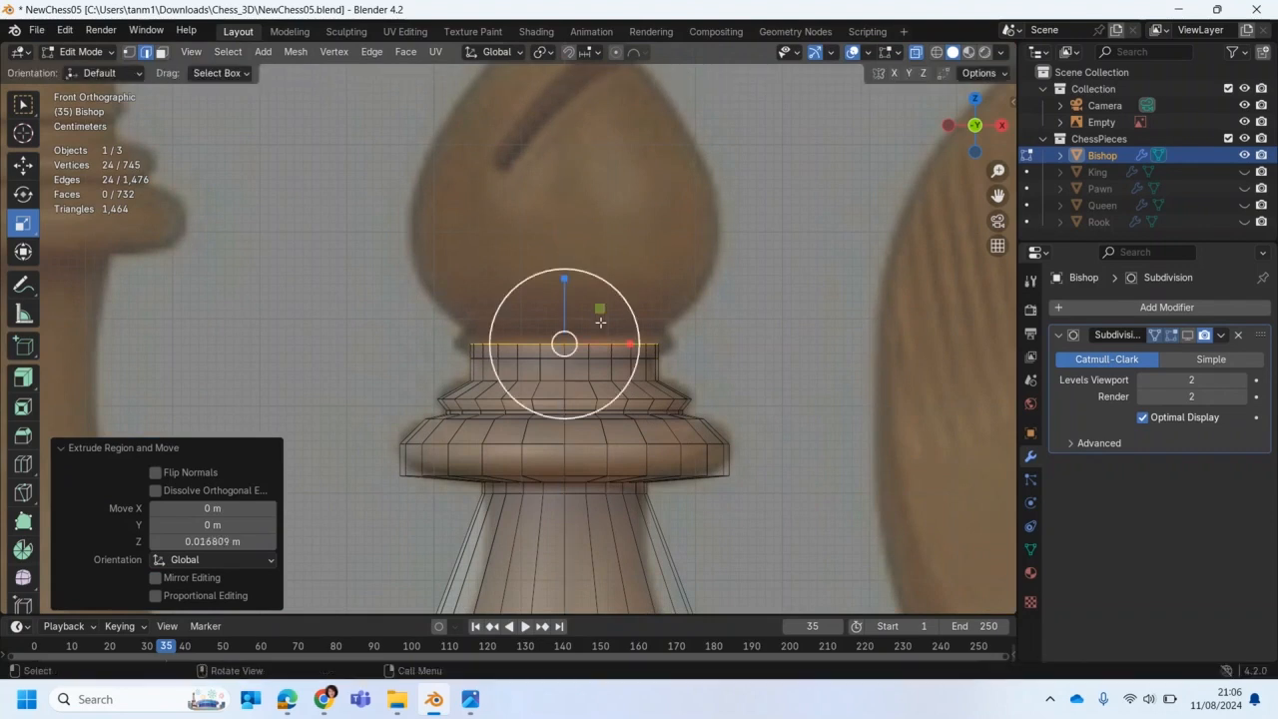
pyautogui.press('s')
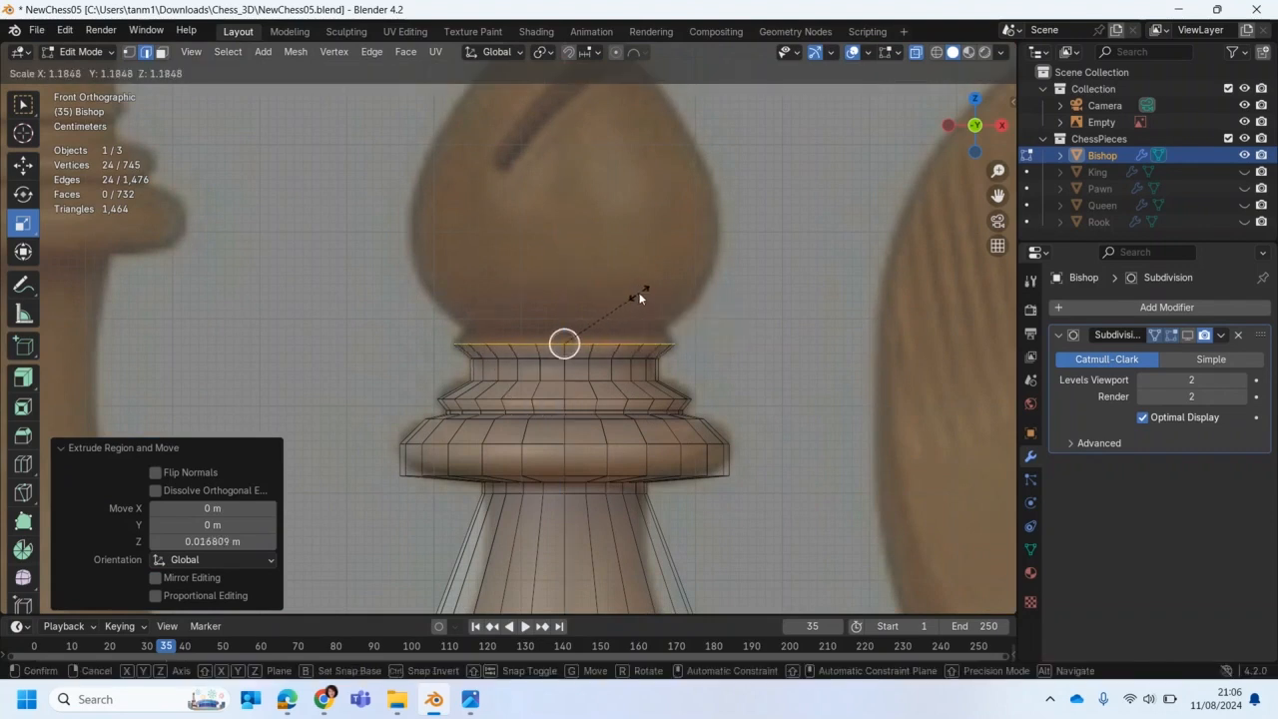
pyautogui.click(640, 293)
# Step: Extrude the uppermost ring's loop about 0.015 m up along Z and scale it to about 0.876 at the head's underside
pyautogui.press('e')
pyautogui.press('z')
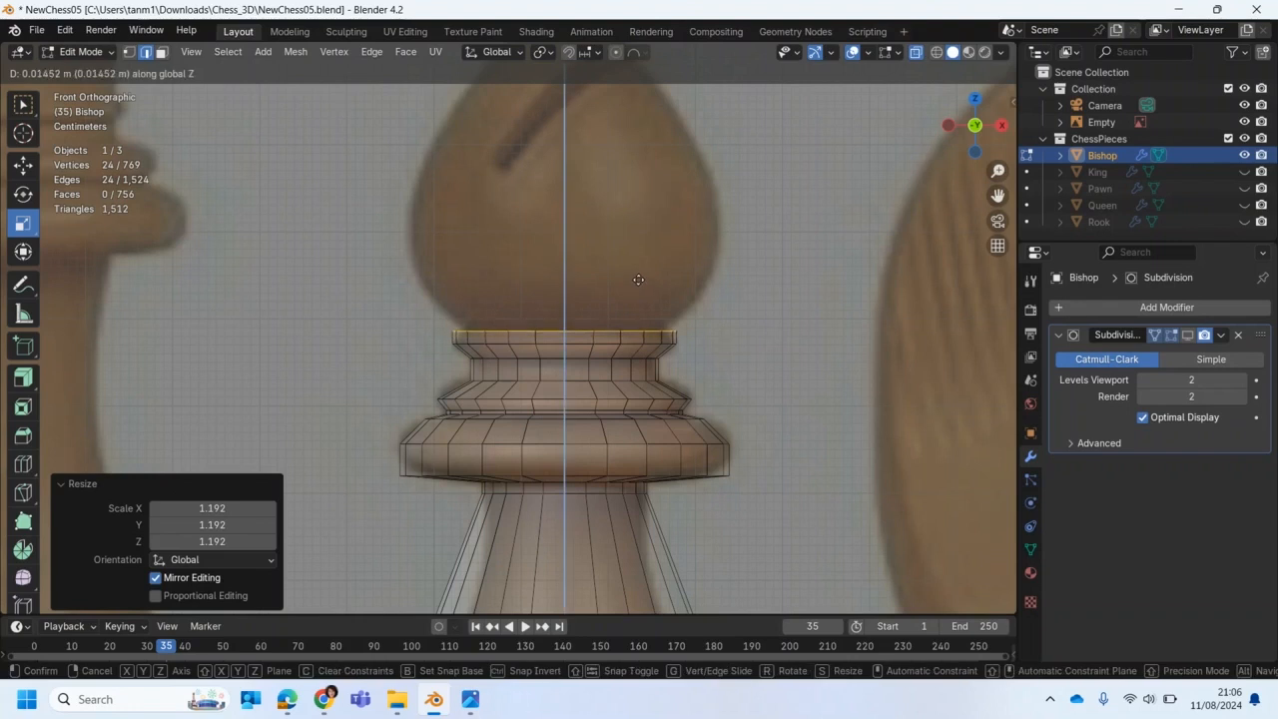
pyautogui.click(637, 279)
pyautogui.press('s')
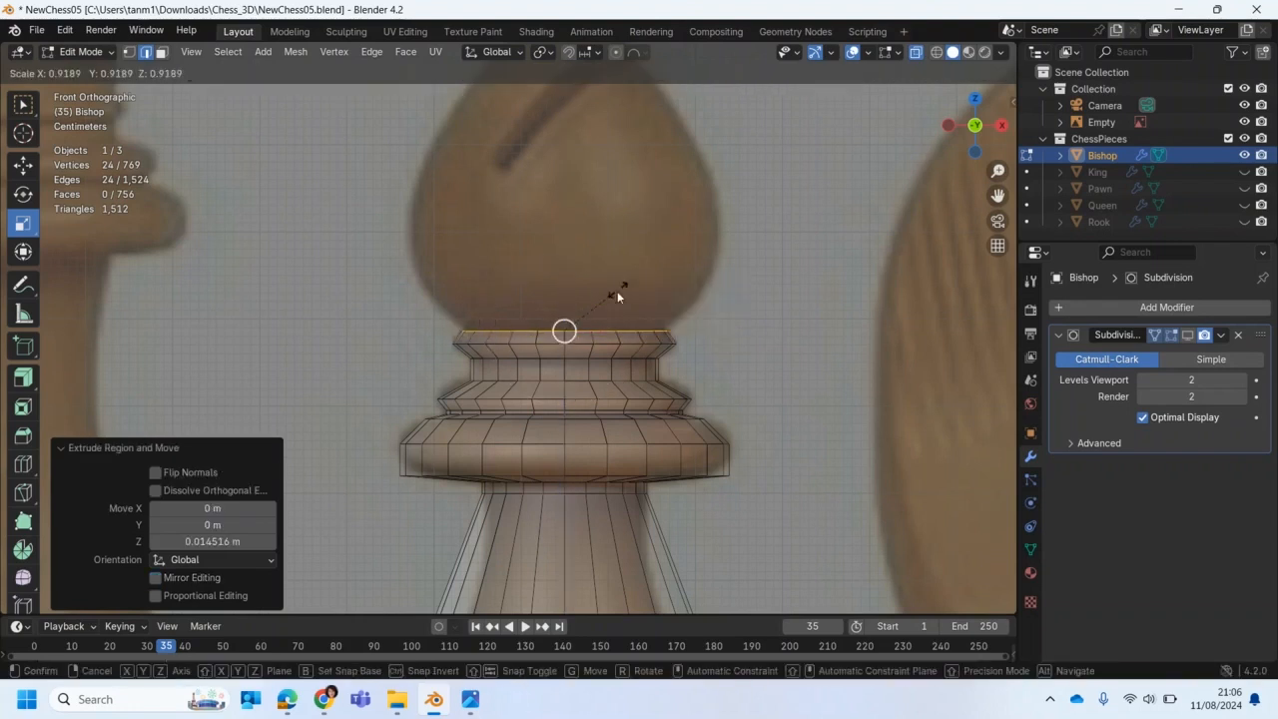
pyautogui.click(617, 294)
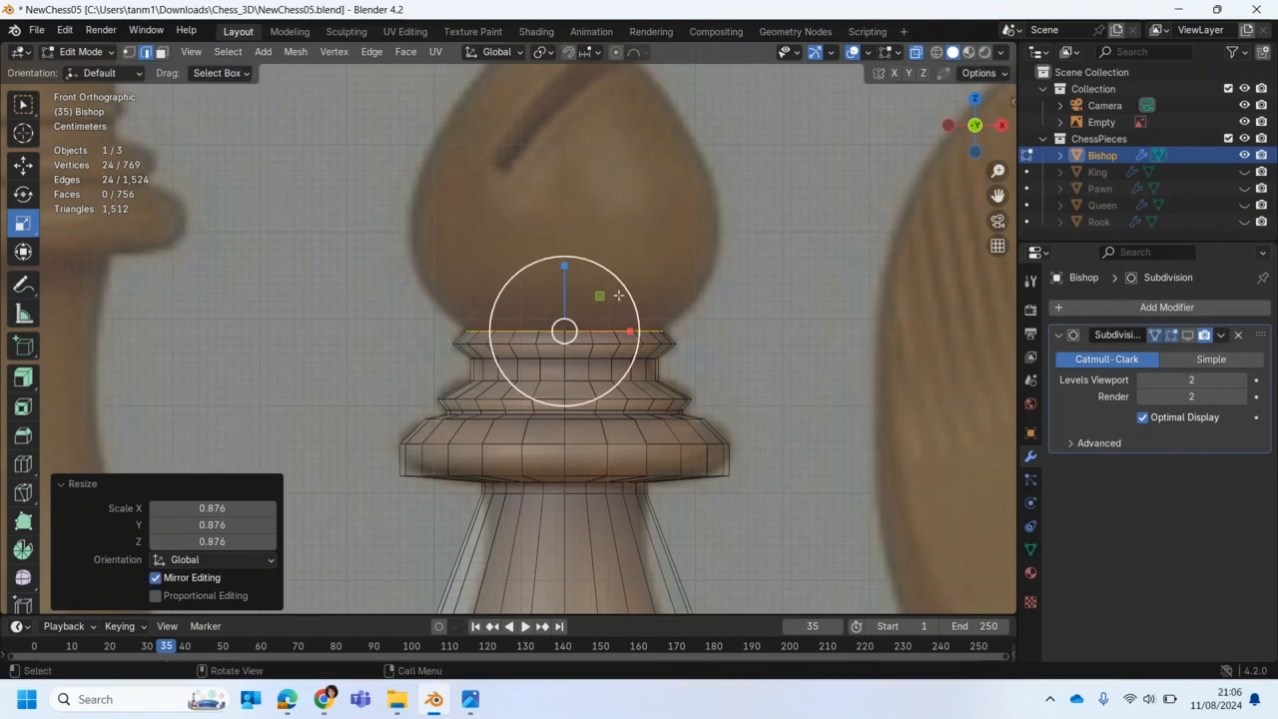
# Step: Add one loop cut slightly below the middle of the tapered body, factor 0.321, and scale it to about 0.756 to match the reference
pyautogui.scroll(-3, 617, 293)
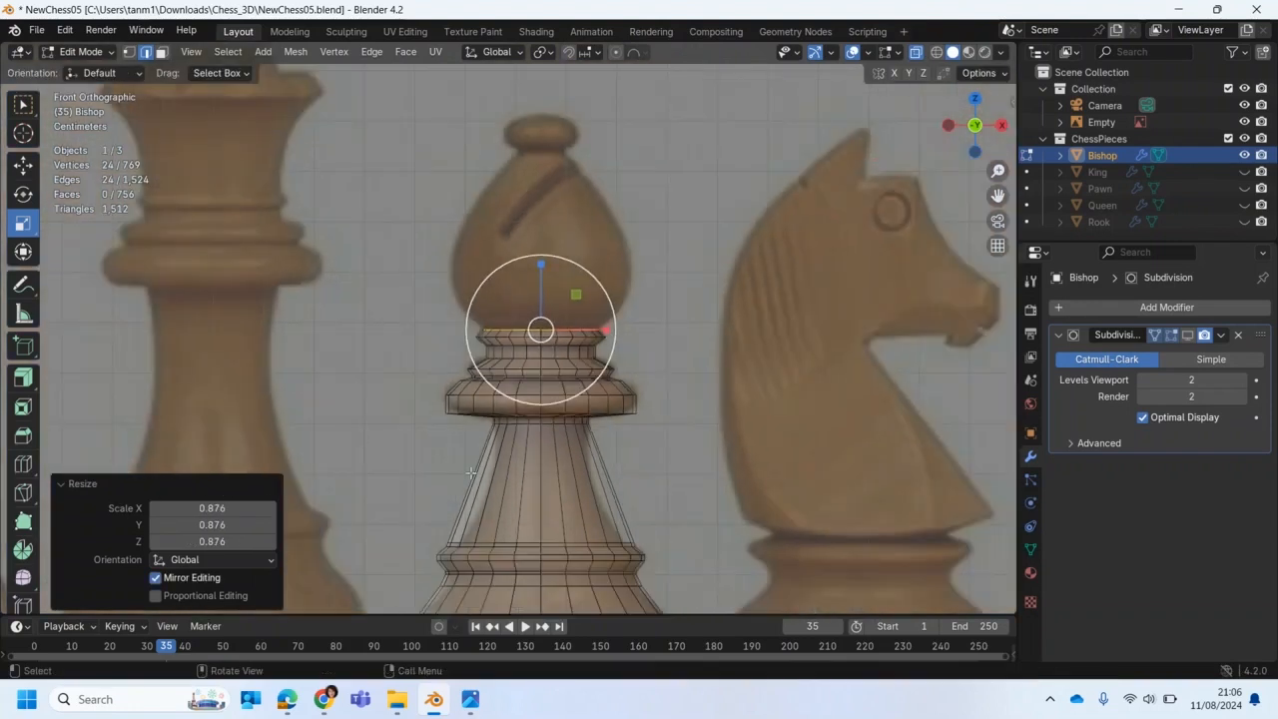
pyautogui.keyDown('shift'); pyautogui.moveTo(460, 481); pyautogui.dragTo(503, 359, button='middle'); pyautogui.keyUp('shift')
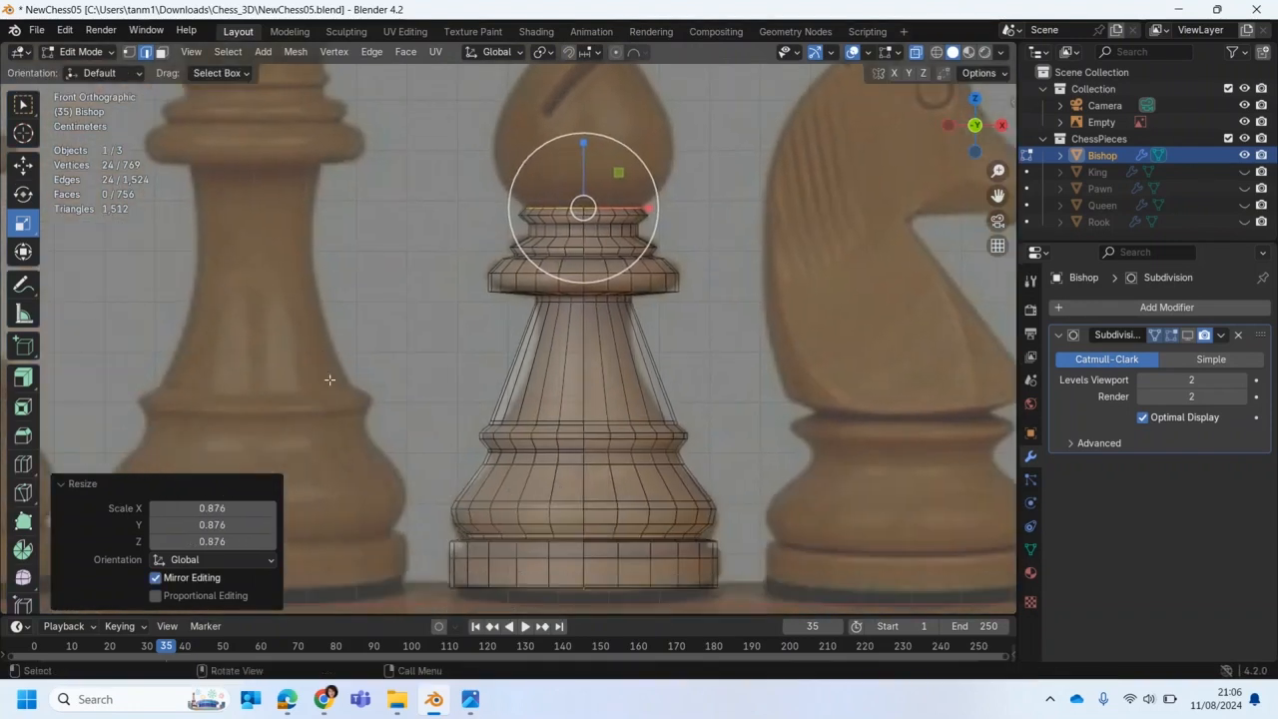
pyautogui.click(24, 465)
pyautogui.moveTo(539, 382); pyautogui.dragTo(540, 389)
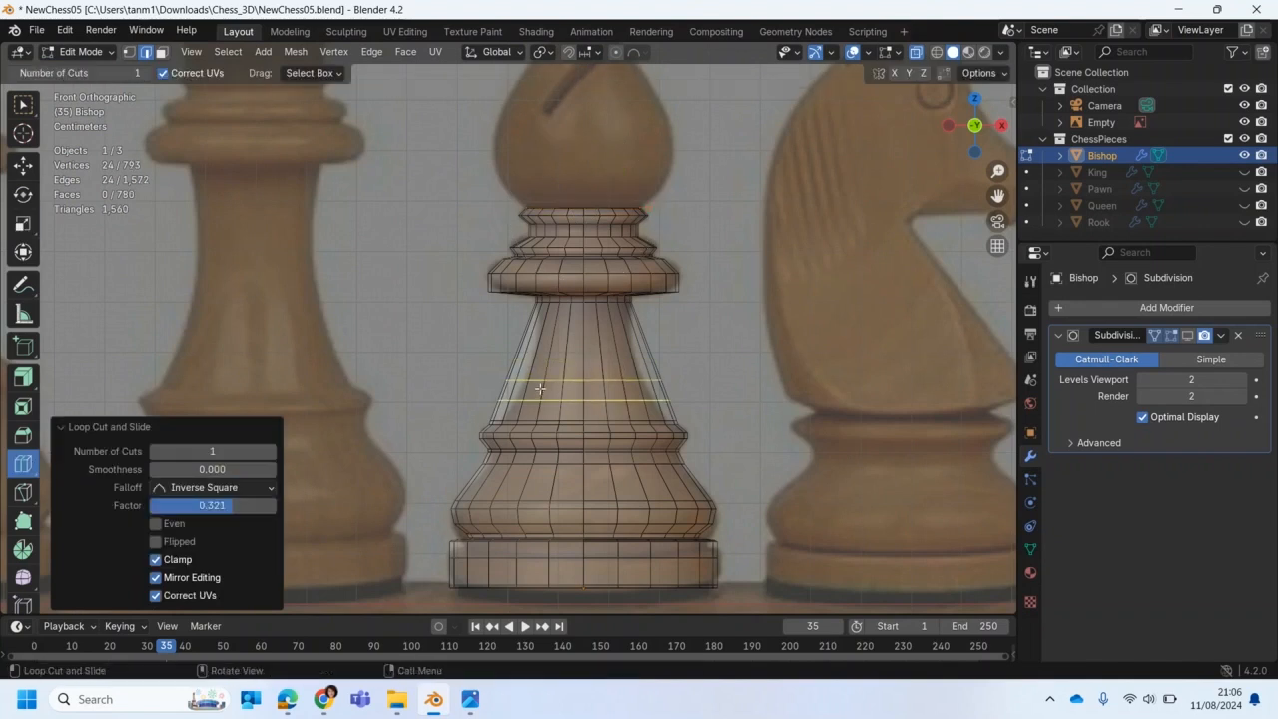
pyautogui.hotkey('shift', 'space')
pyautogui.press('s')
pyautogui.moveTo(624, 317); pyautogui.dragTo(614, 343)
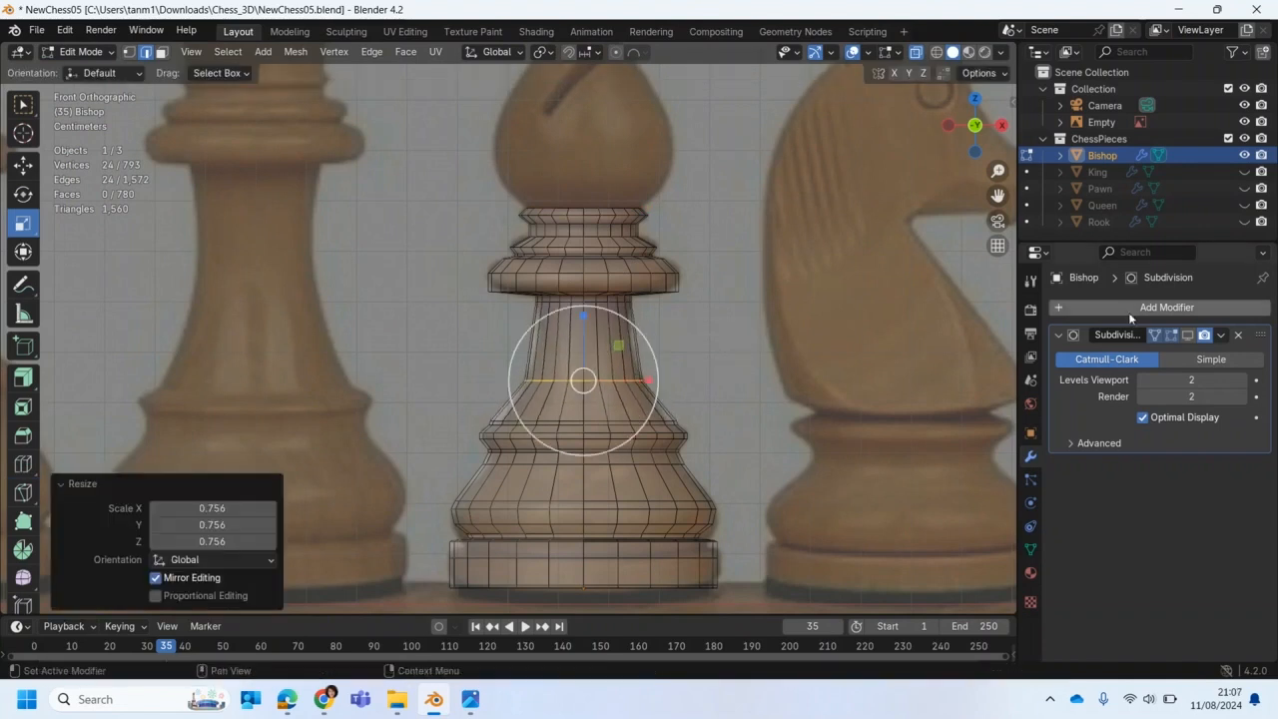
# Step: Return the bishop to Object Mode and turn off X-ray so its body displays solid
pyautogui.click(1186, 337)
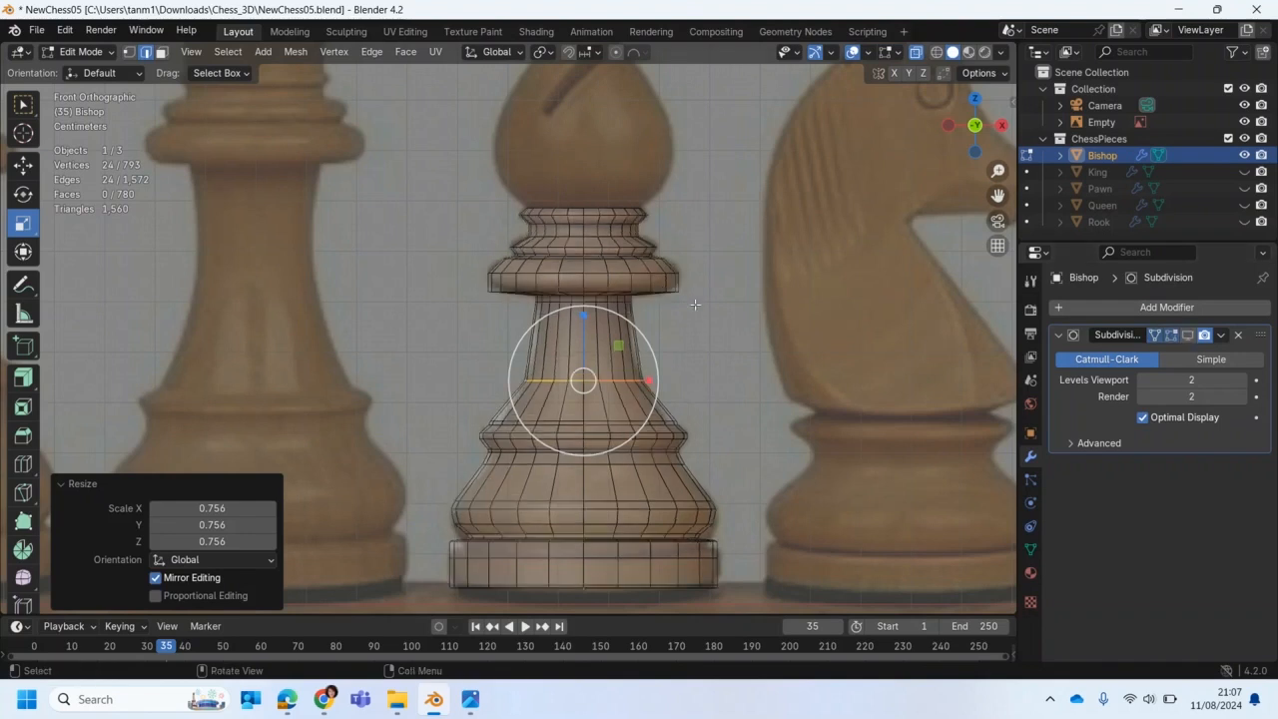
pyautogui.click(80, 52)
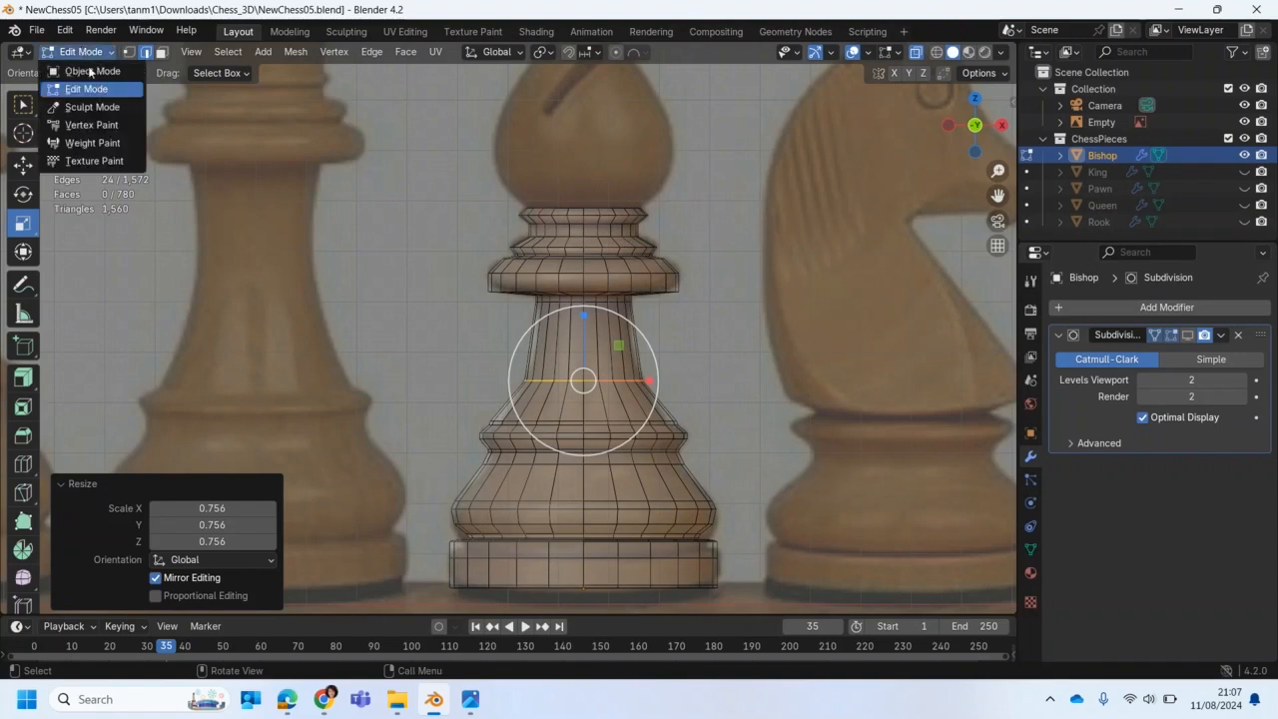
pyautogui.click(90, 72)
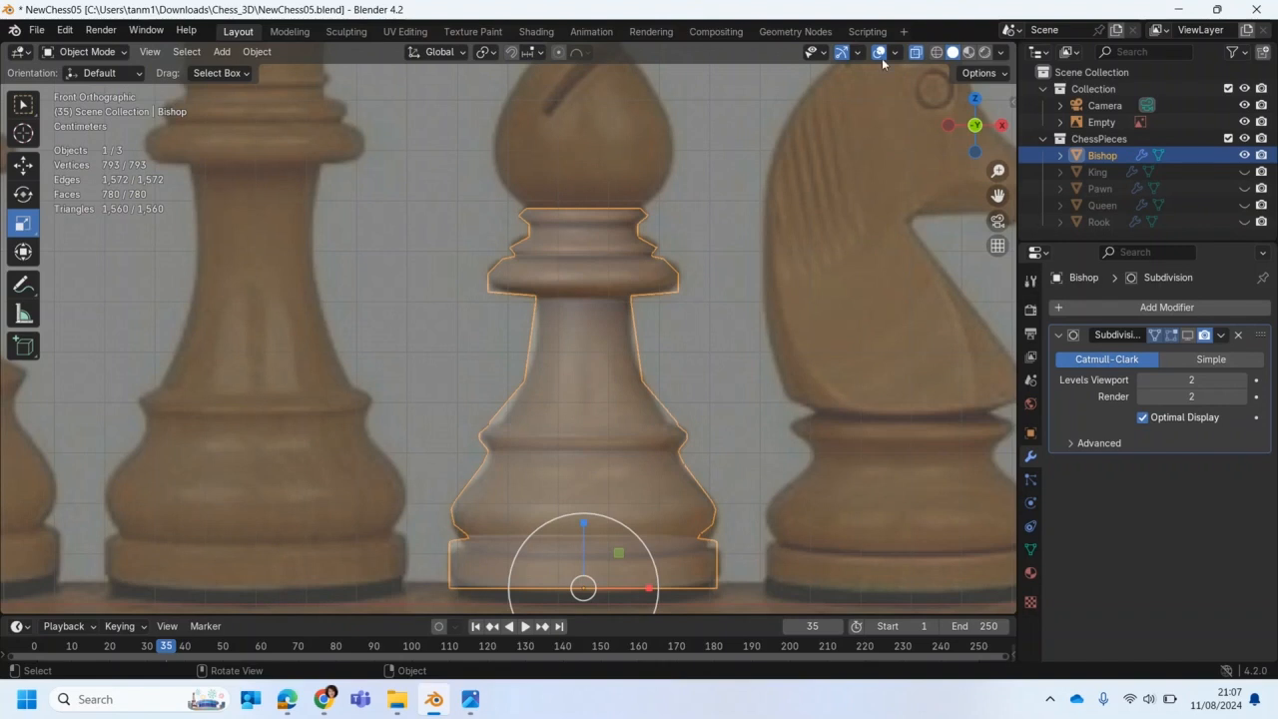
pyautogui.click(915, 52)
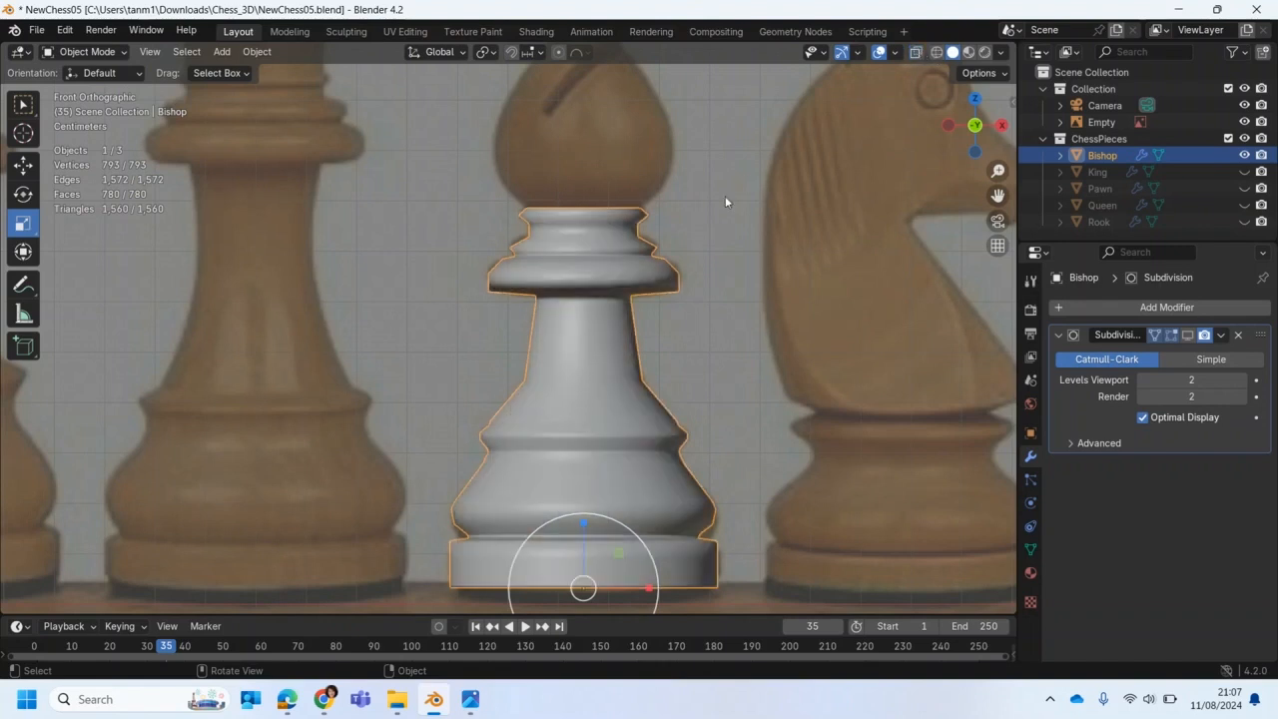
pyautogui.scroll(-1, 710, 211)
# Step: Preview the bishop's body with its subdivision shown in the viewport, and switch that preview off again
pyautogui.click(1186, 335)
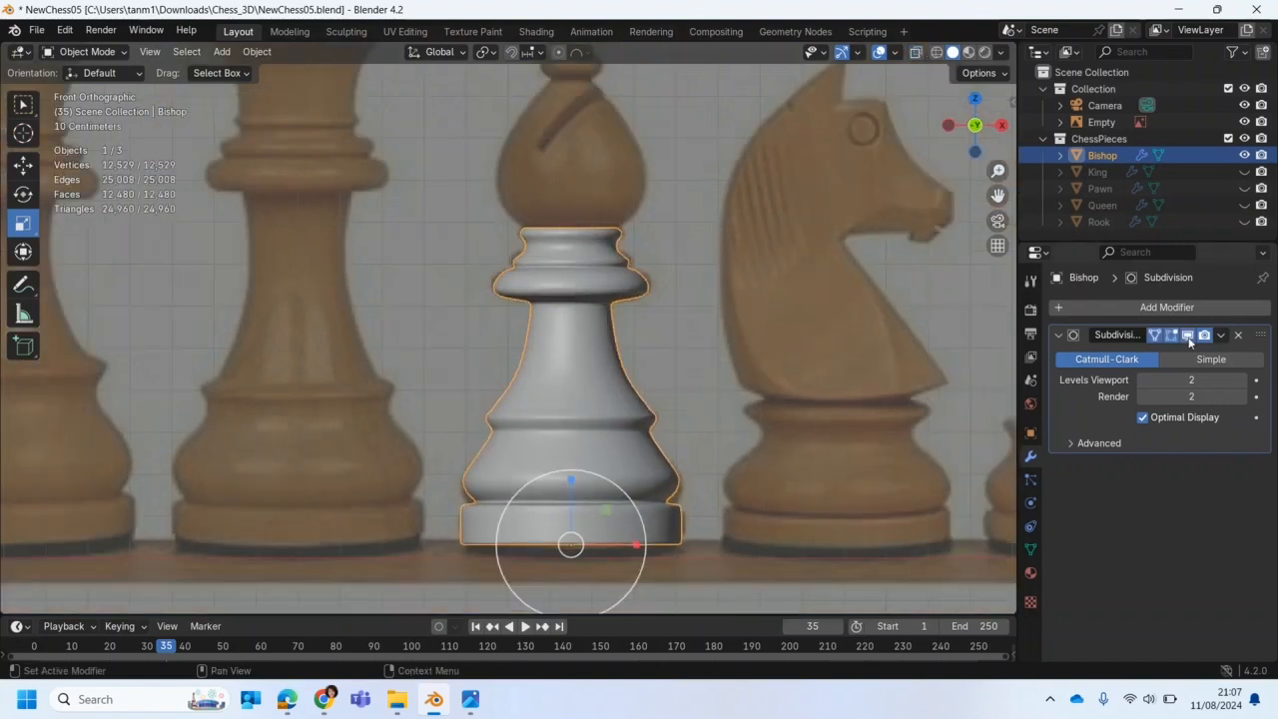
pyautogui.click(1187, 335)
pyautogui.scroll(5, 699, 294)
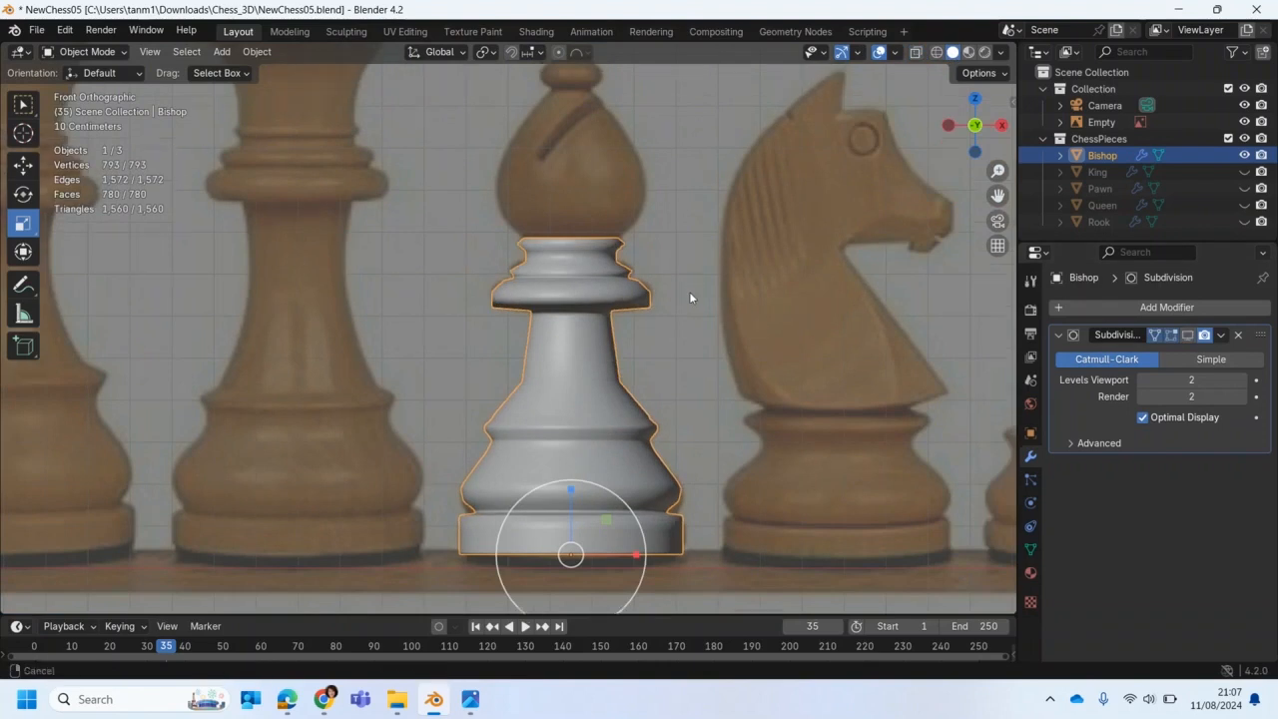
pyautogui.scroll(2, 602, 417)
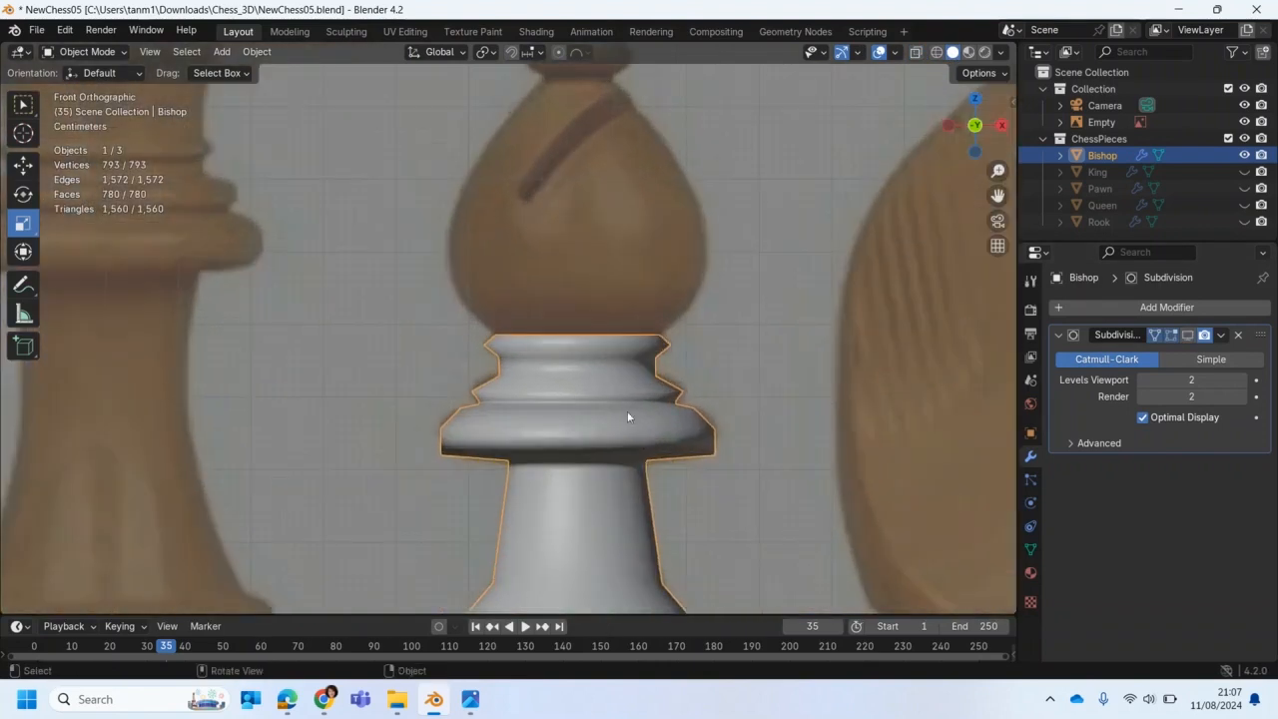
# Step: Select the bishop's topmost edge loop in Edit Mode and snap the 3D cursor to its centre
pyautogui.scroll(-2, 610, 361)
pyautogui.keyDown('shift'); pyautogui.moveTo(607, 314); pyautogui.dragTo(615, 400, button='middle'); pyautogui.keyUp('shift')
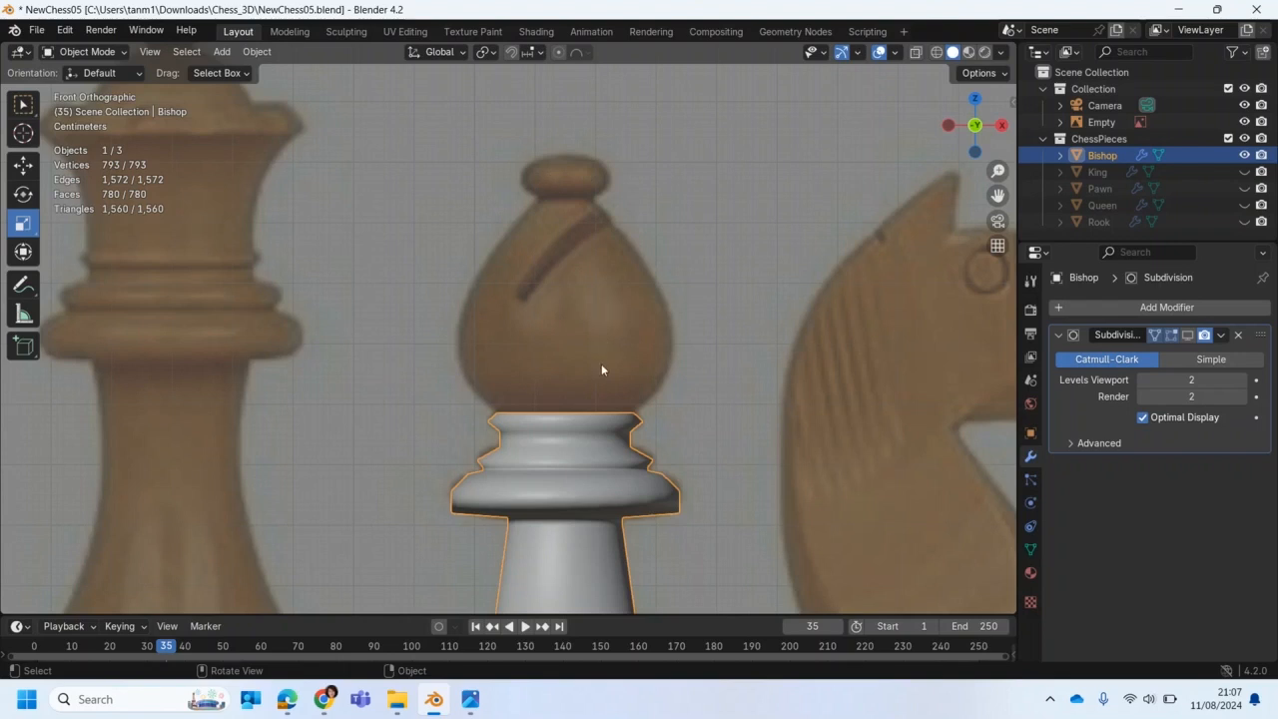
pyautogui.click(88, 51)
pyautogui.click(75, 89)
pyautogui.moveTo(519, 388); pyautogui.dragTo(571, 427, button='middle')
pyautogui.keyDown('alt'); pyautogui.click(571, 427); pyautogui.keyUp('alt')
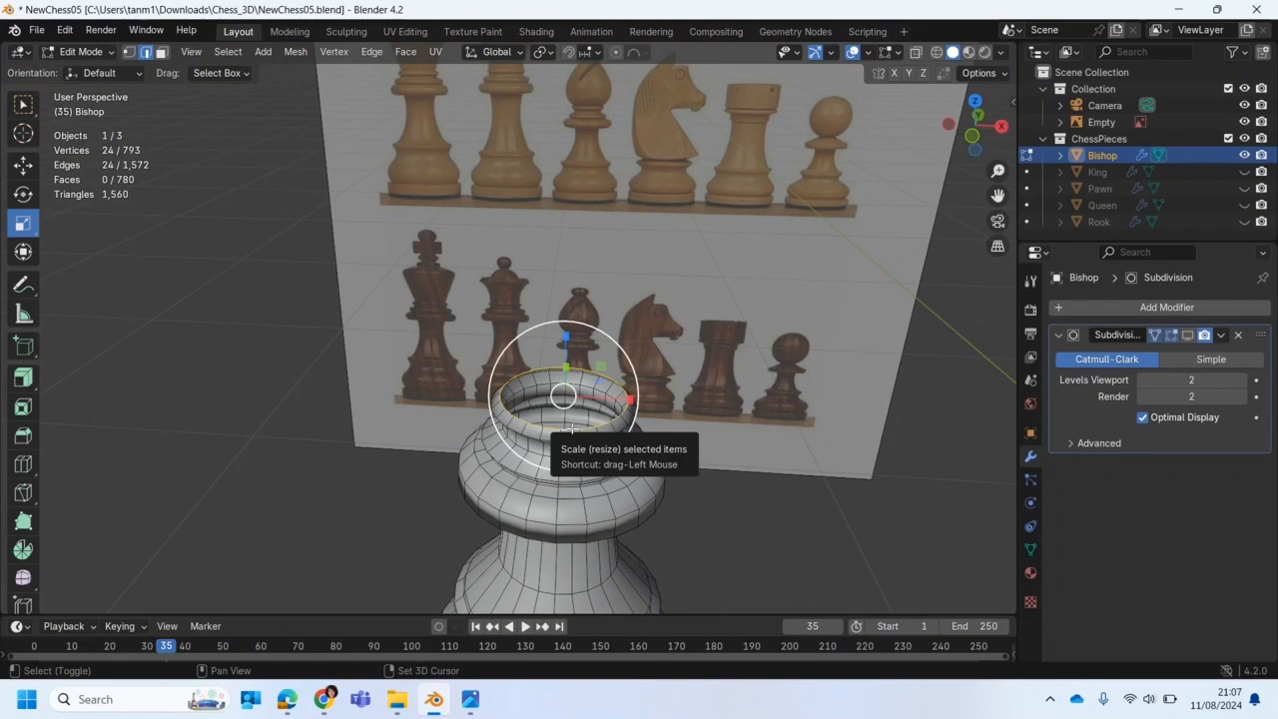
pyautogui.hotkey('shift', 's')
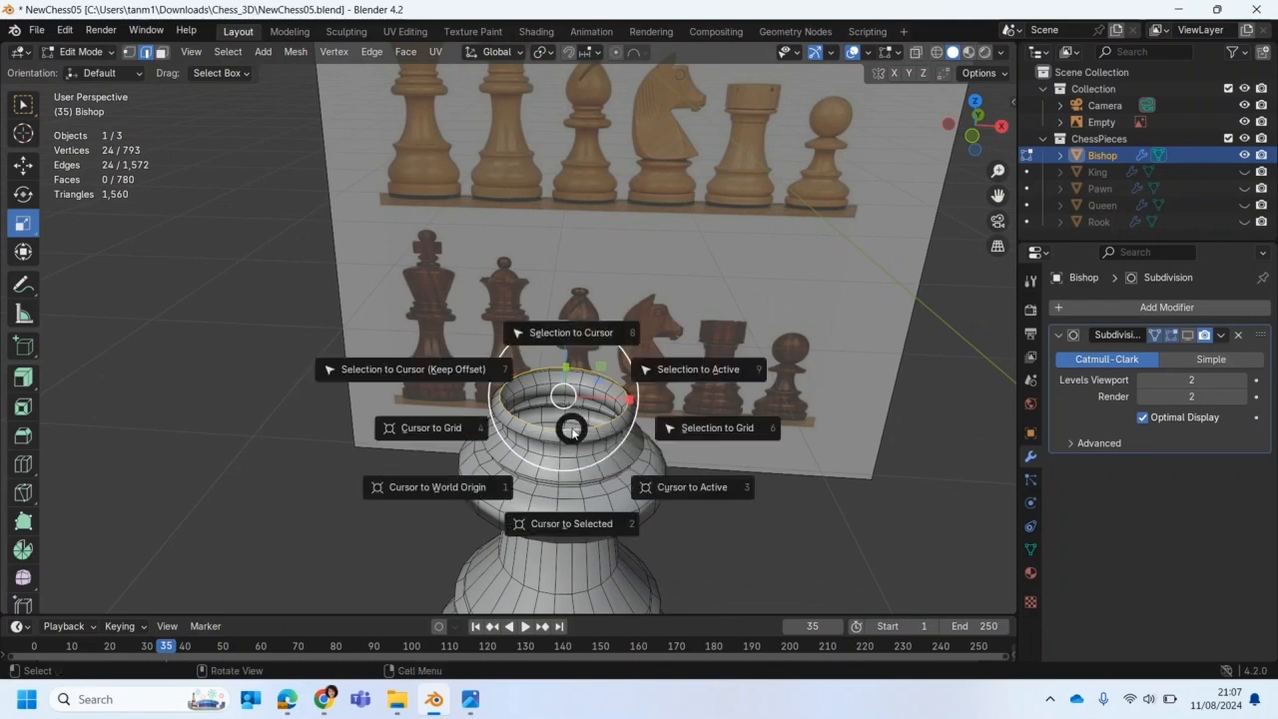
pyautogui.click(574, 511)
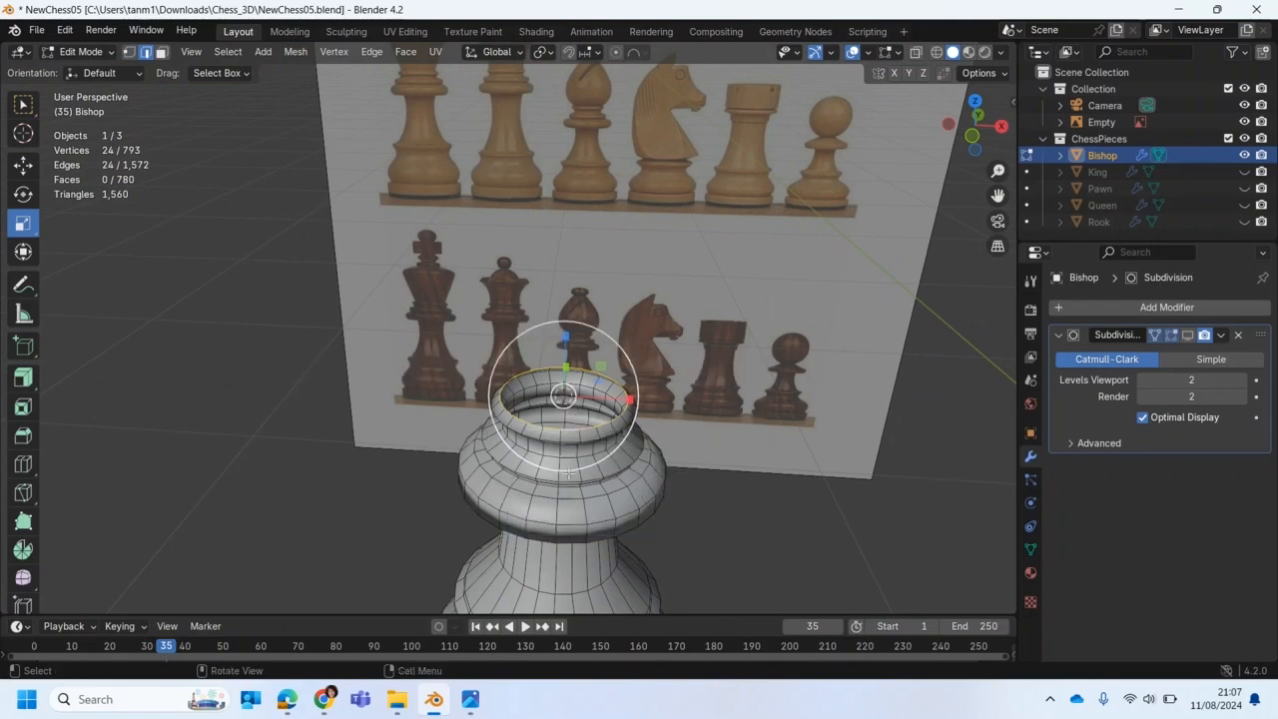
# Step: Back in Object Mode, add a UV sphere with 24 segments, 16 rings and 1 m radius at the 3D cursor
pyautogui.scroll(3, 589, 463)
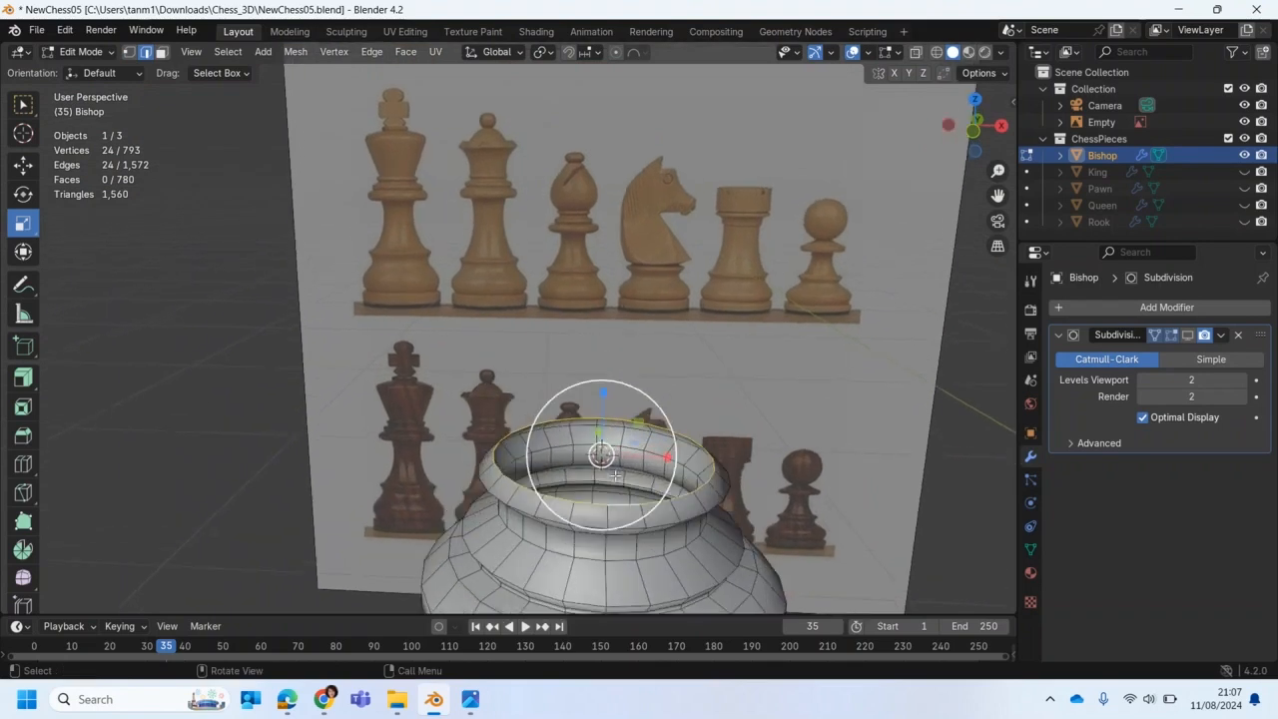
pyautogui.press('KP_1')
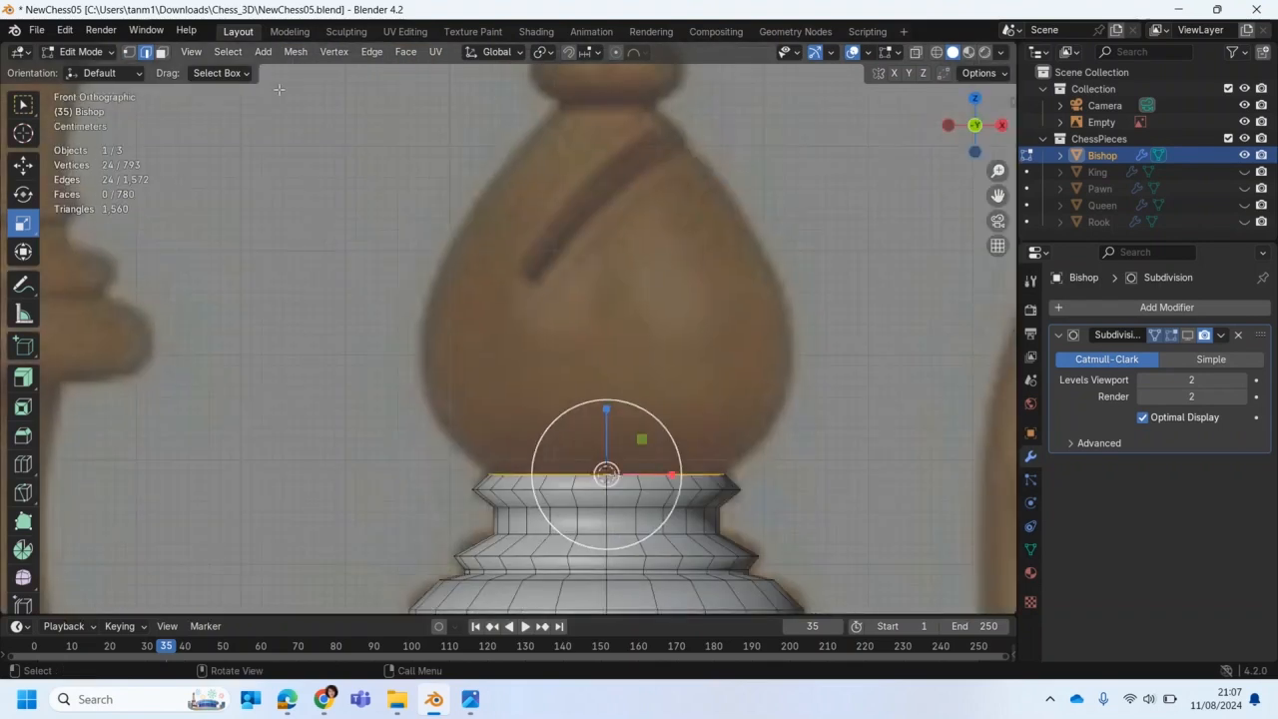
pyautogui.click(85, 52)
pyautogui.click(82, 68)
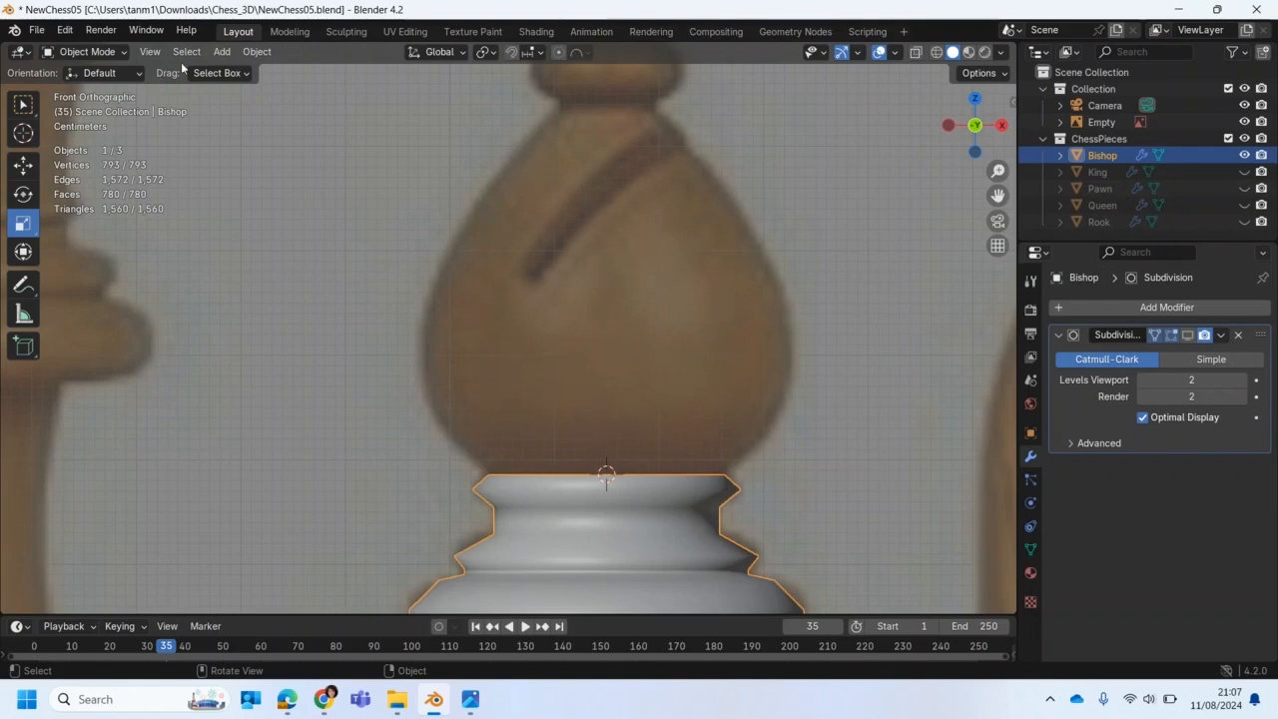
pyautogui.click(221, 56)
pyautogui.moveTo(269, 71)
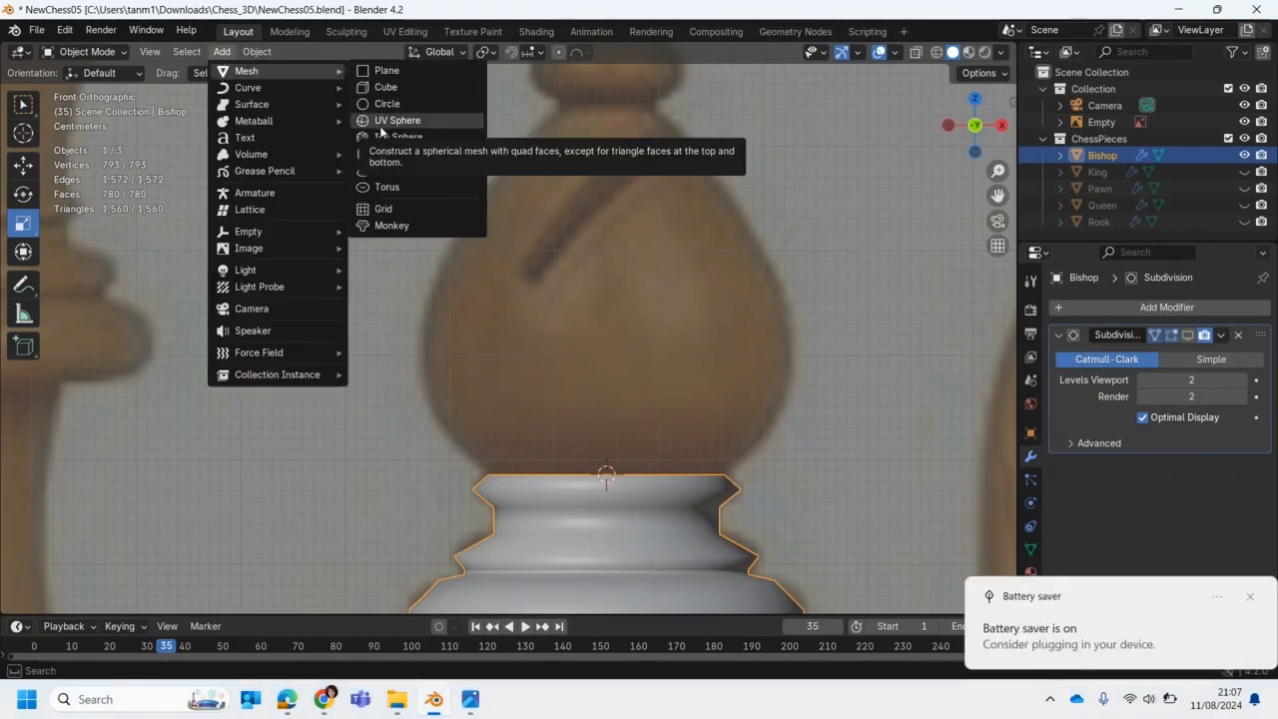
pyautogui.click(380, 125)
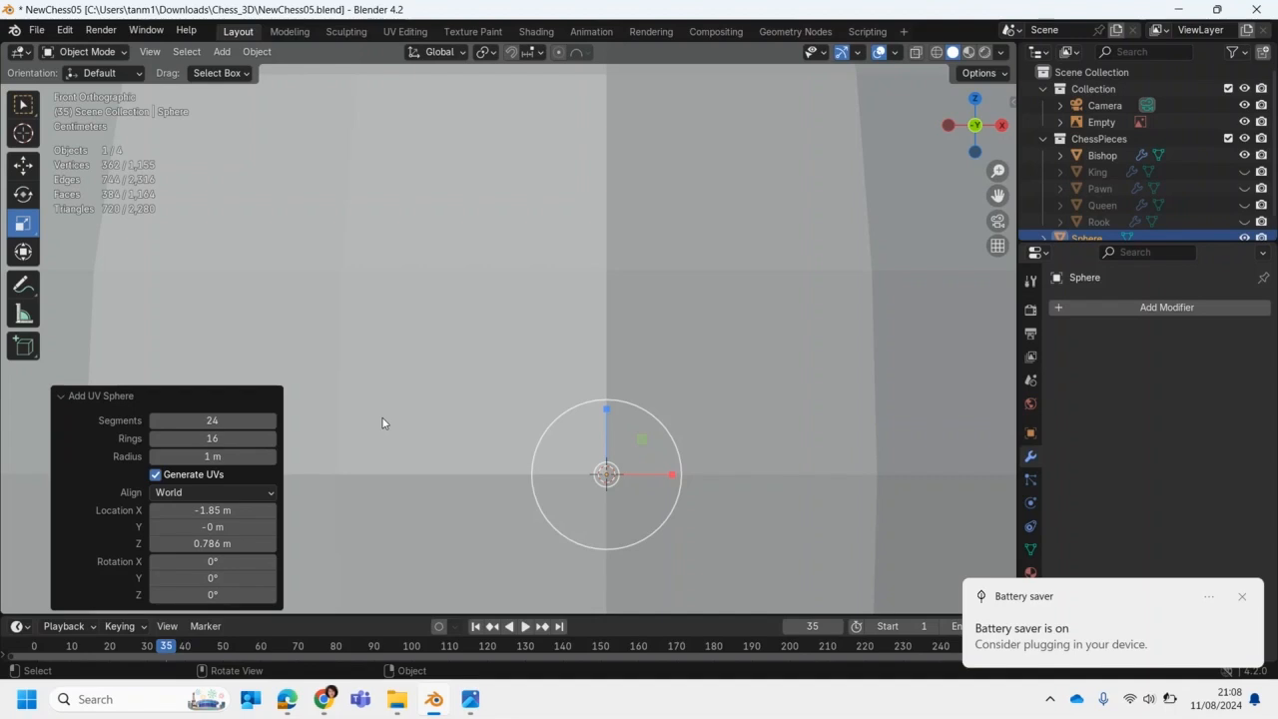
pyautogui.click(1243, 597)
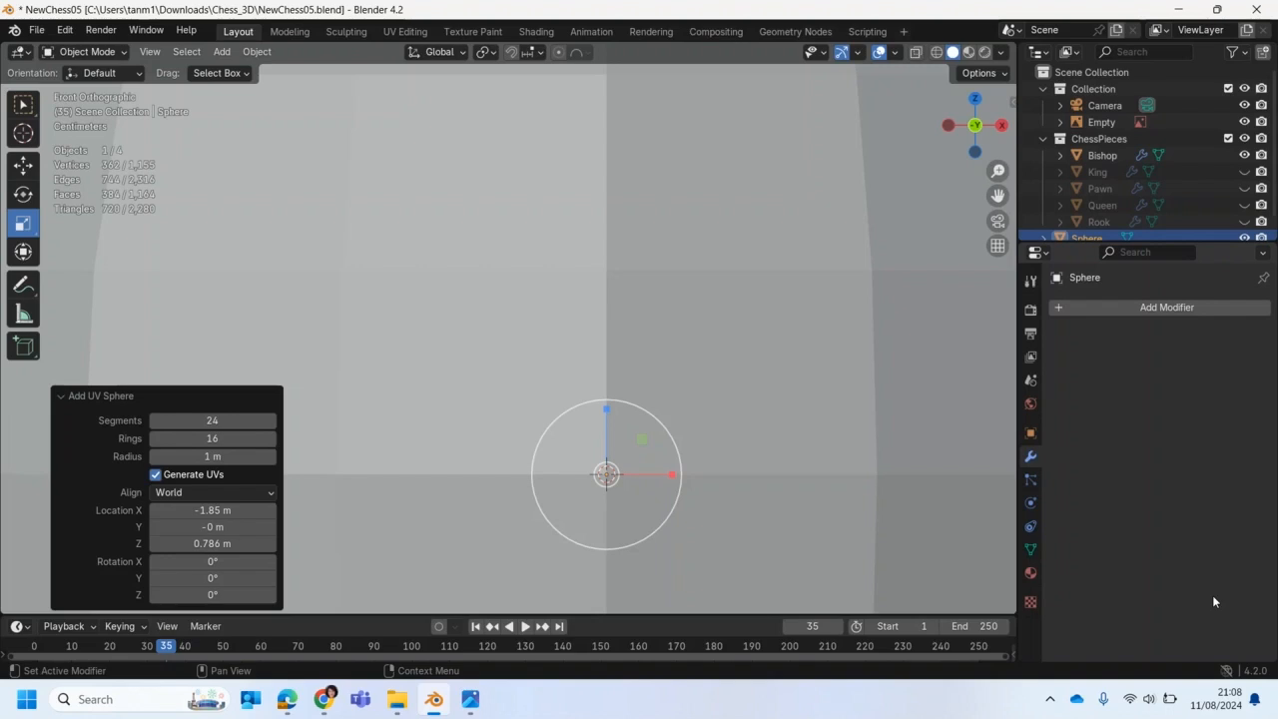
# Step: Scale the sphere to about -0.176 and move it about 0.125 m up along Z over the reference bishop's head
pyautogui.scroll(-6, 577, 367)
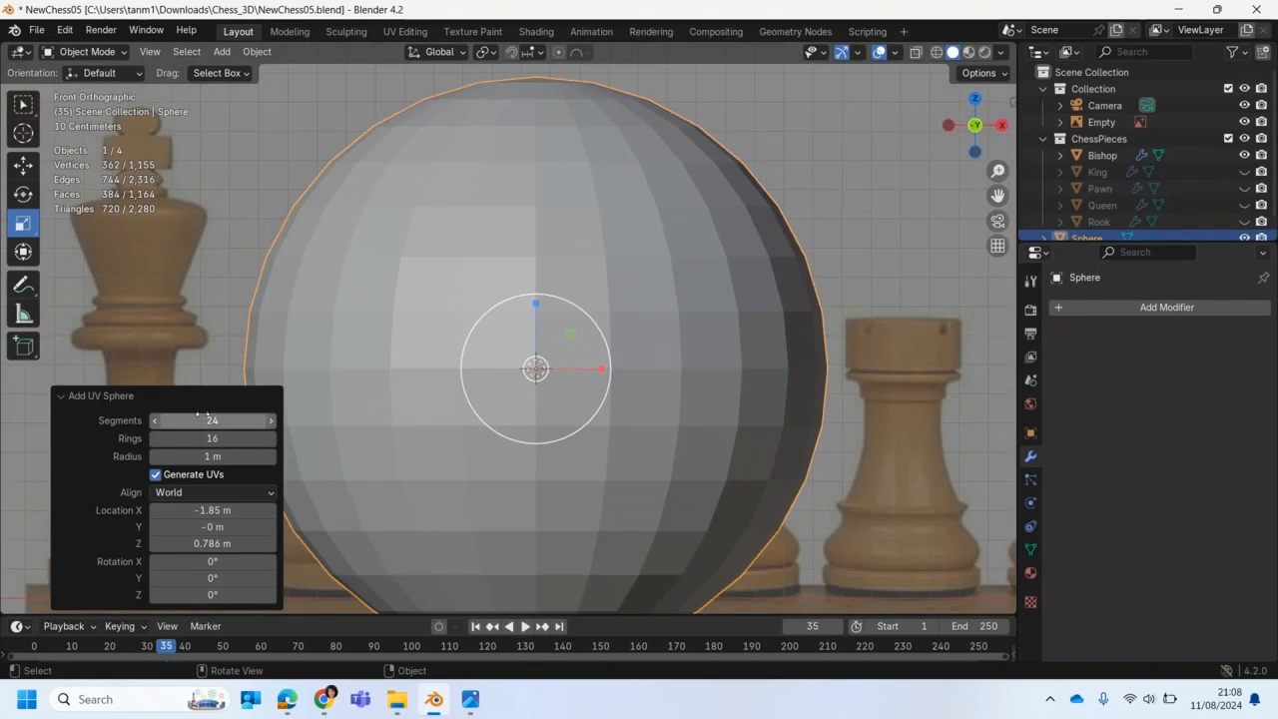
pyautogui.scroll(1, 642, 368)
pyautogui.press('s')
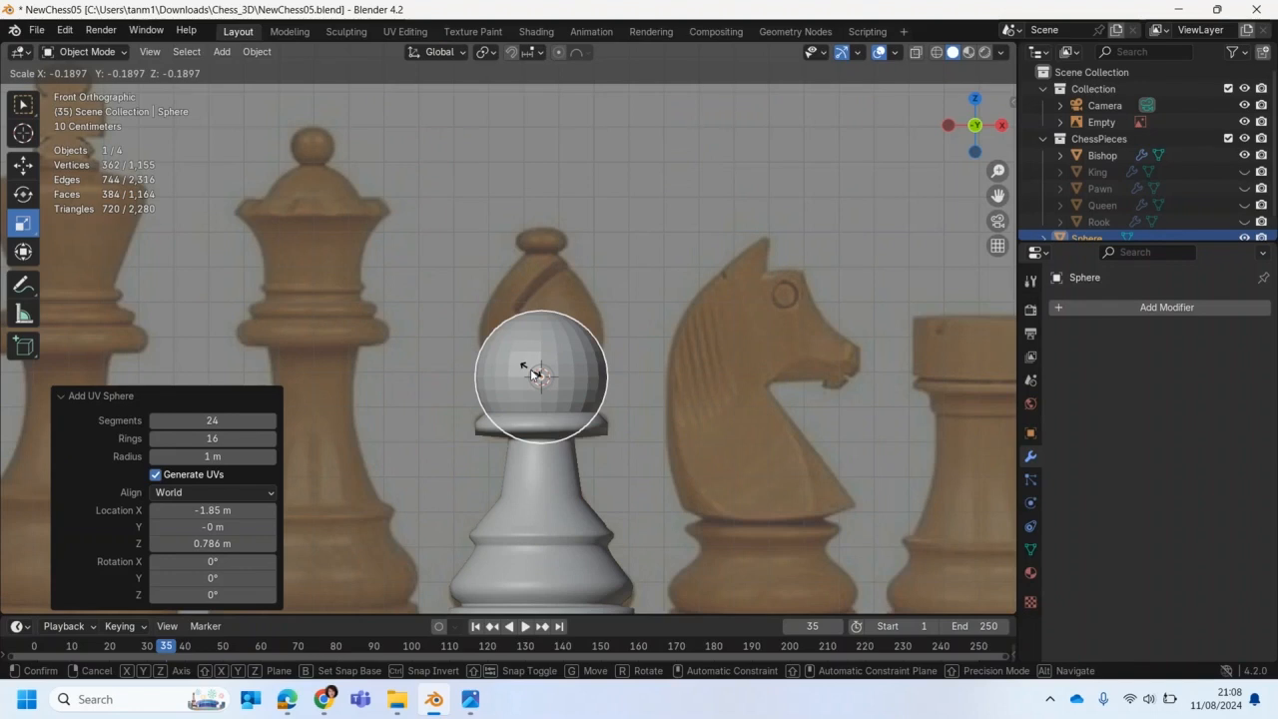
pyautogui.click(527, 371)
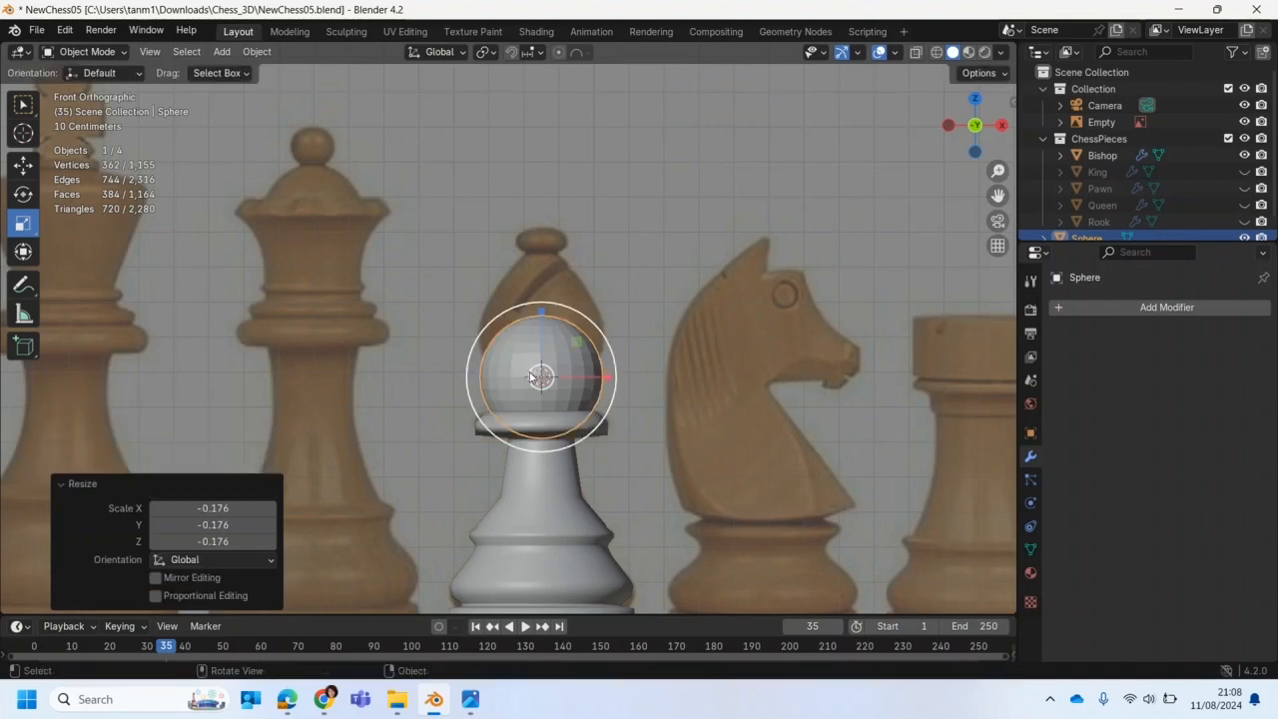
pyautogui.press('g')
pyautogui.moveTo(539, 315); pyautogui.dragTo(547, 302)
pyautogui.scroll(3, 547, 303)
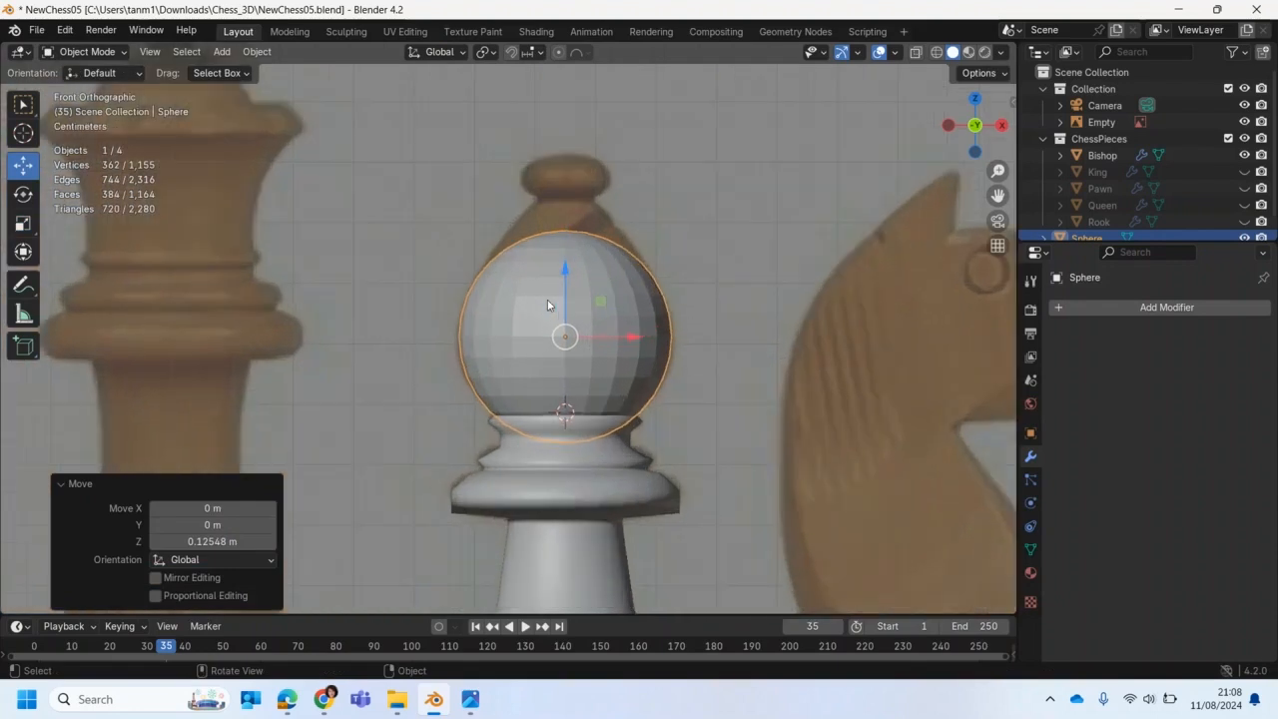
# Step: Duplicate the head sphere about 0.19 m up along Z and scale the copy down for the small top knob
pyautogui.hotkey('shift', 'd')
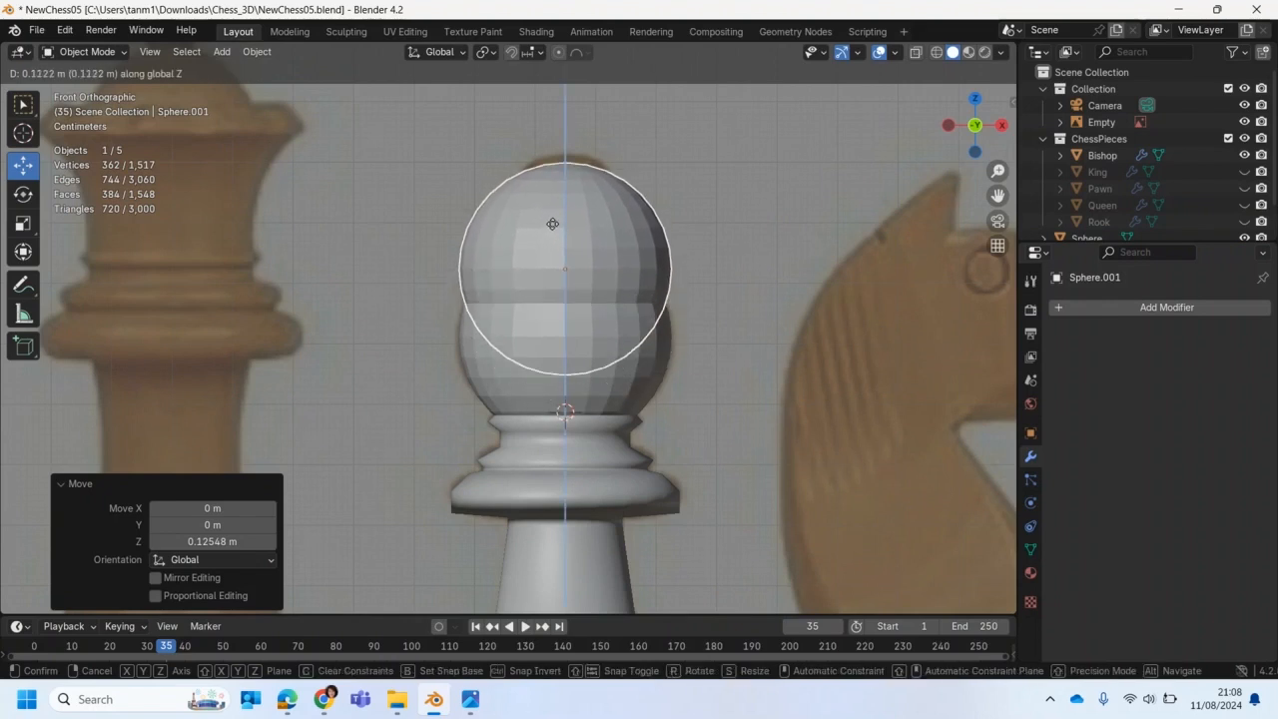
pyautogui.press('z')
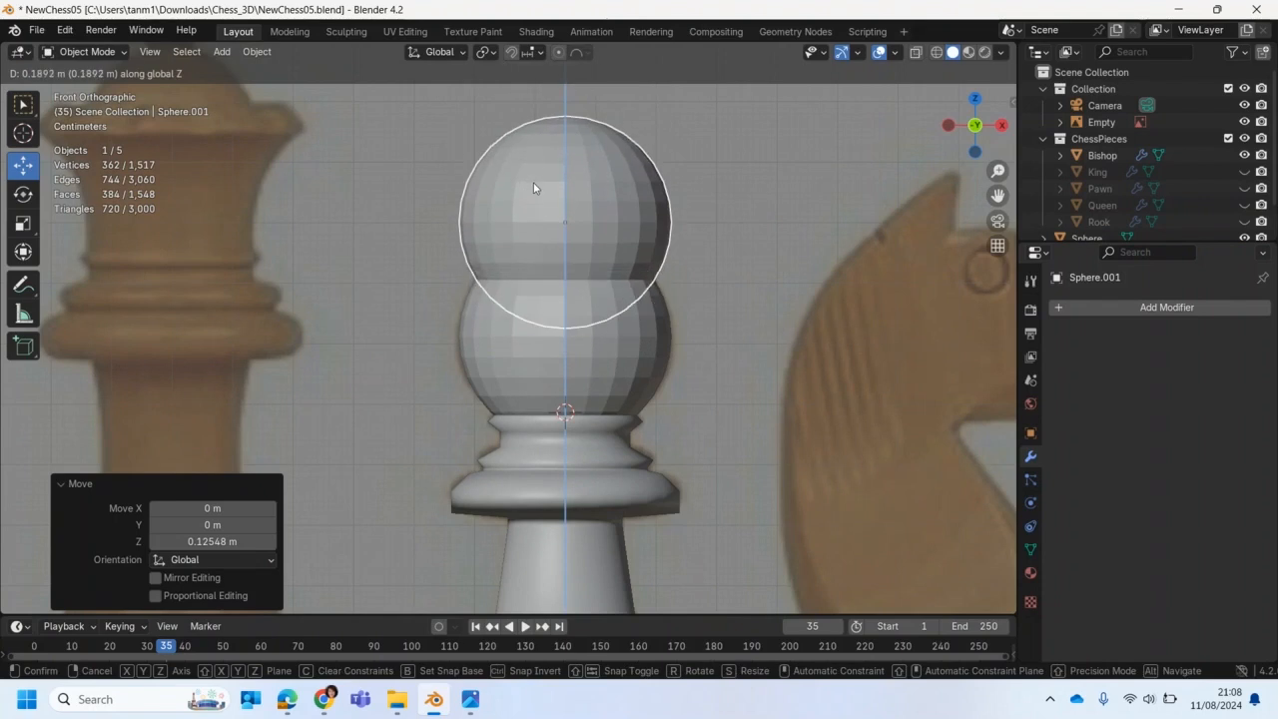
pyautogui.click(533, 183)
pyautogui.hotkey('shift', 'space')
pyautogui.press('s')
pyautogui.press('s')
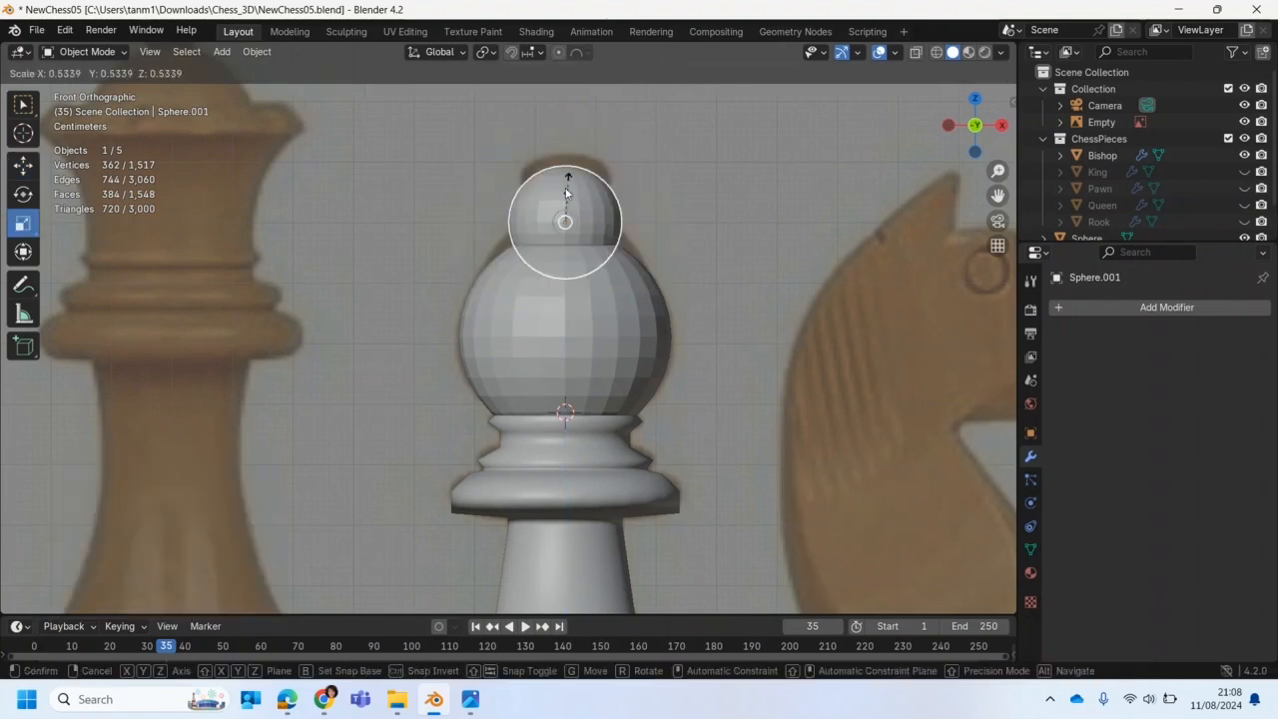
pyautogui.click(554, 210)
# Step: Move the small sphere up onto the reference's top knob and flatten it to about 0.564 in Z
pyautogui.hotkey('shift', 'space')
pyautogui.press('g')
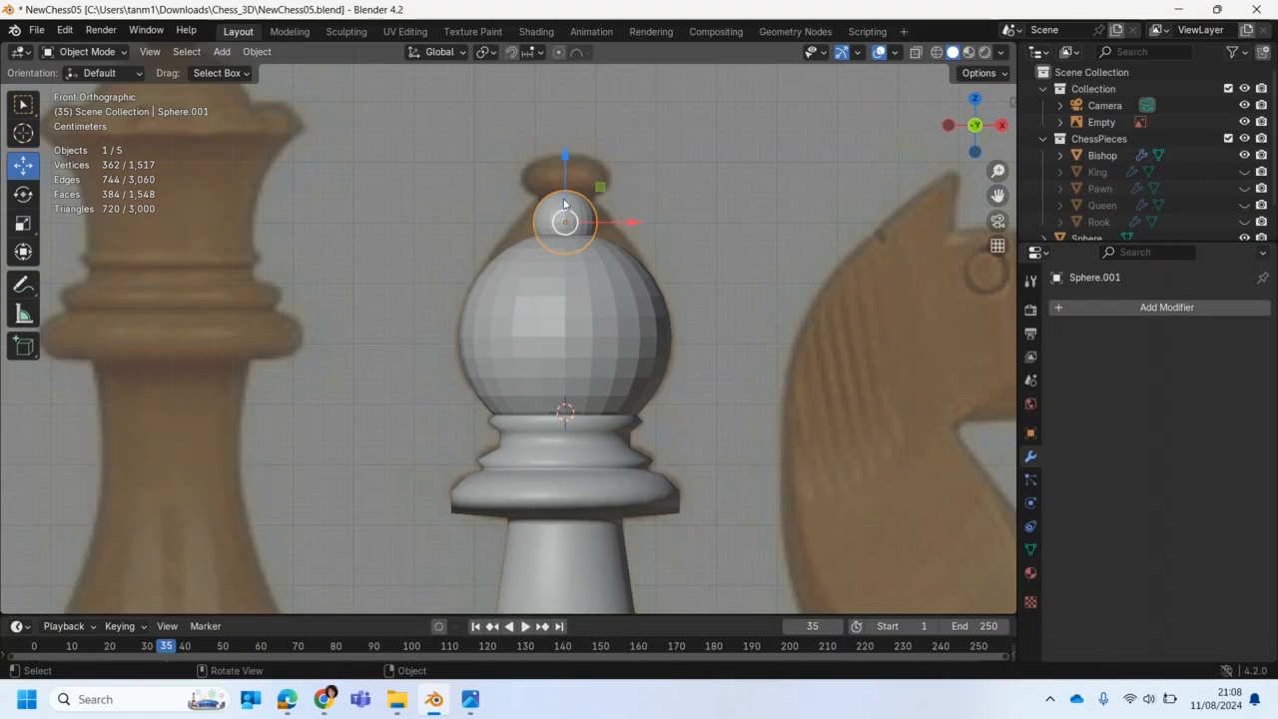
pyautogui.moveTo(567, 161); pyautogui.dragTo(560, 109)
pyautogui.hotkey('shift', 'space')
pyautogui.press('s')
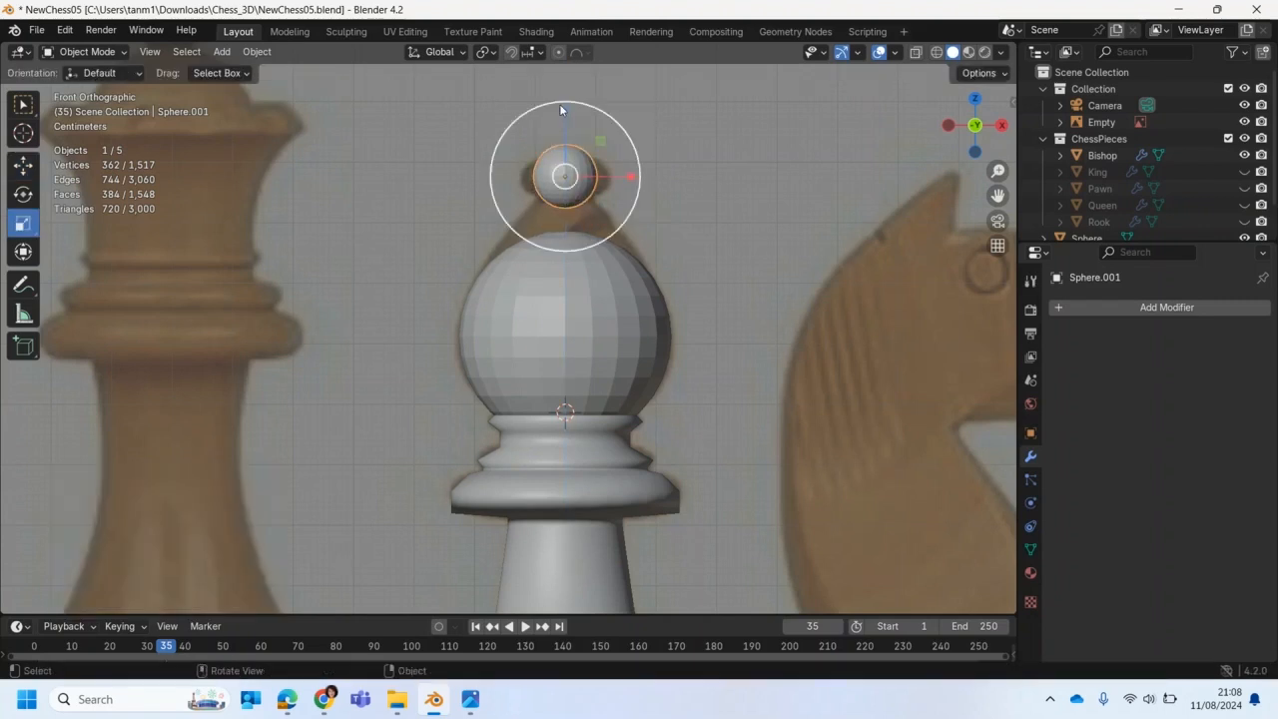
pyautogui.moveTo(564, 114); pyautogui.dragTo(560, 140)
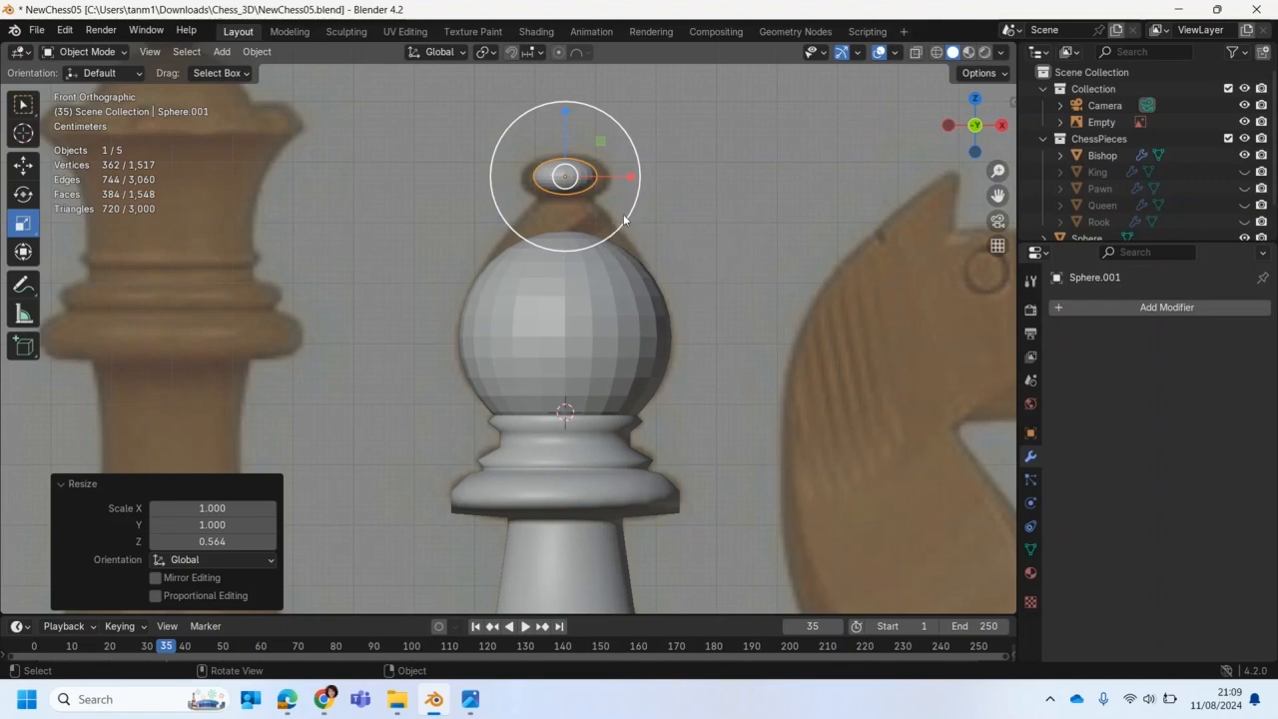
# Step: Widen the flattened sphere to about 1.314 in X and Y to match the reference's top knob
pyautogui.moveTo(634, 214); pyautogui.dragTo(539, 363, button='middle')
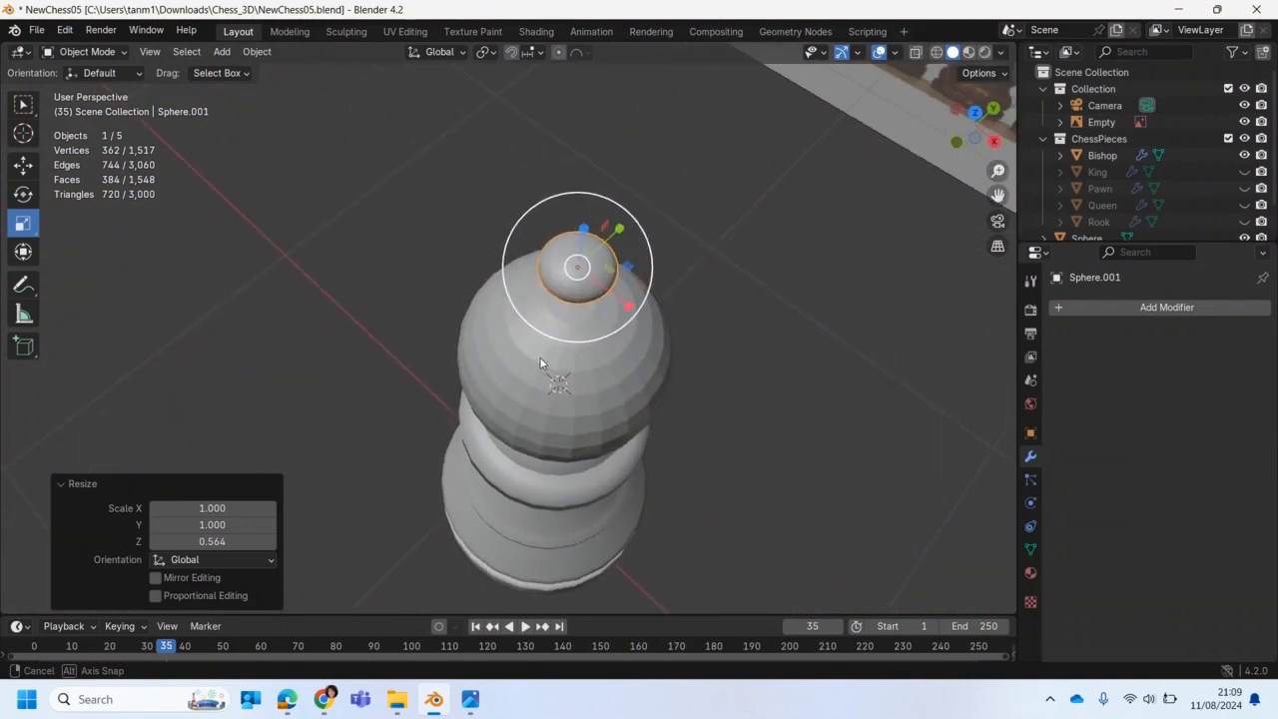
pyautogui.moveTo(539, 362); pyautogui.dragTo(627, 294, button='middle')
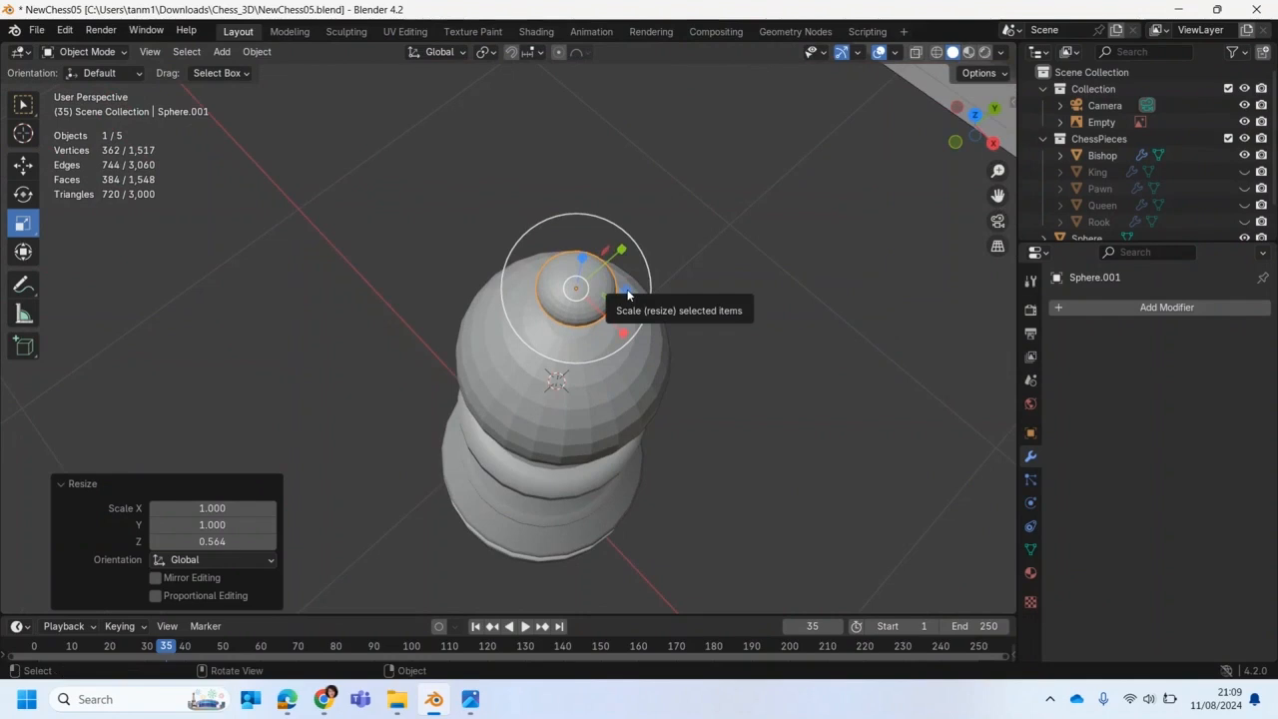
pyautogui.moveTo(628, 295); pyautogui.dragTo(642, 291)
pyautogui.press('KP_1')
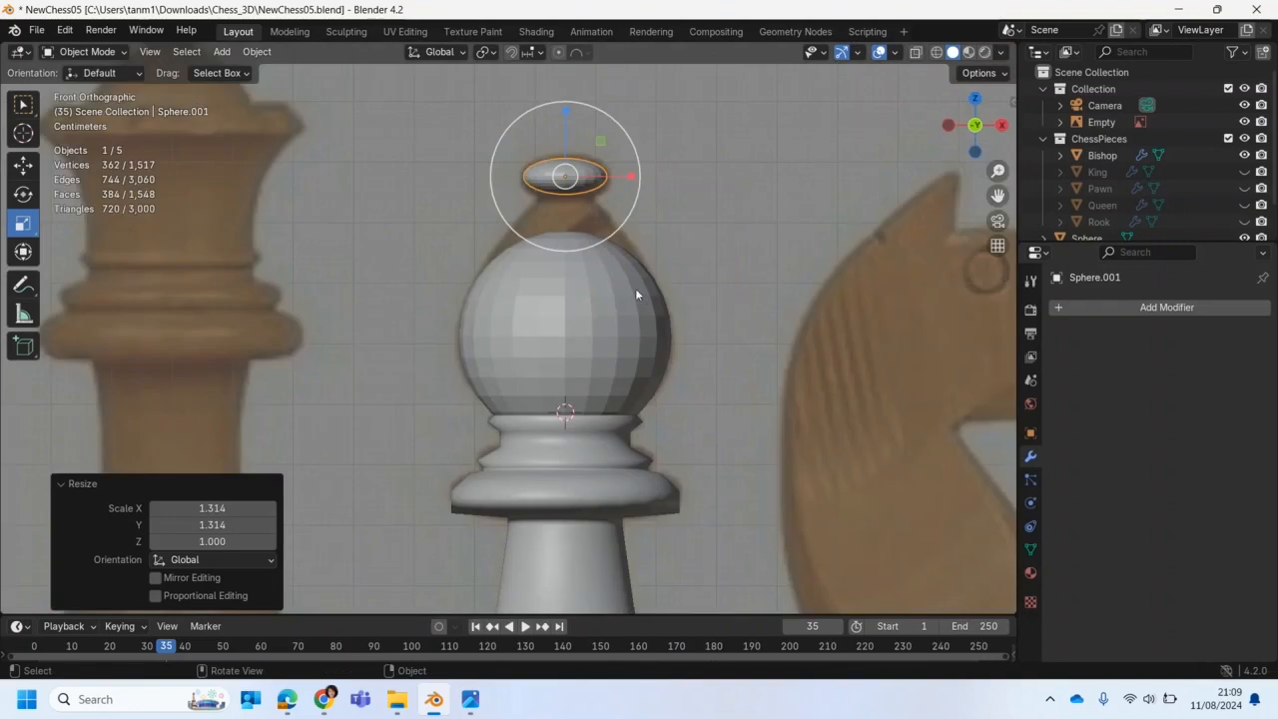
pyautogui.click(385, 270)
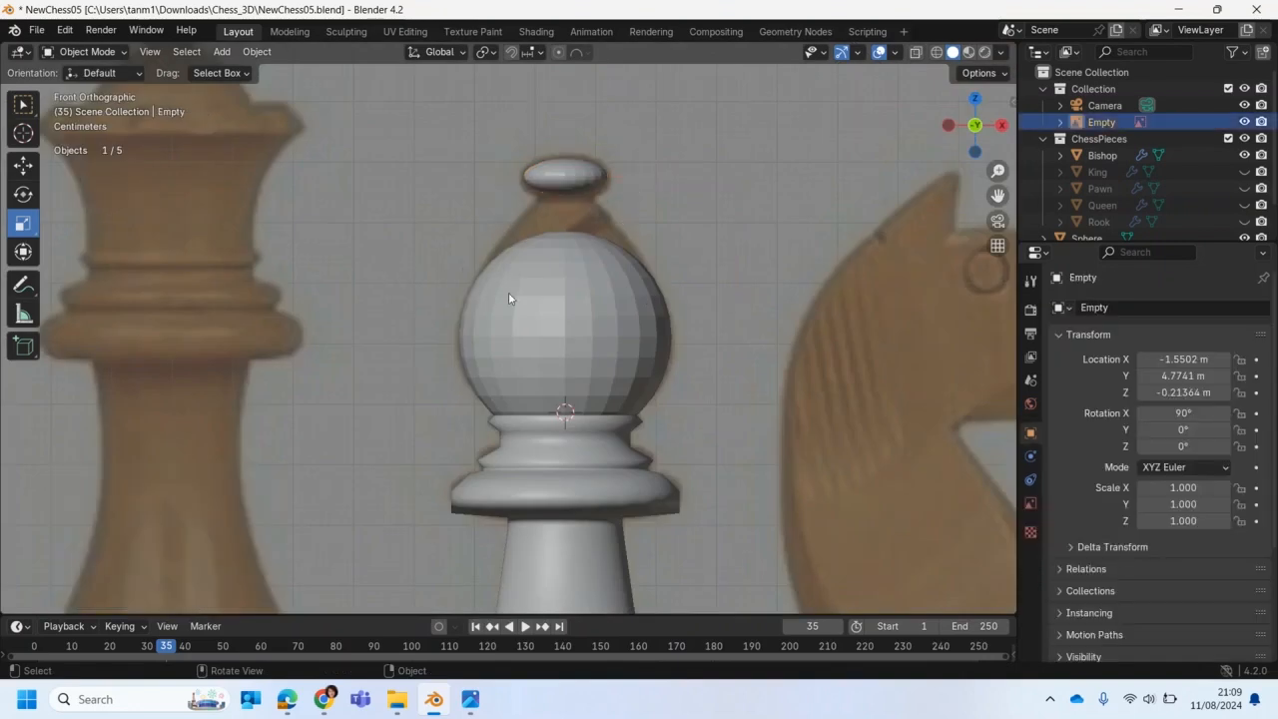
# Step: Hide the bishop's body in the viewport and select the flattened knob sphere
pyautogui.scroll(2, 522, 308)
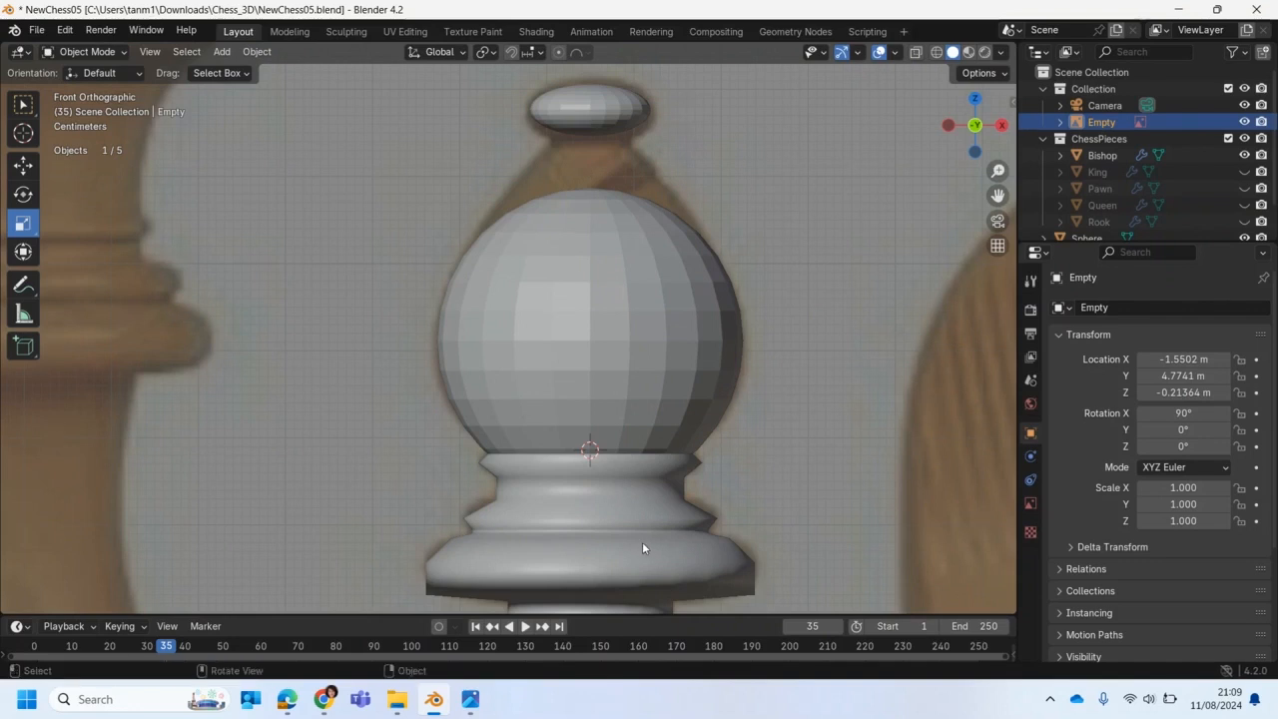
pyautogui.click(577, 504)
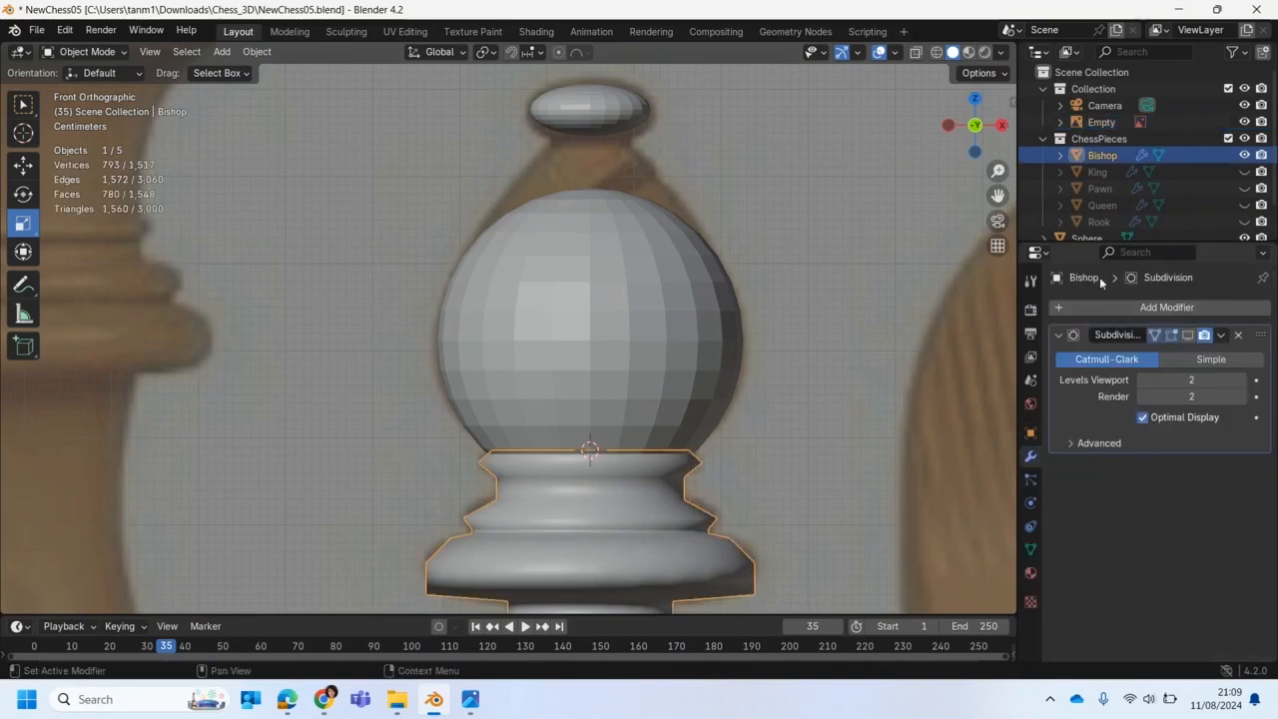
pyautogui.click(1243, 155)
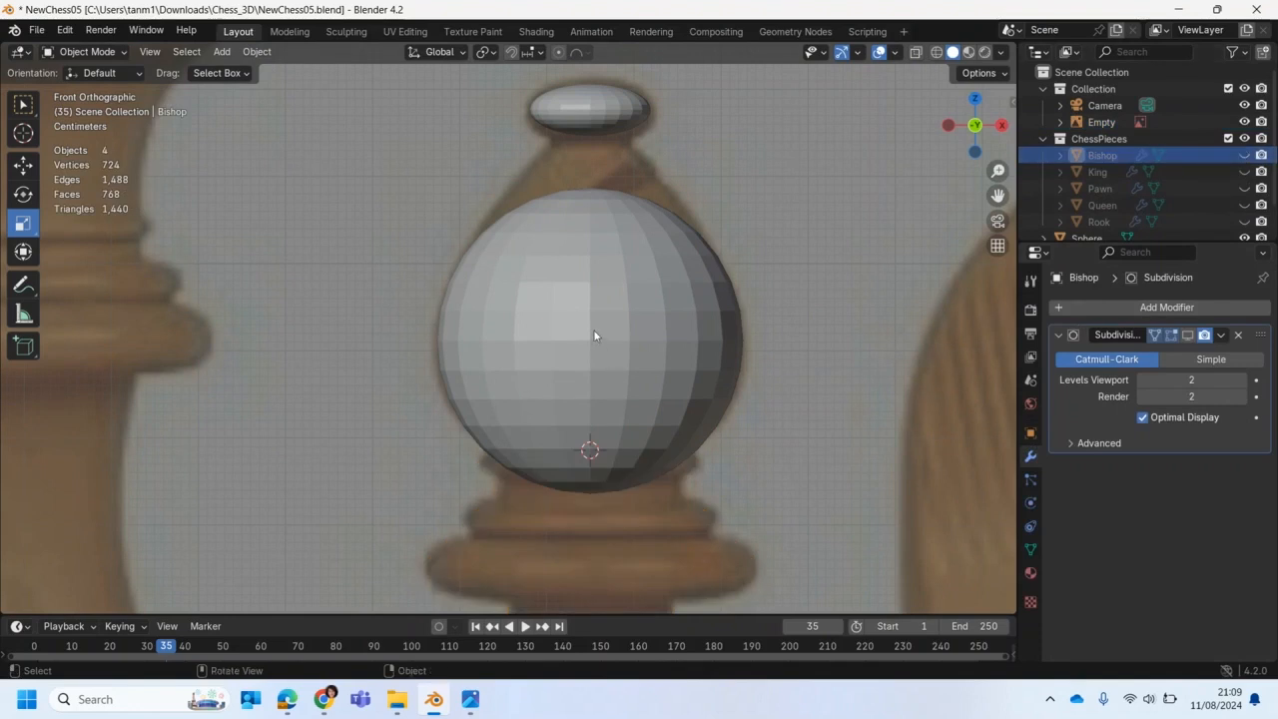
pyautogui.click(600, 109)
pyautogui.scroll(-2, 1140, 168)
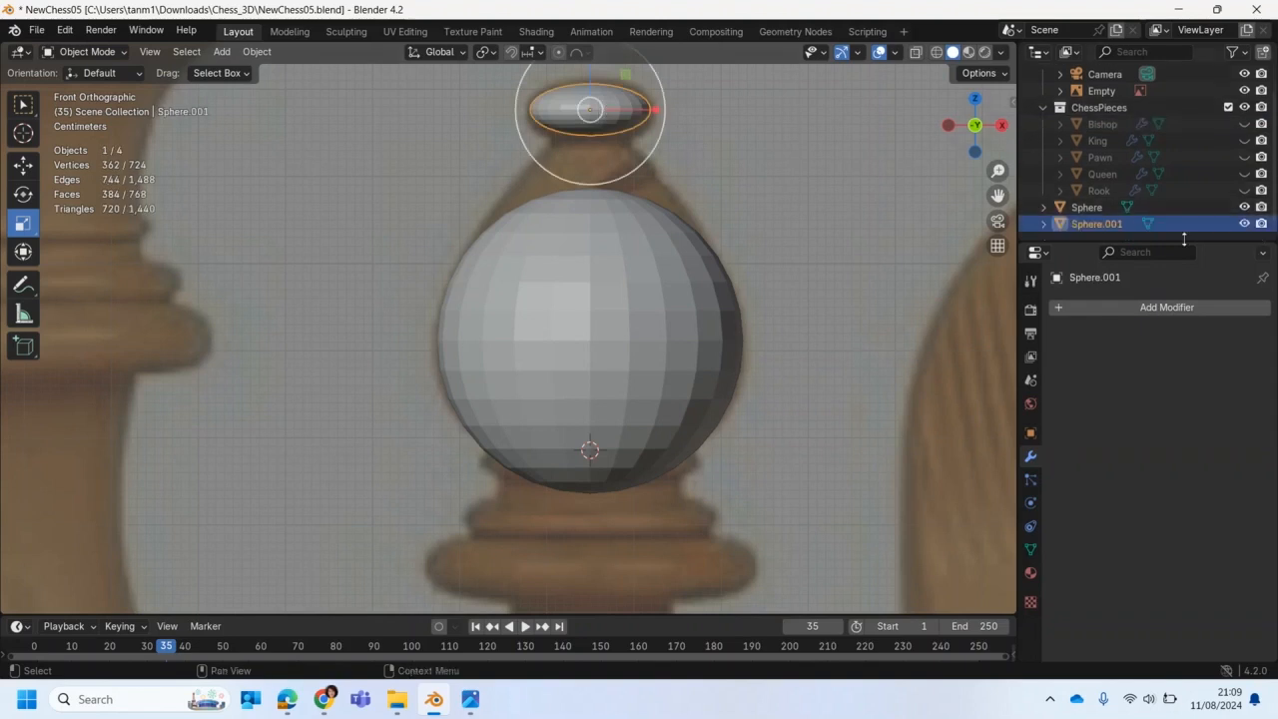
# Step: Hide the flattened knob sphere, enter Edit Mode on the head sphere and select its topmost pole vertex
pyautogui.click(1243, 224)
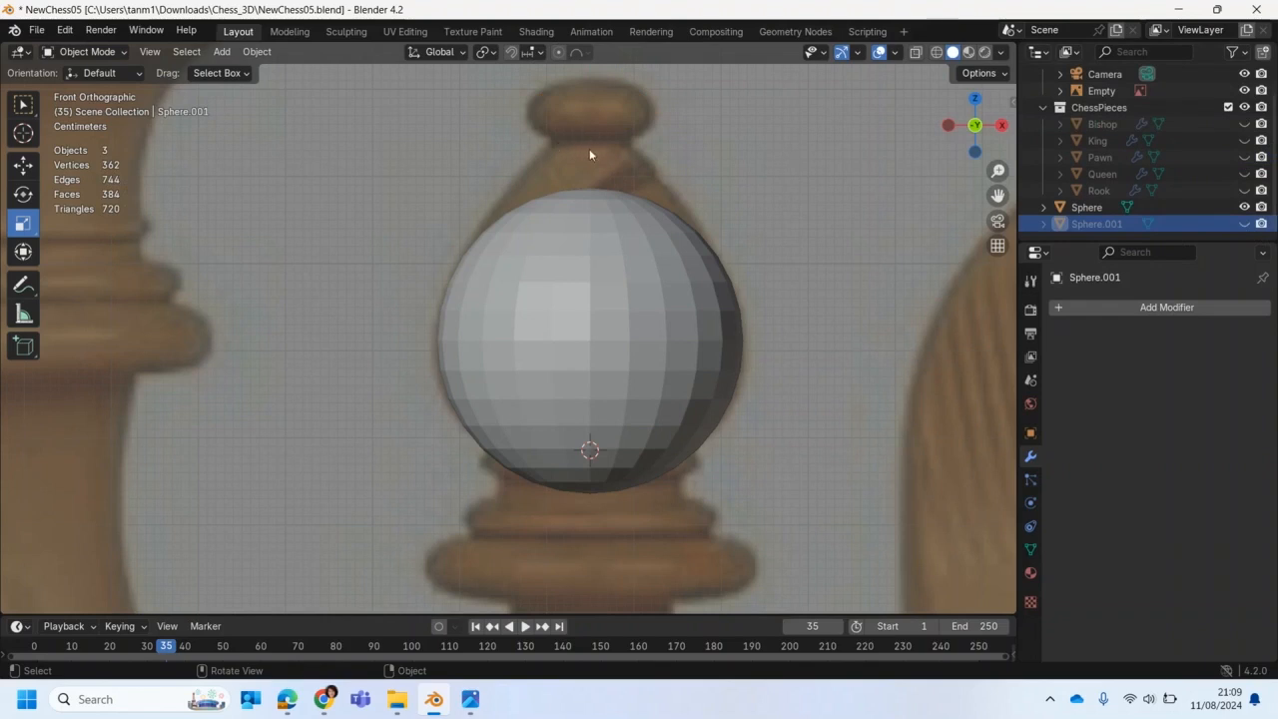
pyautogui.moveTo(593, 200); pyautogui.dragTo(572, 230, button='middle')
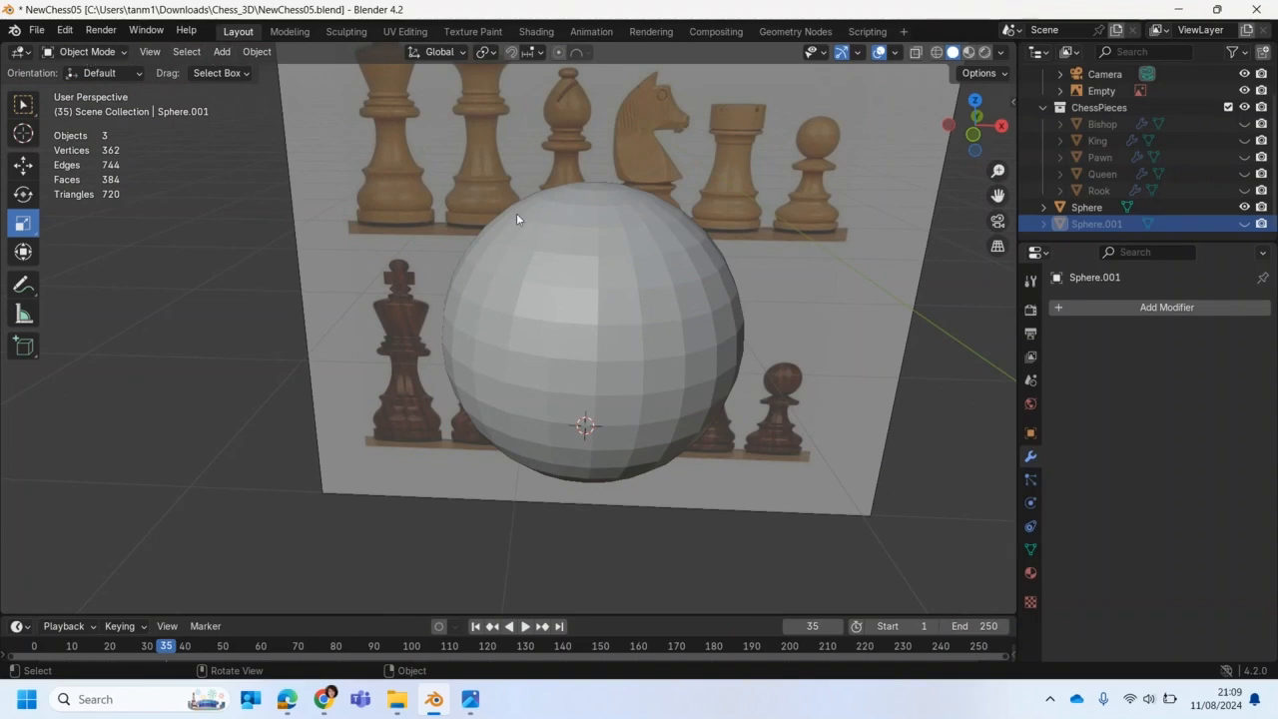
pyautogui.click(530, 276)
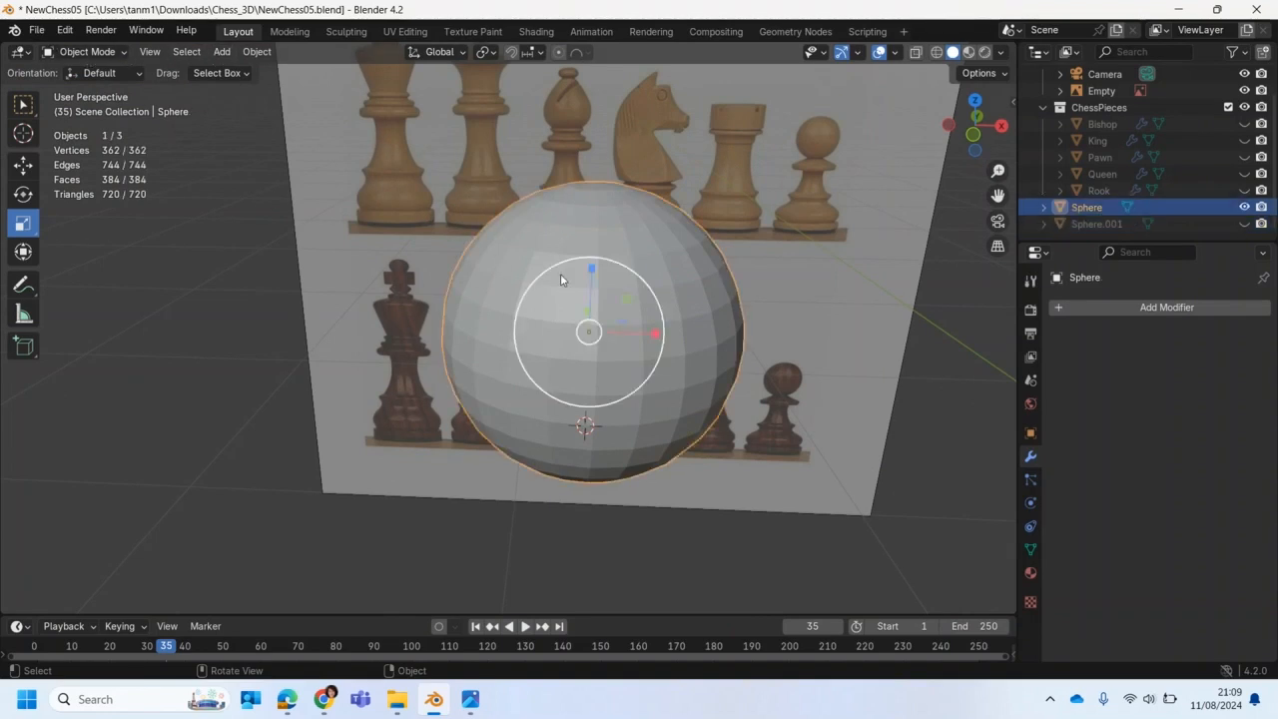
pyautogui.press('Tab')
pyautogui.click(128, 52)
pyautogui.moveTo(399, 169); pyautogui.dragTo(426, 260, button='middle')
pyautogui.scroll(4, 601, 377)
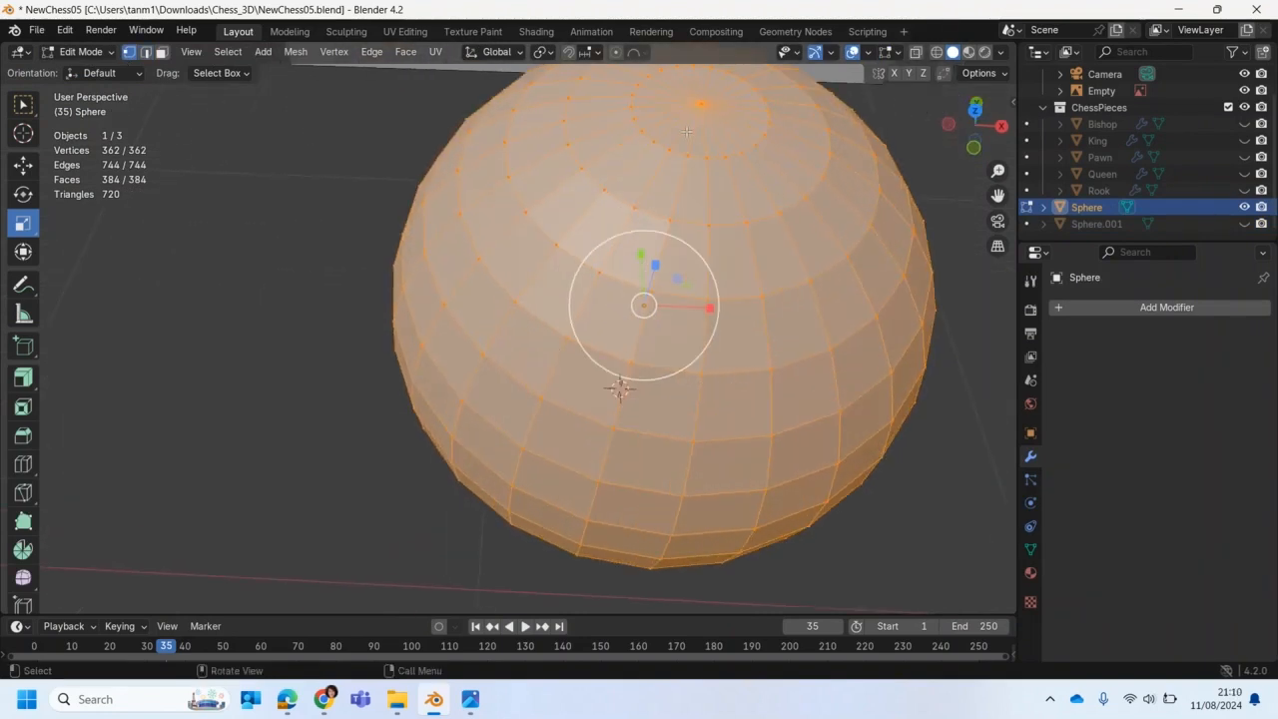
pyautogui.click(702, 103)
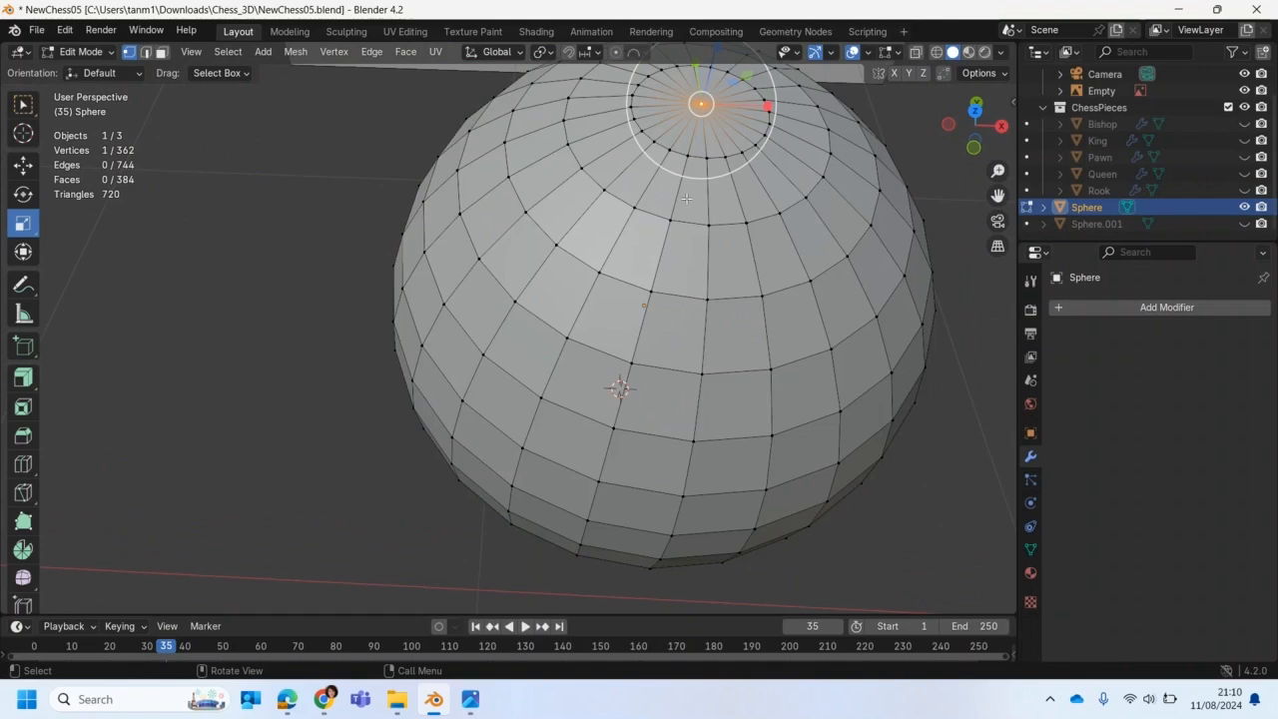
# Step: Enable proportional editing with Smooth falloff in front view and activate the Move tool
pyautogui.press('KP_1')
pyautogui.scroll(-3, 677, 241)
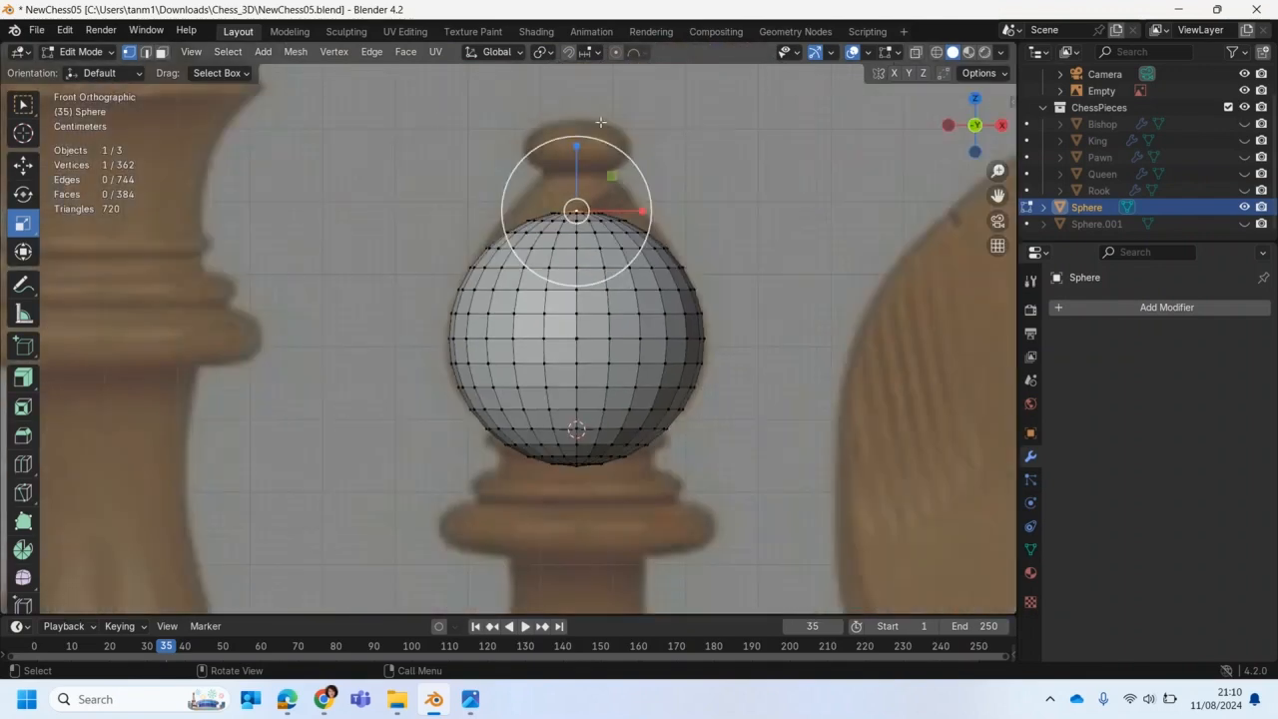
pyautogui.click(615, 55)
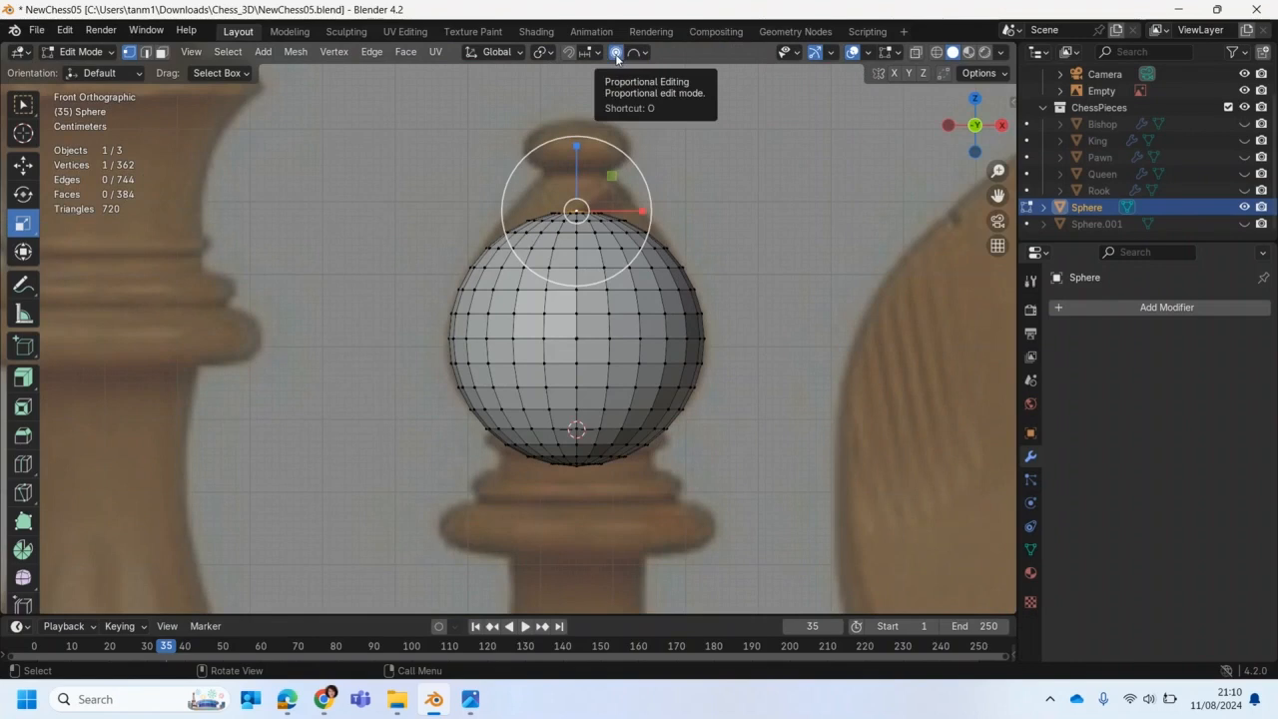
pyautogui.click(639, 52)
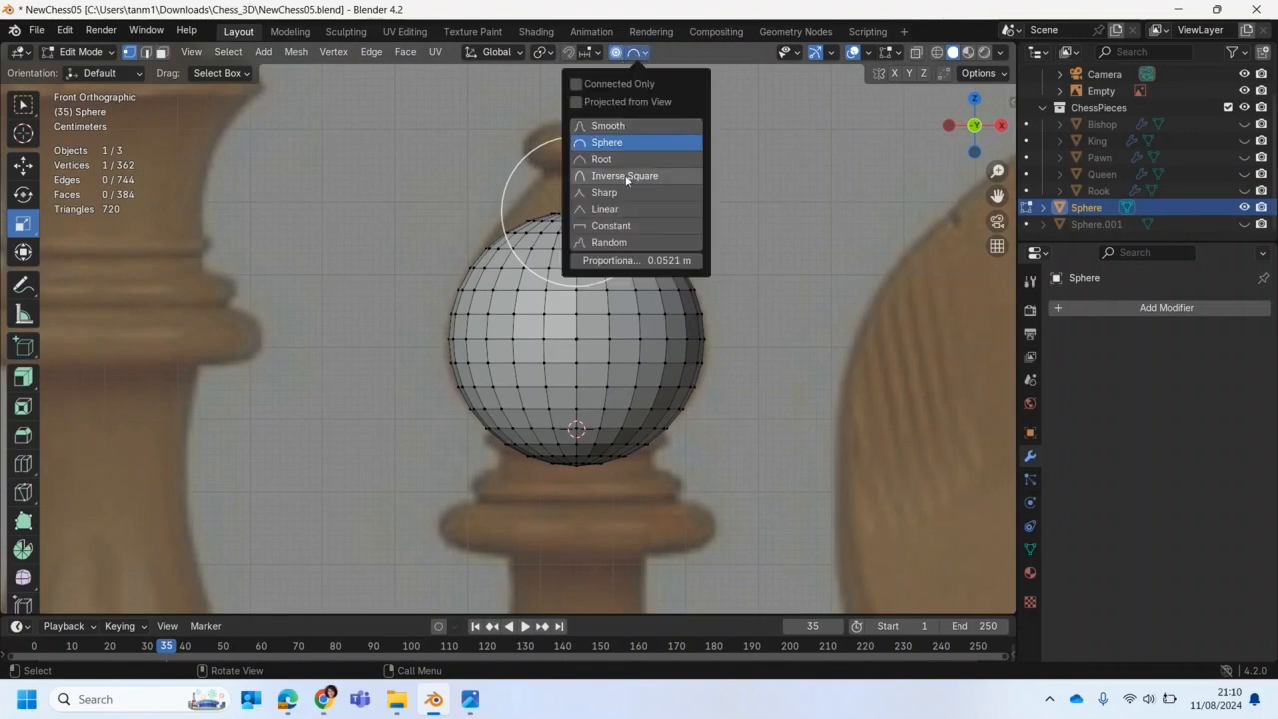
pyautogui.click(618, 125)
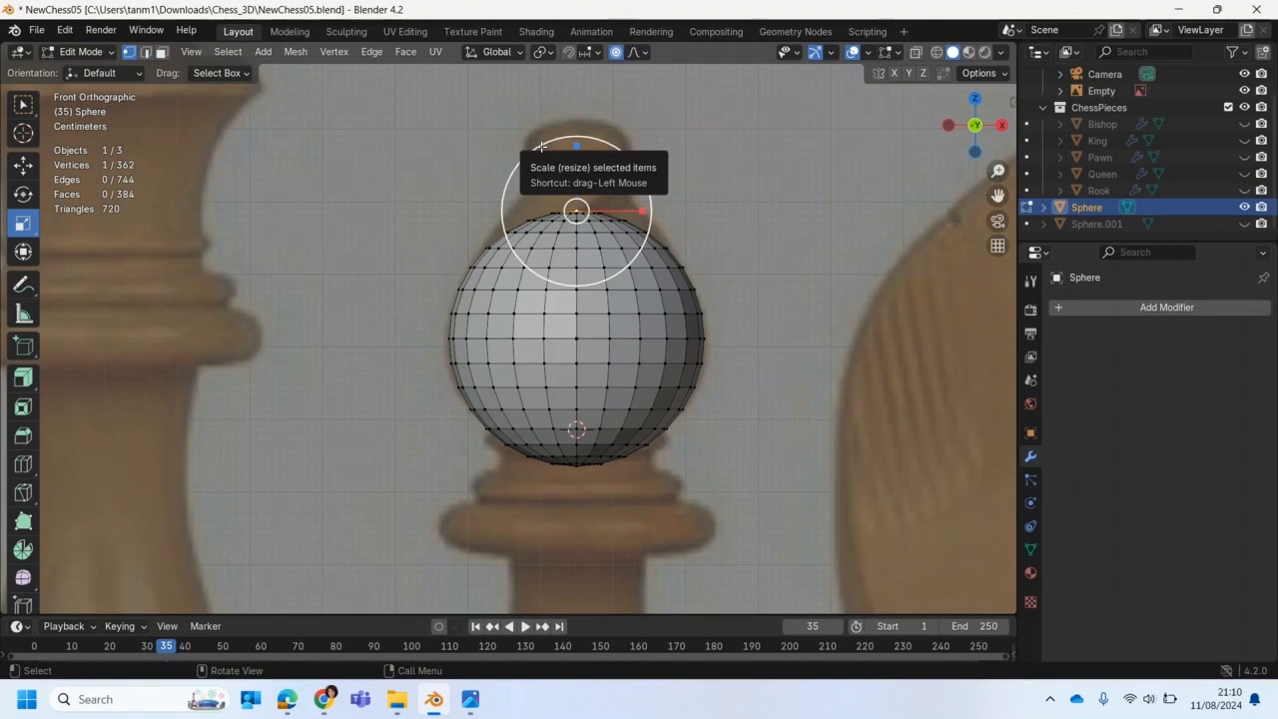
pyautogui.hotkey('shift', 'space')
pyautogui.press('g')
# Step: Try to raise the head's top vertex about 0.046 m along Z with a proportional size of about 0.164 m
pyautogui.moveTo(576, 144); pyautogui.dragTo(581, 109)
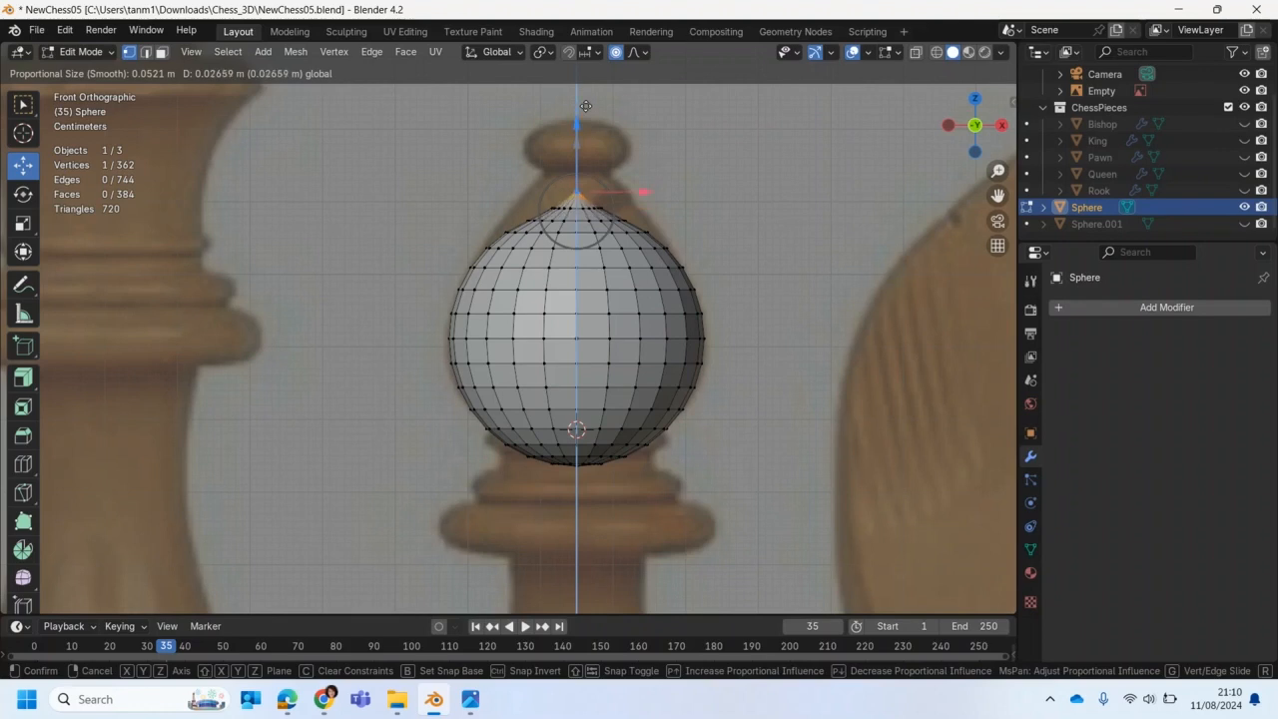
pyautogui.scroll(-6, 586, 115)
pyautogui.scroll(-9, 586, 106)
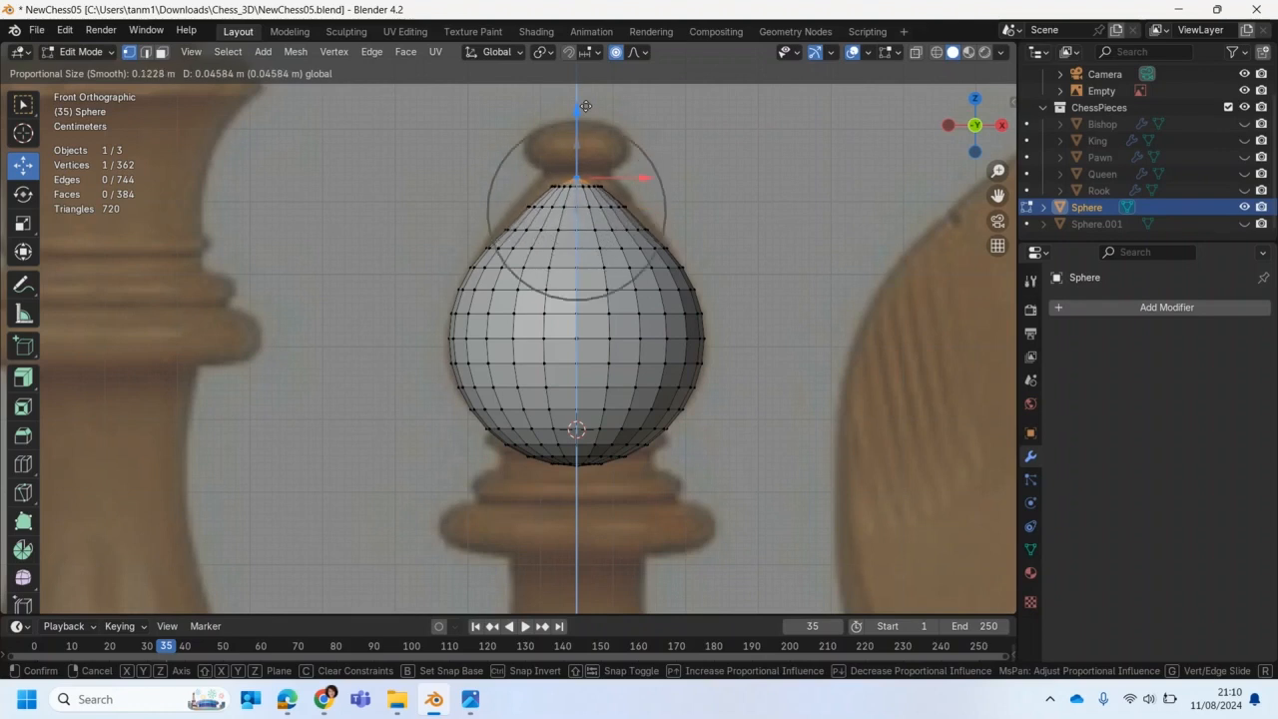
pyautogui.scroll(3, 586, 106)
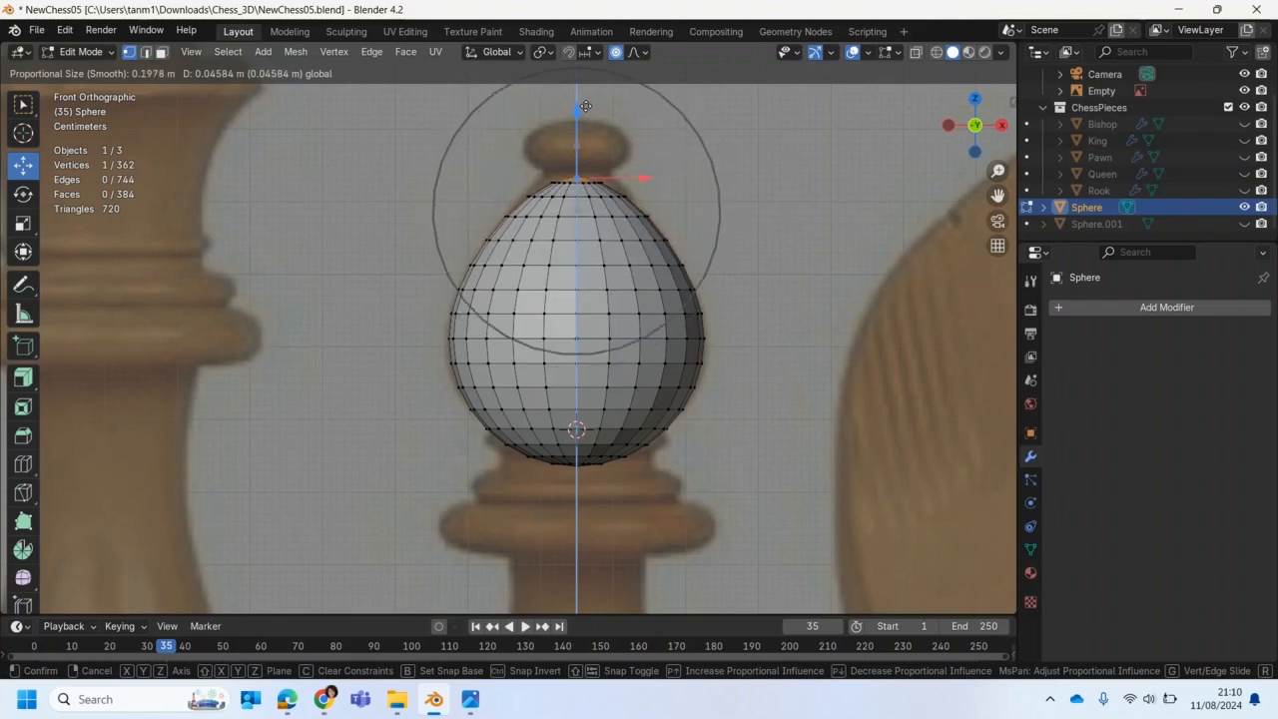
pyautogui.scroll(-1, 586, 106)
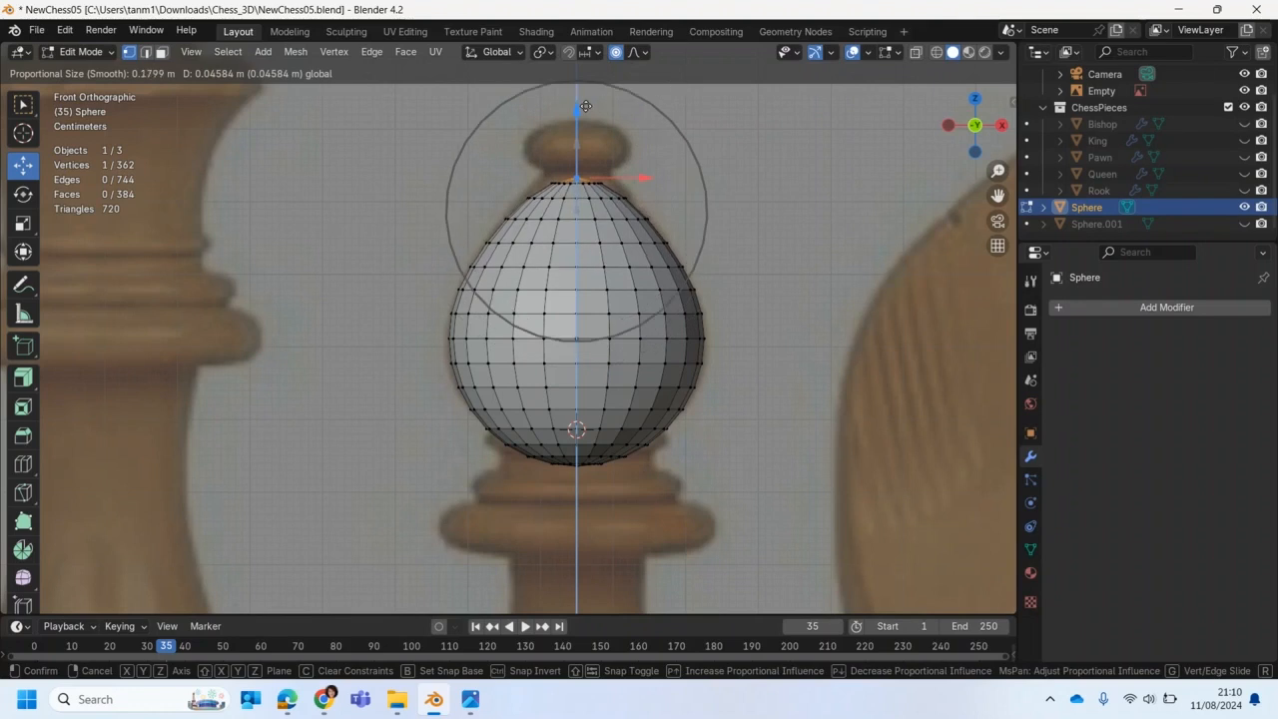
pyautogui.scroll(1, 586, 106)
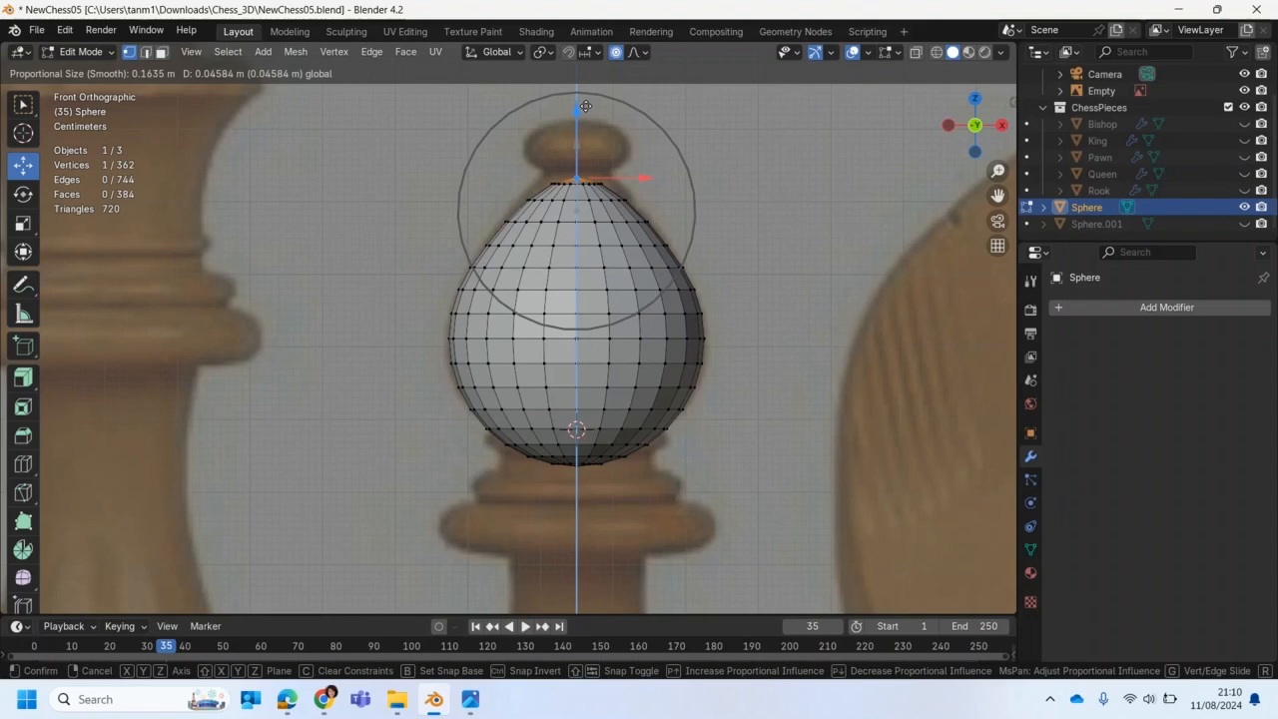
pyautogui.click(586, 106)
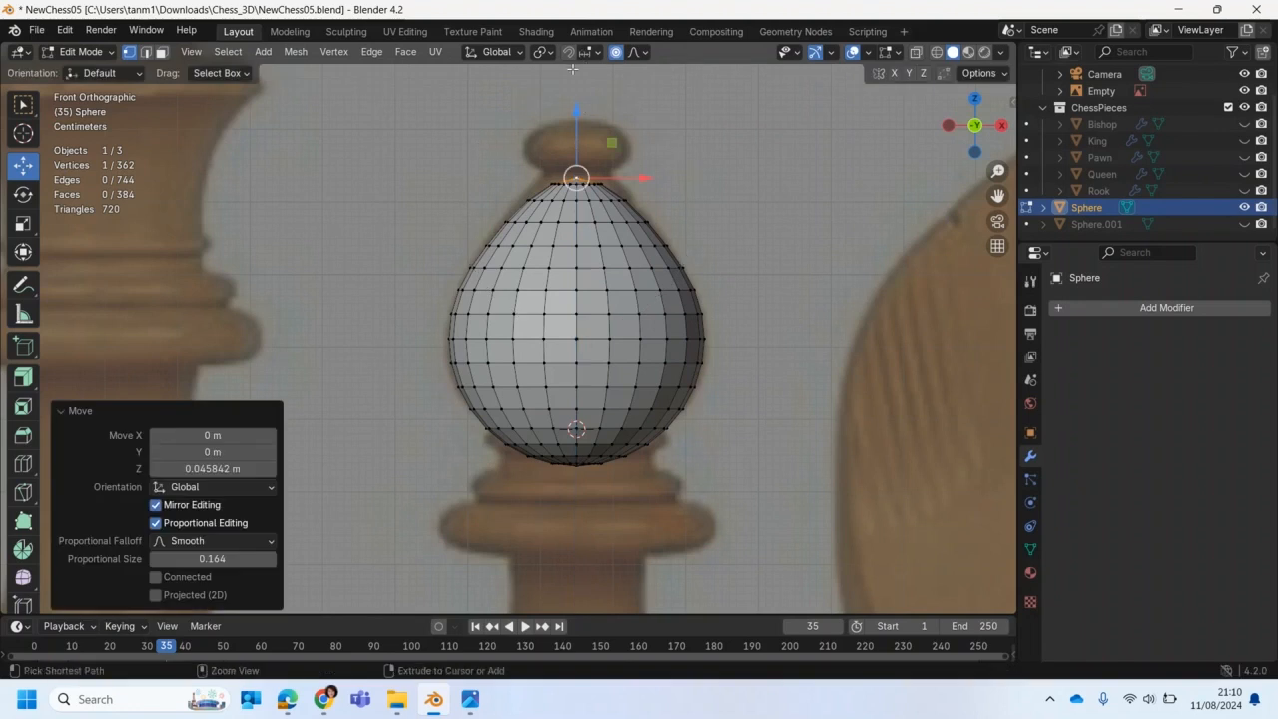
pyautogui.hotkey('ctrl', 'z')
# Step: Raise the head's top vertex about 0.061 m along Z with a proportional size of about 0.198 m to match the reference's teardrop outline
pyautogui.moveTo(577, 144); pyautogui.dragTo(577, 95)
pyautogui.scroll(6, 577, 96)
pyautogui.scroll(-5, 577, 96)
pyautogui.scroll(-3, 577, 96)
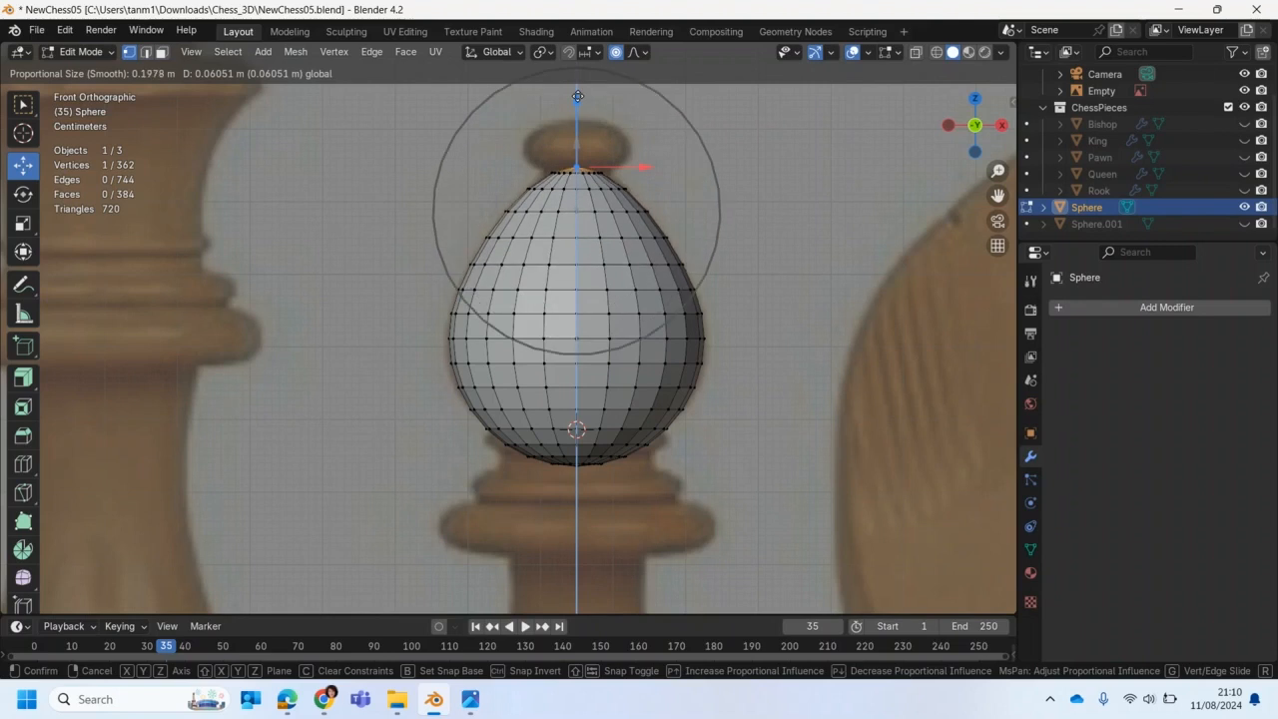
pyautogui.scroll(-1, 577, 96)
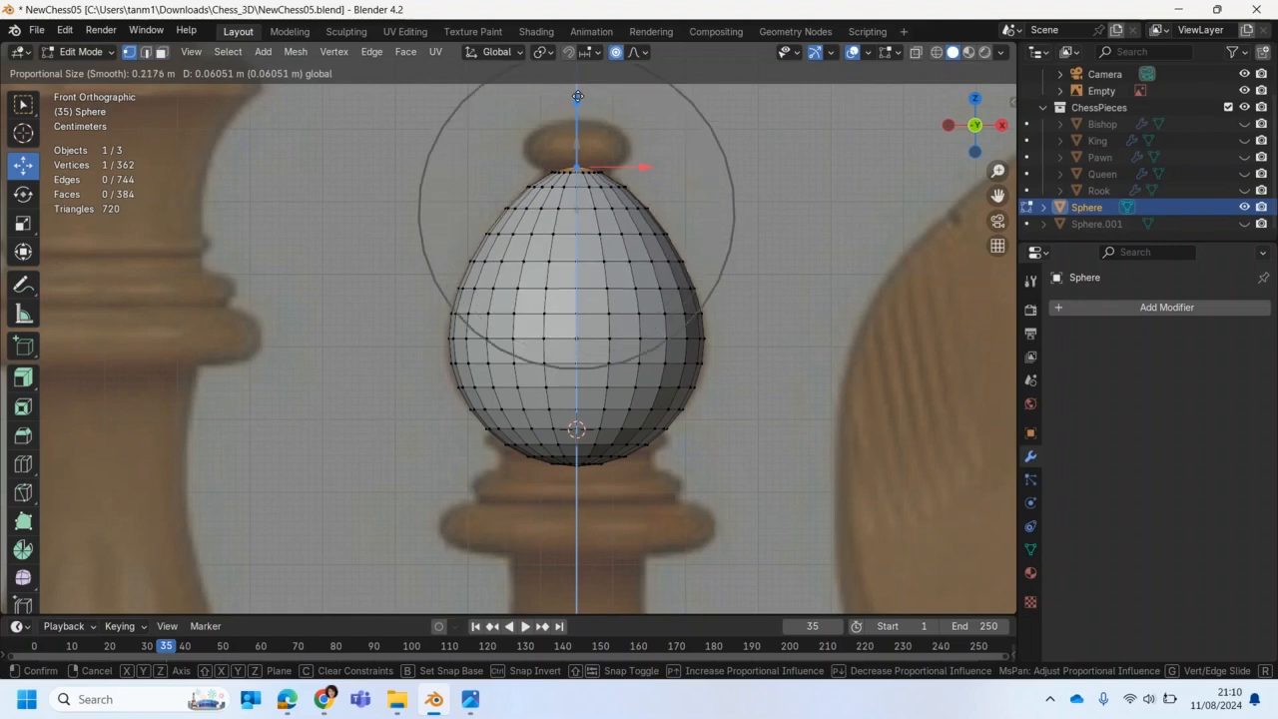
pyautogui.scroll(1, 577, 95)
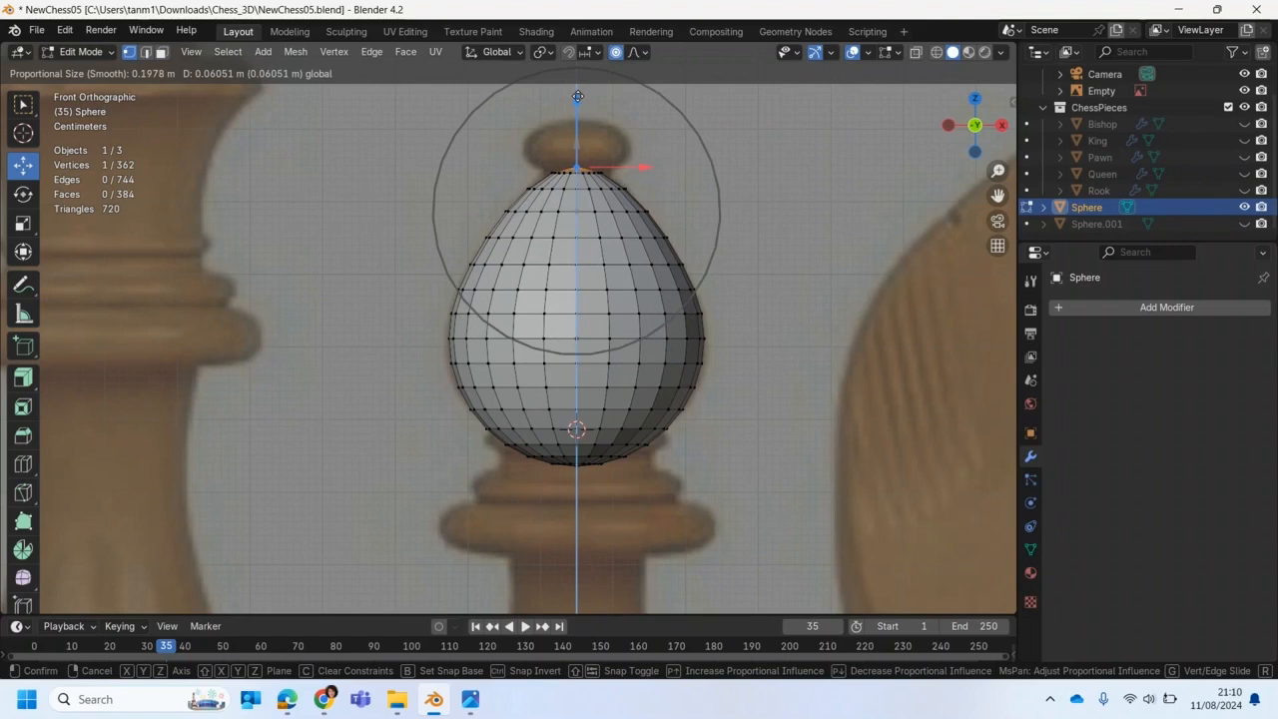
pyautogui.scroll(1, 577, 96)
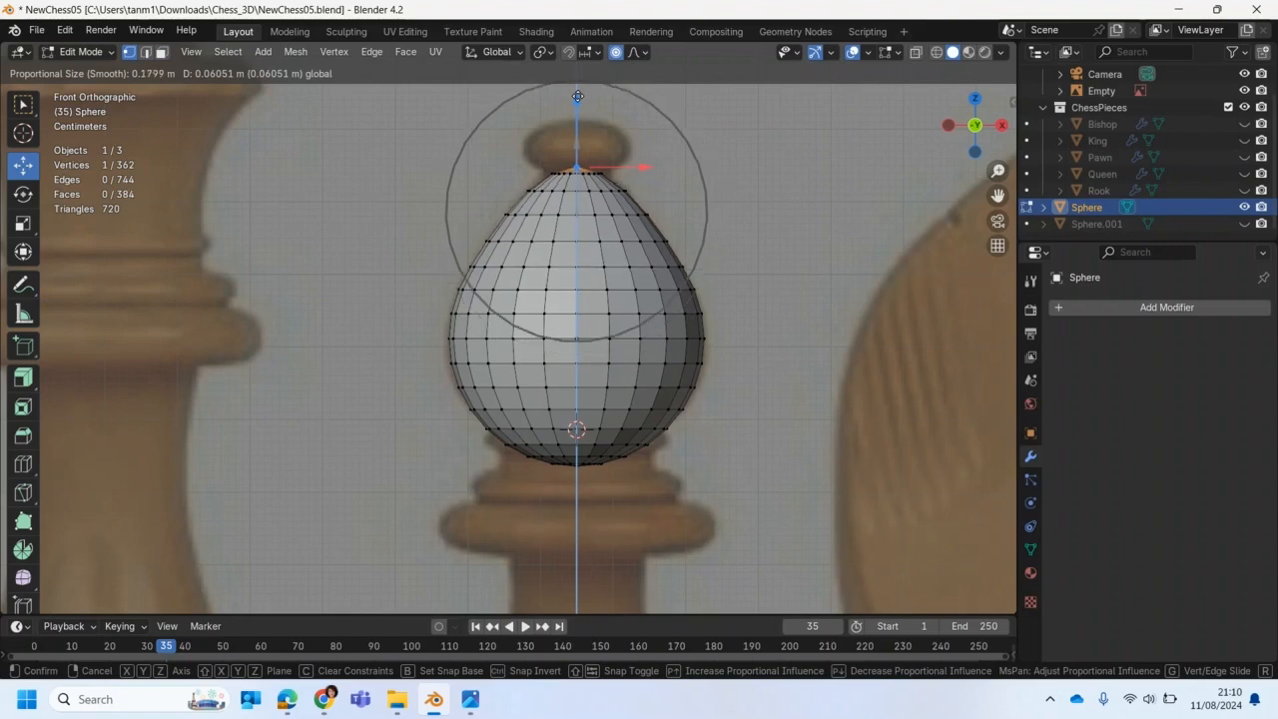
pyautogui.scroll(-1, 577, 96)
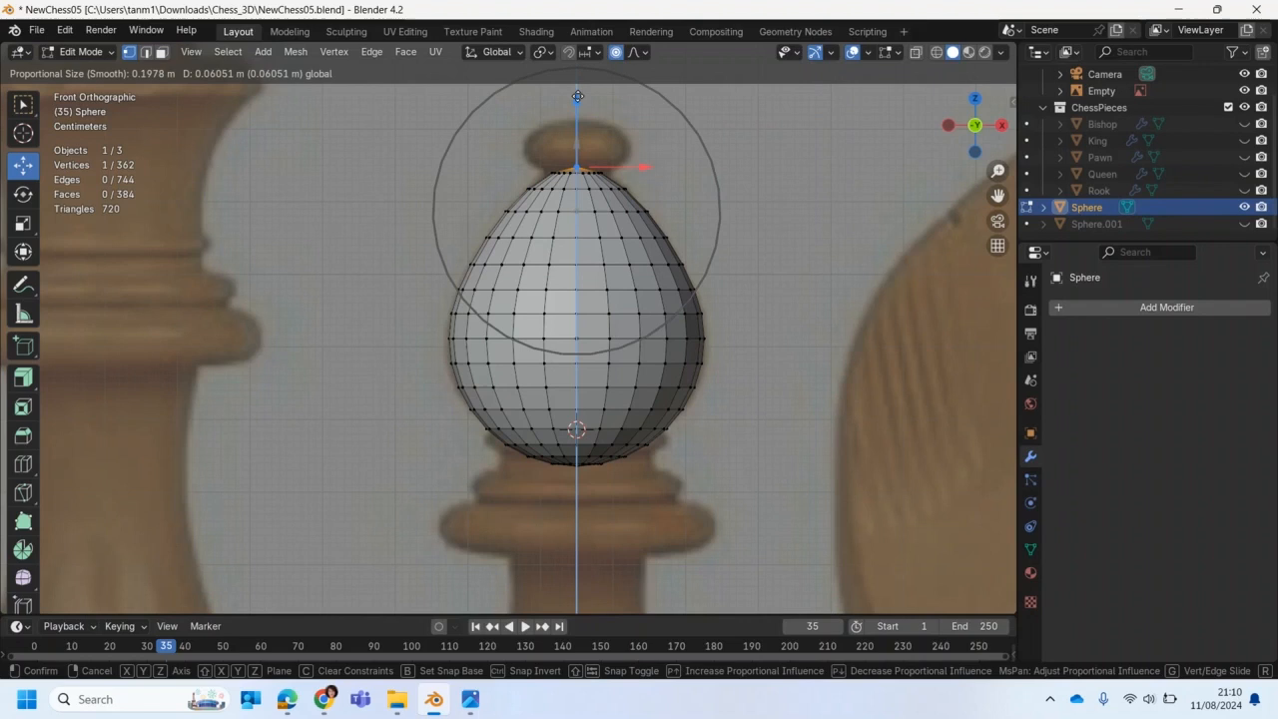
pyautogui.scroll(11, 577, 96)
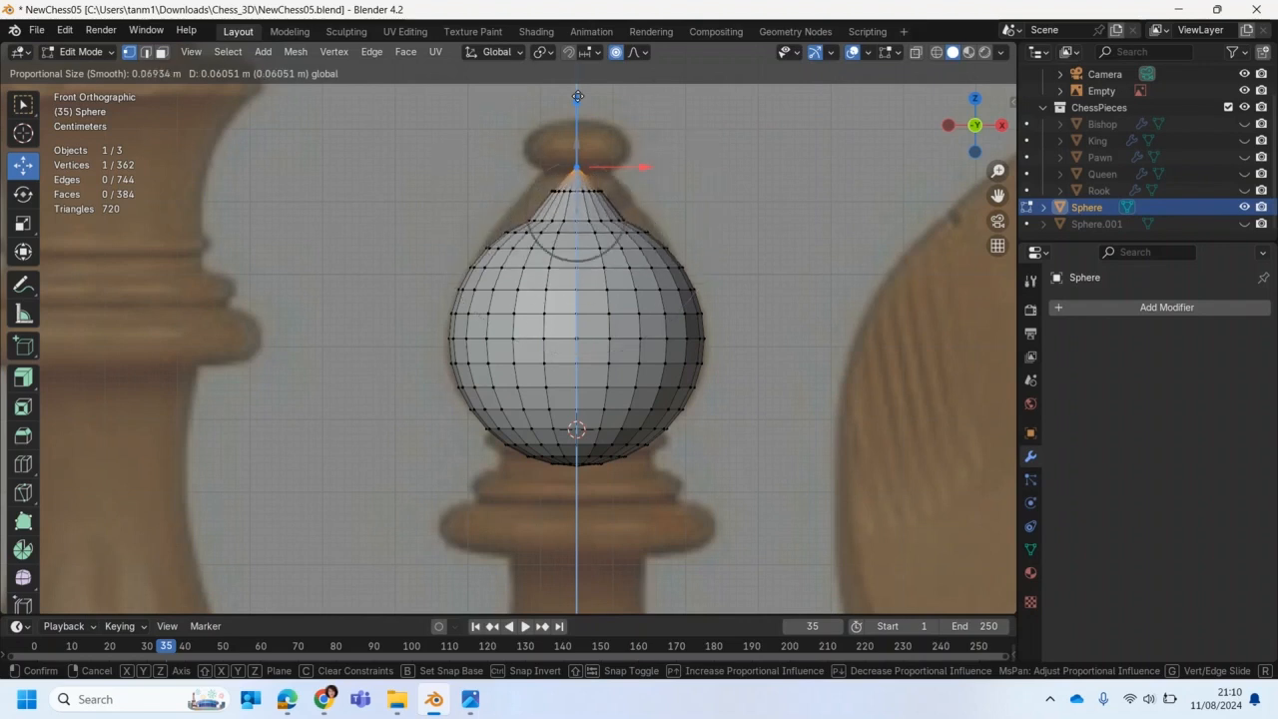
pyautogui.scroll(2, 577, 96)
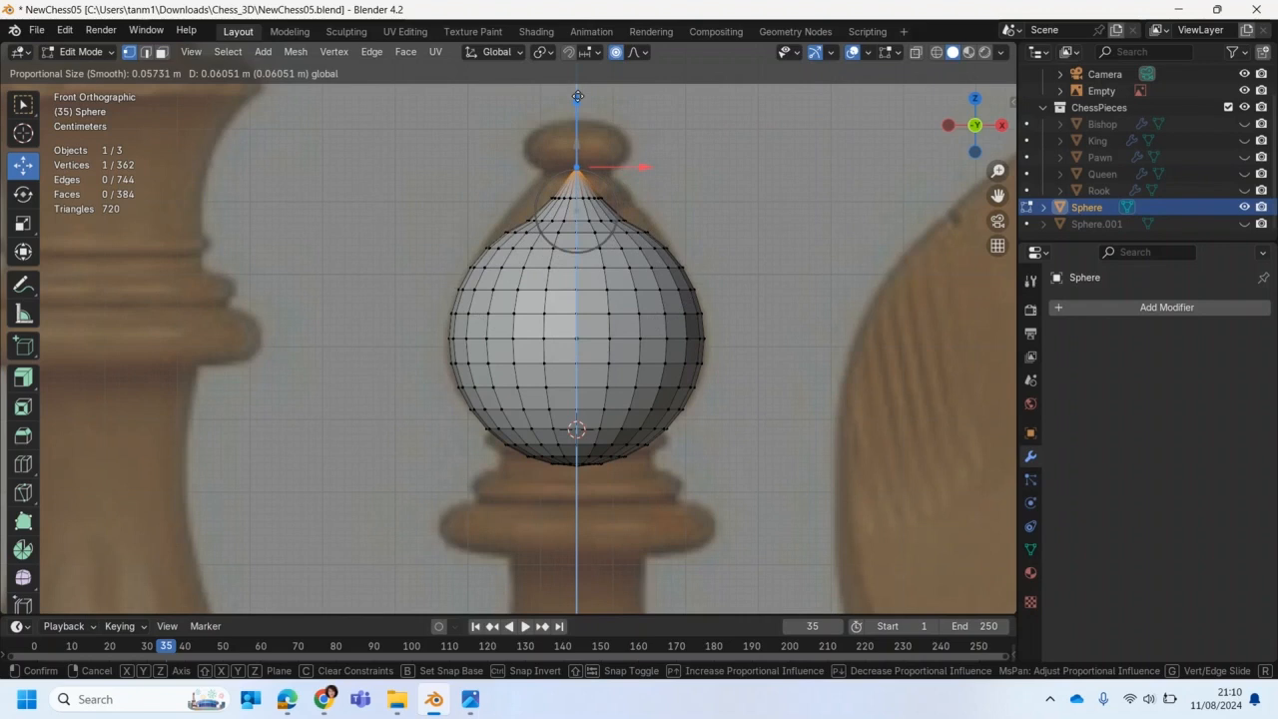
pyautogui.scroll(1, 577, 96)
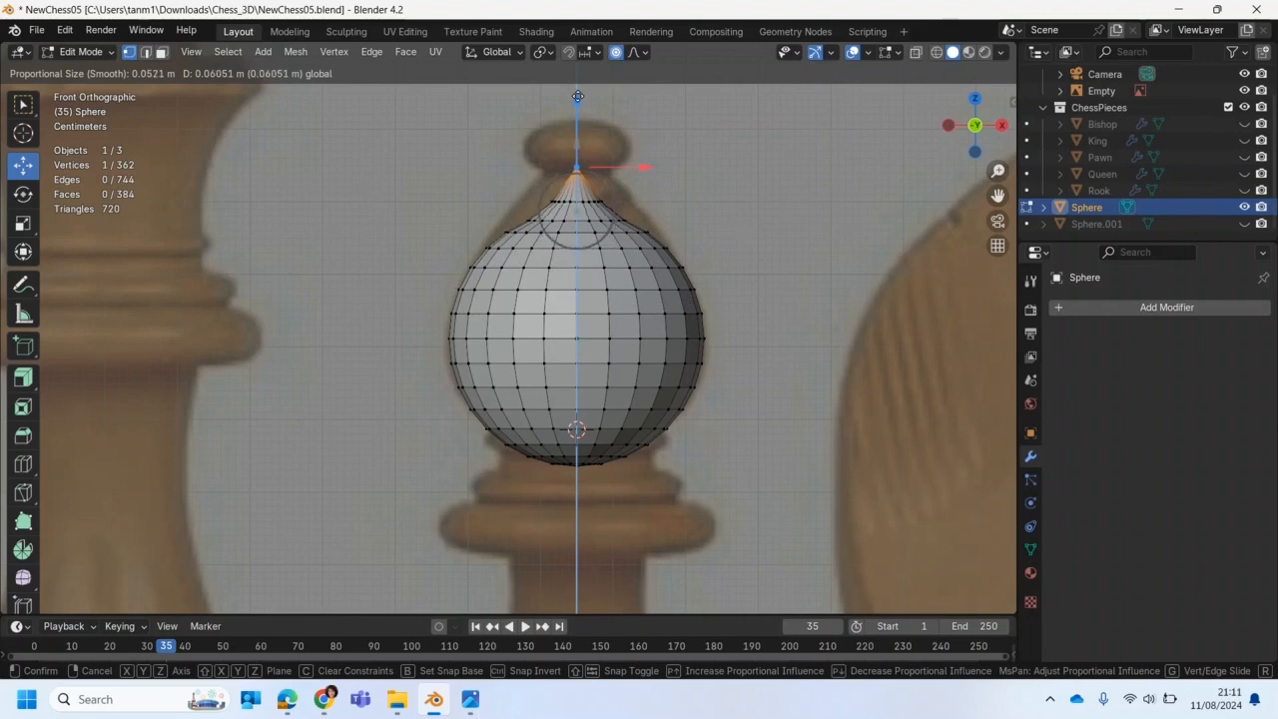
pyautogui.scroll(-13, 577, 96)
pyautogui.scroll(-1, 577, 96)
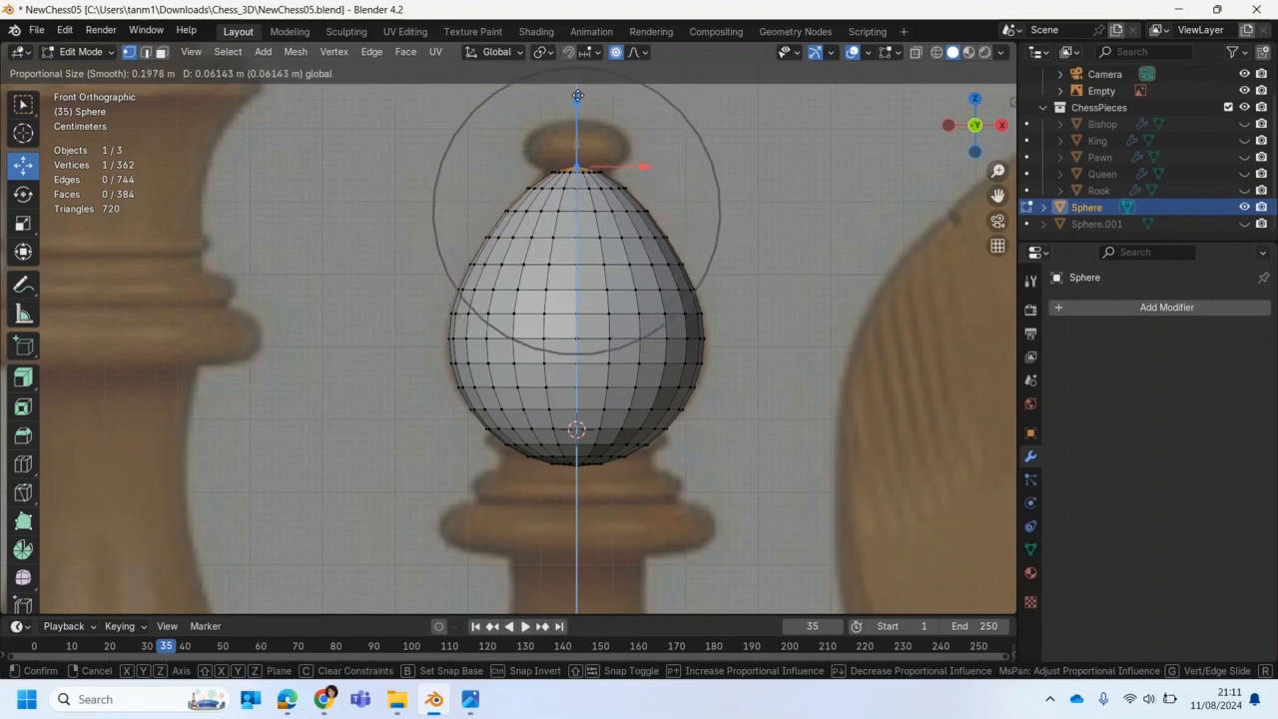
pyautogui.click(577, 96)
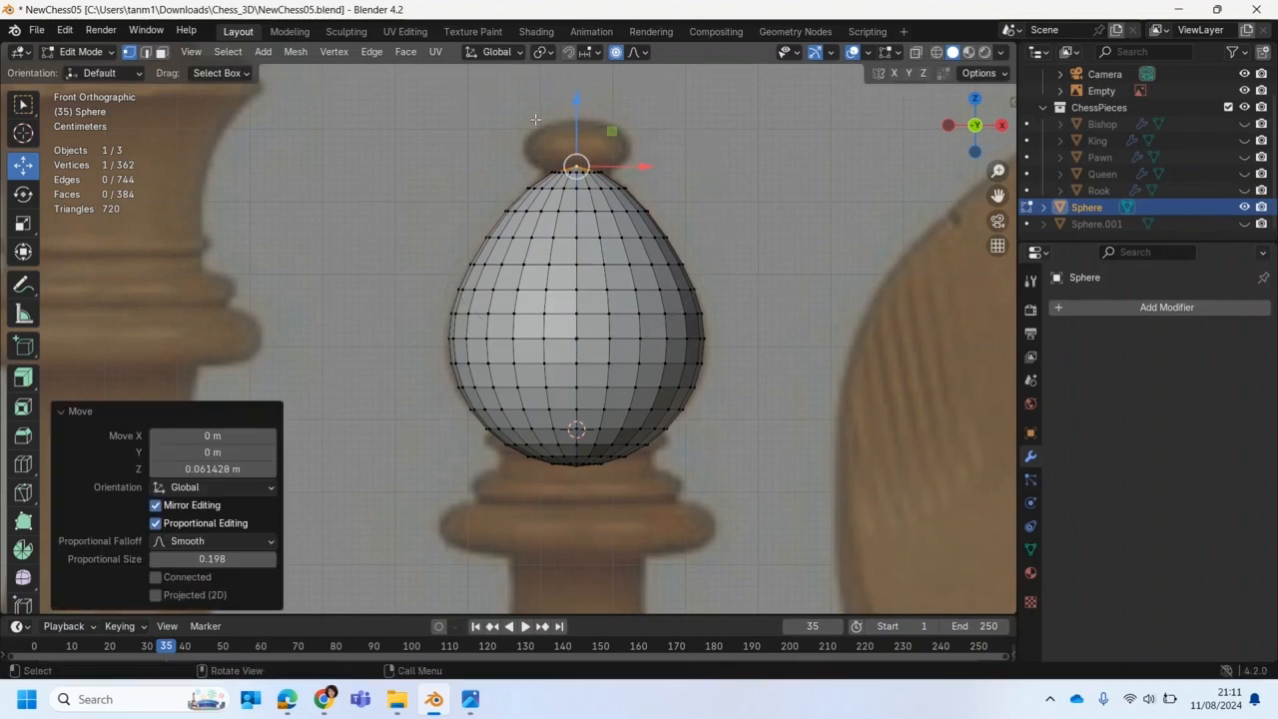
# Step: Delete the two innermost rings of faces around the bottom pole of the head
pyautogui.click(463, 160)
pyautogui.moveTo(433, 325); pyautogui.dragTo(422, 189, button='middle')
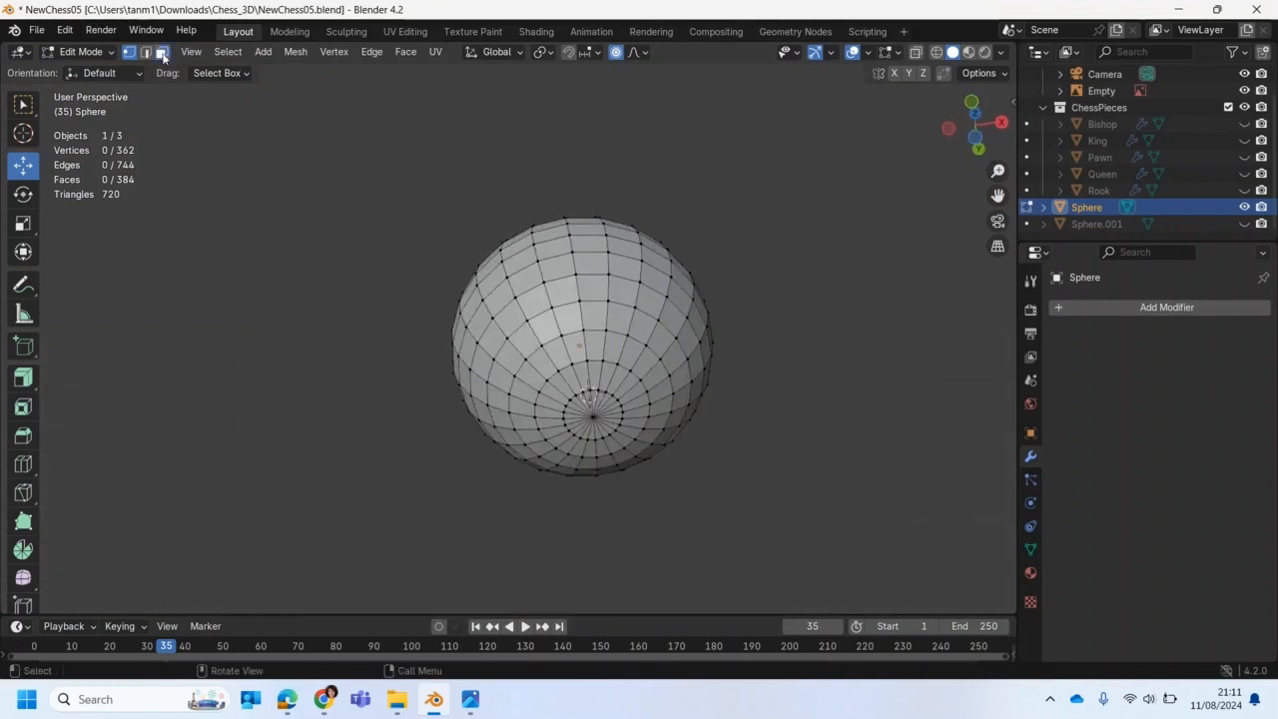
pyautogui.moveTo(575, 403); pyautogui.dragTo(606, 427)
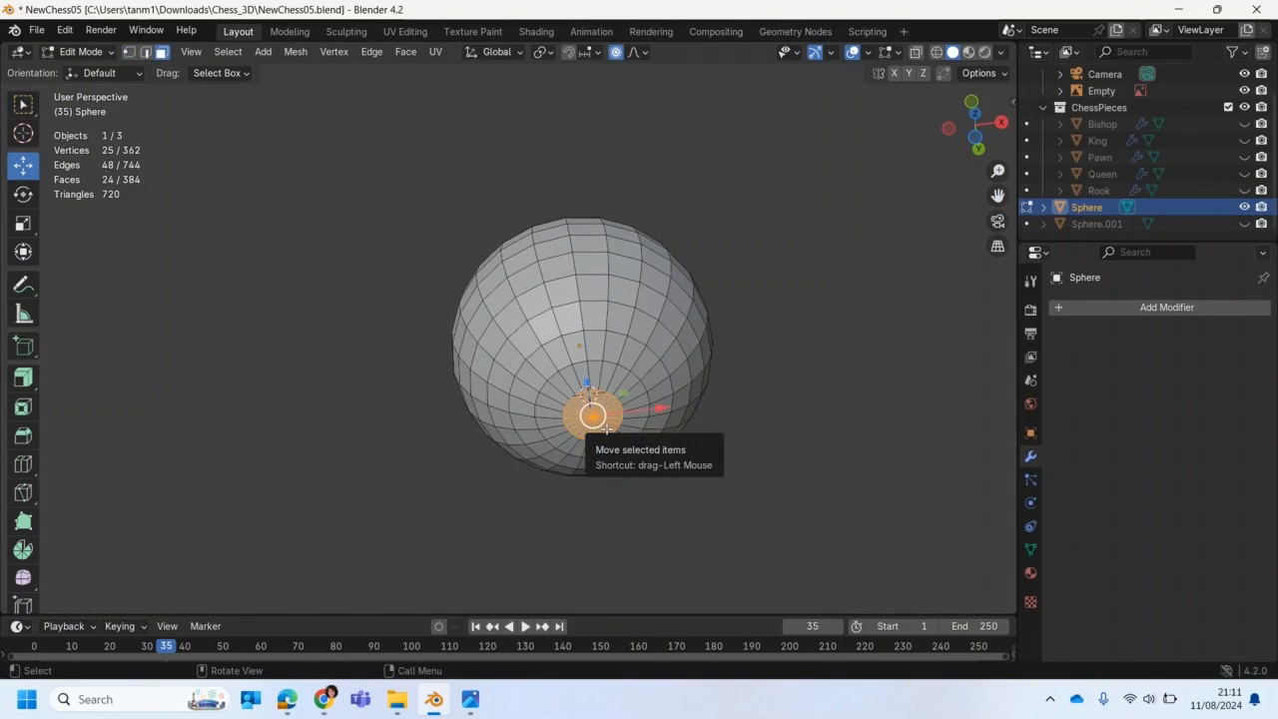
pyautogui.press('ctrl+KP_Add')
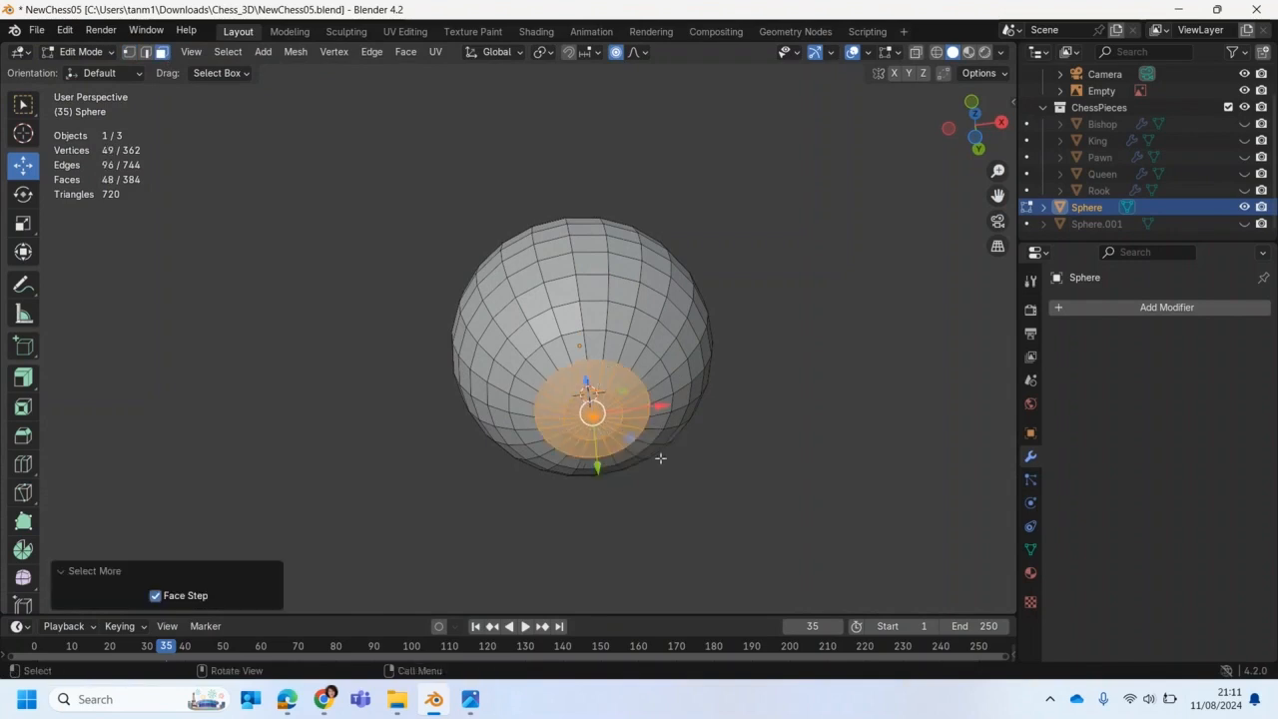
pyautogui.moveTo(654, 426); pyautogui.dragTo(642, 522, button='middle')
pyautogui.press('x')
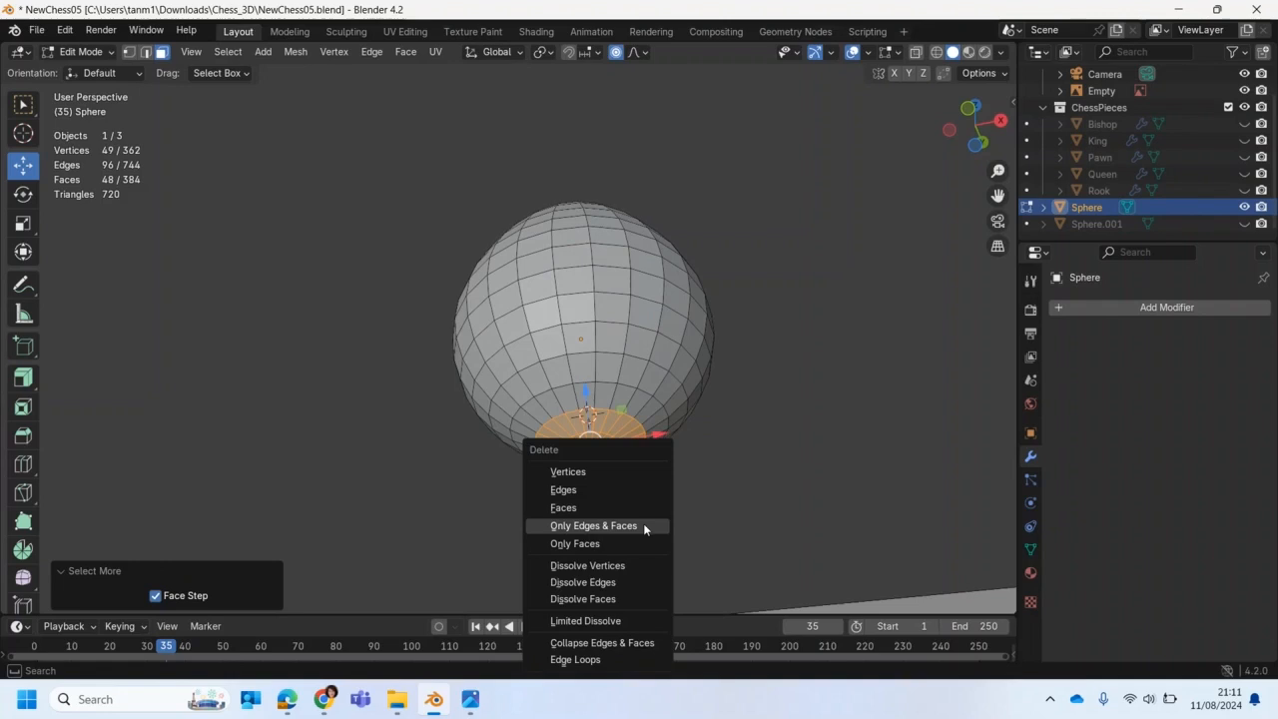
pyautogui.click(587, 507)
# Step: Delete the ring of triangular faces around the head's top pole and return to the front view
pyautogui.moveTo(587, 507); pyautogui.dragTo(568, 283, button='middle')
pyautogui.scroll(1, 584, 250)
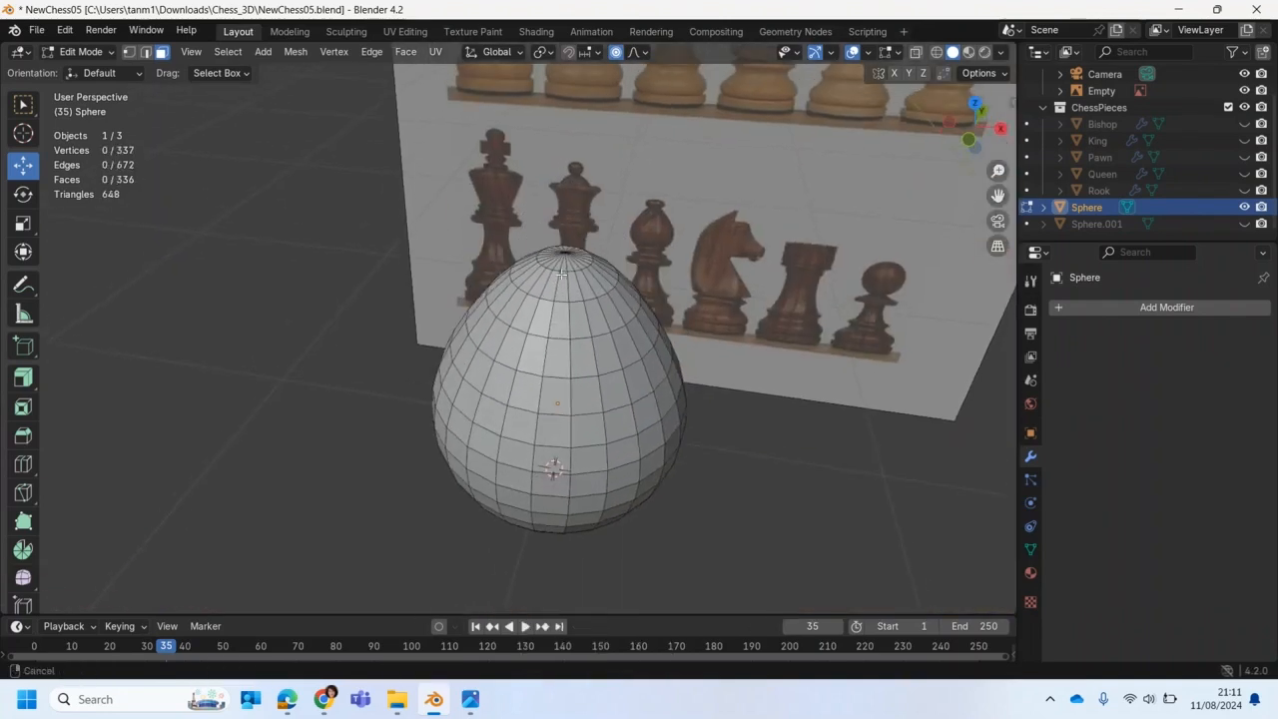
pyautogui.scroll(2, 591, 300)
pyautogui.scroll(-1, 591, 299)
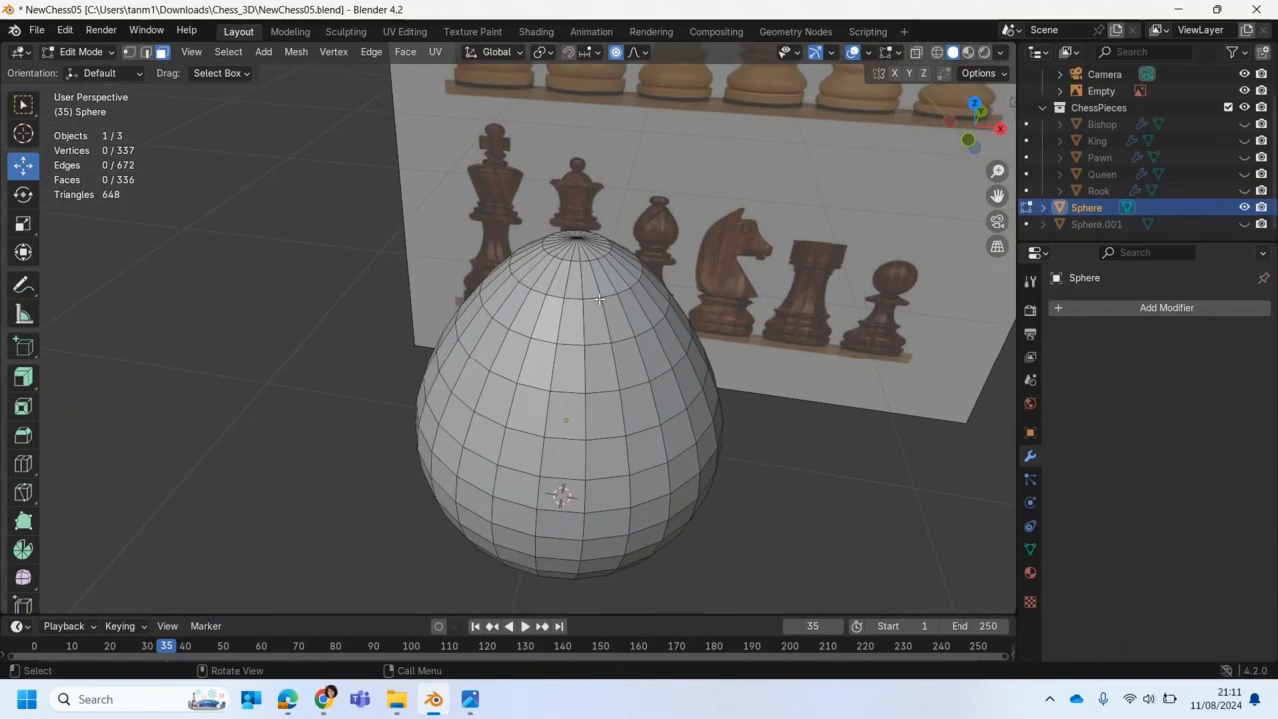
pyautogui.keyDown('alt'); pyautogui.click(586, 243); pyautogui.keyUp('alt')
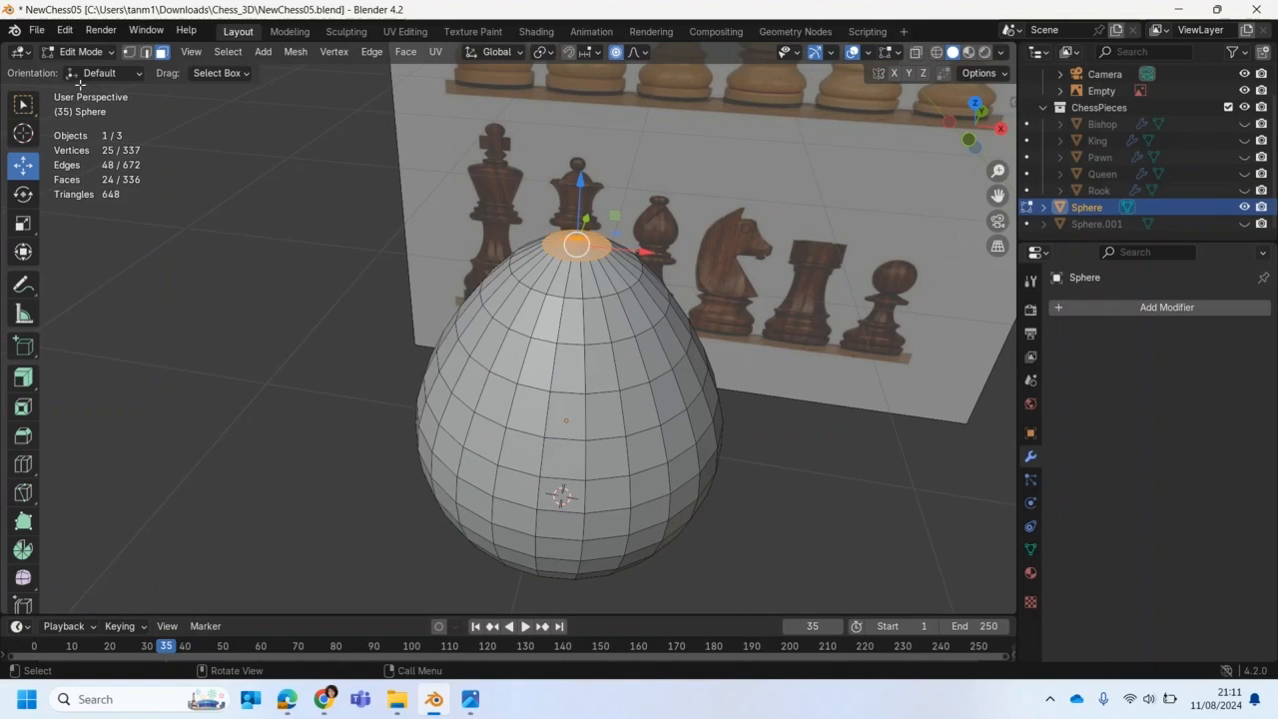
pyautogui.press('x')
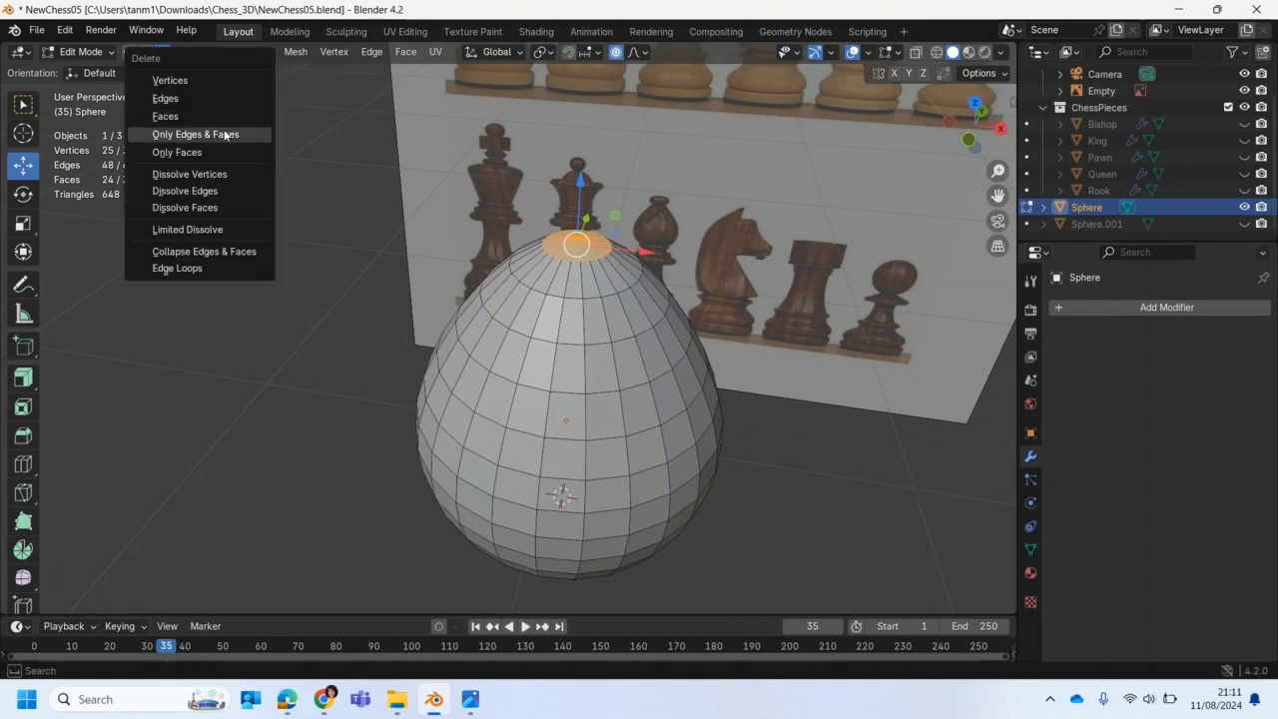
pyautogui.click(187, 115)
pyautogui.moveTo(308, 185); pyautogui.dragTo(411, 202, button='middle')
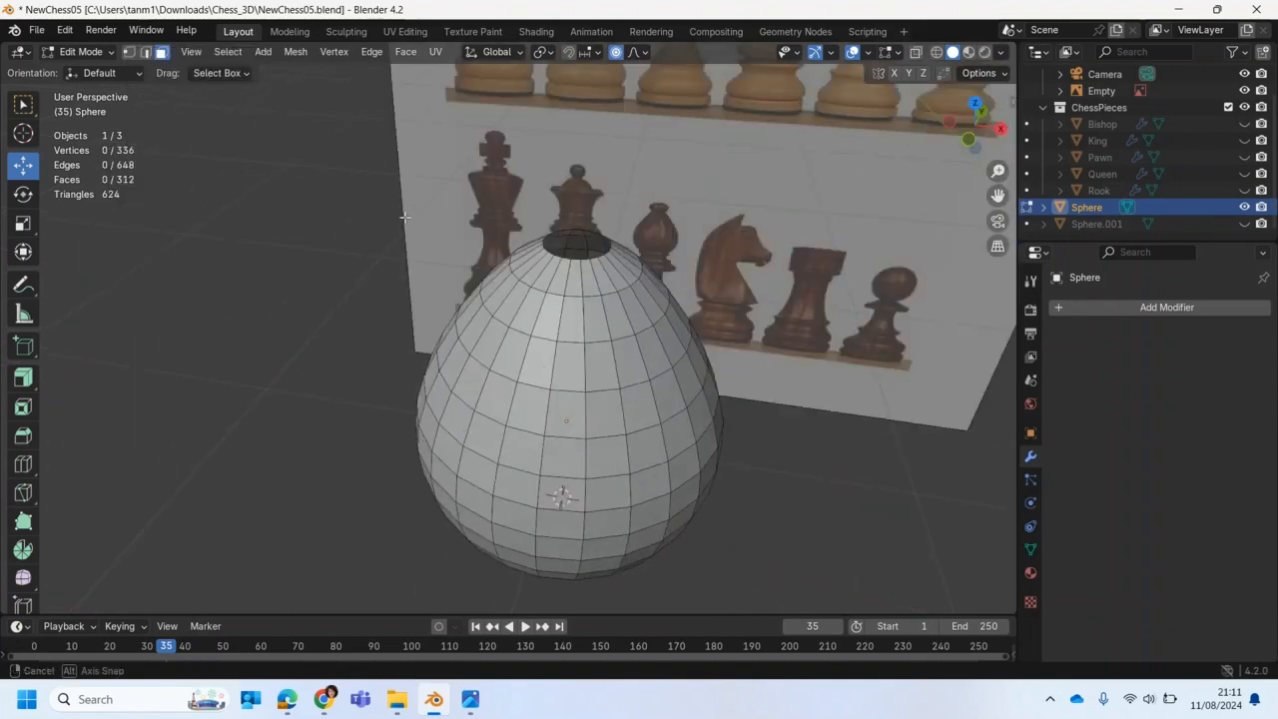
pyautogui.scroll(-2, 411, 201)
pyautogui.press('KP_1')
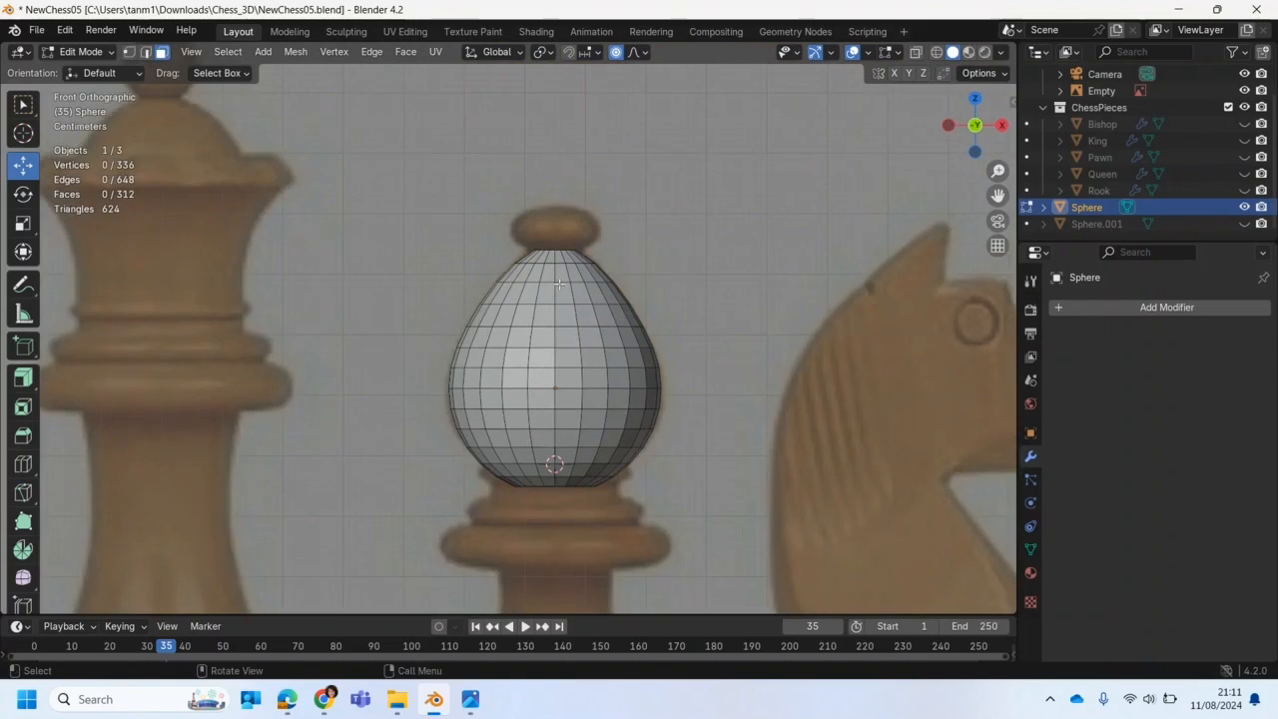
# Step: Unhide the top knob, switch editing from the head to the knob, and hide the head
pyautogui.click(1242, 223)
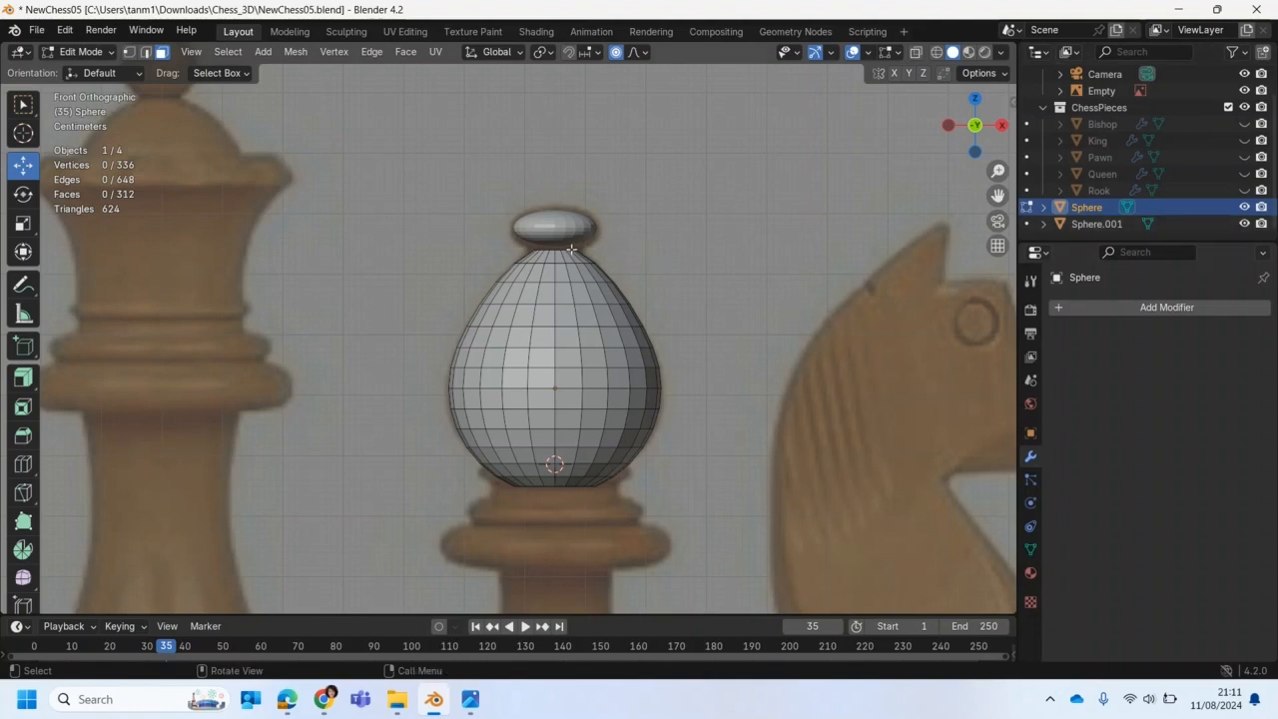
pyautogui.click(92, 55)
pyautogui.click(92, 71)
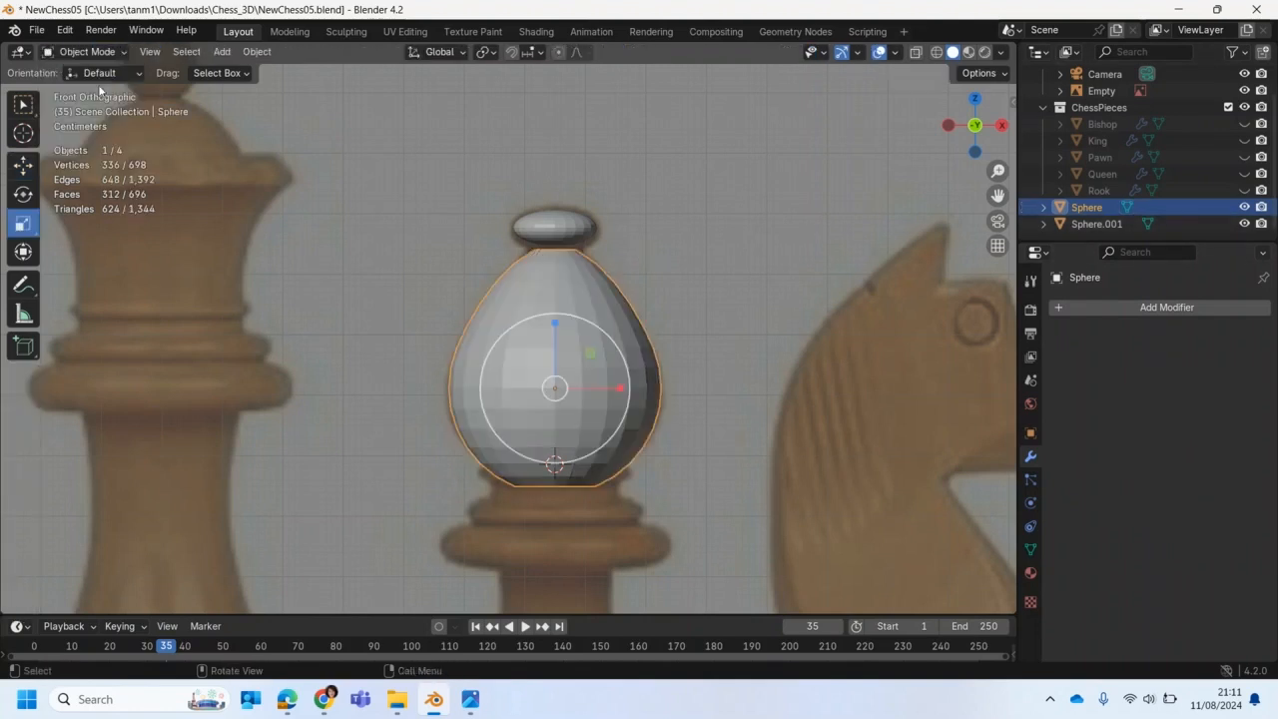
pyautogui.click(549, 231)
pyautogui.moveTo(550, 231); pyautogui.dragTo(559, 240)
pyautogui.moveTo(557, 235); pyautogui.dragTo(517, 376, button='middle')
pyautogui.scroll(5, 559, 222)
pyautogui.scroll(3, 524, 367)
pyautogui.click(87, 51)
pyautogui.click(80, 91)
pyautogui.moveTo(532, 260); pyautogui.dragTo(538, 281, button='middle')
pyautogui.click(1243, 206)
# Step: Try to delete the faces around the knob's bottom pole, then undo the deletion
pyautogui.moveTo(561, 352); pyautogui.dragTo(588, 361)
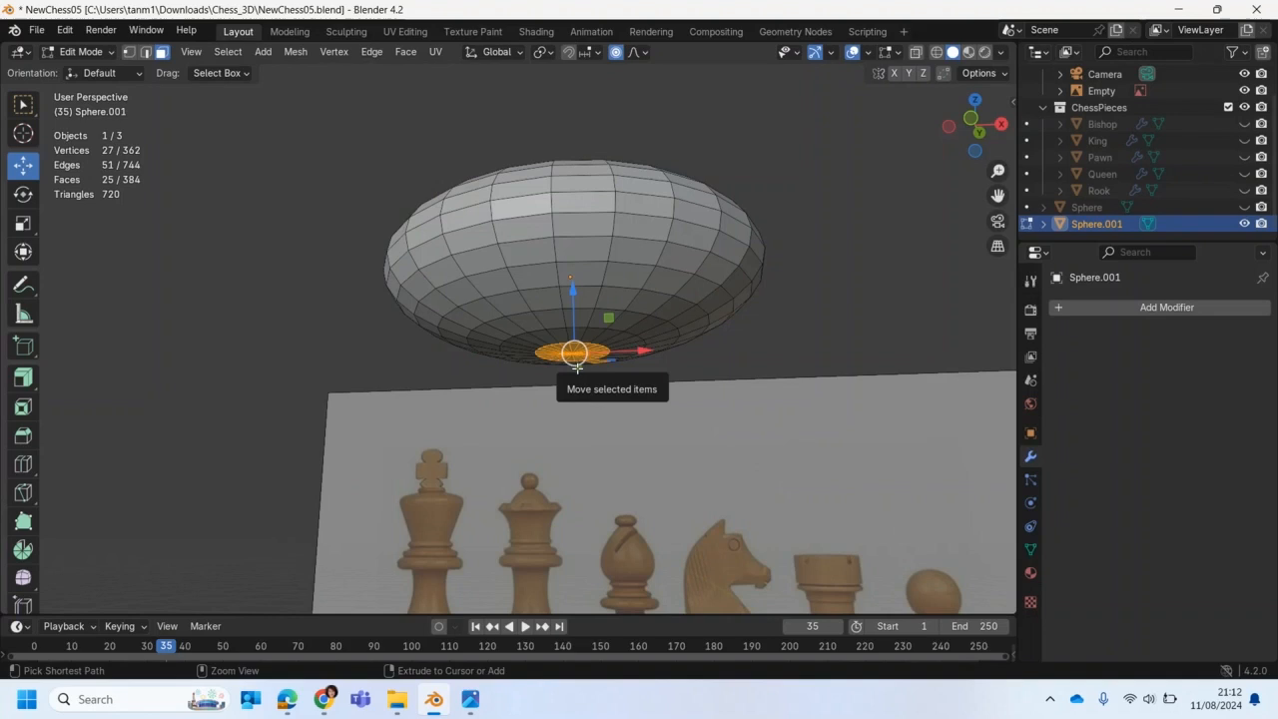
pyautogui.press('ctrl+KP_Add')
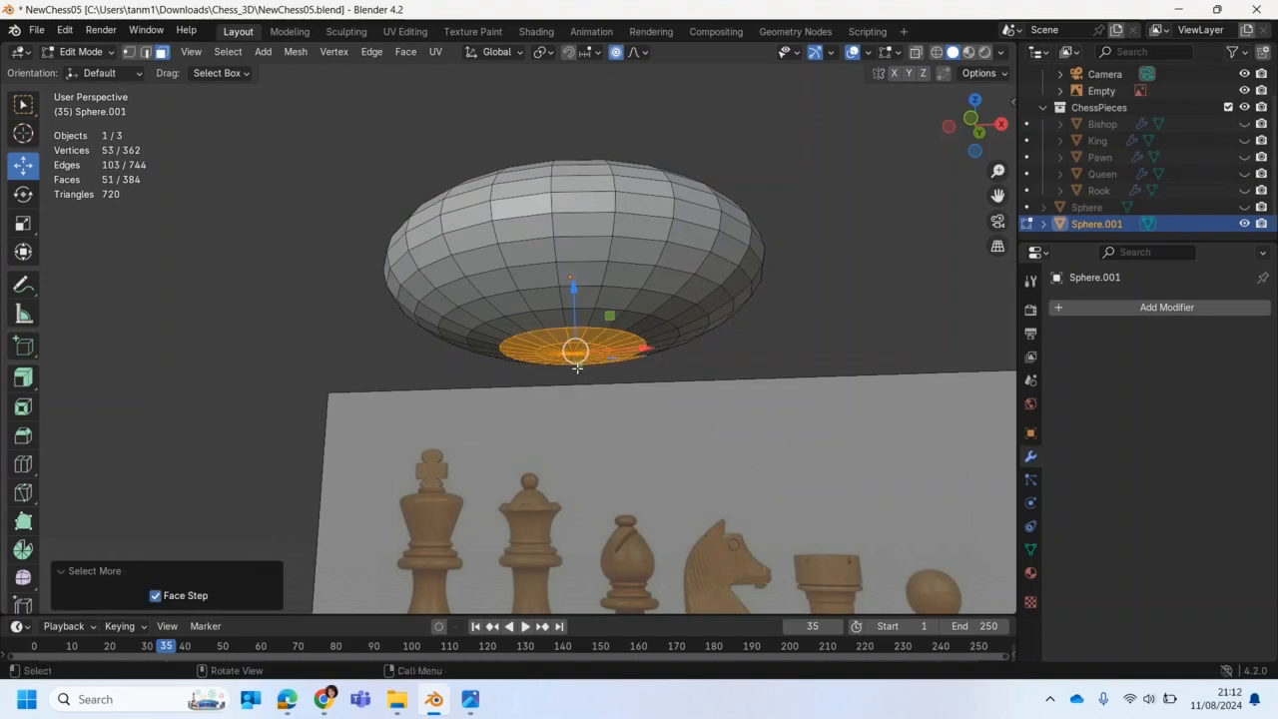
pyautogui.press('x')
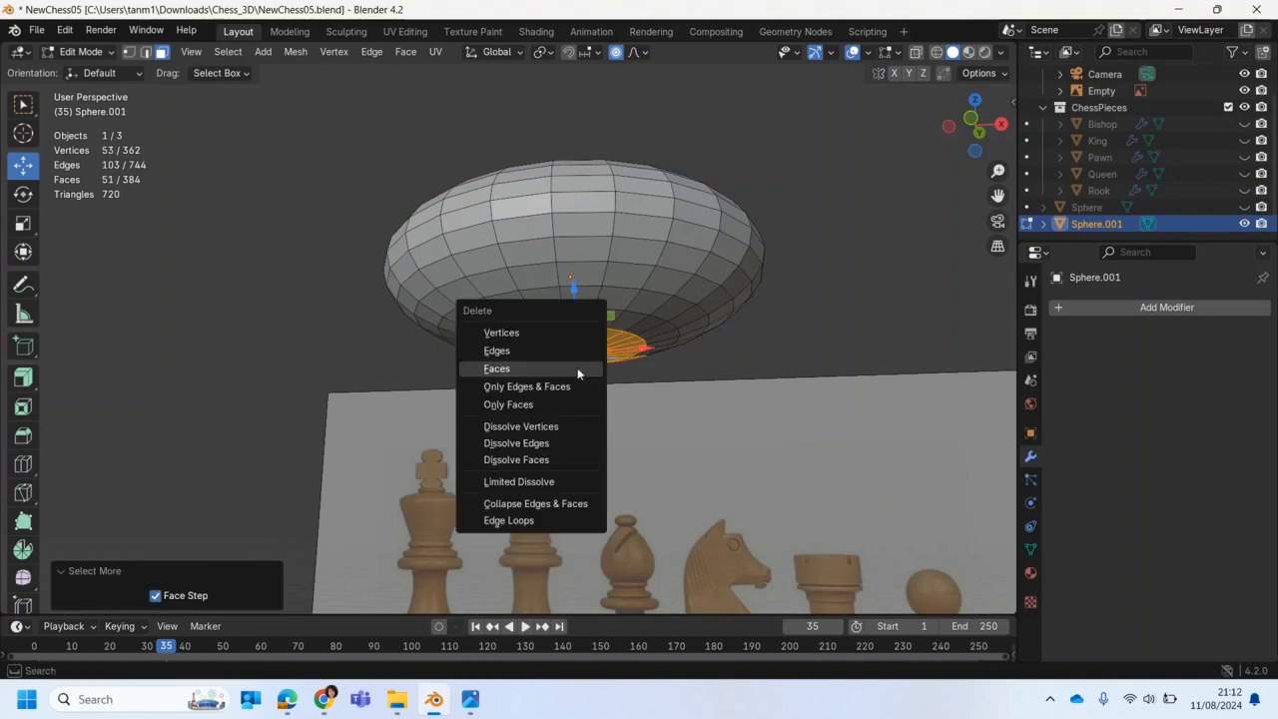
pyautogui.click(577, 369)
pyautogui.moveTo(594, 393); pyautogui.dragTo(605, 429, button='middle')
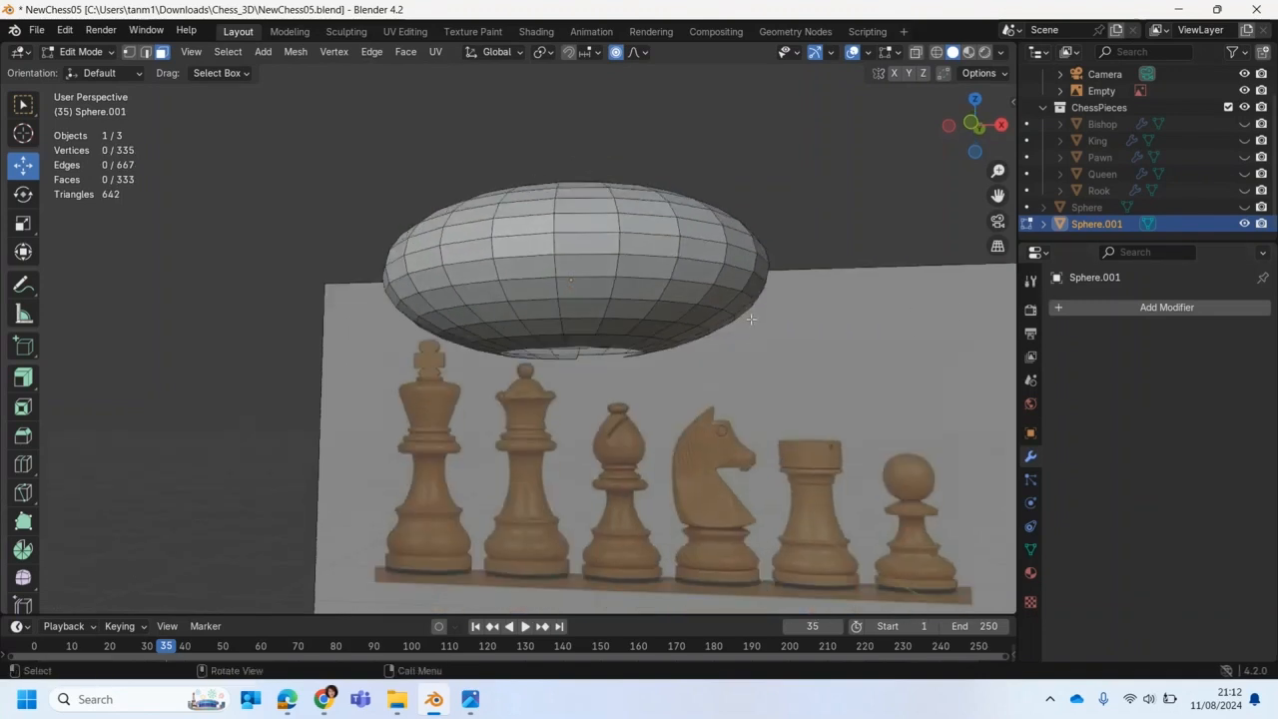
pyautogui.hotkey('ctrl', 'z')
# Step: Delete the two innermost rings of faces around the knob's bottom pole and show the head again
pyautogui.moveTo(747, 315); pyautogui.dragTo(292, 500, button='middle')
pyautogui.click(293, 500)
pyautogui.moveTo(551, 301); pyautogui.dragTo(574, 316)
pyautogui.press('ctrl+KP_Add')
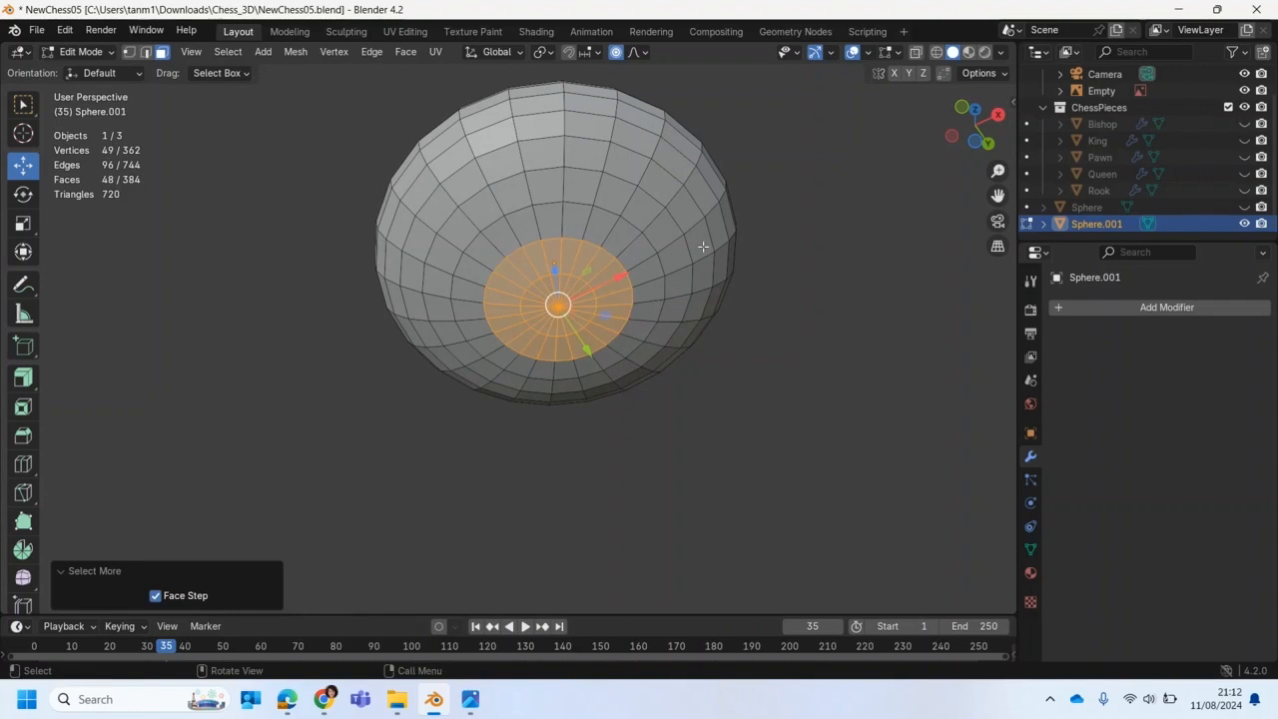
pyautogui.press('x')
pyautogui.click(648, 245)
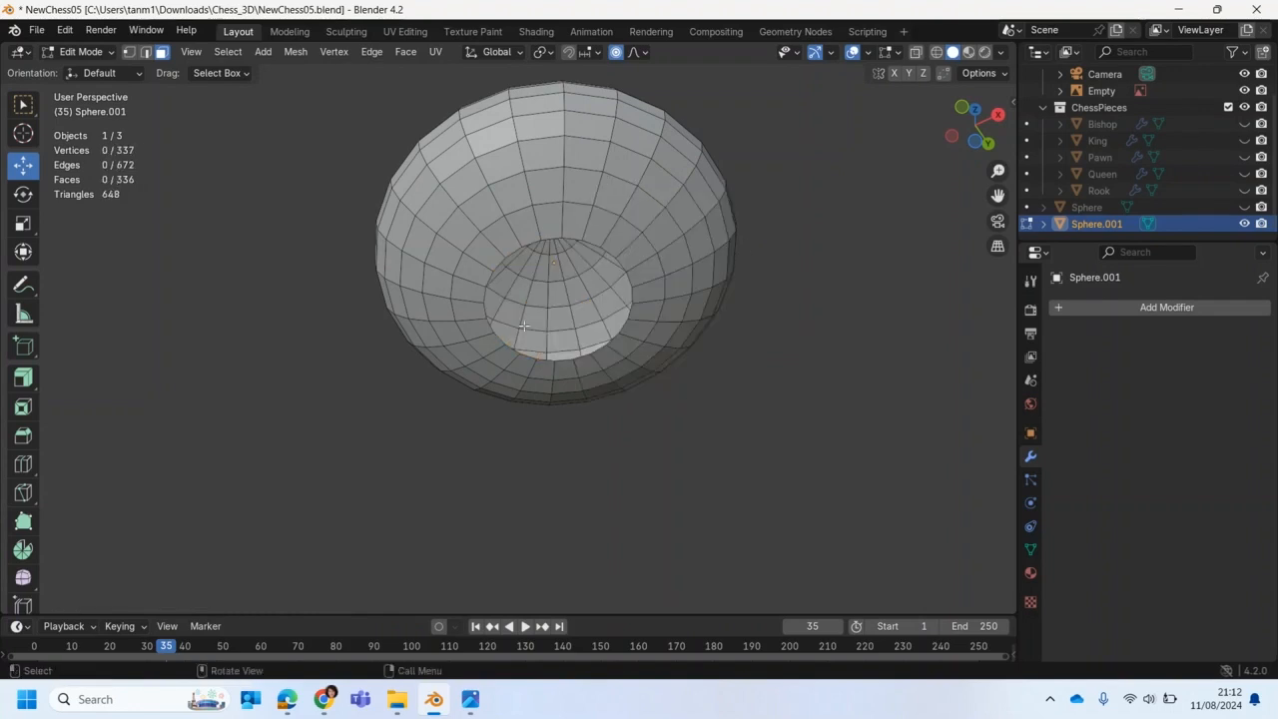
pyautogui.moveTo(371, 410); pyautogui.dragTo(414, 519, button='middle')
pyautogui.scroll(-2, 469, 444)
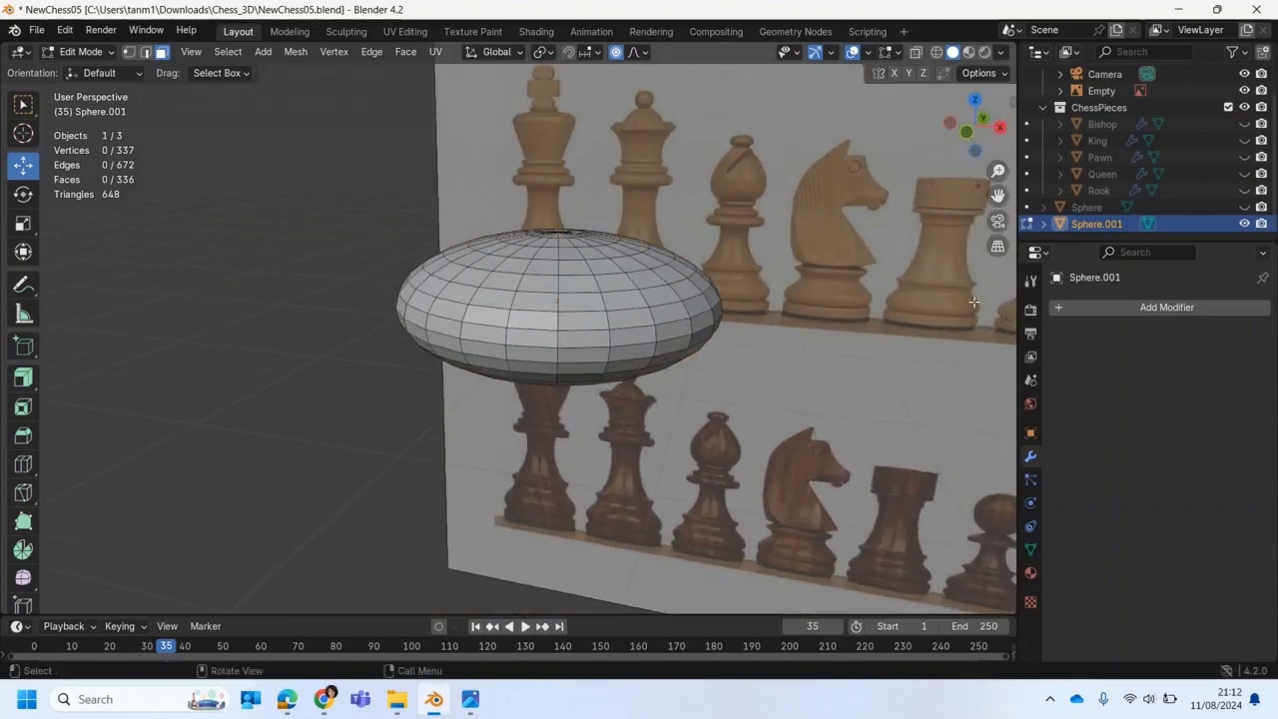
pyautogui.click(1243, 206)
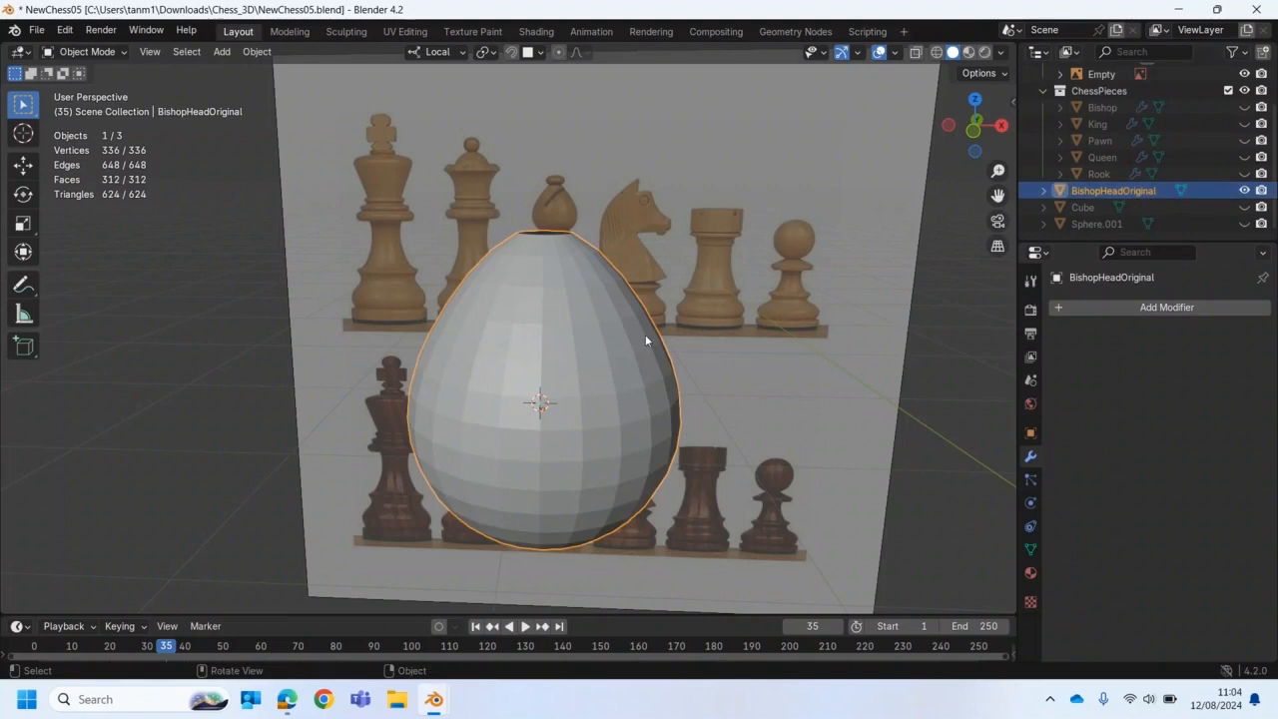
# Step: Duplicate BishopHeadOriginal in place and rename the copy BishopHeadCopy
pyautogui.hotkey('shift', 'd')
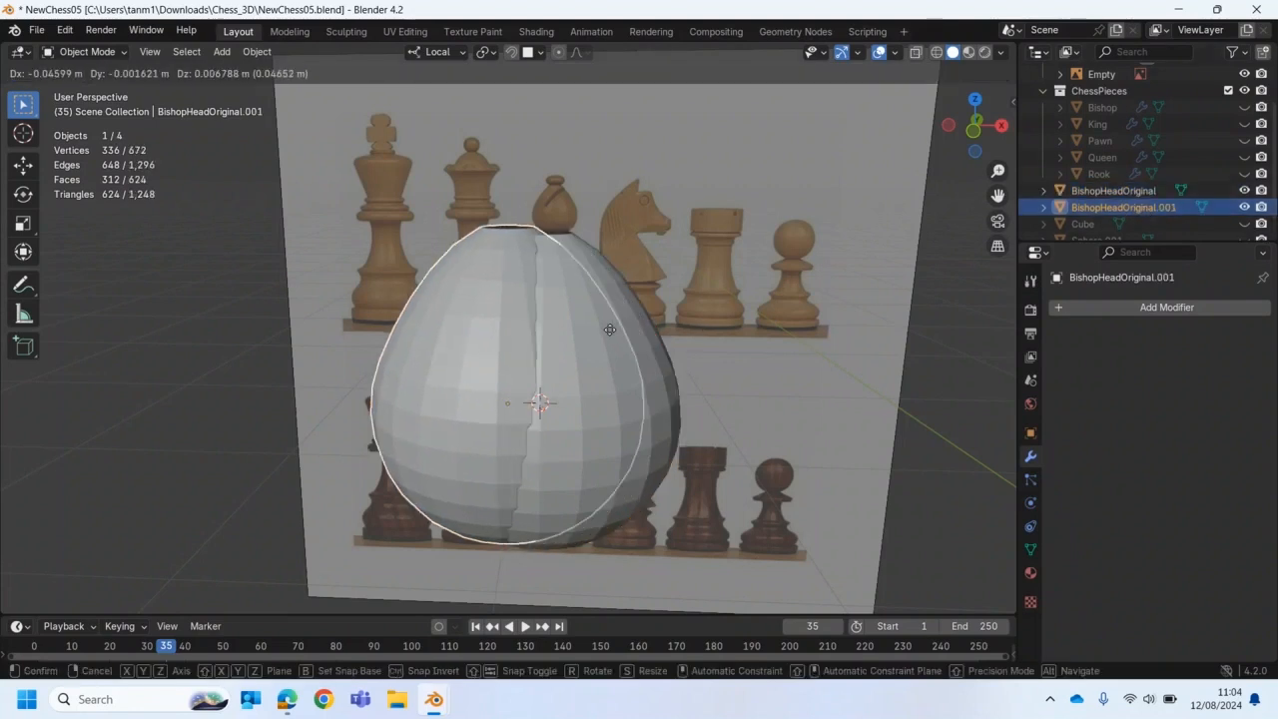
pyautogui.rightClick(610, 334)
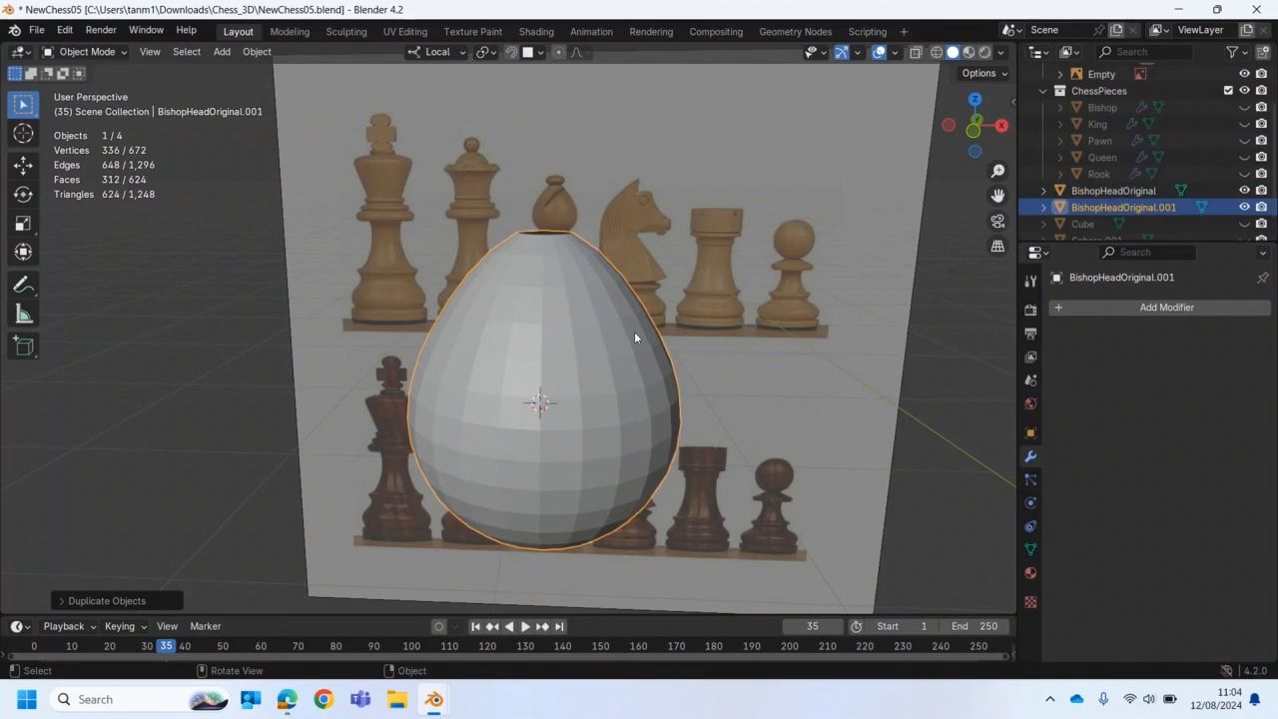
pyautogui.doubleClick(1108, 206)
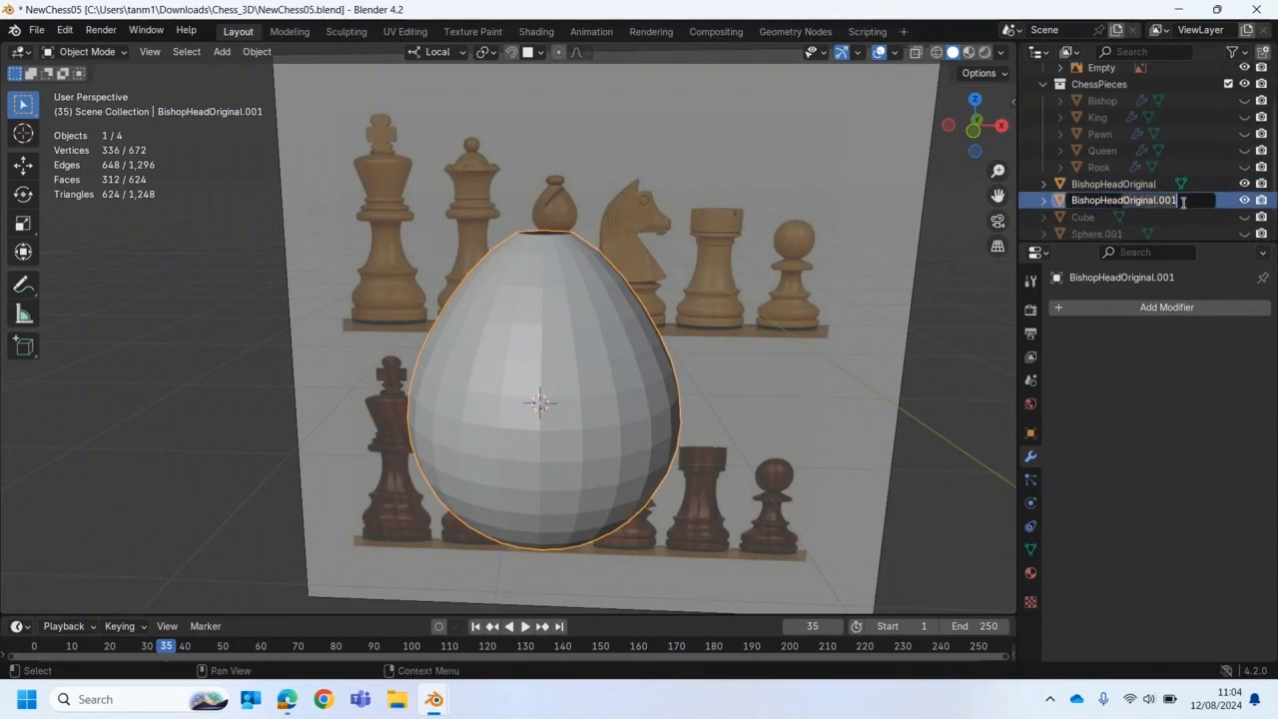
pyautogui.press('BackSpace')
pyautogui.press('BackSpace')
pyautogui.press('BackSpace')
pyautogui.press('BackSpace')
pyautogui.press('BackSpace')
pyautogui.press('BackSpace')
pyautogui.press('BackSpace')
pyautogui.press('BackSpace')
pyautogui.press('BackSpace')
pyautogui.press('BackSpace')
pyautogui.press('BackSpace')
pyautogui.press('BackSpace')
pyautogui.write('Copy')
pyautogui.press('Return')
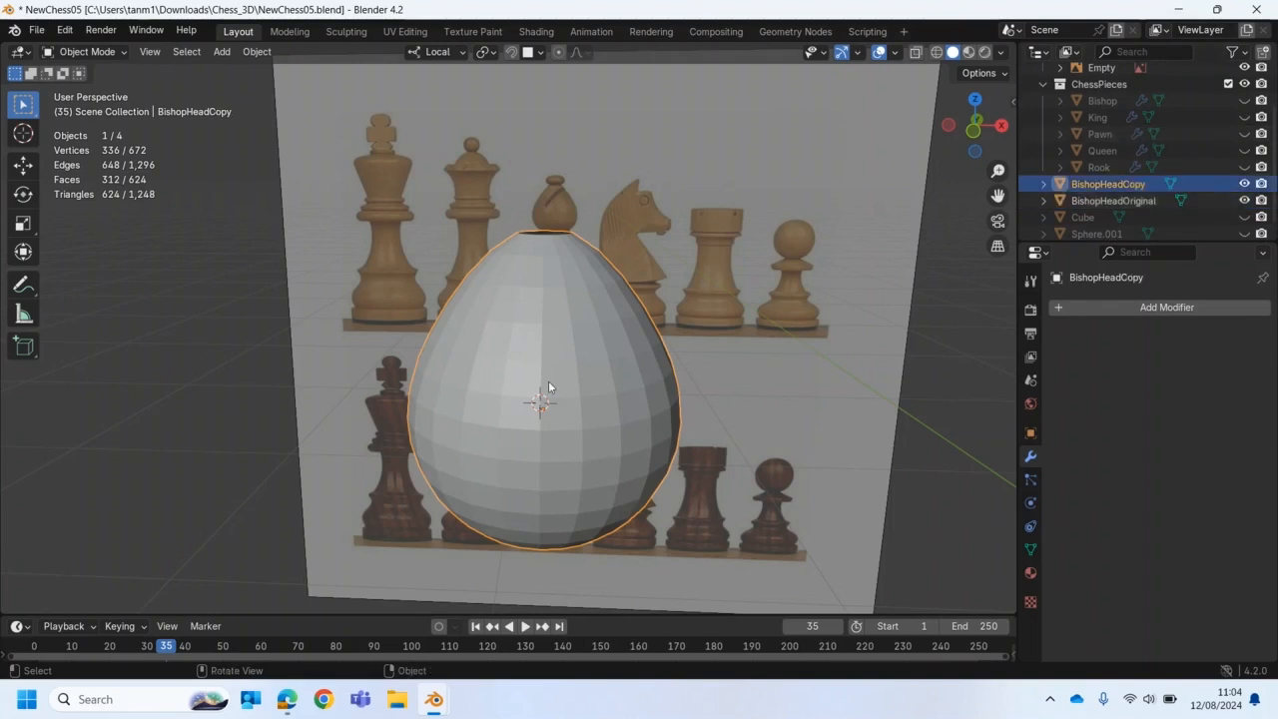
# Step: Add a new mesh cube at the centre of the bishop head and switch to the front view
pyautogui.scroll(-2, 668, 260)
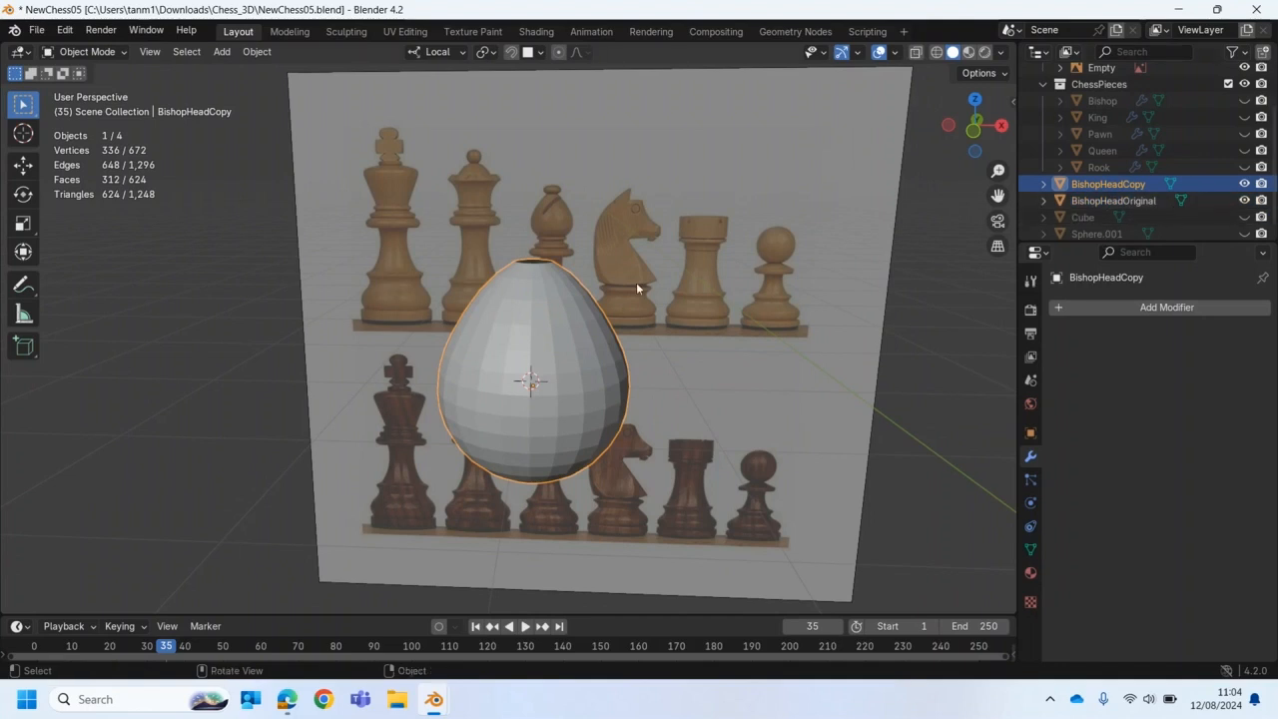
pyautogui.scroll(1, 833, 291)
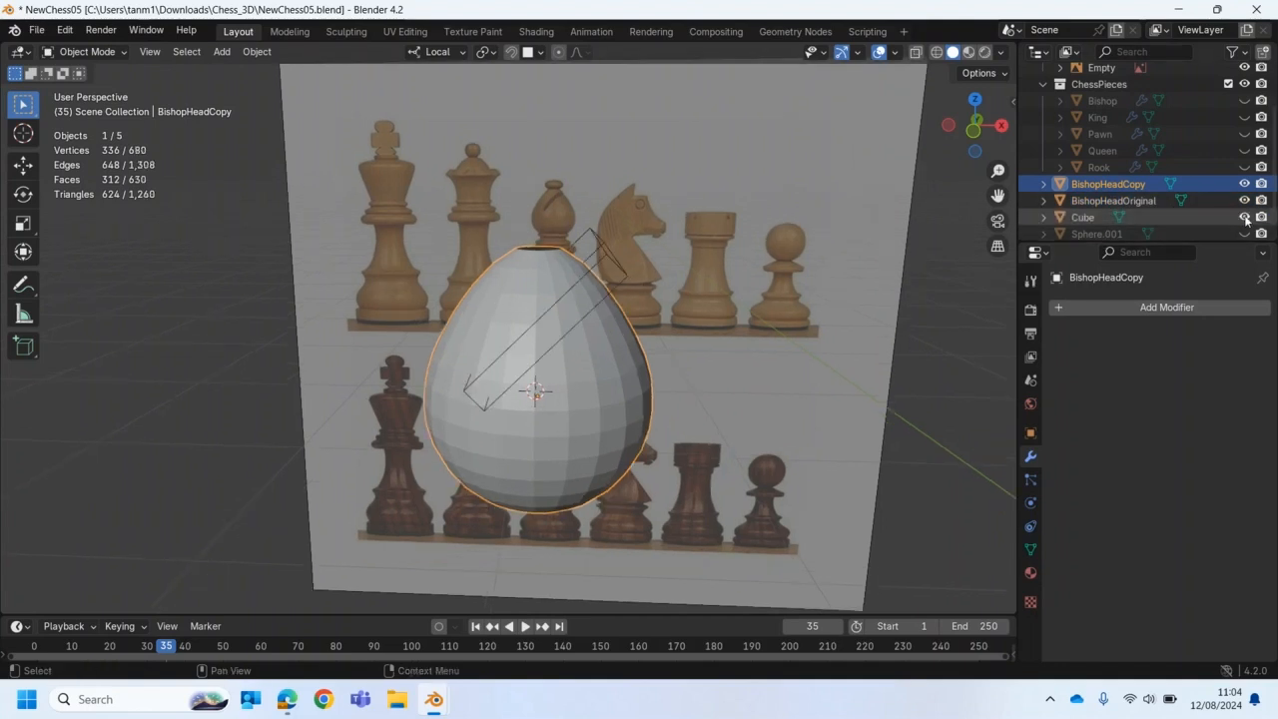
pyautogui.click(219, 52)
pyautogui.moveTo(249, 69)
pyautogui.click(382, 87)
pyautogui.scroll(-4, 575, 349)
pyautogui.press('KP_1')
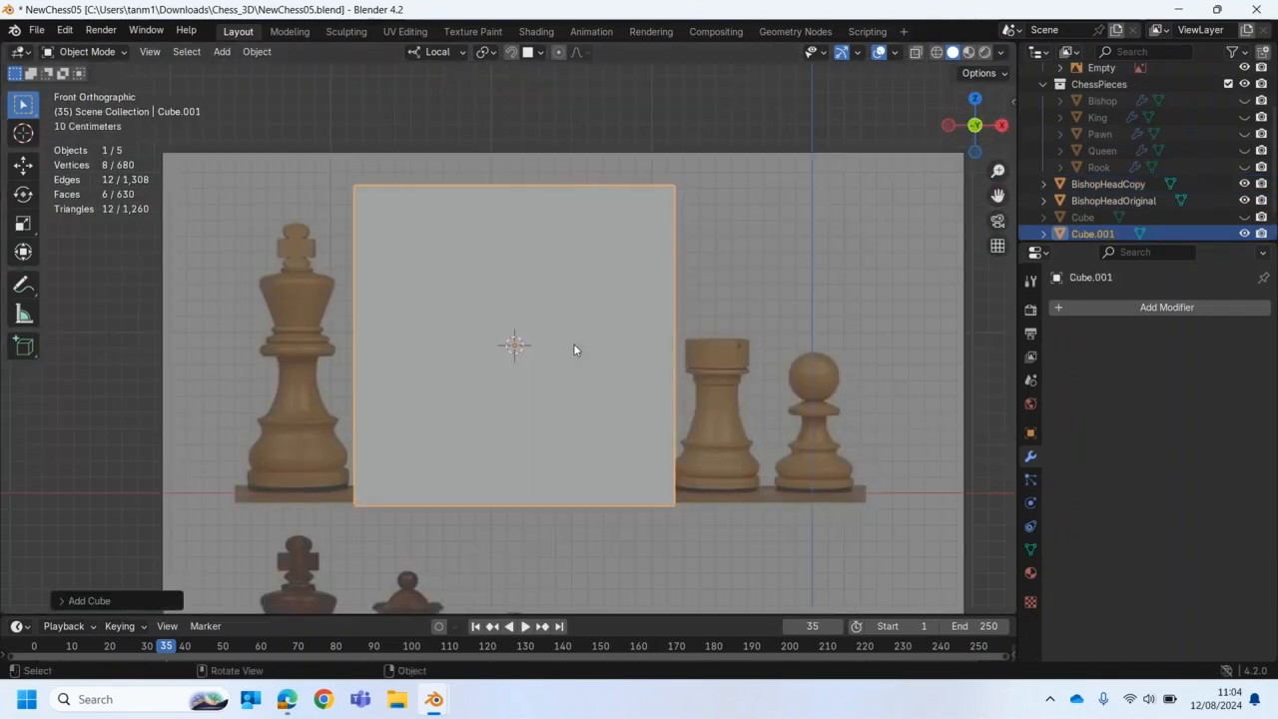
# Step: Scale the new cube down to fit inside the head and narrow it along X into a thin upright bar
pyautogui.scroll(3, 519, 292)
pyautogui.hotkey('shift', 'space')
pyautogui.press('s')
pyautogui.moveTo(567, 307); pyautogui.dragTo(521, 357)
pyautogui.scroll(2, 521, 357)
pyautogui.press('s')
pyautogui.press('x')
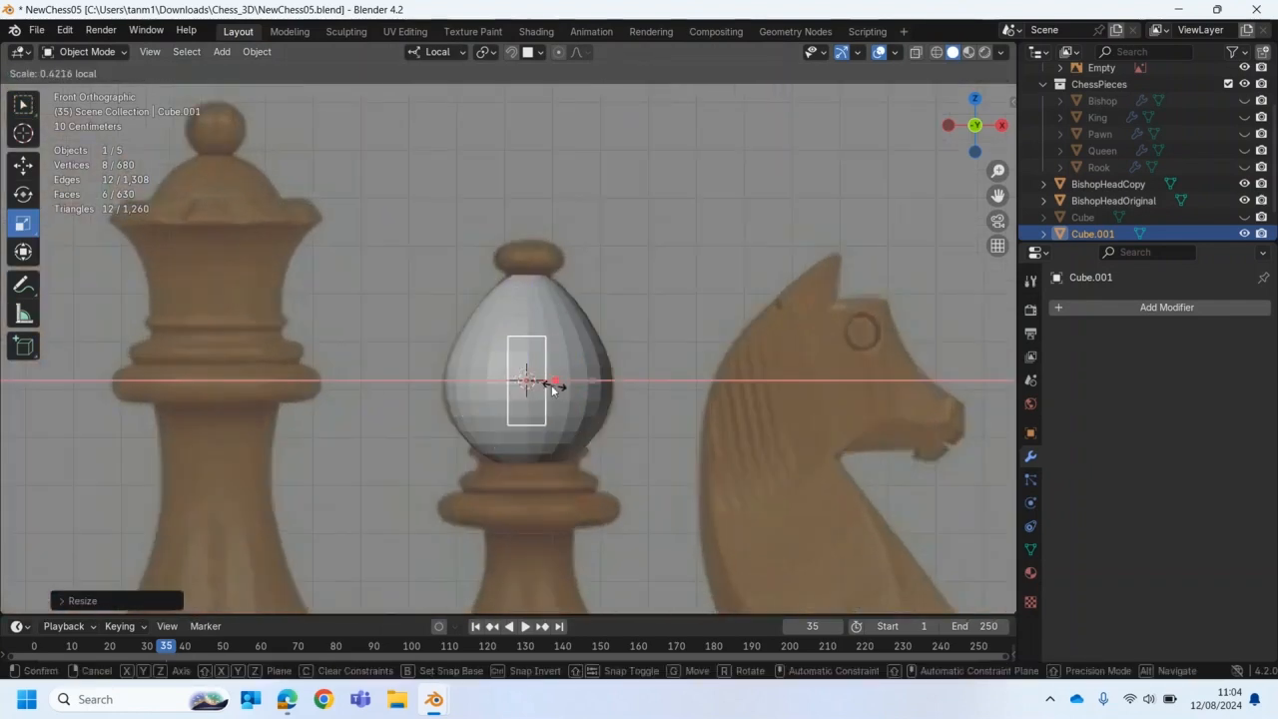
pyautogui.click(544, 387)
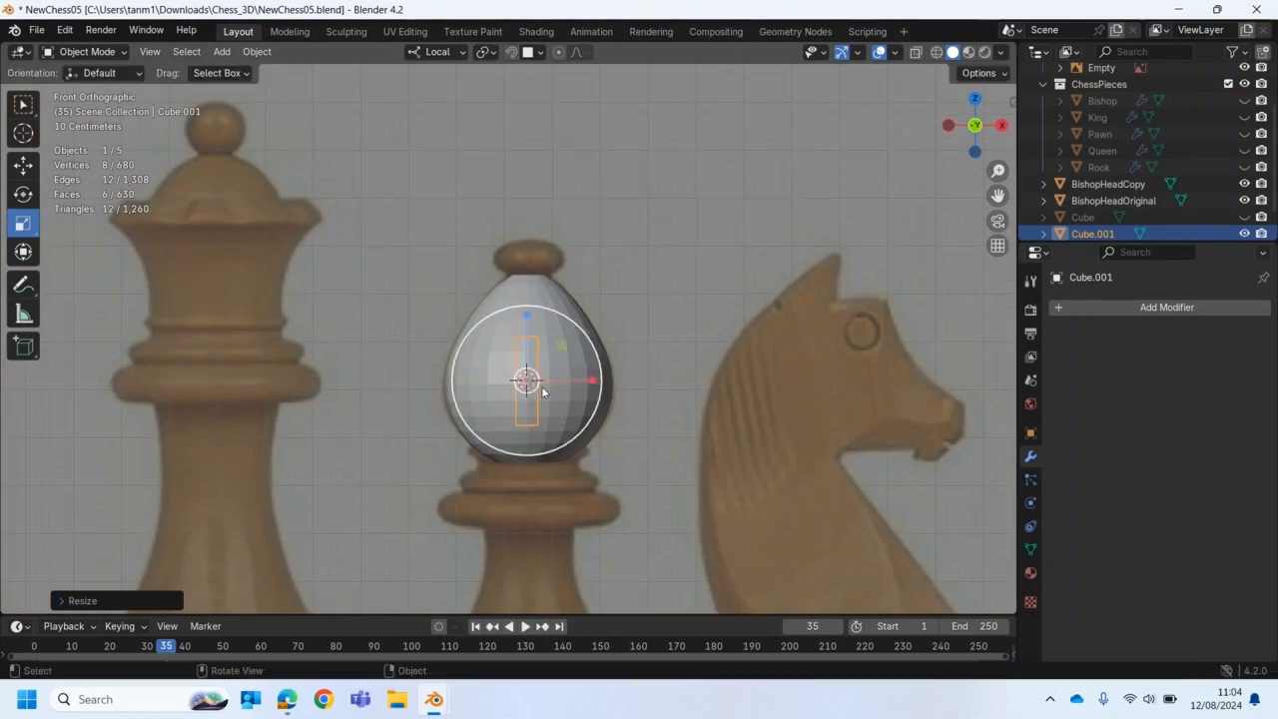
pyautogui.scroll(1, 529, 384)
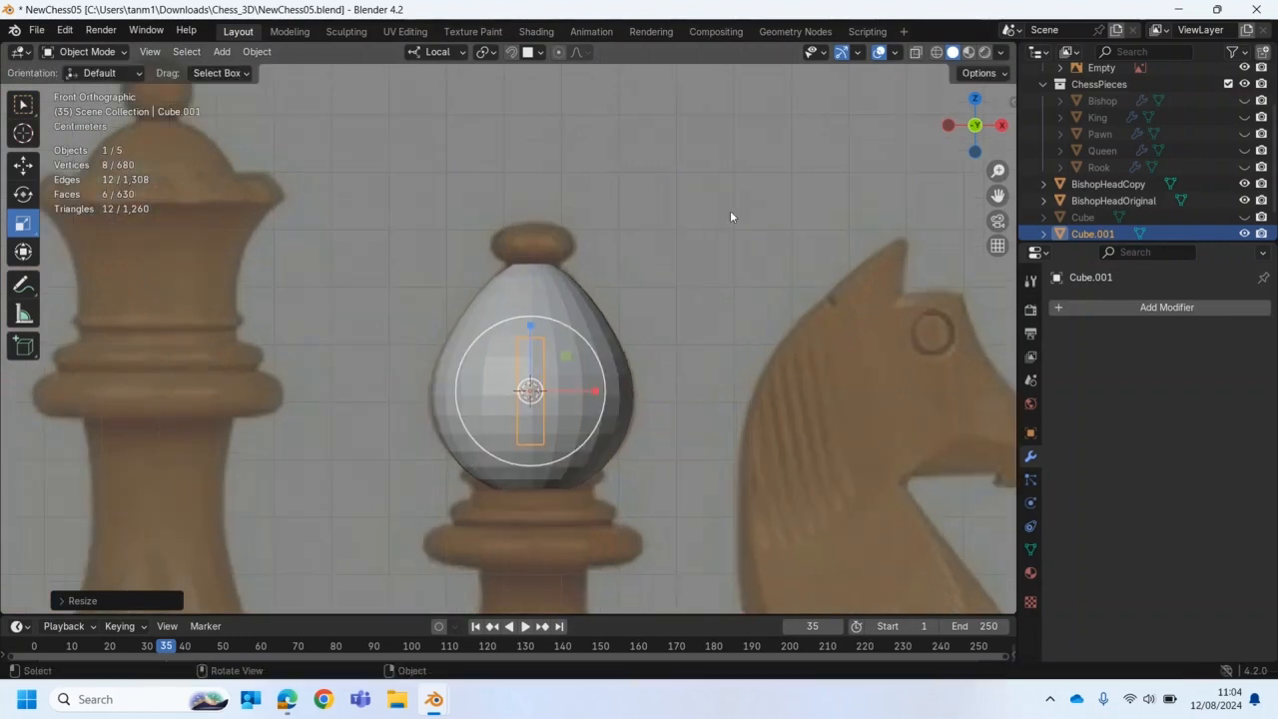
# Step: Turn on X-ray display and raise the bar along Z to the height of the slot in the reference
pyautogui.click(916, 54)
pyautogui.scroll(2, 689, 321)
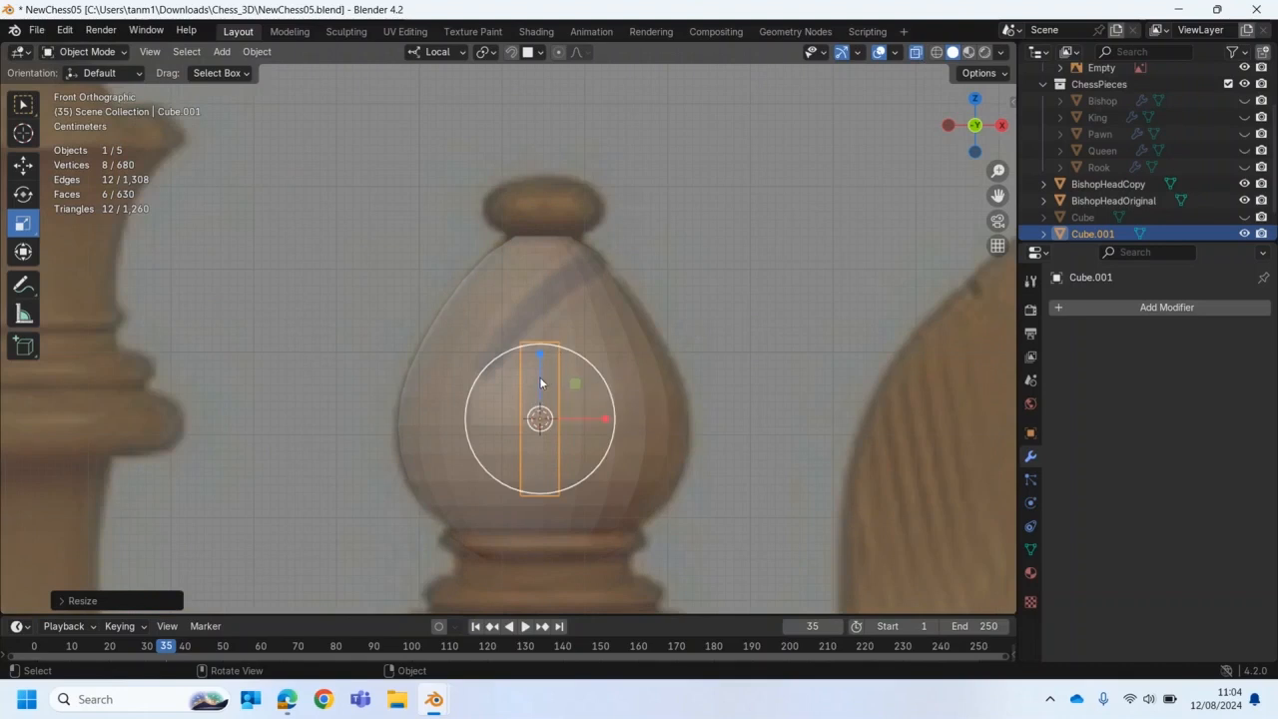
pyautogui.hotkey('shift', 'space')
pyautogui.press('g')
pyautogui.moveTo(545, 357); pyautogui.dragTo(575, 298)
# Step: Undo the trackball rotation and tilt the bar about Y to follow the reference's slanted slot
pyautogui.hotkey('shift', 'space')
pyautogui.press('r')
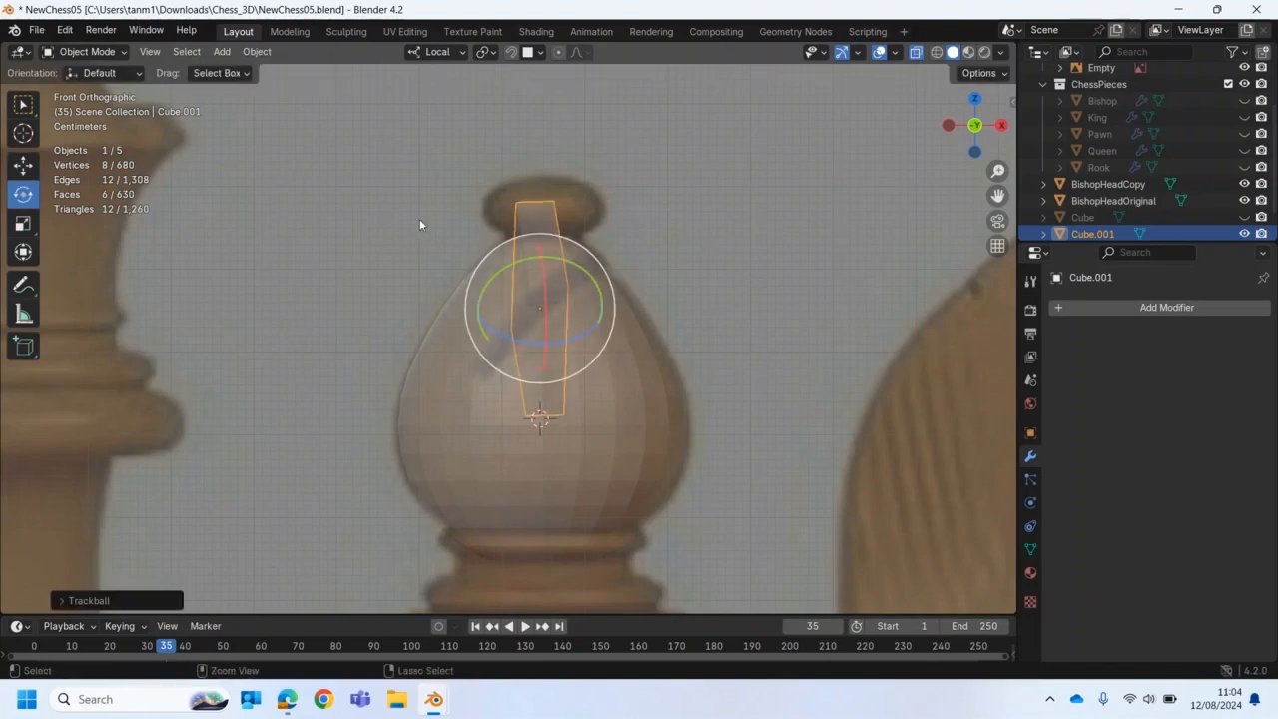
pyautogui.hotkey('ctrl', 'z')
pyautogui.moveTo(573, 261); pyautogui.dragTo(591, 306)
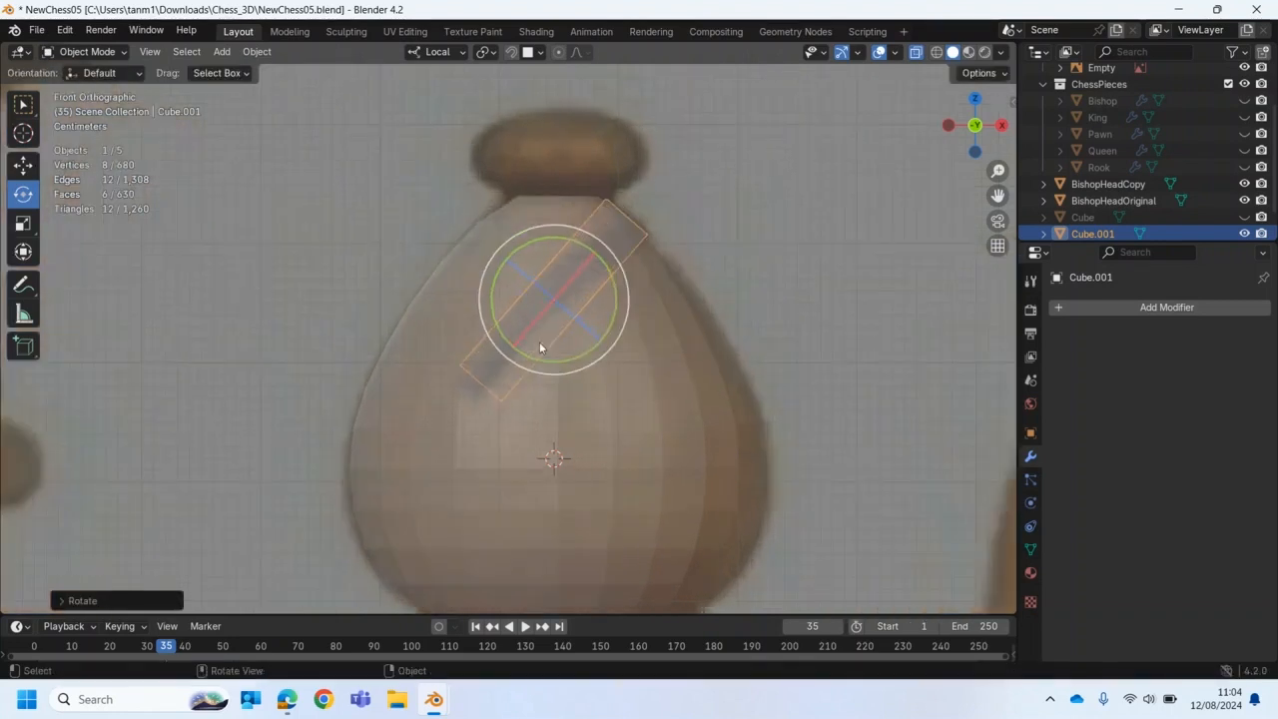
# Step: Lengthen the bar along its local Z axis past the head's upper edge and adjust its local X thickness
pyautogui.press('s')
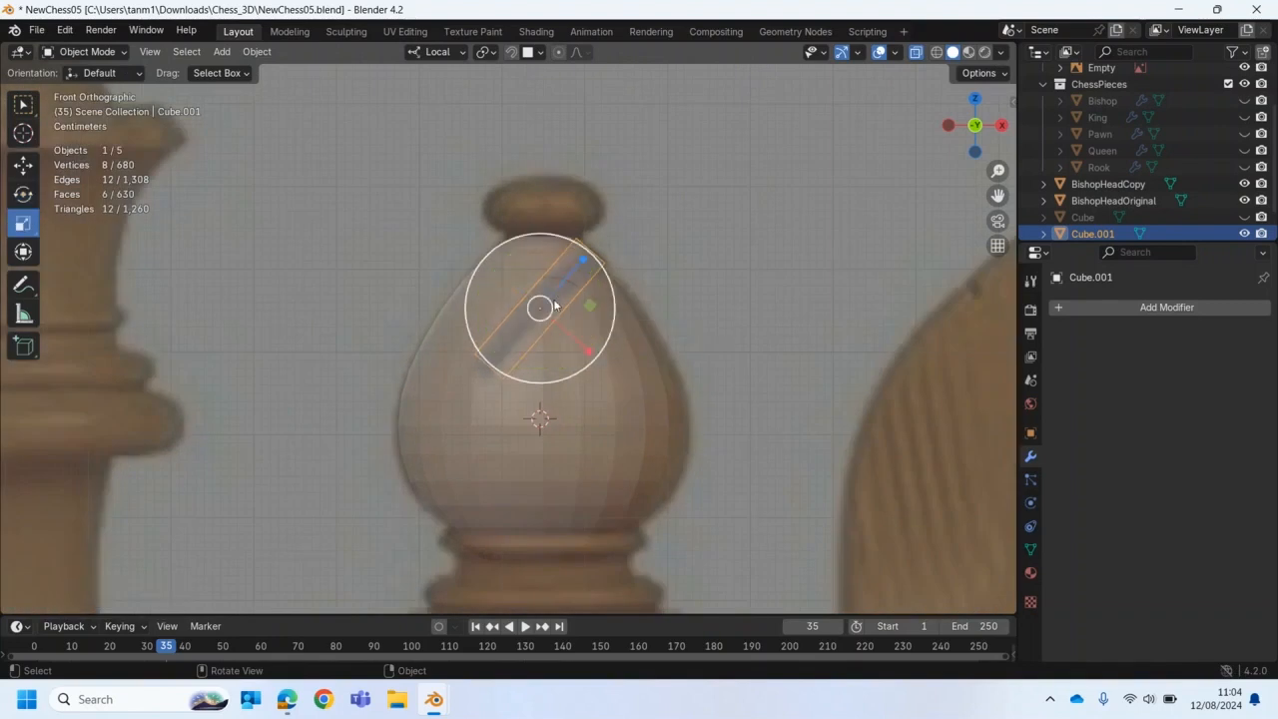
pyautogui.moveTo(578, 246); pyautogui.dragTo(604, 242)
pyautogui.moveTo(589, 351)
pyautogui.mouseDown()
pyautogui.moveTo(562, 333)
pyautogui.moveTo(585, 350)
pyautogui.mouseUp()
# Step: Compare the scale gizmo's axes in Global and Local transform orientation, ending on Local
pyautogui.click(431, 52)
pyautogui.click(418, 103)
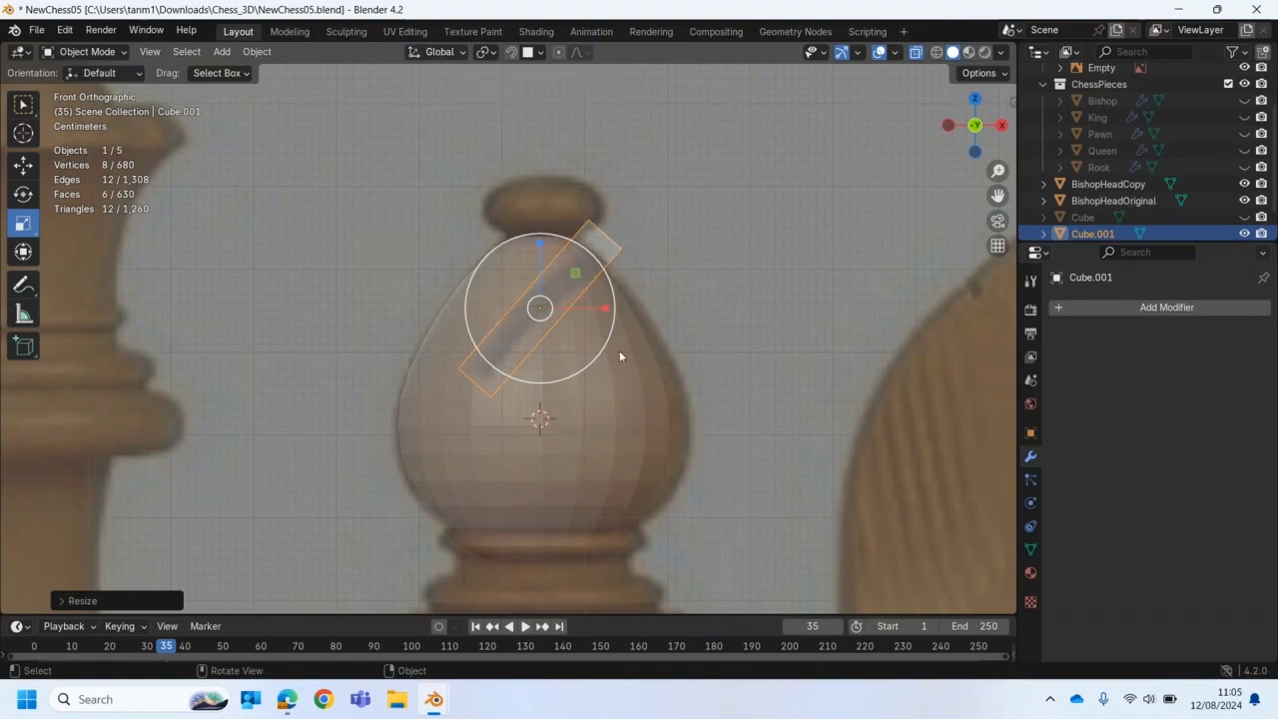
pyautogui.click(439, 52)
pyautogui.click(431, 119)
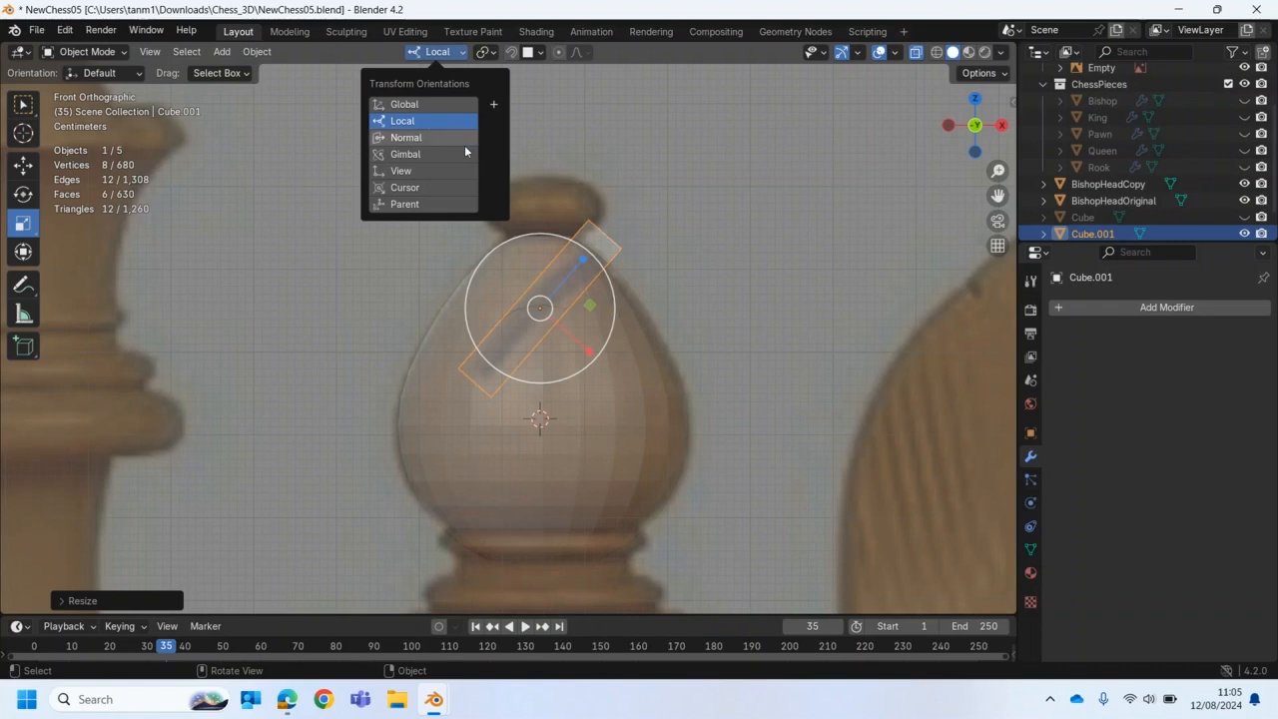
pyautogui.click(414, 106)
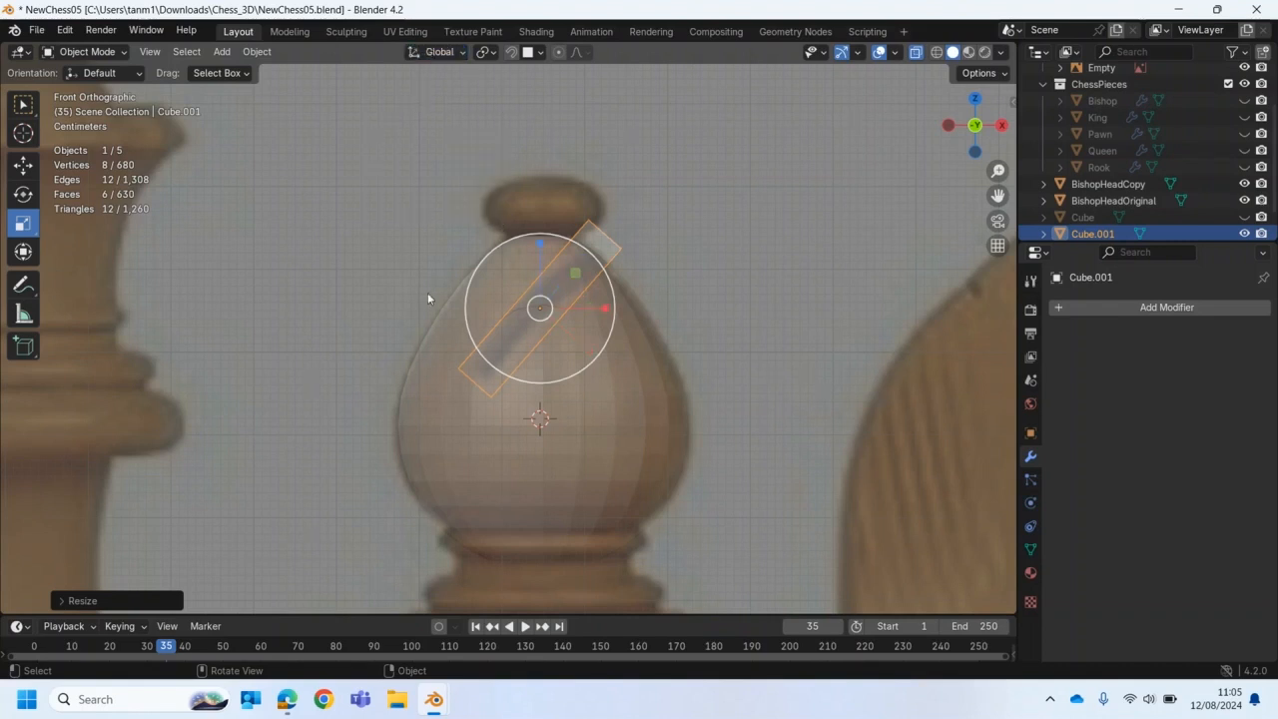
pyautogui.click(439, 52)
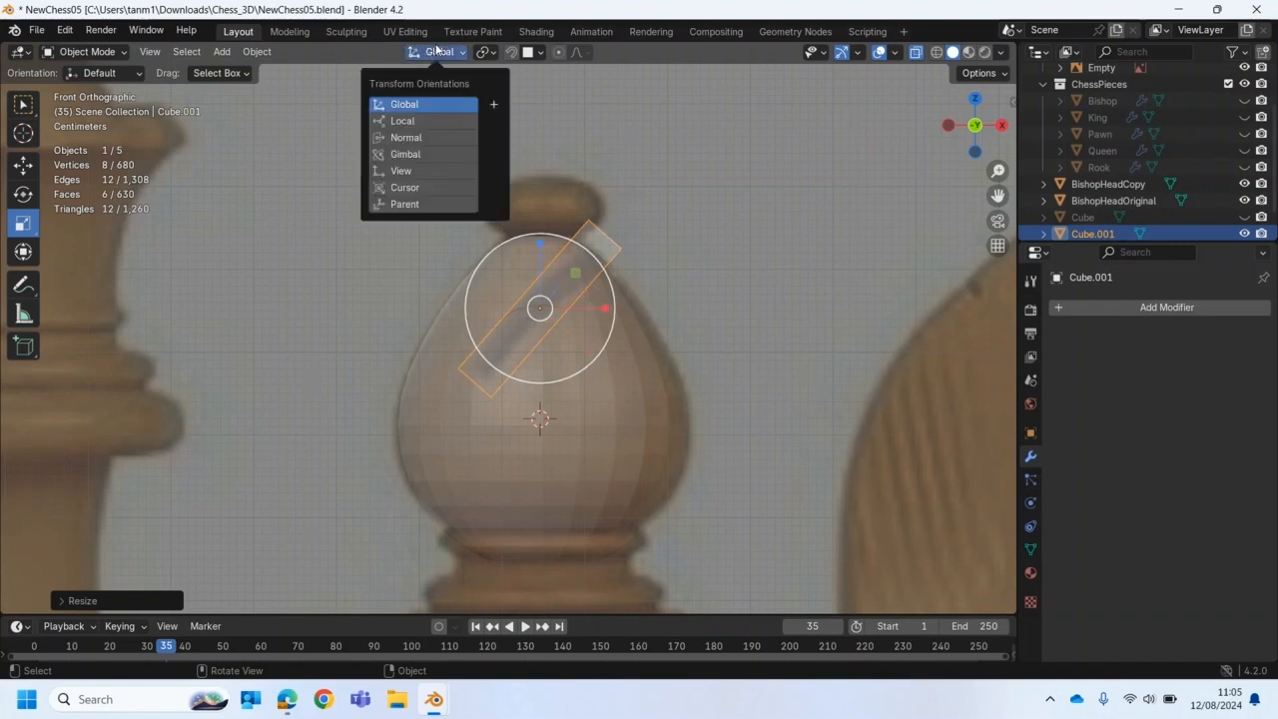
pyautogui.click(426, 122)
# Step: Thin the bar along its local X axis and tilt it slightly more about Y to match the slot
pyautogui.moveTo(575, 337); pyautogui.dragTo(564, 337)
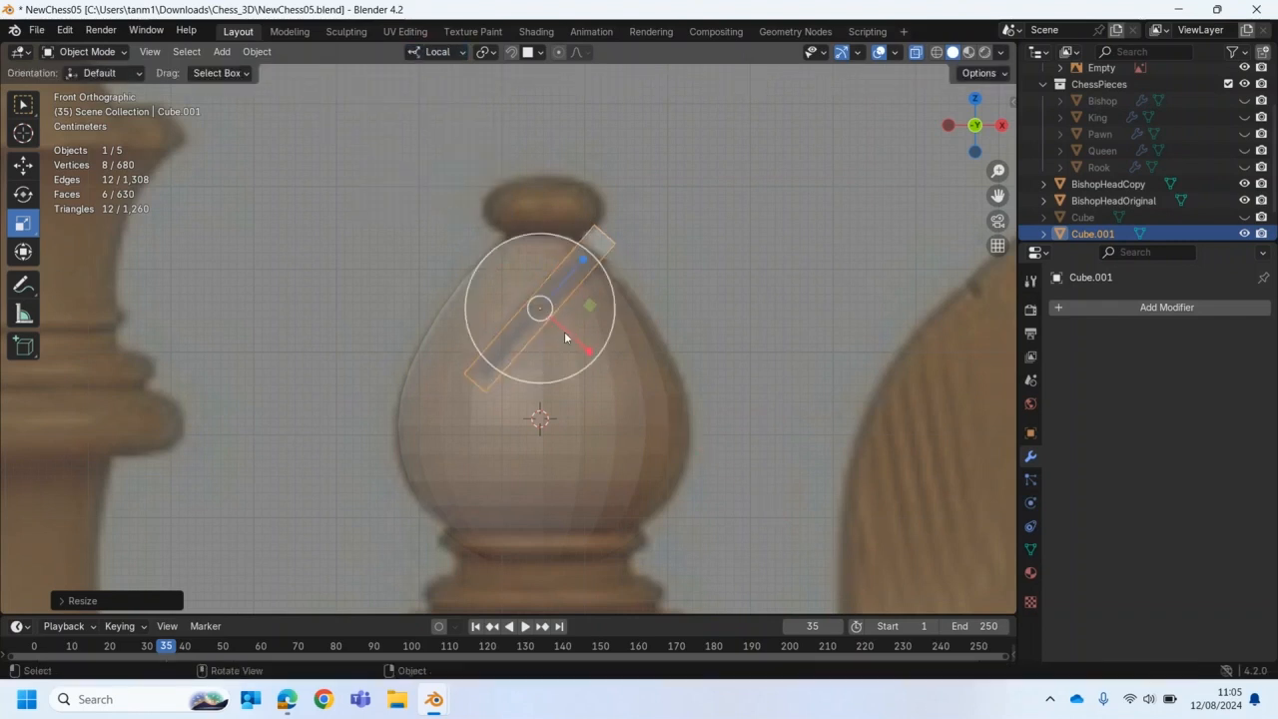
pyautogui.hotkey('shift', 'space')
pyautogui.press('r')
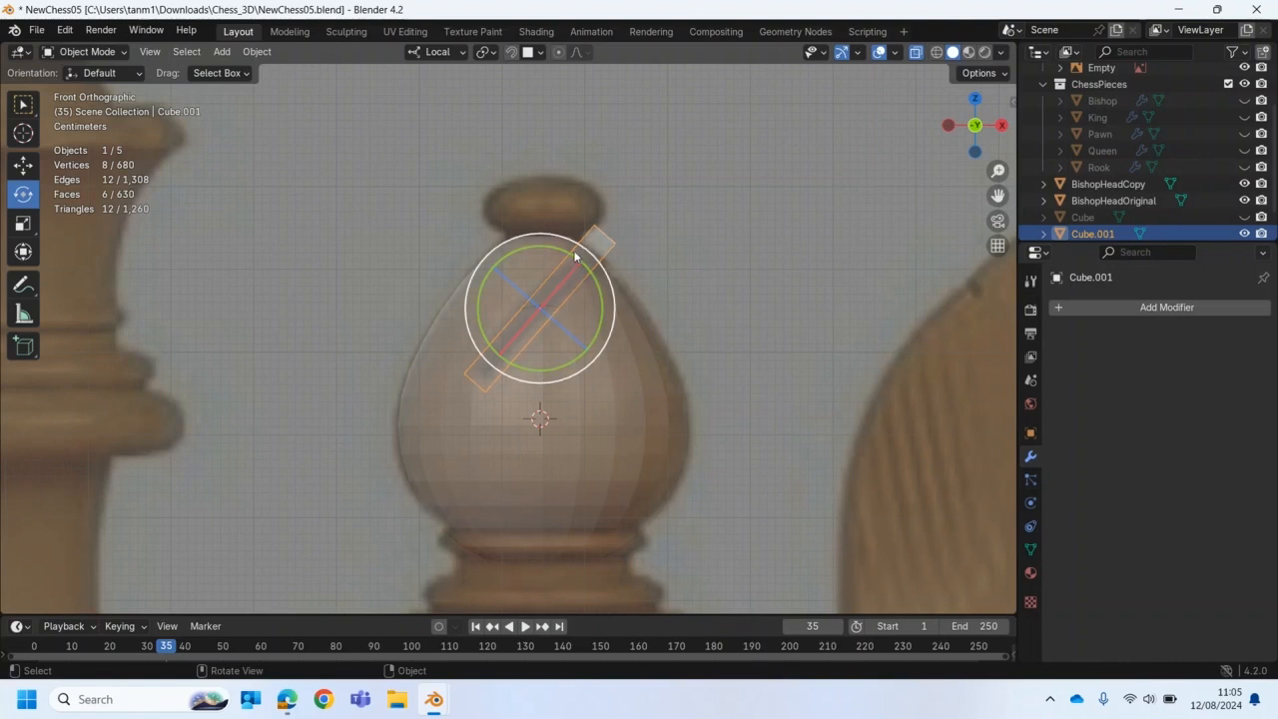
pyautogui.moveTo(565, 251); pyautogui.dragTo(561, 301)
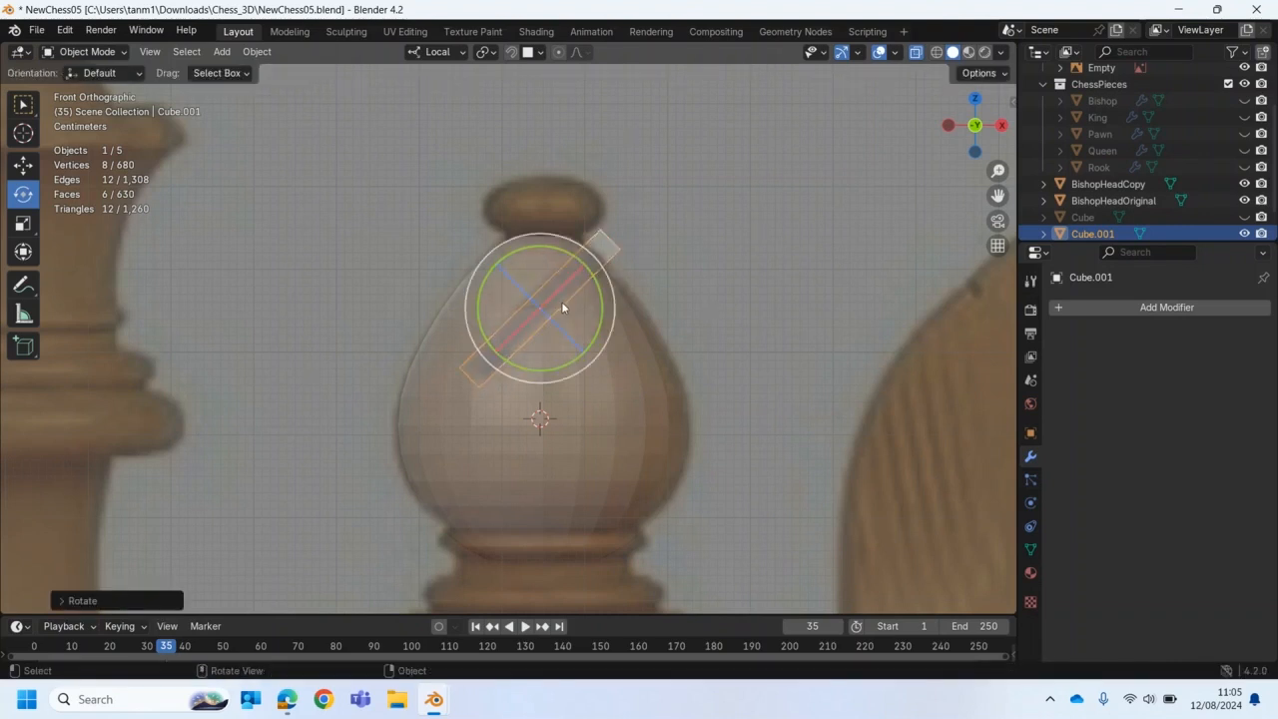
# Step: Move the tilted bar along its local axes so that it covers the slot in the reference
pyautogui.hotkey('shift', 'space')
pyautogui.press('g')
pyautogui.moveTo(566, 283); pyautogui.dragTo(595, 354)
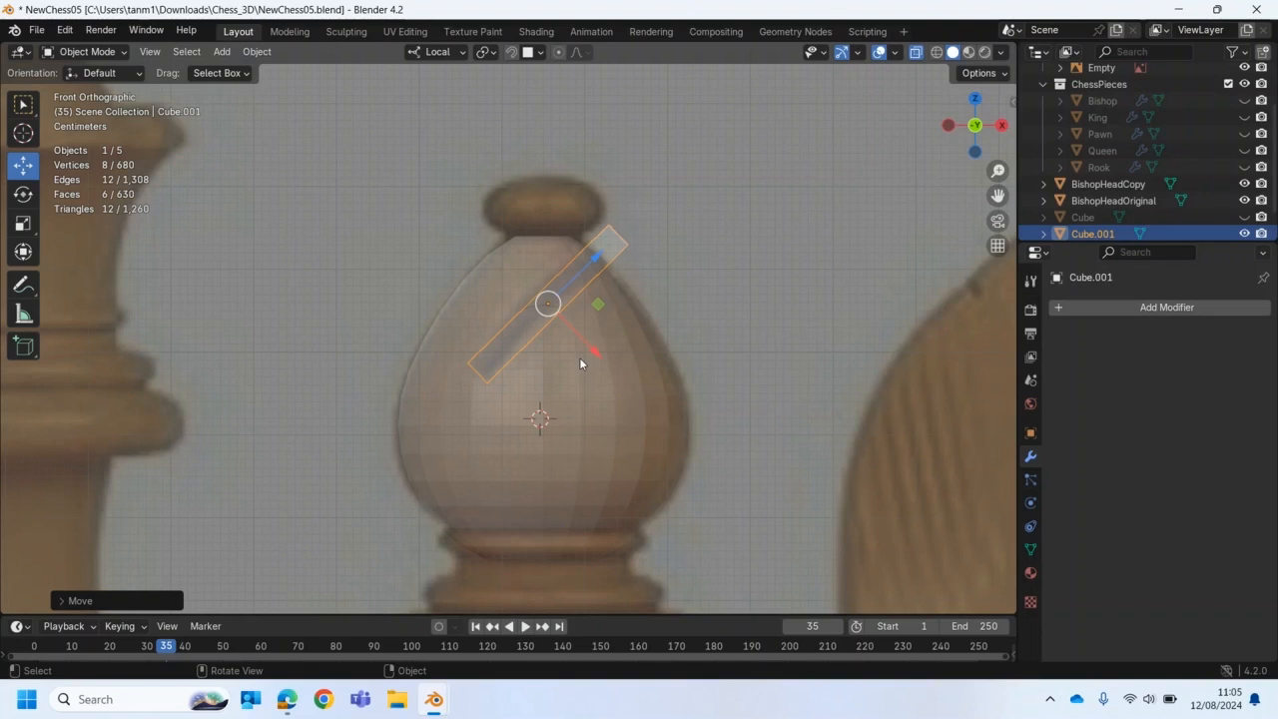
# Step: In the right view, widen the bar along Y so that it extends past both sides of the head
pyautogui.press('KP_3')
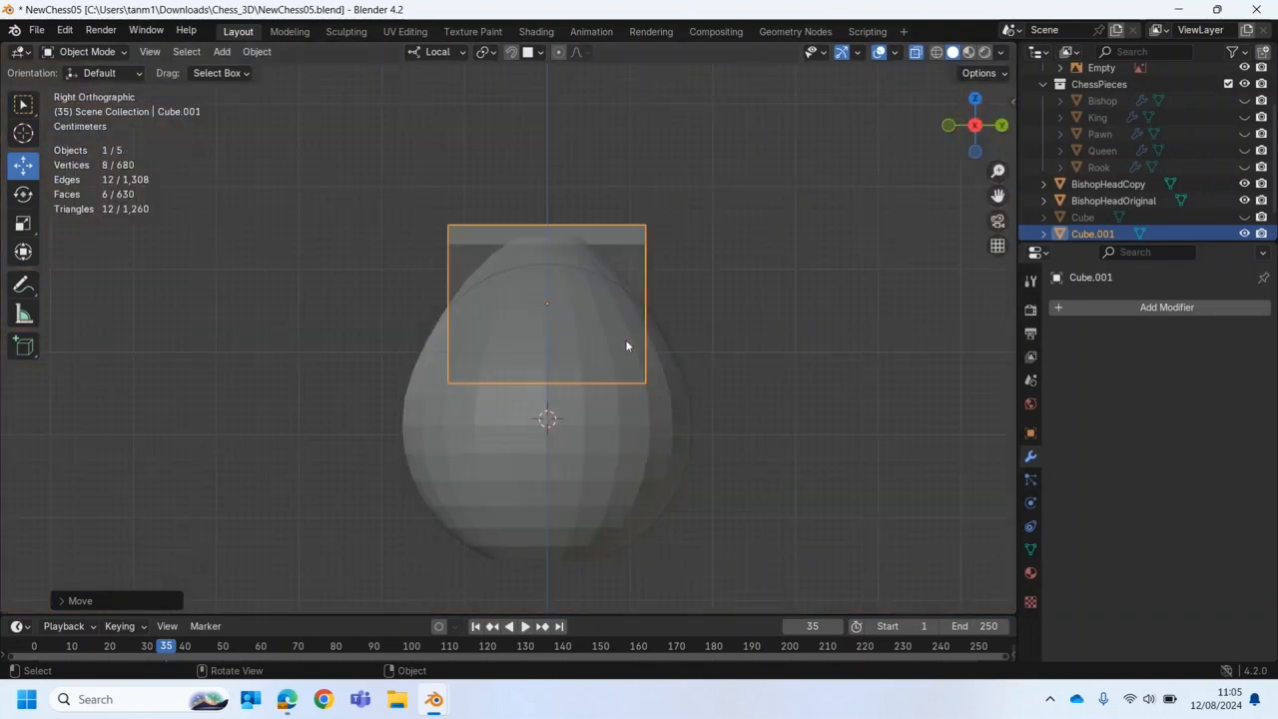
pyautogui.hotkey('shift', 'space')
pyautogui.press('s')
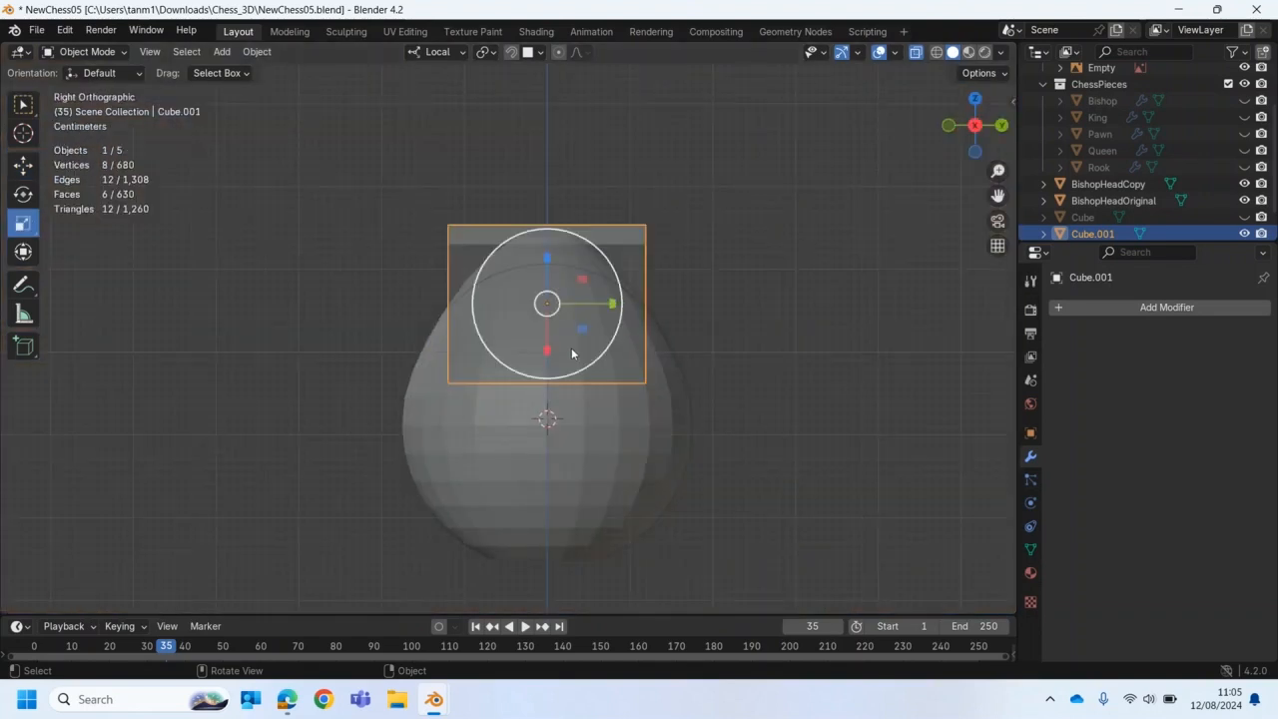
pyautogui.moveTo(613, 307); pyautogui.dragTo(662, 308)
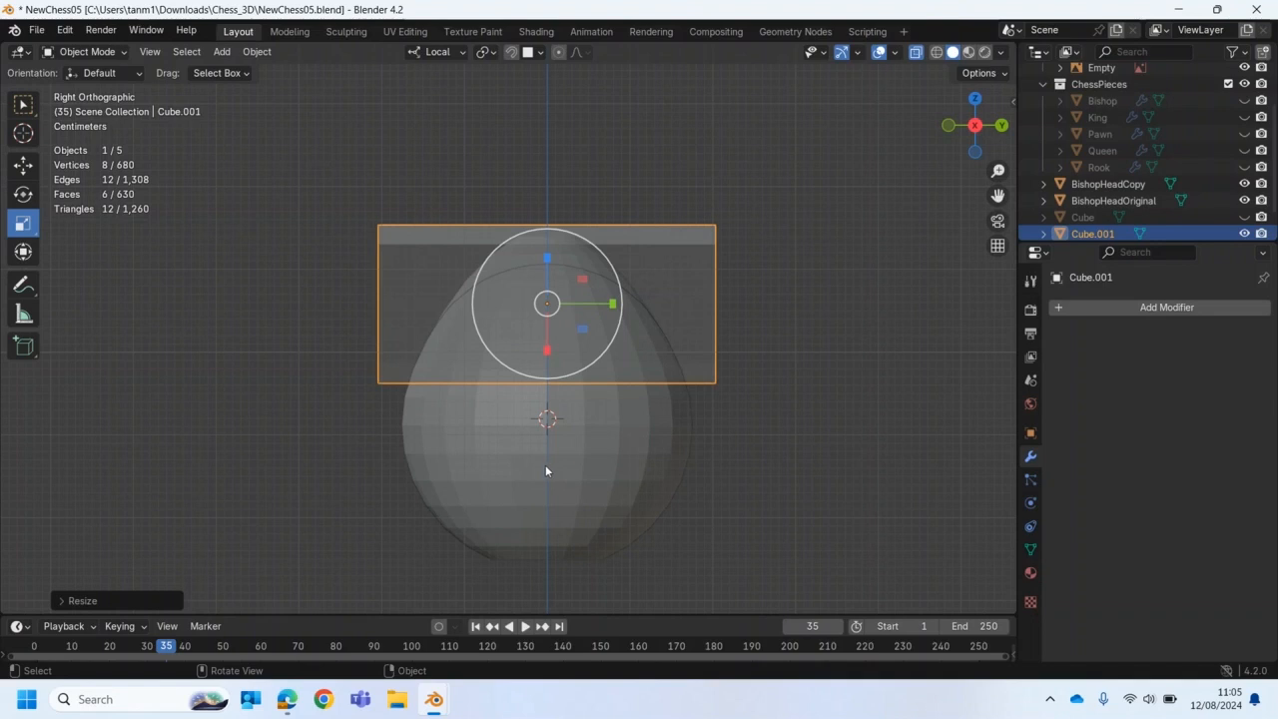
# Step: Delete the hidden, unused Cube object from the scene, keeping the tilted bar
pyautogui.moveTo(510, 456); pyautogui.dragTo(645, 493, button='middle')
pyautogui.press('KP_1')
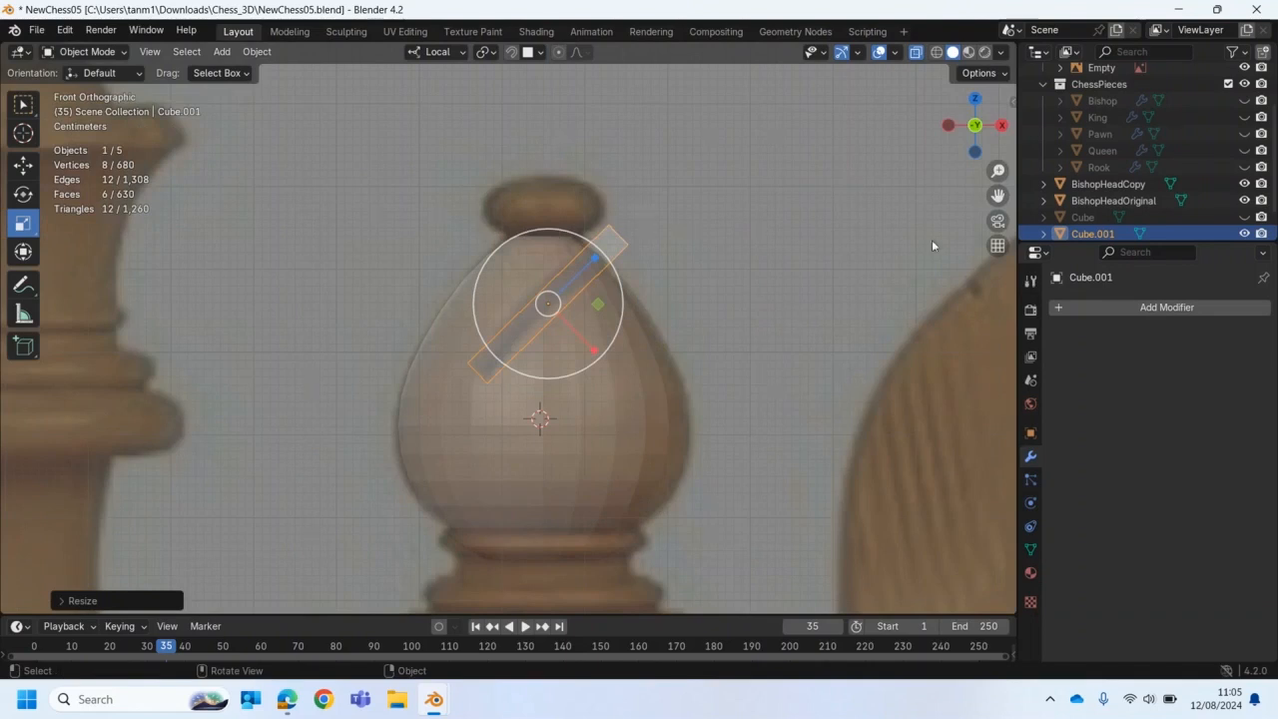
pyautogui.click(1082, 219)
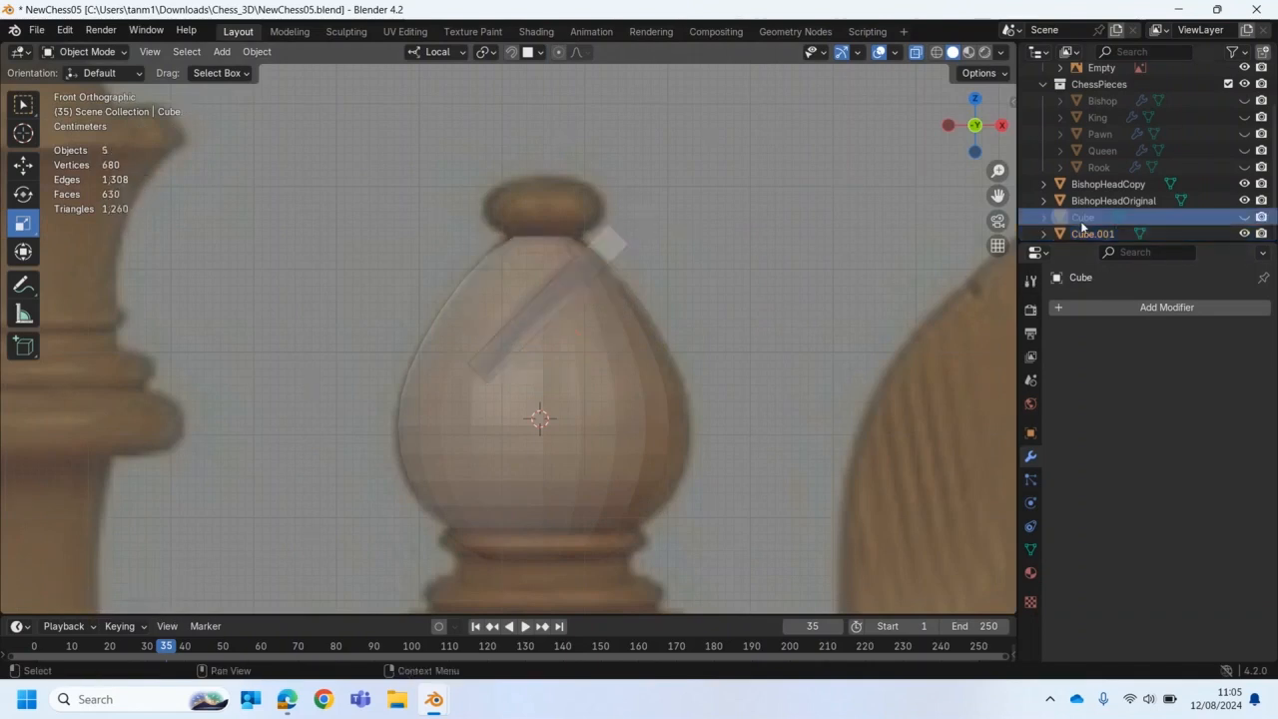
pyautogui.press('x')
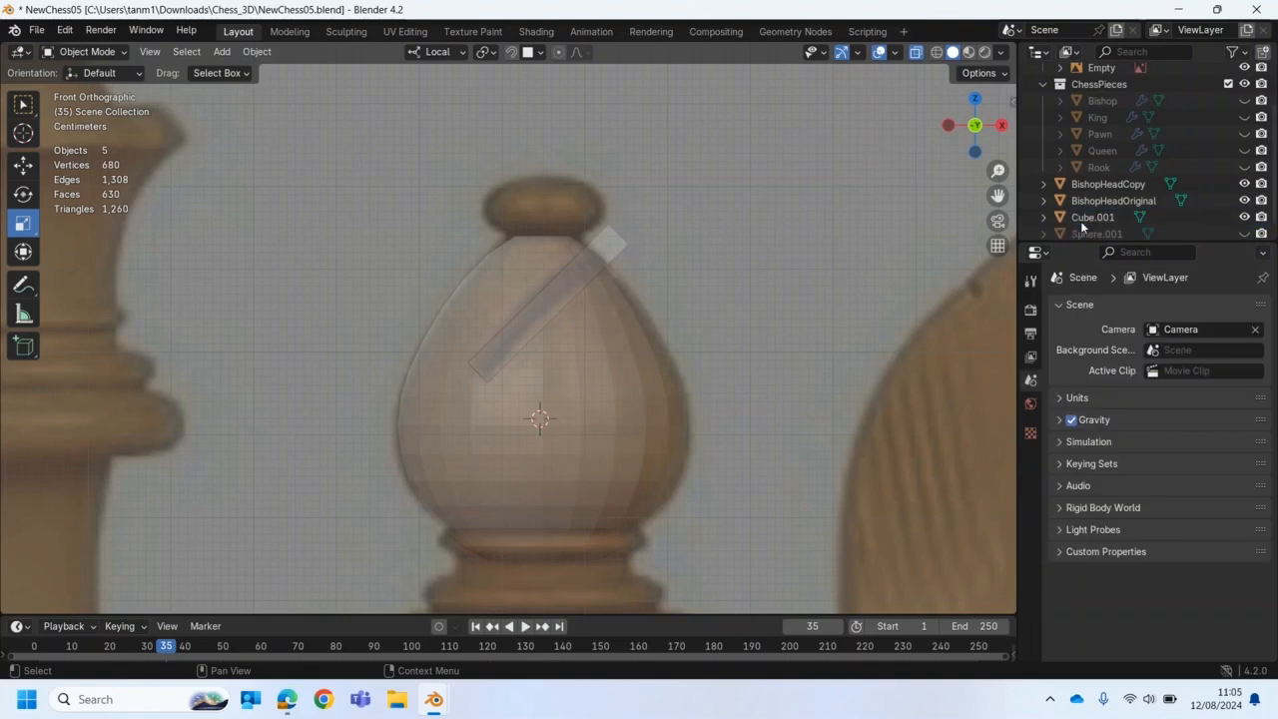
# Step: Set the viewport display of the tilted bar, Cube.001, to Wire
pyautogui.click(1080, 221)
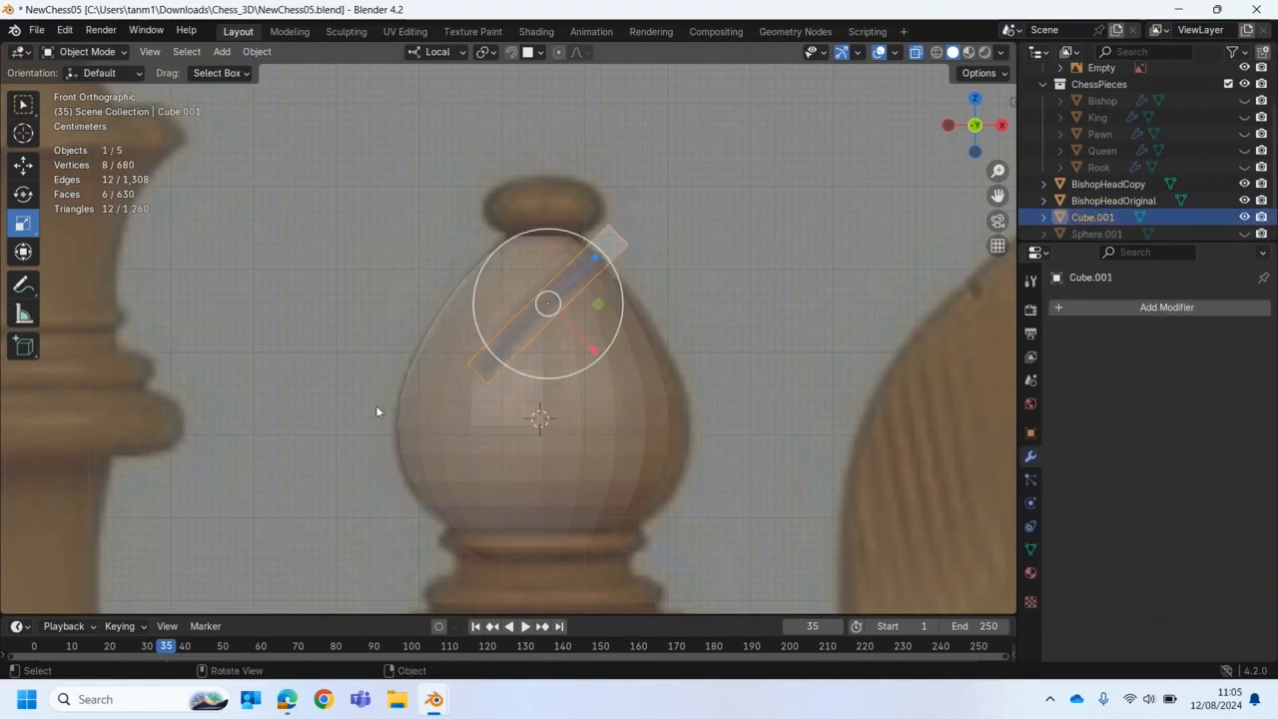
pyautogui.click(1030, 432)
pyautogui.scroll(-3, 1094, 481)
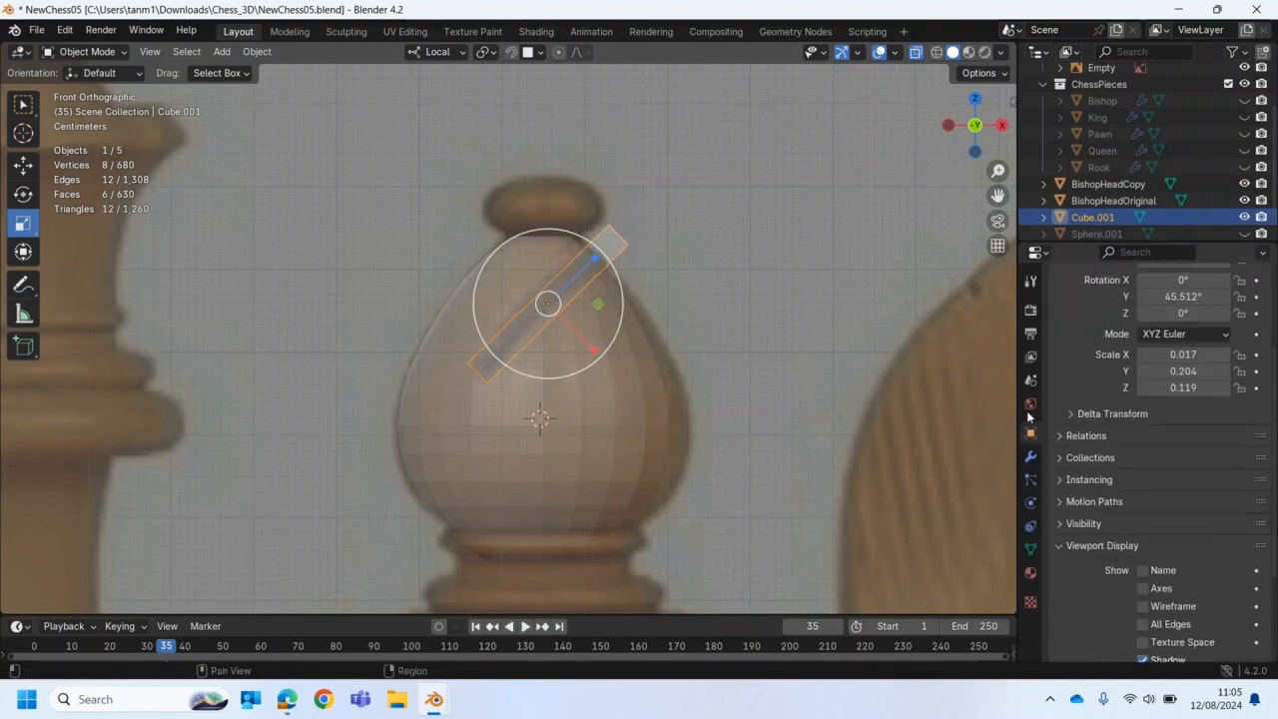
pyautogui.scroll(-1, 1208, 555)
pyautogui.scroll(-3, 1208, 555)
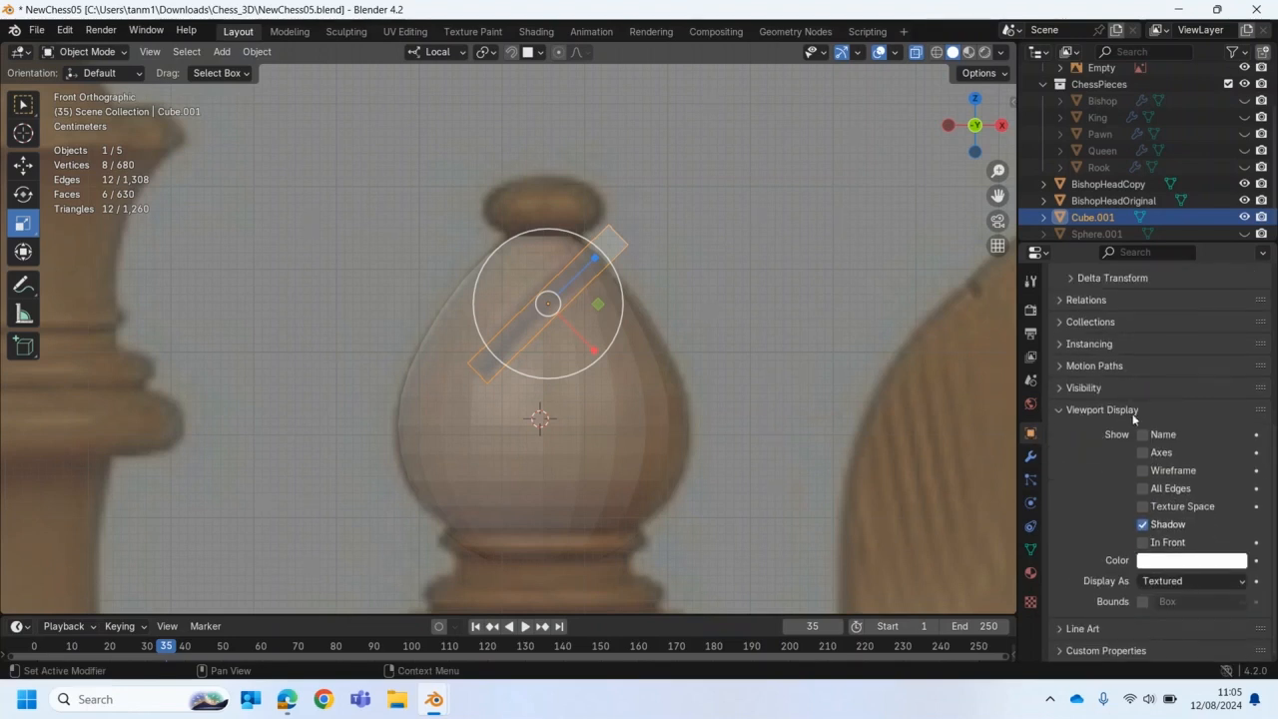
pyautogui.click(1191, 582)
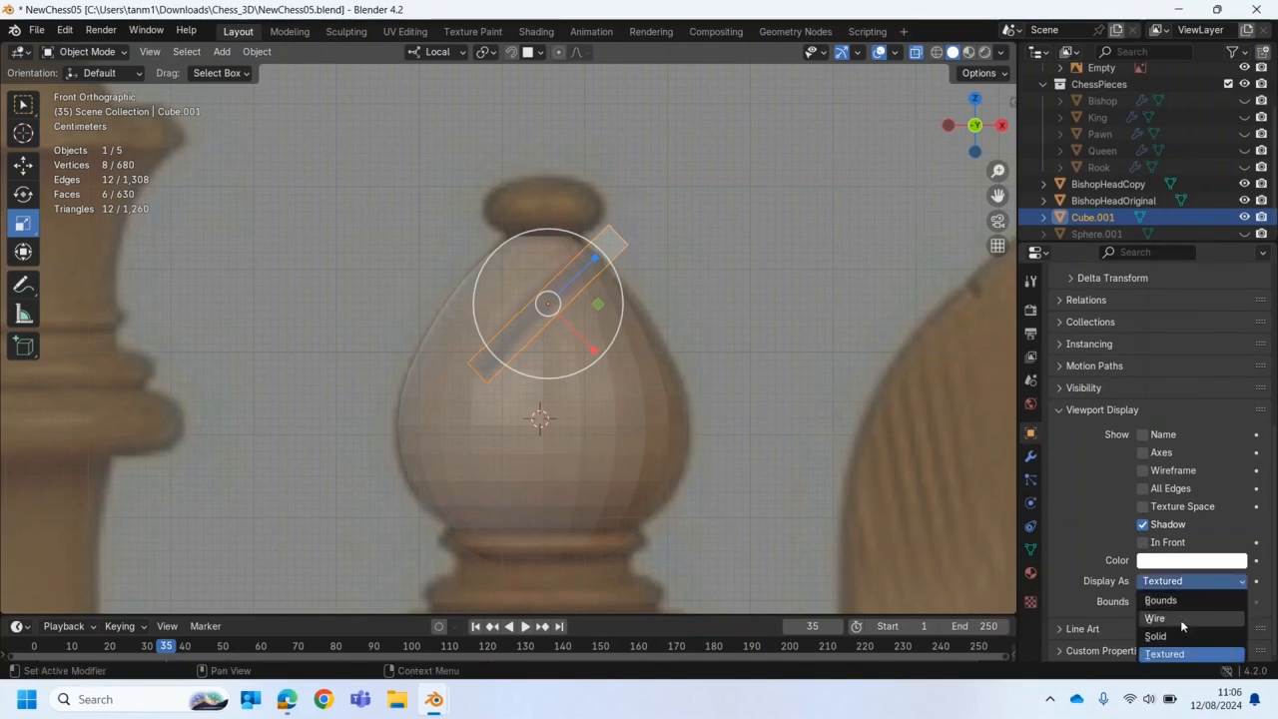
pyautogui.click(1182, 619)
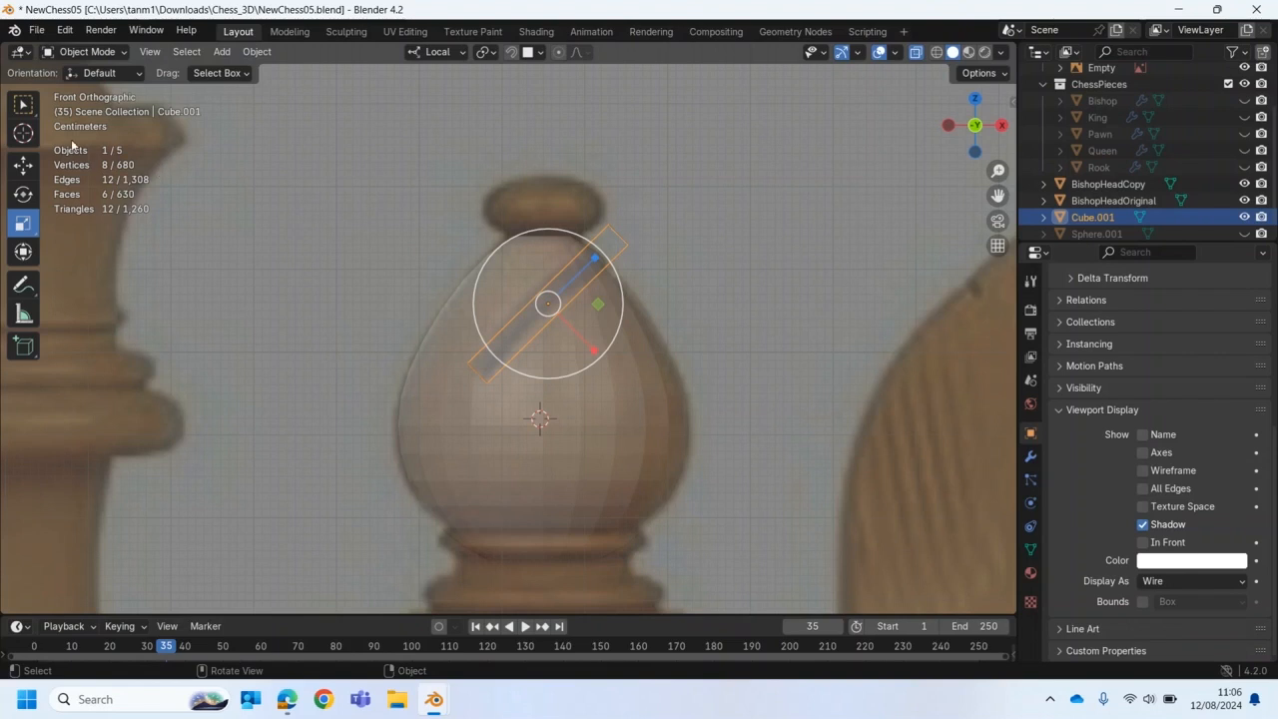
# Step: Switch to the selection tool, deselect the bar and hide BishopHeadOriginal in the viewport
pyautogui.click(23, 104)
pyautogui.click(262, 219)
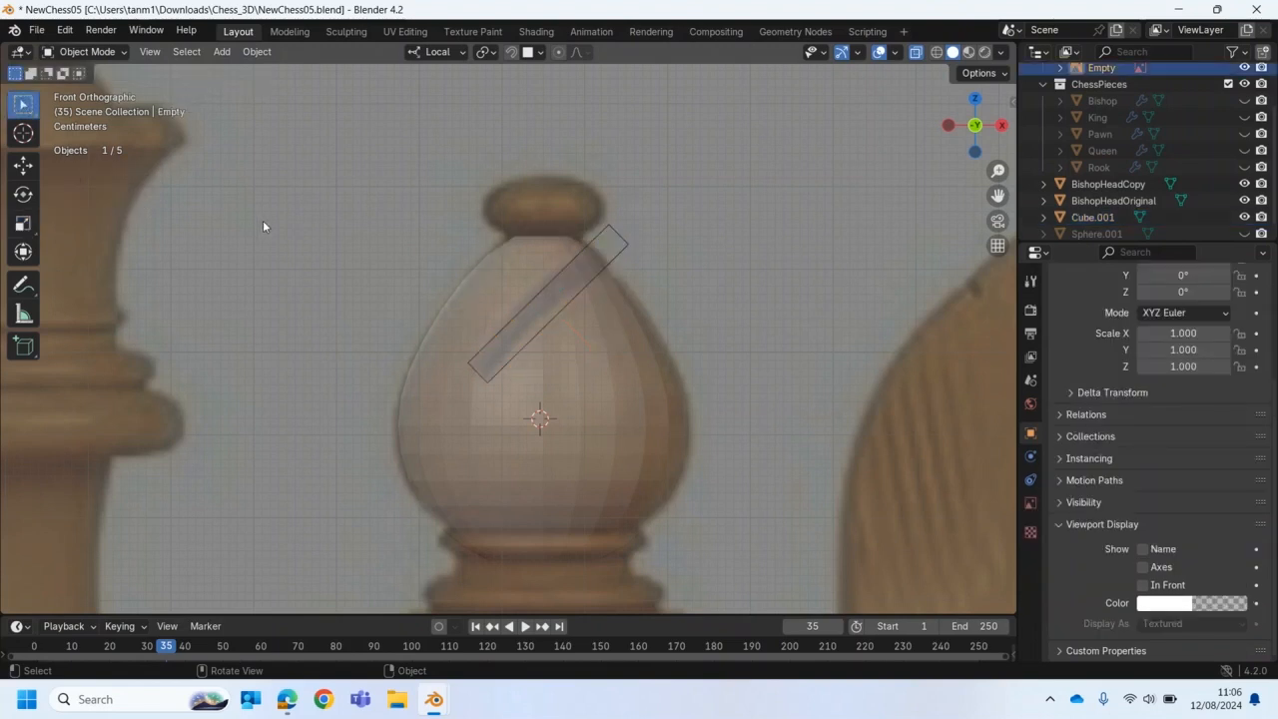
pyautogui.click(1244, 199)
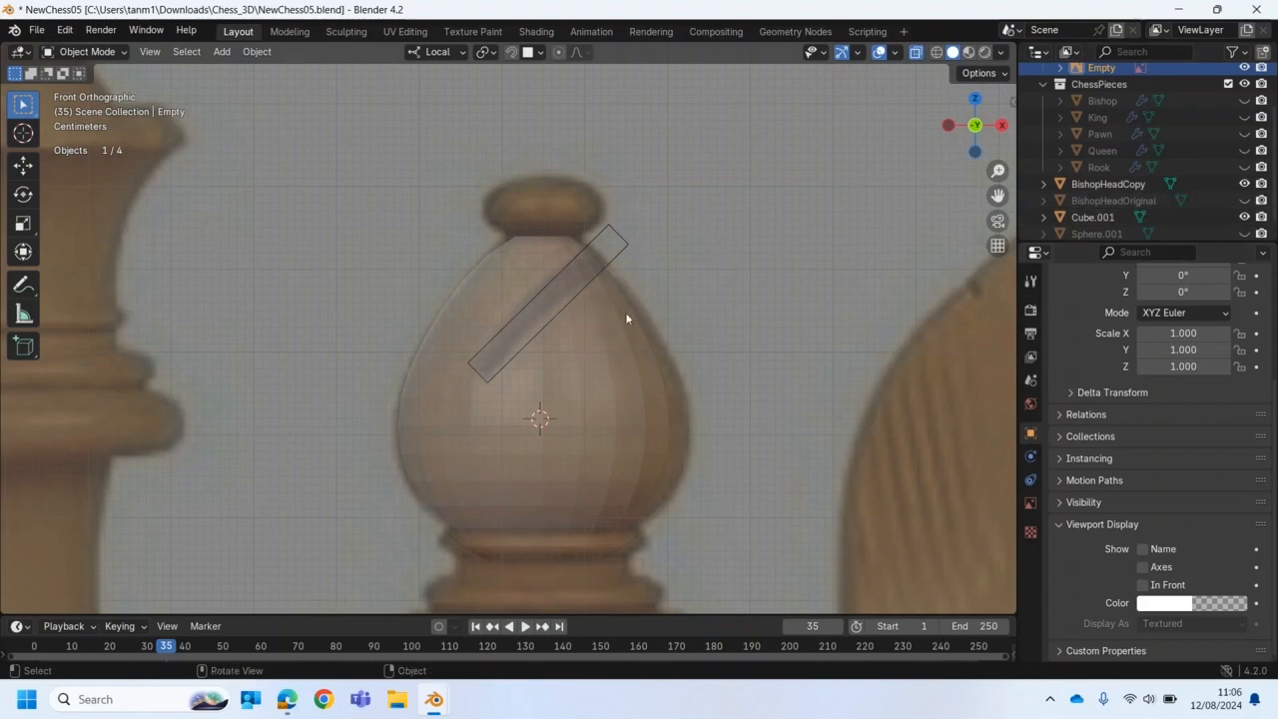
# Step: Add a Boolean modifier in Difference mode to BishopHeadCopy, with the wireframe bar Cube.001 as the cutting object
pyautogui.click(474, 286)
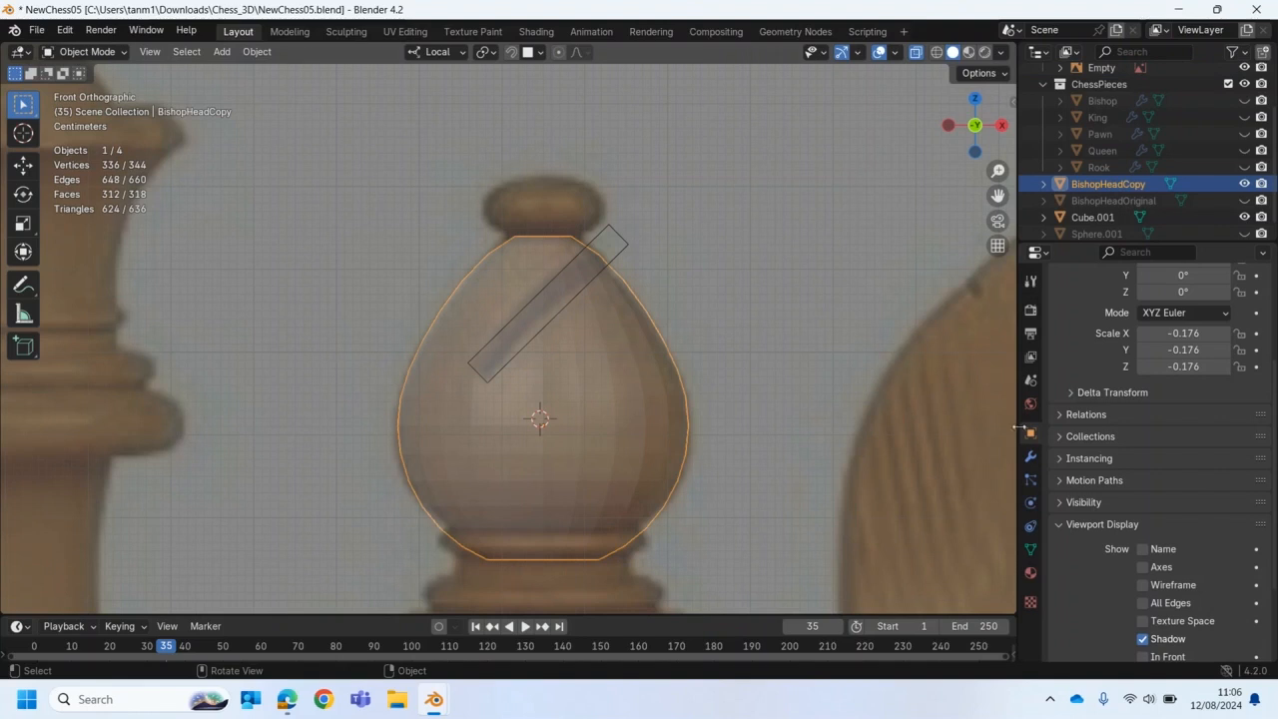
pyautogui.click(1030, 459)
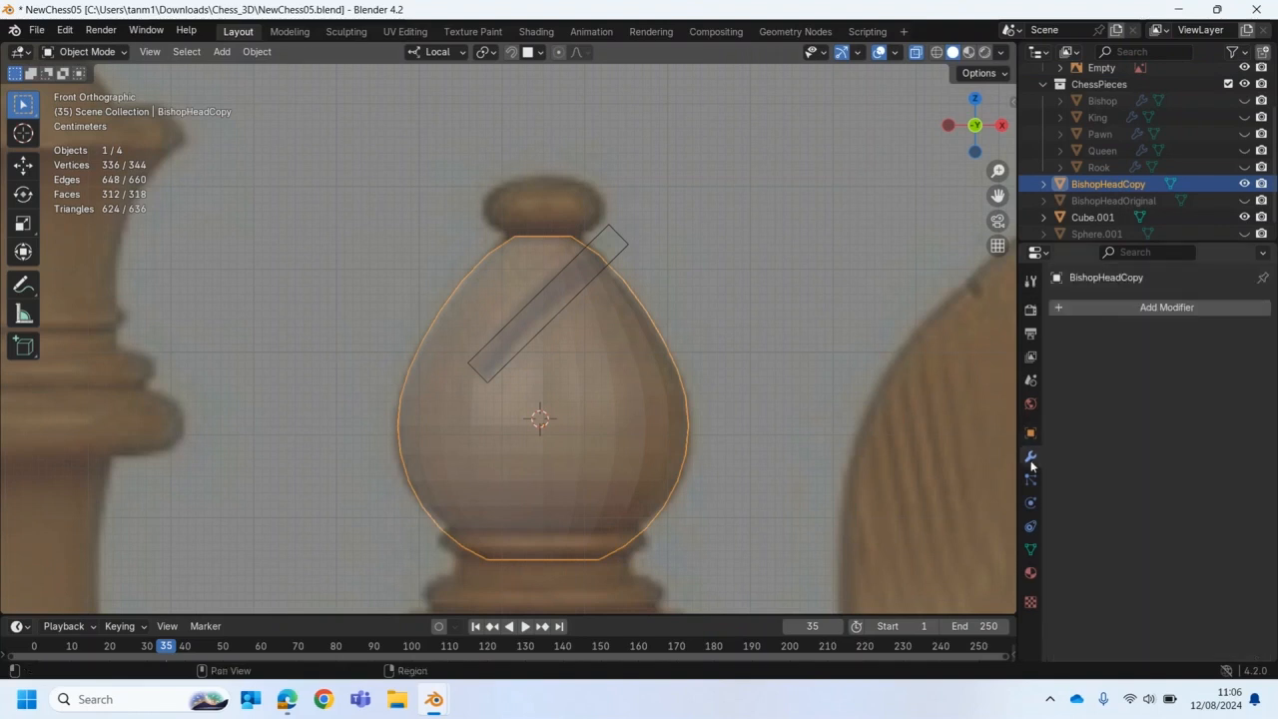
pyautogui.click(1132, 309)
pyautogui.write('bool')
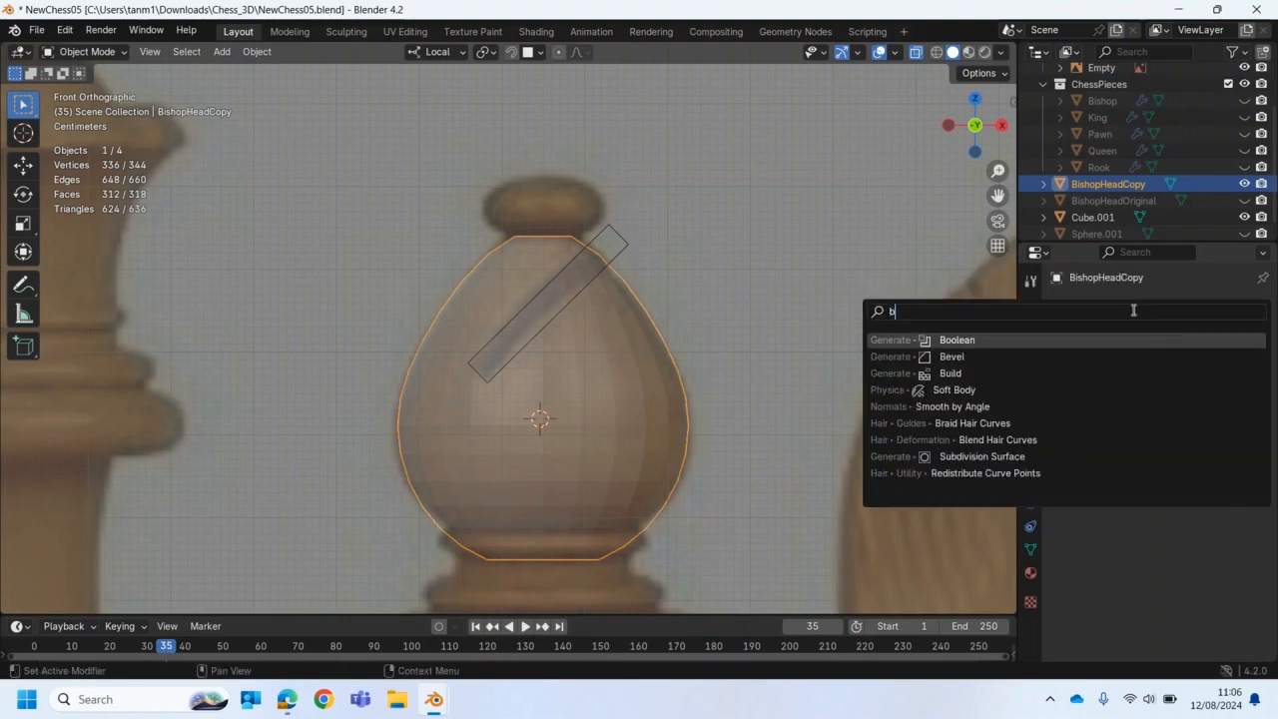
pyautogui.click(980, 339)
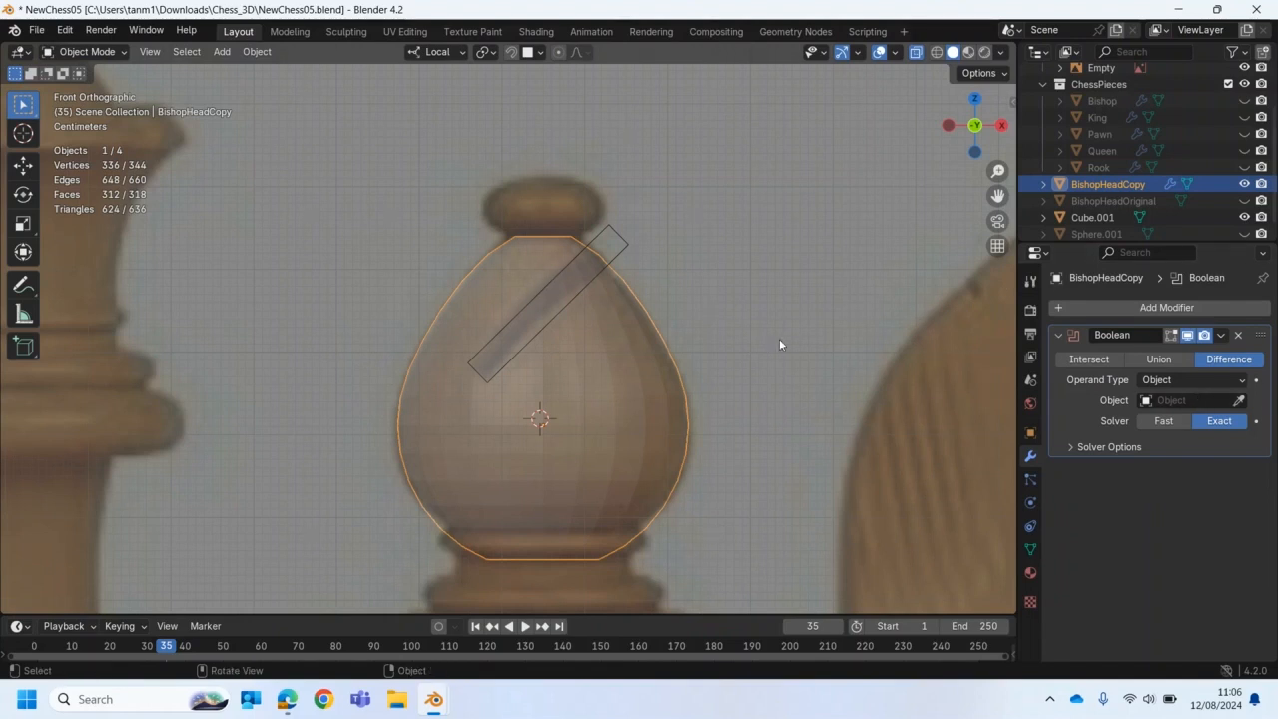
pyautogui.click(1238, 401)
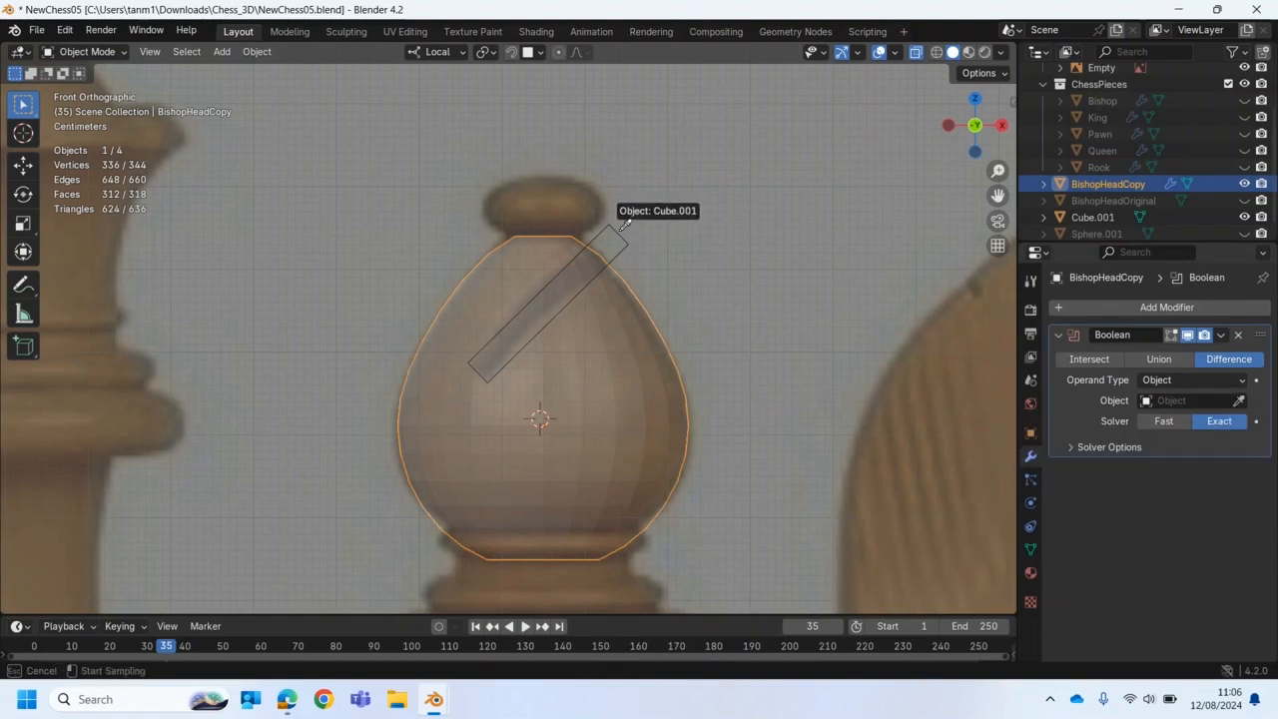
pyautogui.click(619, 229)
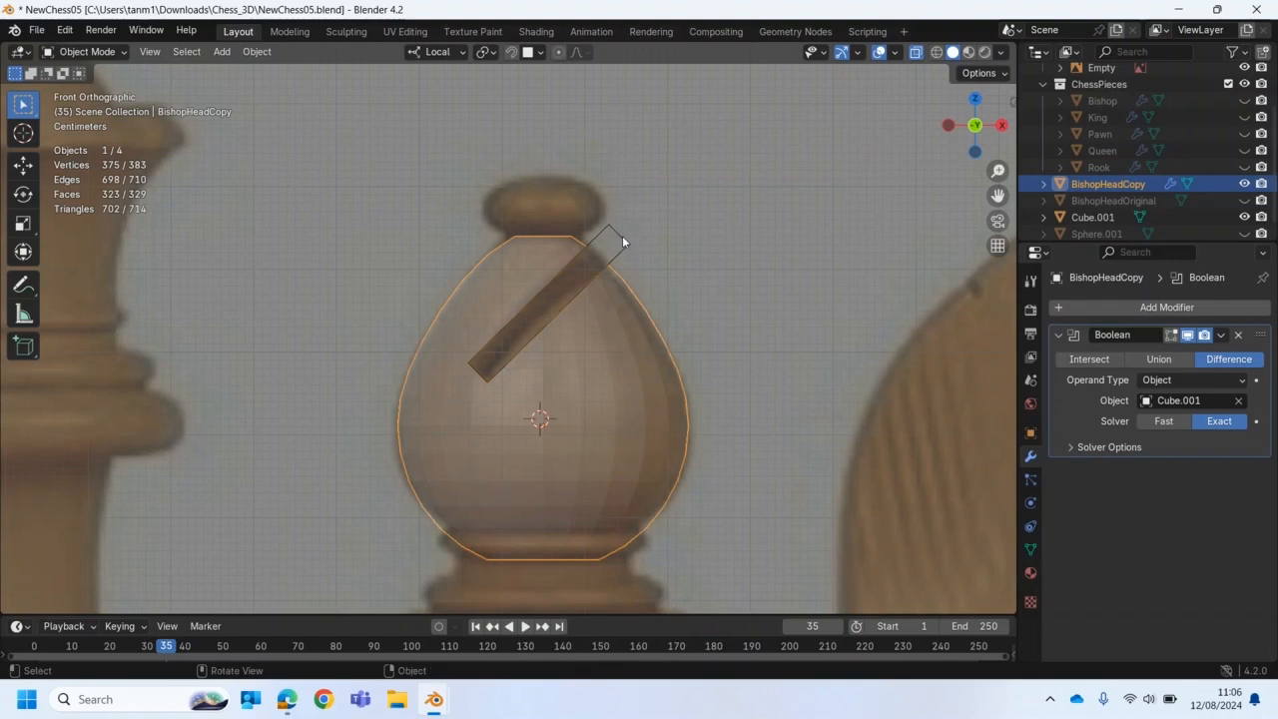
# Step: Turn off X-ray and inspect the slot cut into the head, toggling the cutter bar's visibility off and on
pyautogui.scroll(-2, 597, 388)
pyautogui.moveTo(599, 390)
pyautogui.mouseDown(button='middle')
pyautogui.moveTo(586, 439)
pyautogui.moveTo(584, 410)
pyautogui.mouseUp(button='middle')
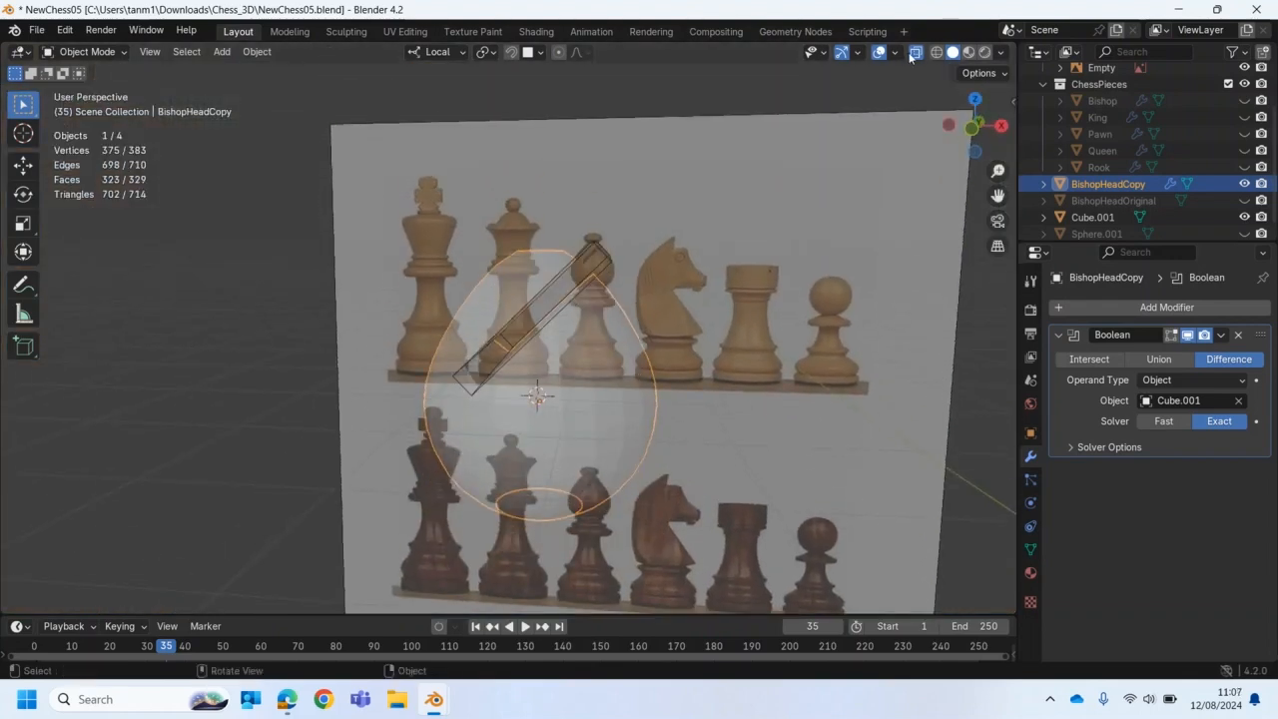
pyautogui.click(915, 55)
pyautogui.moveTo(766, 257); pyautogui.dragTo(747, 284, button='middle')
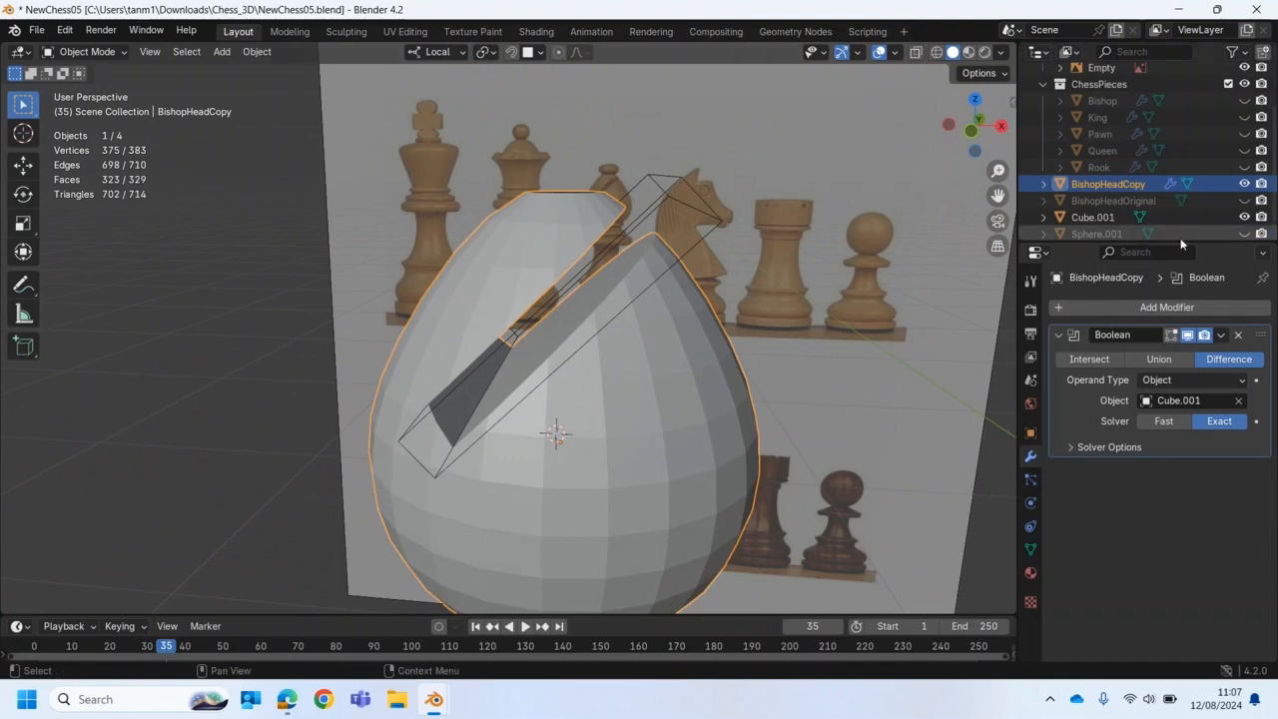
pyautogui.click(1244, 216)
pyautogui.click(1244, 217)
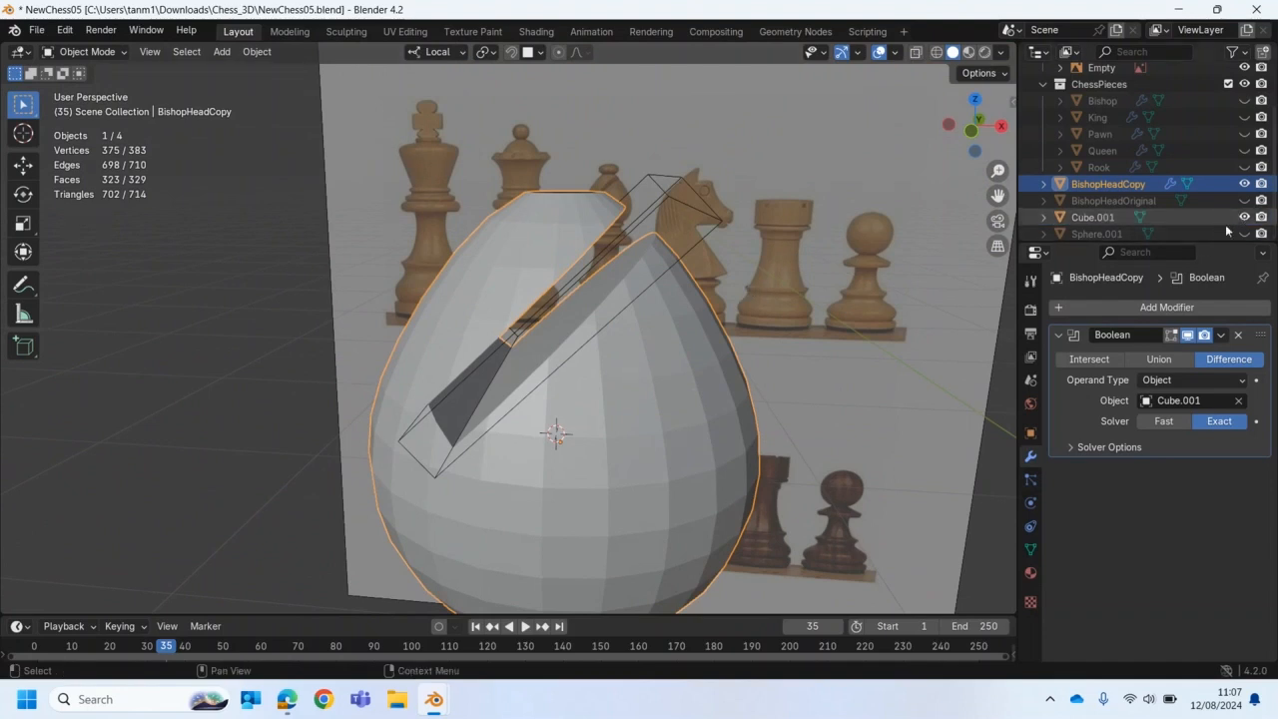
pyautogui.moveTo(897, 354); pyautogui.dragTo(789, 394, button='middle')
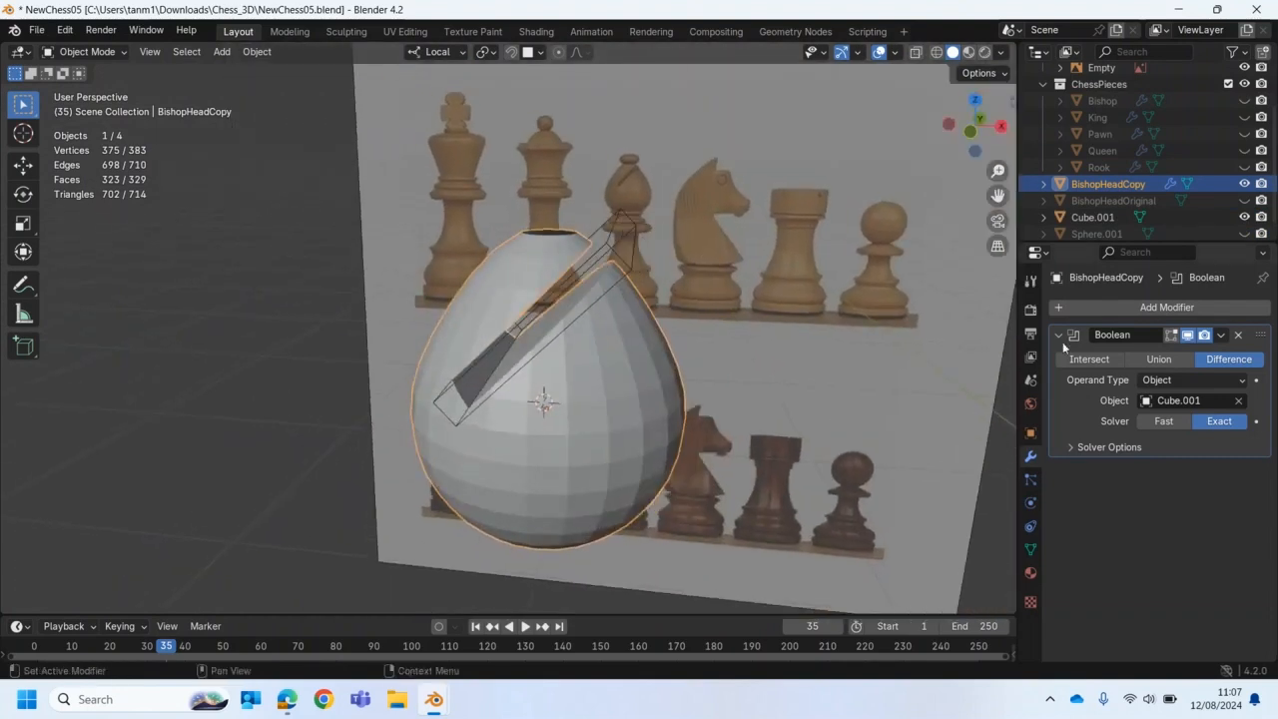
pyautogui.moveTo(856, 425); pyautogui.dragTo(749, 374, button='middle')
# Step: Select the cutter bar, try moving it through the head to shift the Boolean cut, and undo the move
pyautogui.click(607, 269)
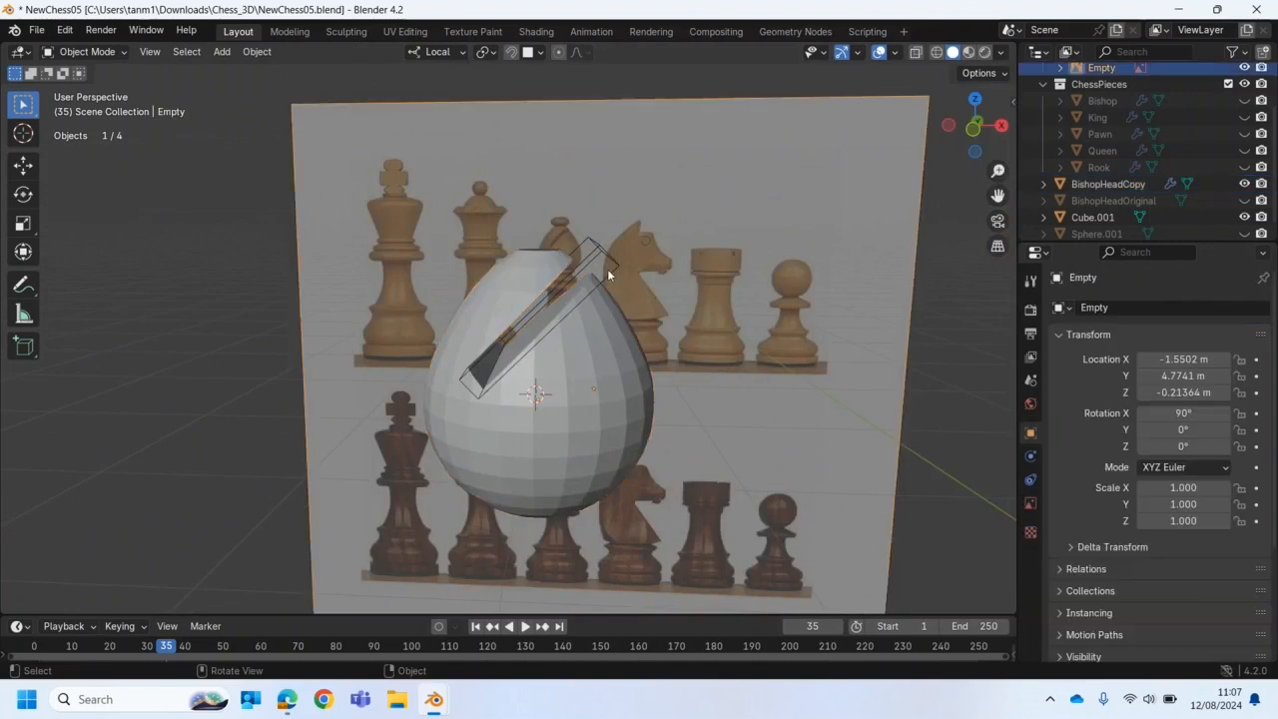
pyautogui.click(611, 267)
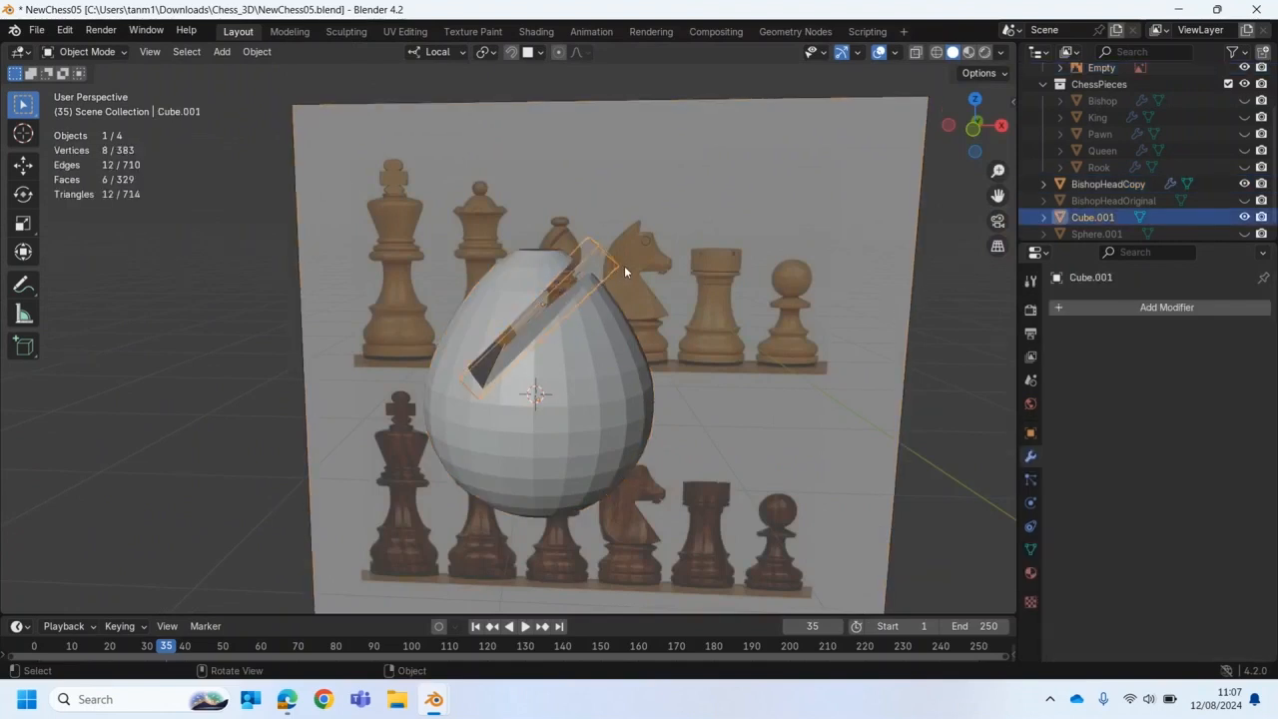
pyautogui.hotkey('shift', 'space')
pyautogui.press('g')
pyautogui.moveTo(584, 345); pyautogui.dragTo(629, 392)
pyautogui.moveTo(628, 391); pyautogui.dragTo(599, 419, button='middle')
pyautogui.moveTo(632, 383); pyautogui.dragTo(518, 422)
pyautogui.moveTo(518, 422); pyautogui.dragTo(648, 391, button='middle')
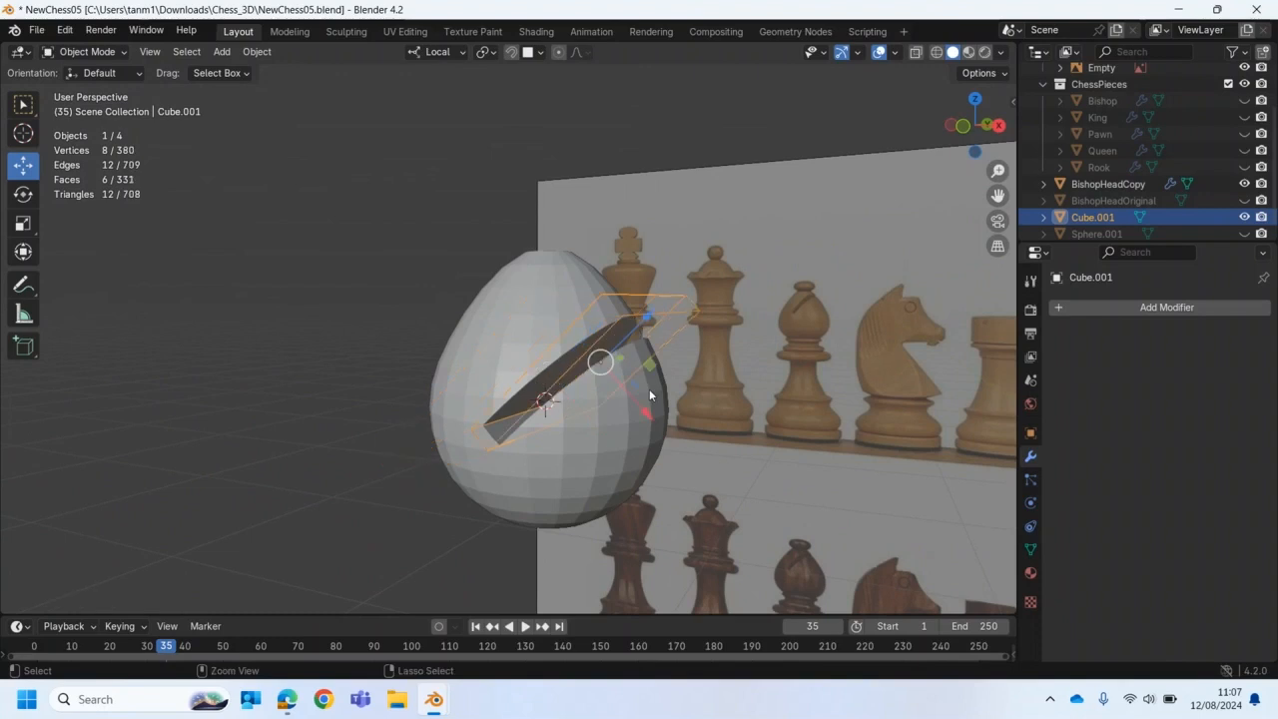
pyautogui.hotkey('ctrl', 'z')
# Step: In the front view, scale the cutter bar slightly thinner along its local X axis to narrow the slot
pyautogui.moveTo(691, 429); pyautogui.dragTo(737, 442, button='middle')
pyautogui.scroll(2, 736, 441)
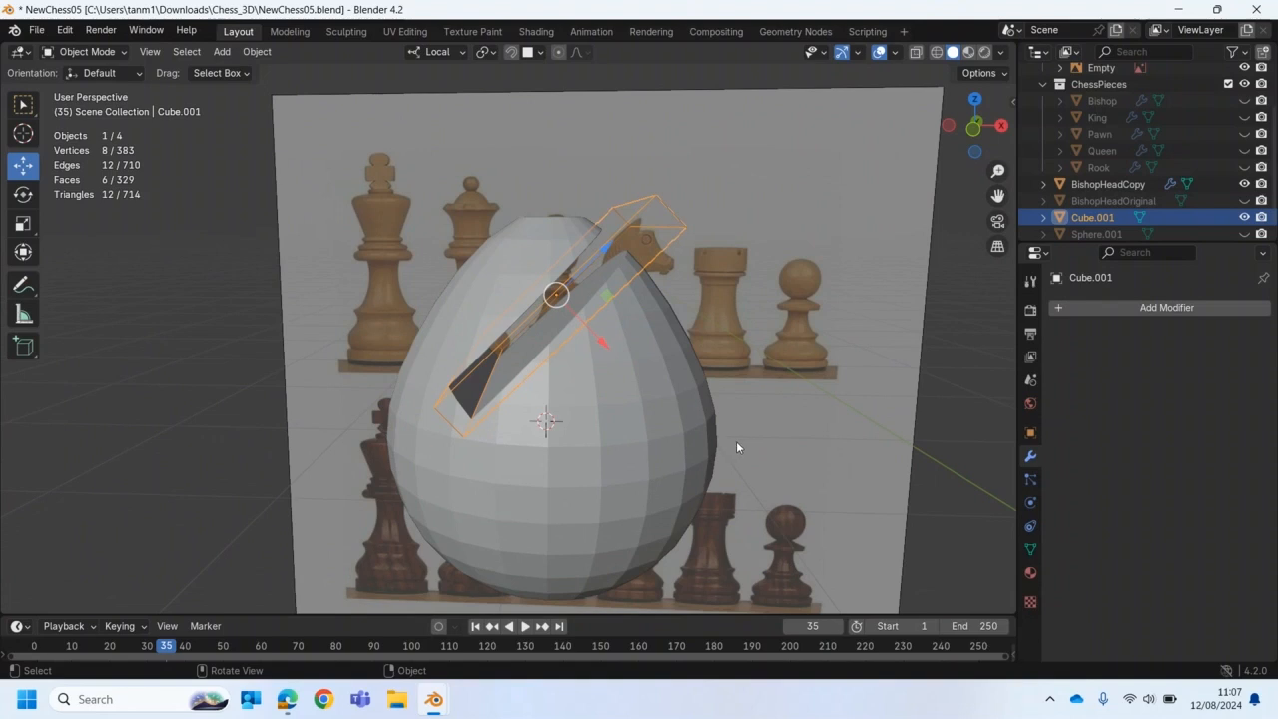
pyautogui.press('KP_1')
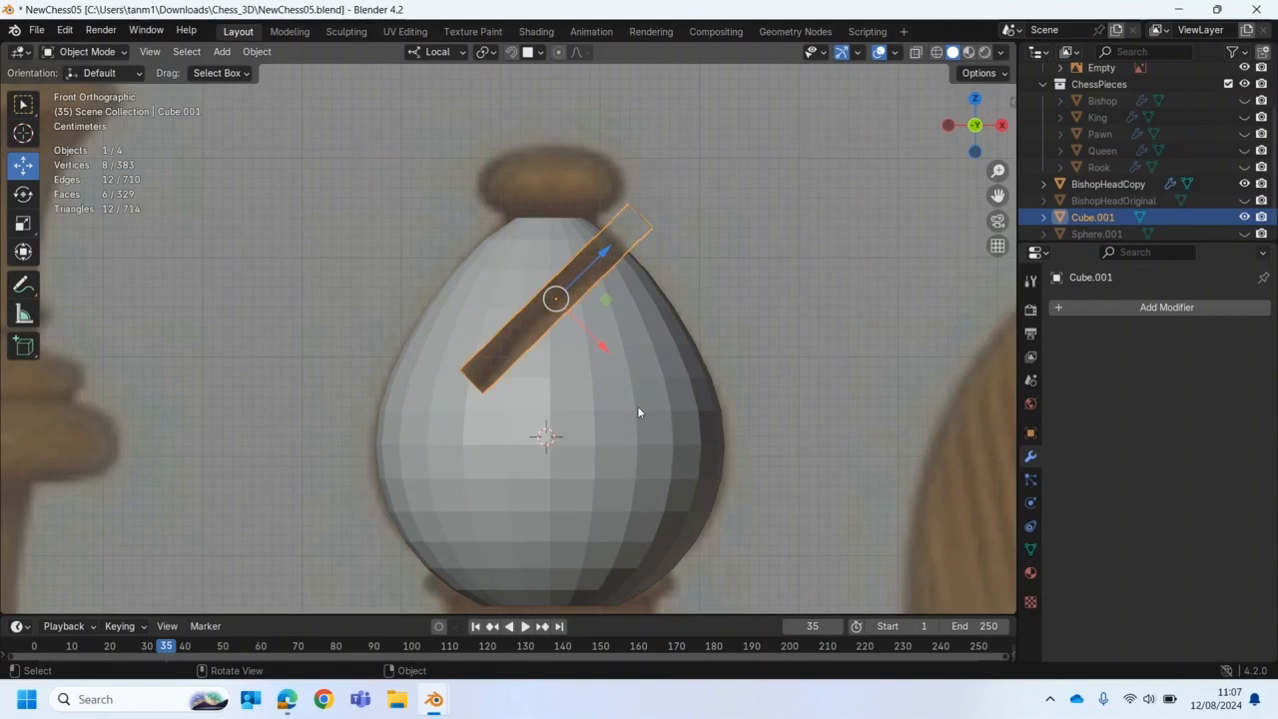
pyautogui.scroll(1, 637, 411)
pyautogui.press('s')
pyautogui.moveTo(610, 341)
pyautogui.mouseDown()
pyautogui.moveTo(596, 328)
pyautogui.moveTo(621, 357)
pyautogui.moveTo(597, 324)
pyautogui.moveTo(604, 334)
pyautogui.mouseUp()
pyautogui.moveTo(701, 427); pyautogui.dragTo(671, 457, button='middle')
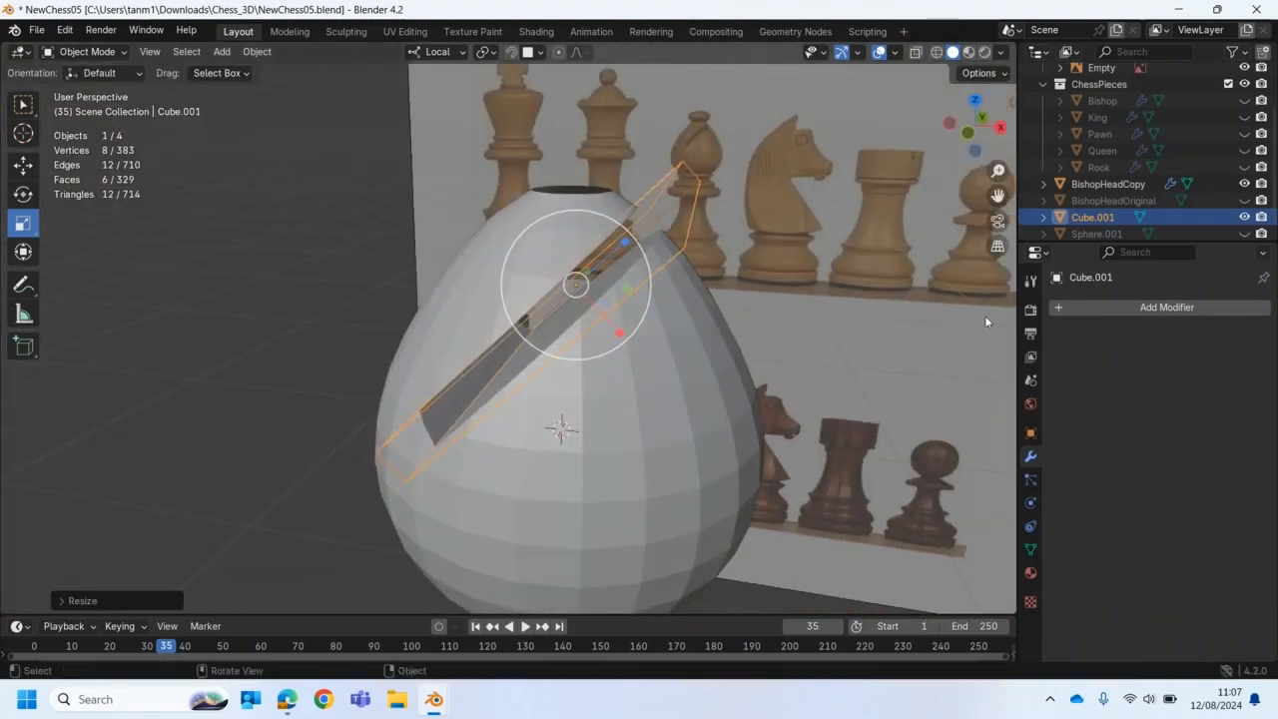
# Step: Apply the Boolean modifier on BishopHeadCopy and hide the cutter Cube.001
pyautogui.click(478, 291)
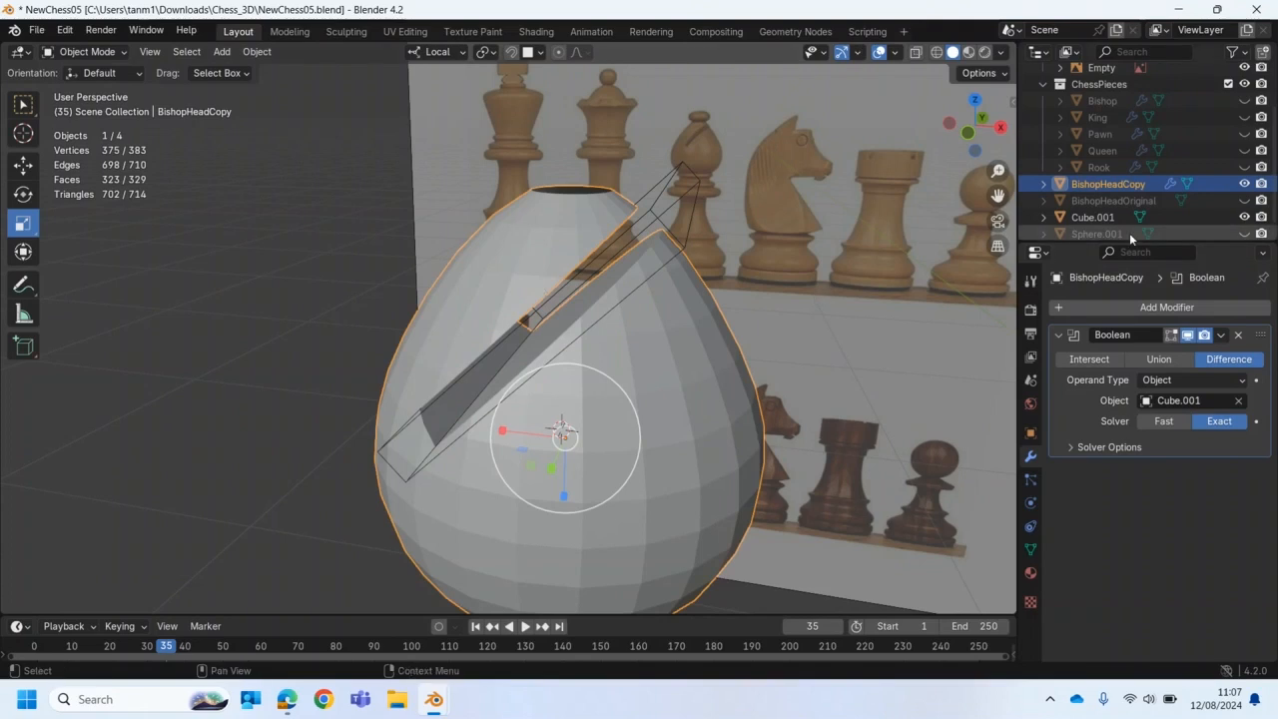
pyautogui.click(1220, 335)
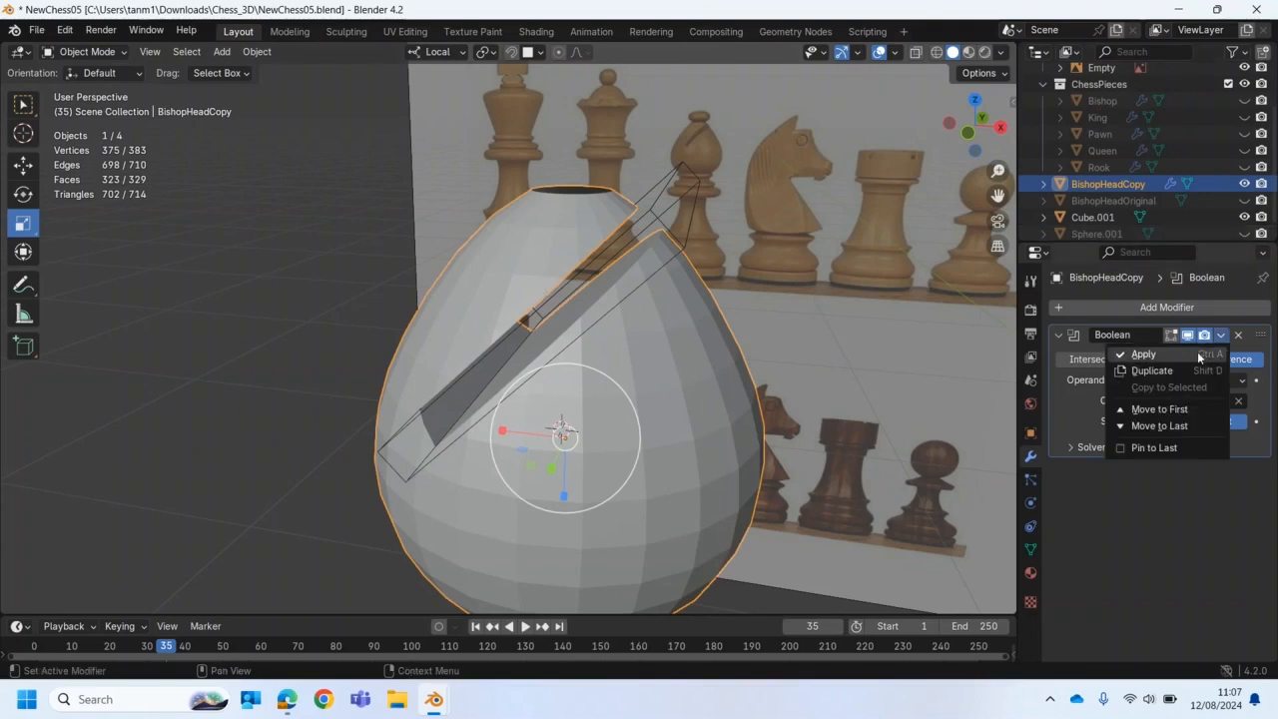
pyautogui.click(1193, 350)
pyautogui.click(1244, 216)
# Step: Examine the slot's cut faces on the head in Edit Mode, clear the selection and return to Object Mode
pyautogui.moveTo(610, 385); pyautogui.dragTo(514, 435, button='middle')
pyautogui.click(71, 52)
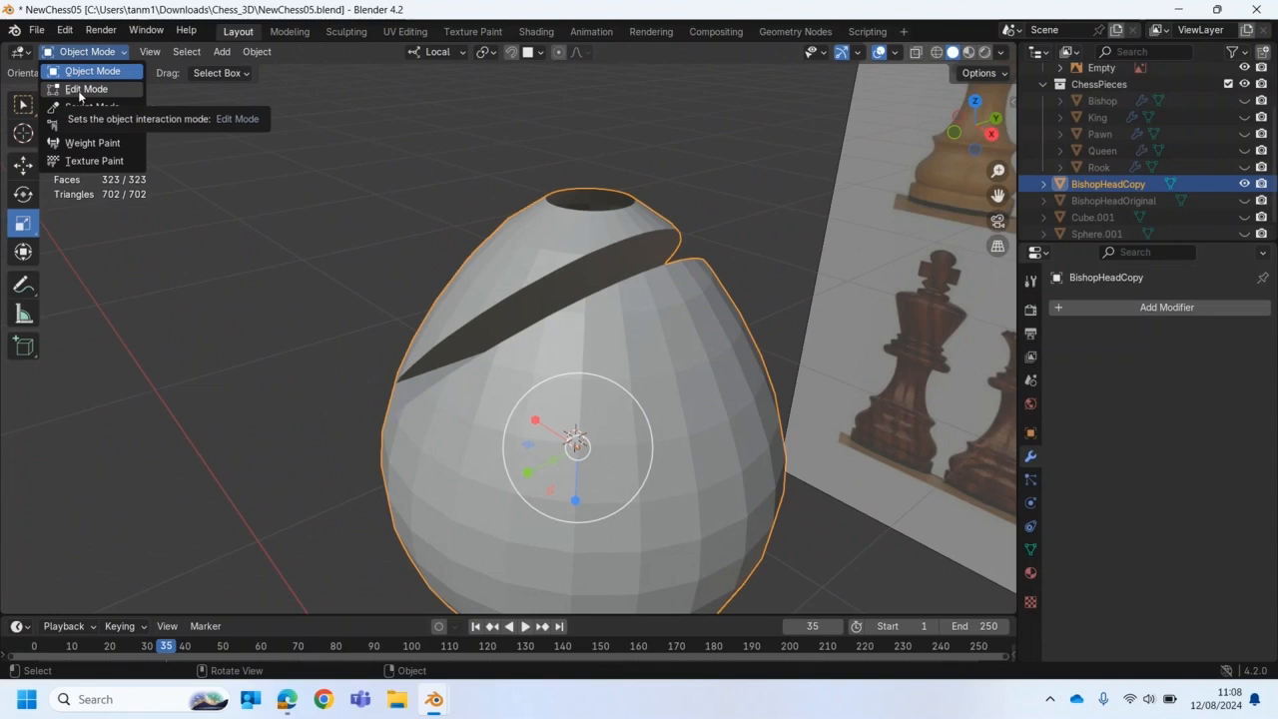
pyautogui.click(80, 91)
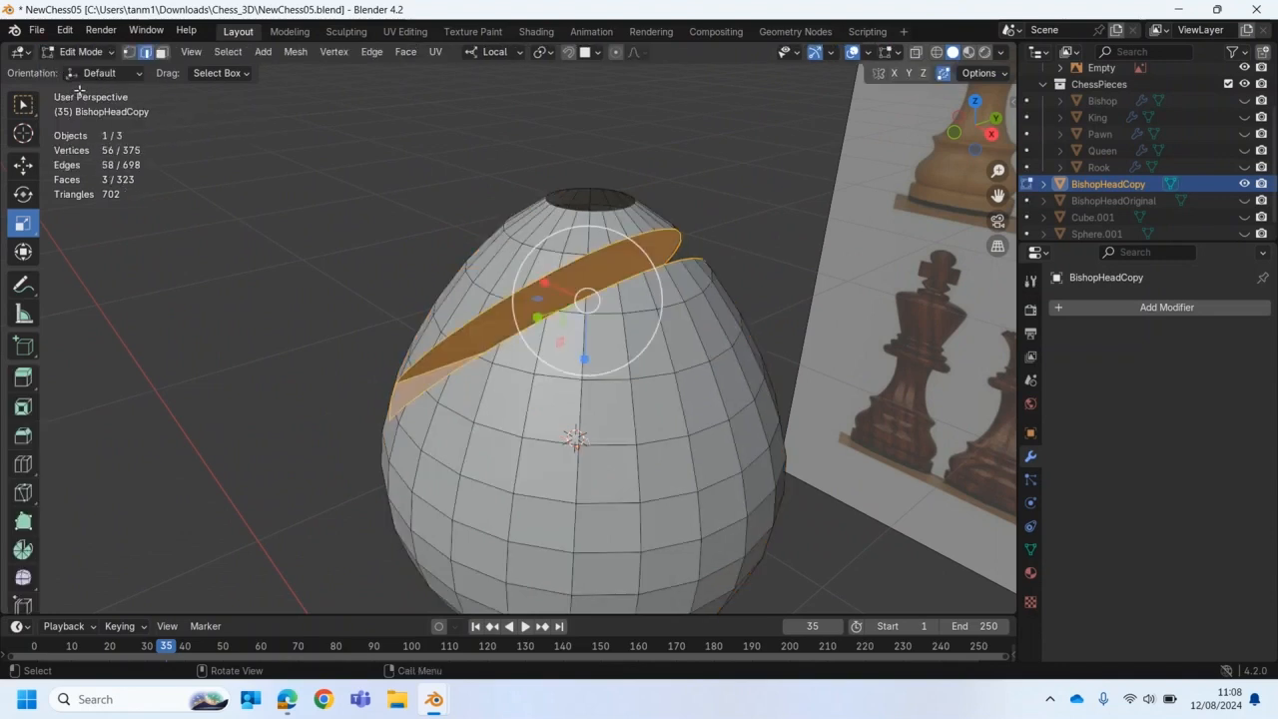
pyautogui.moveTo(599, 419); pyautogui.dragTo(564, 411, button='middle')
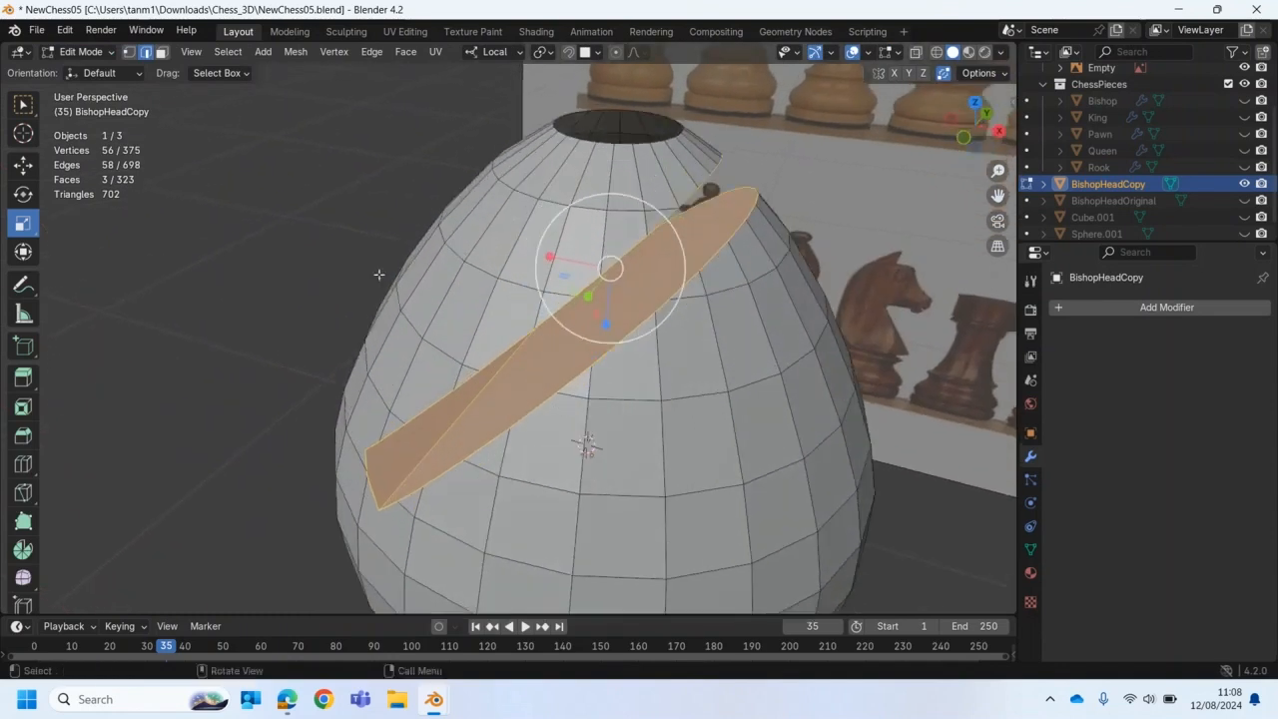
pyautogui.click(331, 238)
pyautogui.click(86, 52)
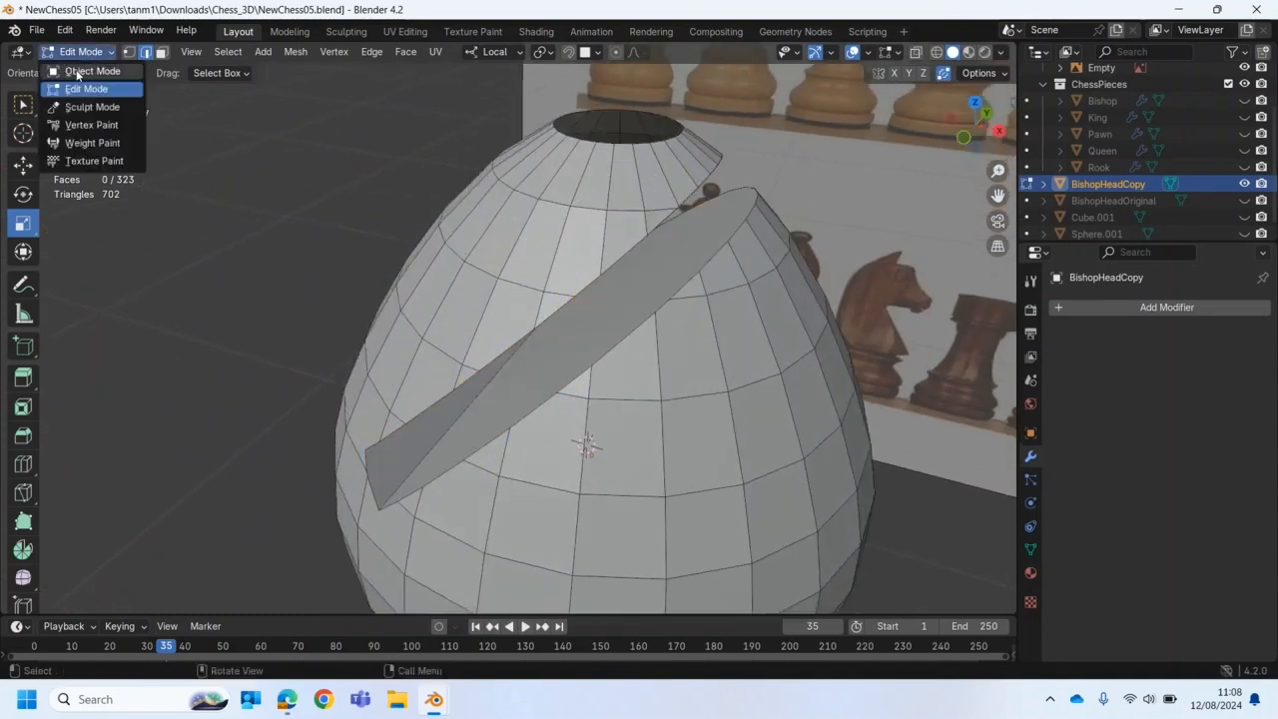
pyautogui.click(74, 67)
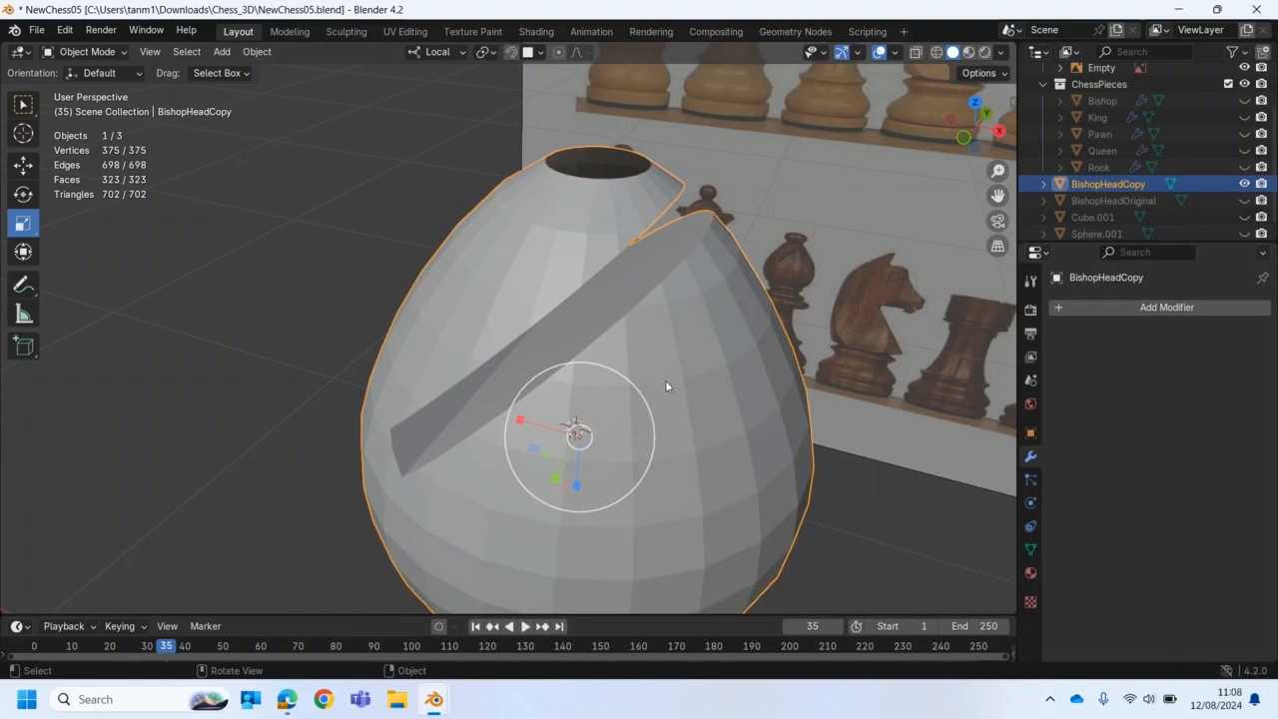
# Step: Apply Shade Smooth to BishopHeadCopy and check the shading around the slot
pyautogui.rightClick(663, 372)
pyautogui.click(620, 355)
pyautogui.moveTo(594, 395); pyautogui.dragTo(576, 361, button='middle')
# Step: Enter Edit Mode on BishopHeadCopy and select the slot's upper cut face to inspect its outline
pyautogui.click(85, 51)
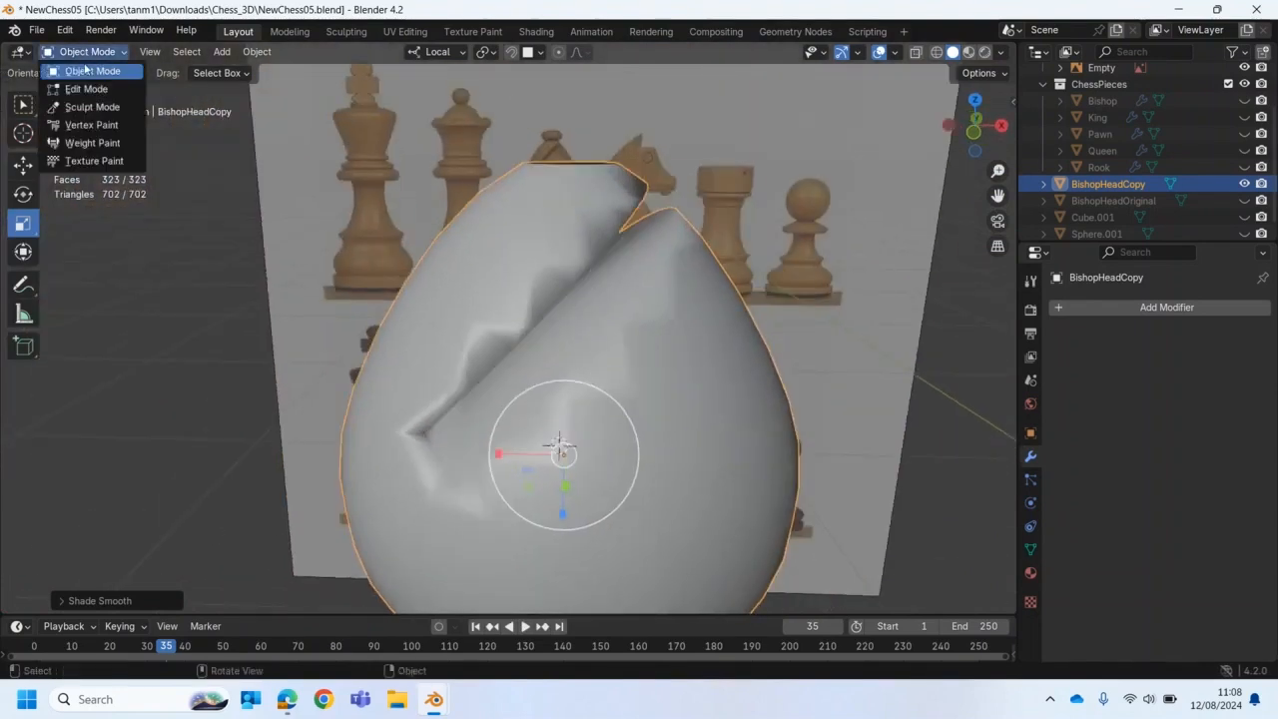
pyautogui.click(80, 76)
pyautogui.moveTo(445, 340); pyautogui.dragTo(524, 385, button='middle')
pyautogui.scroll(3, 479, 365)
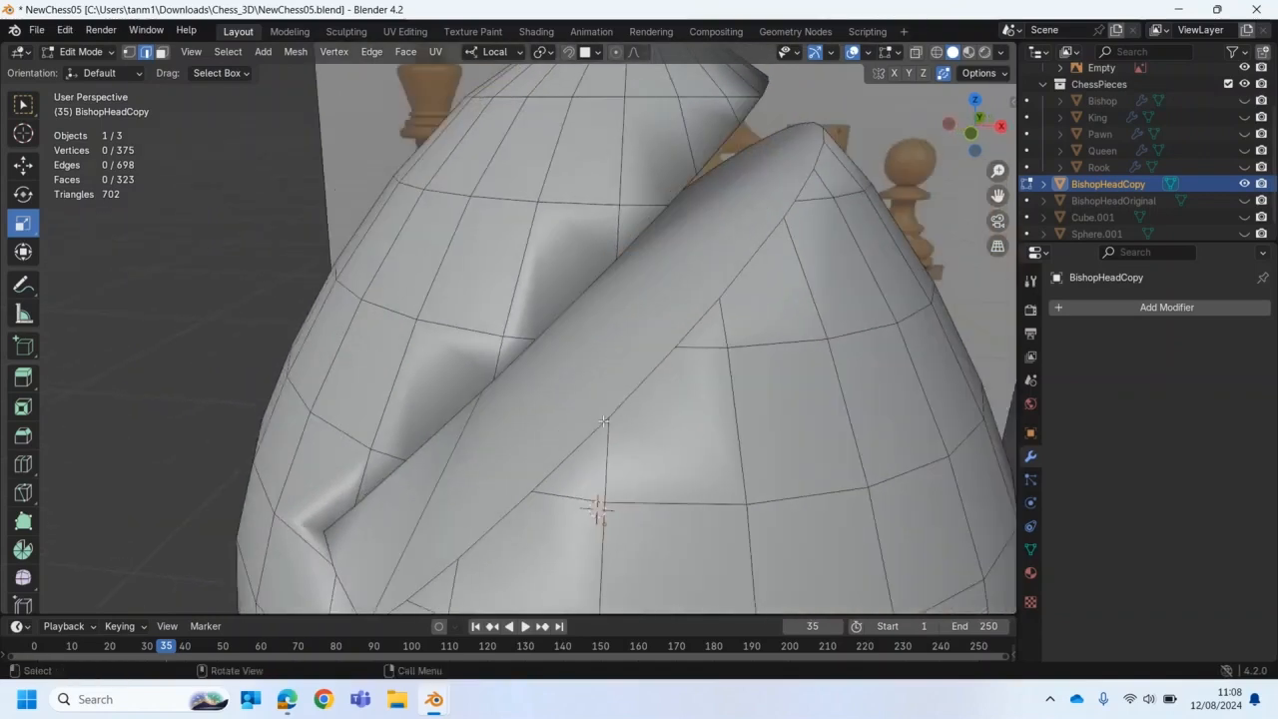
pyautogui.click(161, 52)
pyautogui.click(548, 302)
pyautogui.moveTo(548, 303); pyautogui.dragTo(579, 285, button='middle')
pyautogui.click(561, 274)
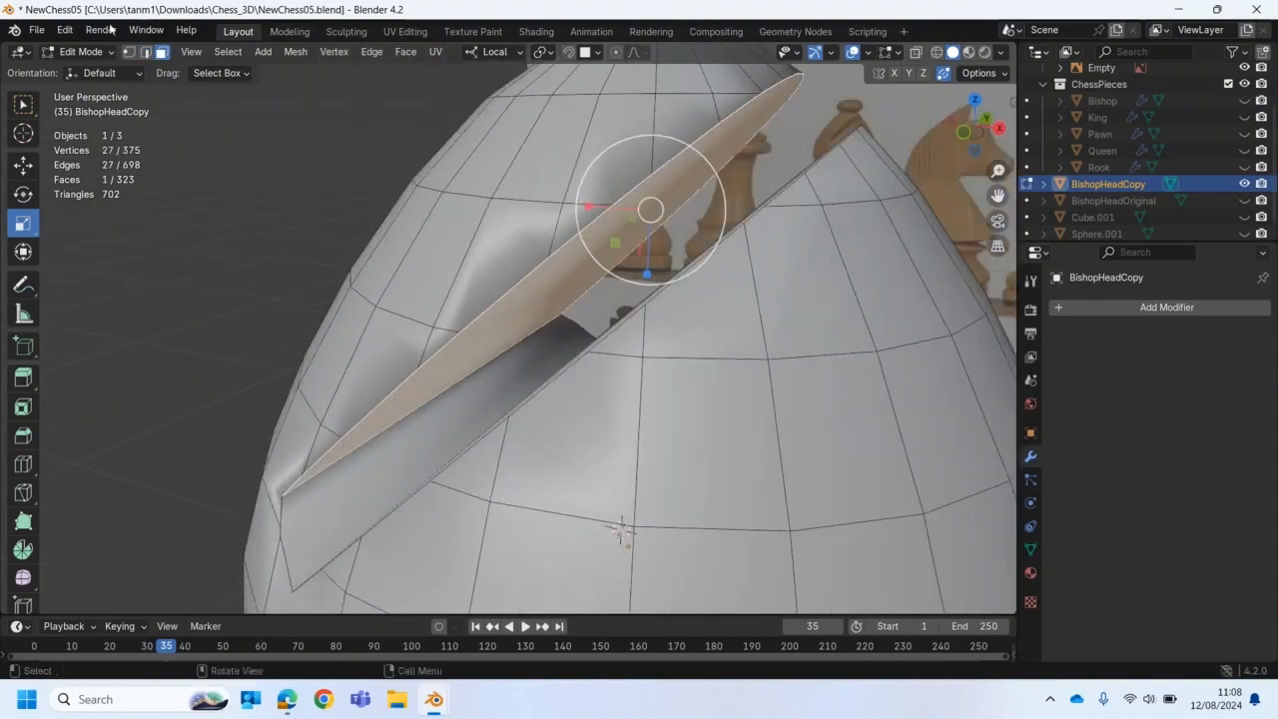
# Step: Switch to vertex selection, clear the selection and examine the vertices and edges around the slot from several angles
pyautogui.click(128, 52)
pyautogui.moveTo(534, 217); pyautogui.dragTo(781, 436, button='middle')
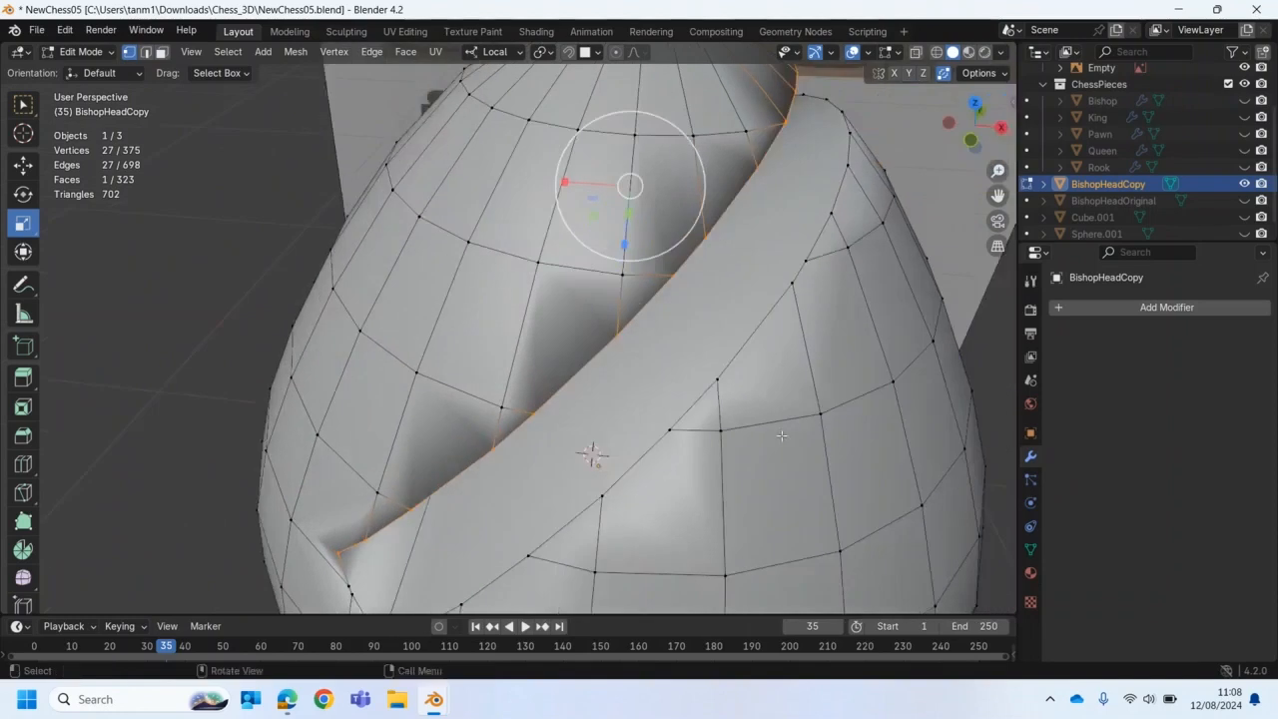
pyautogui.hotkey('alt', 'a')
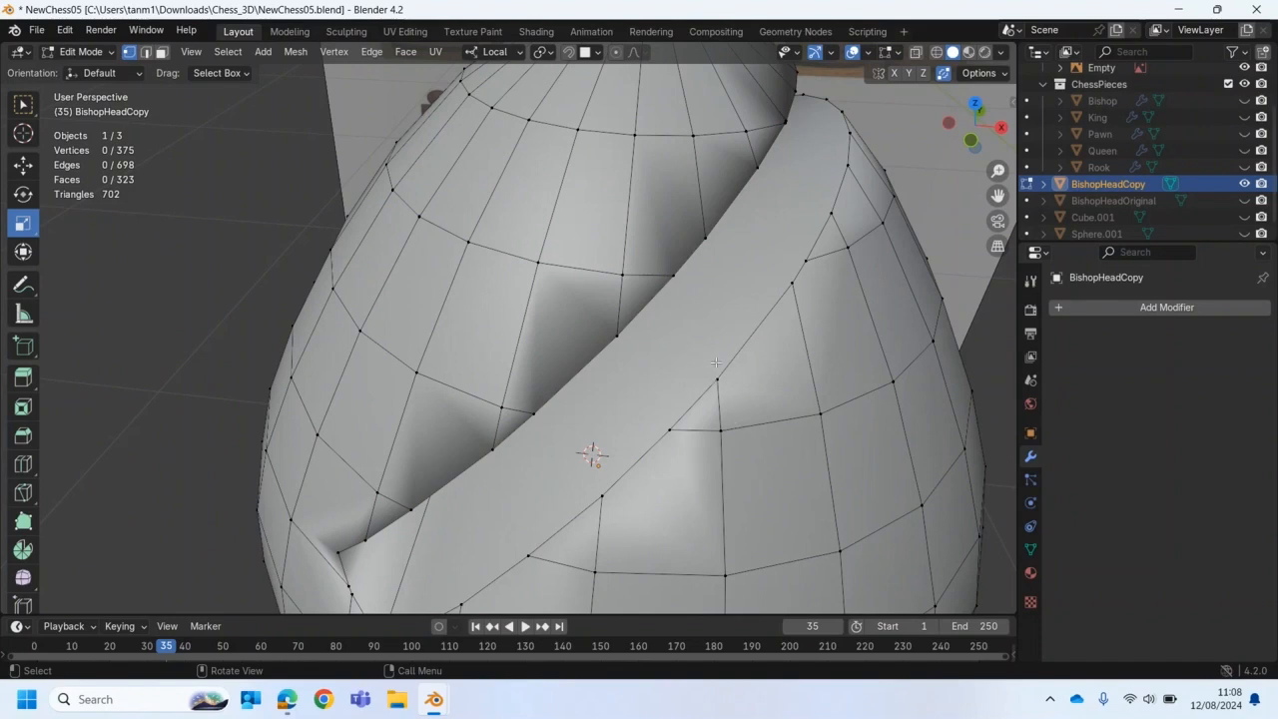
pyautogui.moveTo(686, 366); pyautogui.dragTo(411, 378, button='middle')
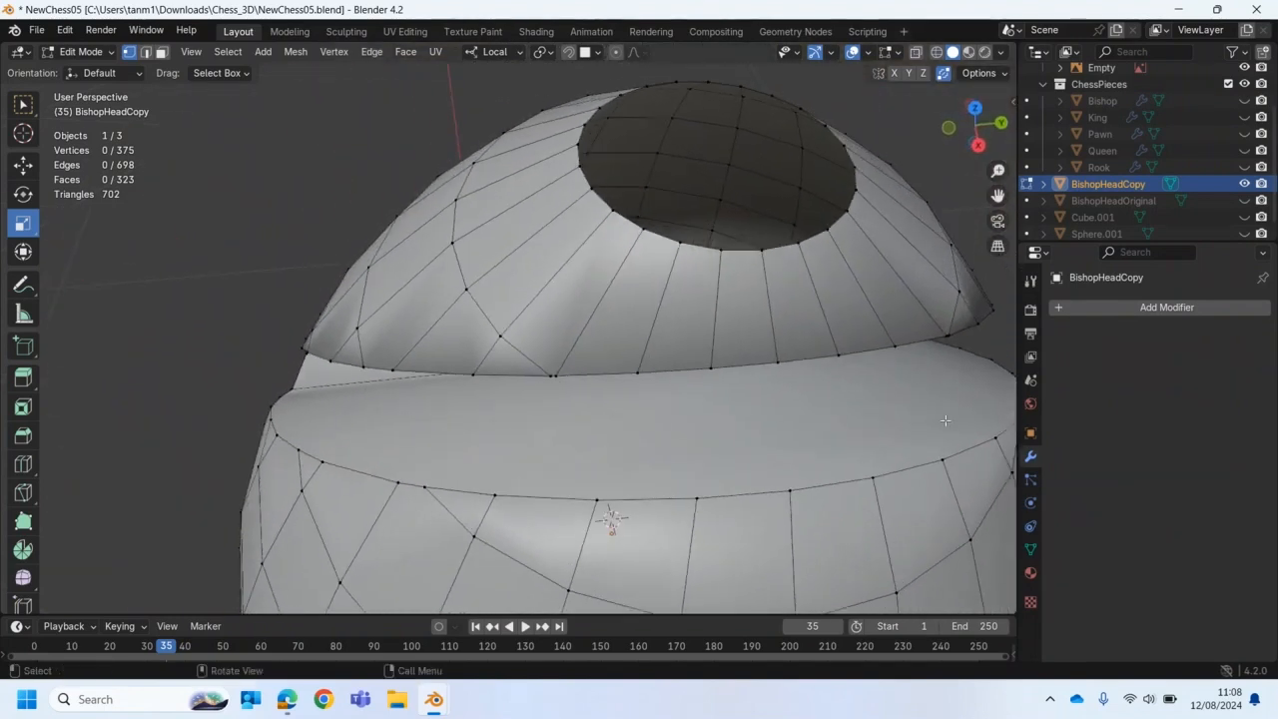
pyautogui.moveTo(653, 453); pyautogui.dragTo(737, 394, button='middle')
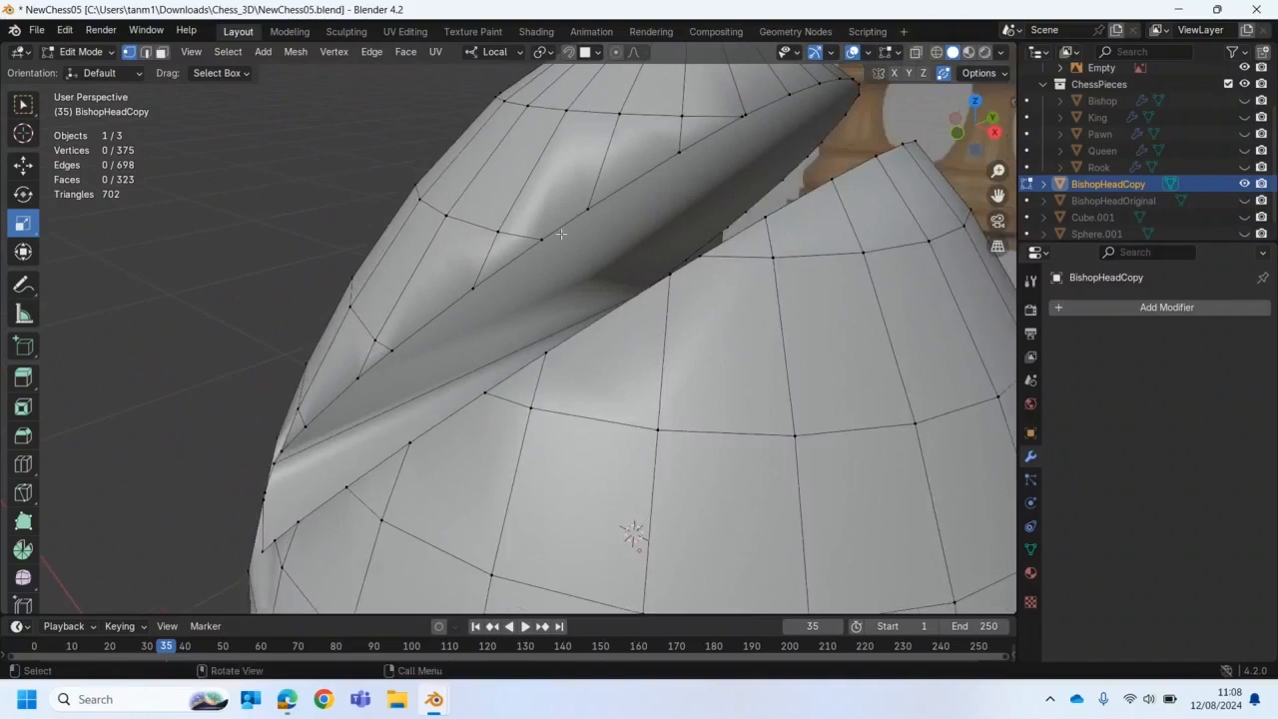
pyautogui.moveTo(655, 183); pyautogui.dragTo(689, 285, button='middle')
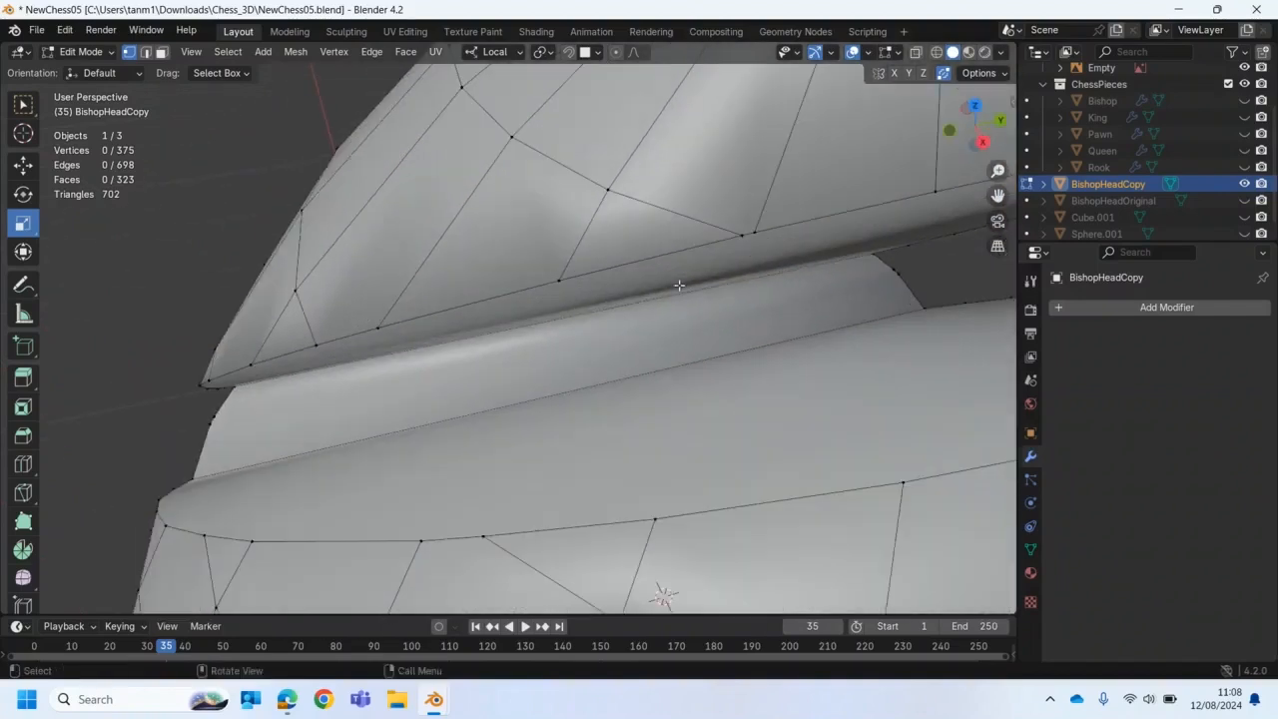
pyautogui.moveTo(725, 352); pyautogui.dragTo(628, 409, button='middle')
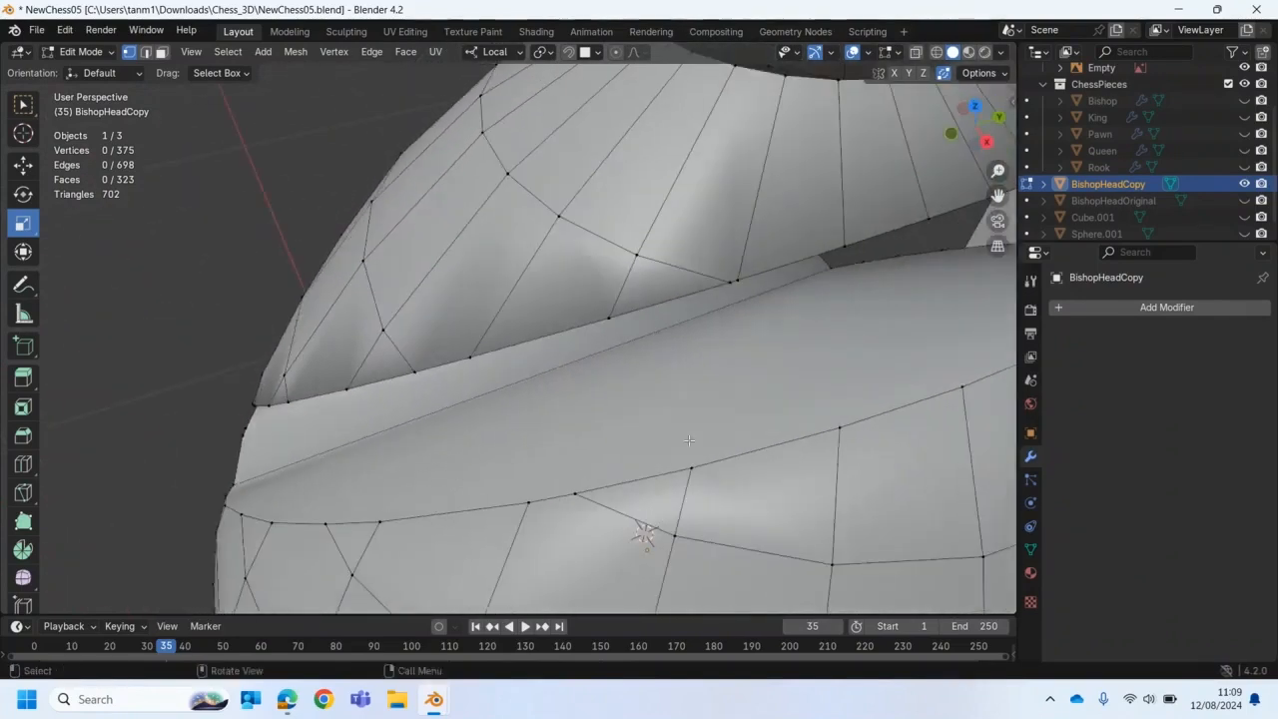
pyautogui.moveTo(752, 413); pyautogui.dragTo(760, 204, button='middle')
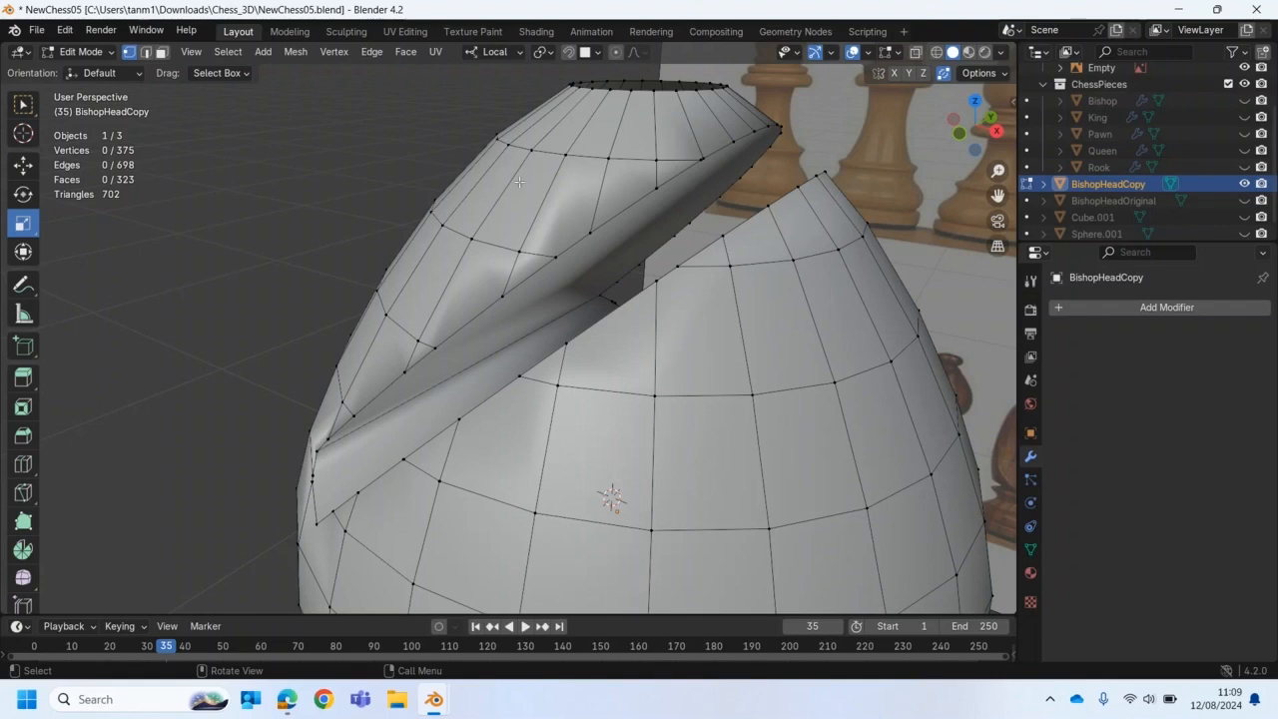
pyautogui.scroll(-1, 649, 386)
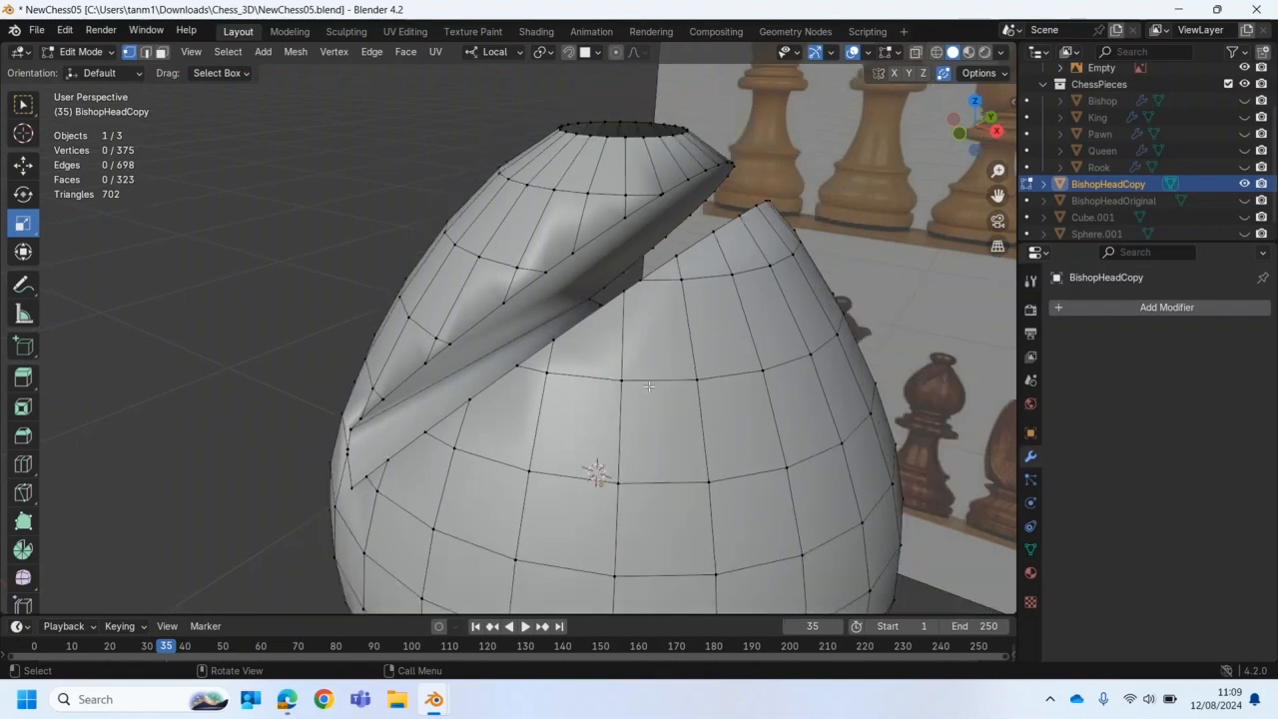
# Step: Return BishopHeadCopy to Object Mode and apply Shade Flat
pyautogui.click(81, 51)
pyautogui.click(84, 70)
pyautogui.rightClick(440, 235)
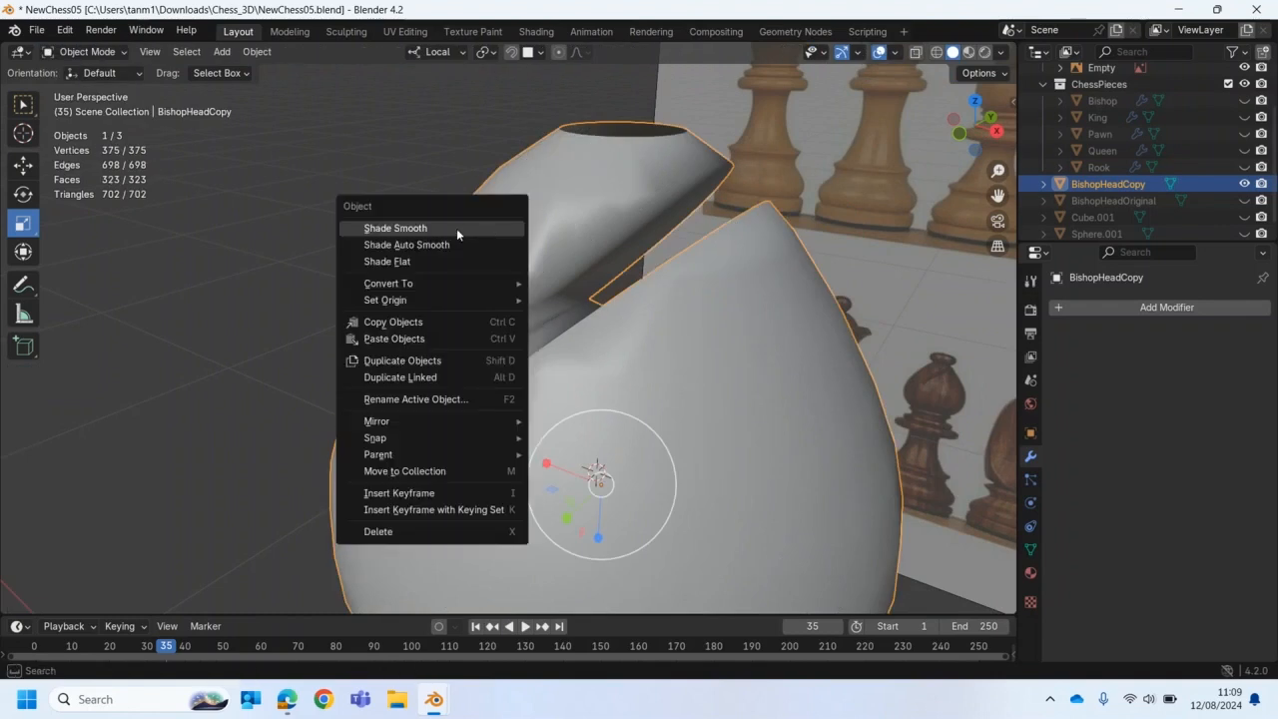
pyautogui.click(442, 260)
pyautogui.moveTo(444, 266); pyautogui.dragTo(525, 290, button='middle')
pyautogui.scroll(4, 514, 335)
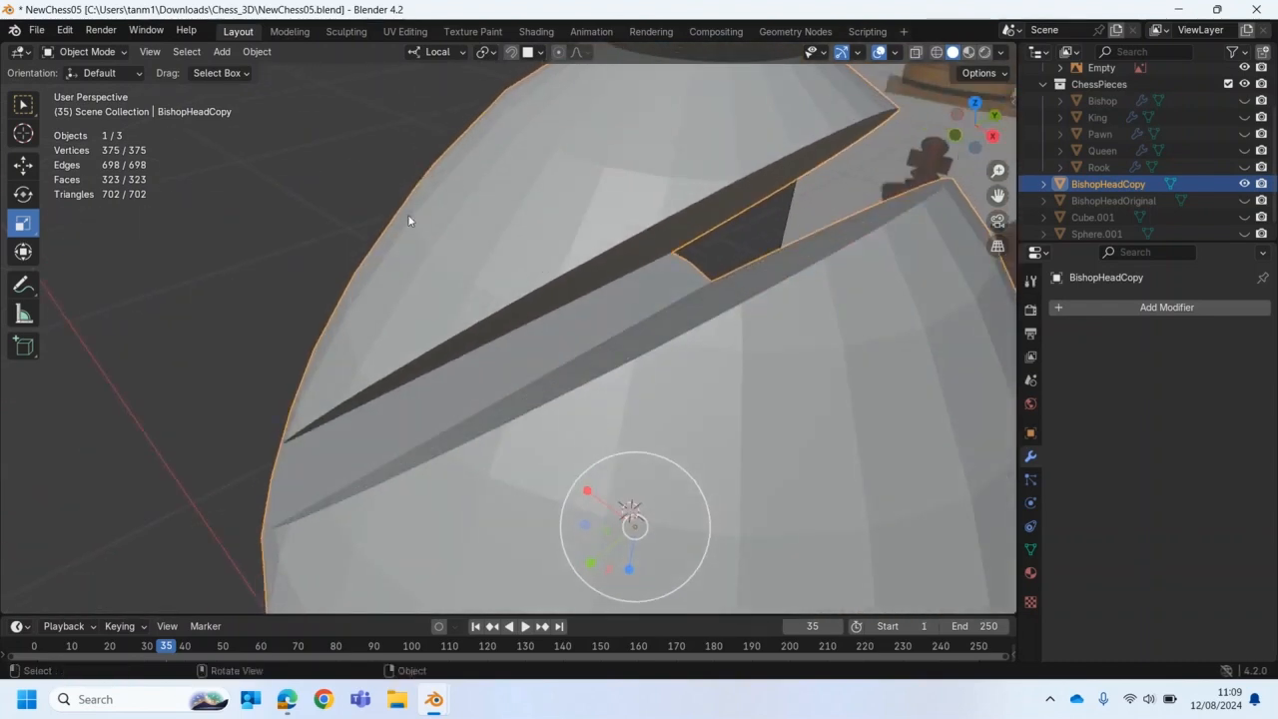
# Step: In Edit Mode with face selection, delete the slot's three inner cut faces on BishopHeadCopy
pyautogui.click(88, 51)
pyautogui.click(96, 87)
pyautogui.moveTo(432, 294); pyautogui.dragTo(444, 342, button='middle')
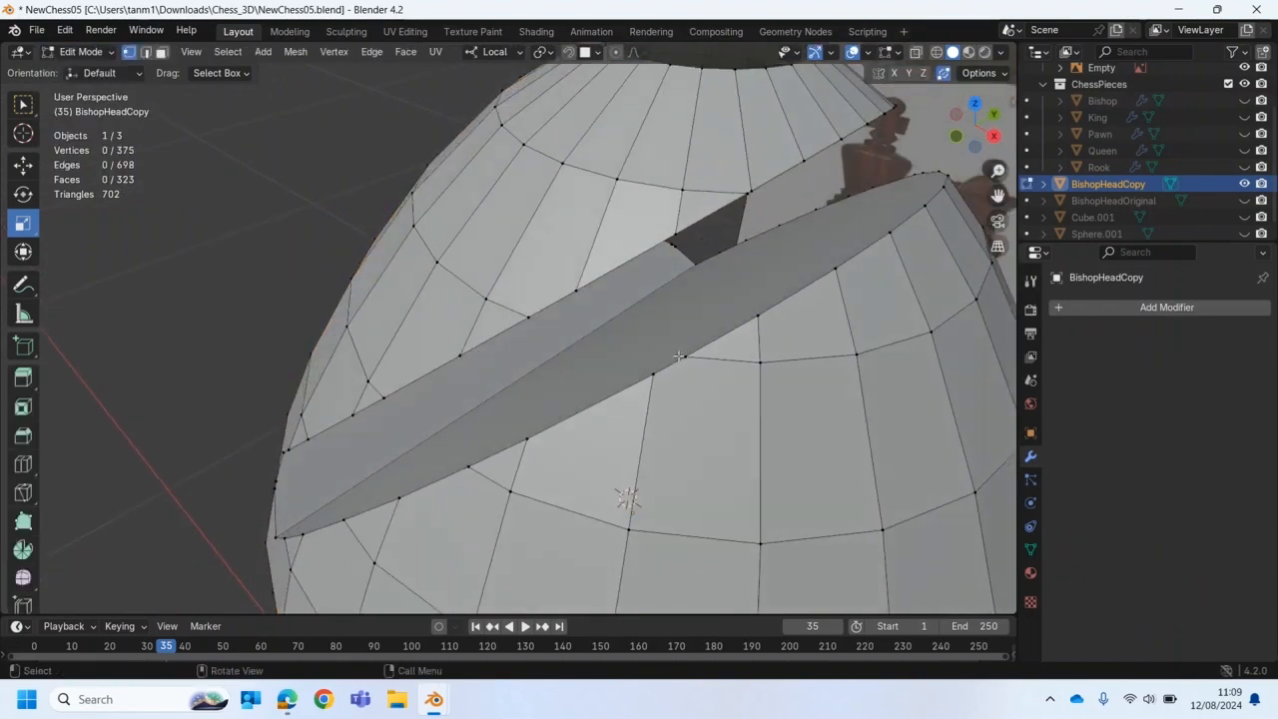
pyautogui.moveTo(665, 363); pyautogui.dragTo(564, 386, button='middle')
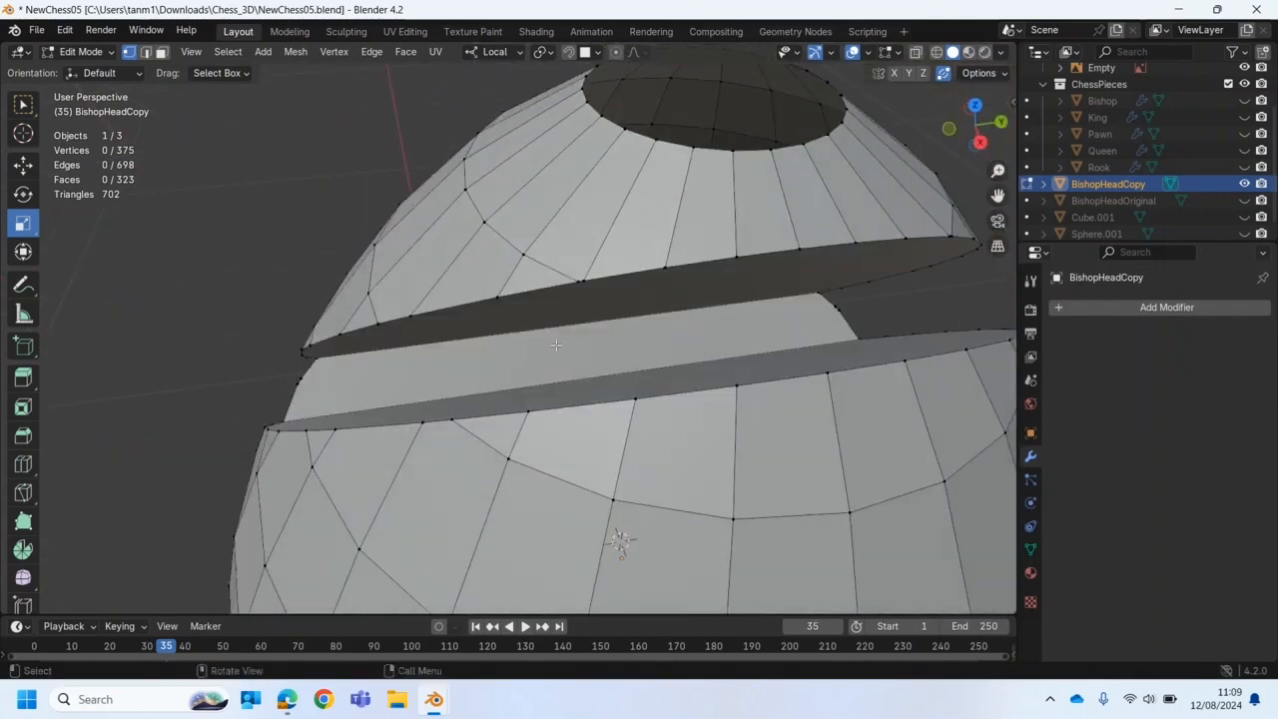
pyautogui.moveTo(589, 315); pyautogui.dragTo(636, 282, button='middle')
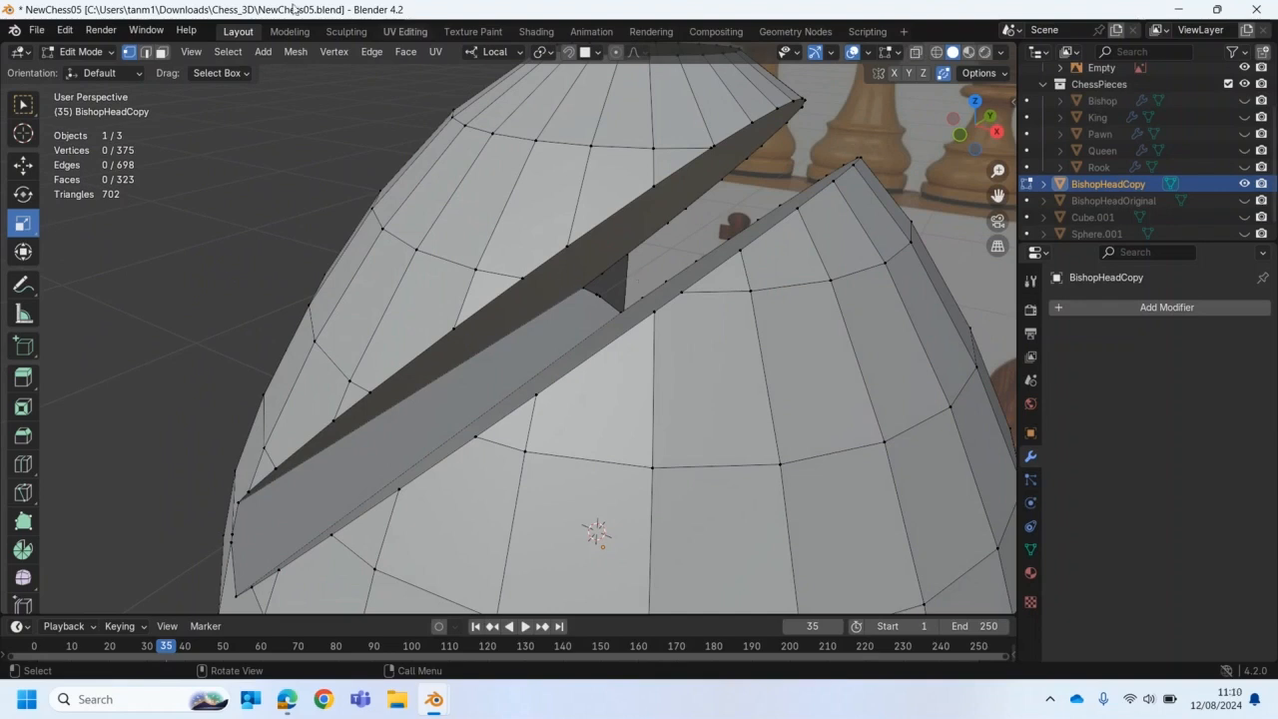
pyautogui.click(160, 51)
pyautogui.moveTo(582, 271); pyautogui.dragTo(536, 292, button='middle')
pyautogui.click(570, 262)
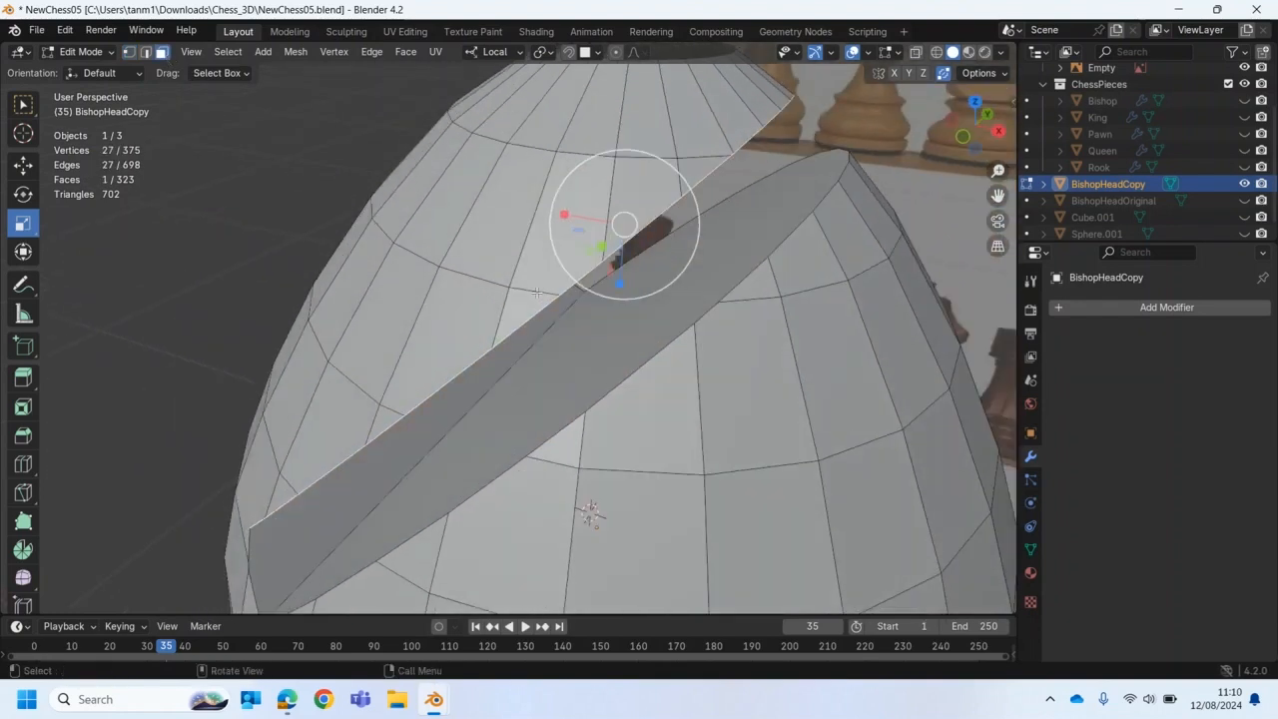
pyautogui.keyDown('shift'); pyautogui.click(355, 467); pyautogui.keyUp('shift')
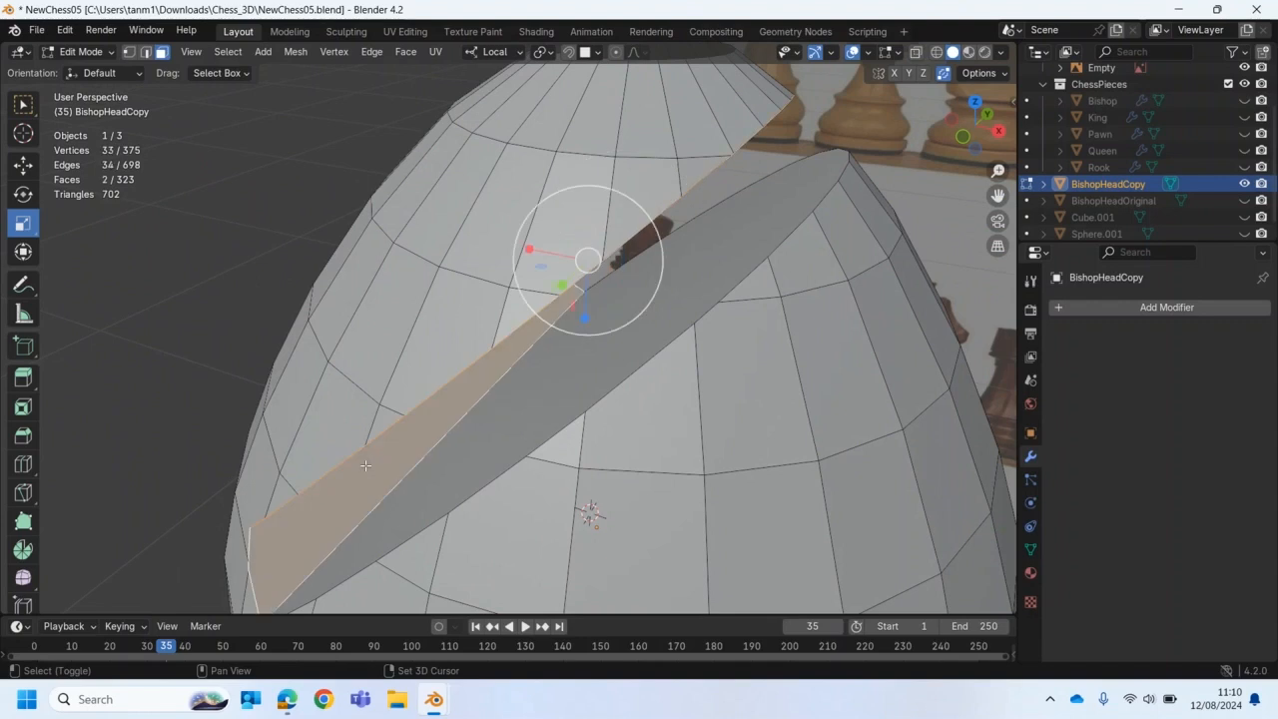
pyautogui.keyDown('shift'); pyautogui.click(533, 411); pyautogui.keyUp('shift')
pyautogui.press('x')
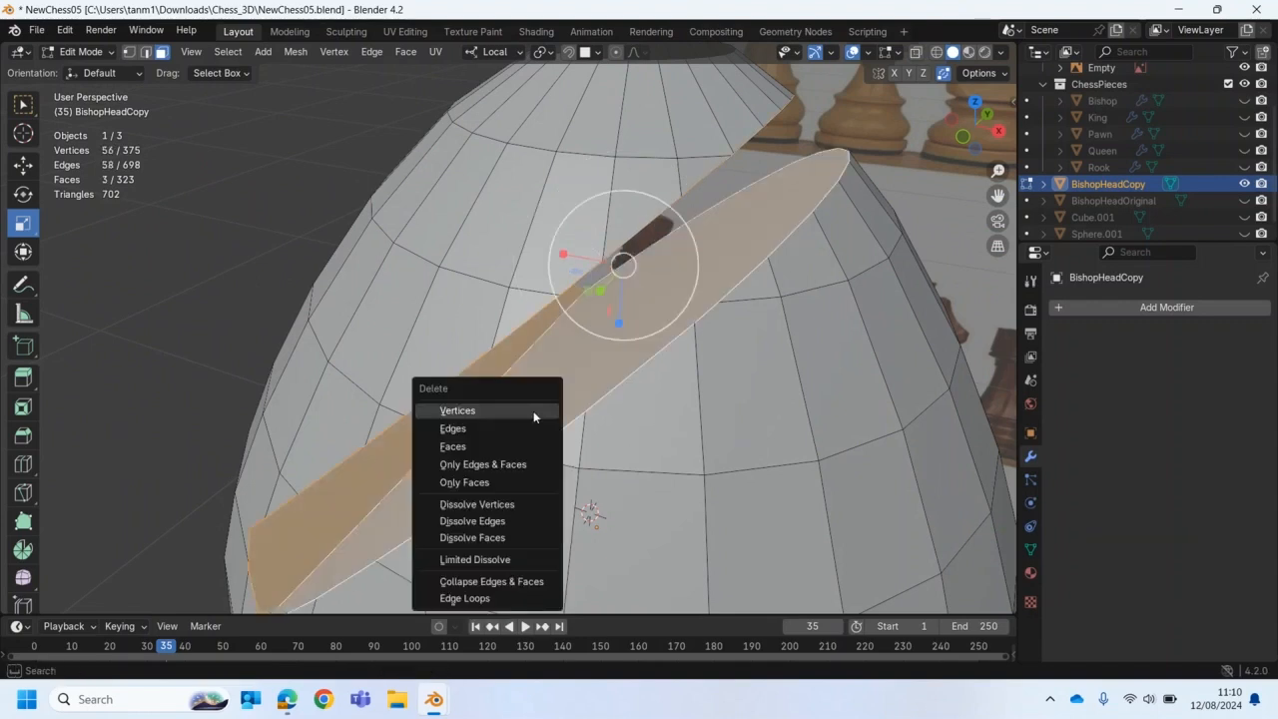
pyautogui.click(477, 445)
# Step: Enable X-ray with solid shading and show the opened slot in the front orthographic view
pyautogui.moveTo(528, 398); pyautogui.dragTo(477, 284, button='middle')
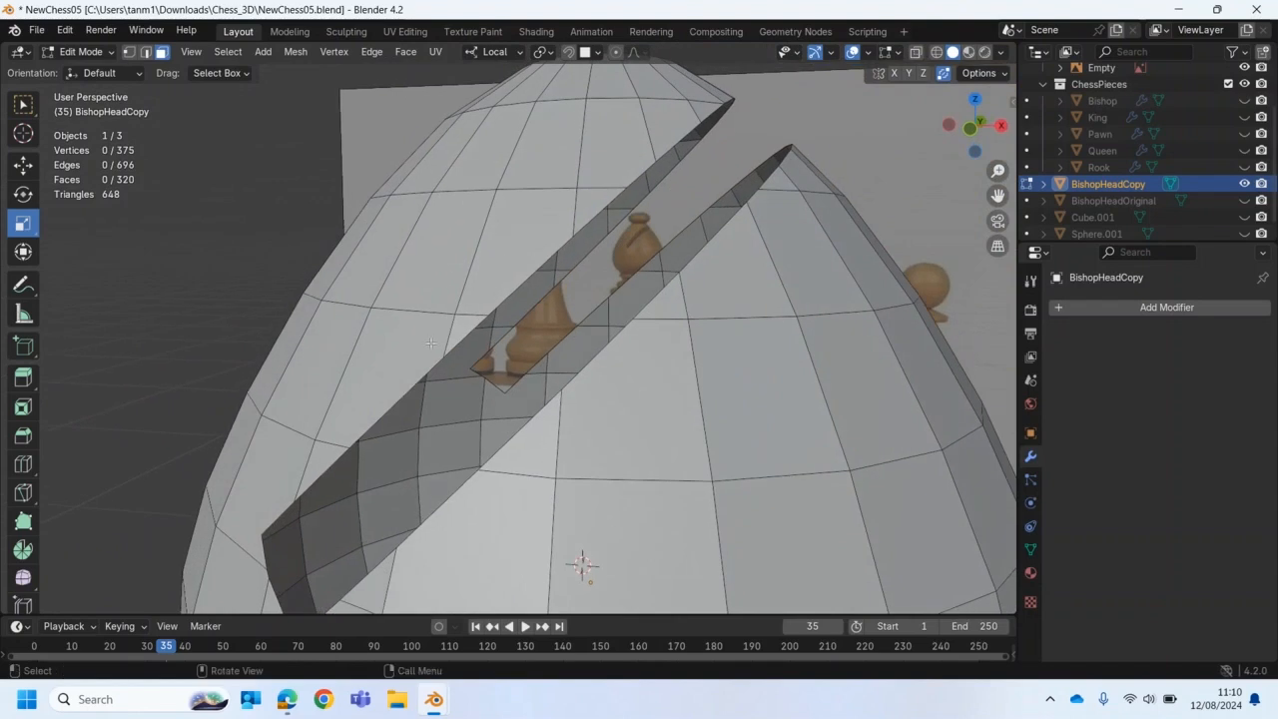
pyautogui.moveTo(375, 531); pyautogui.dragTo(449, 513, button='middle')
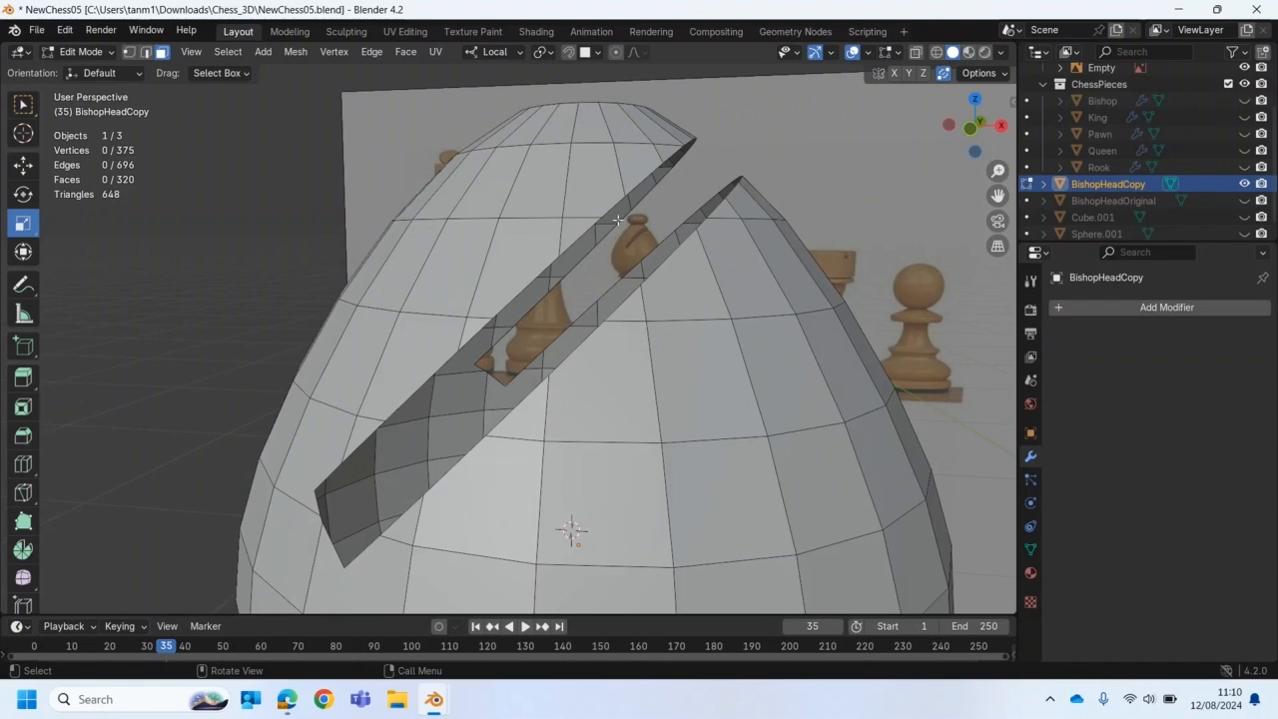
pyautogui.click(935, 53)
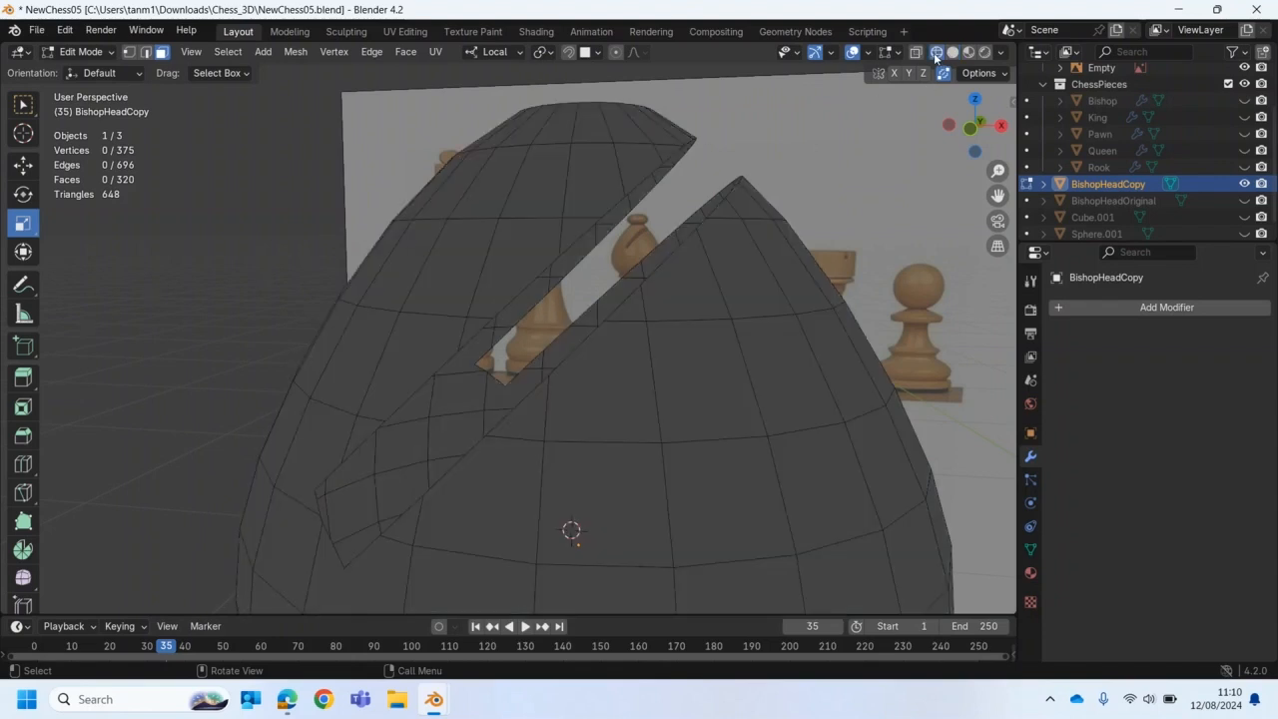
pyautogui.click(952, 52)
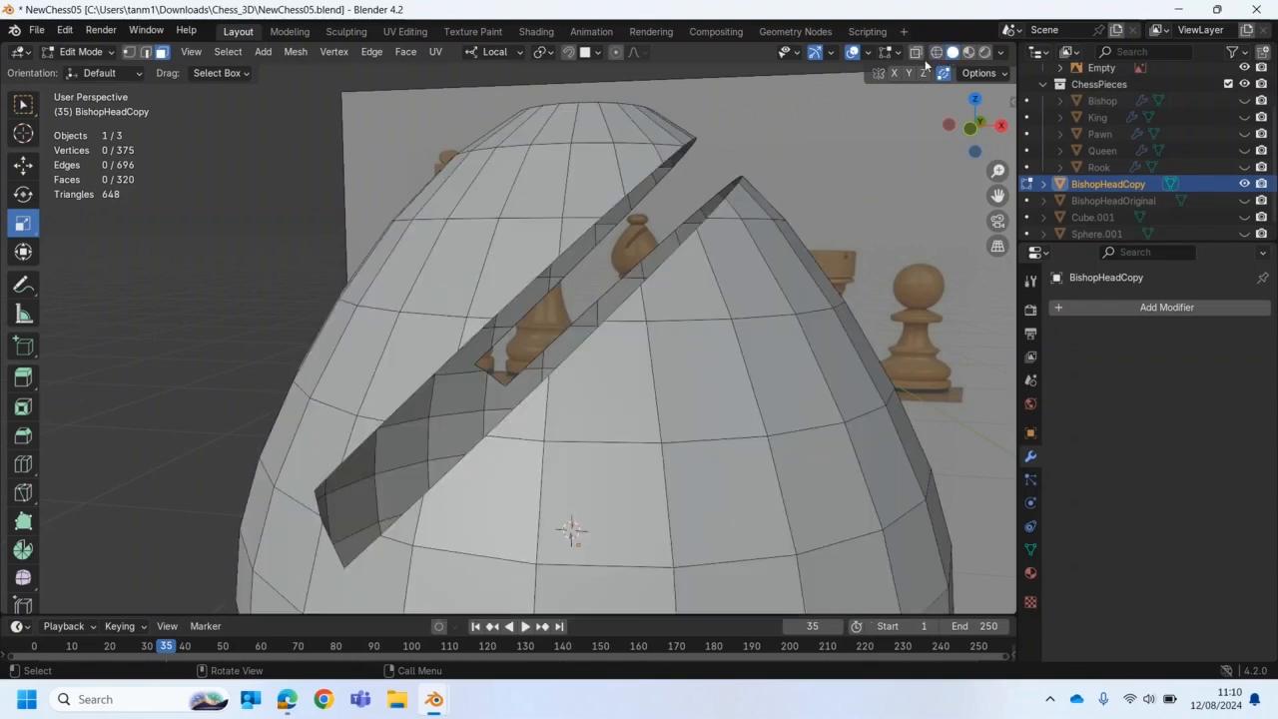
pyautogui.click(915, 53)
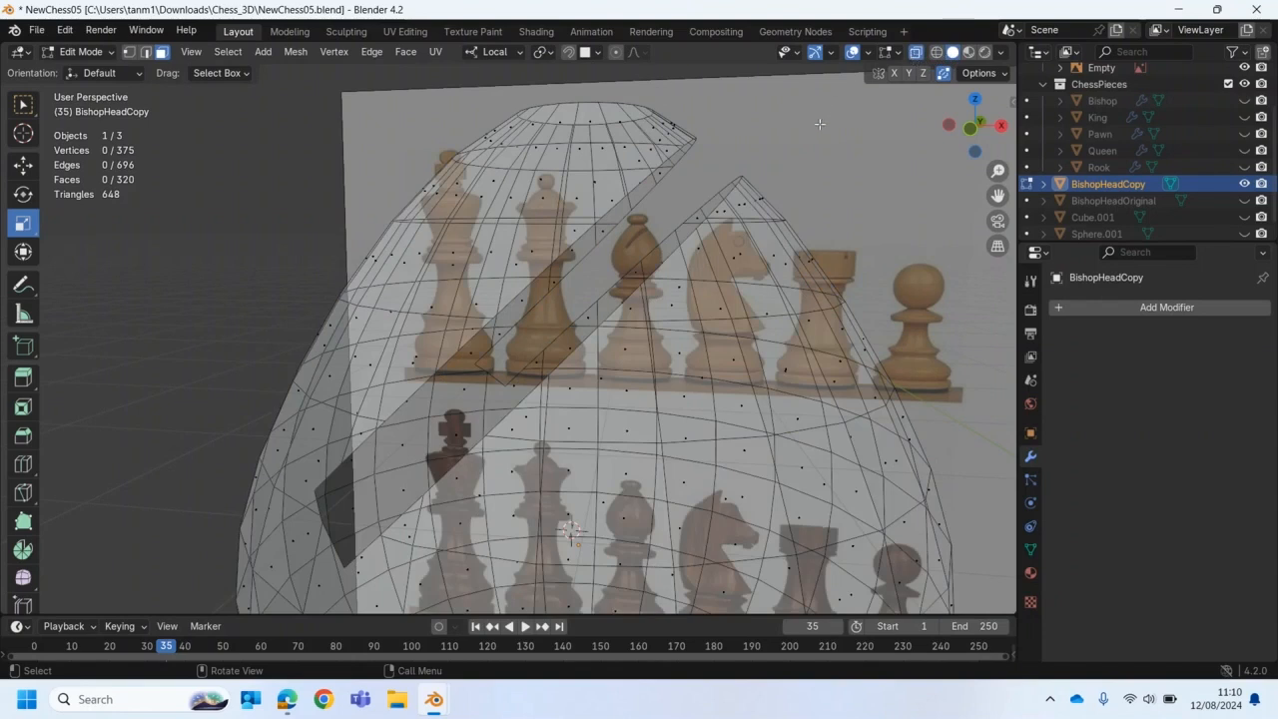
pyautogui.press('KP_1')
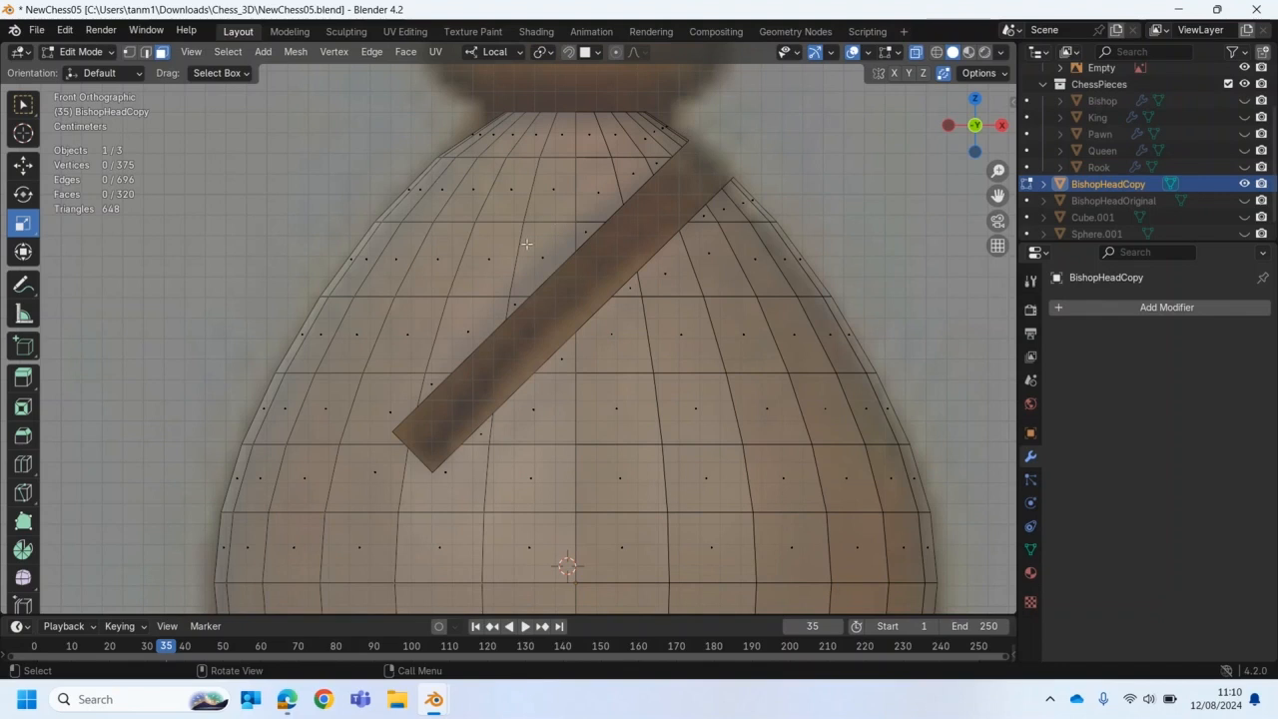
pyautogui.scroll(-1, 747, 338)
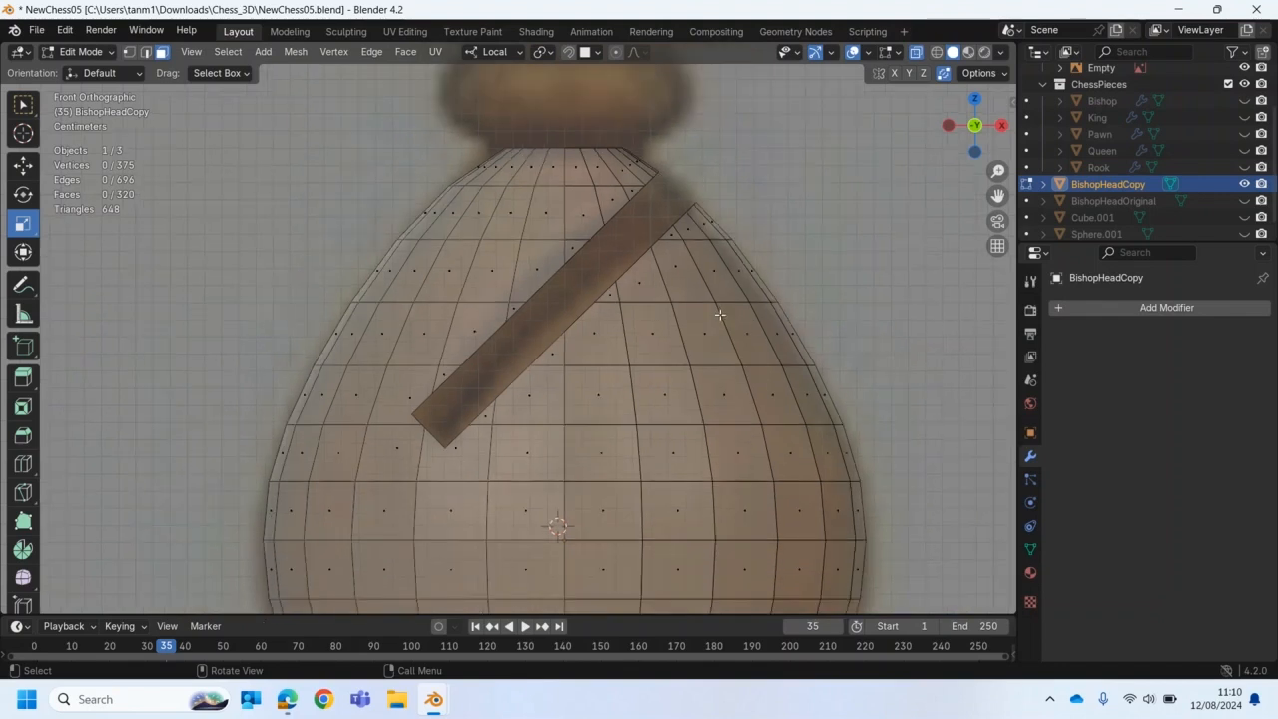
# Step: In the right orthographic view, select all faces on the head's positive Y half and delete them
pyautogui.press('KP_4')
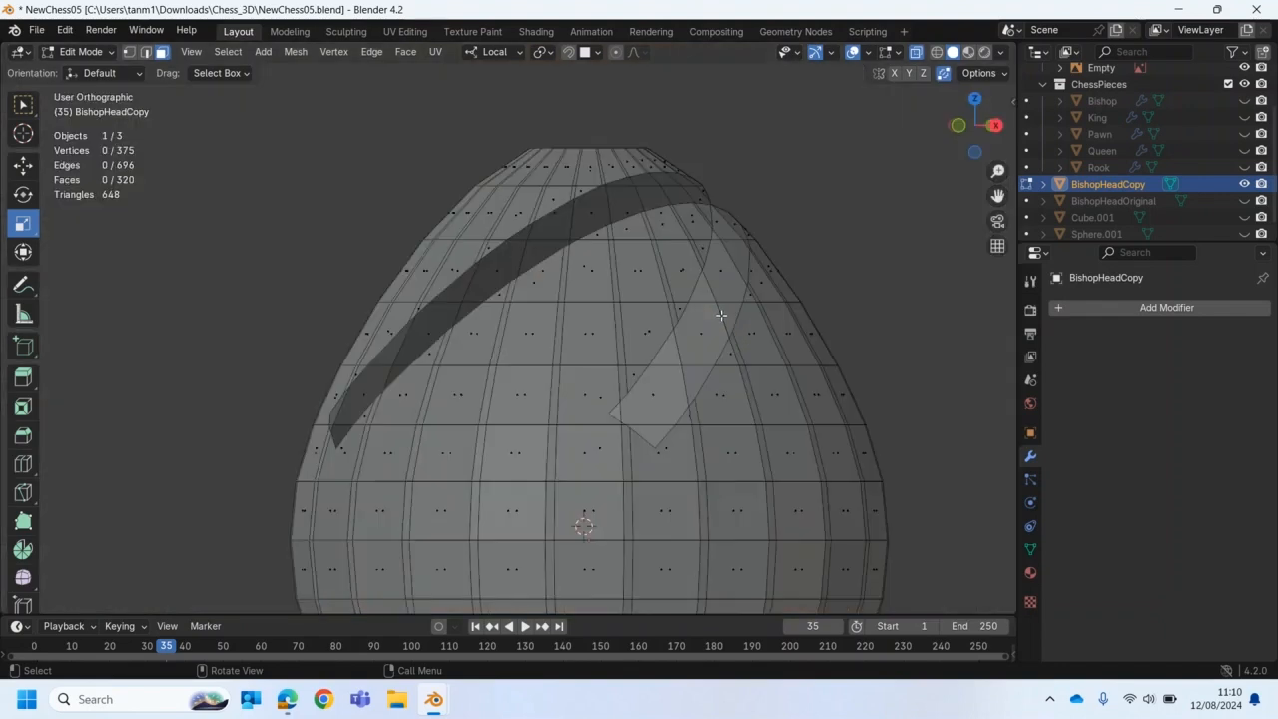
pyautogui.press('KP_3')
pyautogui.scroll(-4, 617, 380)
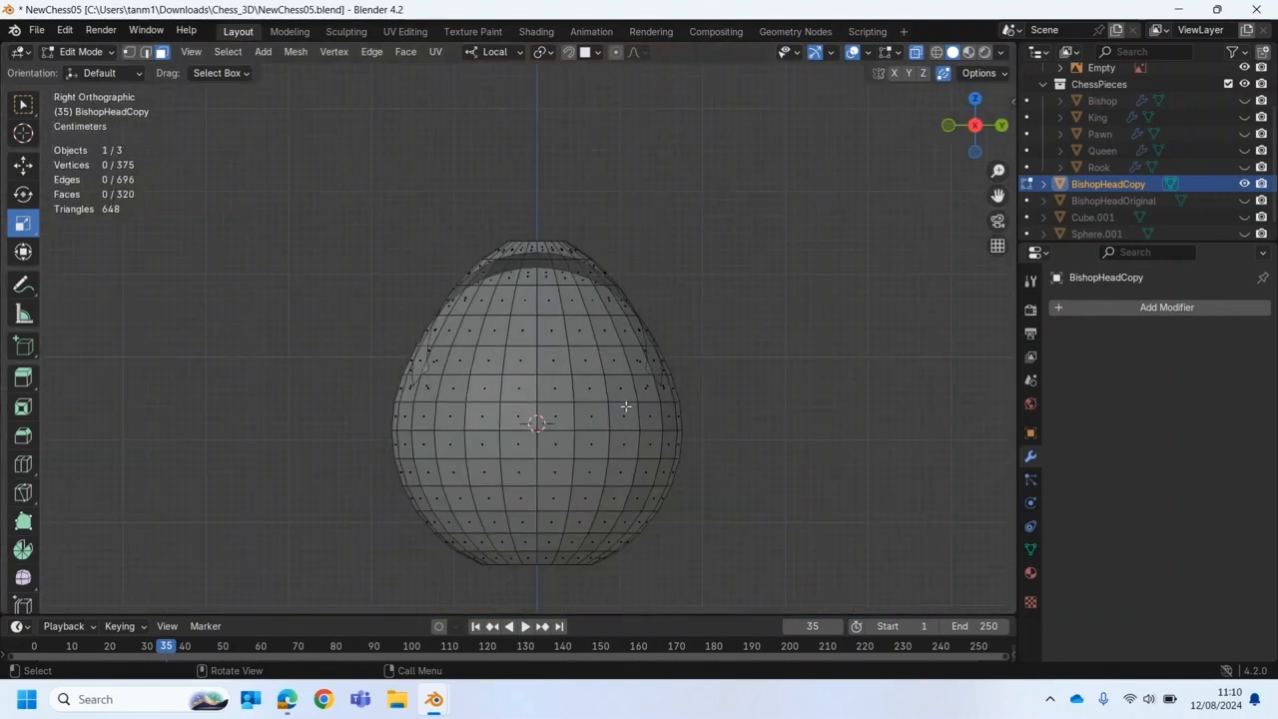
pyautogui.keyDown('shift'); pyautogui.moveTo(625, 406); pyautogui.dragTo(609, 325, button='middle'); pyautogui.keyUp('shift')
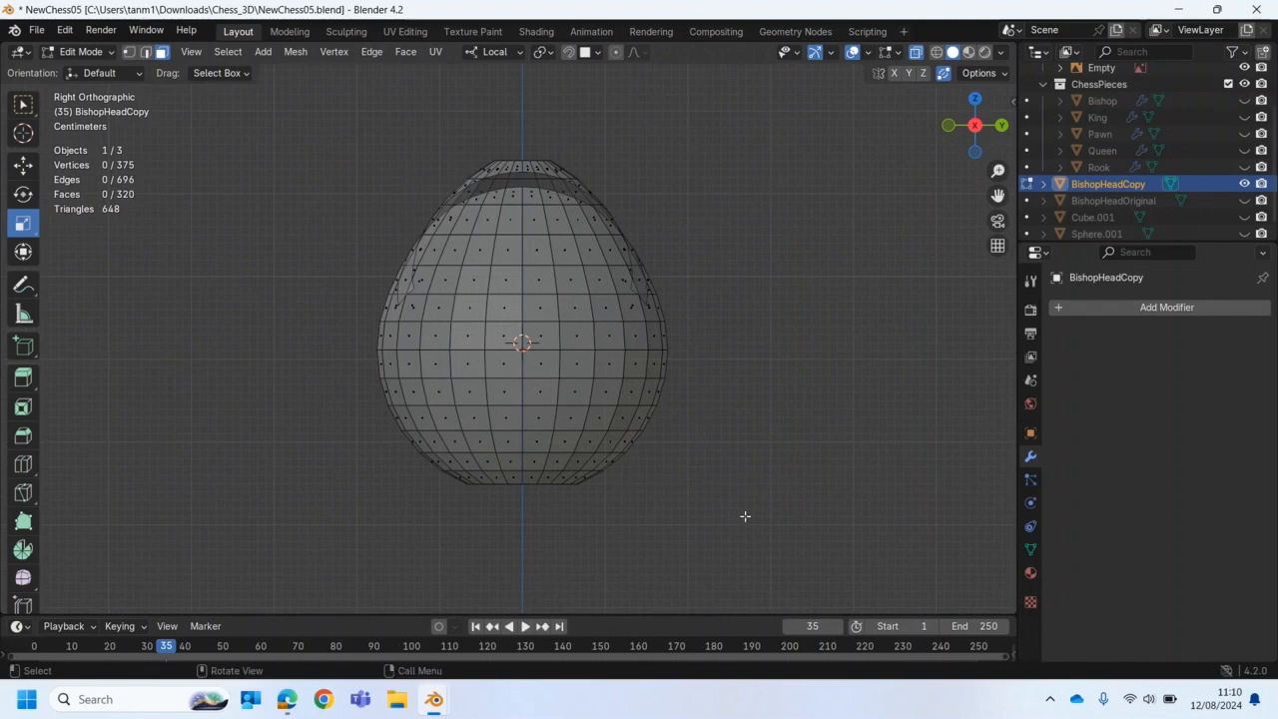
pyautogui.moveTo(745, 516); pyautogui.dragTo(523, 93)
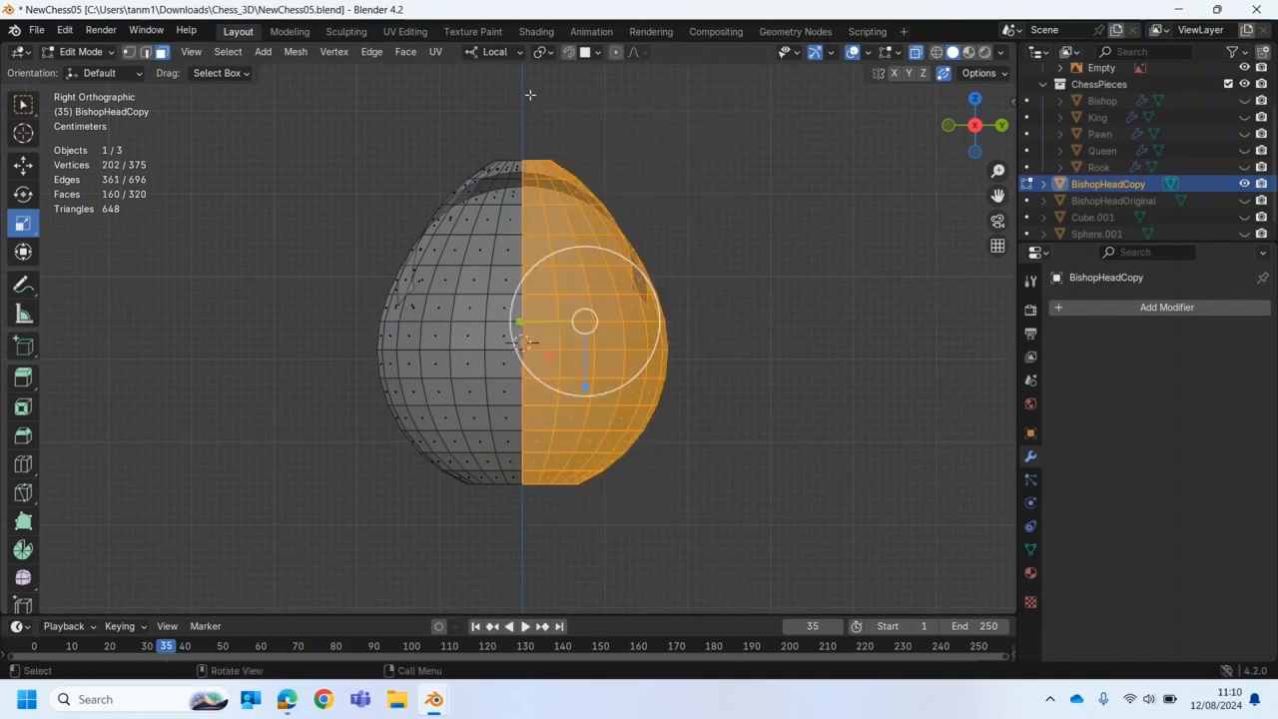
pyautogui.press('x')
pyautogui.click(532, 95)
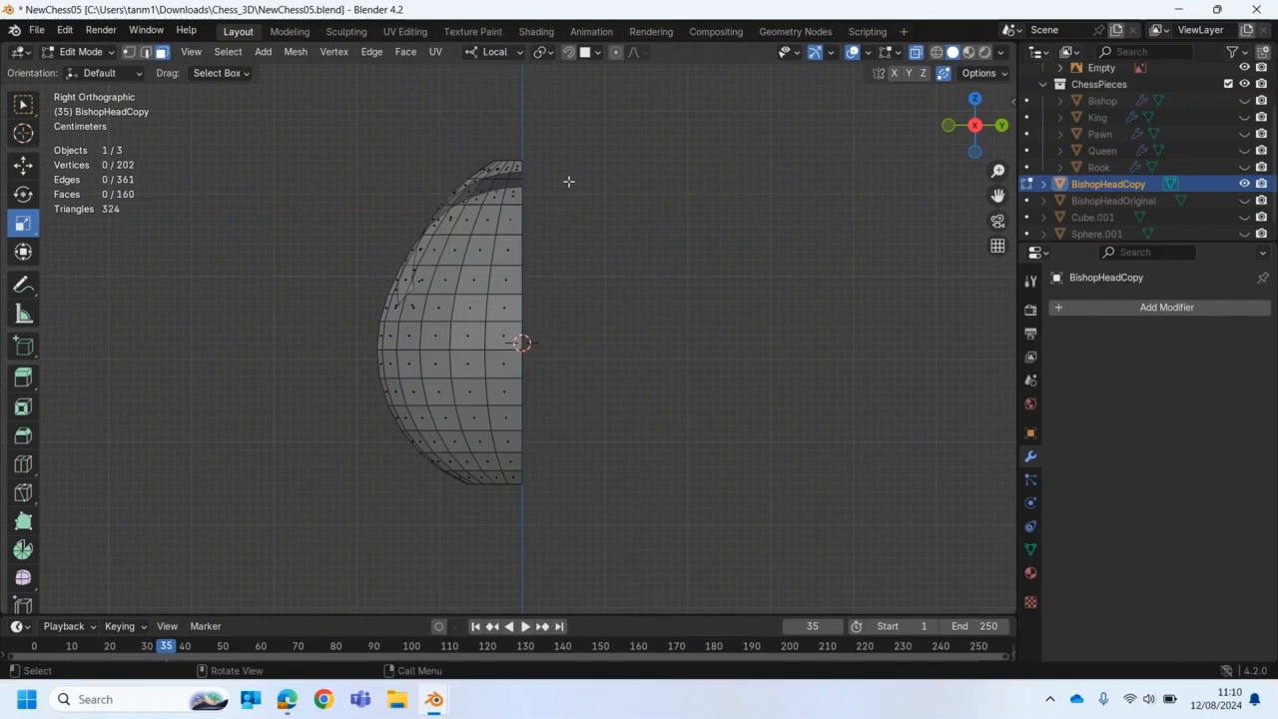
# Step: In the front orthographic view, select the faces bordering both sides and the lower end of the slot on BishopHeadCopy, and delete them
pyautogui.moveTo(566, 221); pyautogui.dragTo(564, 260, button='middle')
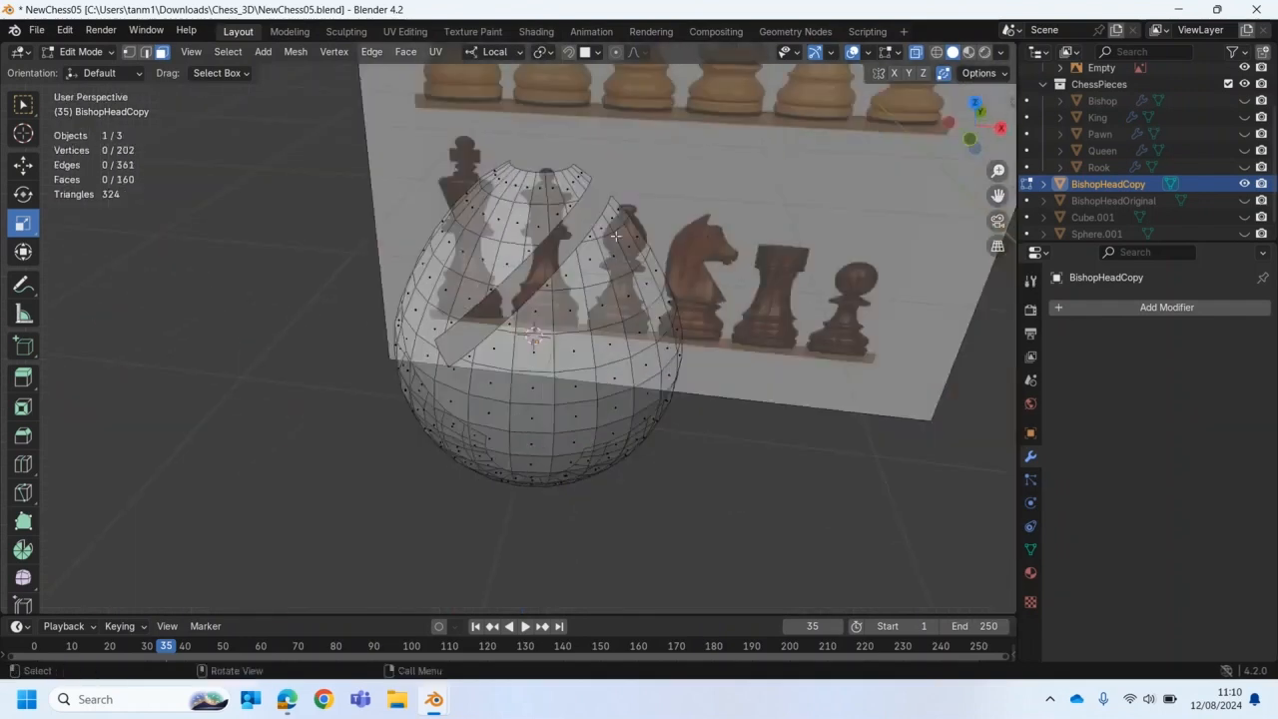
pyautogui.press('KP_1')
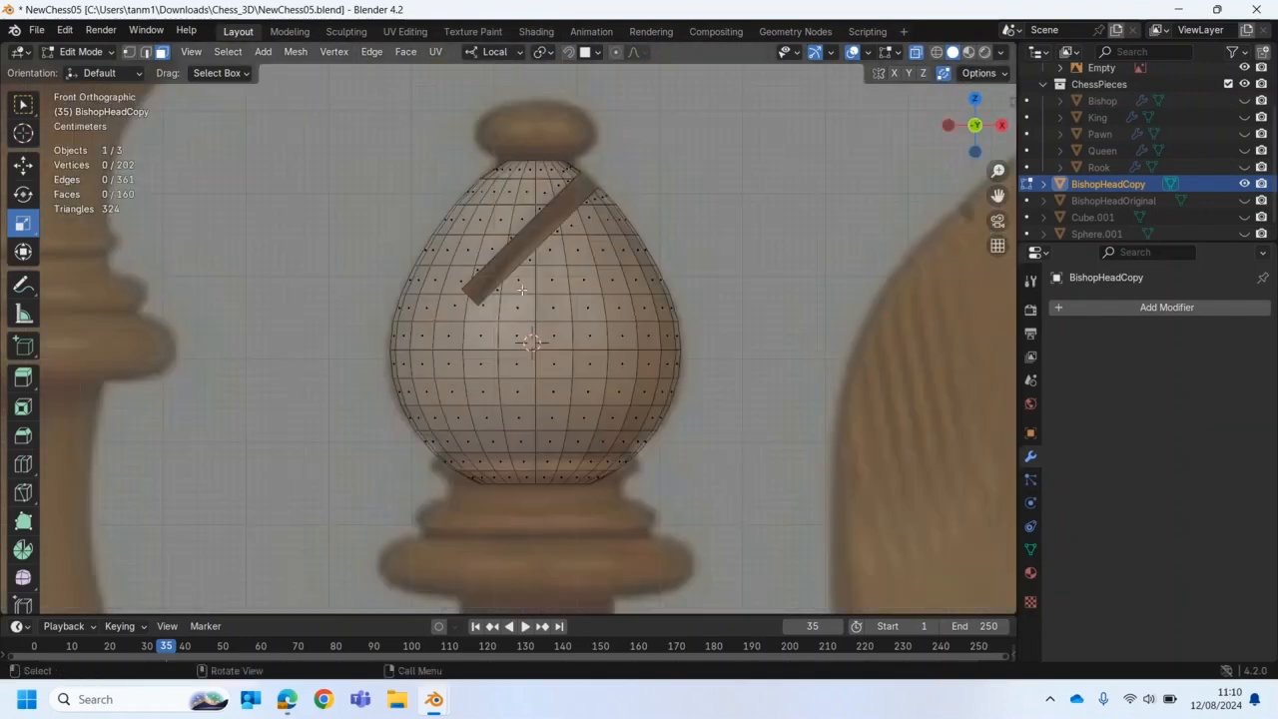
pyautogui.scroll(3, 574, 321)
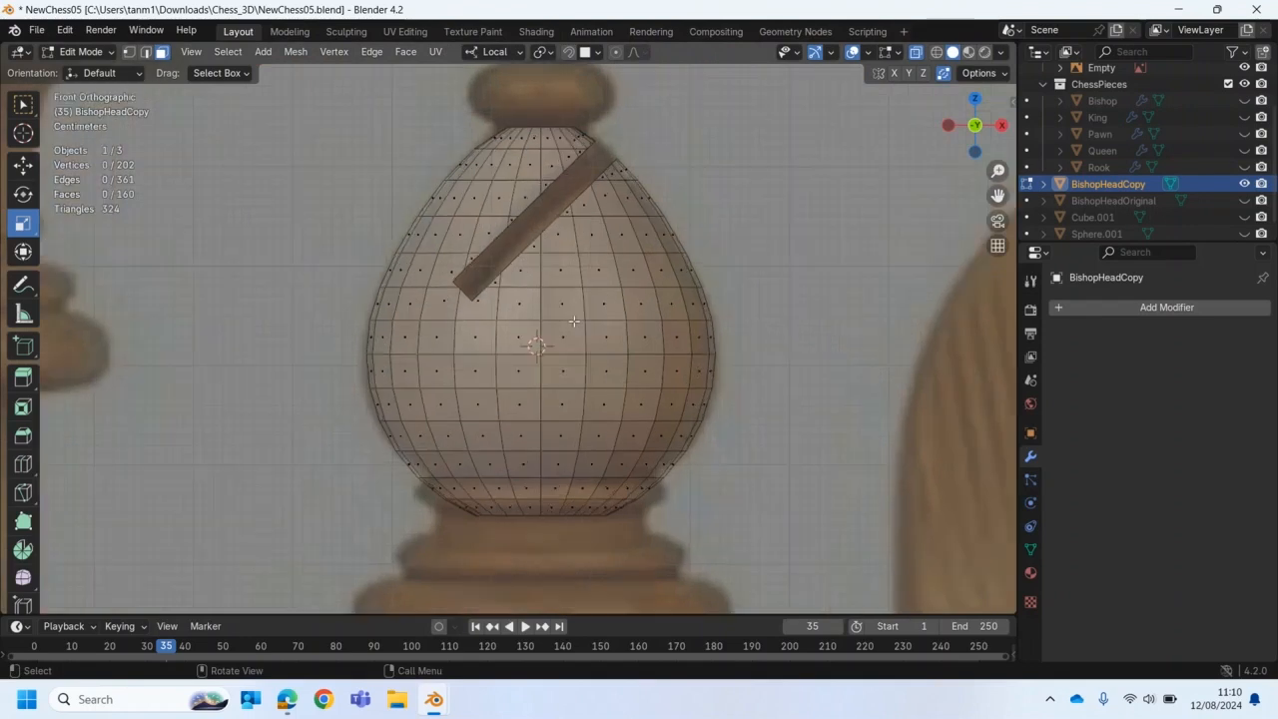
pyautogui.keyDown('shift'); pyautogui.moveTo(577, 258); pyautogui.dragTo(588, 417, button='middle'); pyautogui.keyUp('shift')
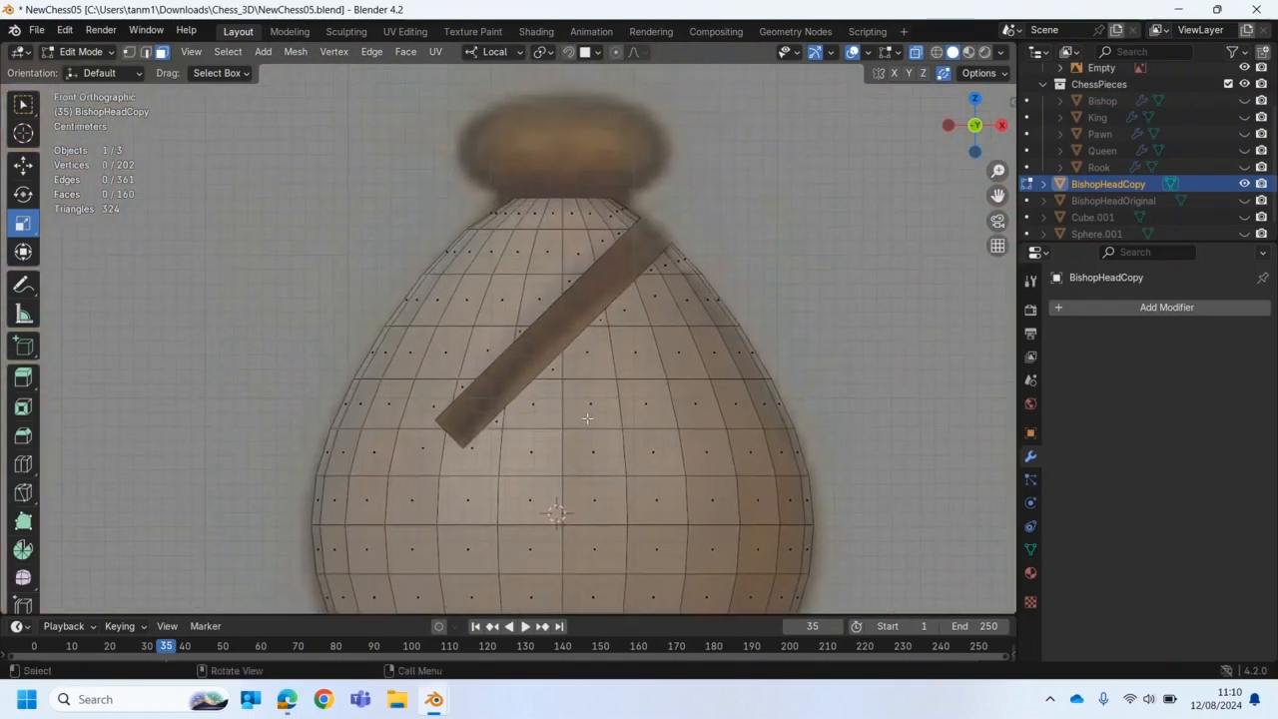
pyautogui.scroll(2, 589, 418)
pyautogui.click(665, 194)
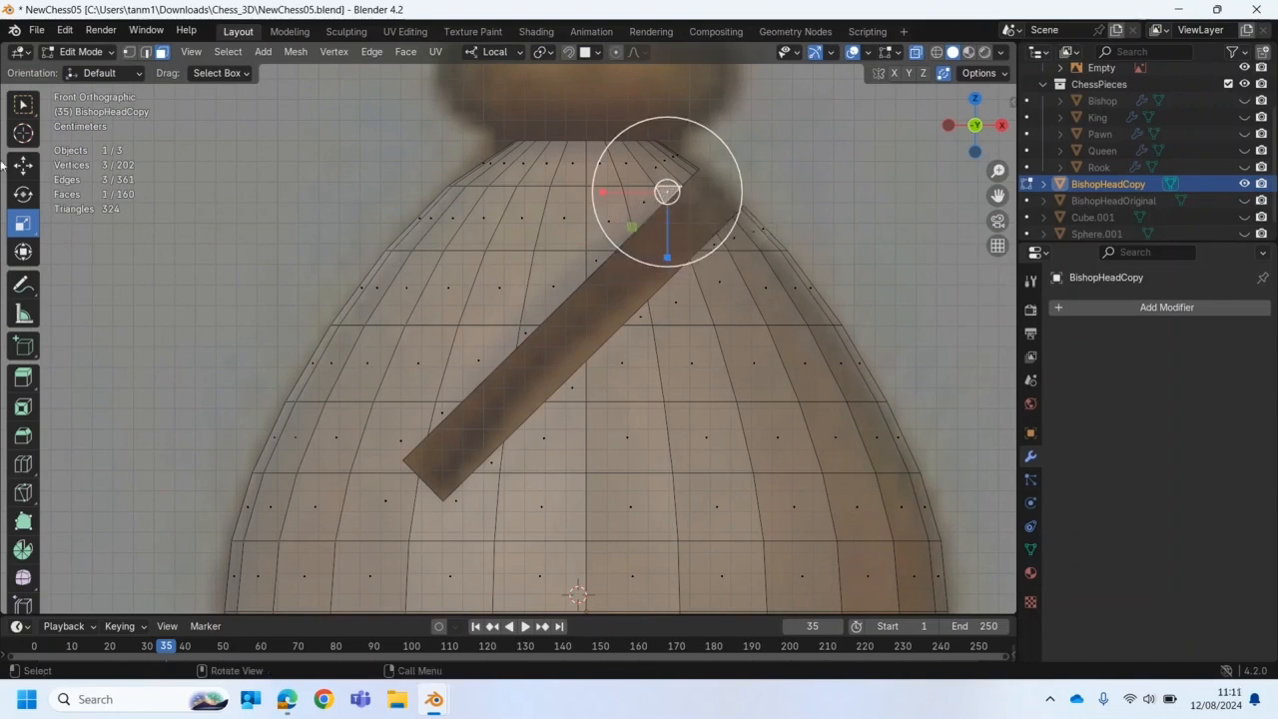
pyautogui.click(23, 102)
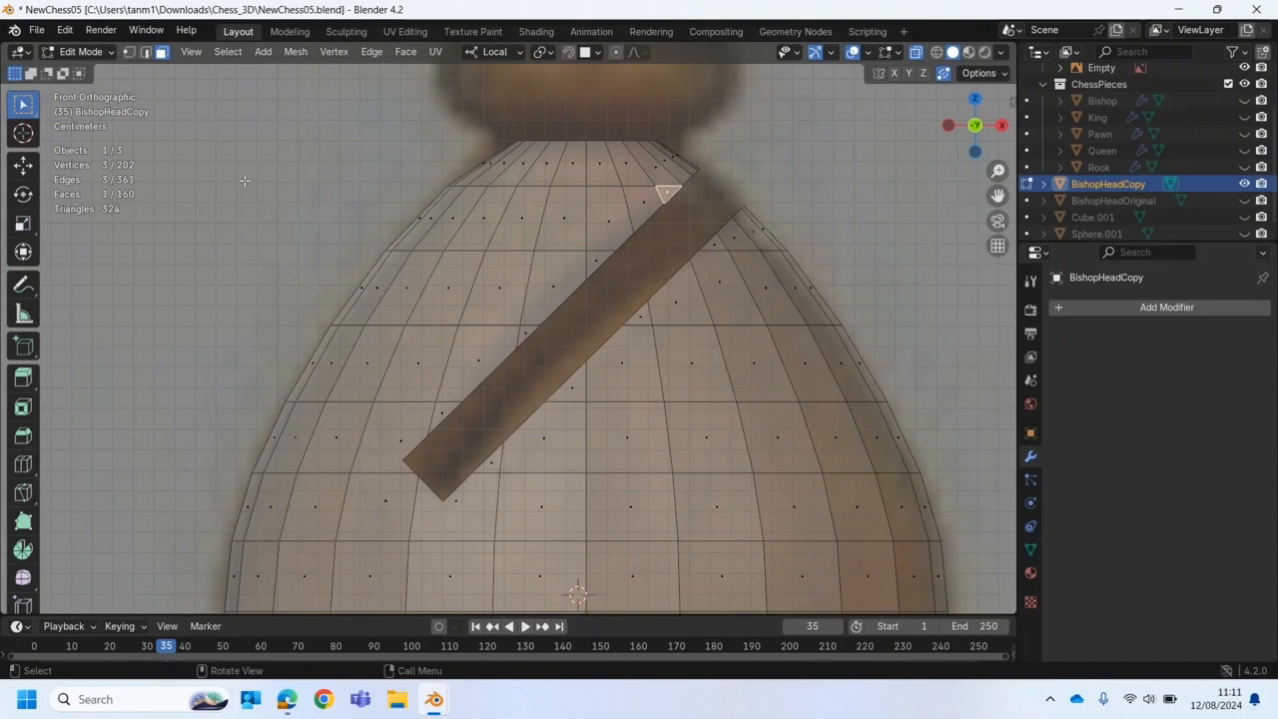
pyautogui.keyDown('shift'); pyautogui.click(632, 213); pyautogui.keyUp('shift')
pyautogui.keyDown('shift'); pyautogui.click(601, 218); pyautogui.keyUp('shift')
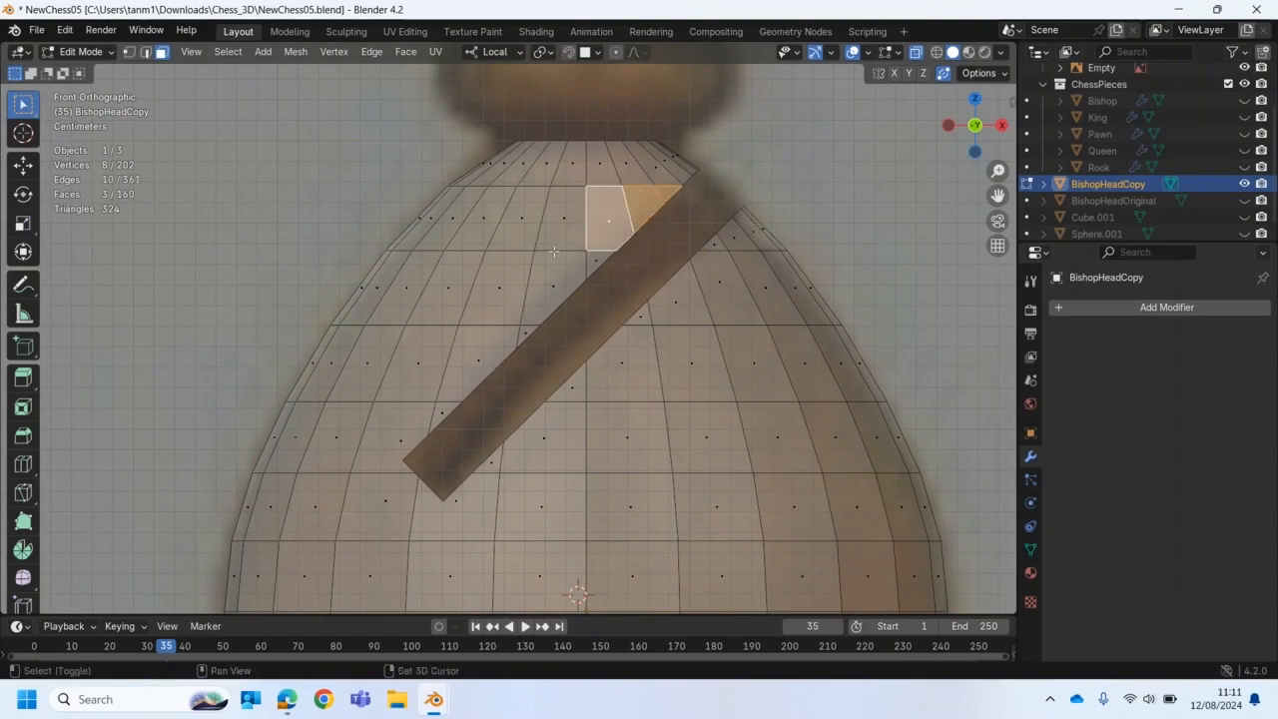
pyautogui.keyDown('shift'); pyautogui.click(593, 260); pyautogui.keyUp('shift')
pyautogui.keyDown('shift'); pyautogui.click(557, 280); pyautogui.keyUp('shift')
pyautogui.keyDown('shift'); pyautogui.click(524, 317); pyautogui.keyUp('shift')
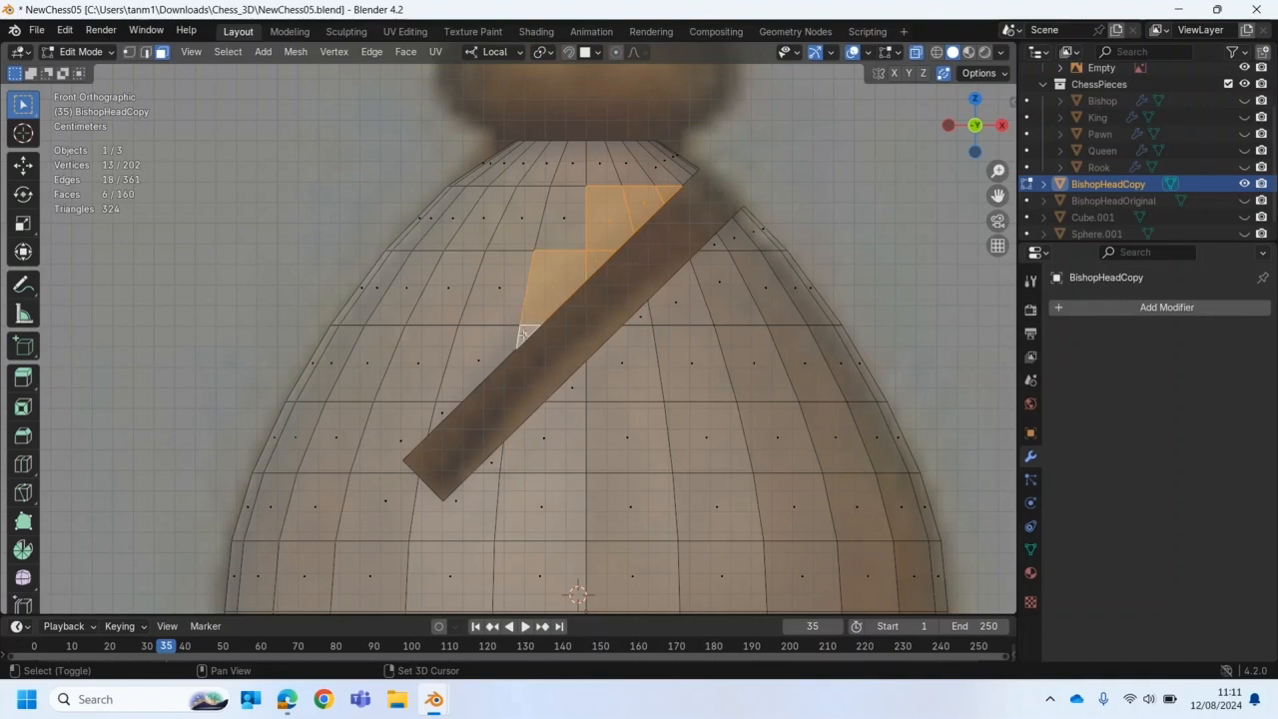
pyautogui.keyDown('shift'); pyautogui.click(507, 280); pyautogui.keyUp('shift')
pyautogui.keyDown('shift'); pyautogui.click(454, 390); pyautogui.keyUp('shift')
pyautogui.keyDown('shift'); pyautogui.click(435, 416); pyautogui.keyUp('shift')
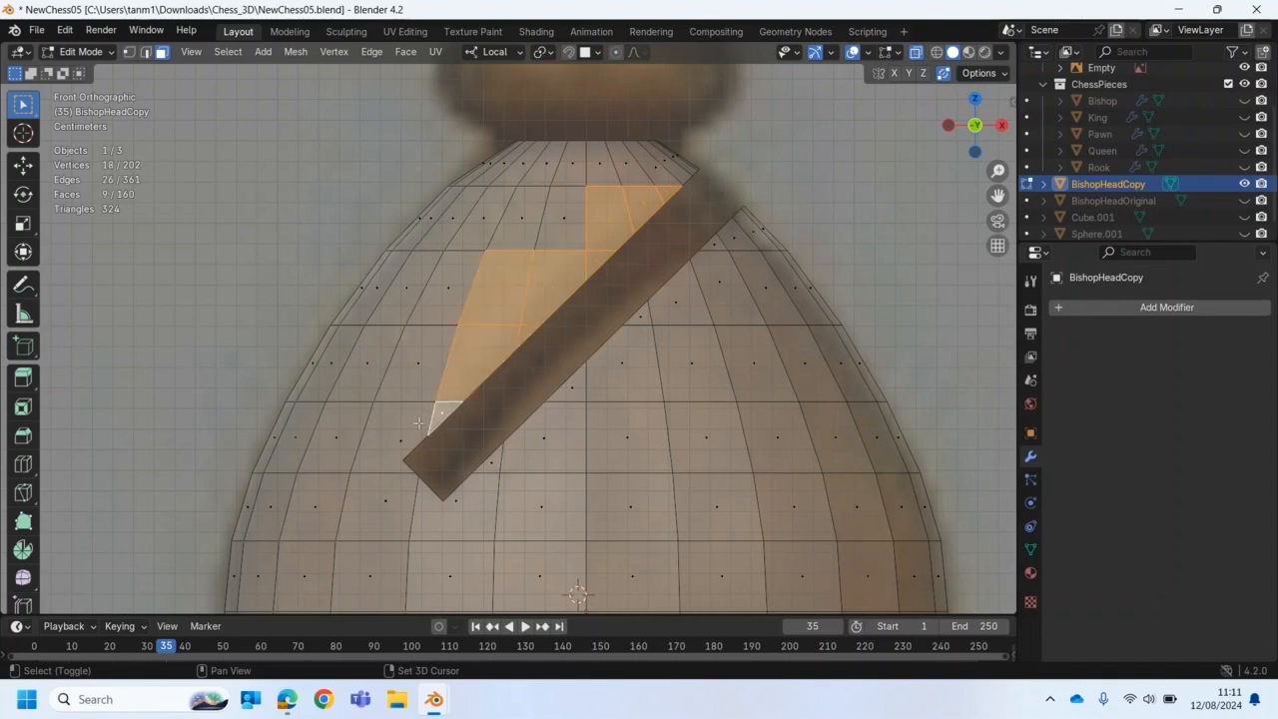
pyautogui.keyDown('shift'); pyautogui.click(409, 437); pyautogui.keyUp('shift')
pyautogui.keyDown('shift'); pyautogui.click(393, 493); pyautogui.keyUp('shift')
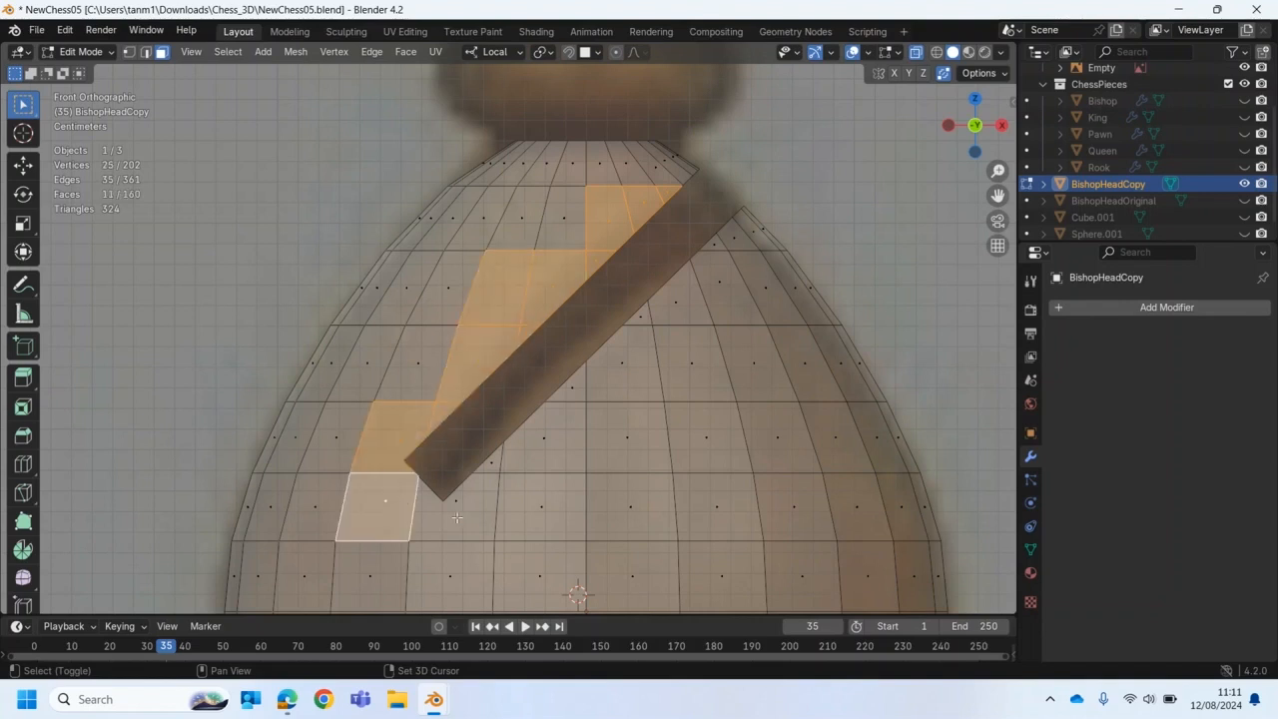
pyautogui.keyDown('shift'); pyautogui.click(455, 501); pyautogui.keyUp('shift')
pyautogui.keyDown('shift'); pyautogui.click(492, 462); pyautogui.keyUp('shift')
pyautogui.keyDown('shift'); pyautogui.click(544, 441); pyautogui.keyUp('shift')
pyautogui.keyDown('shift'); pyautogui.click(581, 383); pyautogui.keyUp('shift')
pyautogui.keyDown('shift'); pyautogui.click(624, 361); pyautogui.keyUp('shift')
pyautogui.keyDown('shift'); pyautogui.click(644, 312); pyautogui.keyUp('shift')
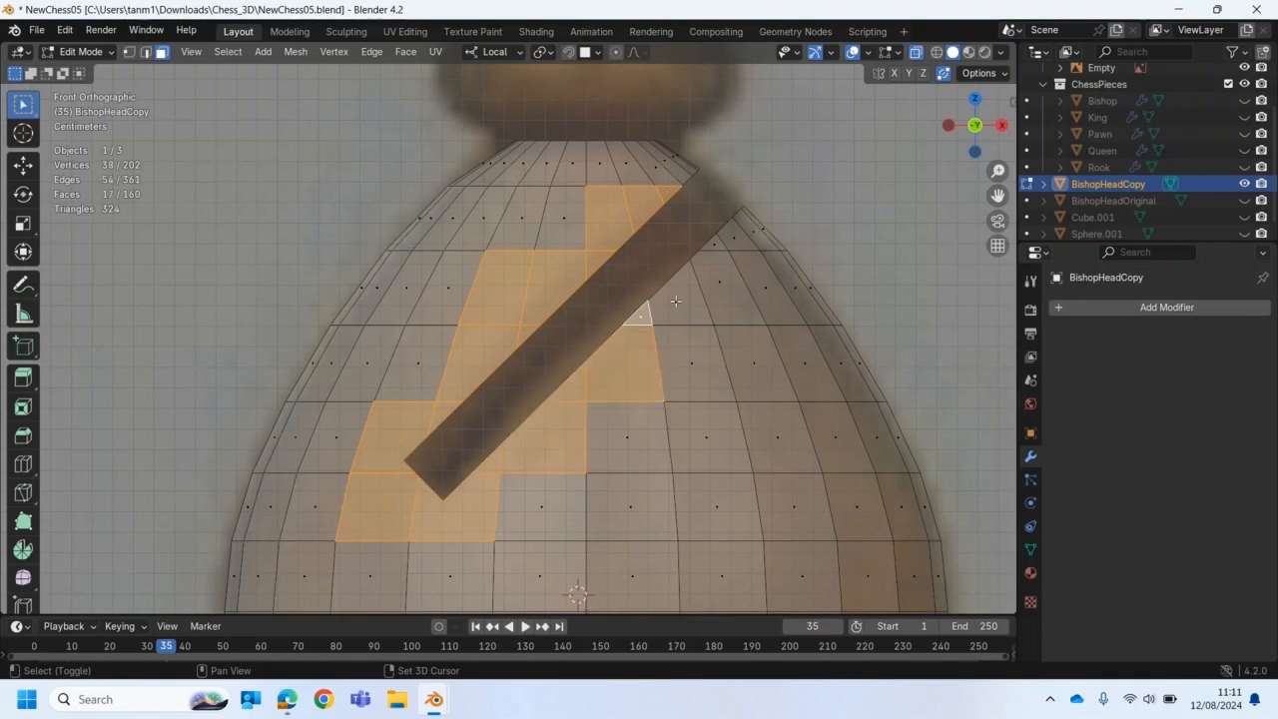
pyautogui.keyDown('shift'); pyautogui.click(681, 294); pyautogui.keyUp('shift')
pyautogui.keyDown('shift'); pyautogui.click(716, 280); pyautogui.keyUp('shift')
pyautogui.keyDown('shift'); pyautogui.click(713, 244); pyautogui.keyUp('shift')
pyautogui.keyDown('shift'); pyautogui.click(732, 232); pyautogui.keyUp('shift')
pyautogui.keyDown('shift'); pyautogui.click(754, 230); pyautogui.keyUp('shift')
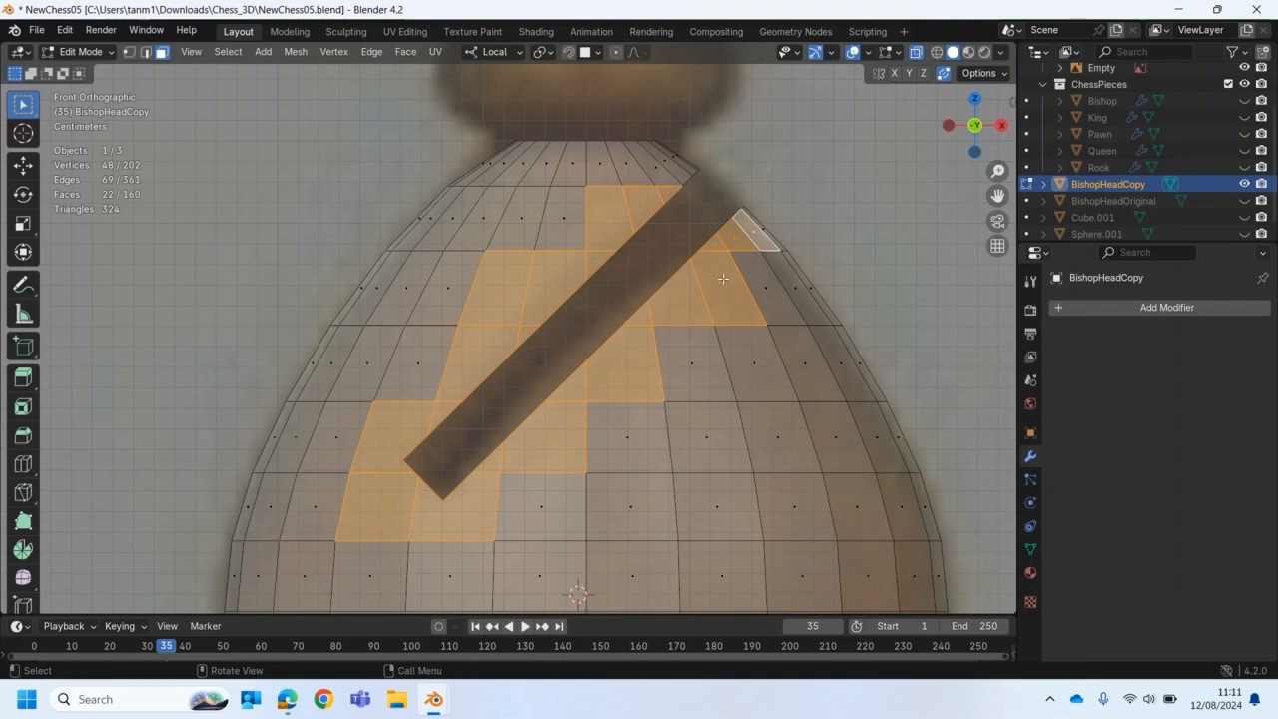
pyautogui.hotkey('ctrl', 'z')
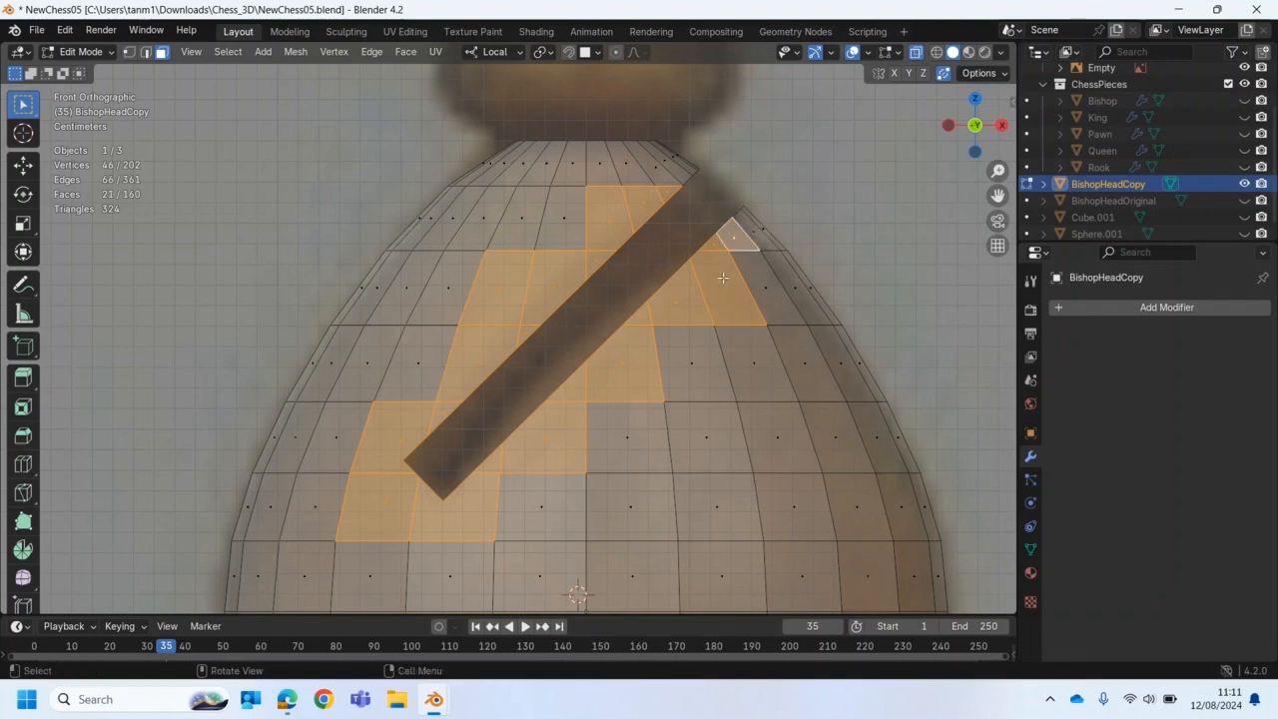
pyautogui.press('x')
pyautogui.click(720, 275)
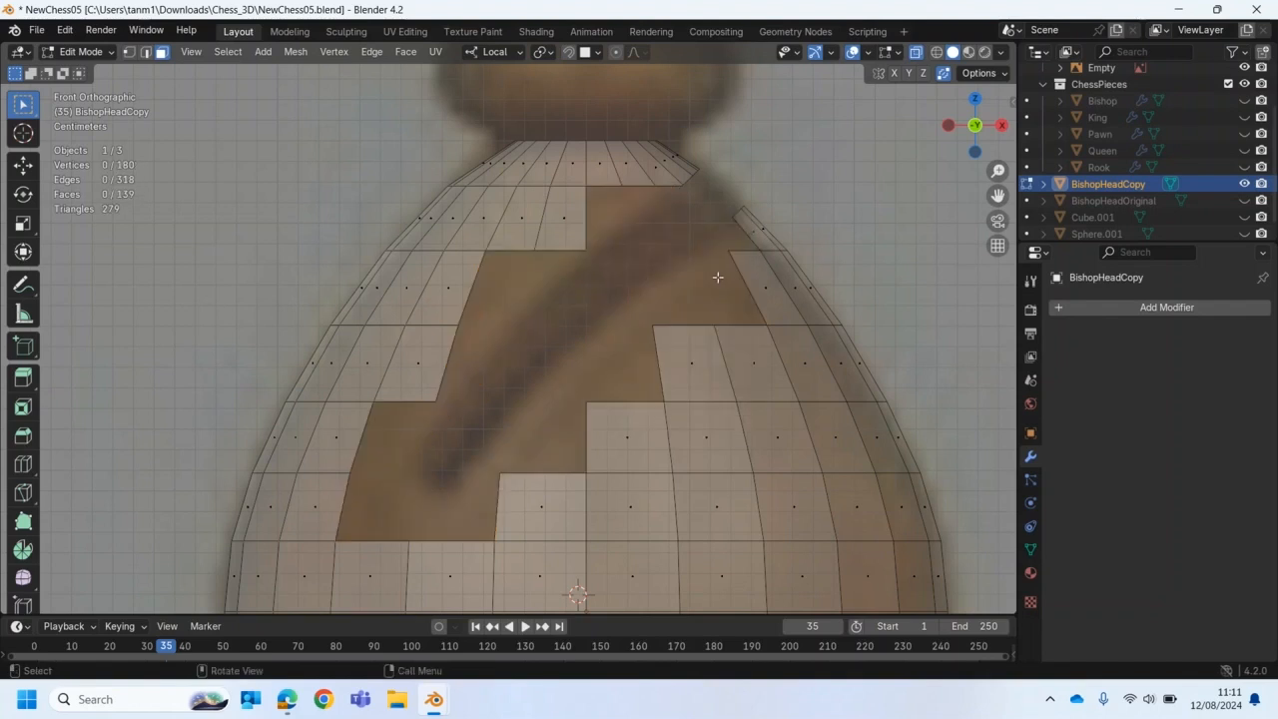
# Step: Widen the stepped opening by deleting three more faces, two along its upper-left edge and one along its lower-right edge
pyautogui.click(421, 364)
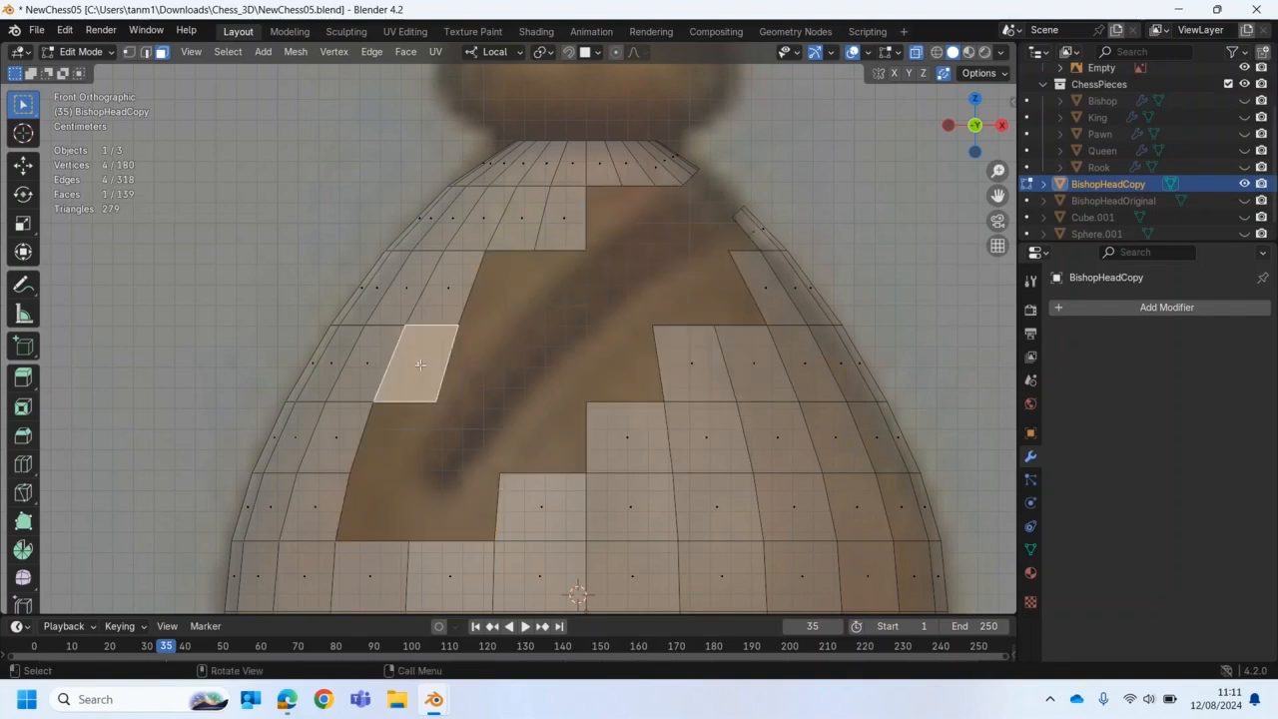
pyautogui.press('x')
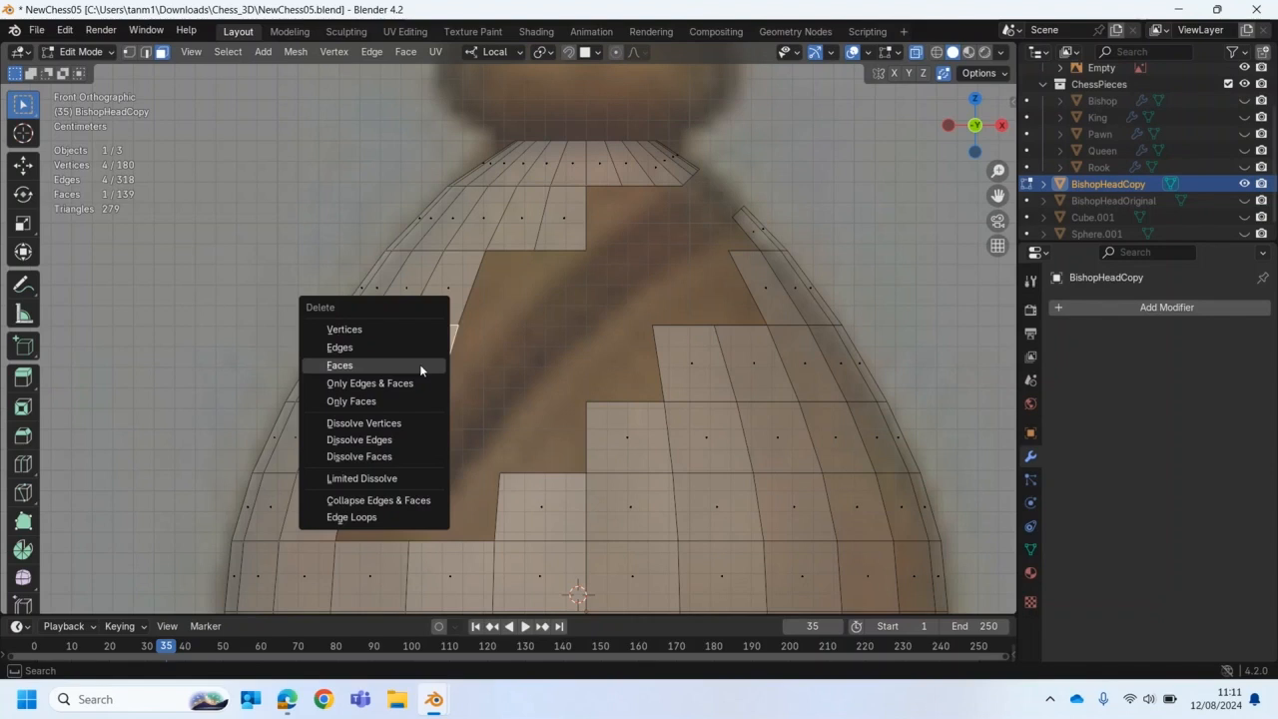
pyautogui.click(419, 363)
pyautogui.click(556, 232)
pyautogui.press('x')
pyautogui.click(557, 217)
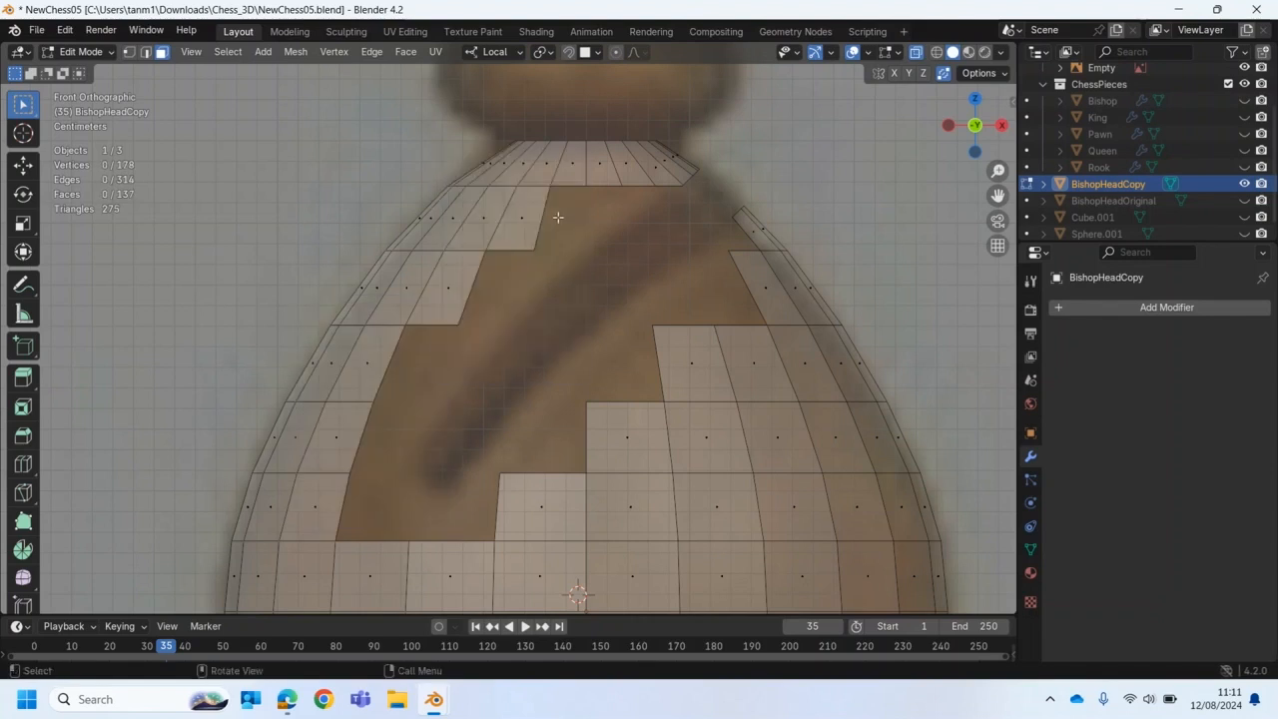
pyautogui.click(689, 367)
pyautogui.press('x')
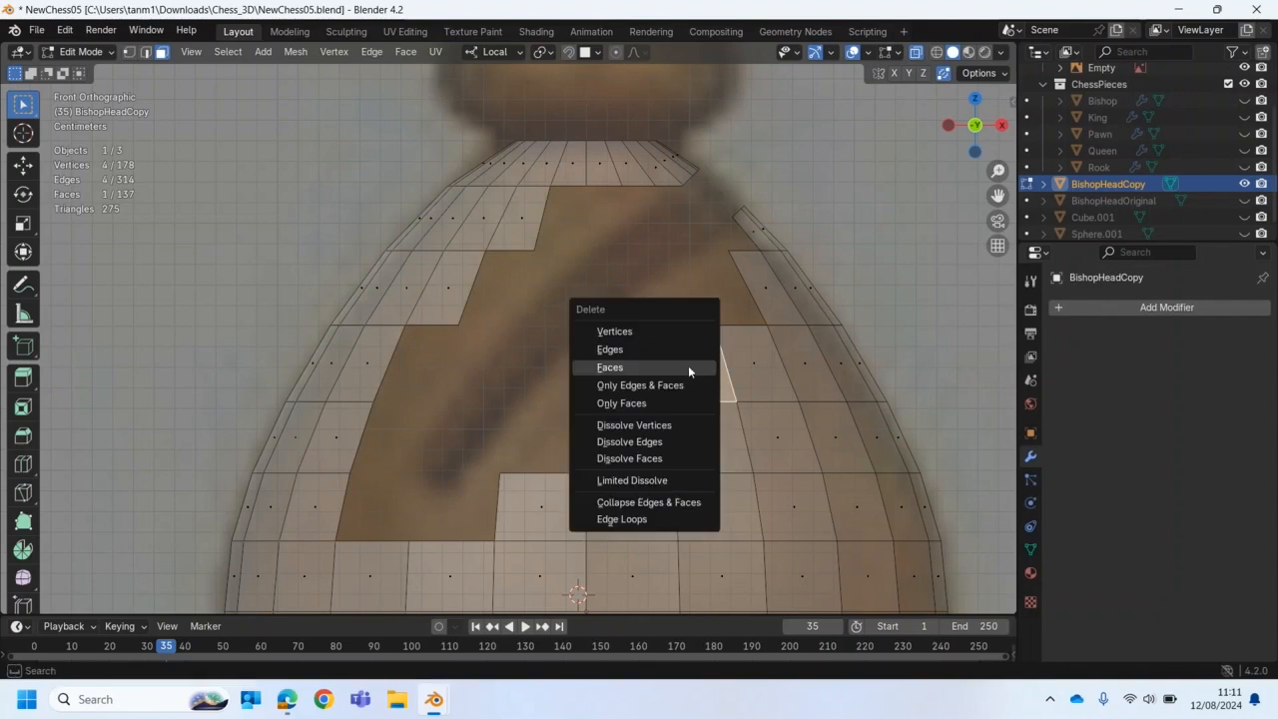
pyautogui.click(688, 366)
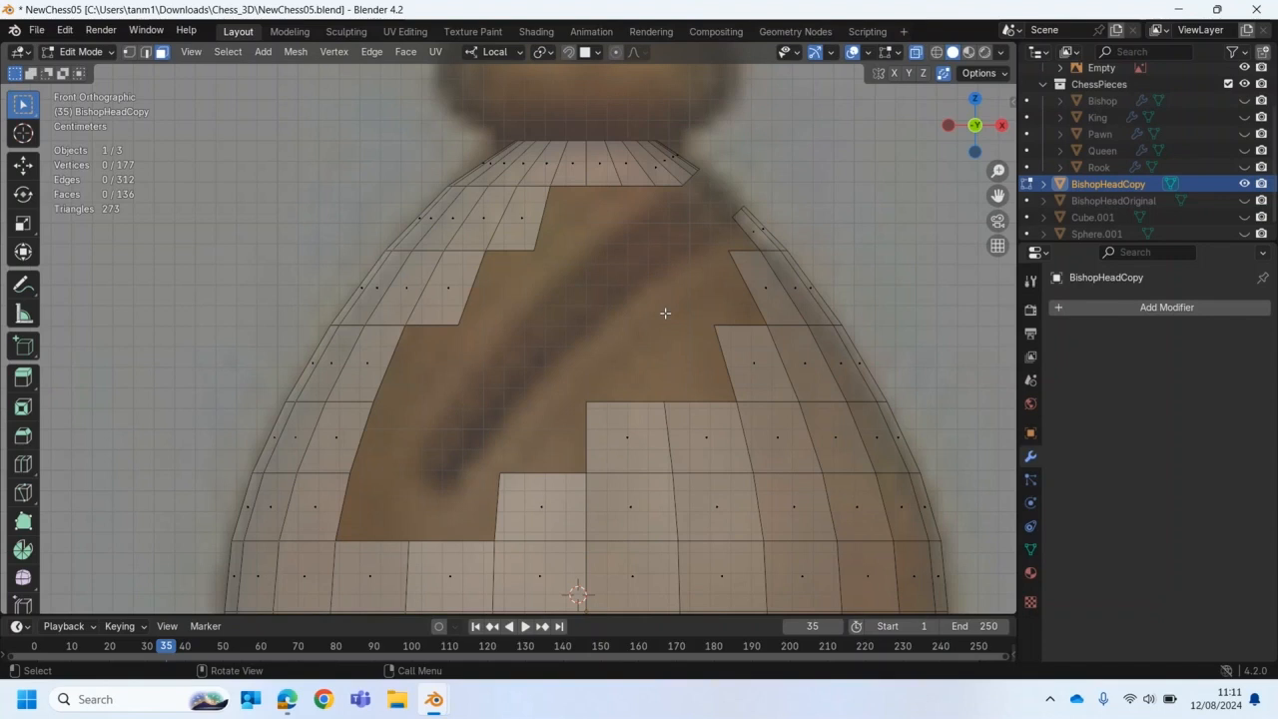
# Step: Unhide BishopHeadOriginal in the front orthographic view so that it backs the opening in BishopHeadCopy
pyautogui.moveTo(689, 437); pyautogui.dragTo(533, 478, button='middle')
pyautogui.moveTo(466, 459); pyautogui.dragTo(517, 400, button='middle')
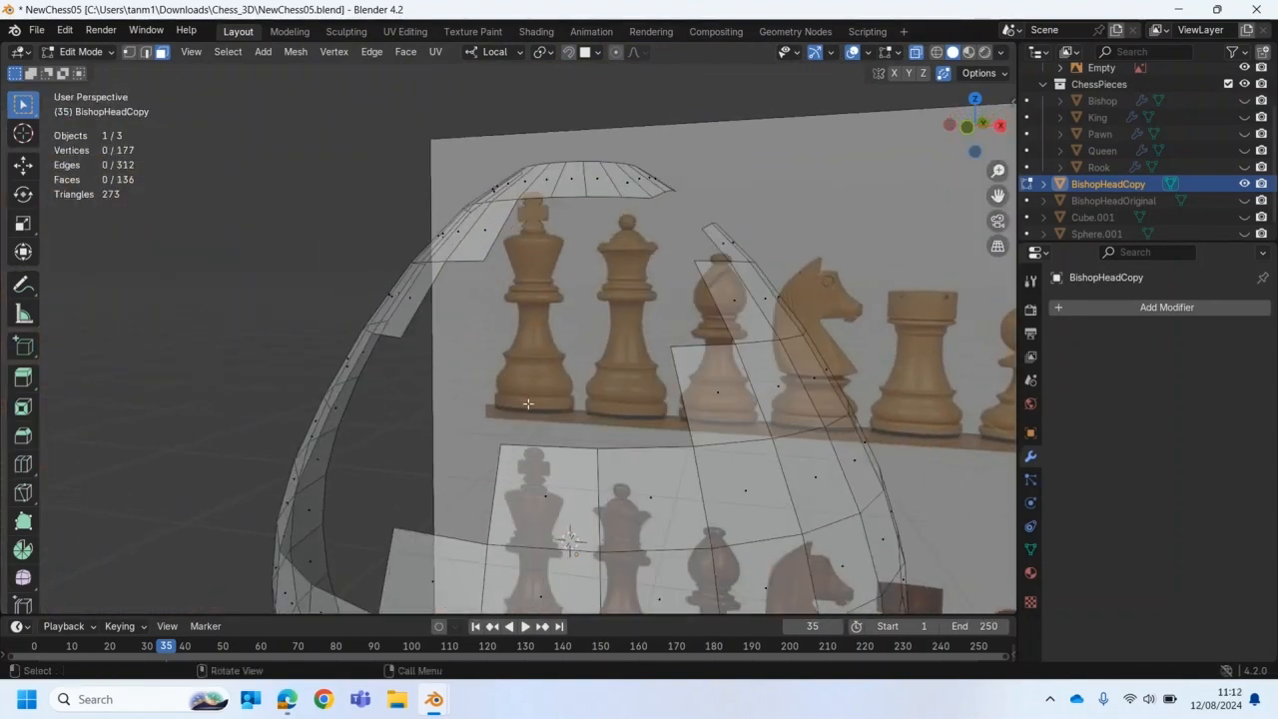
pyautogui.press('KP_1')
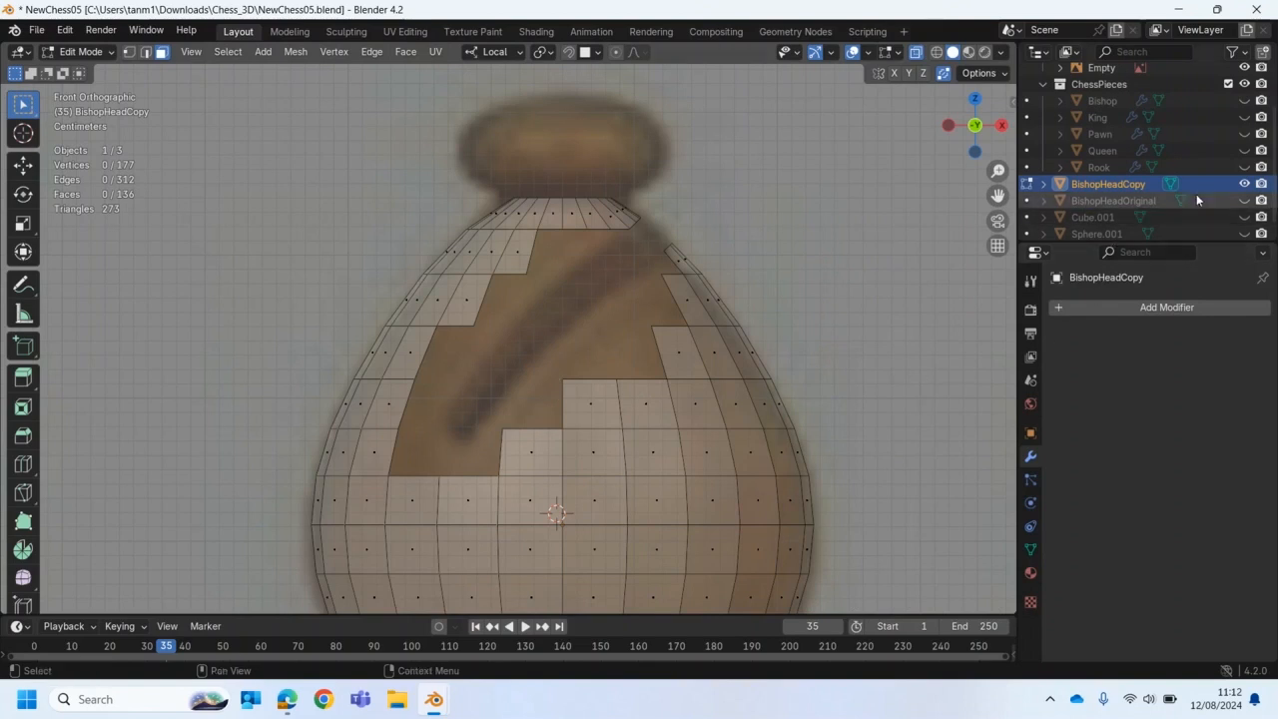
pyautogui.click(1243, 199)
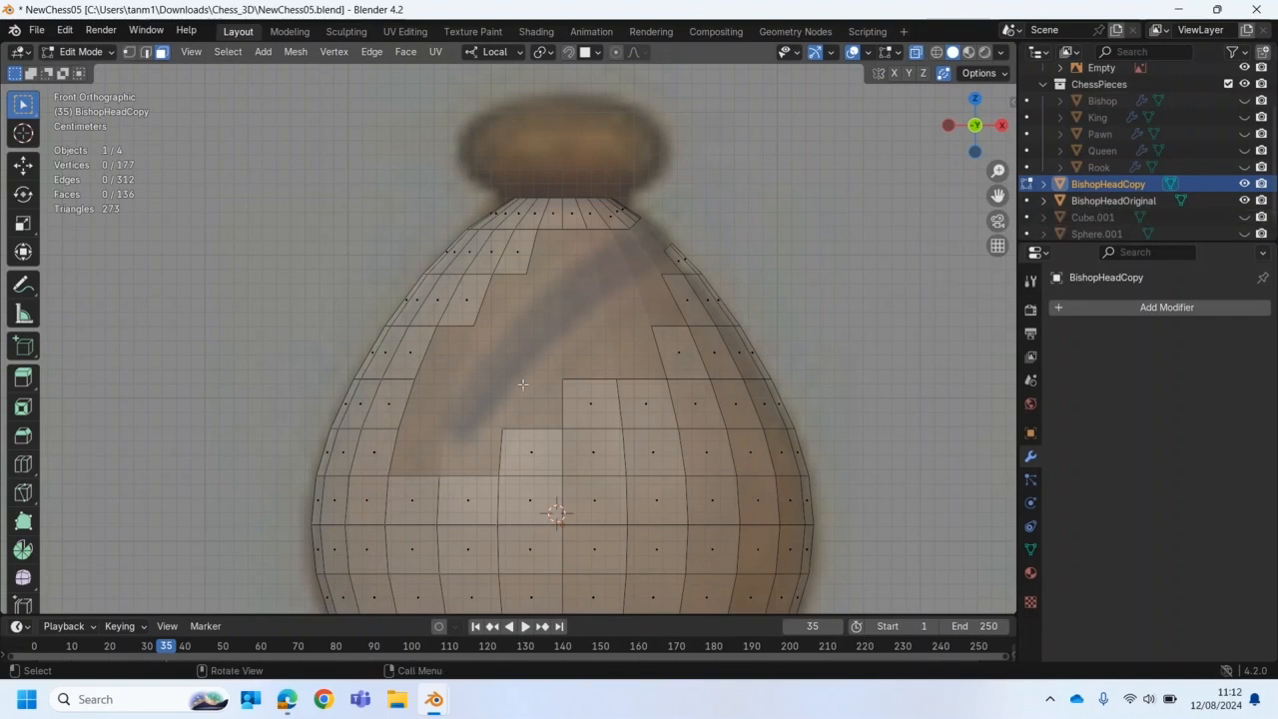
# Step: Return BishopHeadCopy to Object Mode and add a Shrinkwrap modifier to it
pyautogui.click(77, 52)
pyautogui.click(72, 71)
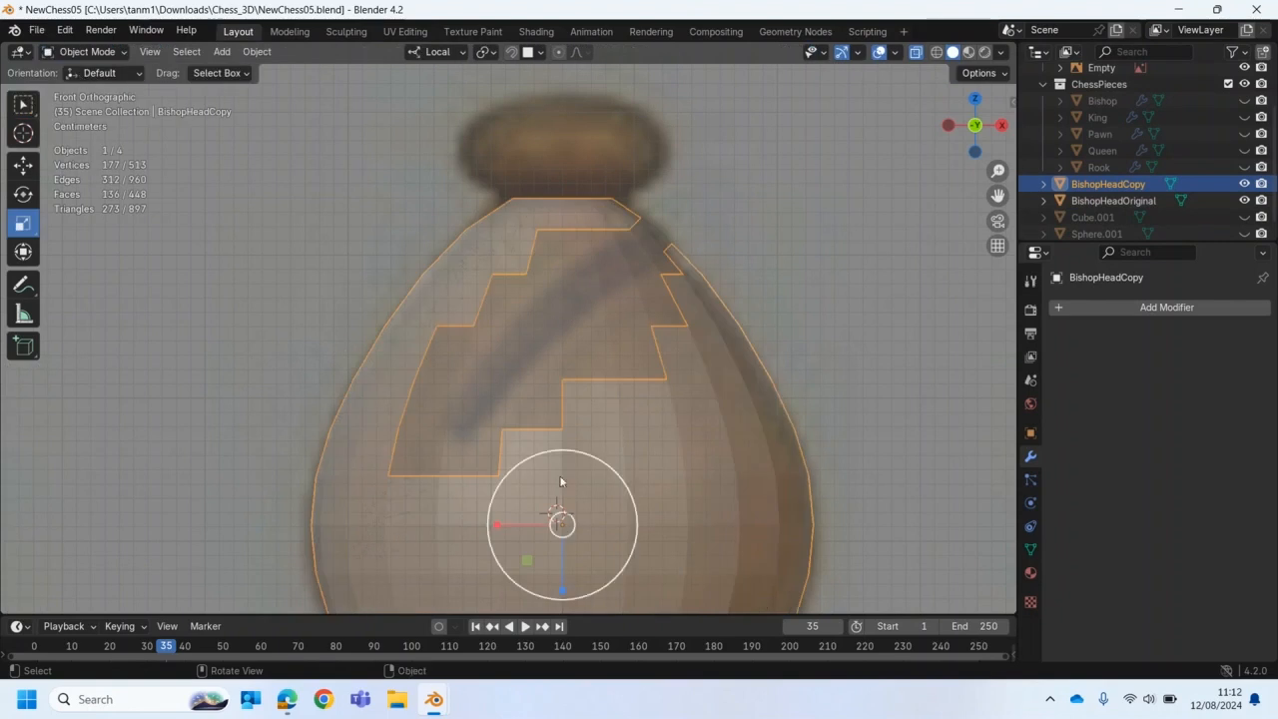
pyautogui.click(1151, 304)
pyautogui.click(1094, 308)
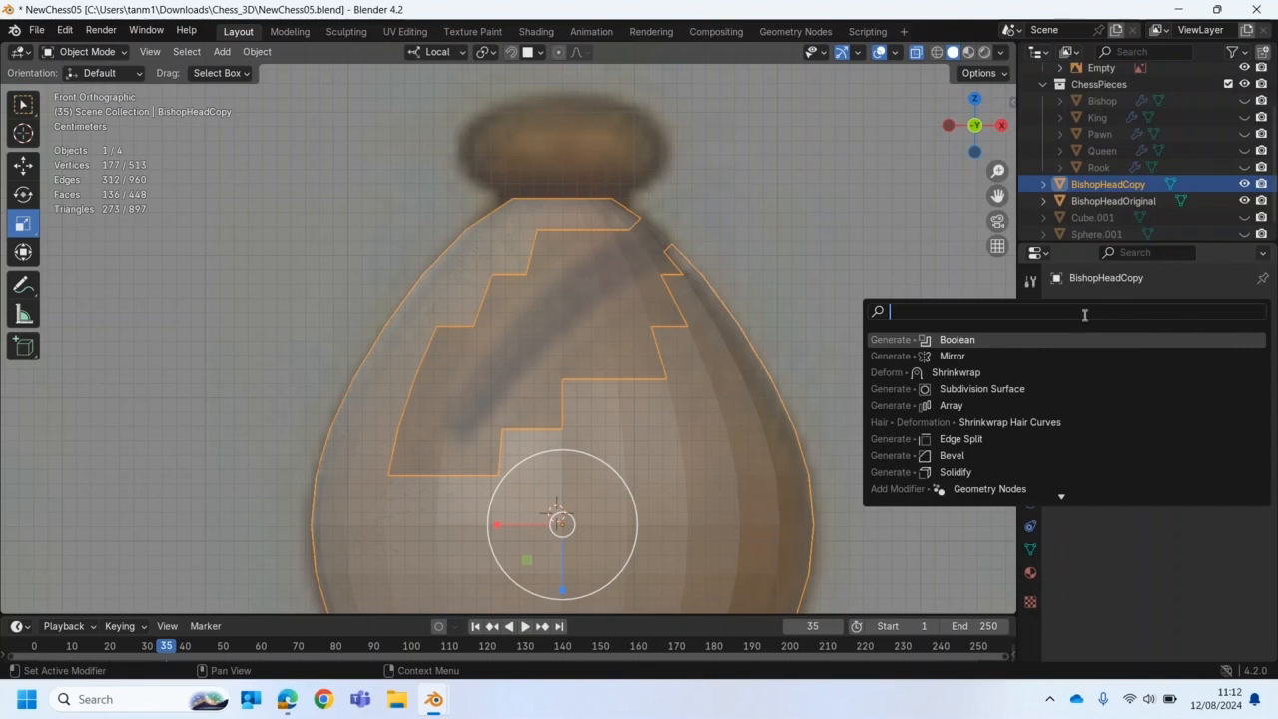
pyautogui.write('sh')
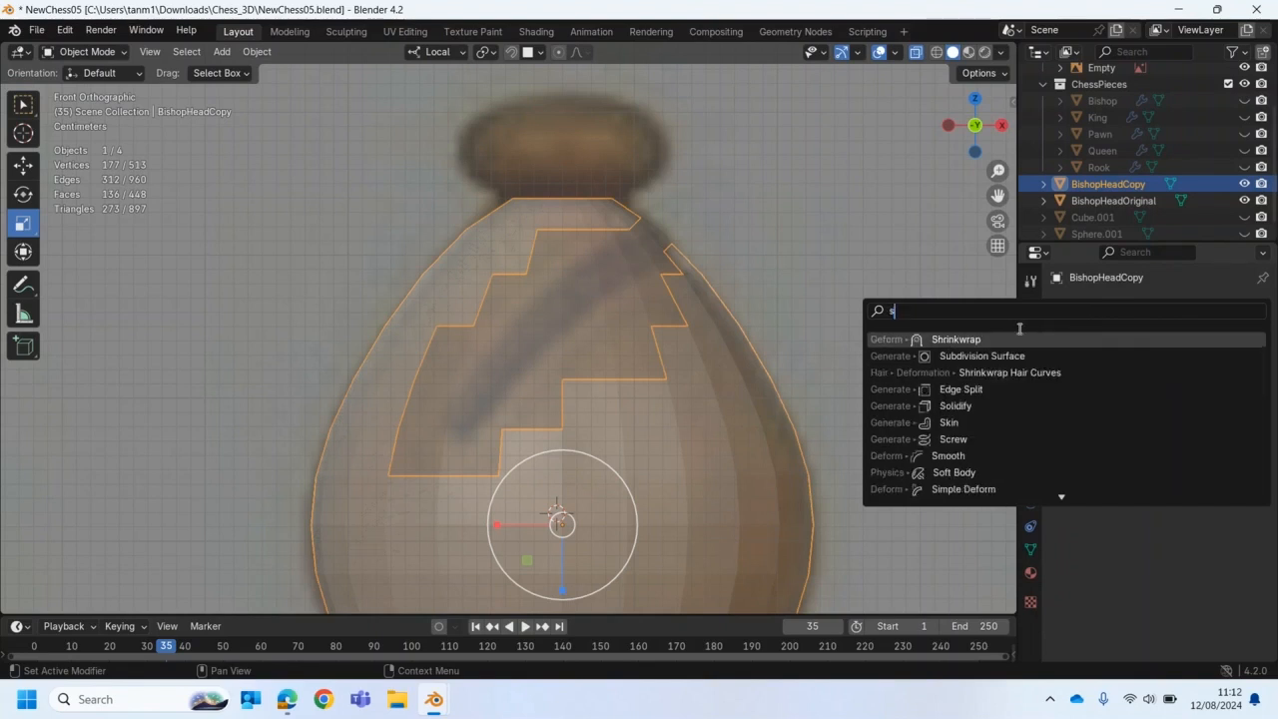
pyautogui.click(989, 339)
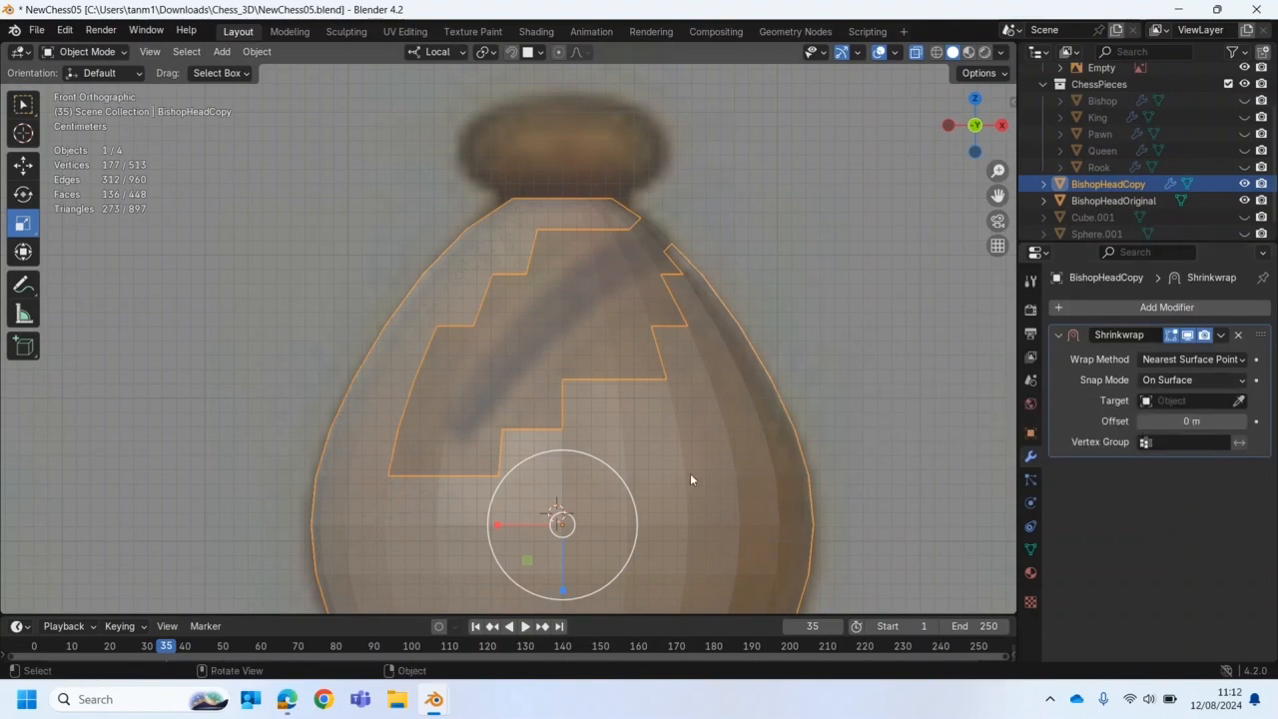
# Step: Set the Shrinkwrap modifier's snap mode to Above Surface, its target to BishopHeadOriginal and its offset to 0.02 m
pyautogui.scroll(1, 691, 473)
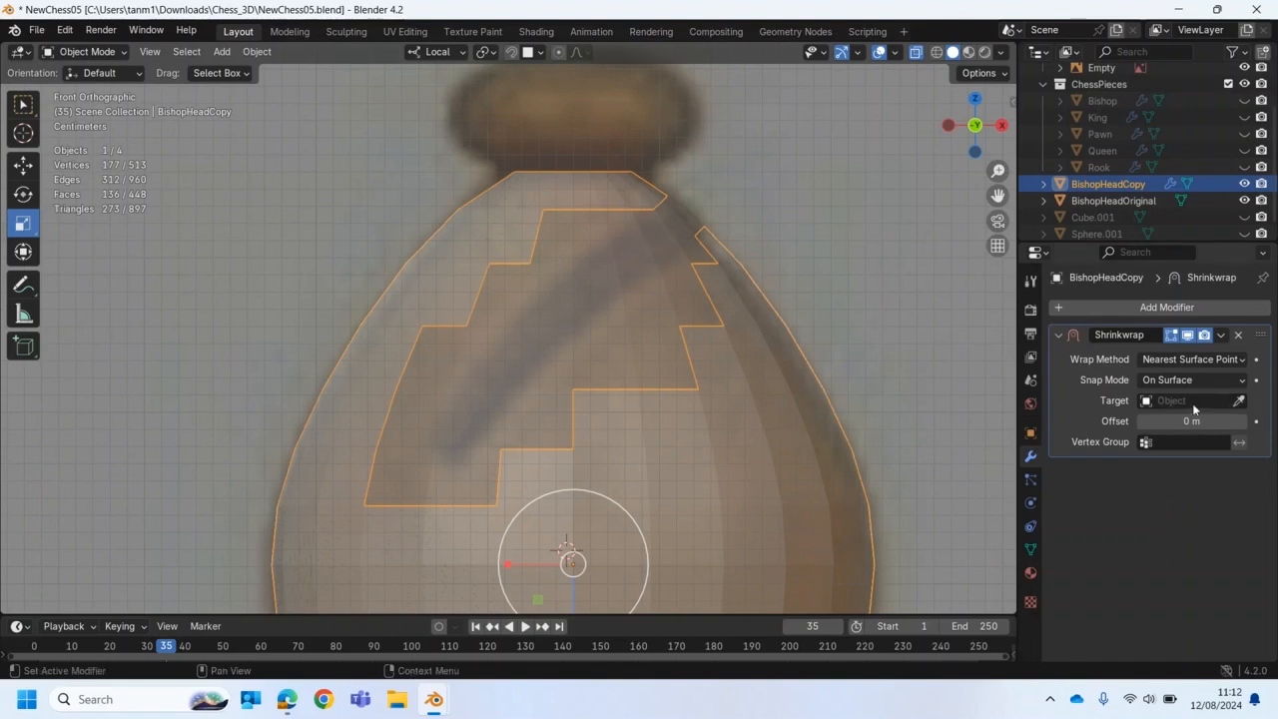
pyautogui.click(1170, 380)
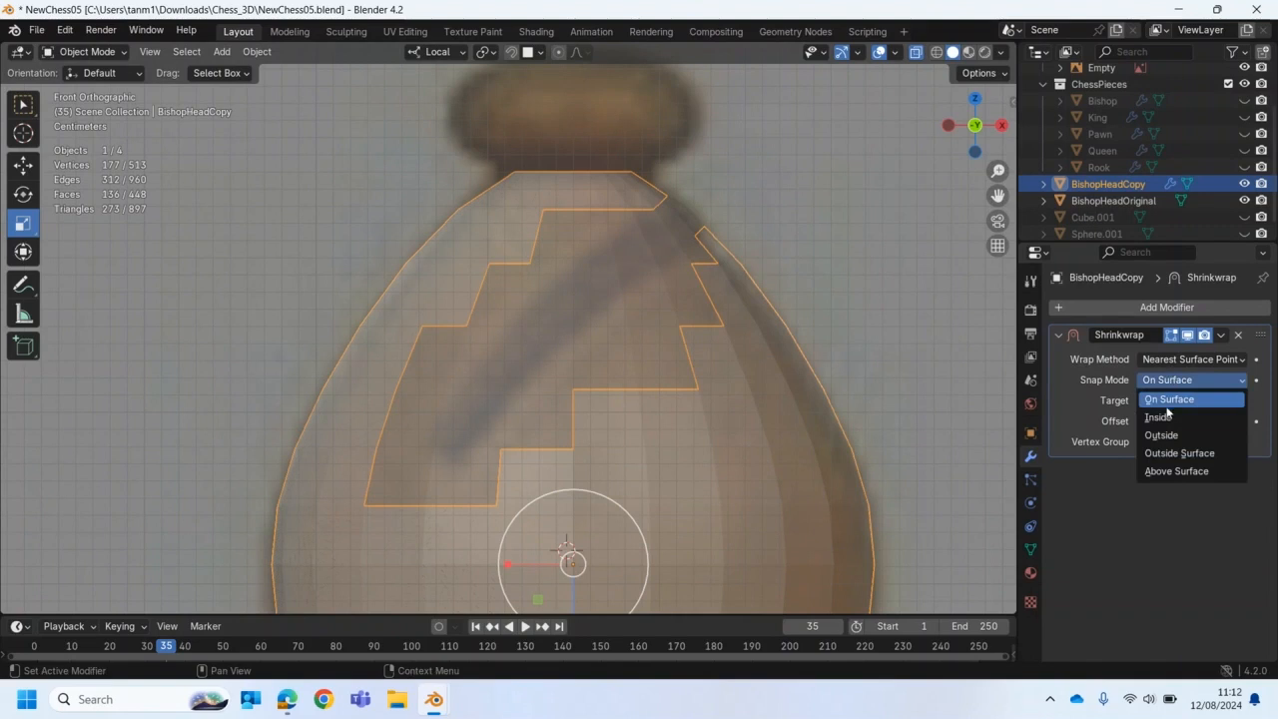
pyautogui.click(1161, 471)
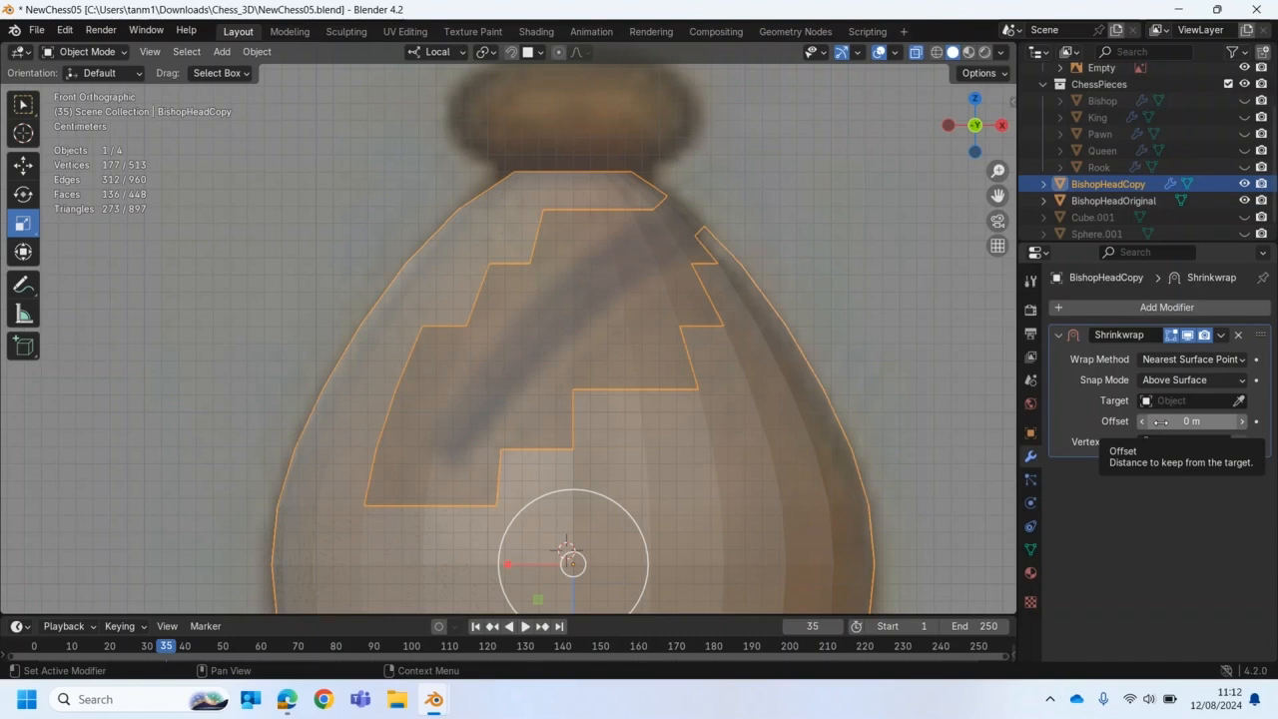
pyautogui.click(1237, 401)
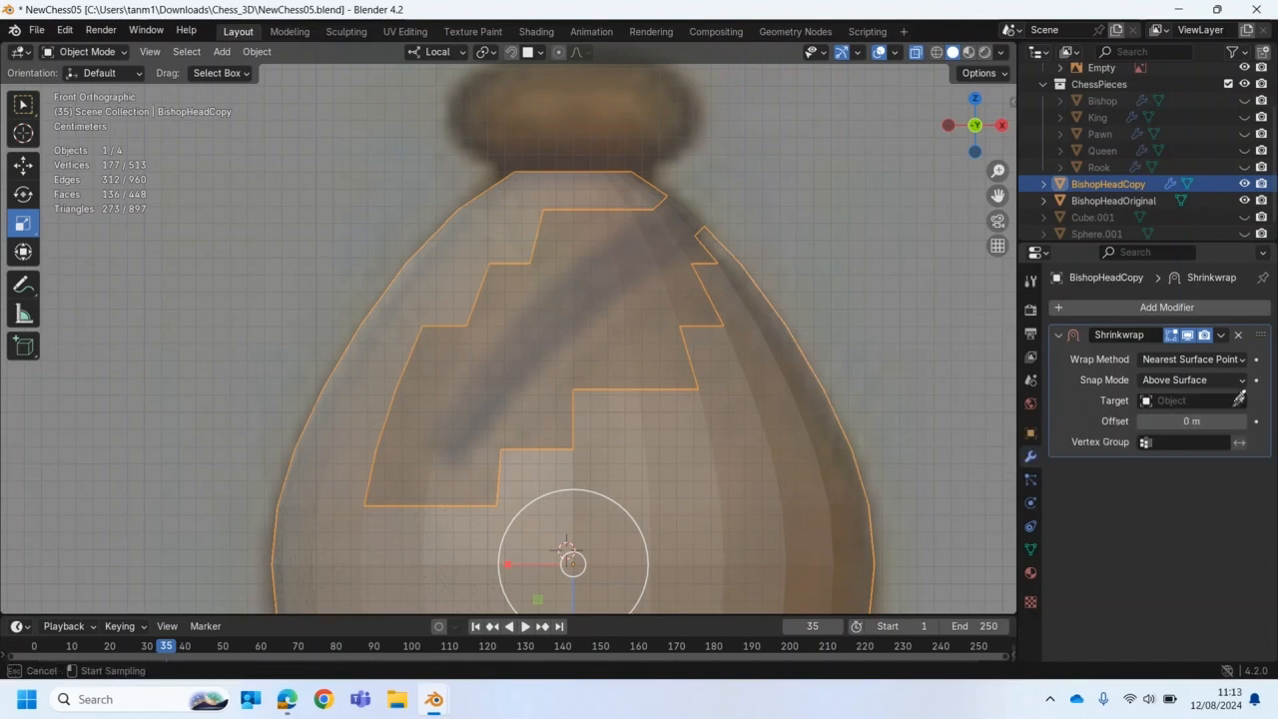
pyautogui.click(602, 289)
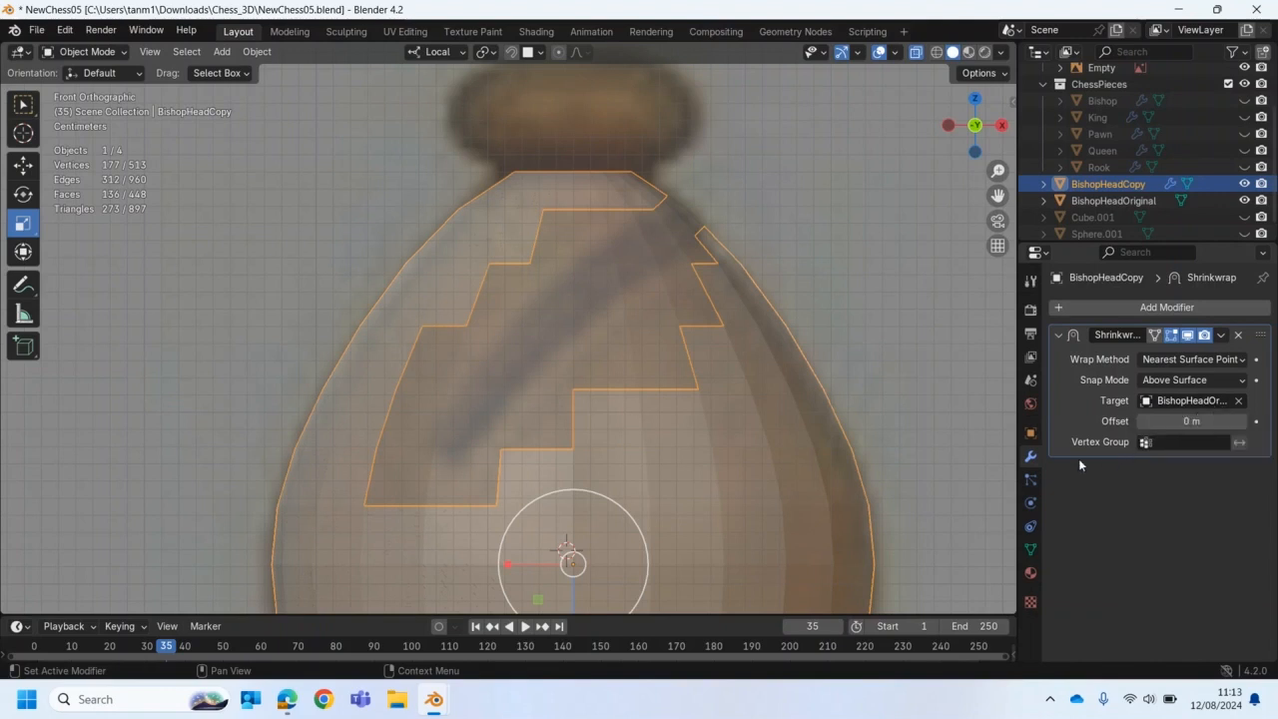
pyautogui.click(1185, 421)
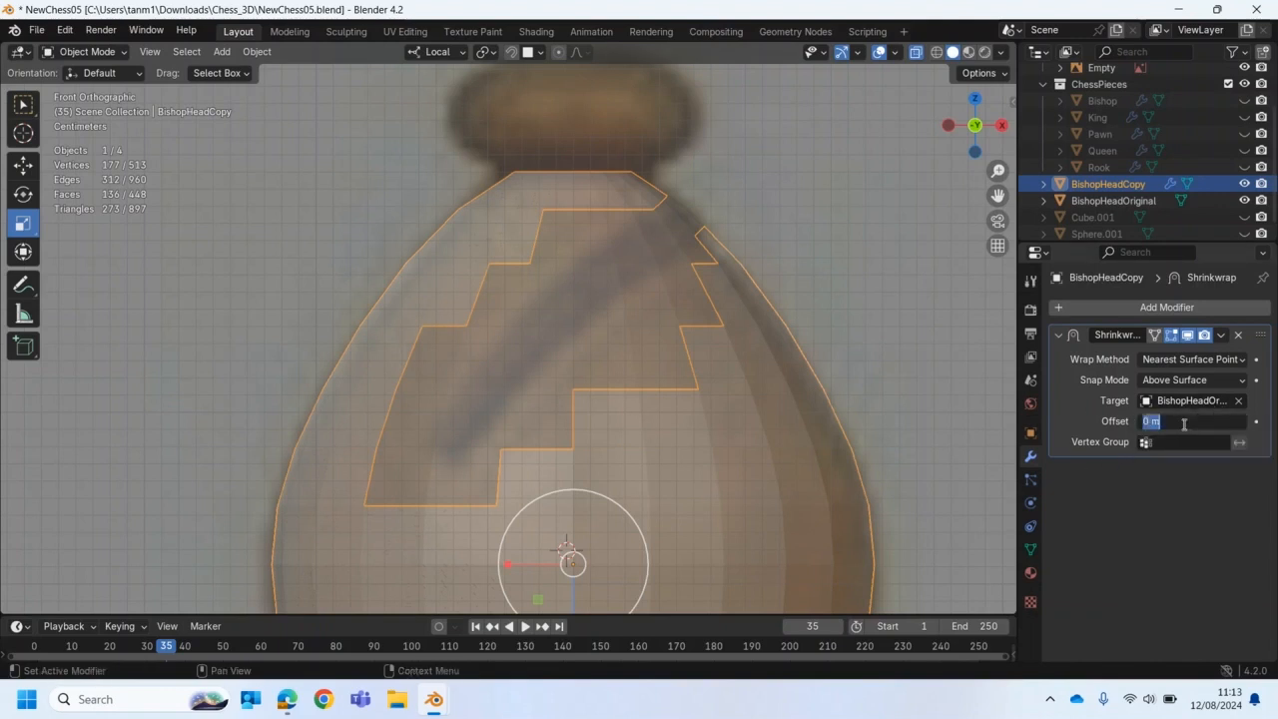
pyautogui.write('0.02')
pyautogui.press('Return')
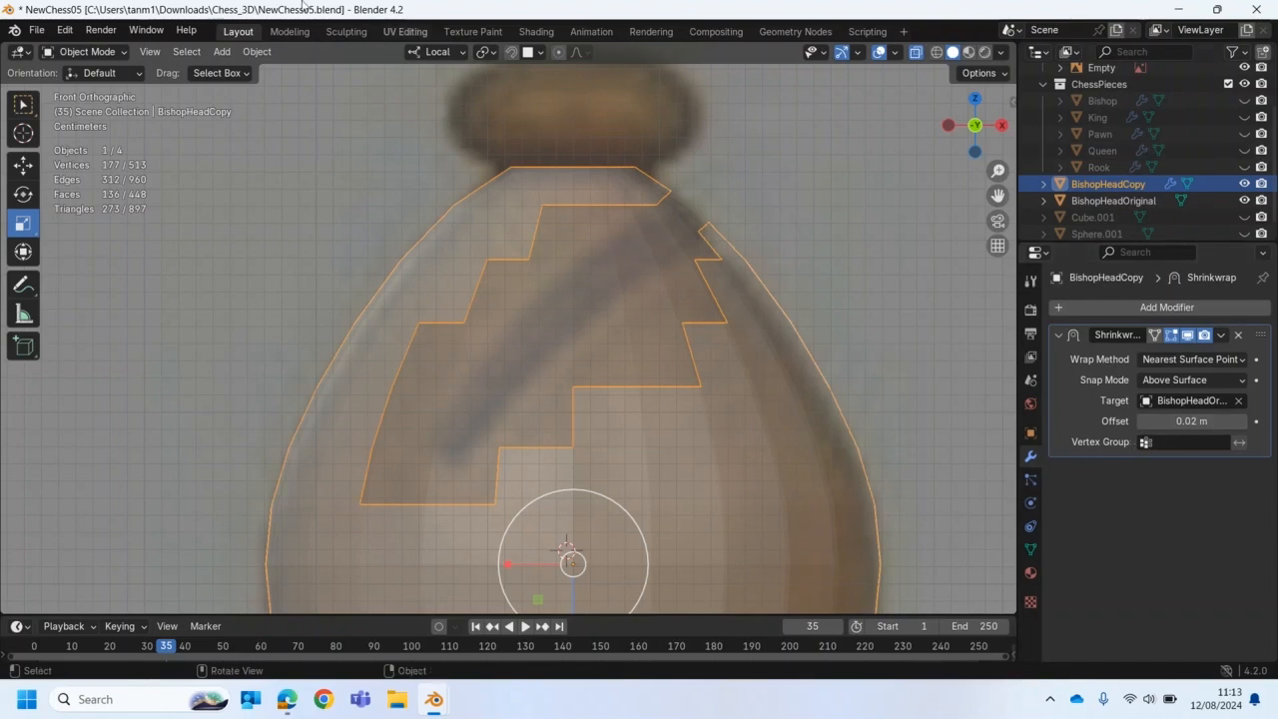
# Step: Turn off X-ray and examine from several angles how BishopHeadCopy sits over BishopHeadOriginal
pyautogui.moveTo(518, 202); pyautogui.dragTo(551, 295, button='middle')
pyautogui.click(916, 53)
pyautogui.scroll(2, 560, 294)
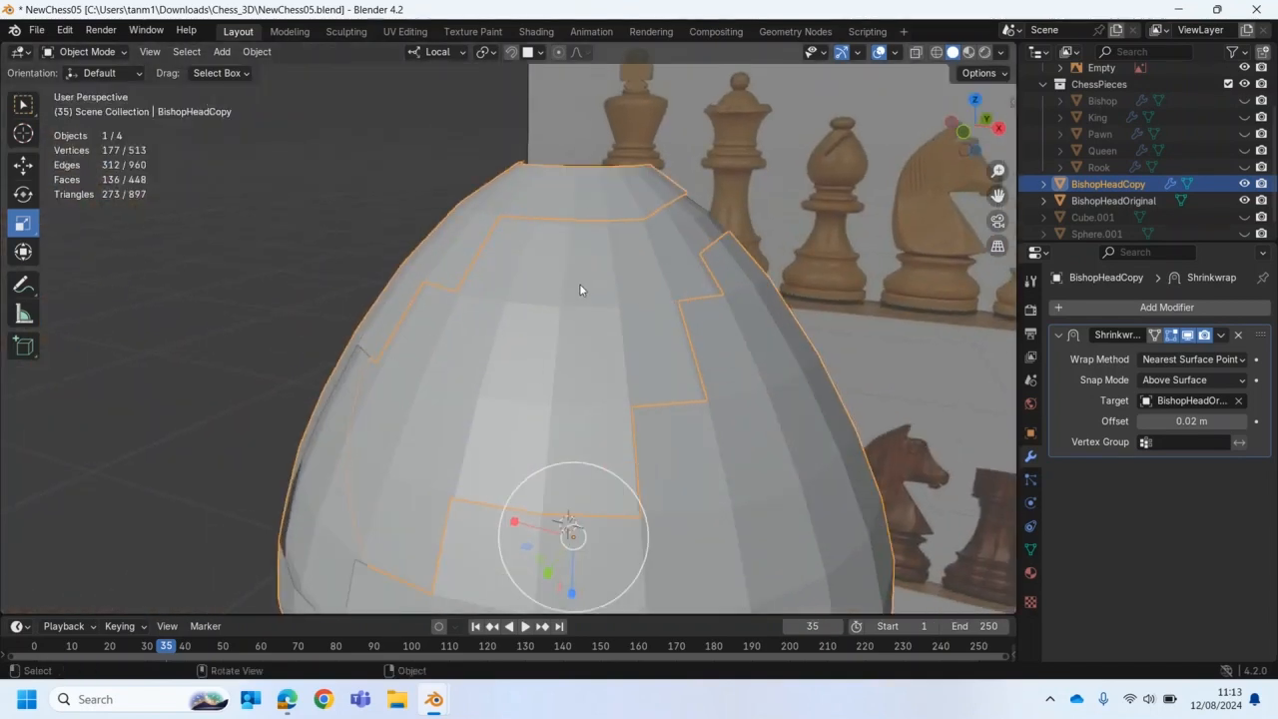
pyautogui.scroll(-2, 490, 337)
pyautogui.moveTo(490, 336); pyautogui.dragTo(577, 314, button='middle')
pyautogui.scroll(2, 547, 311)
pyautogui.scroll(-2, 547, 312)
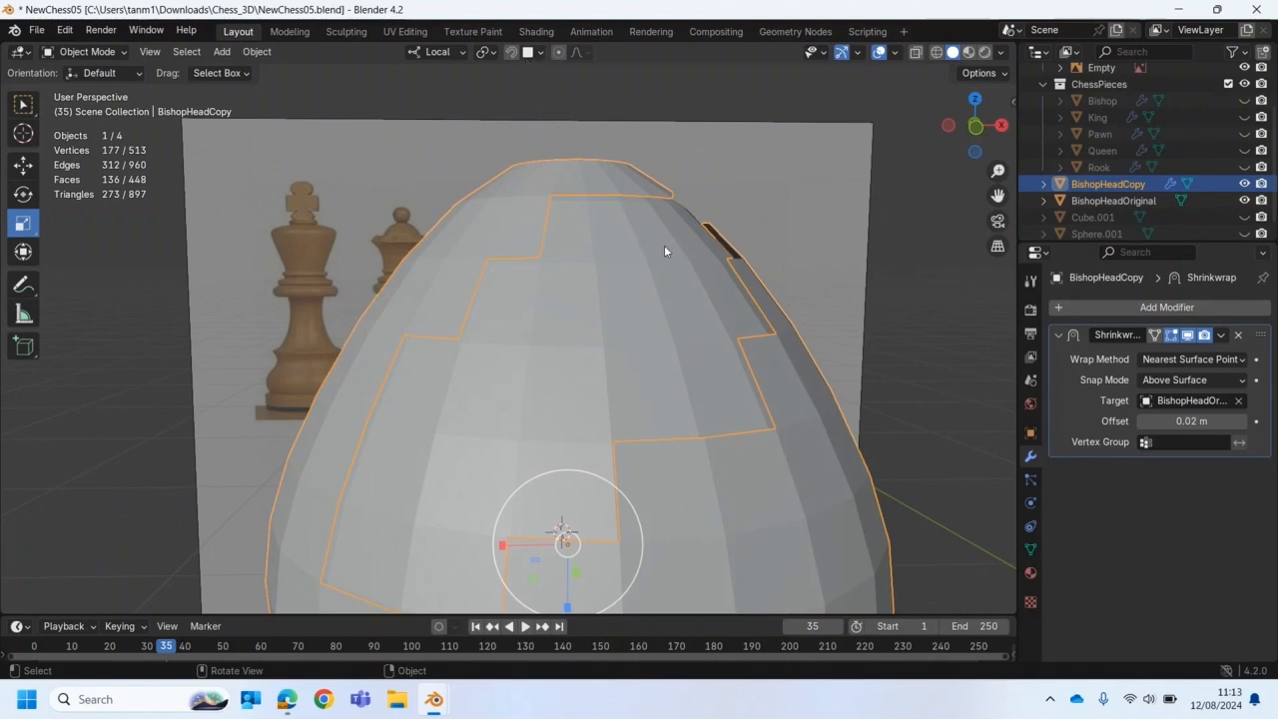
# Step: Turn on snapping with Face Project as the snap target for individual elements, and limit it to affecting Move only
pyautogui.click(515, 55)
pyautogui.click(540, 52)
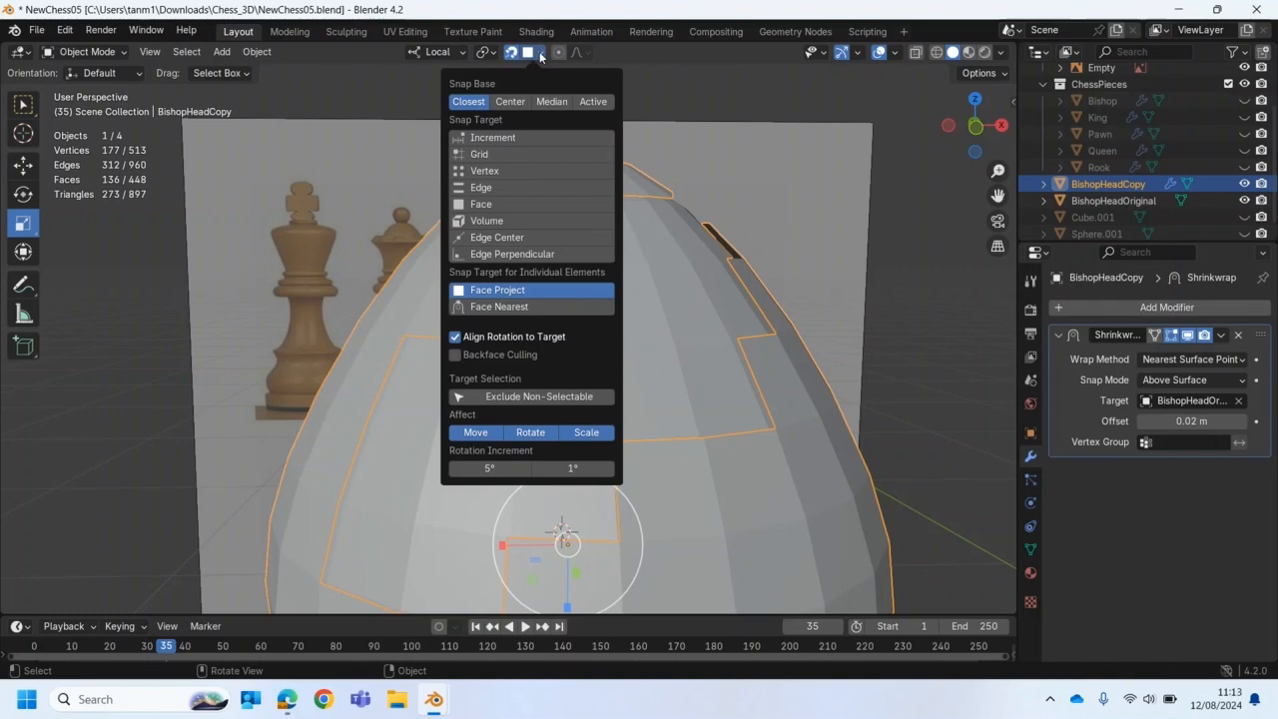
pyautogui.click(492, 138)
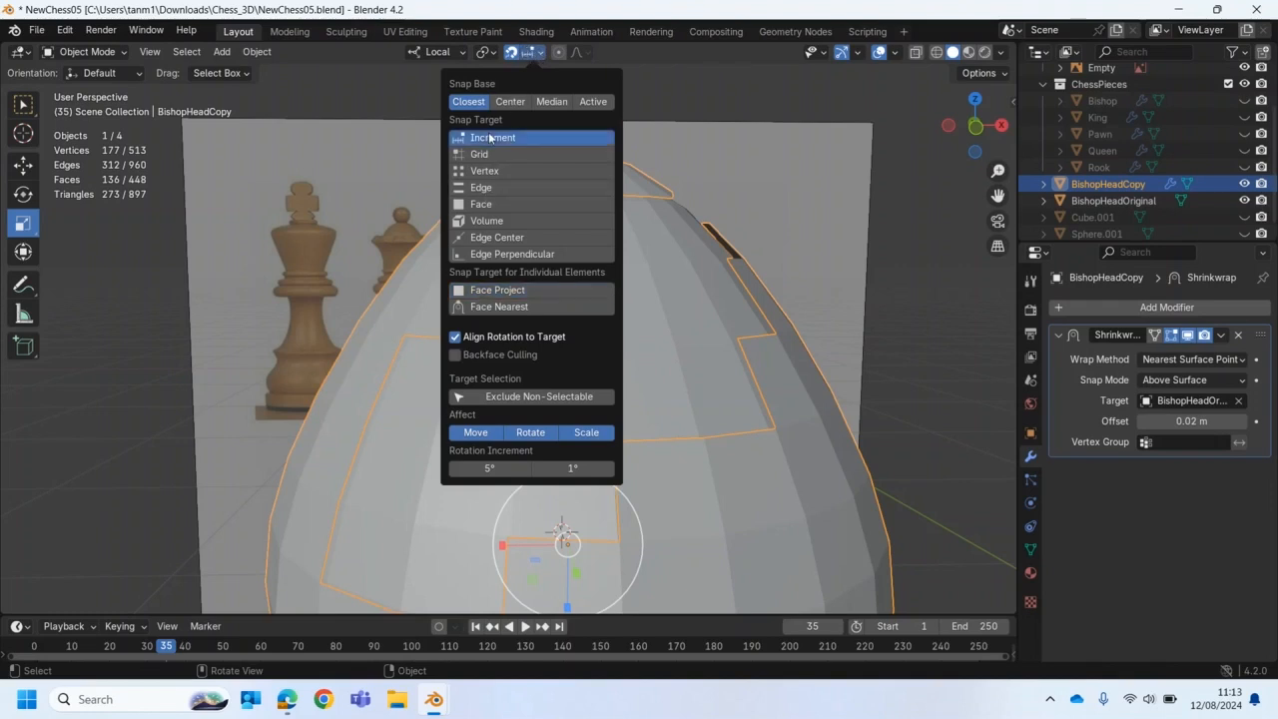
pyautogui.click(537, 432)
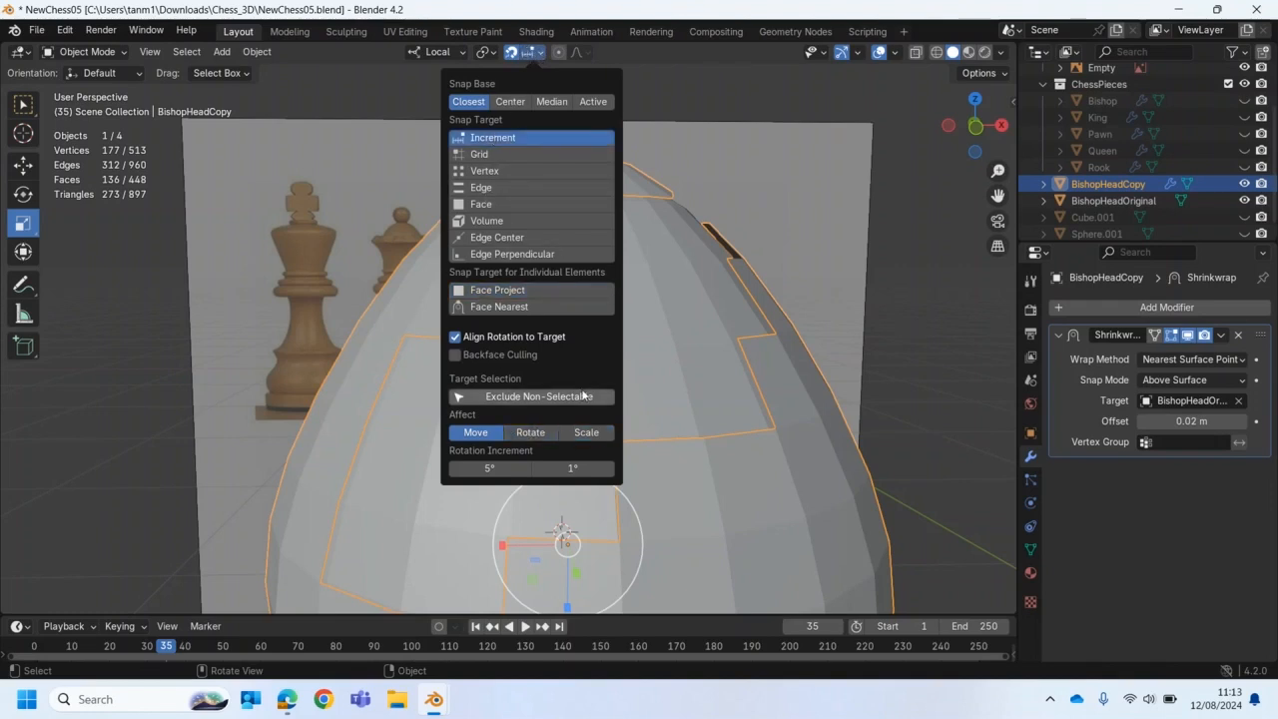
pyautogui.click(537, 53)
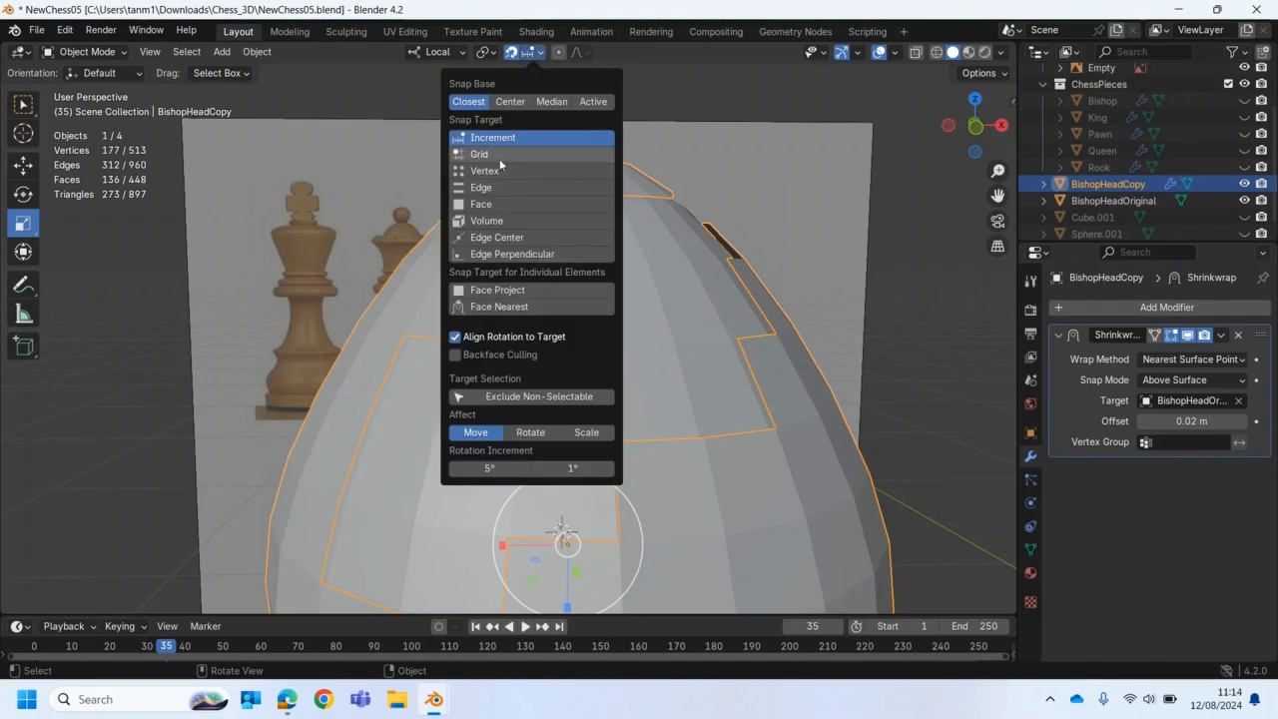
pyautogui.click(504, 290)
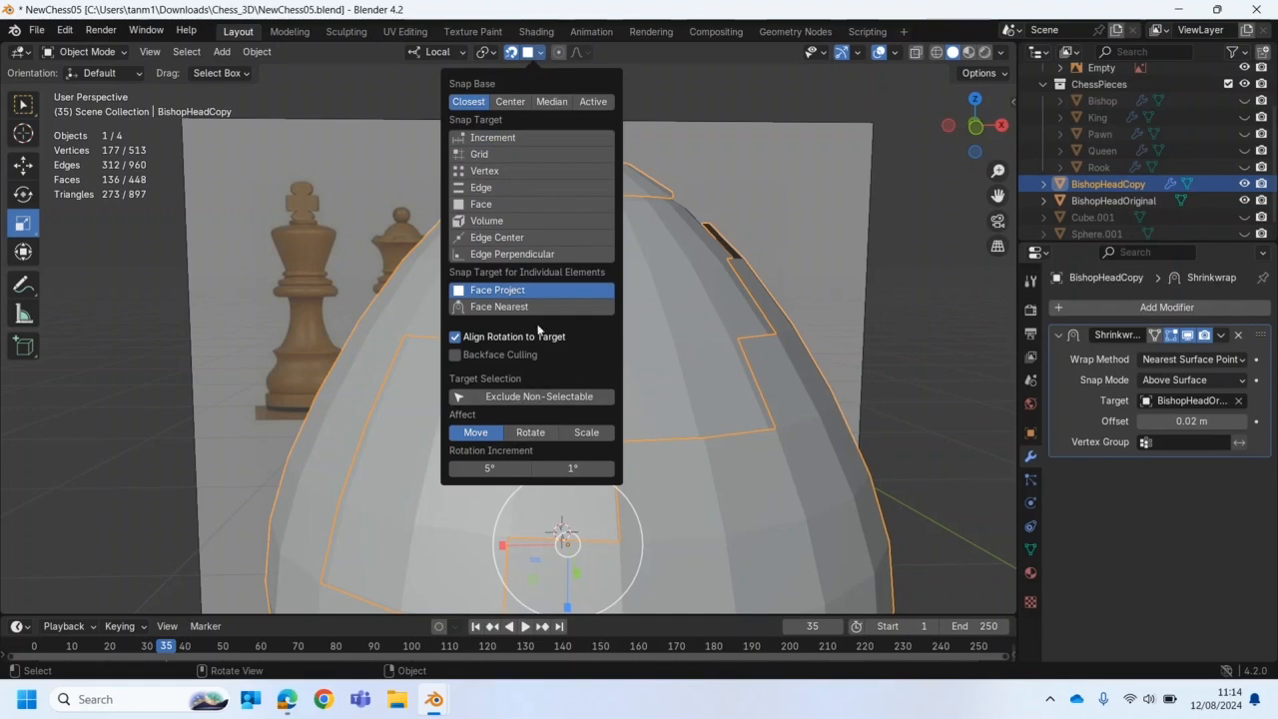
pyautogui.click(460, 342)
pyautogui.click(455, 339)
# Step: Switch BishopHeadCopy to Edit Mode and set its Shrinkwrap modifier's offset to 0.01 m
pyautogui.click(84, 51)
pyautogui.click(82, 68)
pyautogui.scroll(-1, 525, 186)
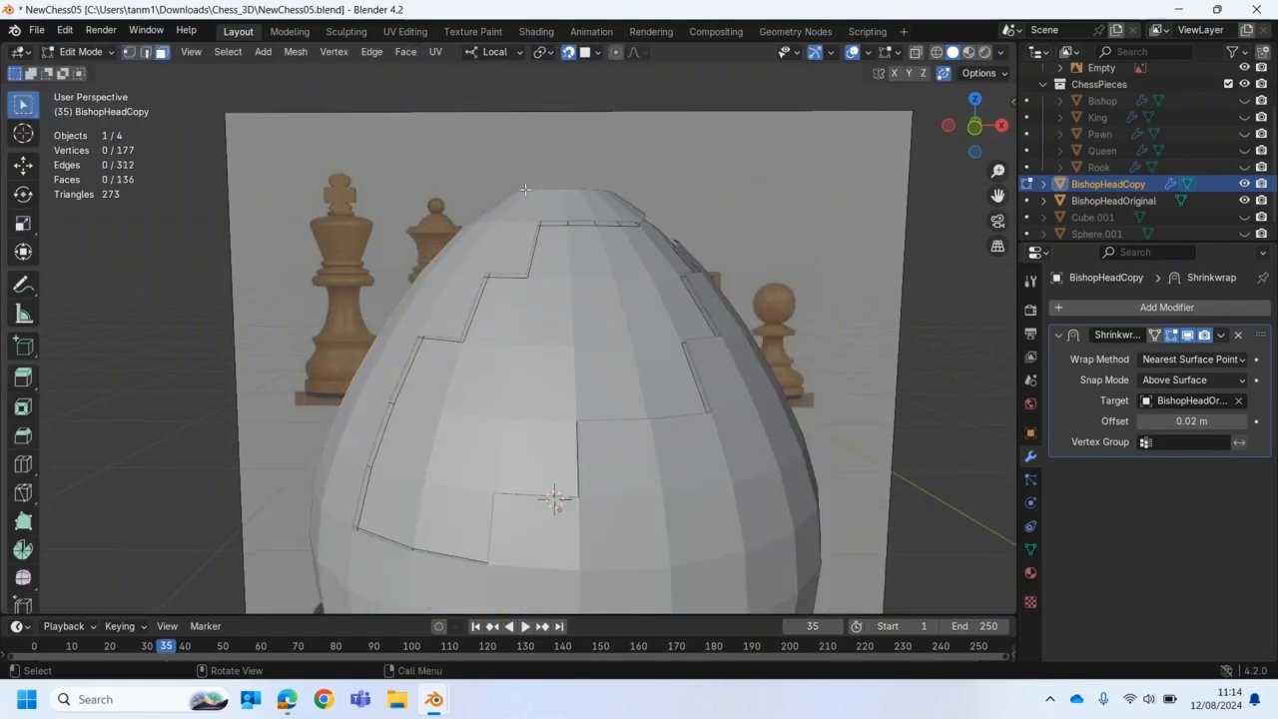
pyautogui.moveTo(522, 213); pyautogui.dragTo(575, 233, button='middle')
pyautogui.scroll(2, 484, 241)
pyautogui.click(1166, 420)
pyautogui.write('0.01')
pyautogui.press('Return')
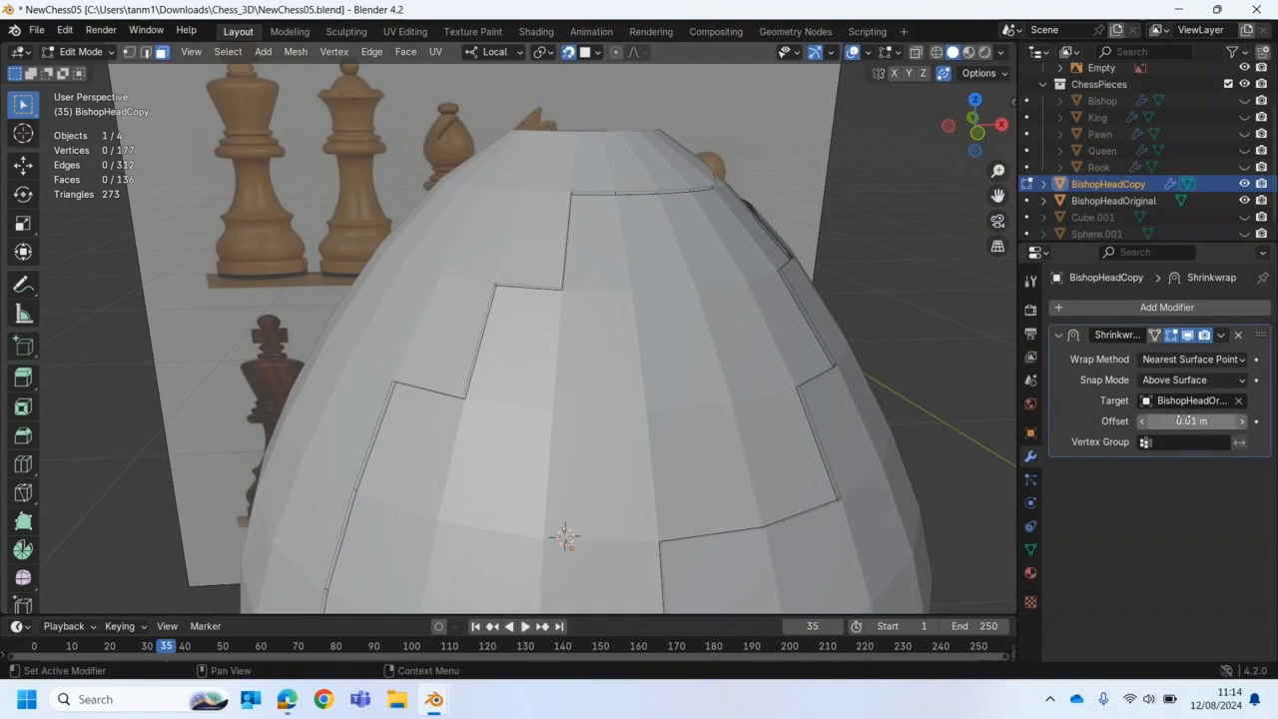
# Step: Open the mesh transform options that hold the Auto Merge setting and its threshold
pyautogui.moveTo(599, 345); pyautogui.dragTo(654, 313, button='middle')
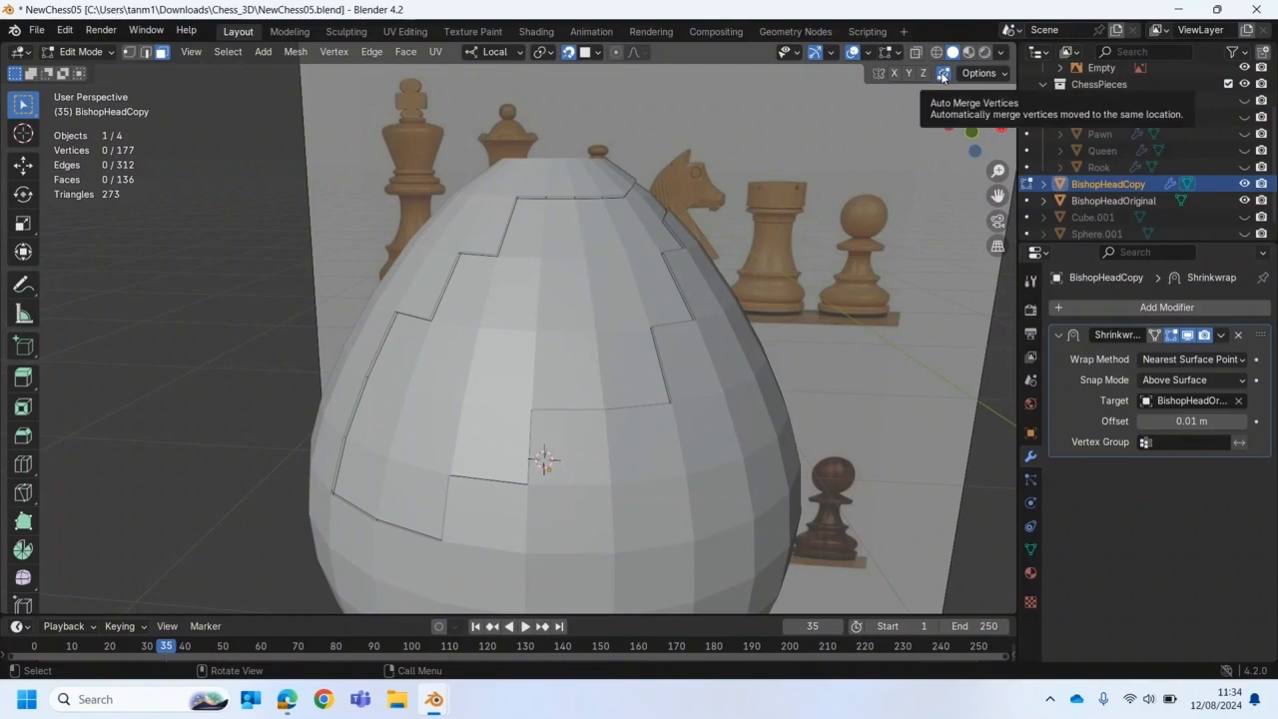
pyautogui.click(1002, 75)
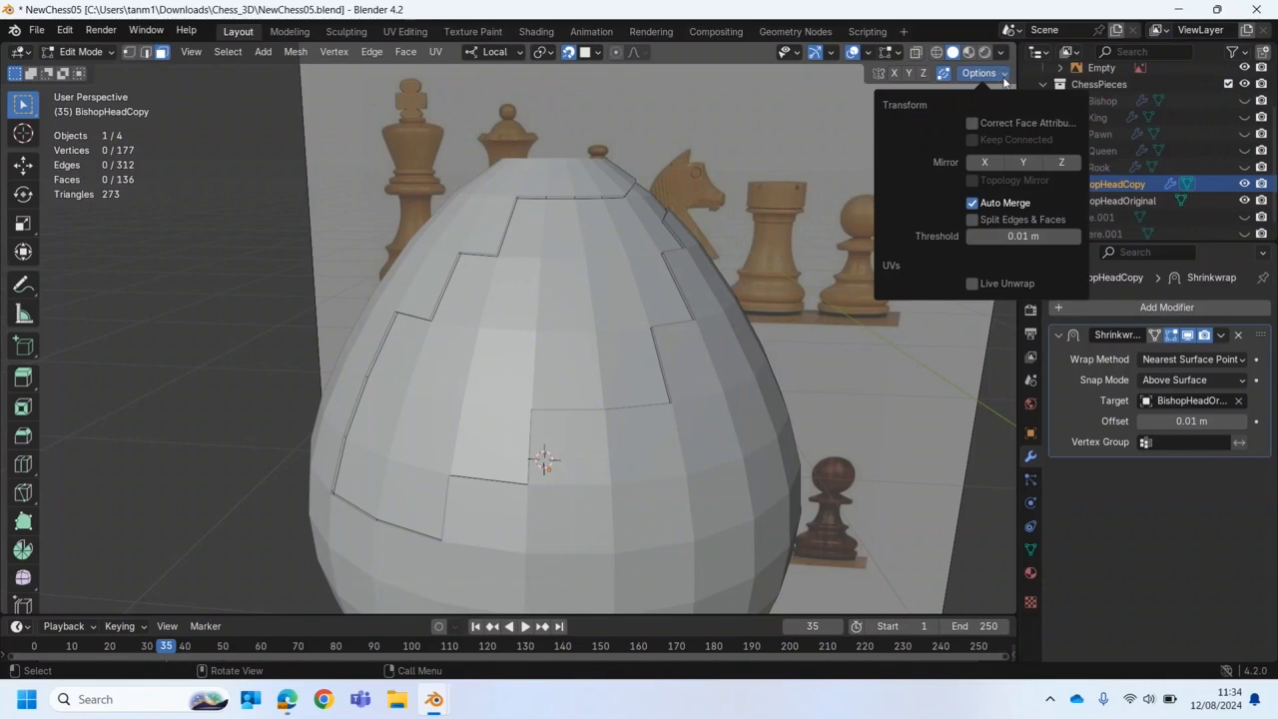
# Step: Confirm 0.01 m as the Auto Merge threshold and enable the Retopology overlay for the bishop head copy
pyautogui.click(1040, 236)
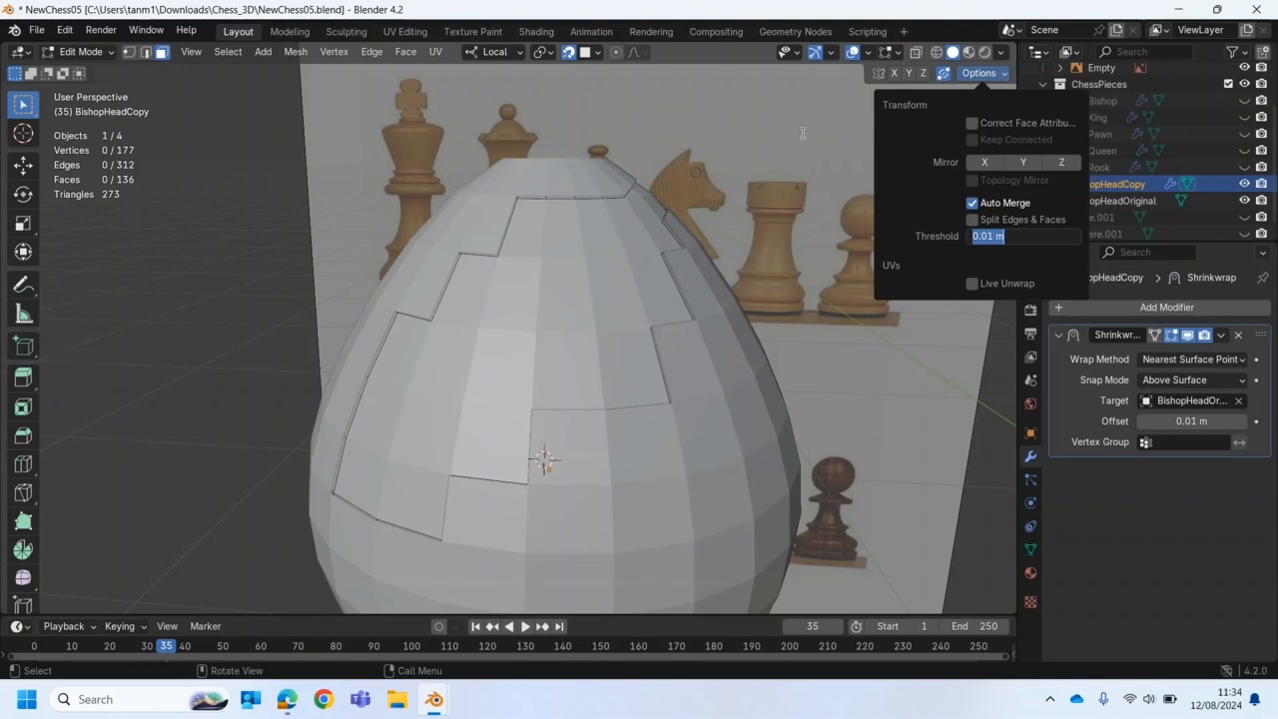
pyautogui.press('Return')
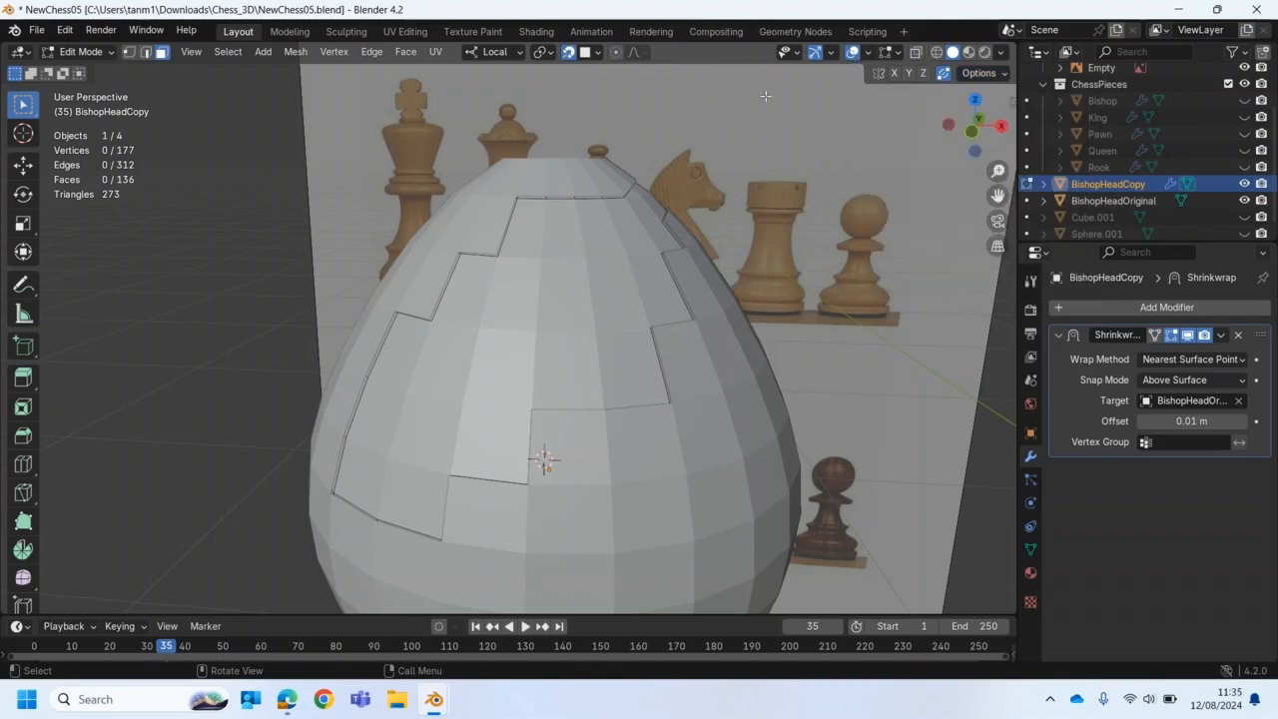
pyautogui.click(867, 54)
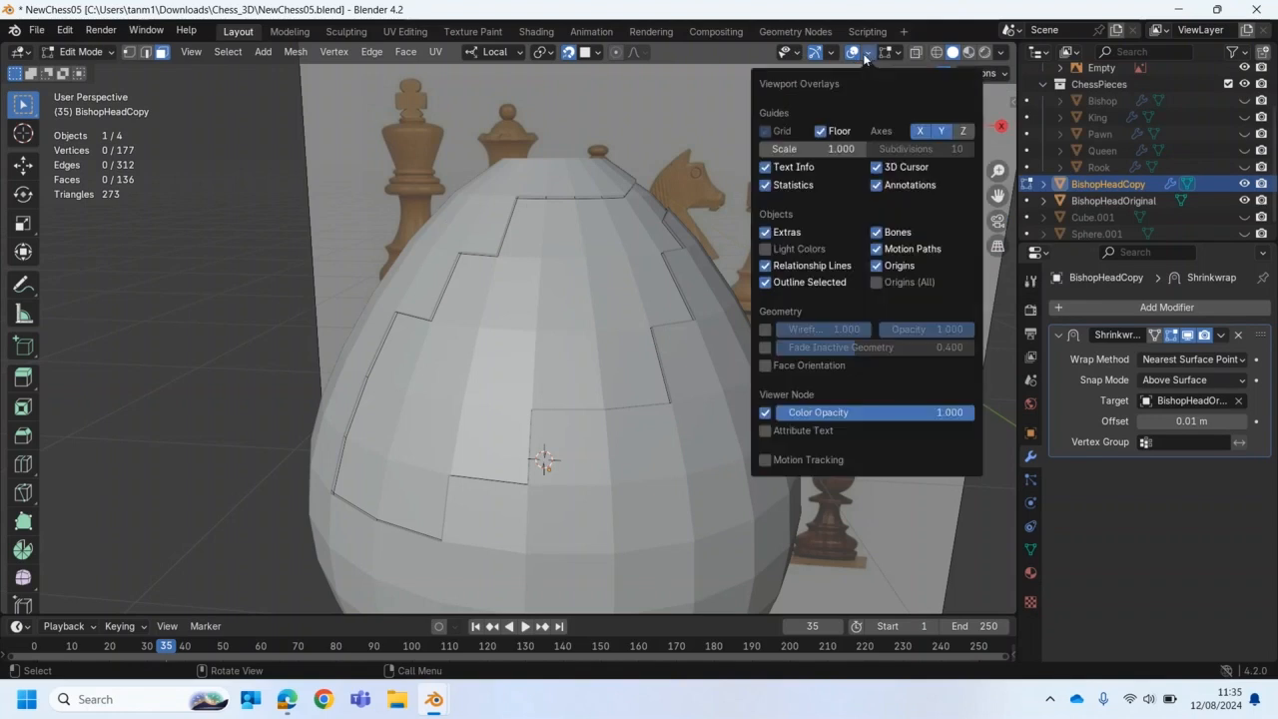
pyautogui.moveTo(896, 60)
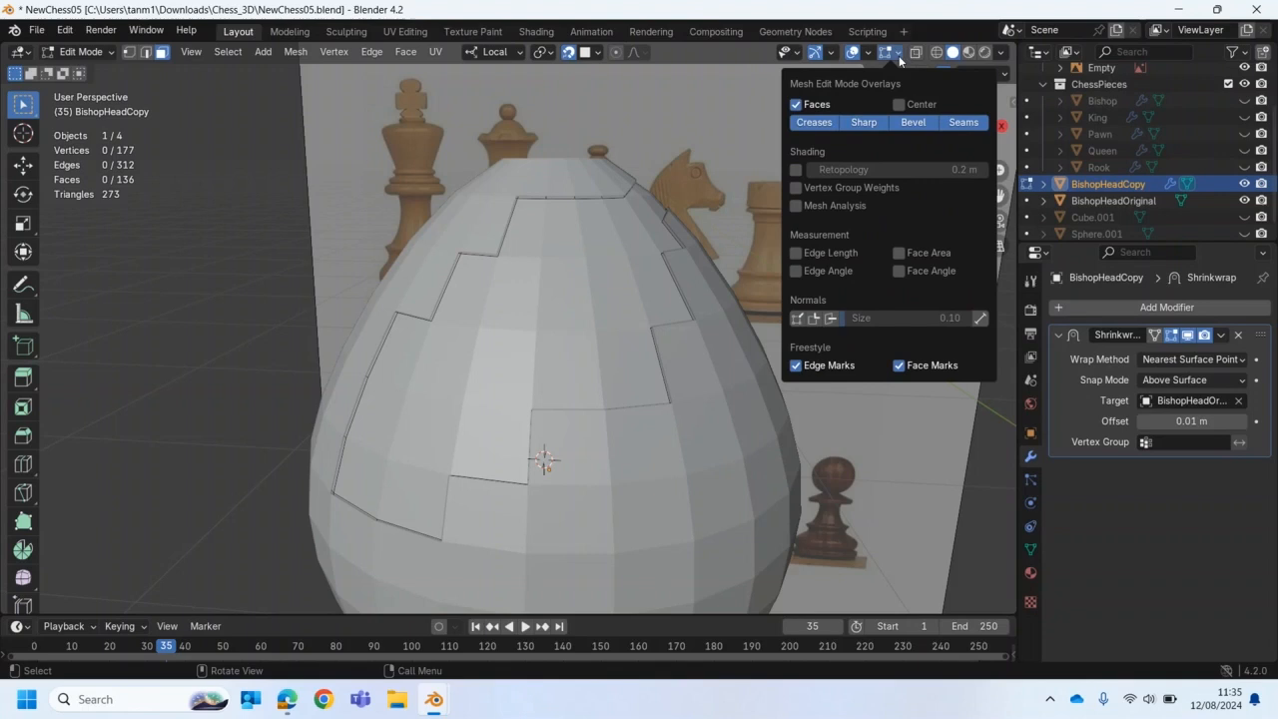
pyautogui.click(796, 170)
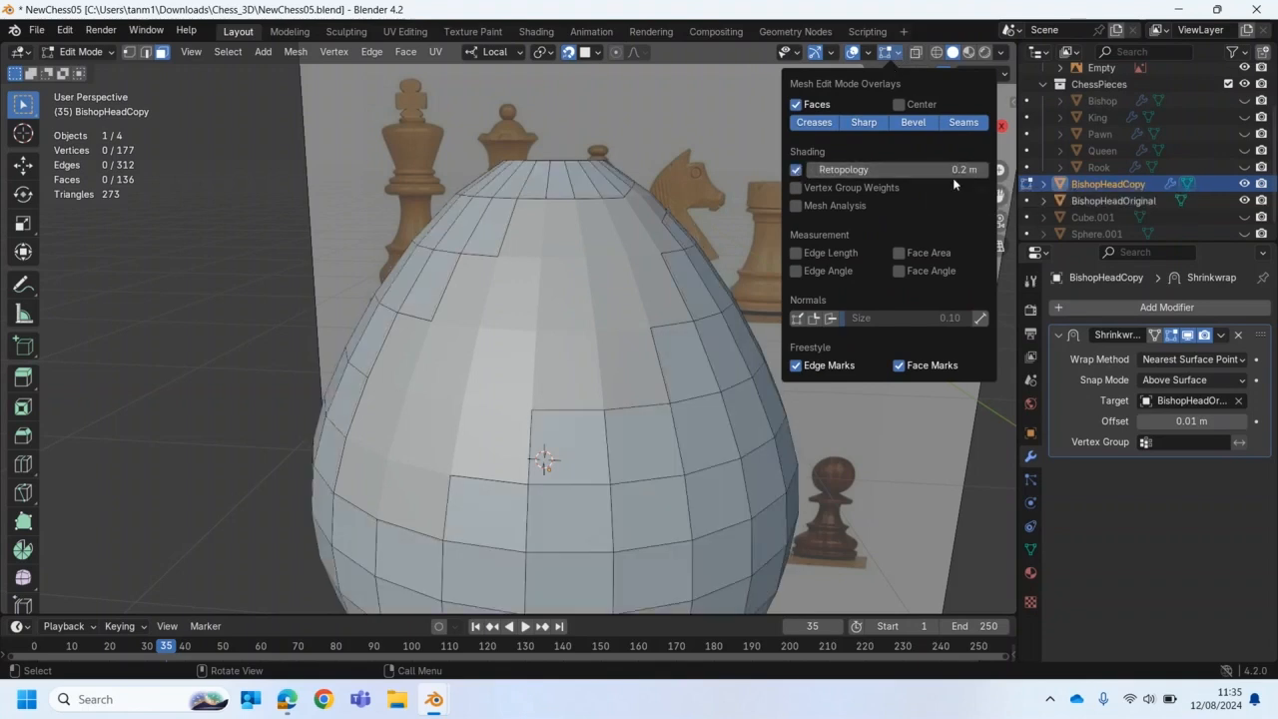
# Step: Switch to the front view and turn on X-ray so the reference image shows through the bishop head mesh
pyautogui.scroll(1, 603, 242)
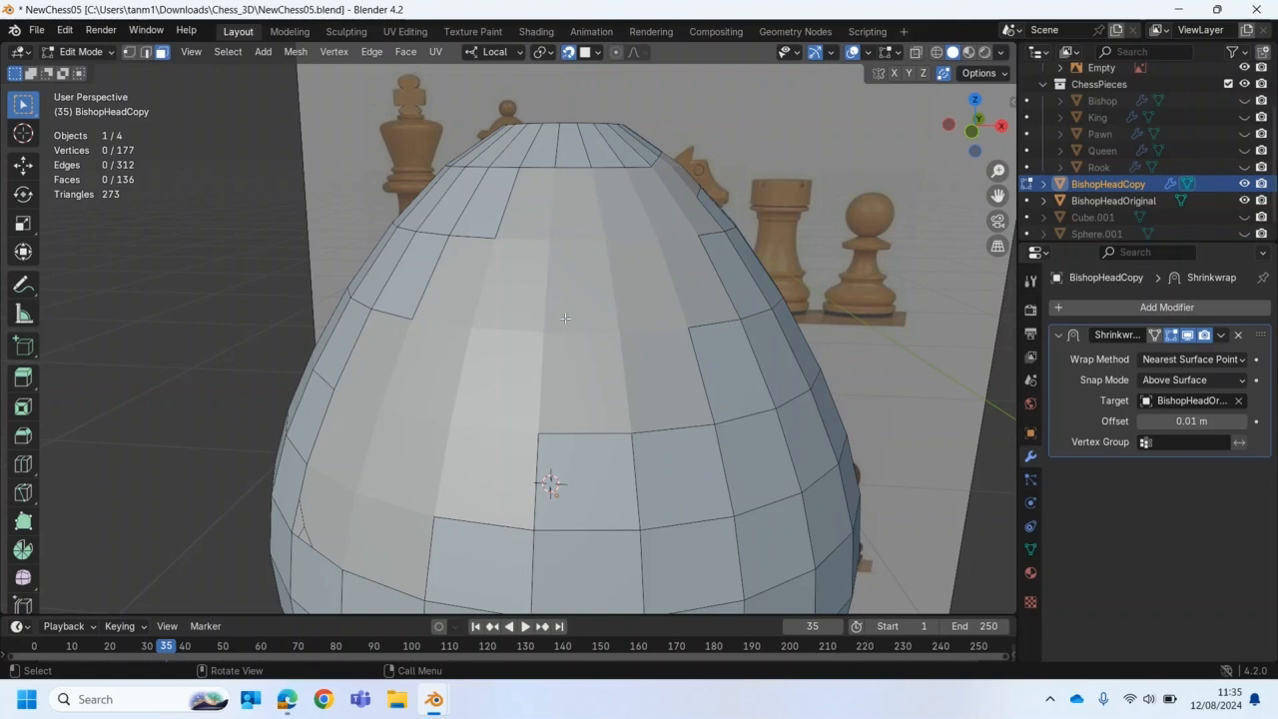
pyautogui.moveTo(513, 385); pyautogui.dragTo(539, 392, button='middle')
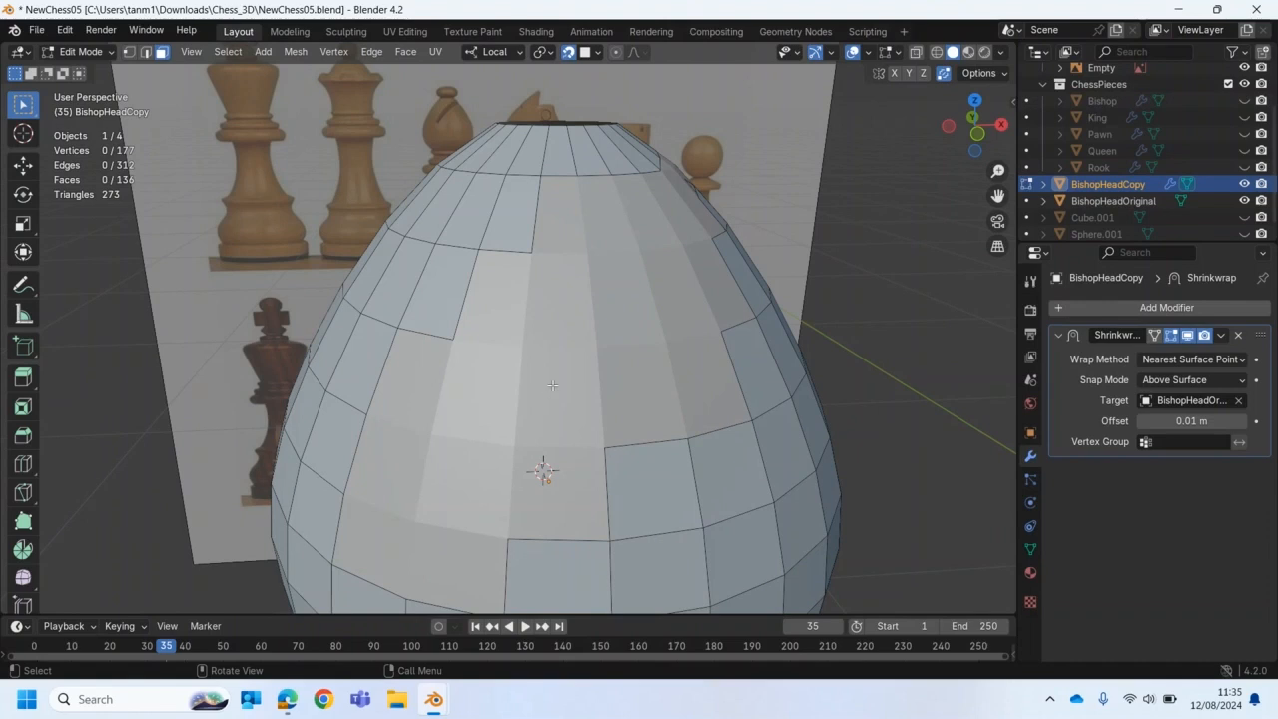
pyautogui.press('KP_1')
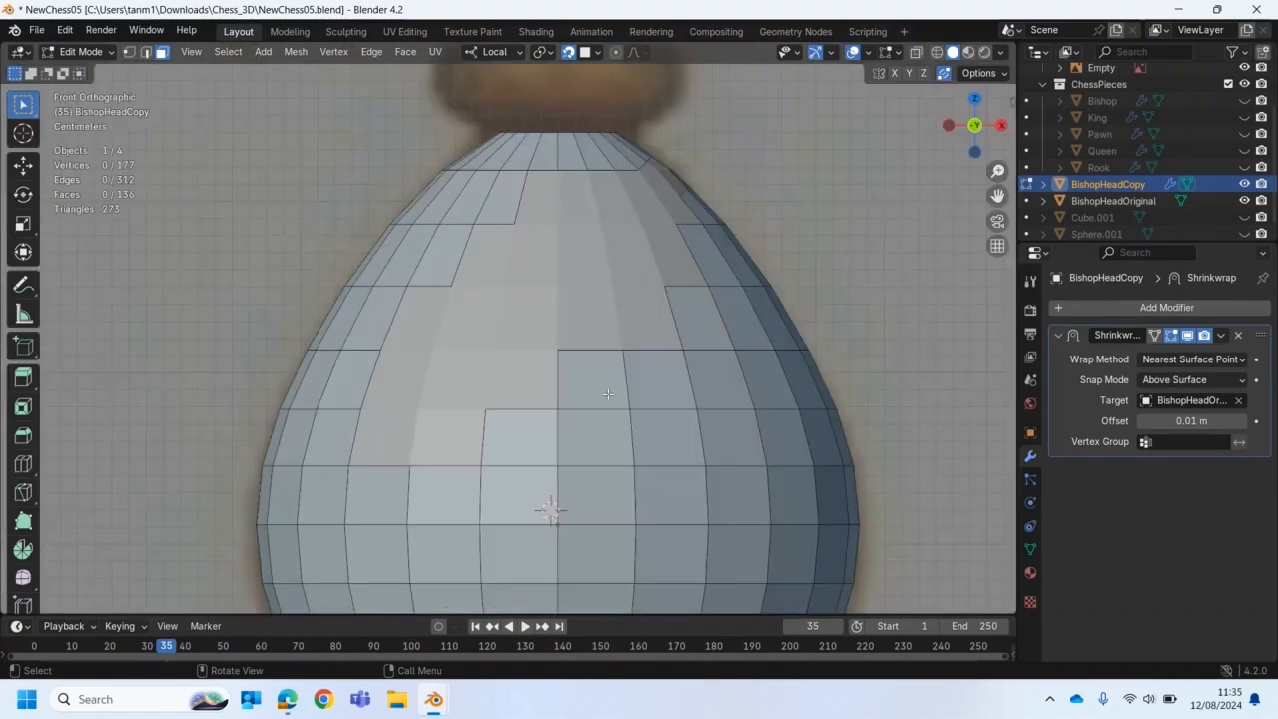
pyautogui.click(916, 56)
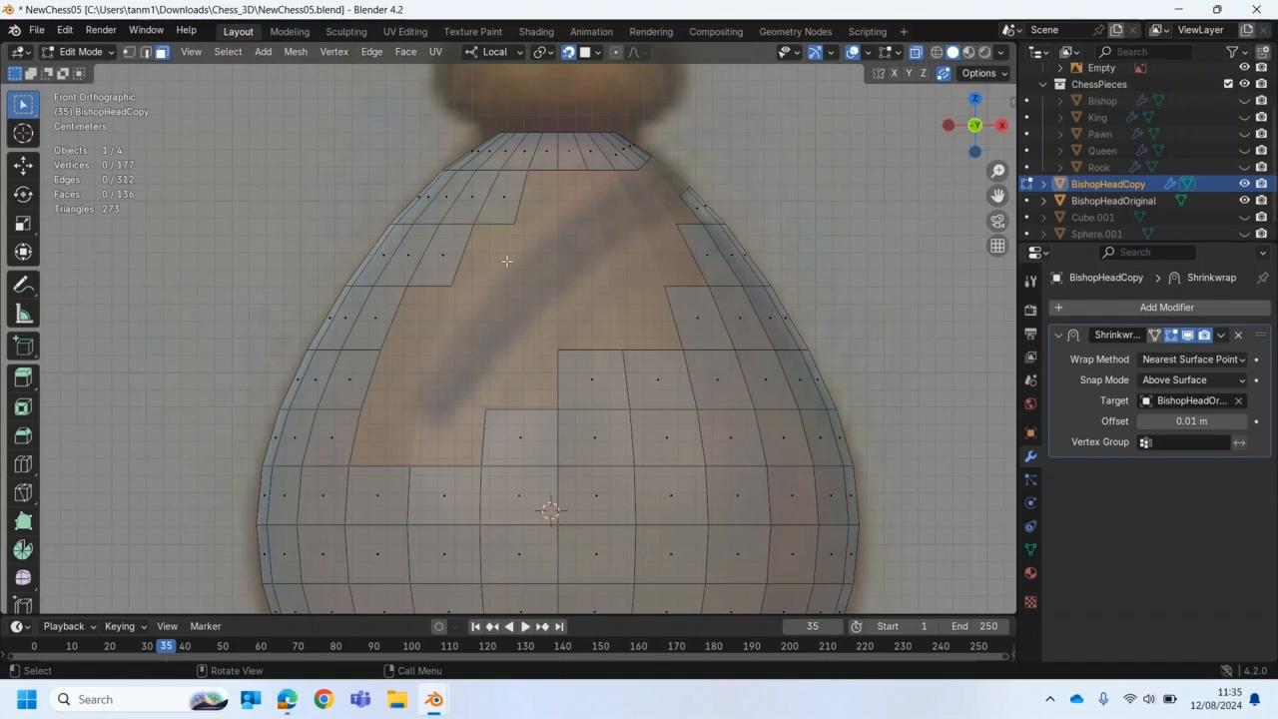
pyautogui.moveTo(507, 260); pyautogui.dragTo(277, 207, button='middle')
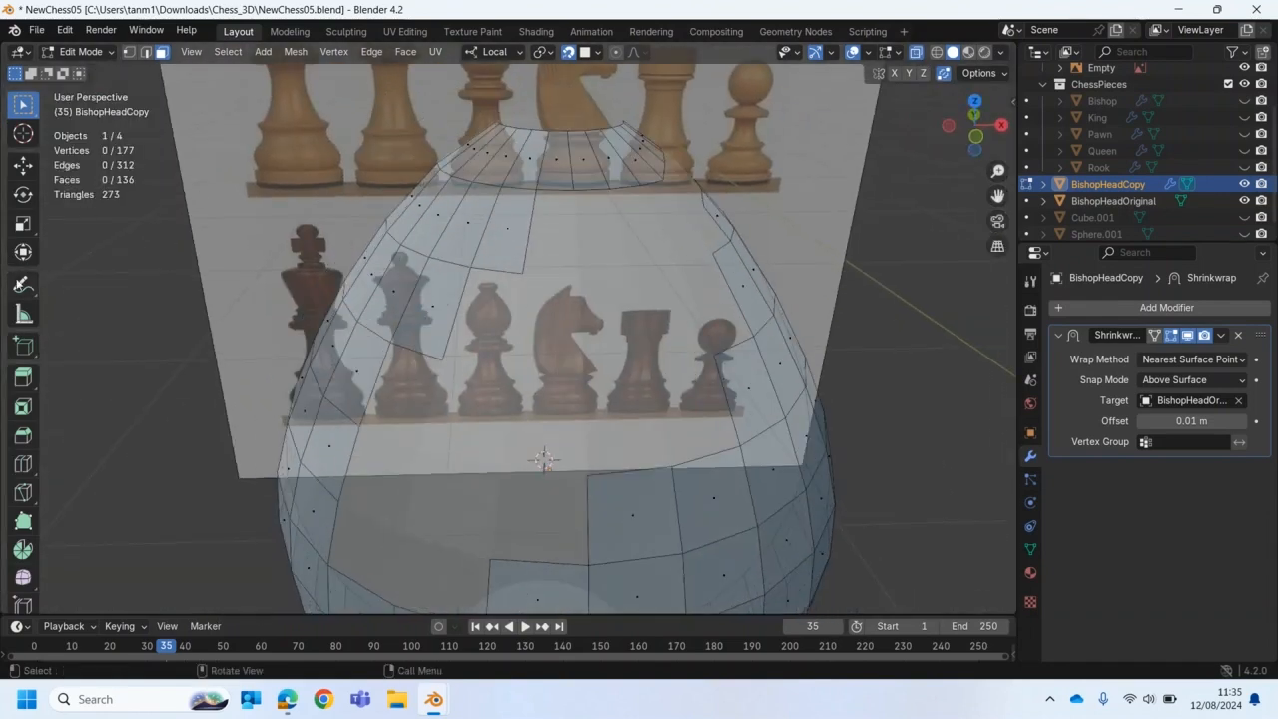
# Step: Try extruding a boundary edge of the gap downward twice in edge select mode, and undo both extrusions
pyautogui.click(144, 52)
pyautogui.click(500, 270)
pyautogui.press('e')
pyautogui.click(483, 369)
pyautogui.moveTo(483, 370); pyautogui.dragTo(449, 393, button='middle')
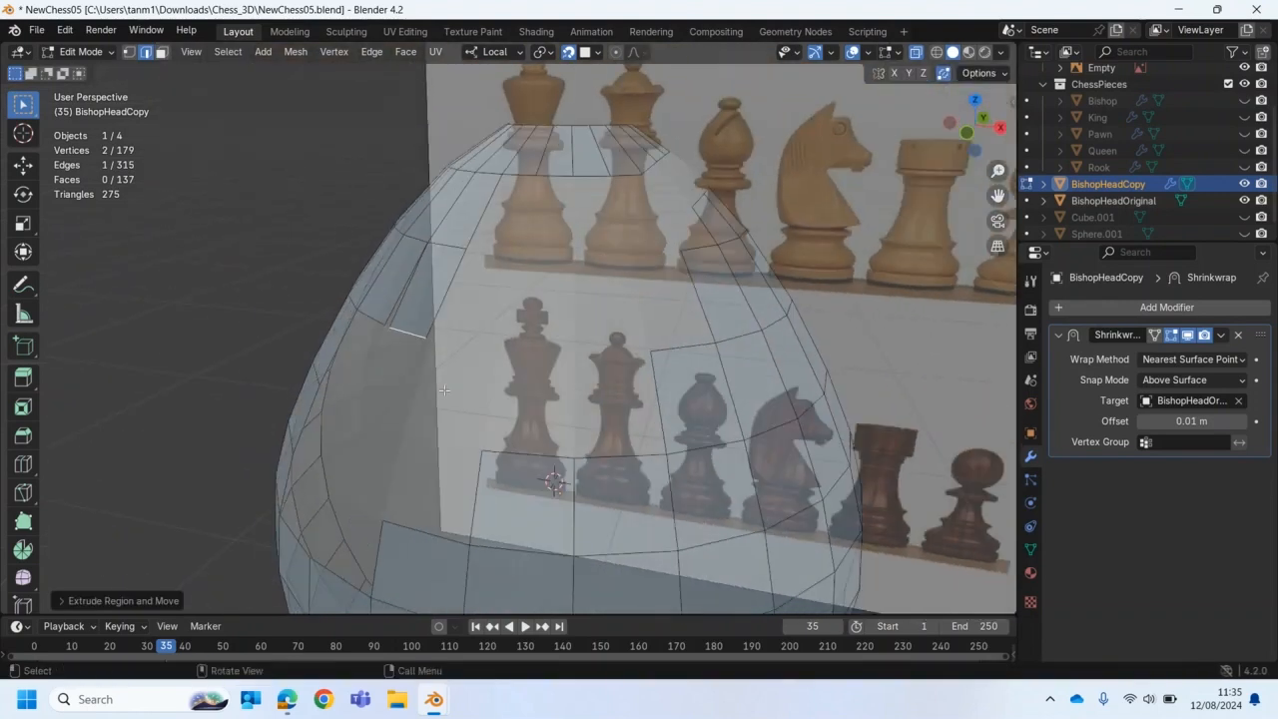
pyautogui.press('e')
pyautogui.click(410, 485)
pyautogui.moveTo(490, 431); pyautogui.dragTo(468, 397, button='middle')
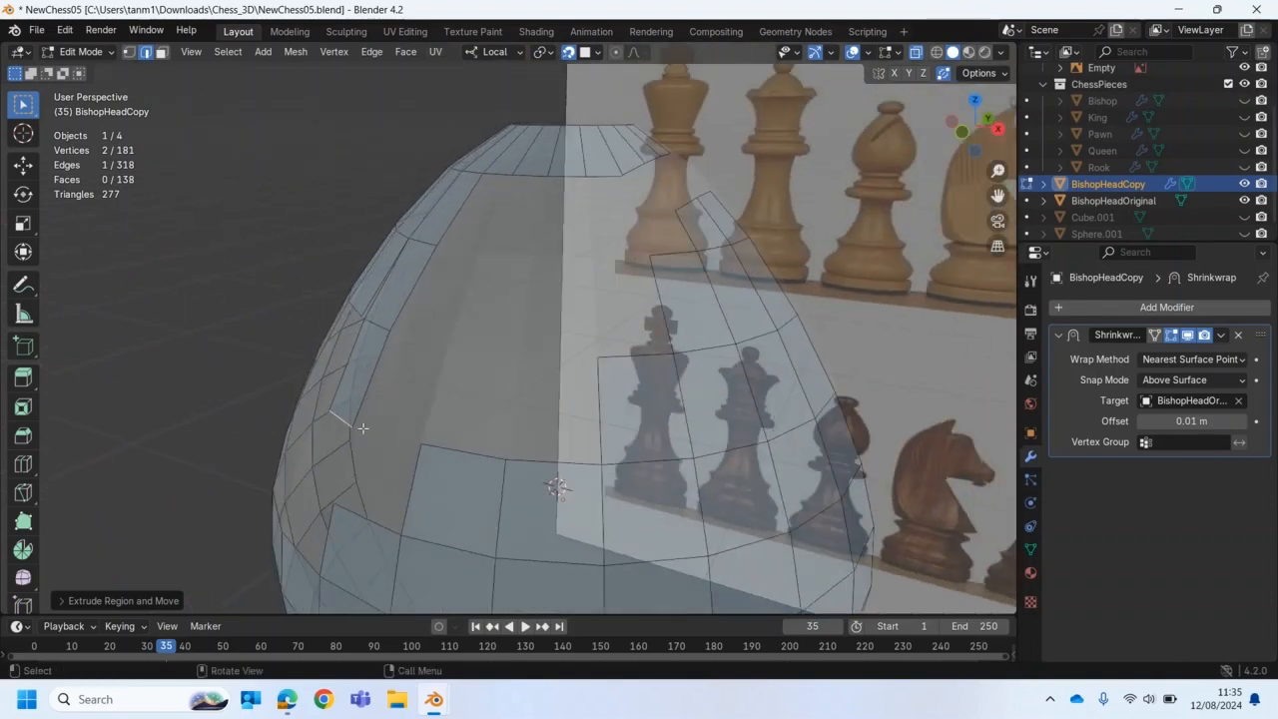
pyautogui.hotkey('ctrl', 'z')
pyautogui.hotkey('ctrl', 'z')
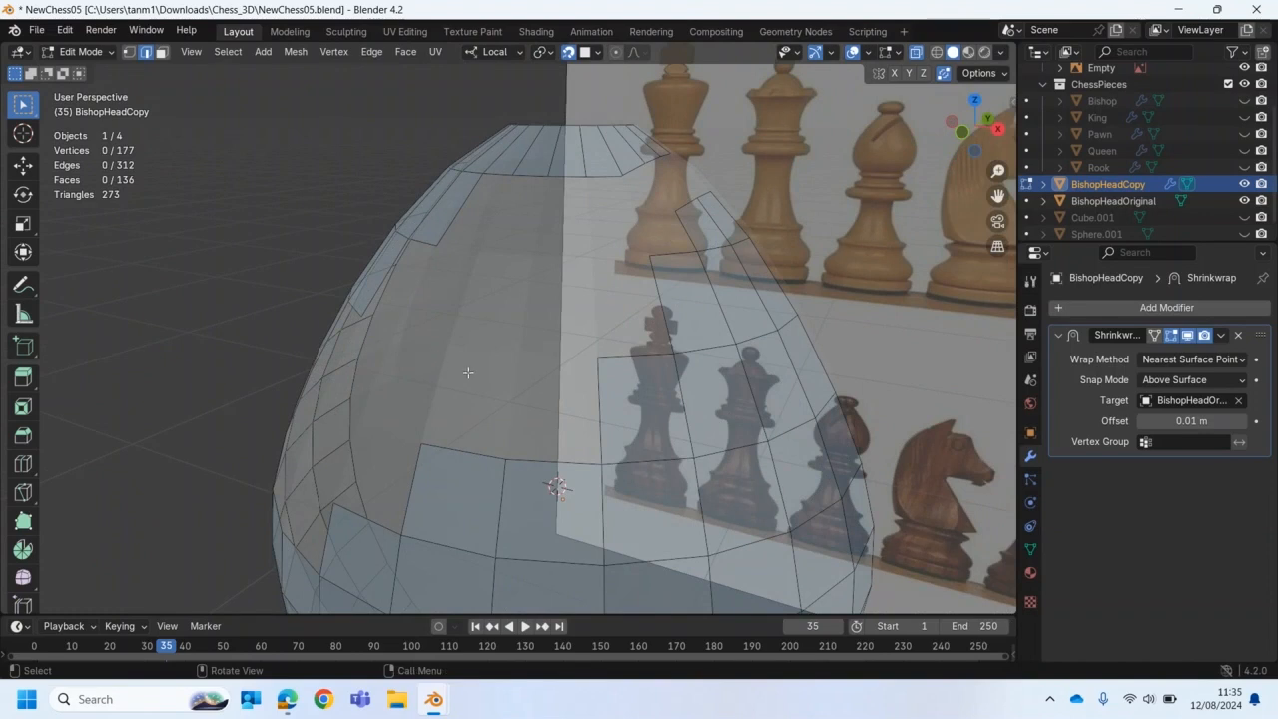
# Step: Try the Poly Build tool on the gap in front view by extruding a boundary edge and adding a corner face, undoing each
pyautogui.moveTo(460, 319); pyautogui.dragTo(515, 341, button='middle')
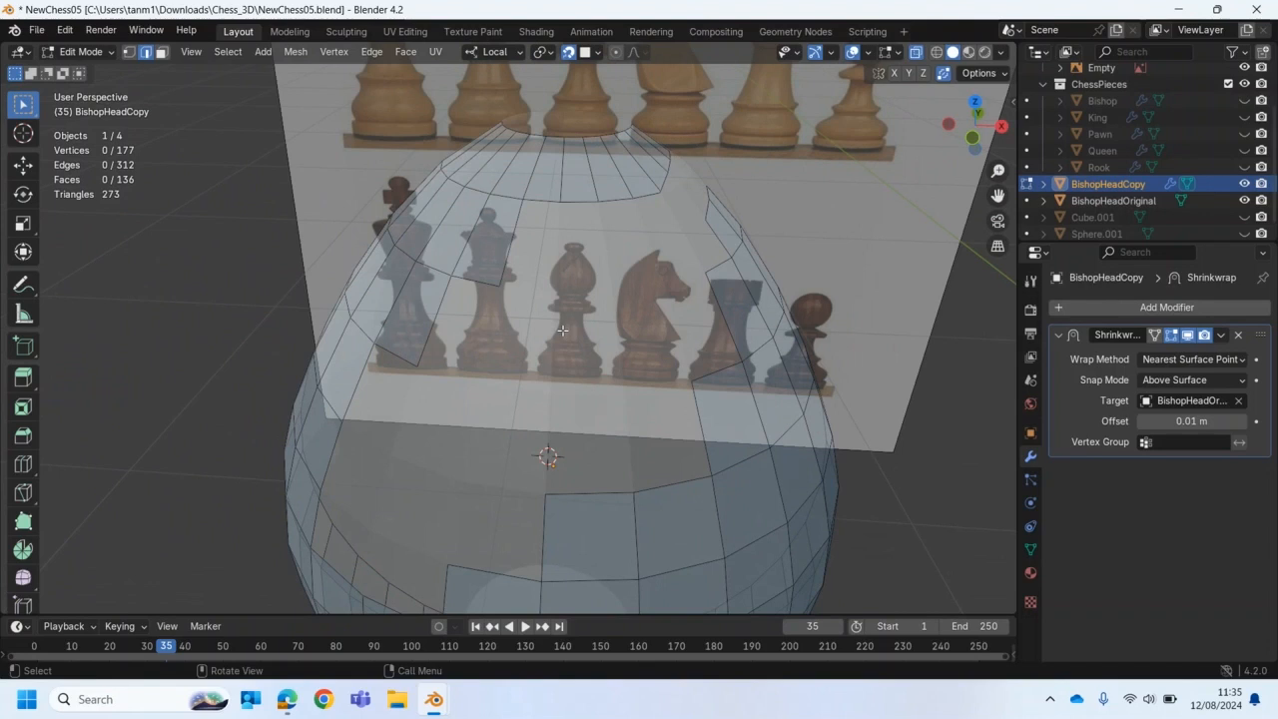
pyautogui.click(29, 525)
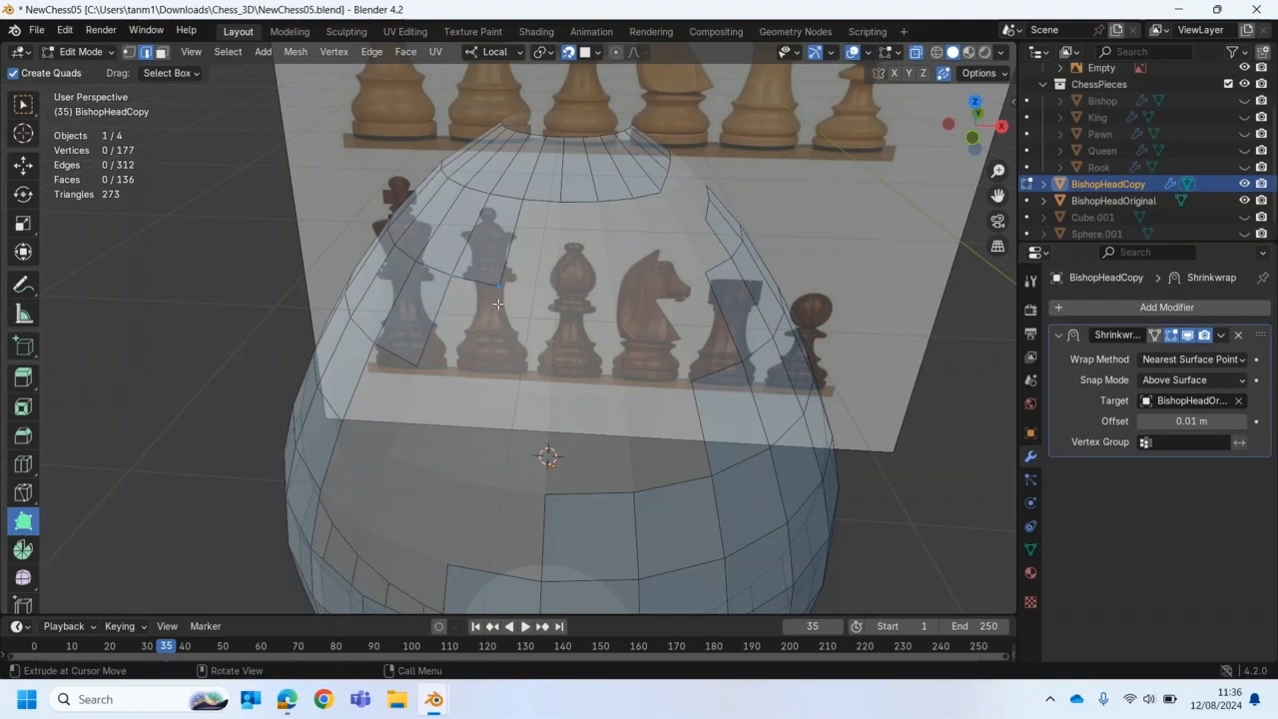
pyautogui.press('KP_1')
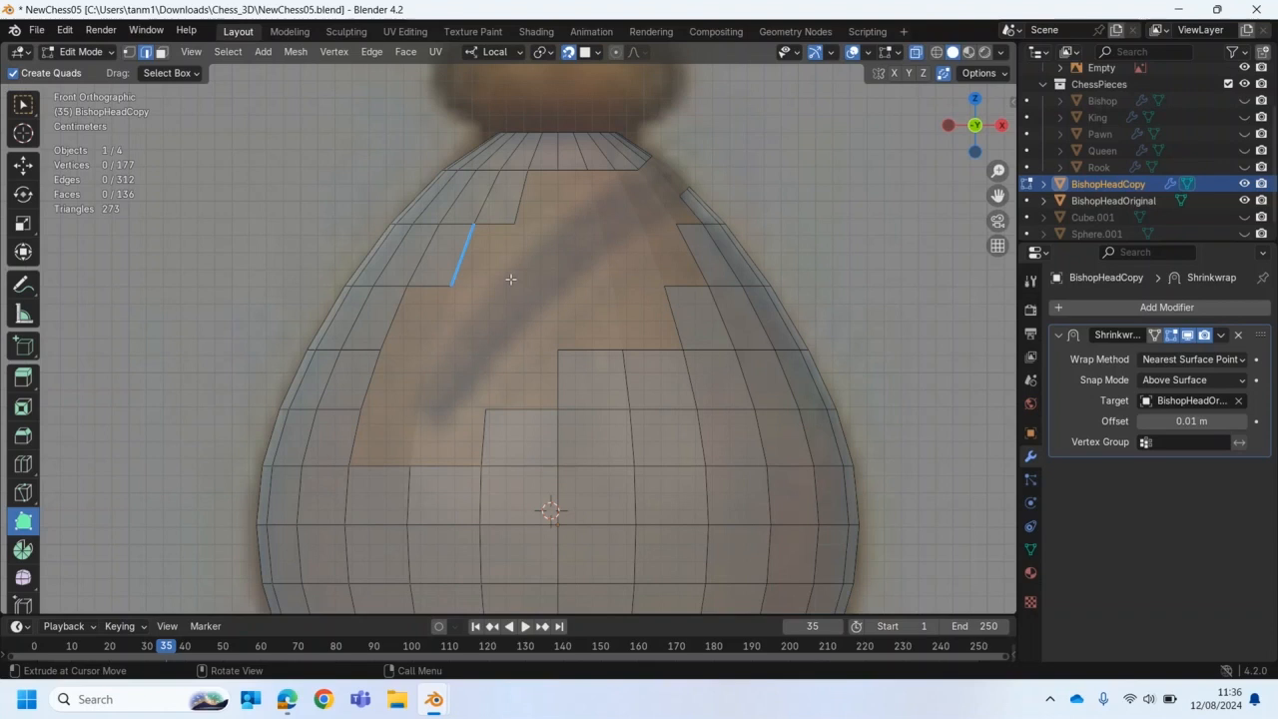
pyautogui.moveTo(510, 279); pyautogui.dragTo(588, 297)
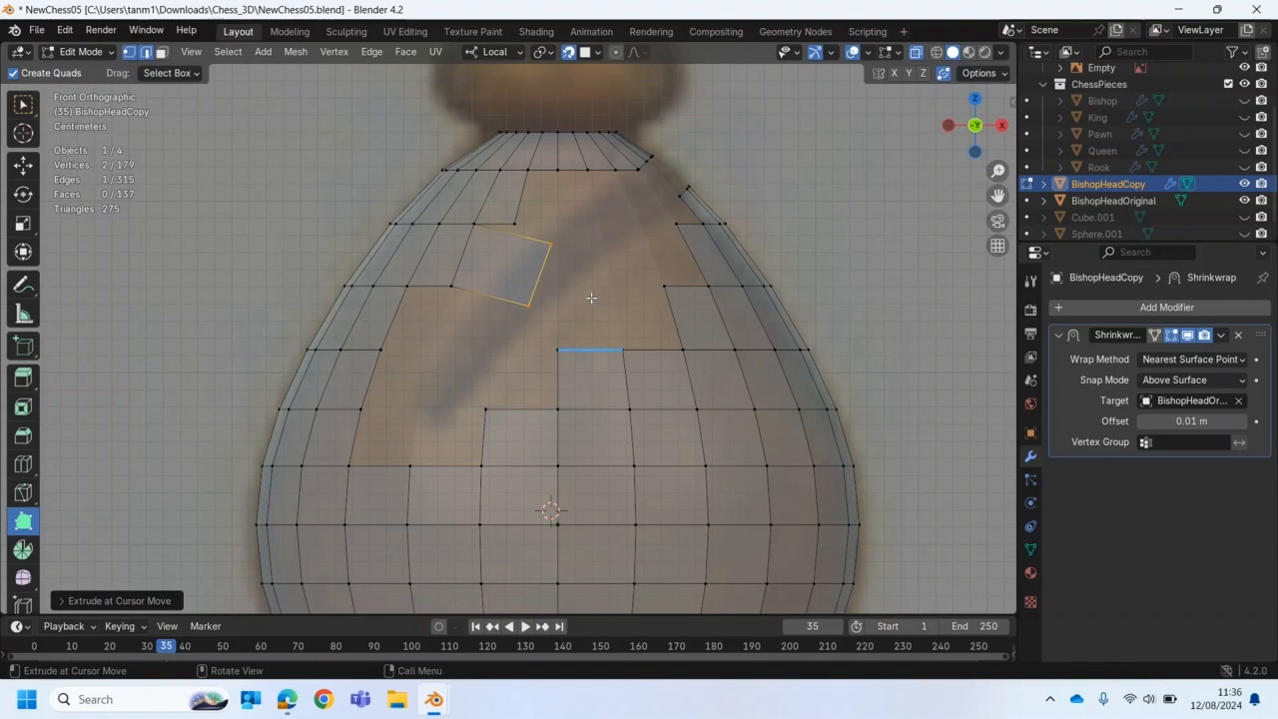
pyautogui.hotkey('ctrl', 'z')
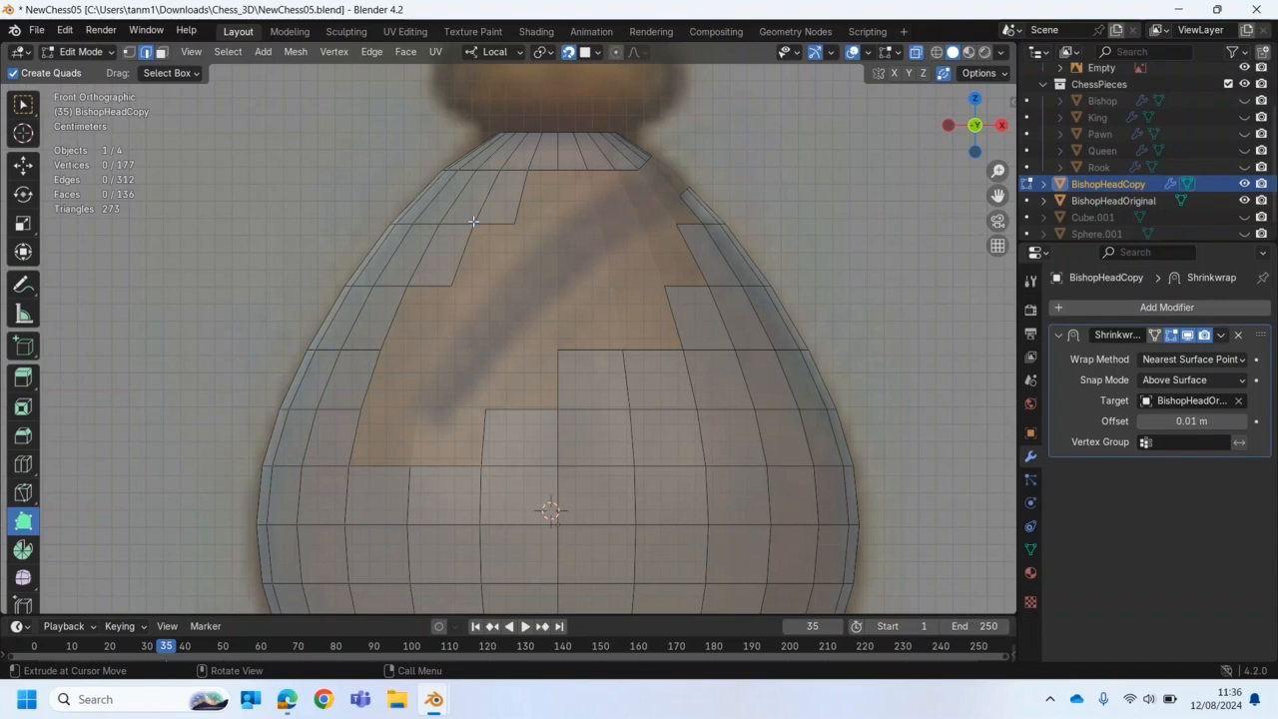
pyautogui.keyDown('ctrl'); pyautogui.moveTo(473, 222); pyautogui.dragTo(496, 281); pyautogui.keyUp('ctrl')
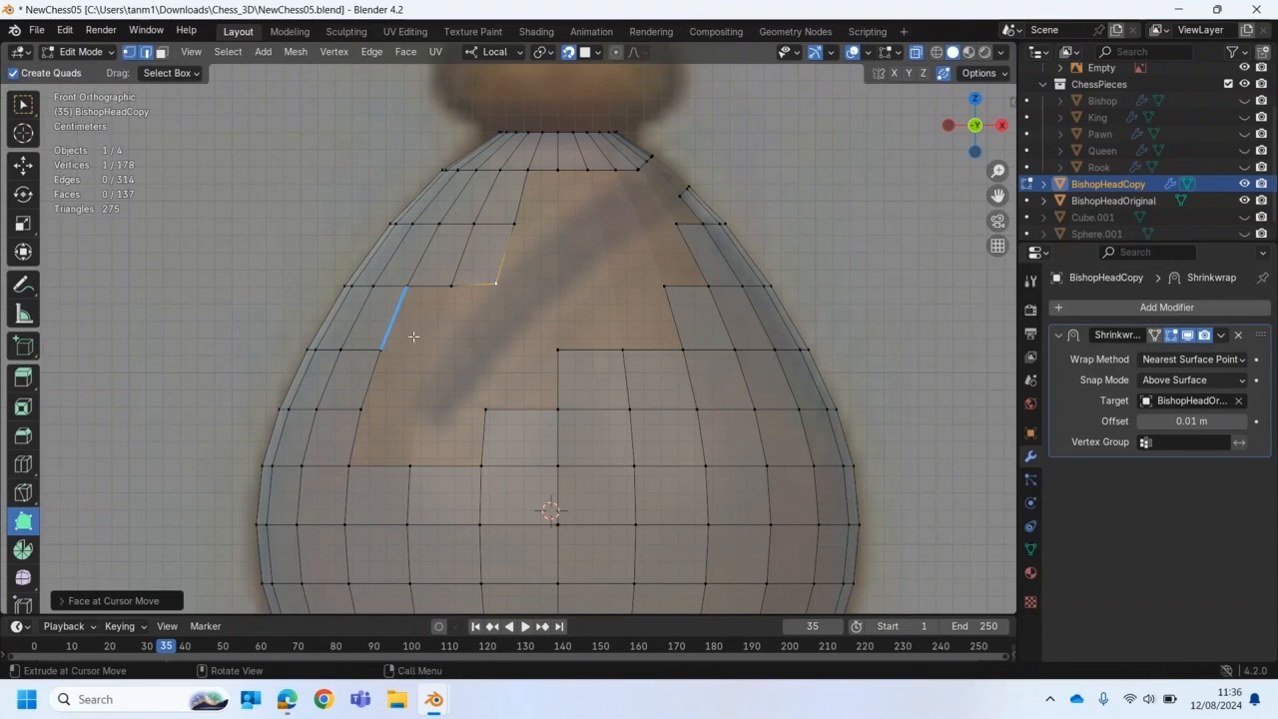
pyautogui.hotkey('ctrl', 'z')
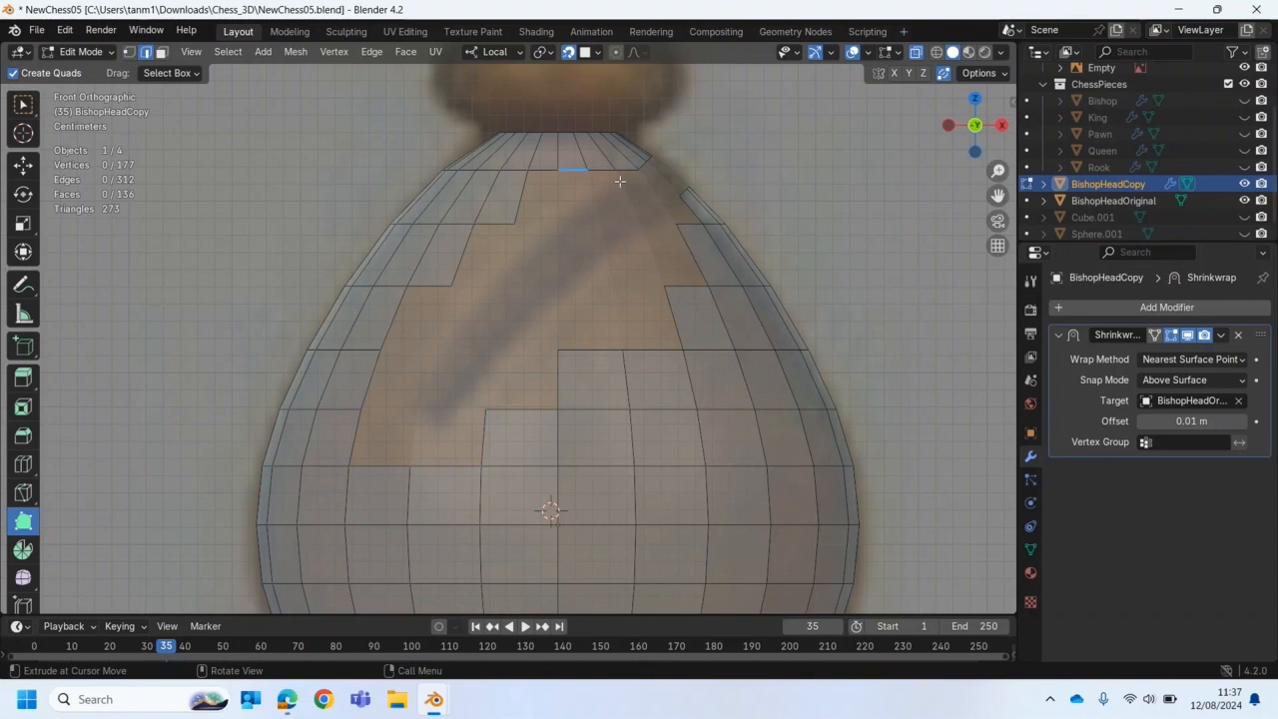
# Step: Delete the two innermost faces on the upper-left border of the gap, one in each of its top two face rows
pyautogui.scroll(1, 653, 290)
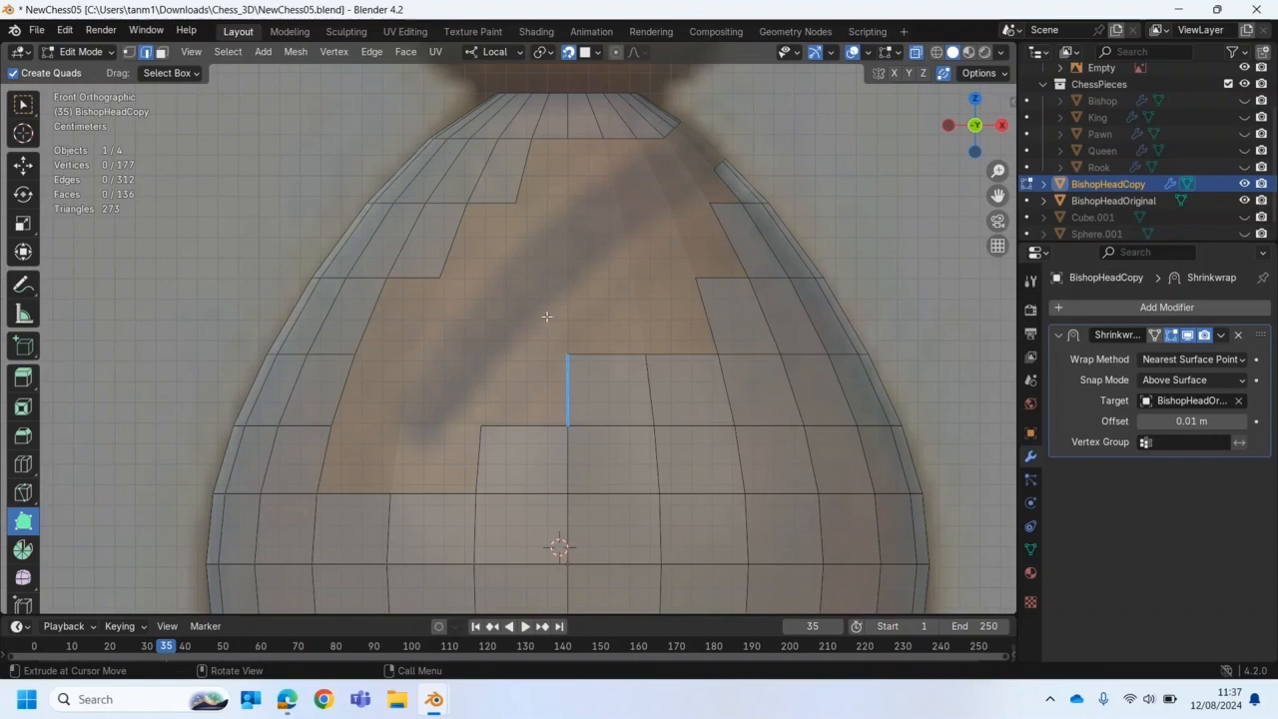
pyautogui.click(161, 51)
pyautogui.click(24, 105)
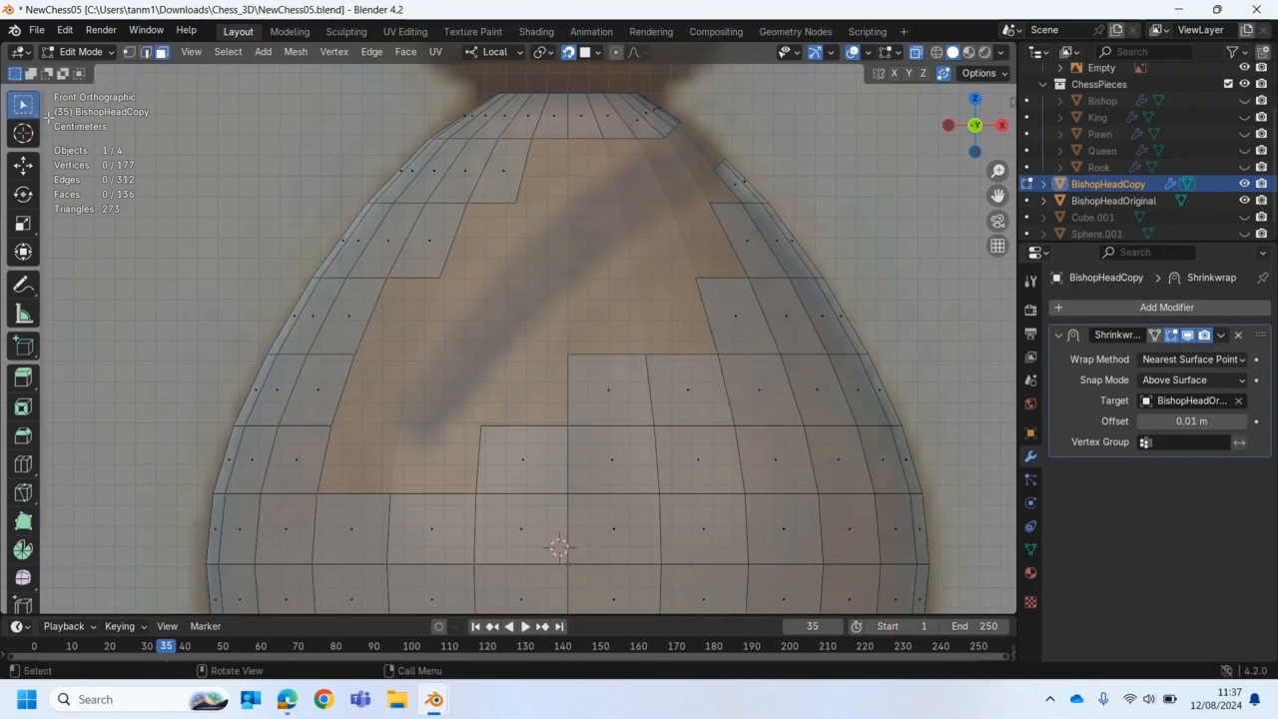
pyautogui.click(502, 177)
pyautogui.press('x')
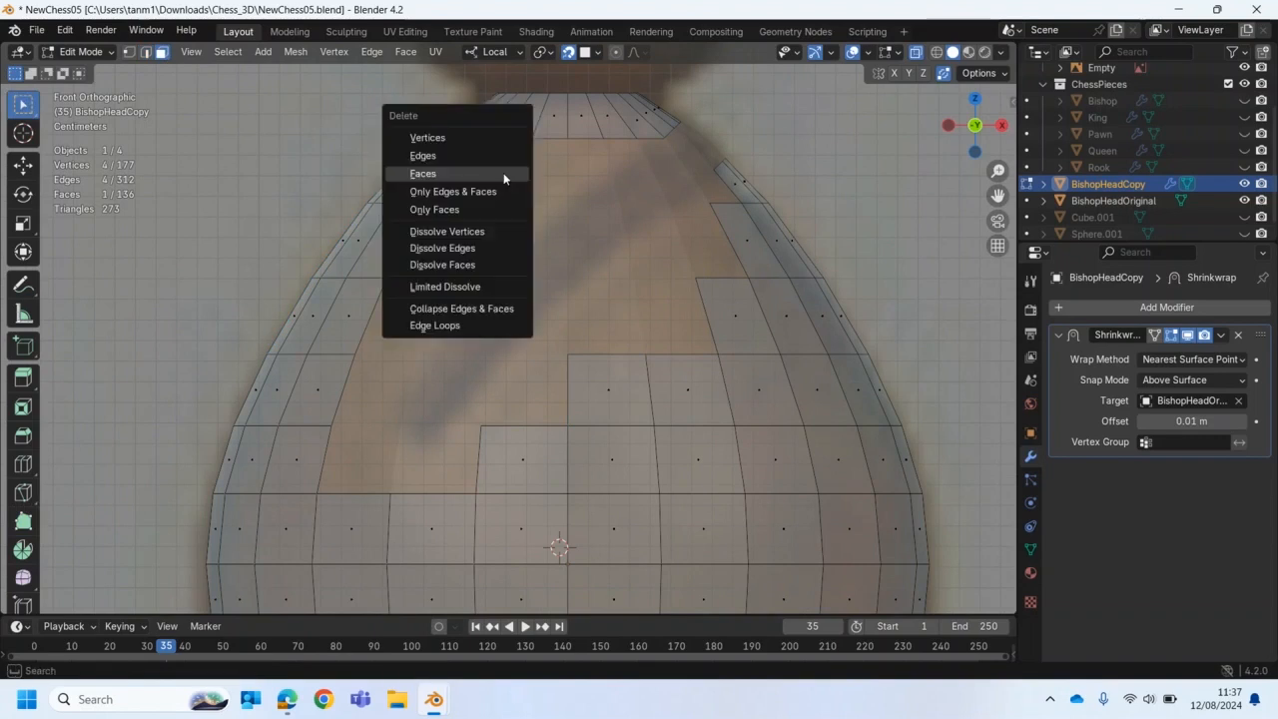
pyautogui.click(500, 174)
pyautogui.click(432, 237)
pyautogui.press('x')
pyautogui.press('Escape')
pyautogui.press('x')
pyautogui.click(394, 241)
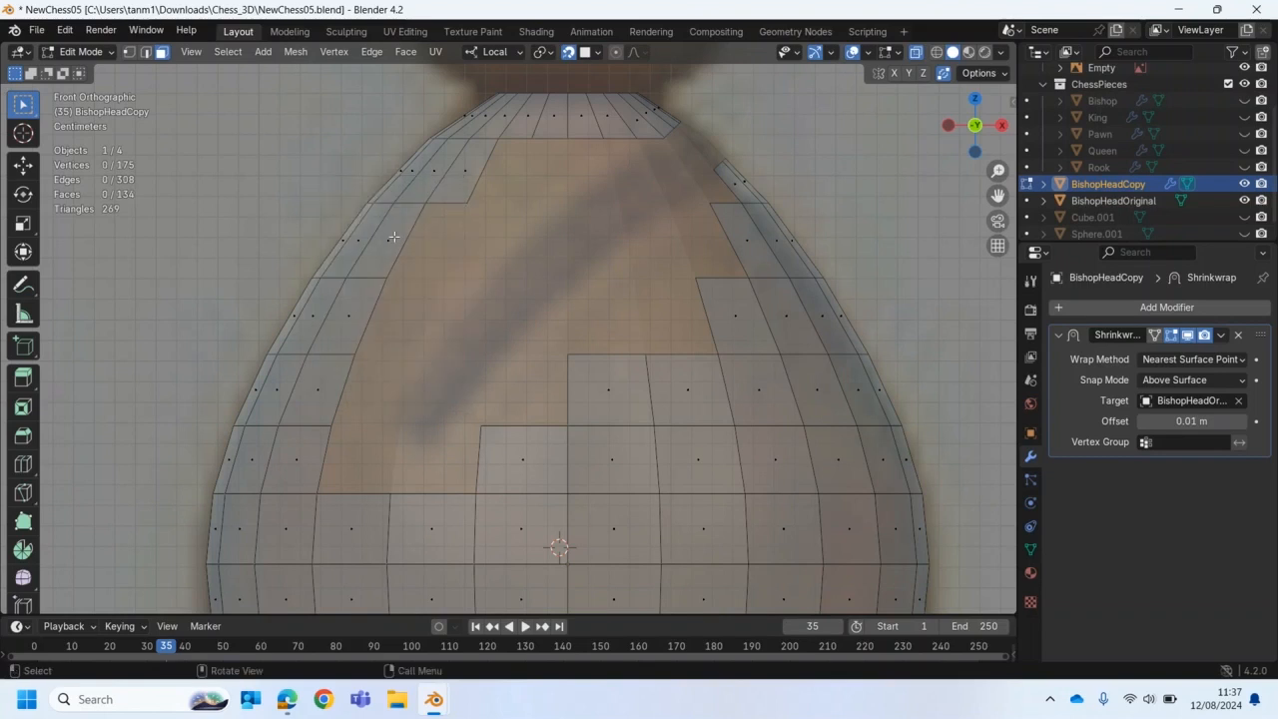
# Step: Delete the two stepped corner faces on the gap's lower-right border to widen the opening
pyautogui.click(521, 460)
pyautogui.press('x')
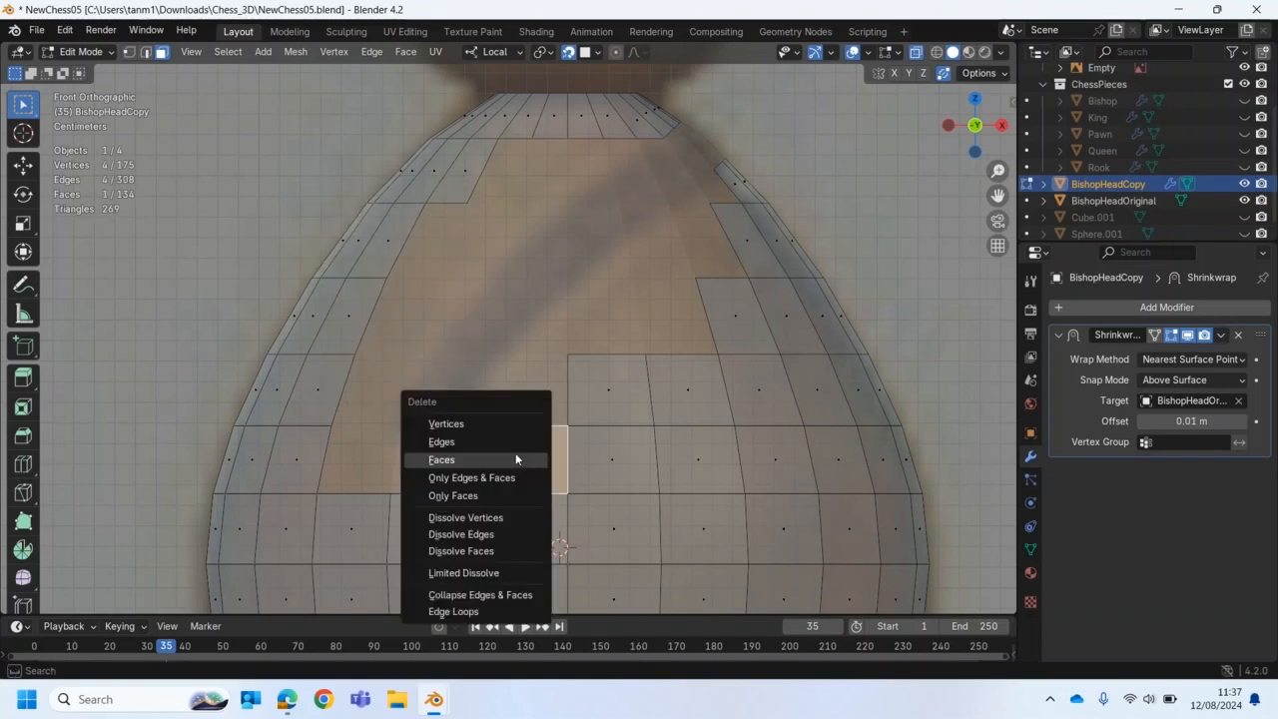
pyautogui.click(515, 453)
pyautogui.click(616, 392)
pyautogui.press('x')
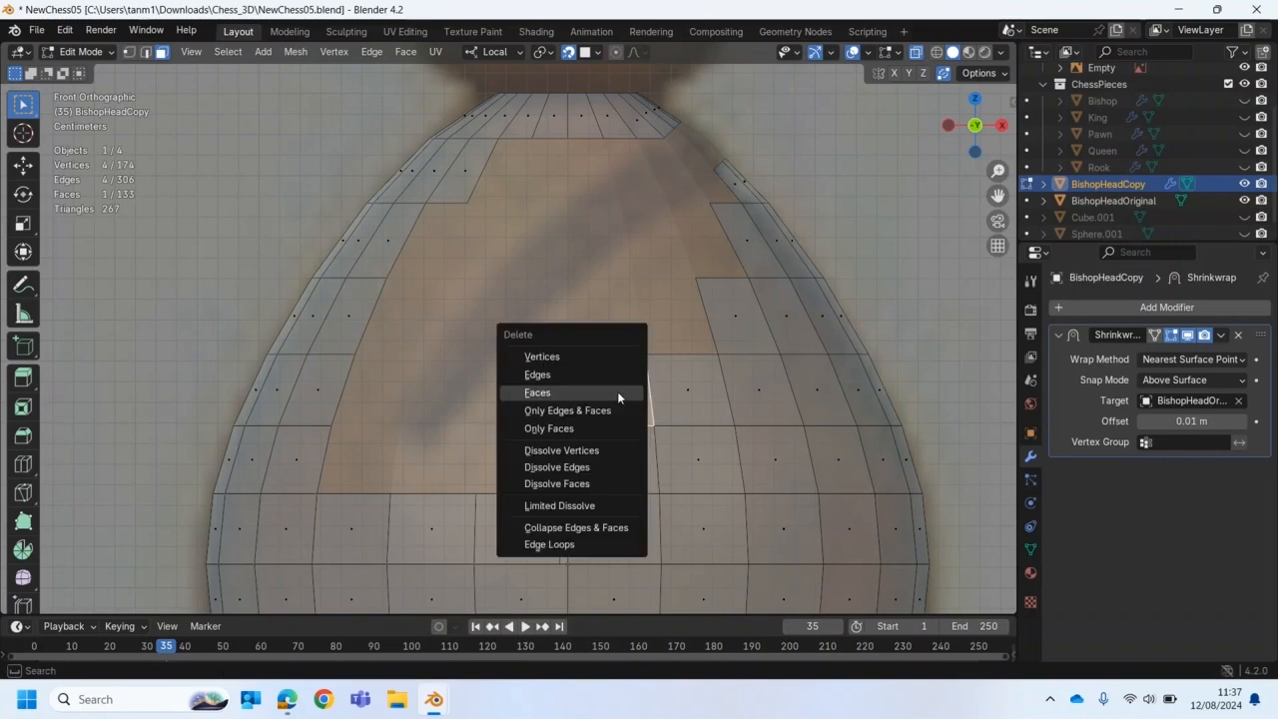
pyautogui.click(617, 392)
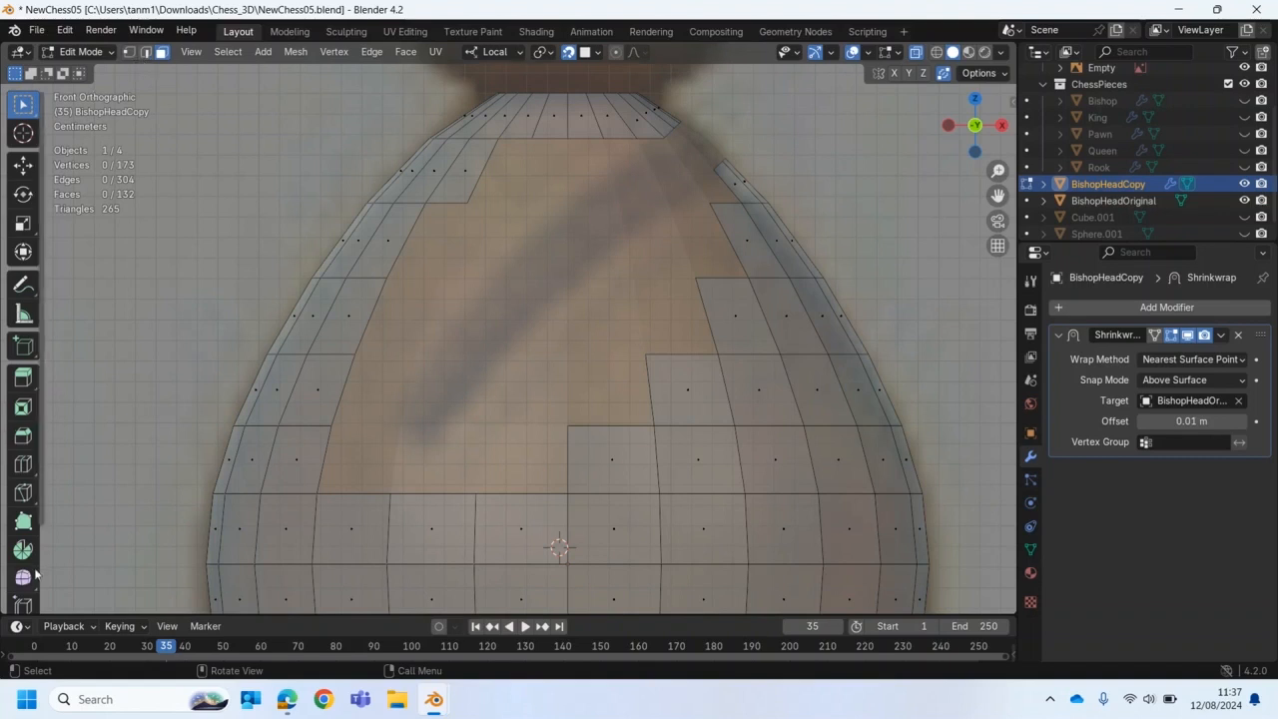
# Step: With Poly Build, extrude a quad from the ring edge above the gap and move its vertices to follow the slot's upper side
pyautogui.click(23, 520)
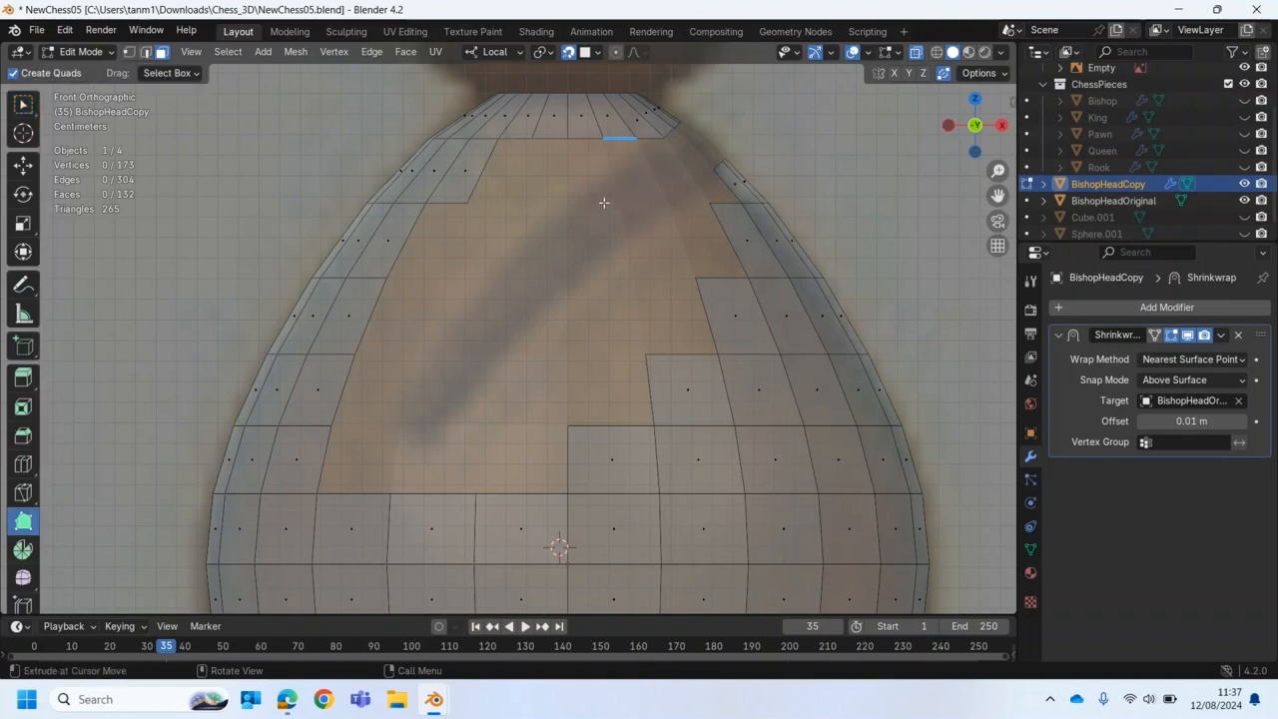
pyautogui.moveTo(613, 192); pyautogui.dragTo(583, 224)
pyautogui.moveTo(607, 169); pyautogui.dragTo(594, 184)
pyautogui.moveTo(637, 141); pyautogui.dragTo(664, 141)
pyautogui.moveTo(594, 184); pyautogui.dragTo(601, 182)
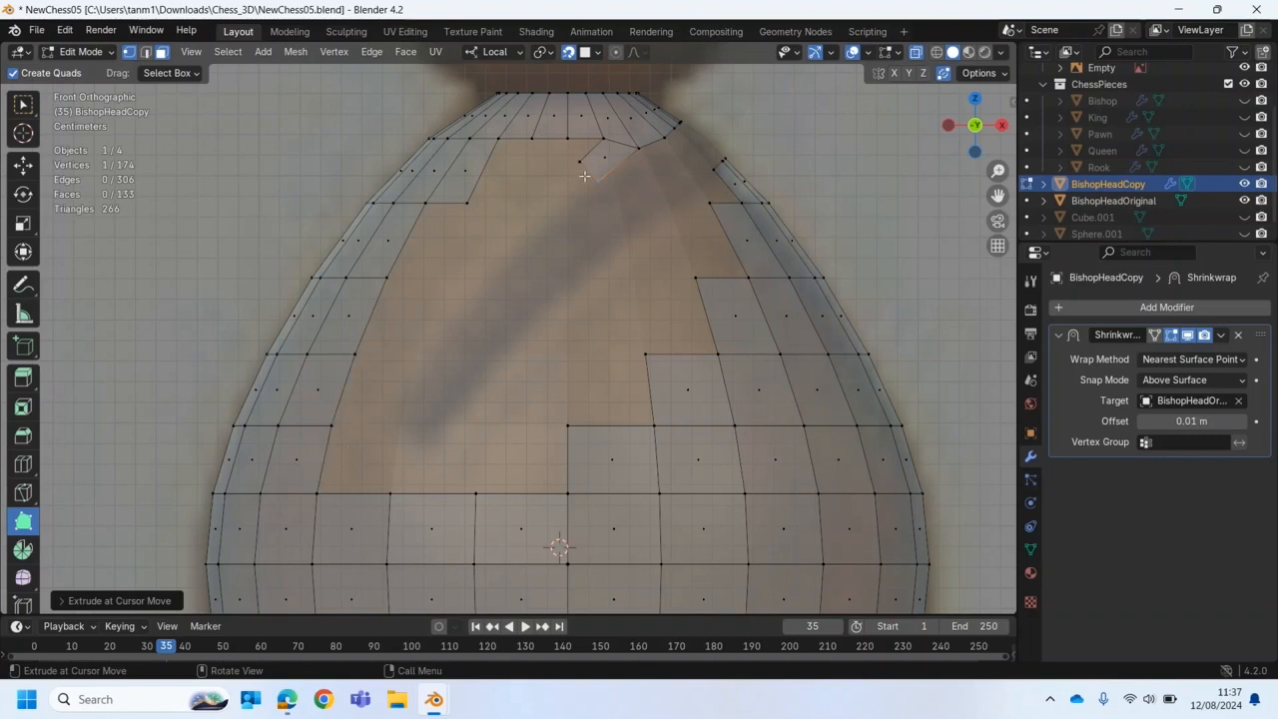
pyautogui.press('g')
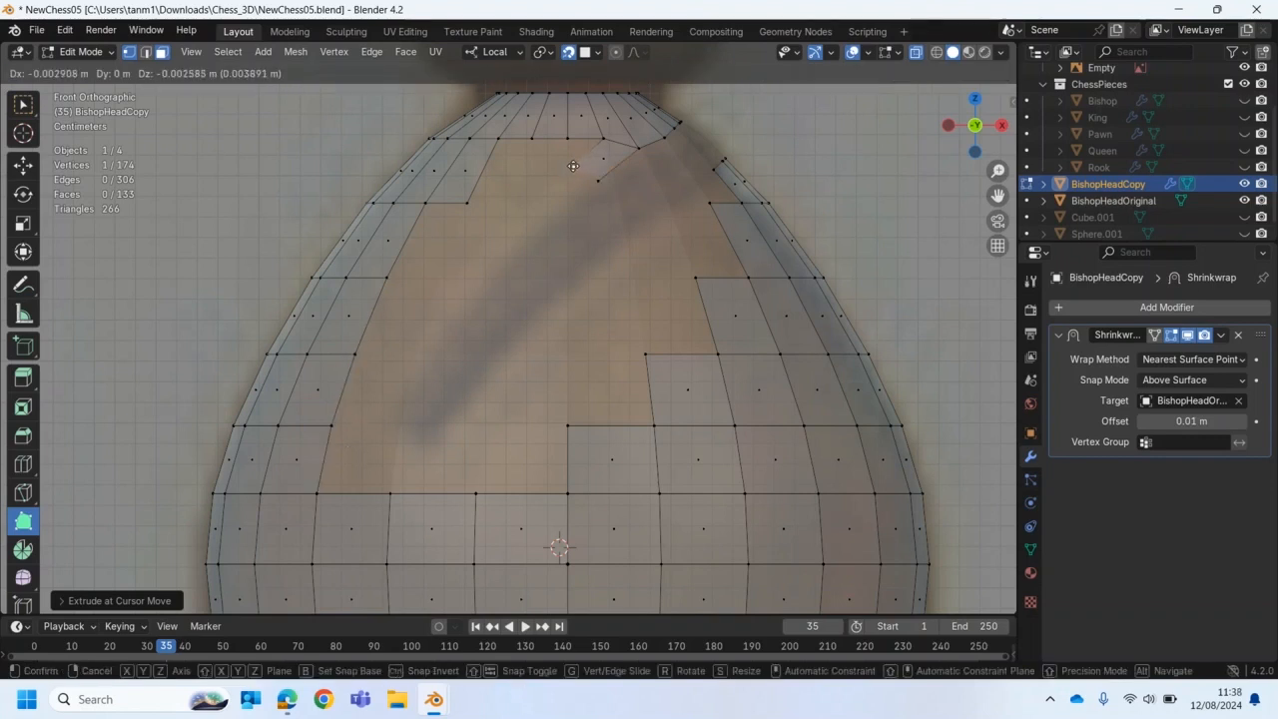
pyautogui.click(573, 166)
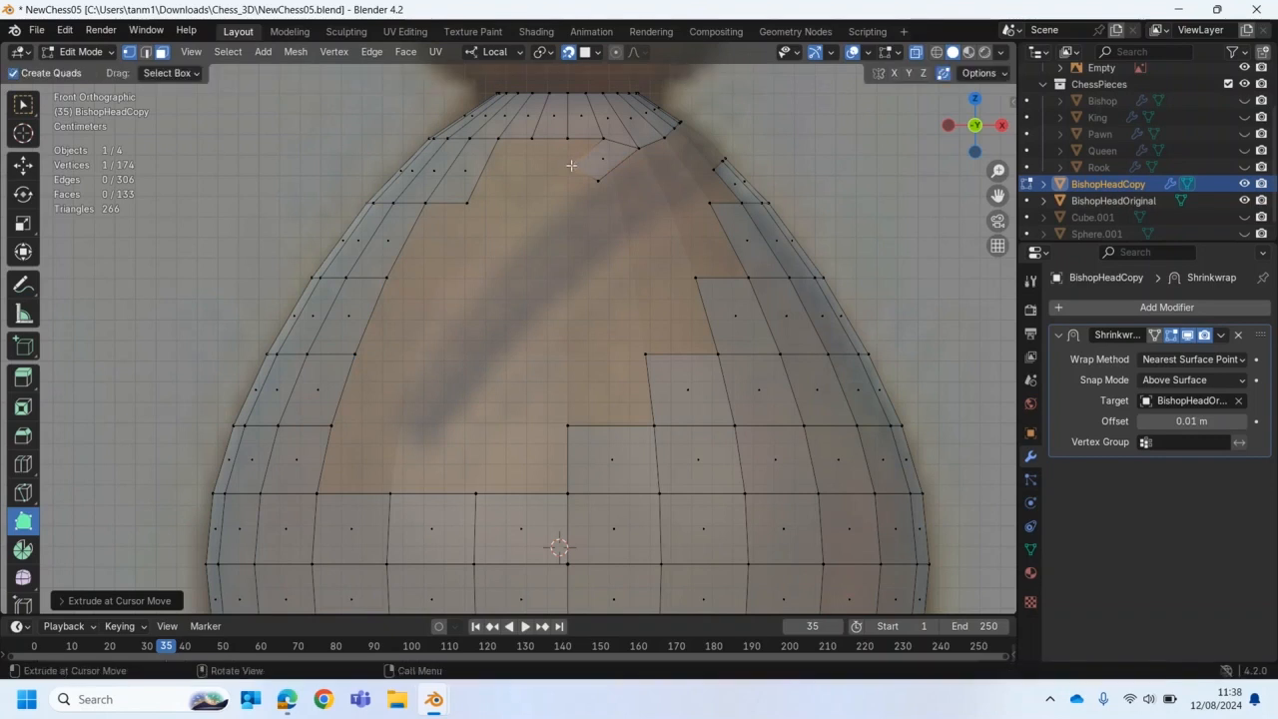
# Step: Extend the strip diagonally down-left with two more quads, adjusting their vertices to run parallel to the dark slot in the reference
pyautogui.moveTo(569, 204); pyautogui.dragTo(521, 248)
pyautogui.click(525, 212)
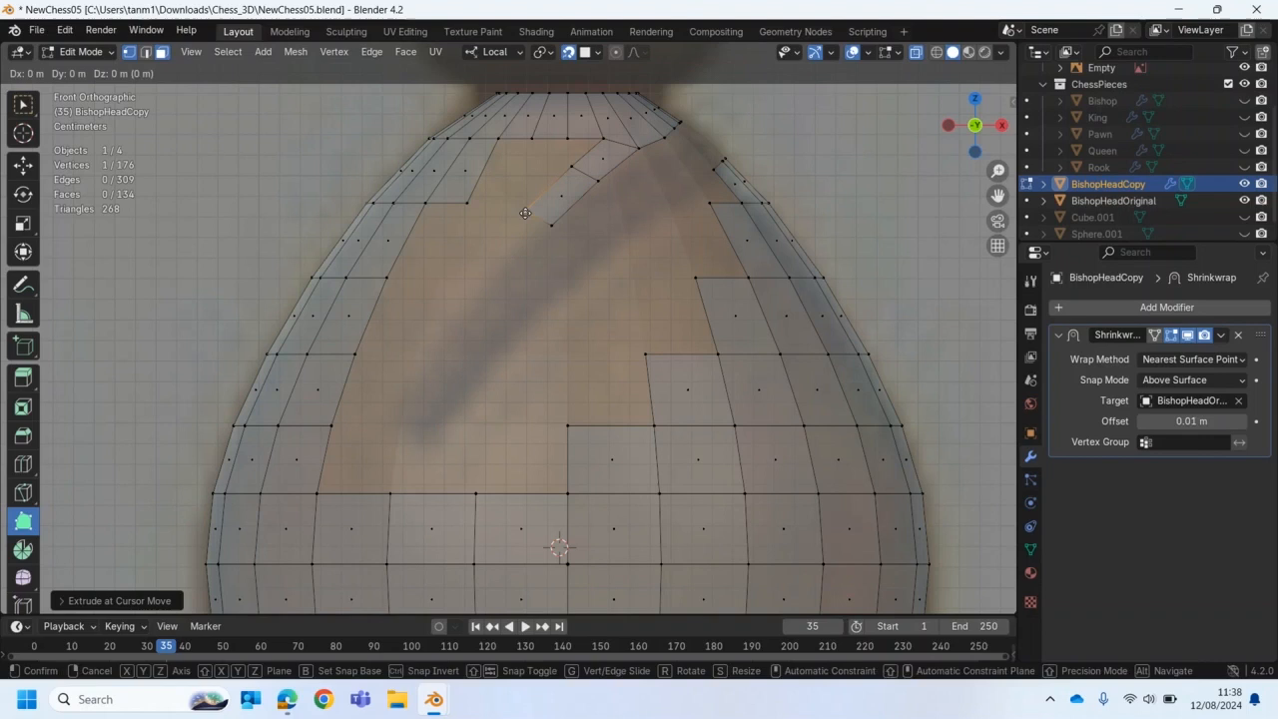
pyautogui.moveTo(552, 225); pyautogui.dragTo(519, 208)
pyautogui.moveTo(484, 269); pyautogui.dragTo(417, 337)
pyautogui.moveTo(438, 281); pyautogui.dragTo(438, 287)
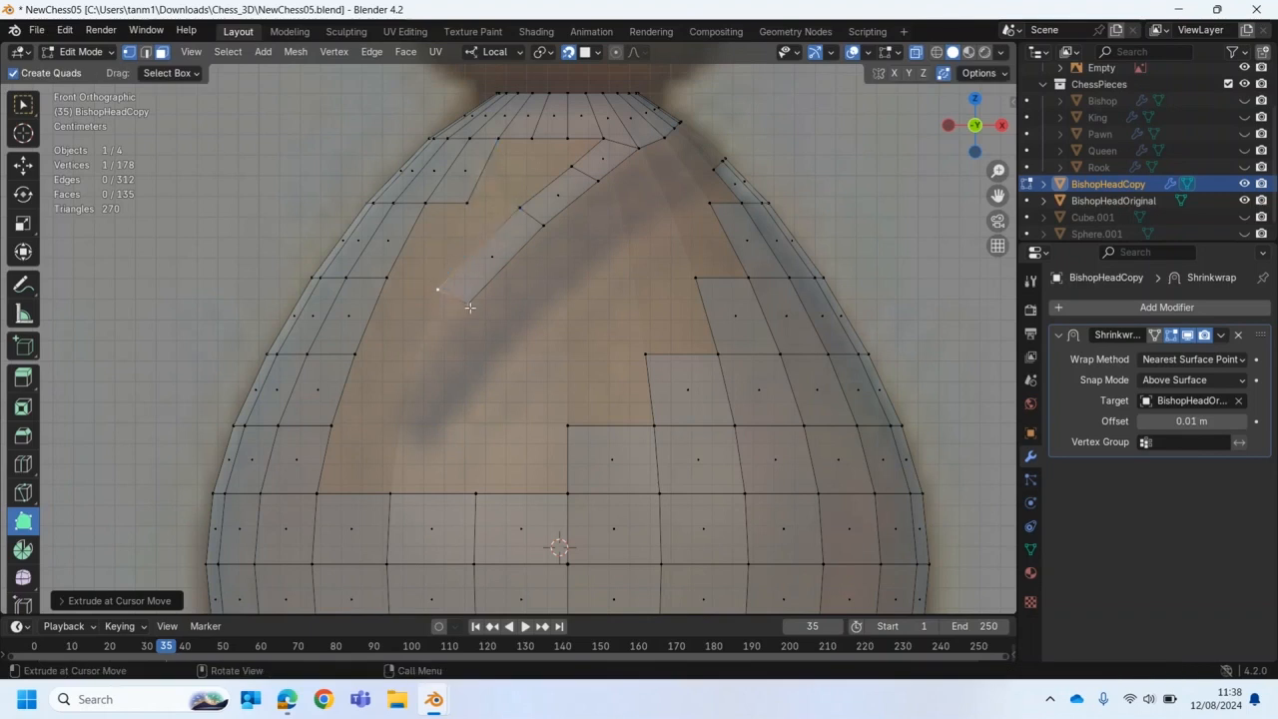
# Step: Extrude a fourth quad from the strip's lower end and level its end vertices with the neighbouring horizontal edge row
pyautogui.moveTo(441, 291); pyautogui.dragTo(407, 370)
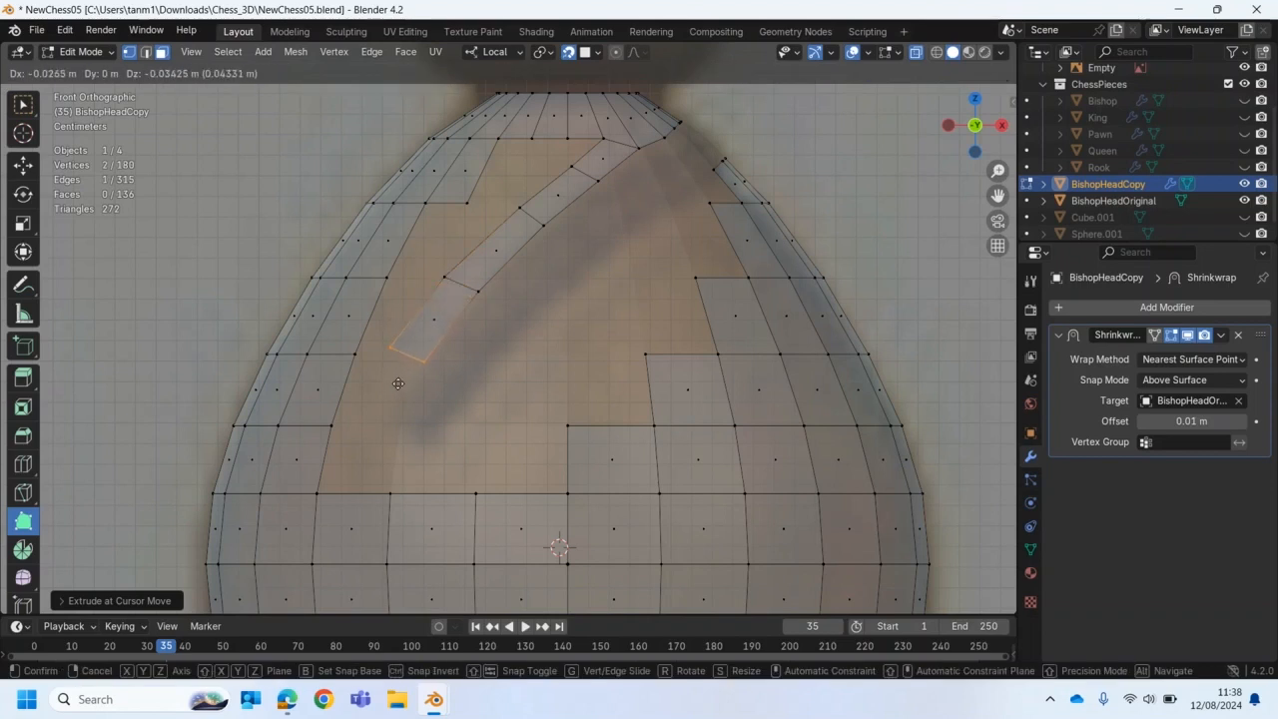
pyautogui.click(395, 371)
pyautogui.moveTo(388, 344); pyautogui.dragTo(385, 354)
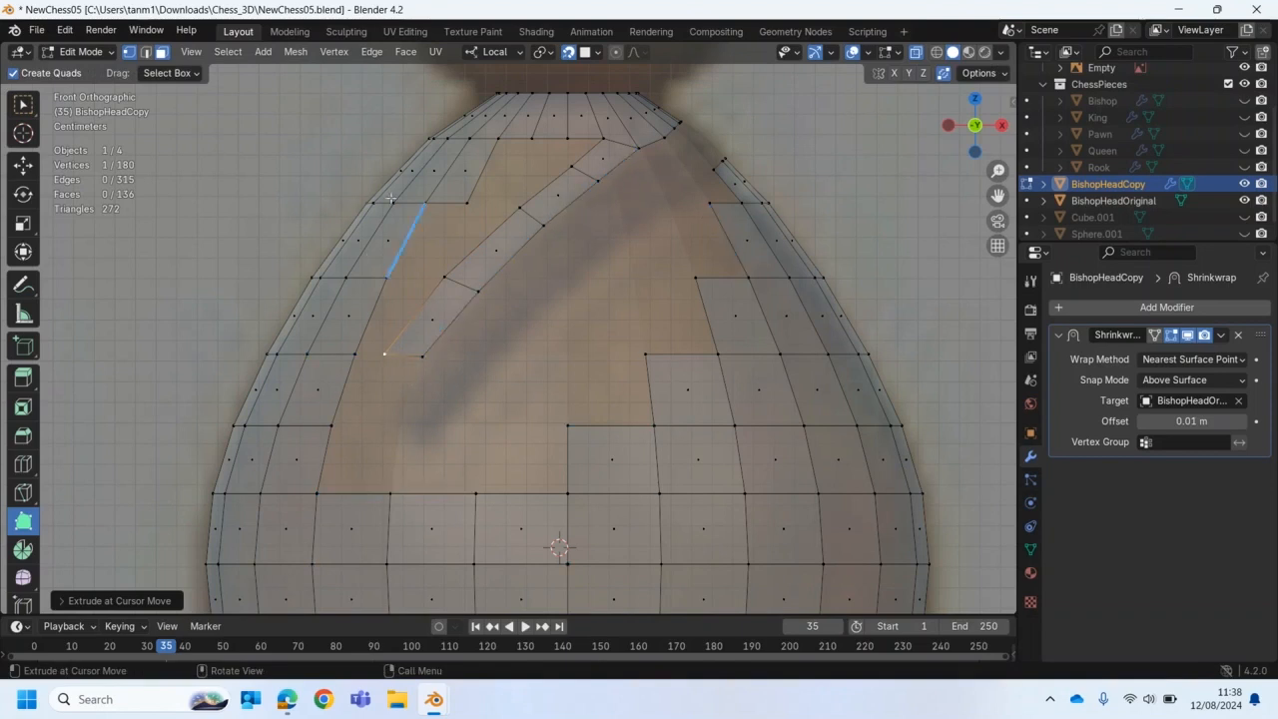
# Step: Continue the Poly Build quad strip around the slot's lower end and diagonally up its lower-right side to near the upper-right border
pyautogui.keyDown('ctrl'); pyautogui.moveTo(403, 409); pyautogui.dragTo(381, 476); pyautogui.keyUp('ctrl')
pyautogui.moveTo(358, 427); pyautogui.dragTo(532, 365)
pyautogui.moveTo(532, 366); pyautogui.dragTo(698, 219)
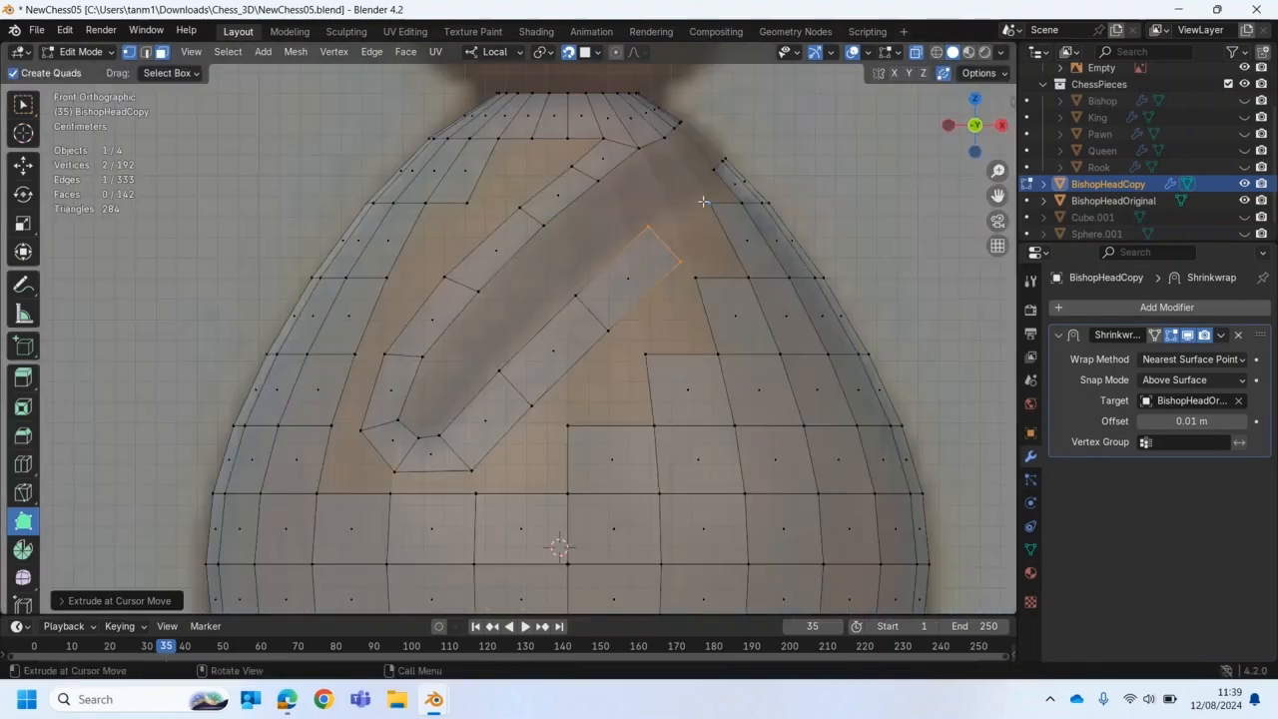
pyautogui.moveTo(691, 232); pyautogui.dragTo(724, 200)
# Step: Extrude a quad from the left border edge beside the slot's lower end and merge its free vertices with the strip's outer corners
pyautogui.moveTo(528, 452); pyautogui.dragTo(626, 460, button='middle')
pyautogui.scroll(2, 580, 317)
pyautogui.scroll(1, 334, 479)
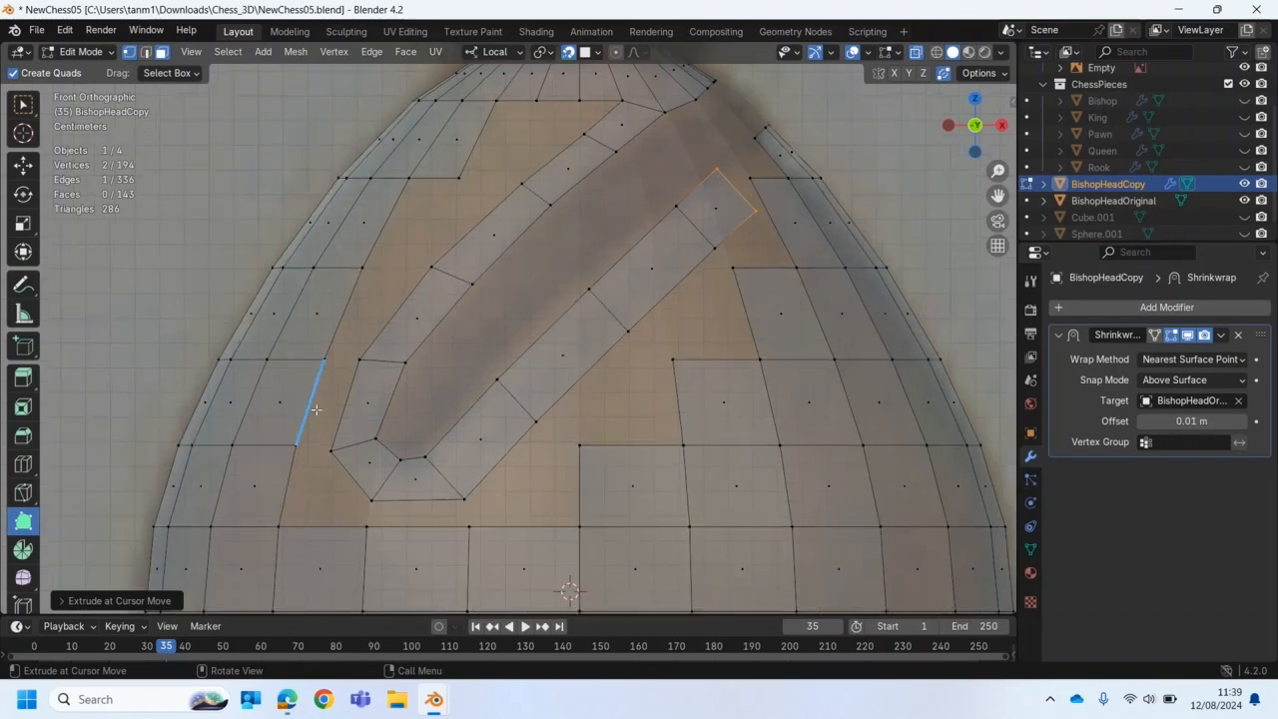
pyautogui.keyDown('ctrl'); pyautogui.moveTo(316, 410); pyautogui.dragTo(344, 410); pyautogui.keyUp('ctrl')
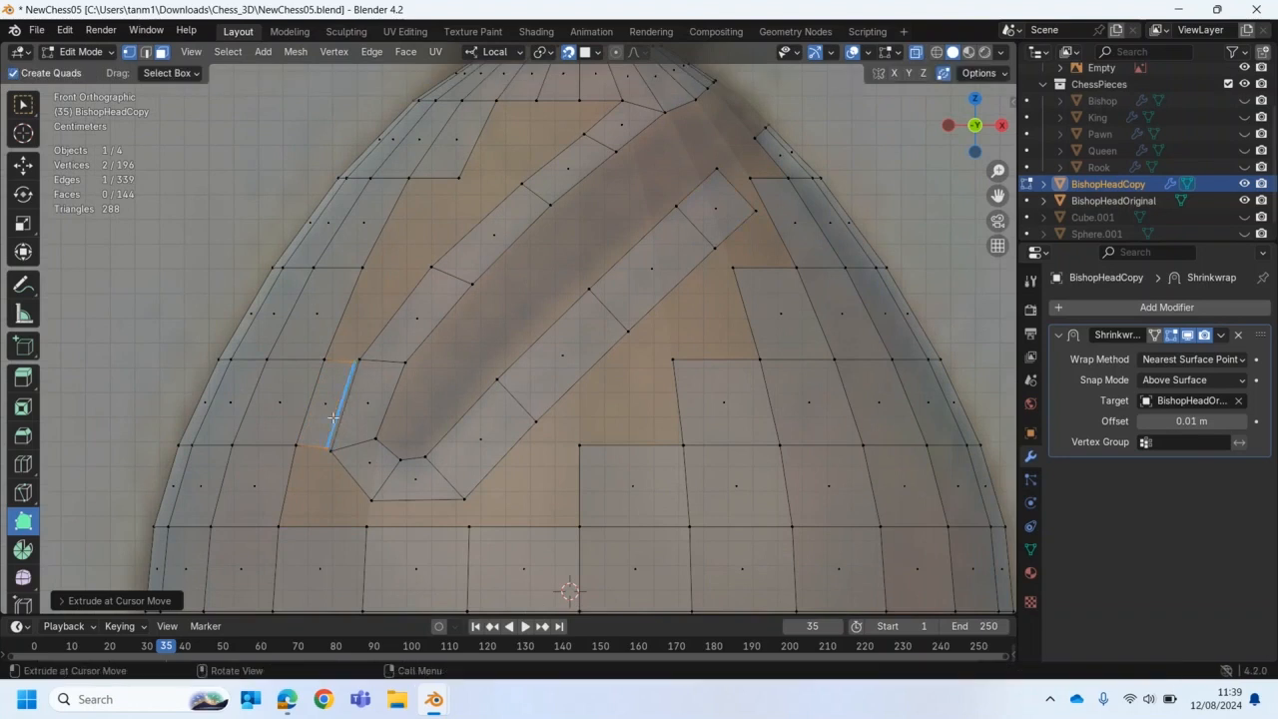
pyautogui.scroll(2, 338, 416)
pyautogui.keyDown('shift'); pyautogui.moveTo(344, 409); pyautogui.dragTo(474, 269, button='middle'); pyautogui.keyUp('shift')
pyautogui.moveTo(466, 263); pyautogui.dragTo(468, 268)
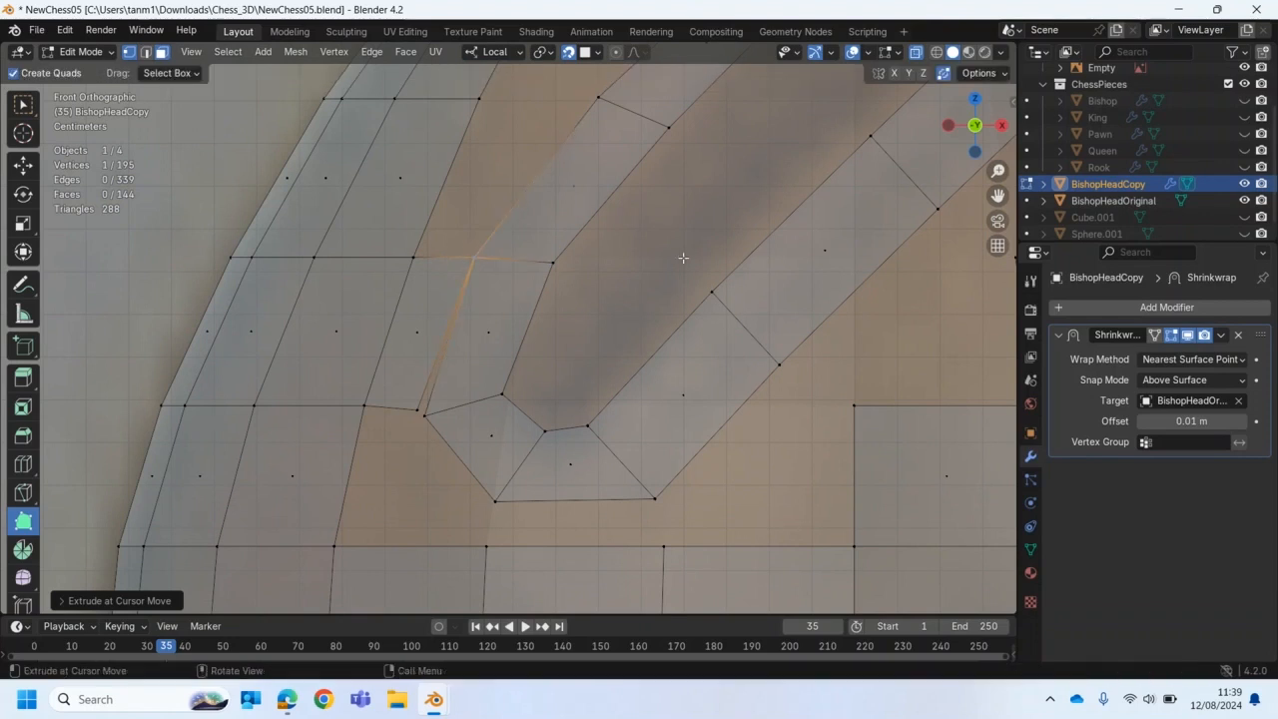
pyautogui.click(1003, 75)
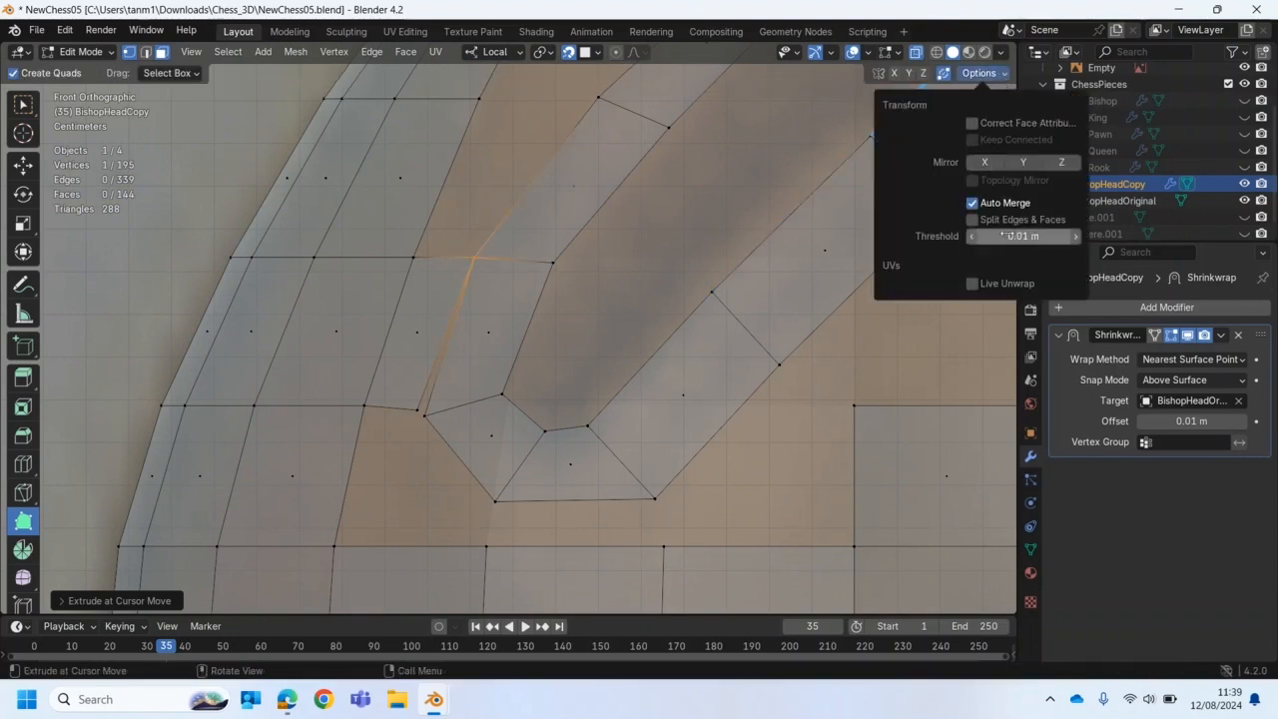
pyautogui.moveTo(420, 411); pyautogui.dragTo(426, 421)
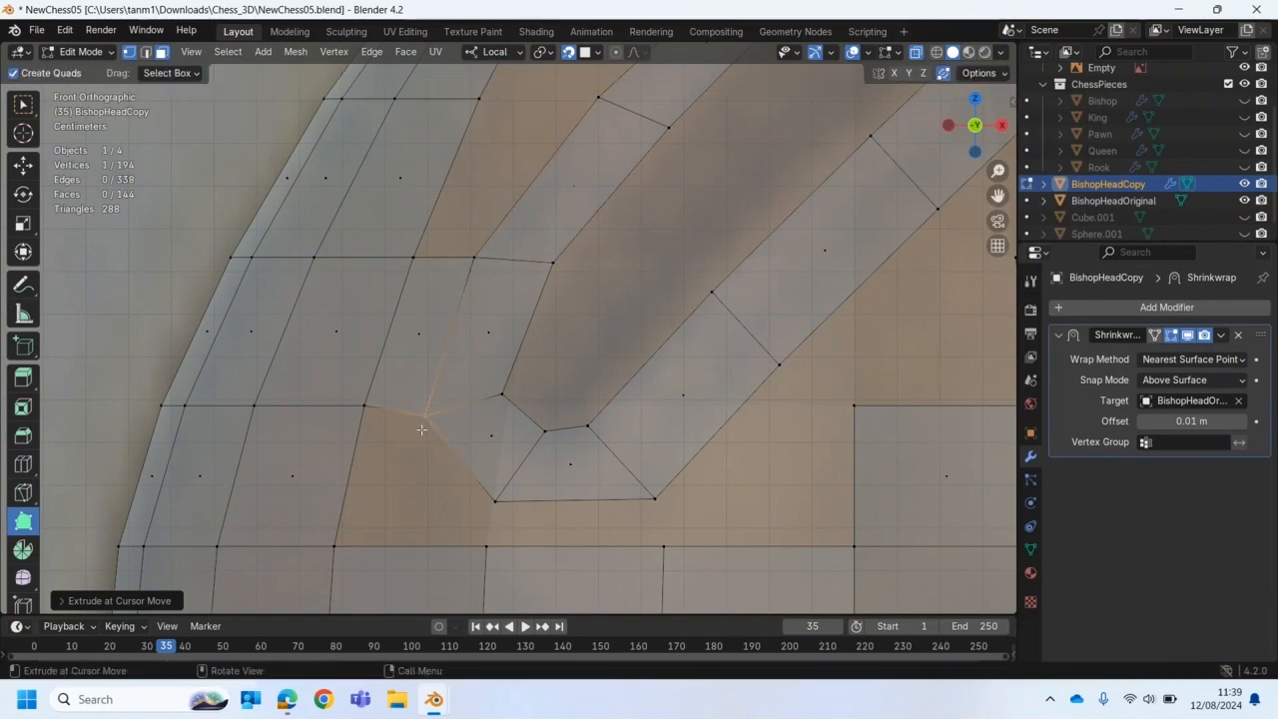
pyautogui.moveTo(423, 415)
pyautogui.mouseDown()
pyautogui.moveTo(435, 386)
pyautogui.moveTo(433, 400)
pyautogui.mouseUp()
pyautogui.hotkey('ctrl', 'z')
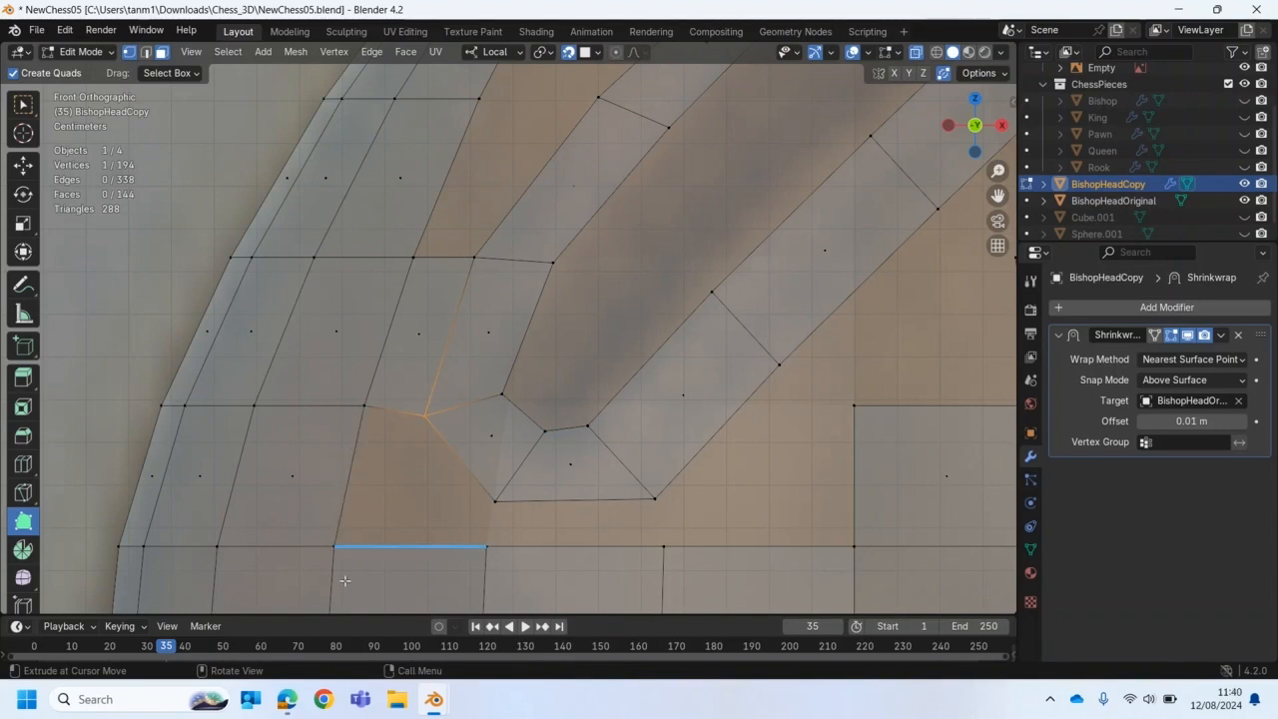
# Step: Fill the corner face below the slot's lower-left end and merge its loose vertex with the strip's corner
pyautogui.keyDown('ctrl'); pyautogui.moveTo(331, 549); pyautogui.dragTo(423, 412); pyautogui.keyUp('ctrl')
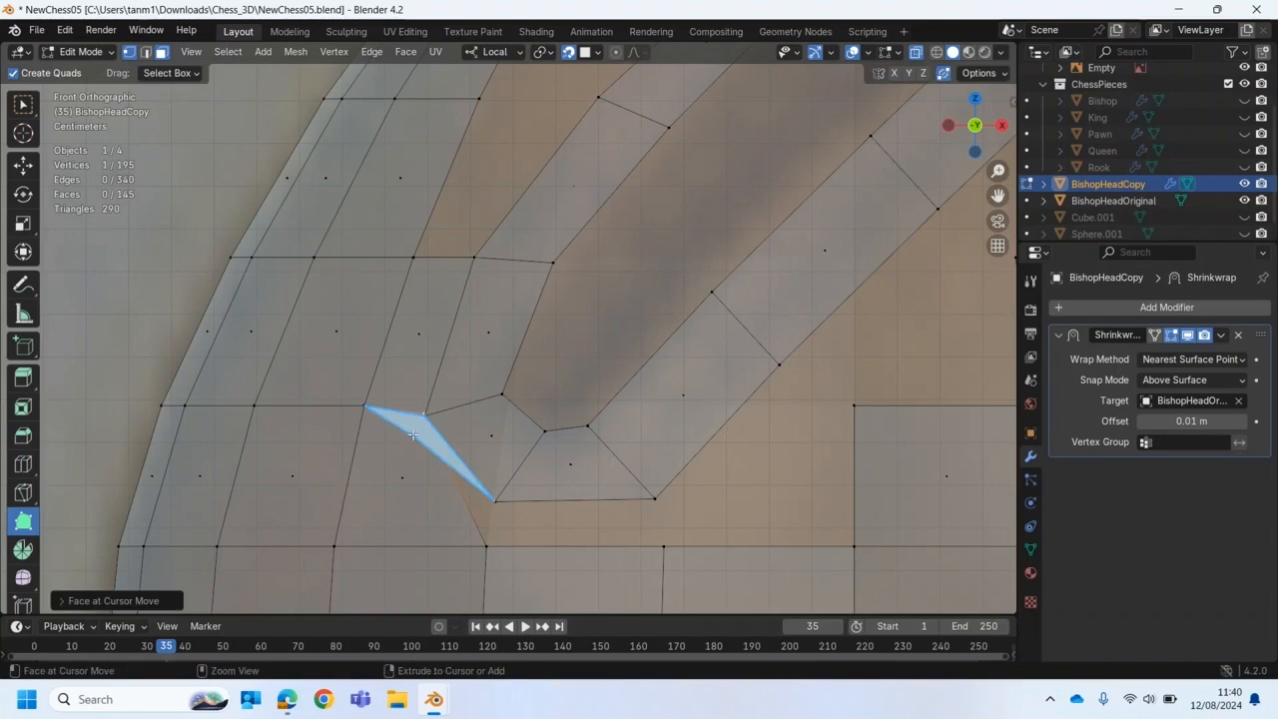
pyautogui.scroll(2, 421, 466)
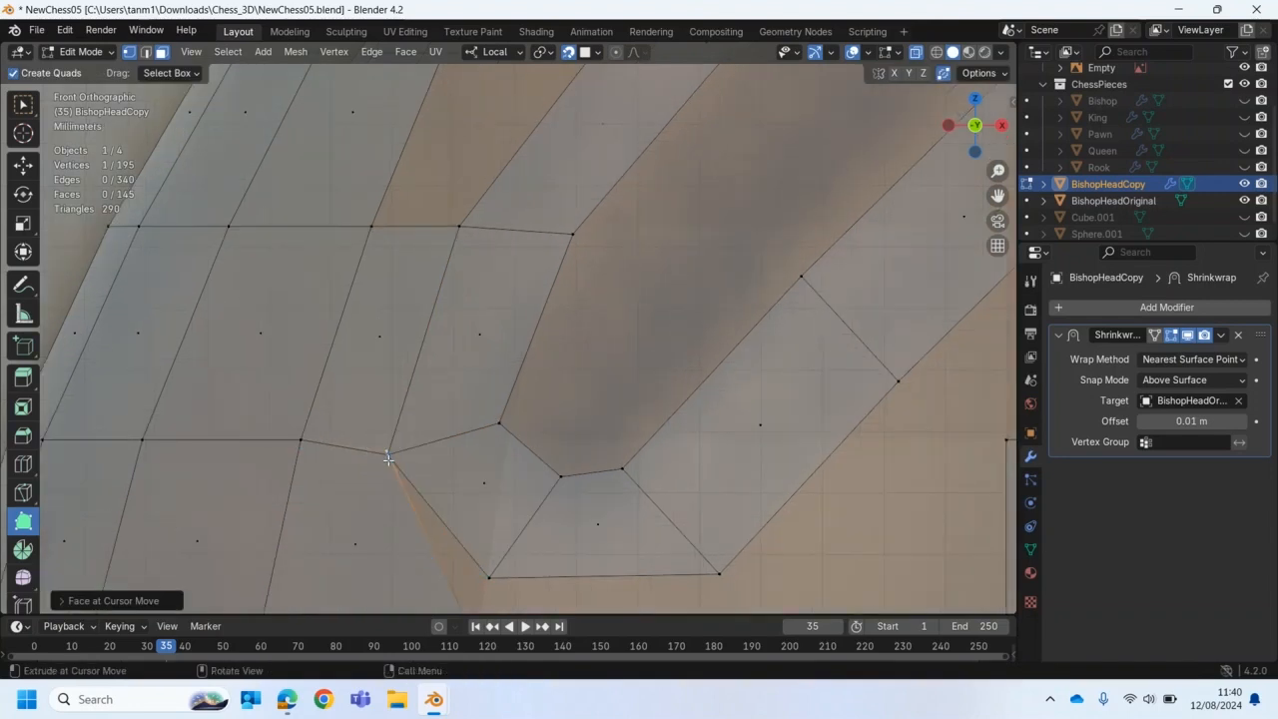
pyautogui.keyDown('ctrl'); pyautogui.moveTo(387, 451); pyautogui.dragTo(388, 454); pyautogui.keyUp('ctrl')
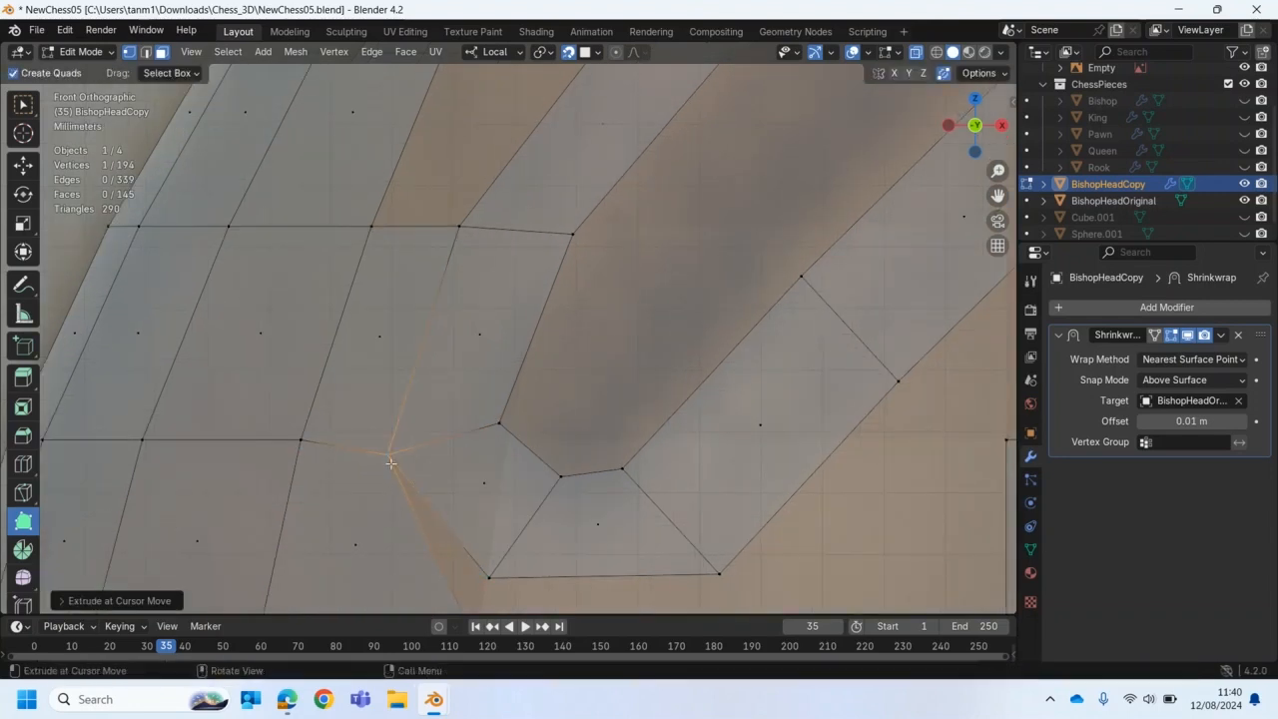
pyautogui.scroll(-2, 406, 479)
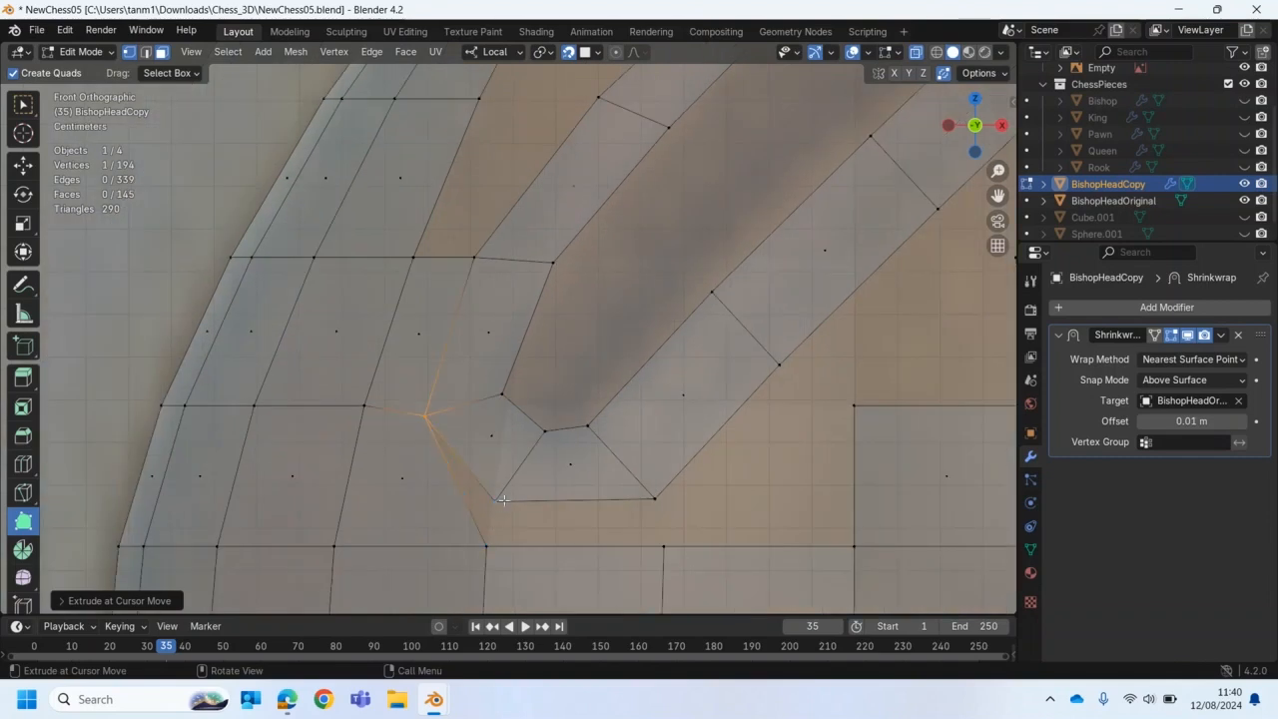
# Step: Merge the two outer vertices at the strip's bottom end with the vertices of the horizontal edge row directly below
pyautogui.moveTo(497, 500); pyautogui.dragTo(486, 545)
pyautogui.scroll(-2, 508, 540)
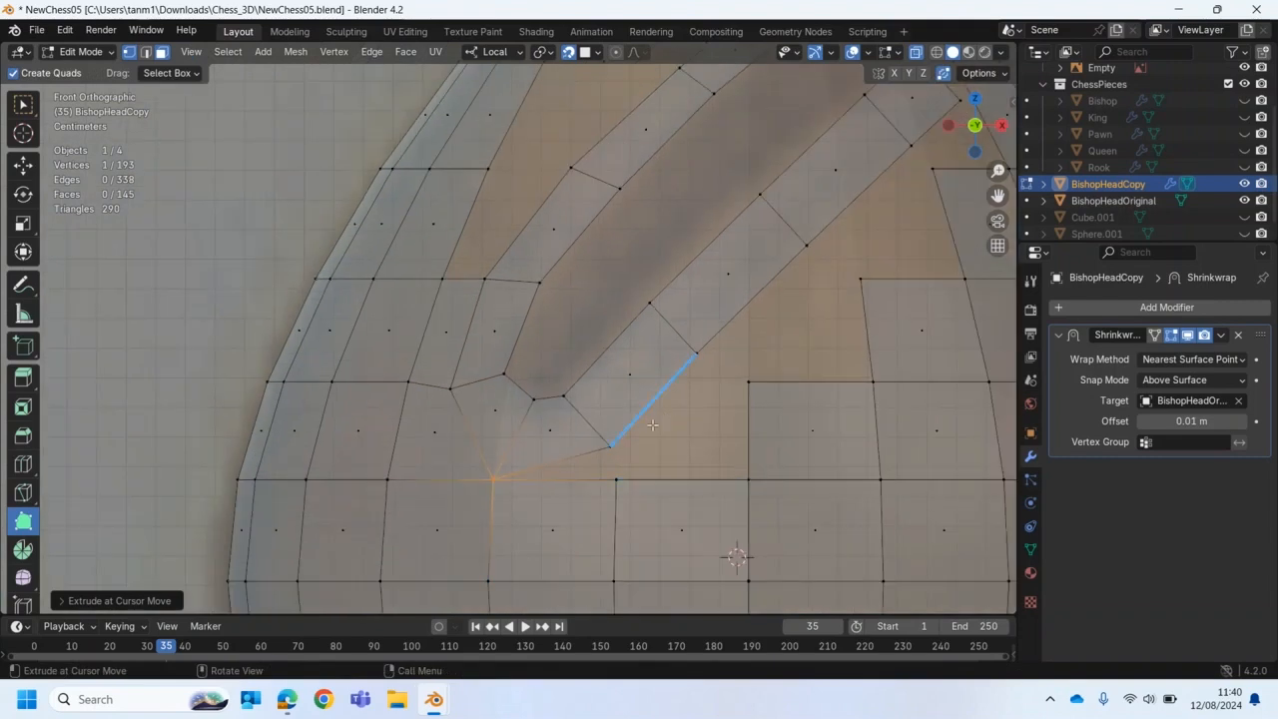
pyautogui.moveTo(657, 424); pyautogui.dragTo(644, 428, button='middle')
pyautogui.press('KP_1')
pyautogui.moveTo(610, 446); pyautogui.dragTo(615, 480)
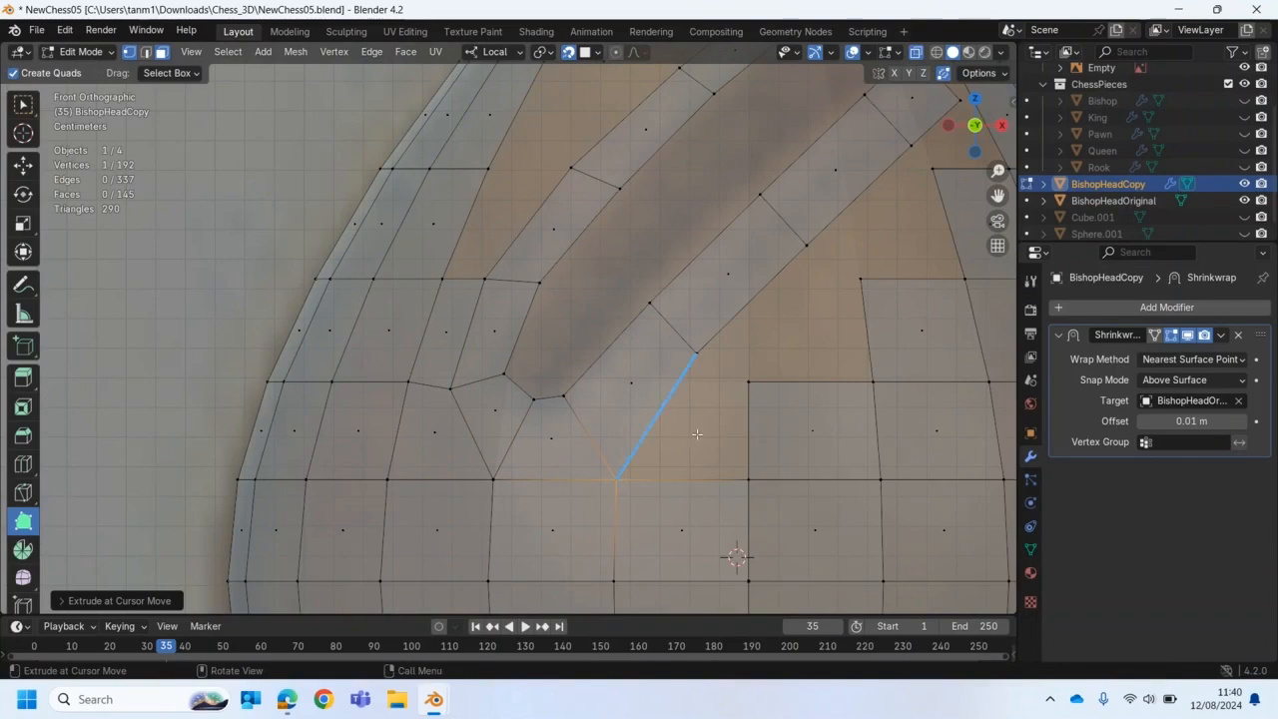
pyautogui.scroll(-1, 697, 434)
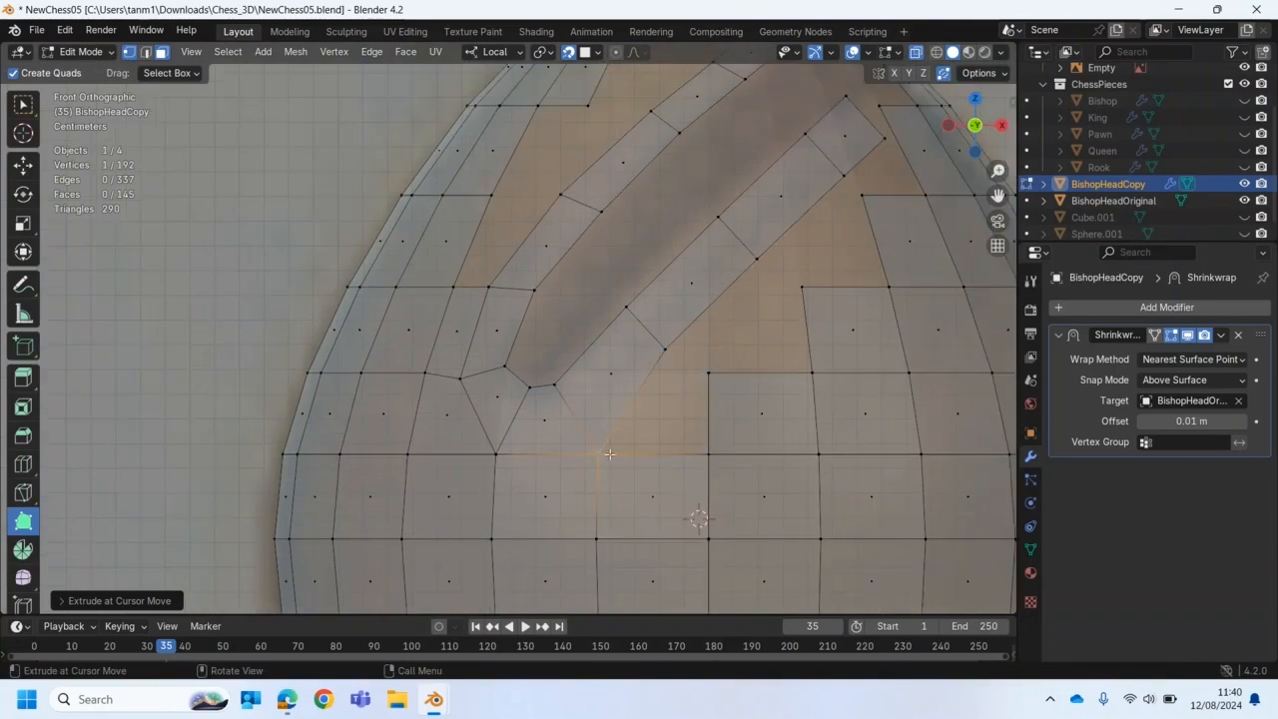
# Step: Fill the quad between the strip's lower-right edge and the first stepped border corner, merging its loose vertex with that corner
pyautogui.keyDown('ctrl'); pyautogui.moveTo(653, 415); pyautogui.dragTo(707, 374); pyautogui.keyUp('ctrl')
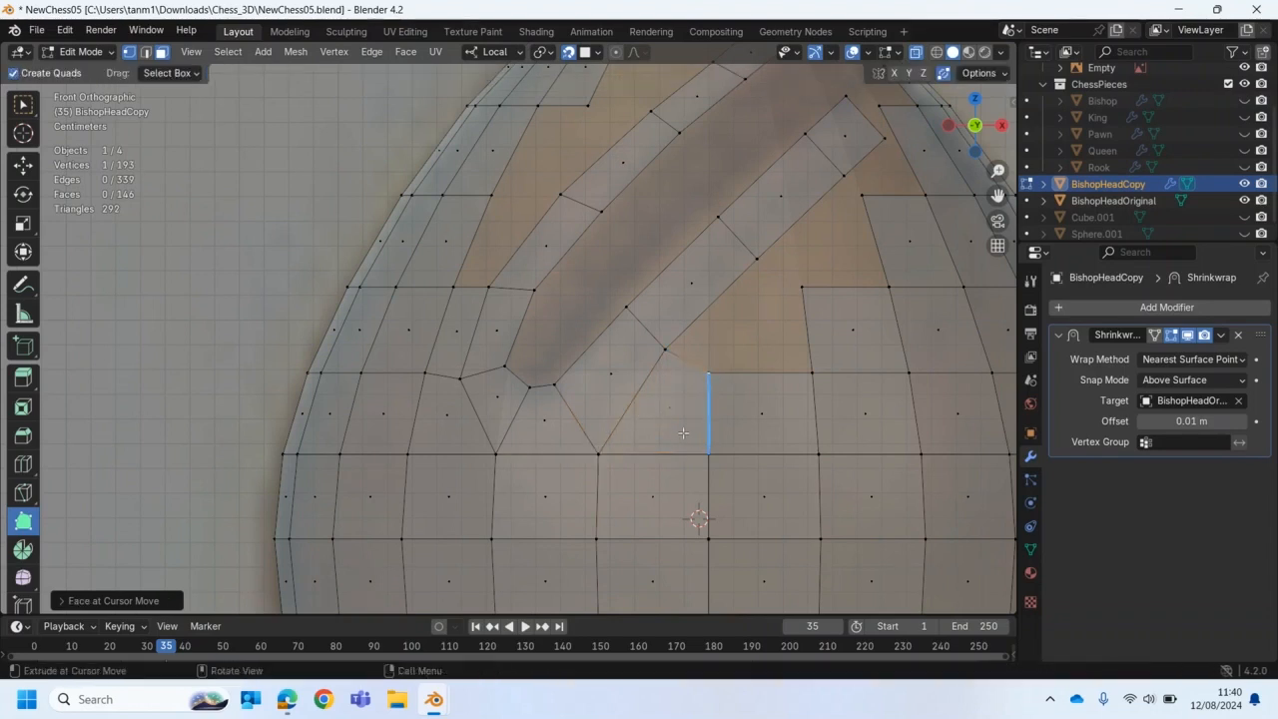
pyautogui.scroll(3, 702, 371)
pyautogui.moveTo(663, 545)
pyautogui.keyDown('ctrl'); pyautogui.mouseDown()
pyautogui.moveTo(639, 550)
pyautogui.moveTo(667, 541)
pyautogui.mouseUp(); pyautogui.keyUp('ctrl')
pyautogui.moveTo(851, 406)
pyautogui.mouseDown()
pyautogui.moveTo(828, 389)
pyautogui.moveTo(853, 405)
pyautogui.mouseUp()
pyautogui.scroll(-2, 852, 436)
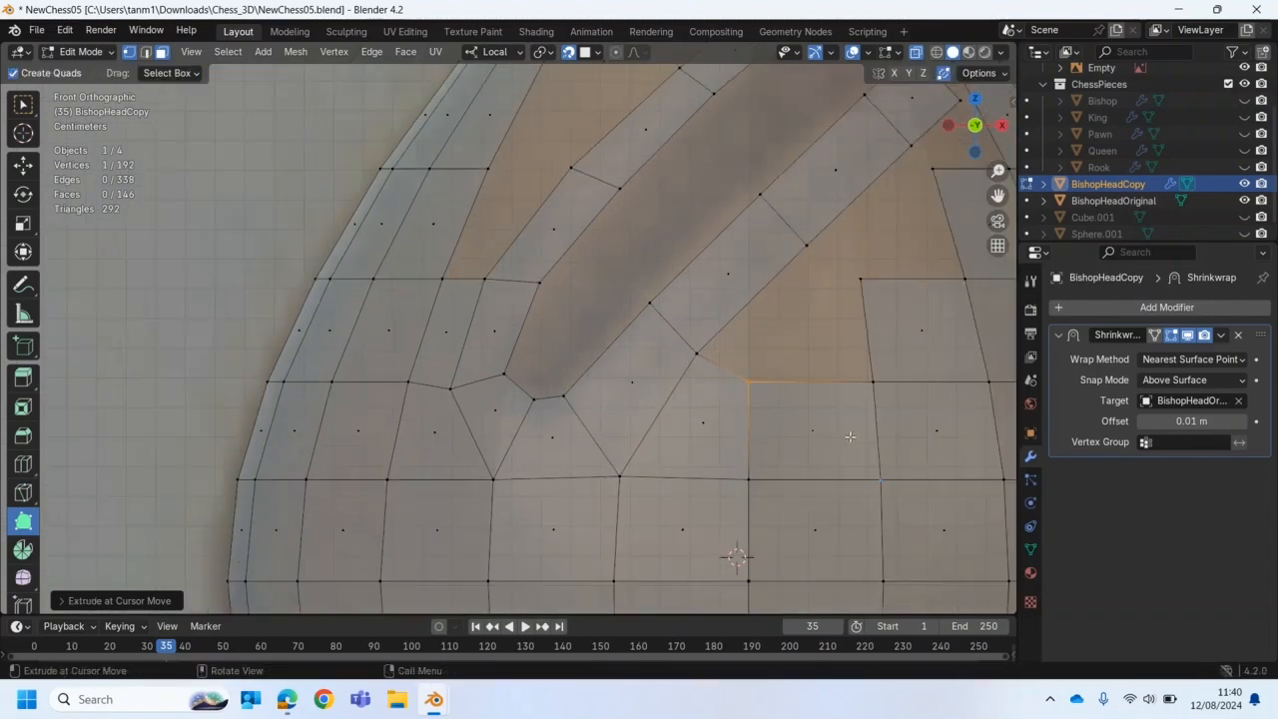
# Step: Fill two rows on the slot's upper-left side with quads, merging the new vertices with the strip's outer edge
pyautogui.scroll(-2, 828, 414)
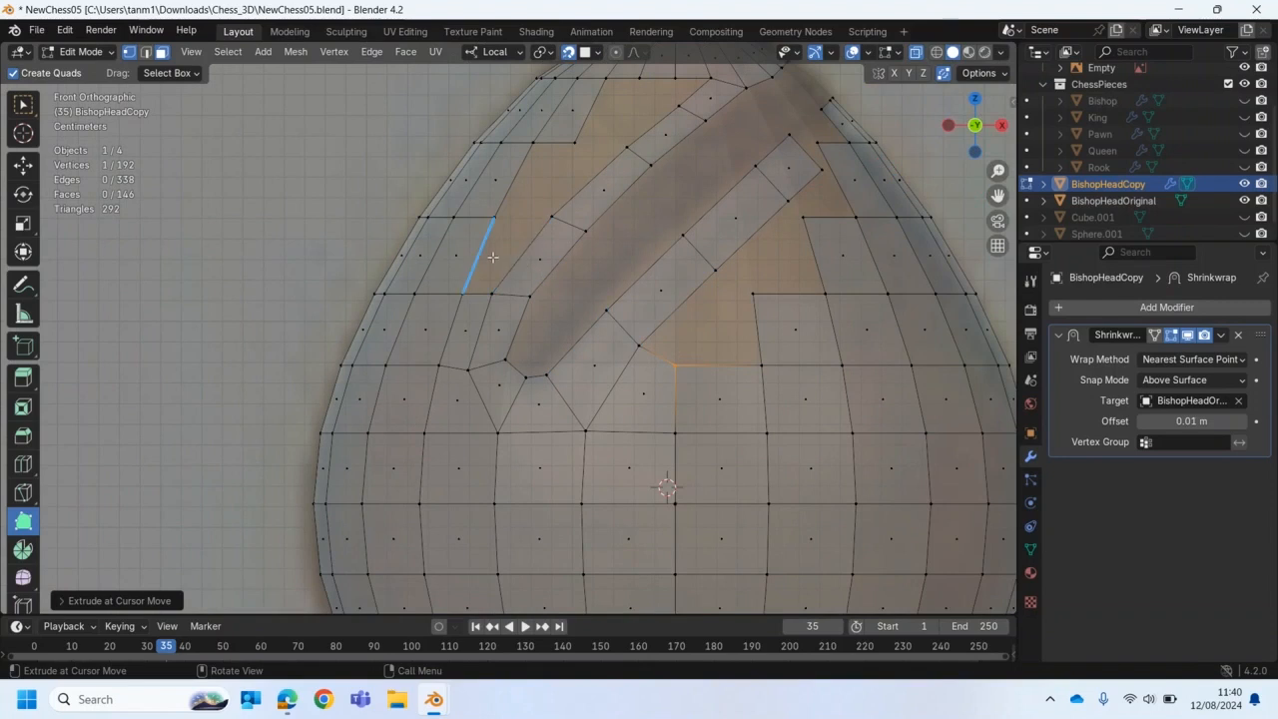
pyautogui.scroll(2, 492, 257)
pyautogui.keyDown('shift'); pyautogui.moveTo(494, 256); pyautogui.dragTo(546, 388, button='middle'); pyautogui.keyUp('shift')
pyautogui.moveTo(507, 342); pyautogui.dragTo(549, 345)
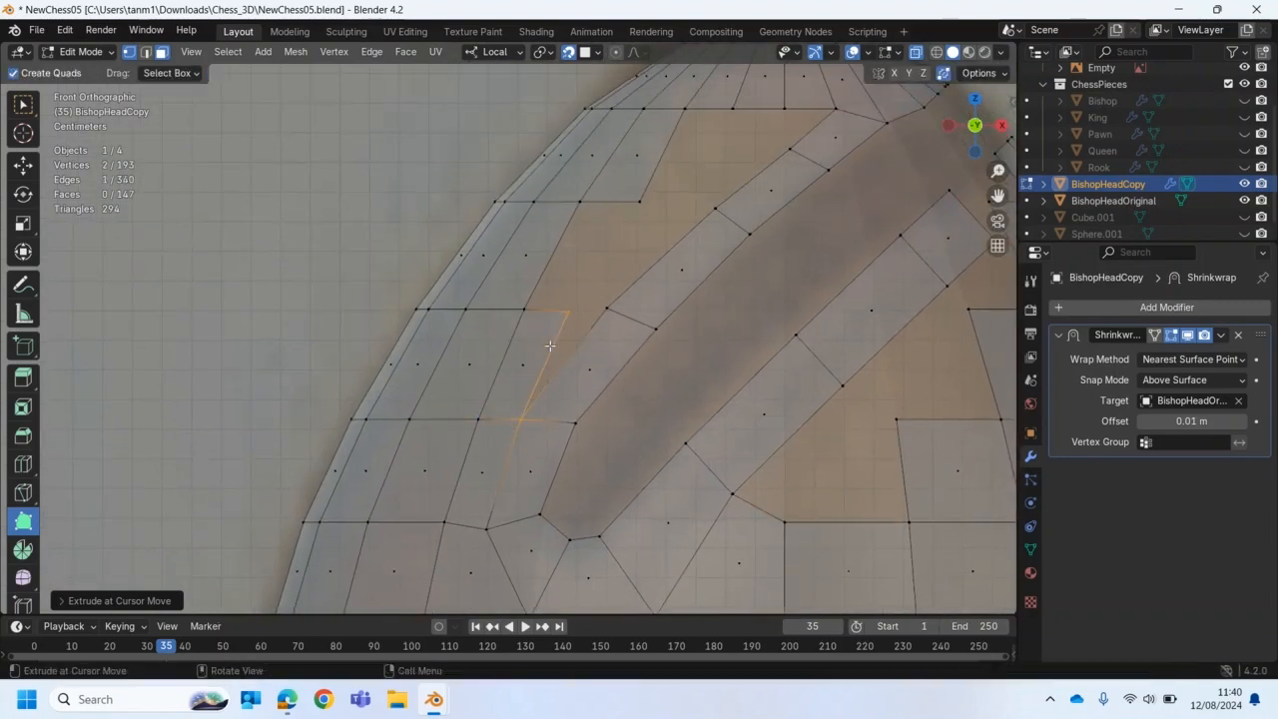
pyautogui.moveTo(524, 420)
pyautogui.mouseDown()
pyautogui.moveTo(509, 404)
pyautogui.moveTo(525, 417)
pyautogui.mouseUp()
pyautogui.moveTo(564, 316); pyautogui.dragTo(606, 308)
pyautogui.scroll(-1, 617, 263)
pyautogui.moveTo(550, 262); pyautogui.dragTo(593, 313)
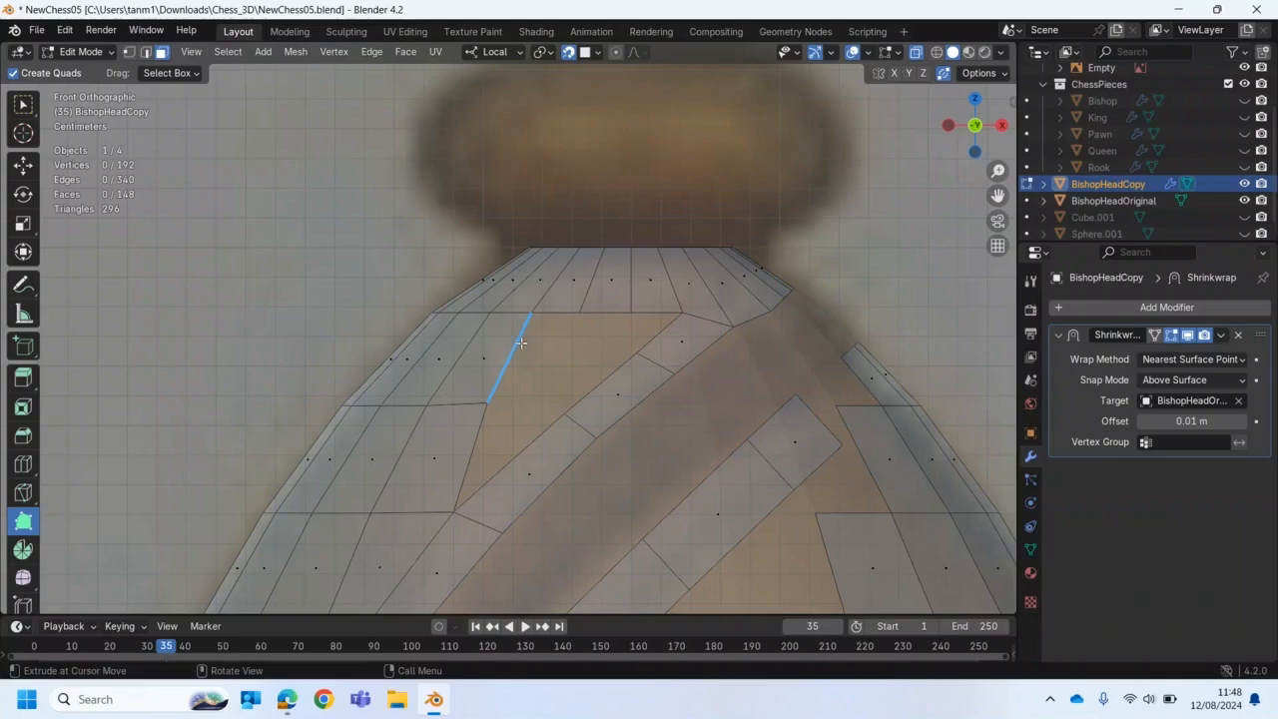
# Step: Extrude a quad beneath the top ring on the left border, then adjust its lower vertex and fill the face below it
pyautogui.moveTo(521, 342); pyautogui.dragTo(567, 339)
pyautogui.scroll(3, 568, 378)
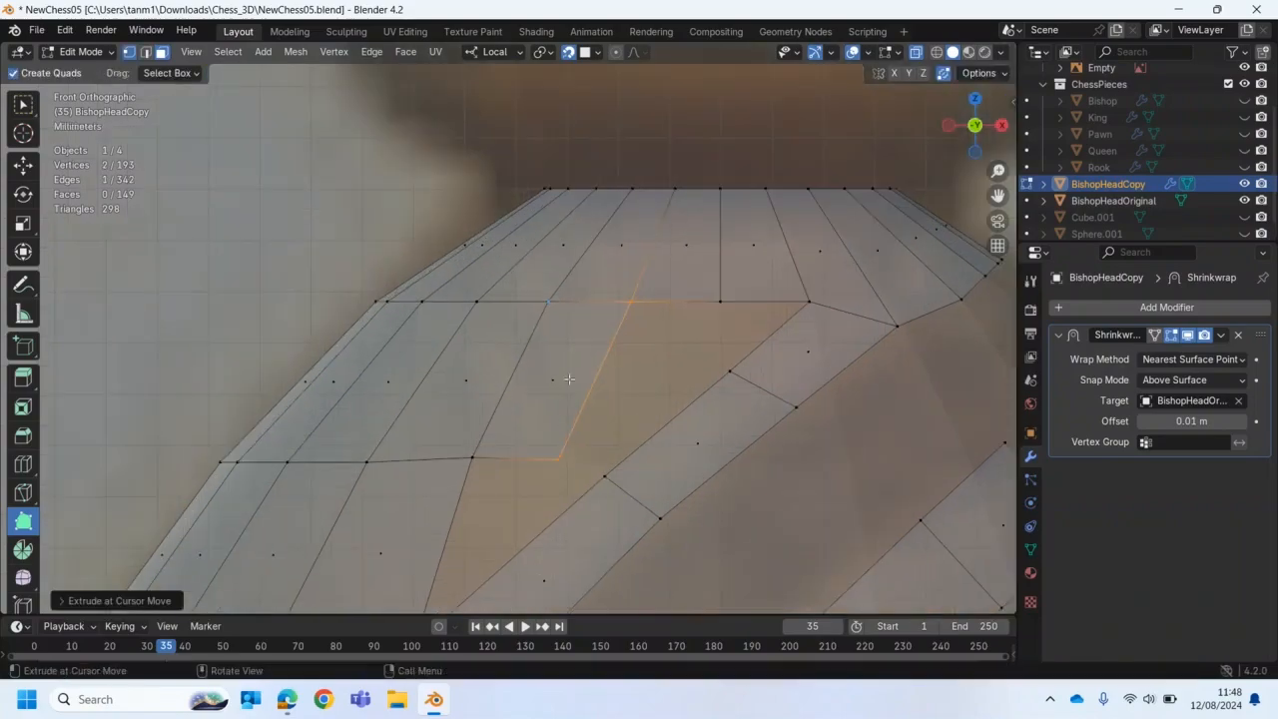
pyautogui.moveTo(556, 461); pyautogui.dragTo(554, 374)
pyautogui.scroll(-2, 537, 497)
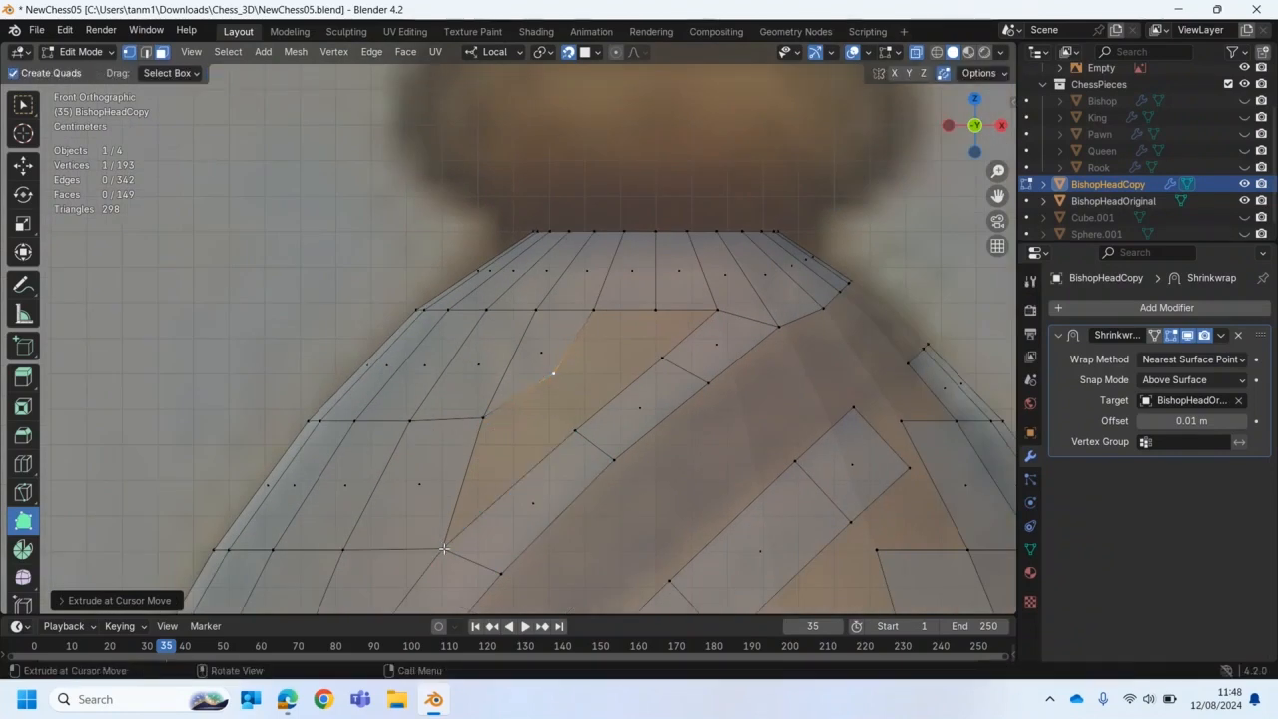
pyautogui.moveTo(444, 548); pyautogui.dragTo(539, 415)
pyautogui.scroll(1, 614, 392)
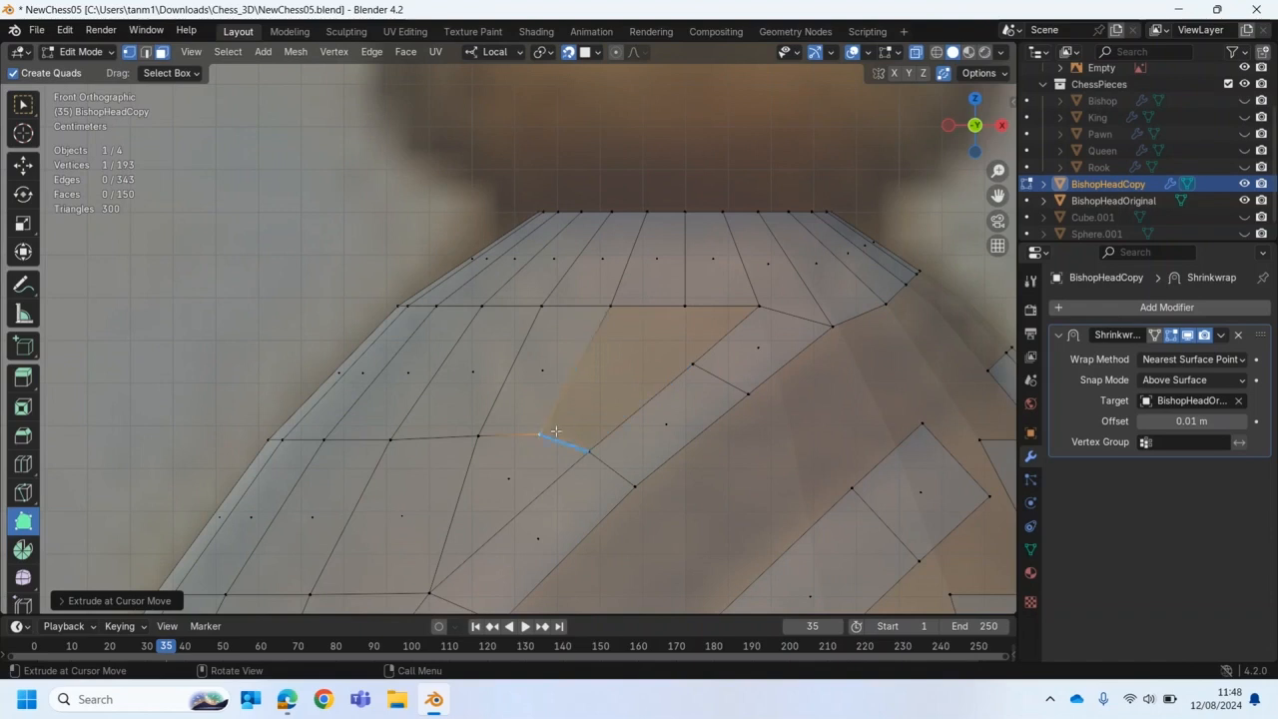
# Step: Close the opening between the top ring and the upper strip with two more quads, and even out the inner corner vertex
pyautogui.moveTo(570, 412); pyautogui.dragTo(692, 362)
pyautogui.moveTo(611, 305); pyautogui.dragTo(758, 306)
pyautogui.scroll(-3, 544, 394)
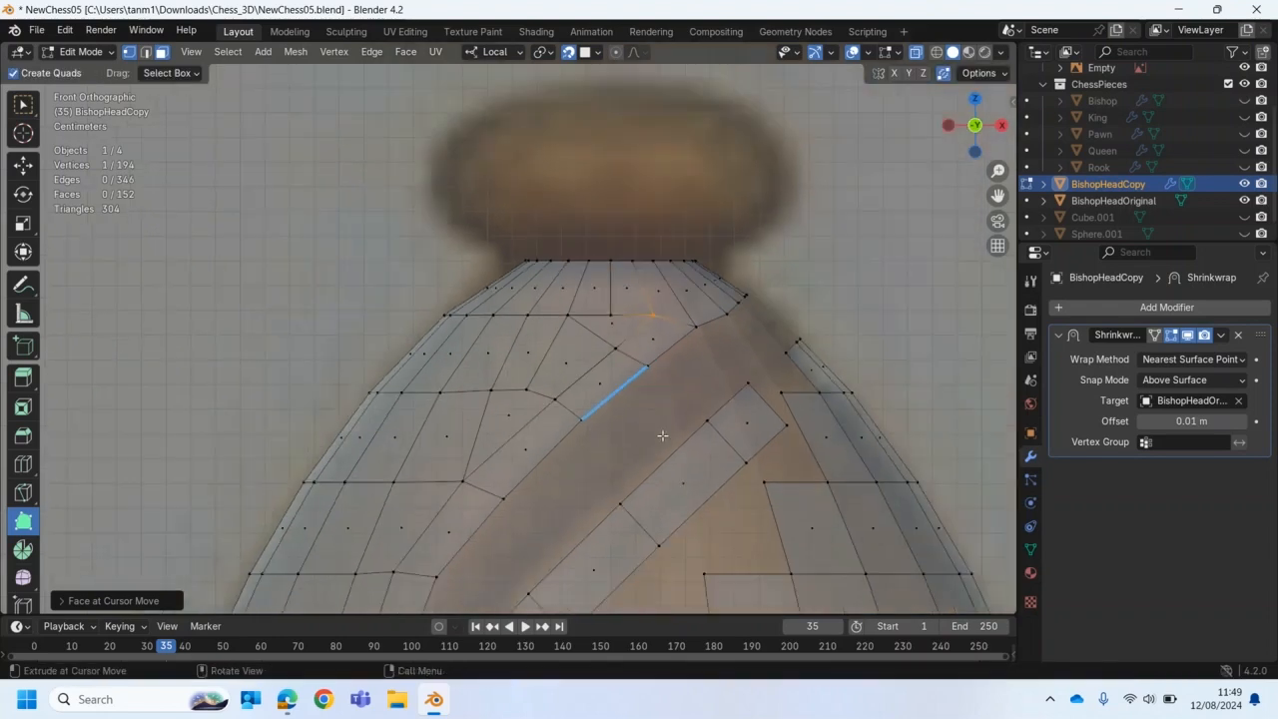
pyautogui.click(527, 391)
pyautogui.scroll(-2, 526, 387)
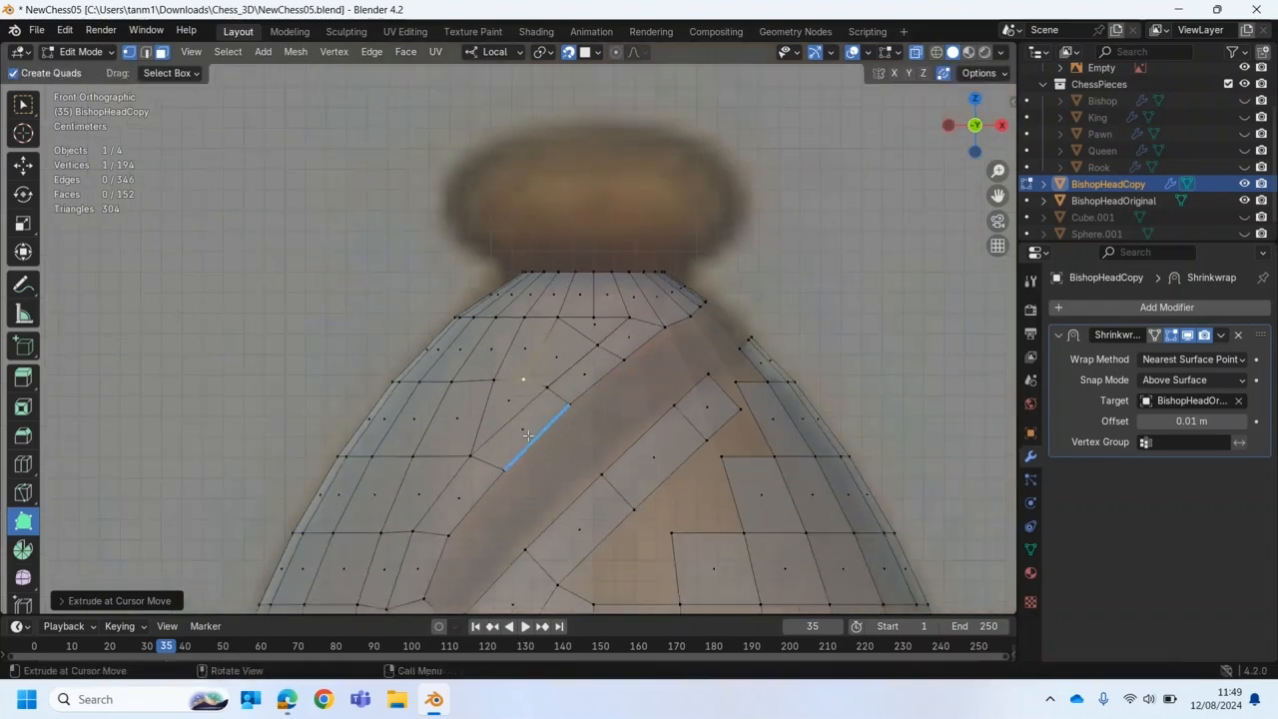
# Step: Merge the overlapping vertex on the upper strip's outer edge with its neighbour, and return to the front view
pyautogui.moveTo(559, 469); pyautogui.dragTo(624, 454, button='middle')
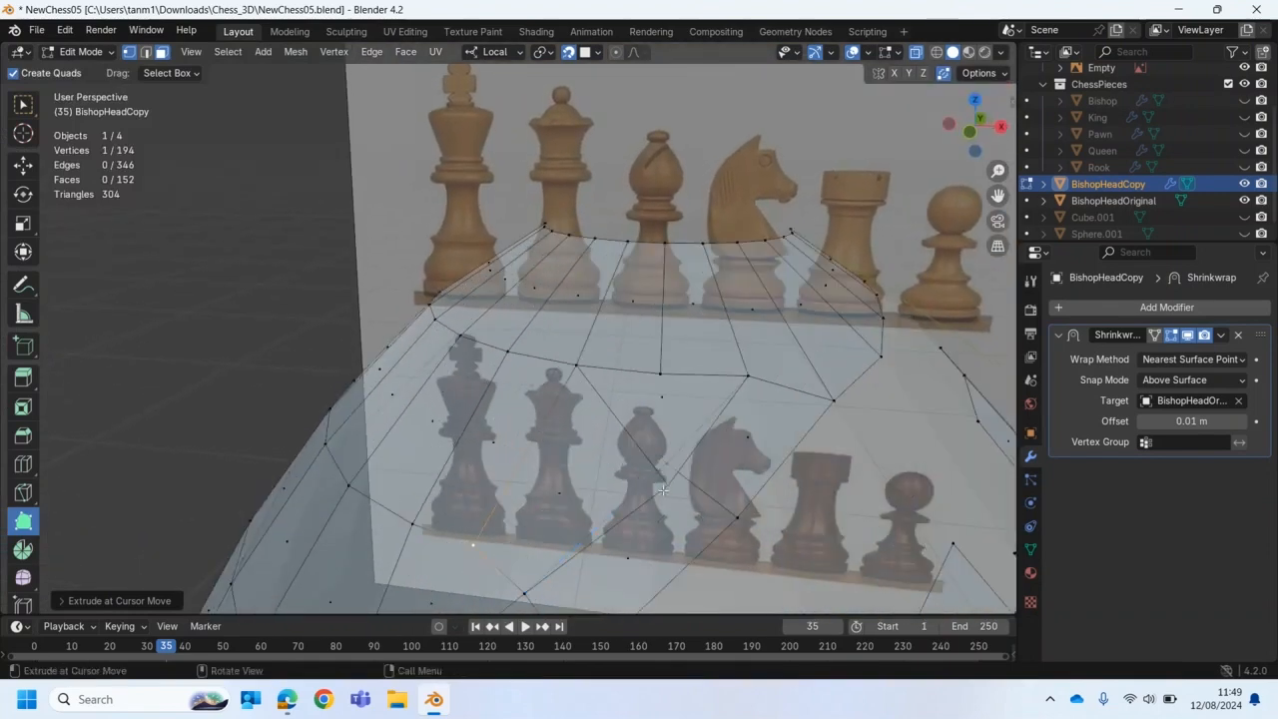
pyautogui.press('g')
pyautogui.moveTo(663, 464); pyautogui.dragTo(667, 465)
pyautogui.scroll(-5, 665, 473)
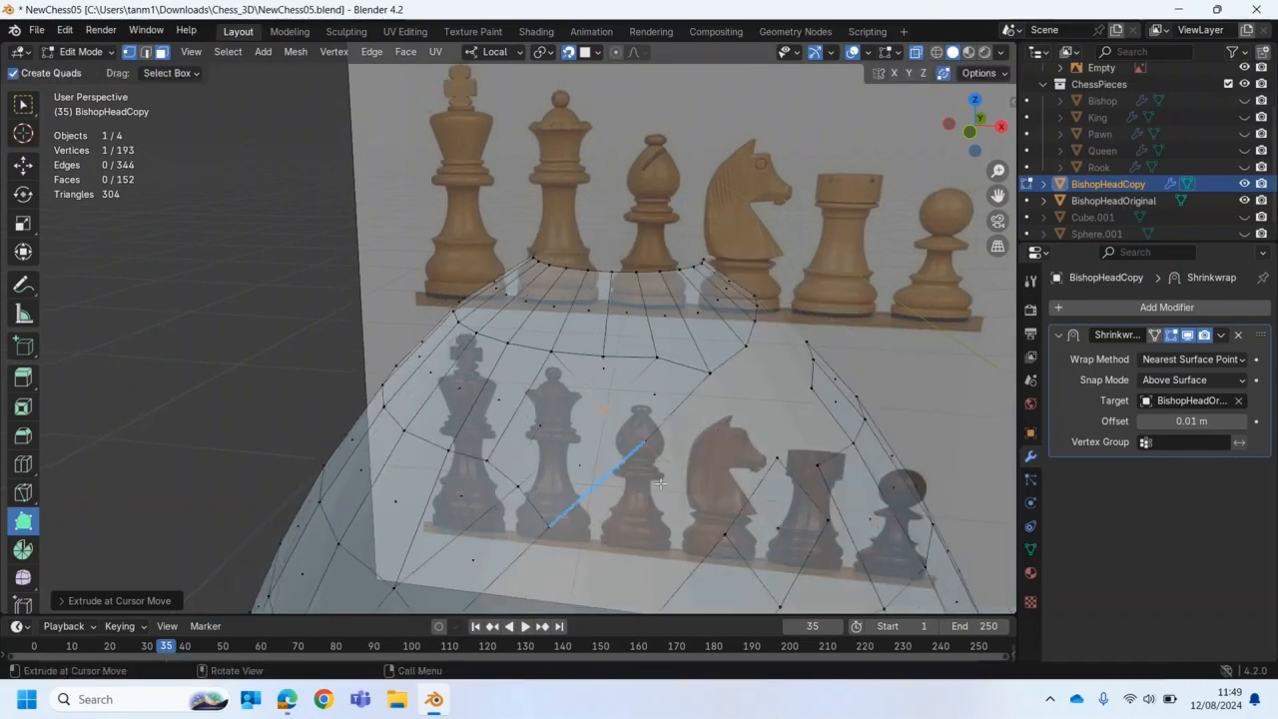
pyautogui.press('KP_1')
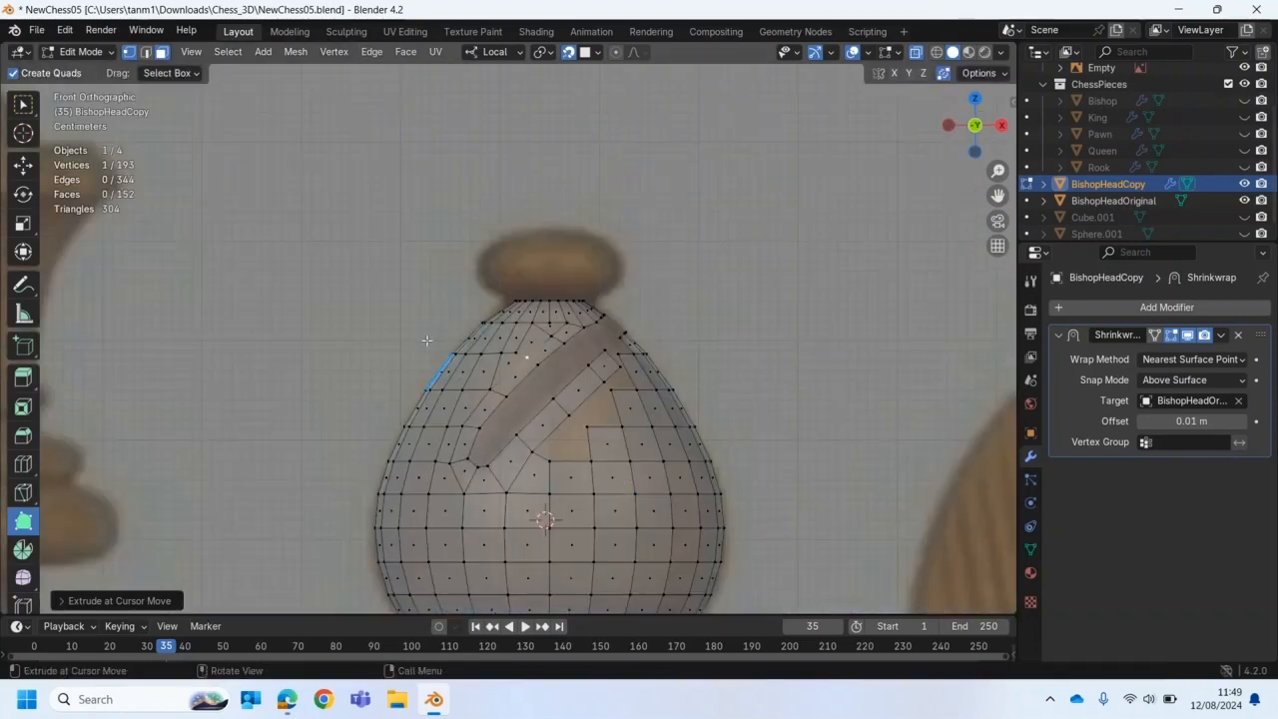
# Step: Build three quads between the strip's lower-right edge and the stepped border, adjusting the border vertex to fit
pyautogui.scroll(2, 426, 340)
pyautogui.scroll(3, 469, 339)
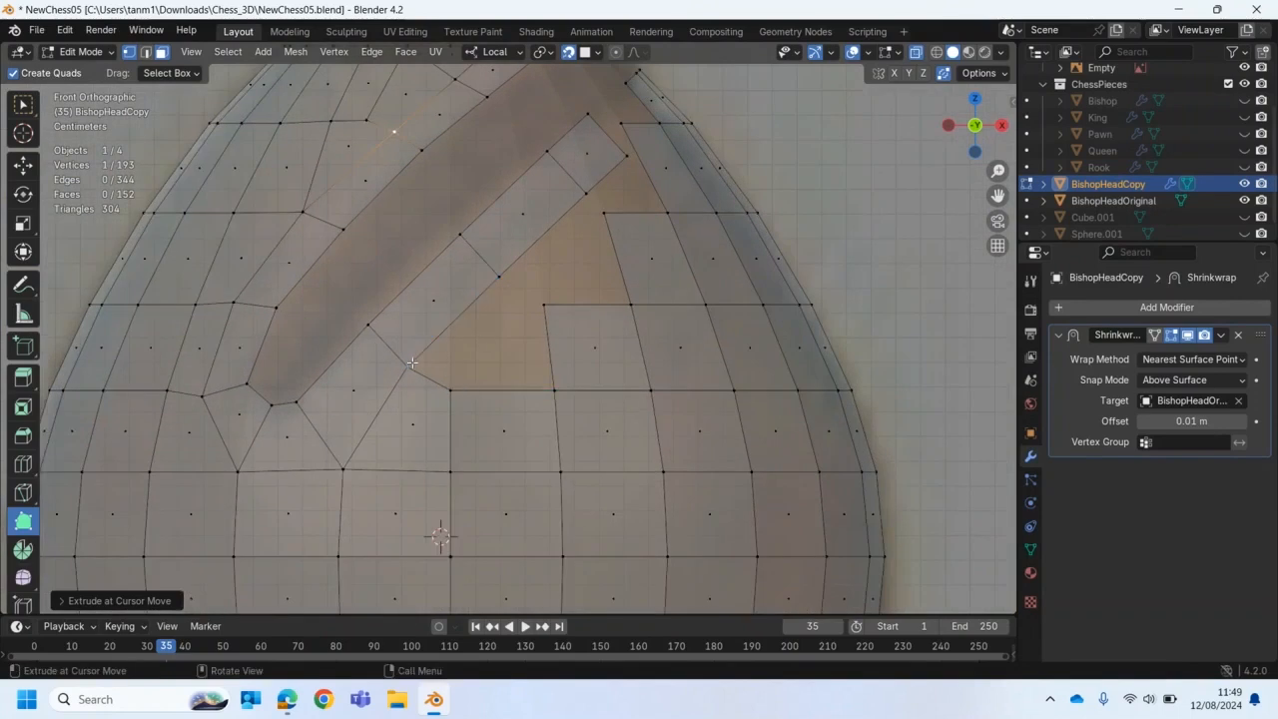
pyautogui.keyDown('ctrl'); pyautogui.moveTo(410, 364); pyautogui.dragTo(526, 300); pyautogui.keyUp('ctrl')
pyautogui.press('e')
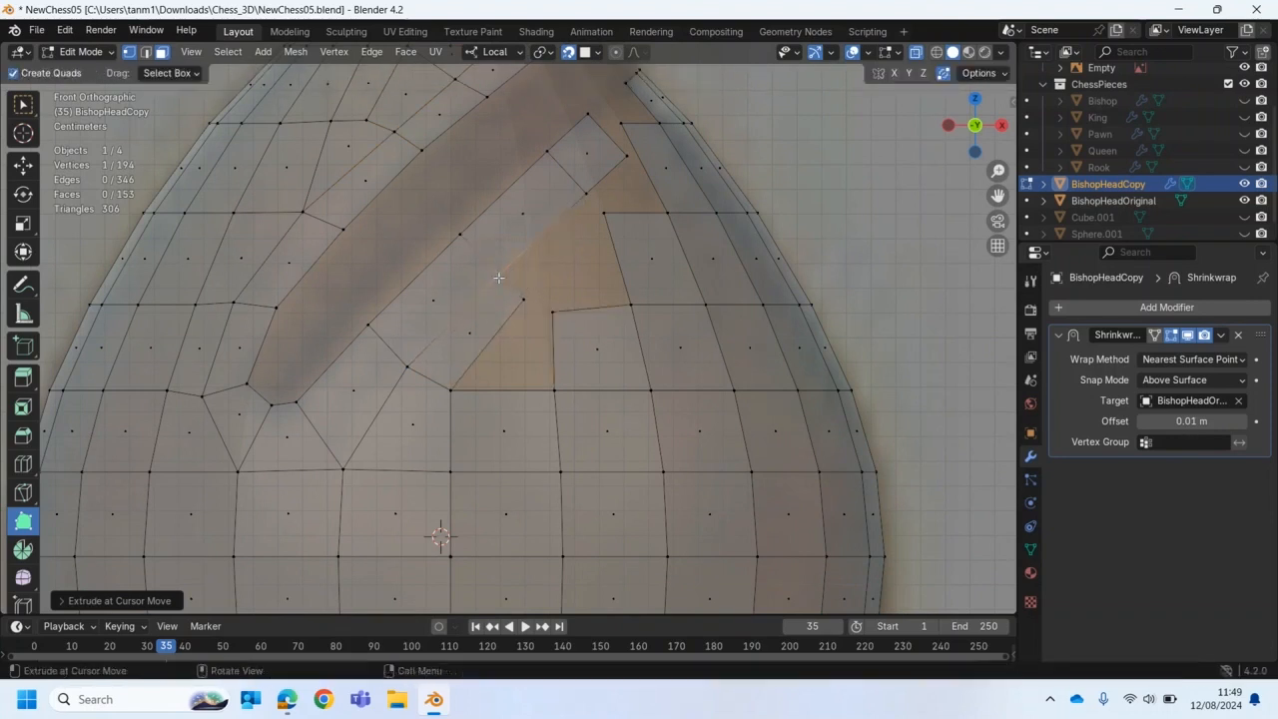
pyautogui.keyDown('ctrl'); pyautogui.moveTo(588, 242); pyautogui.dragTo(593, 237); pyautogui.keyUp('ctrl')
pyautogui.keyDown('ctrl'); pyautogui.moveTo(537, 316); pyautogui.dragTo(587, 296); pyautogui.keyUp('ctrl')
pyautogui.scroll(-1, 551, 314)
pyautogui.click(545, 313)
pyautogui.scroll(4, 542, 313)
pyautogui.scroll(-2, 591, 290)
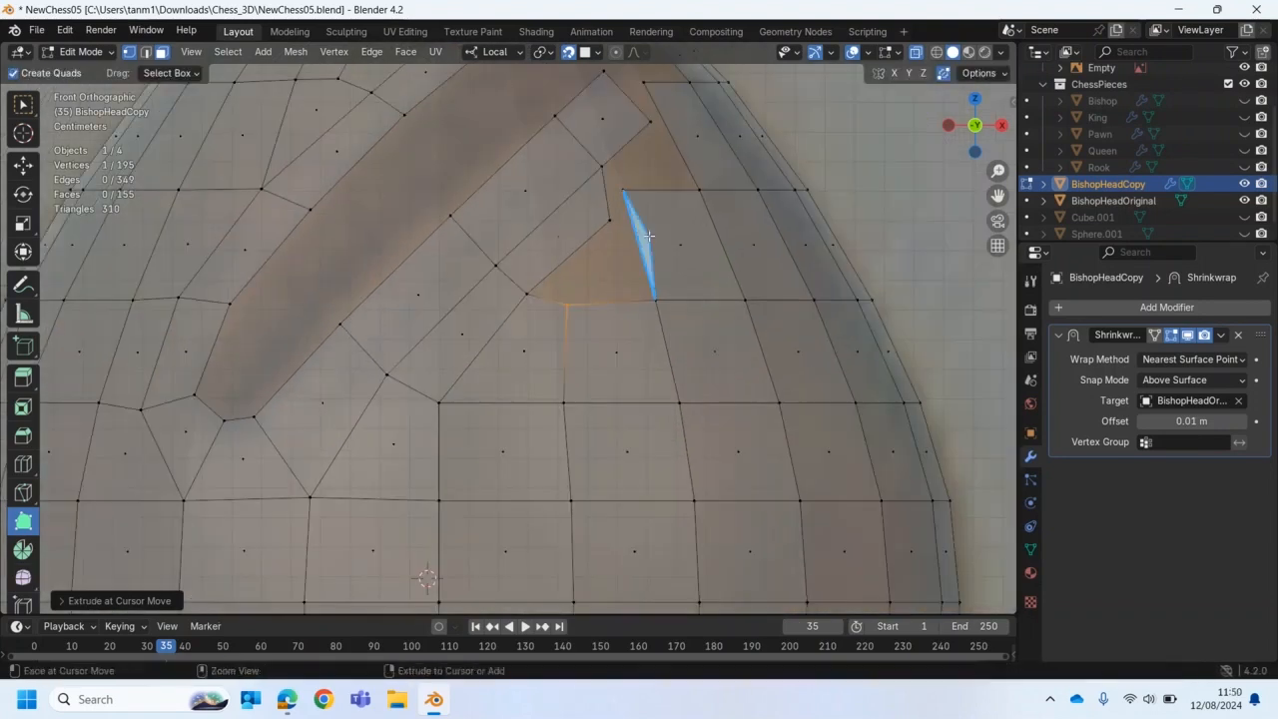
# Step: Move the new quad's loose upper vertex close to the next stepped corner of the right border
pyautogui.scroll(-2, 629, 242)
pyautogui.keyDown('shift'); pyautogui.moveTo(609, 261); pyautogui.dragTo(584, 422, button='middle'); pyautogui.keyUp('shift')
pyautogui.scroll(2, 584, 423)
pyautogui.moveTo(575, 453); pyautogui.dragTo(580, 426)
pyautogui.scroll(-4, 579, 426)
pyautogui.scroll(3, 608, 371)
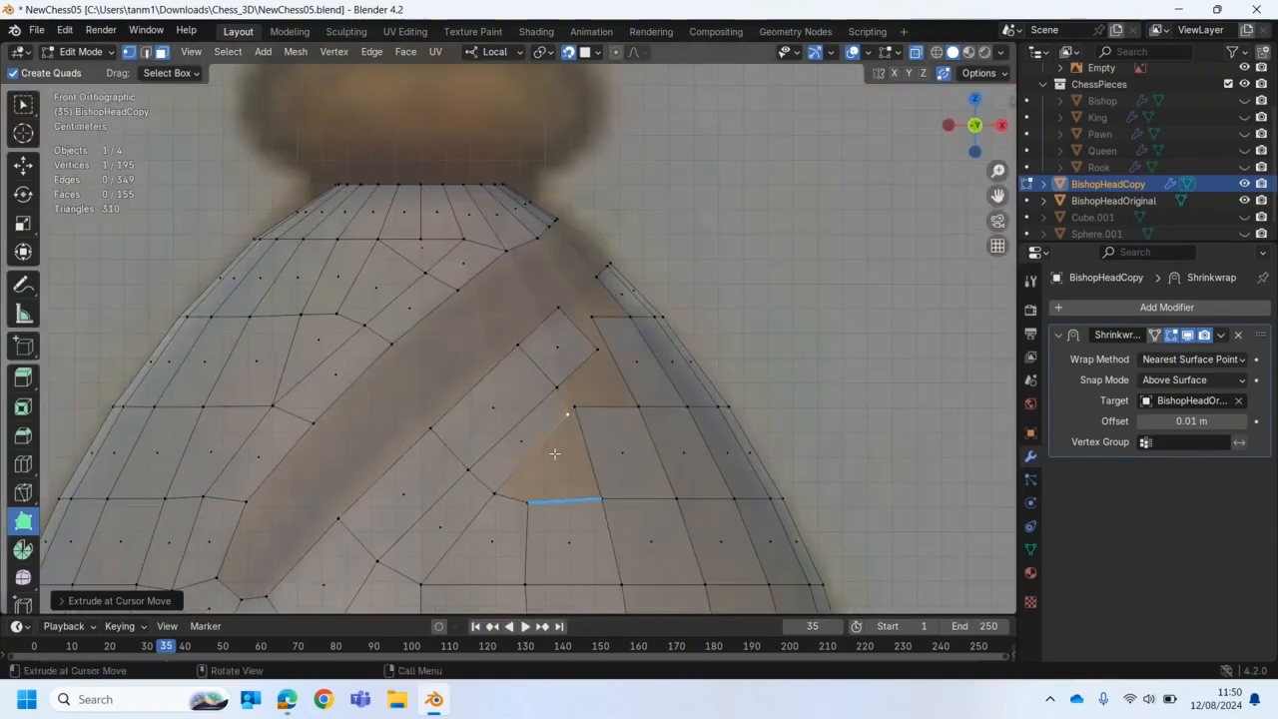
pyautogui.moveTo(595, 318)
pyautogui.mouseDown()
pyautogui.moveTo(604, 350)
pyautogui.moveTo(596, 307)
pyautogui.mouseUp()
pyautogui.keyDown('ctrl'); pyautogui.moveTo(594, 305); pyautogui.dragTo(593, 345); pyautogui.keyUp('ctrl')
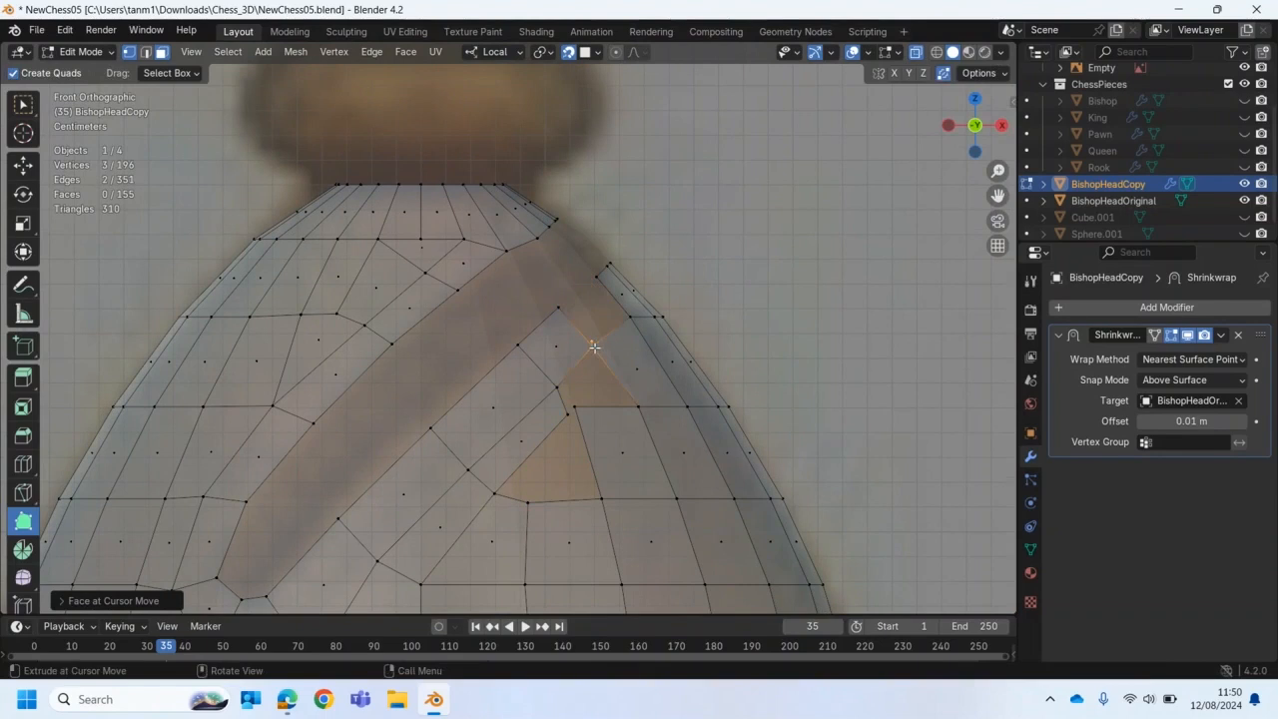
pyautogui.scroll(3, 596, 348)
pyautogui.hotkey('ctrl', 'z')
pyautogui.hotkey('ctrl', 'z')
# Step: Move the vertices at the lower strip's upper end so that they join the upper-right border
pyautogui.moveTo(657, 360); pyautogui.dragTo(657, 353)
pyautogui.moveTo(625, 322); pyautogui.dragTo(718, 308)
pyautogui.moveTo(640, 250); pyautogui.dragTo(660, 241)
pyautogui.scroll(-2, 597, 427)
# Step: Fill the remaining gap right of the slot with quads, merging the loose vertices with the strip and stepped border
pyautogui.moveTo(588, 424); pyautogui.dragTo(605, 441)
pyautogui.moveTo(580, 432); pyautogui.dragTo(604, 440)
pyautogui.keyDown('ctrl'); pyautogui.moveTo(570, 401); pyautogui.dragTo(672, 420); pyautogui.keyUp('ctrl')
pyautogui.scroll(3, 657, 451)
pyautogui.moveTo(788, 485); pyautogui.dragTo(777, 490)
pyautogui.scroll(-4, 740, 519)
pyautogui.moveTo(529, 502); pyautogui.dragTo(587, 497)
# Step: Adjust the vertices on both sides of the slot's upper end to follow the slot's edges in the reference
pyautogui.scroll(-4, 509, 395)
pyautogui.scroll(3, 509, 330)
pyautogui.moveTo(571, 339); pyautogui.dragTo(584, 327)
pyautogui.moveTo(509, 276)
pyautogui.mouseDown()
pyautogui.moveTo(470, 309)
pyautogui.moveTo(526, 267)
pyautogui.mouseUp()
pyautogui.scroll(1, 518, 307)
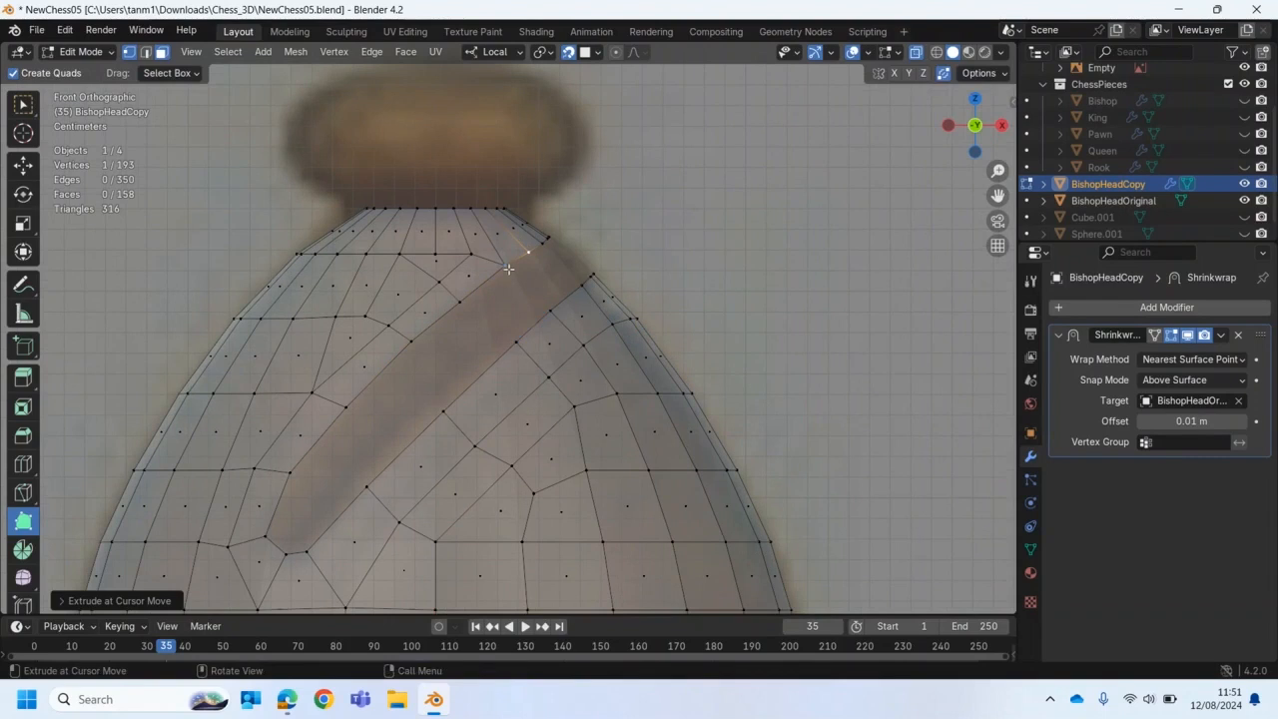
# Step: Examine the rebuilt topology around the slot from several angles and against the reference in front view
pyautogui.scroll(-2, 508, 326)
pyautogui.scroll(-3, 508, 326)
pyautogui.moveTo(538, 381); pyautogui.dragTo(373, 445, button='middle')
pyautogui.scroll(4, 525, 393)
pyautogui.scroll(-2, 523, 383)
pyautogui.moveTo(539, 413); pyautogui.dragTo(559, 359, button='middle')
pyautogui.press('KP_1')
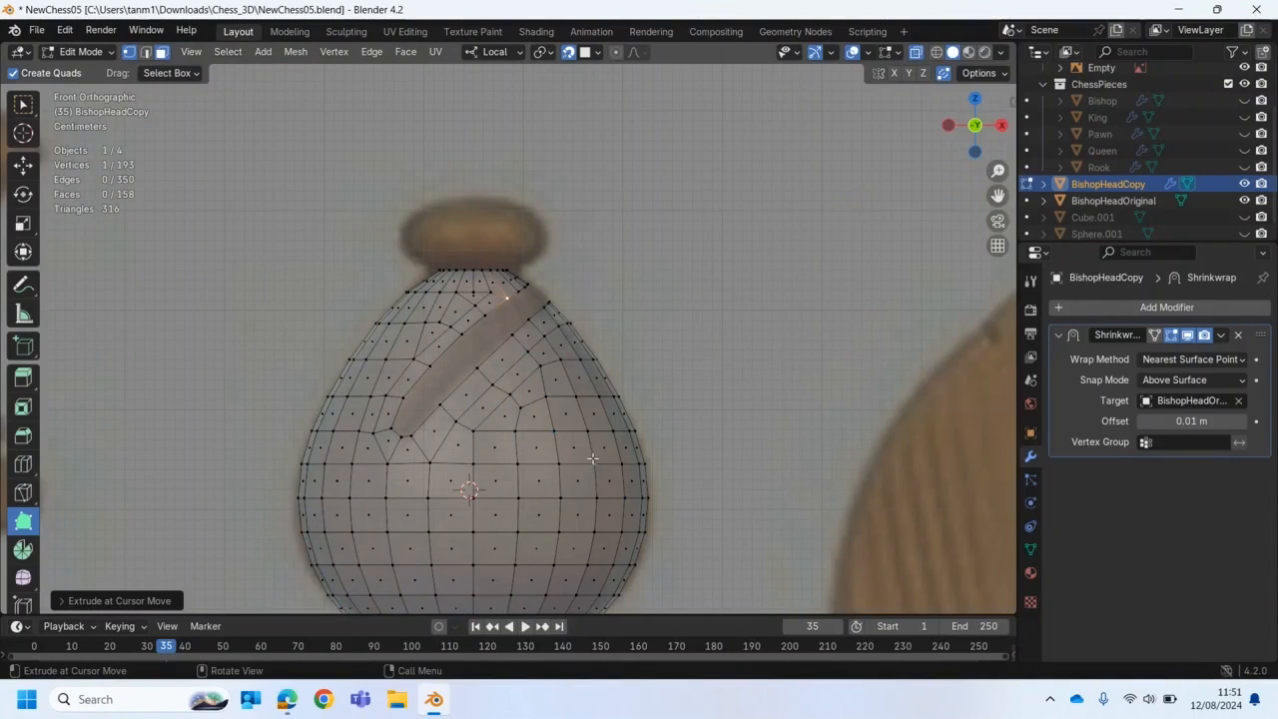
pyautogui.scroll(-3, 592, 458)
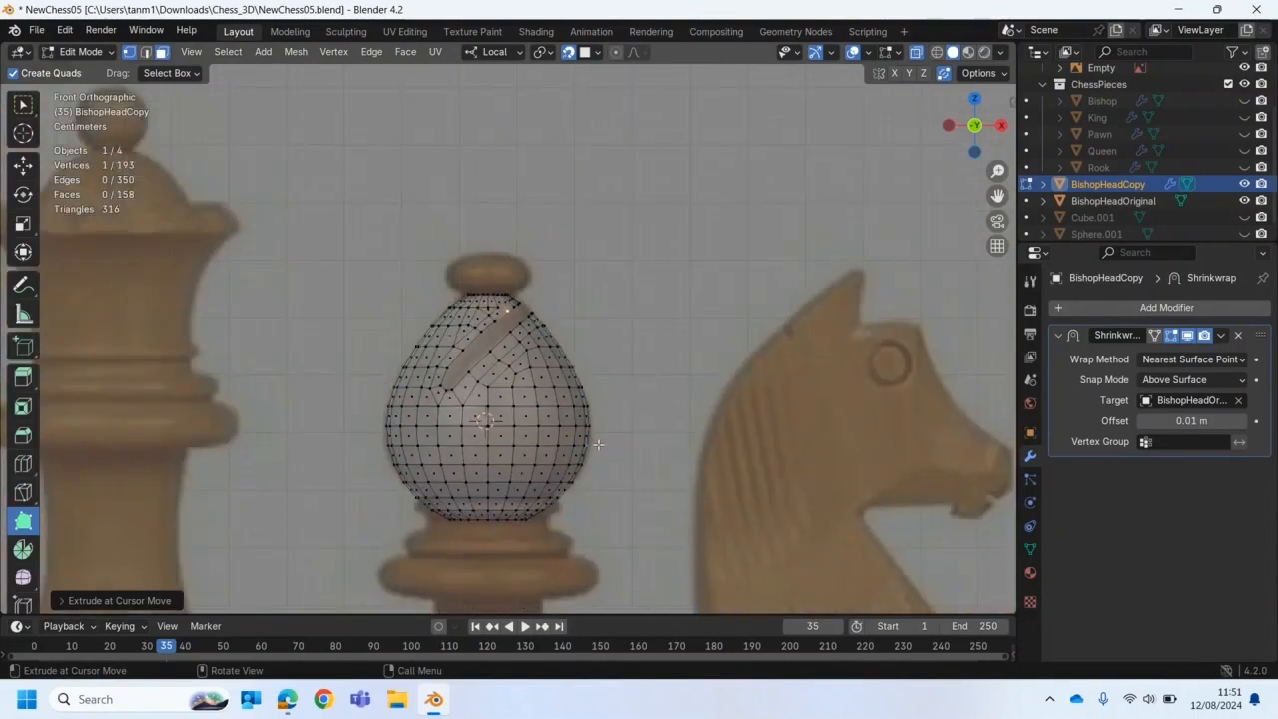
# Step: Leave mesh editing and hide BishopHeadOriginal to inspect the open side of the half head
pyautogui.press('Tab')
pyautogui.moveTo(619, 460); pyautogui.dragTo(554, 477, button='middle')
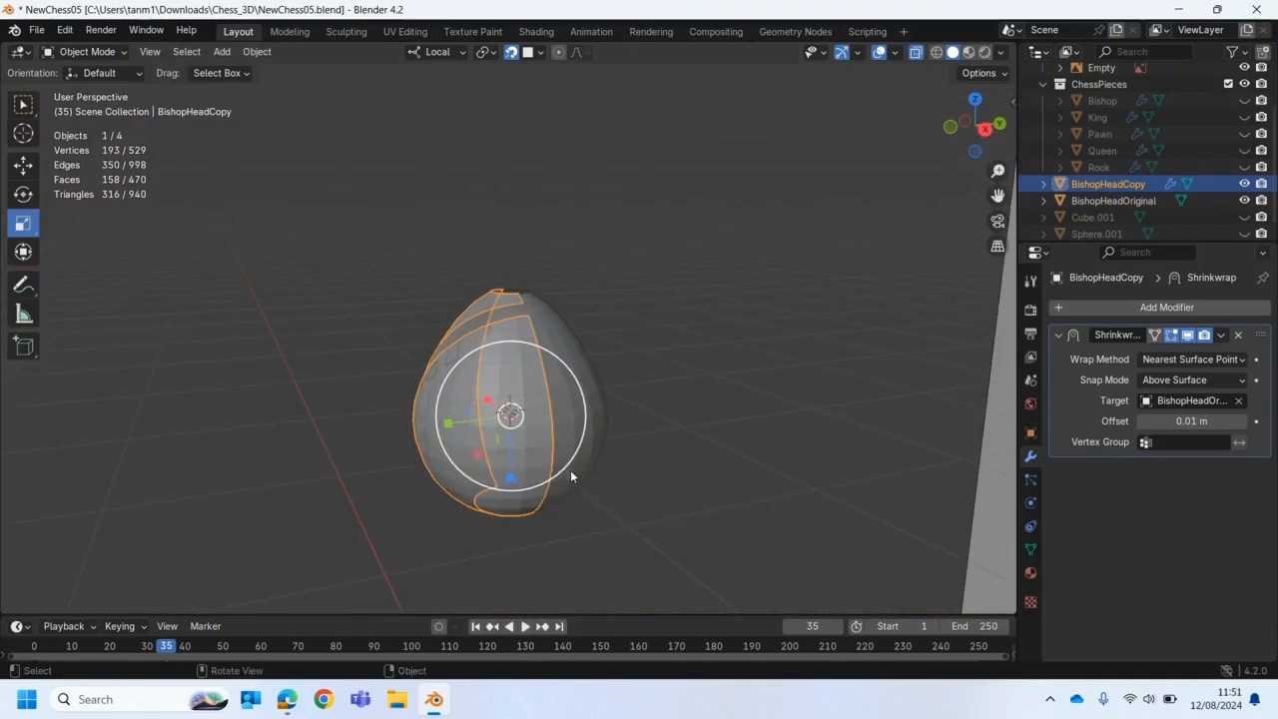
pyautogui.scroll(1, 626, 444)
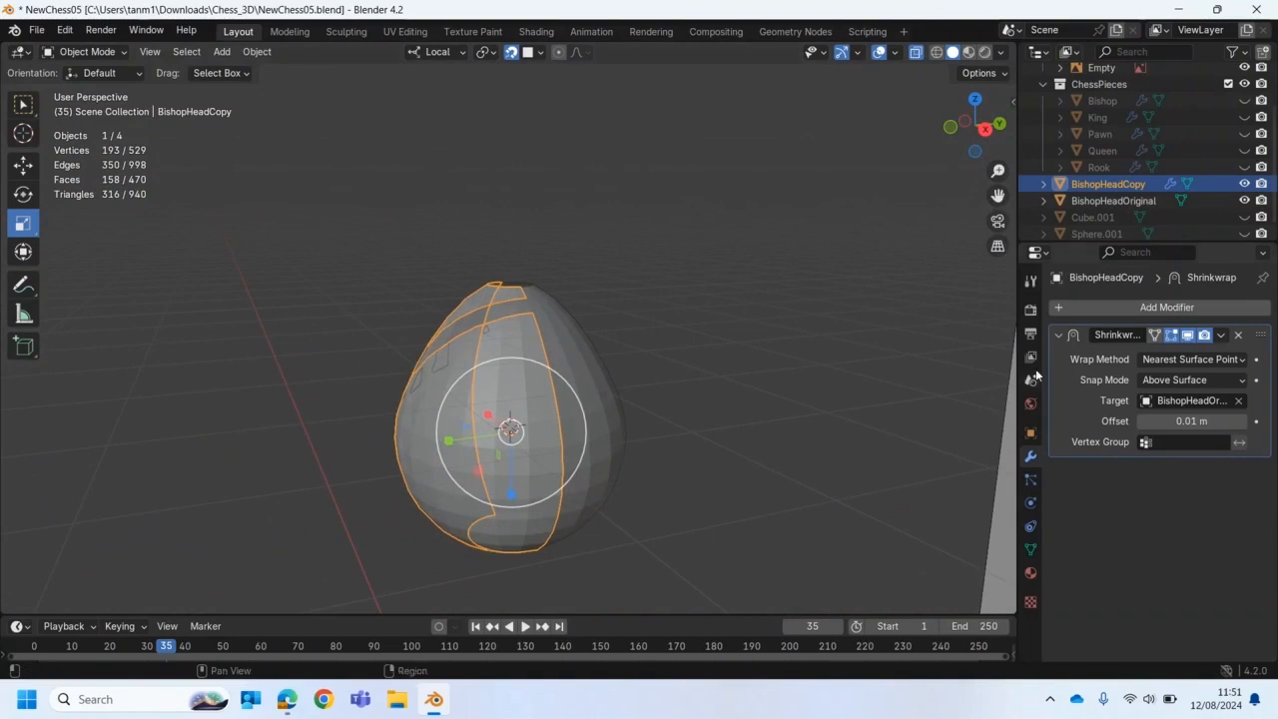
pyautogui.click(1105, 302)
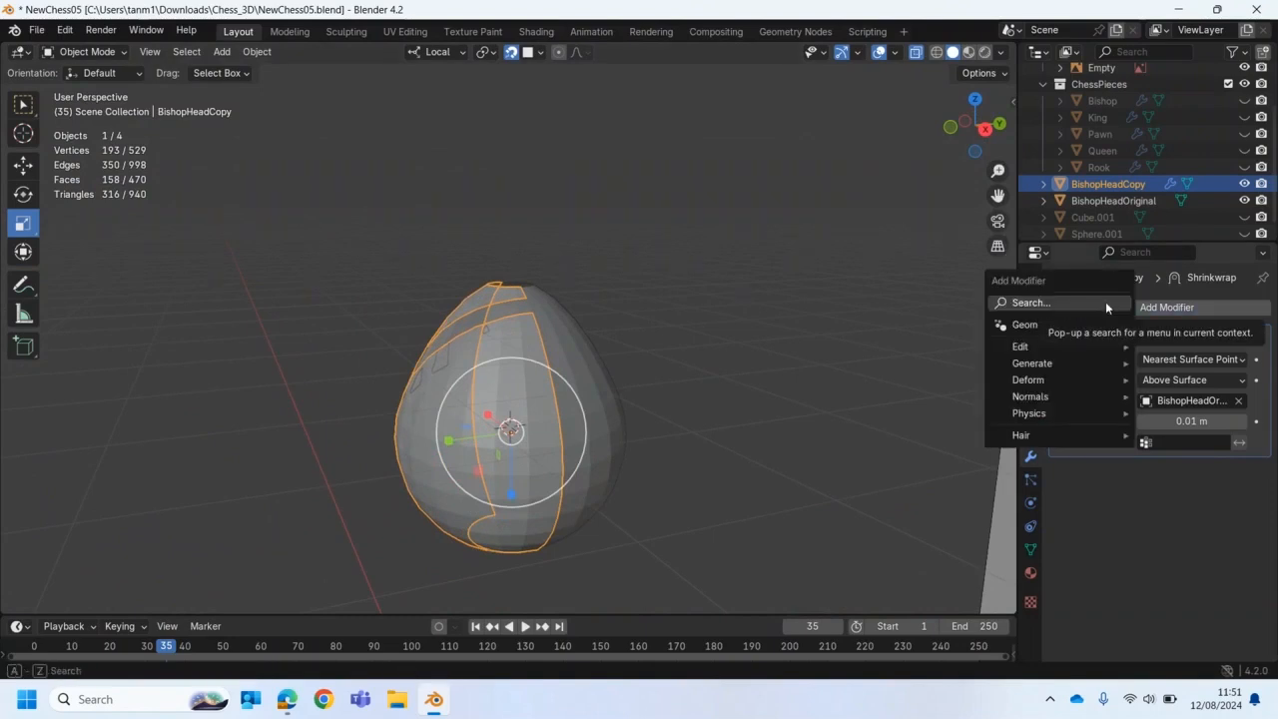
pyautogui.click(668, 548)
pyautogui.moveTo(668, 548); pyautogui.dragTo(719, 470, button='middle')
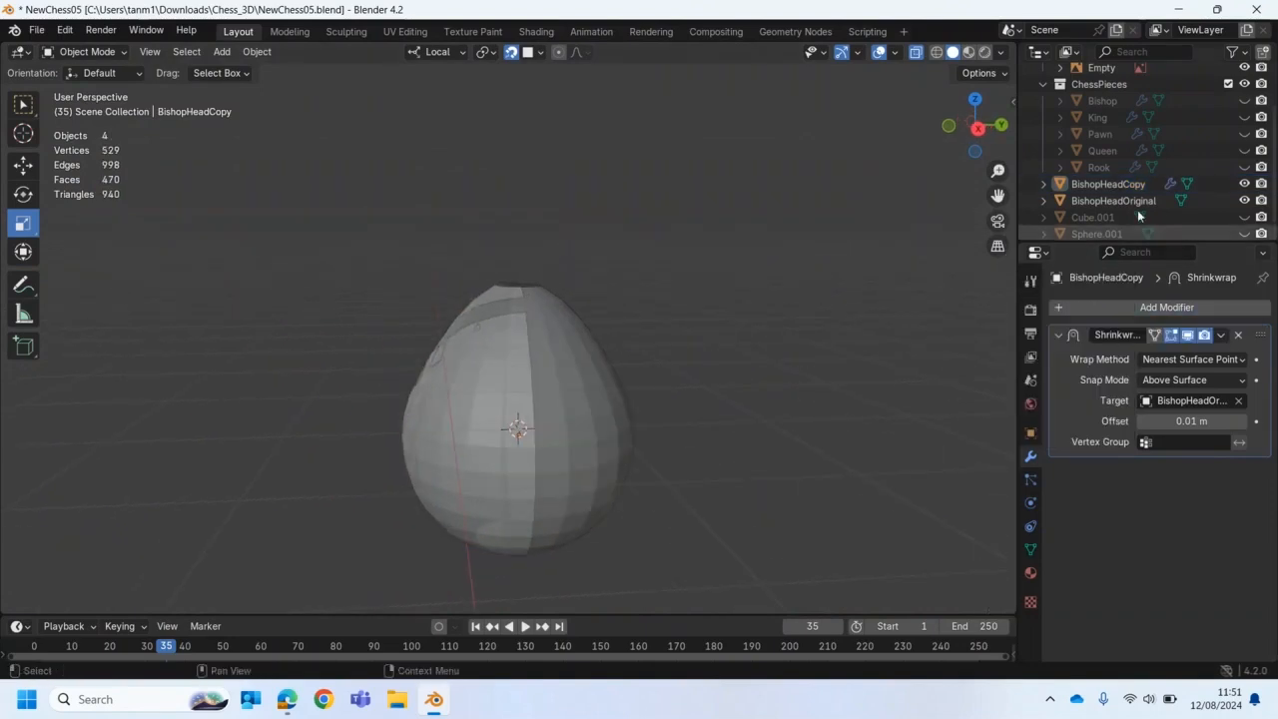
pyautogui.click(1244, 200)
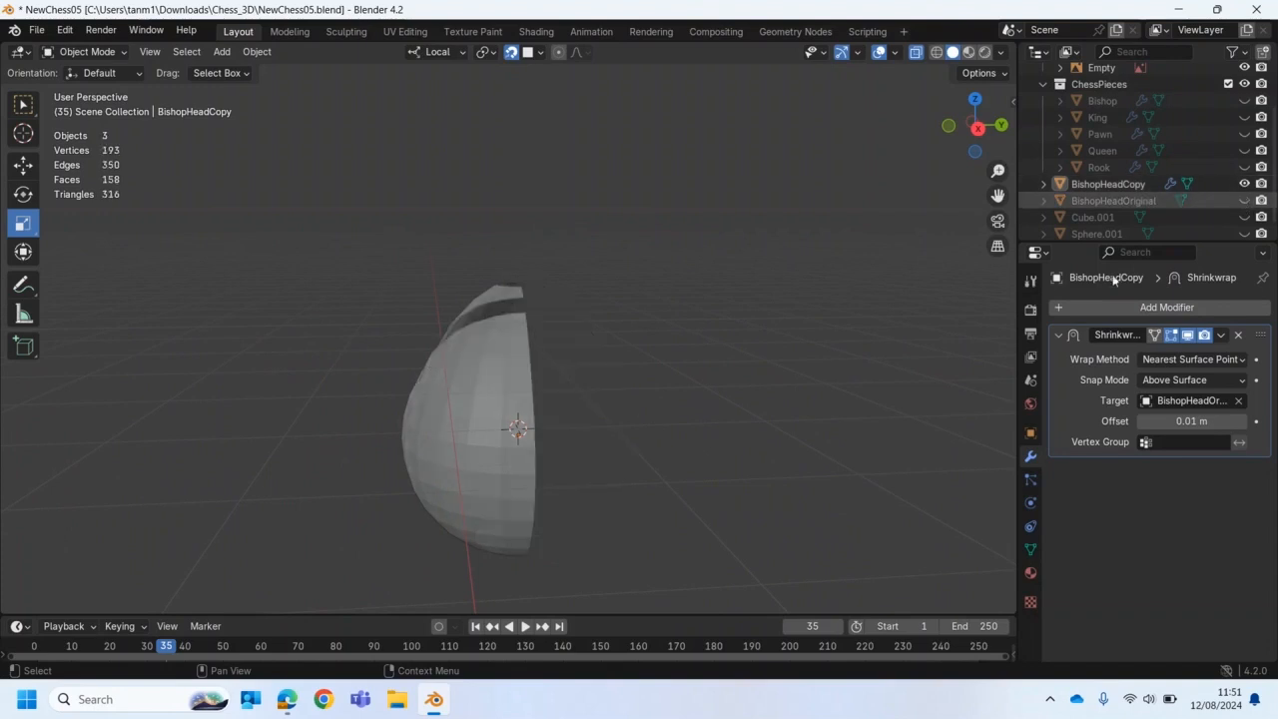
pyautogui.moveTo(625, 423); pyautogui.dragTo(517, 435, button='middle')
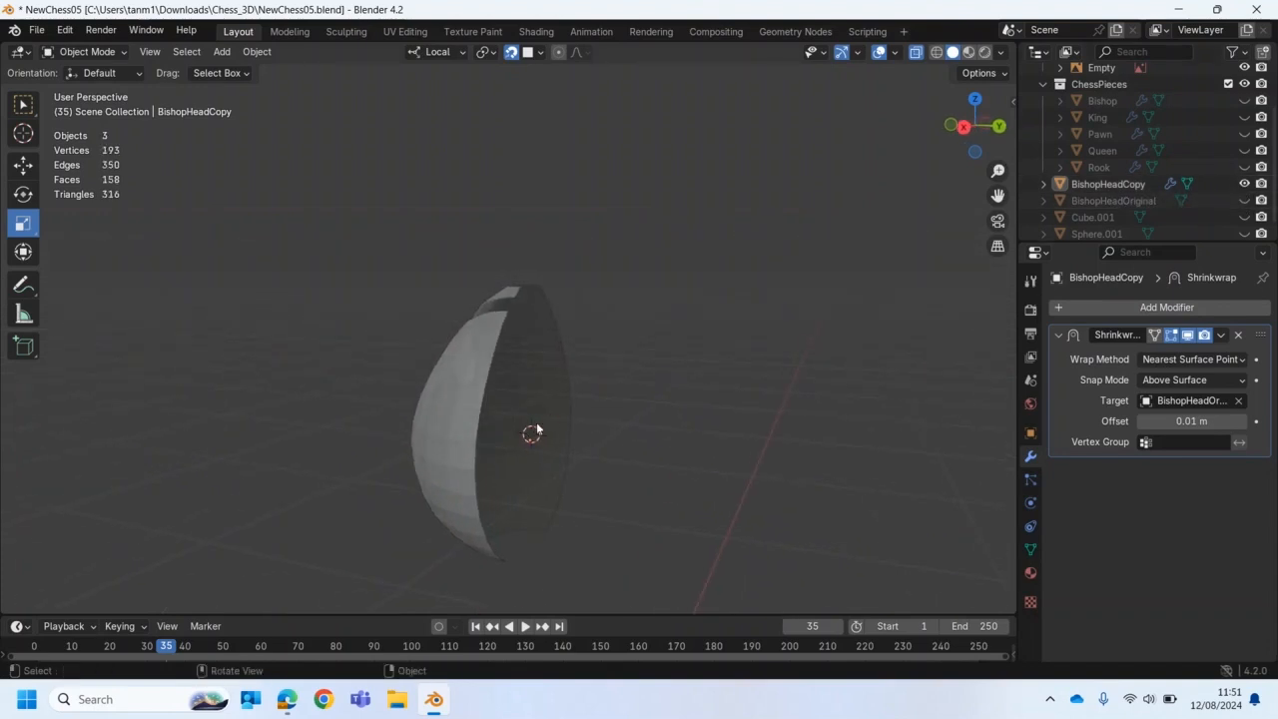
pyautogui.moveTo(552, 449); pyautogui.dragTo(556, 475, button='middle')
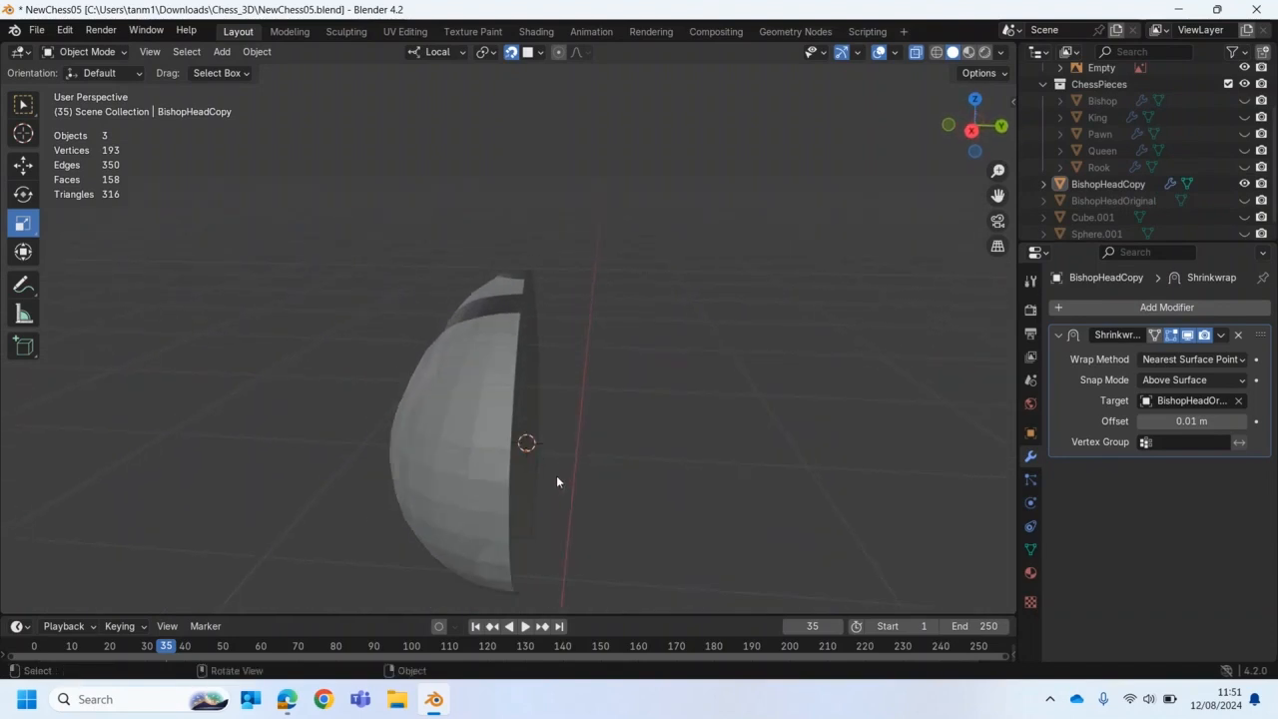
# Step: Select both open vertical border edge loops of BishopHeadCopy in Edit Mode and snap the 3D cursor to the selection
pyautogui.click(515, 407)
pyautogui.click(85, 51)
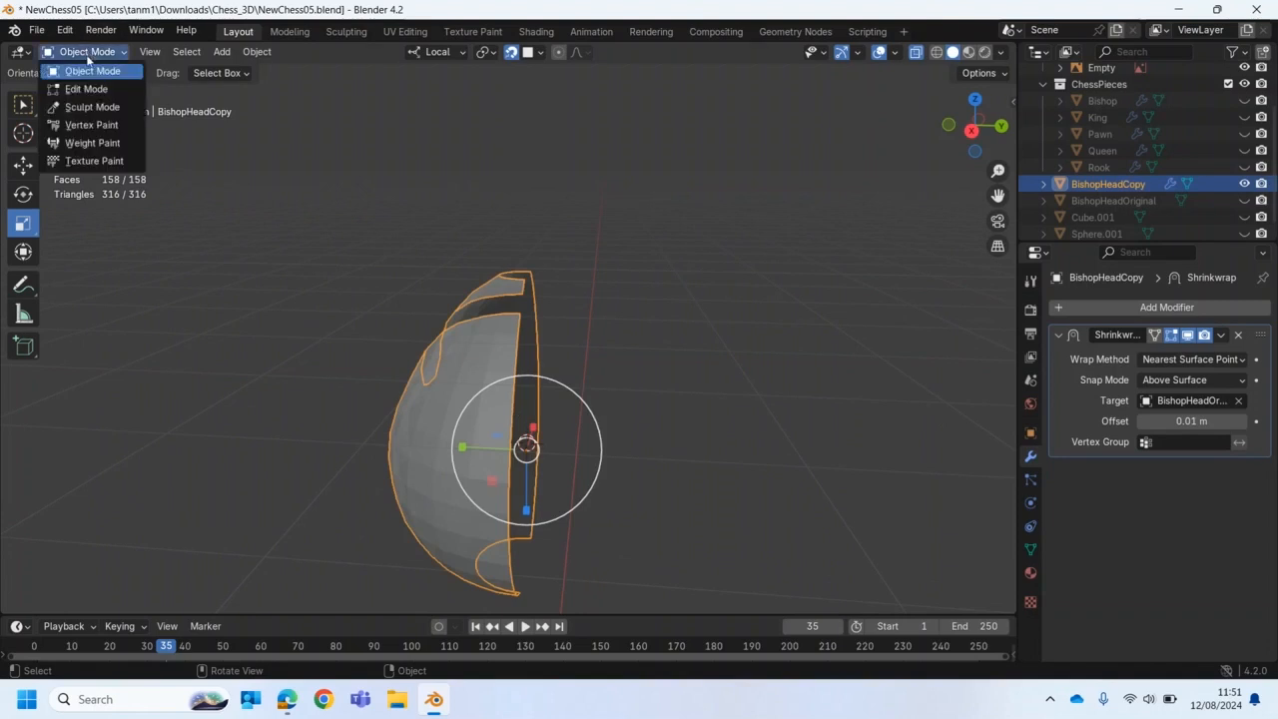
pyautogui.click(82, 88)
pyautogui.click(149, 53)
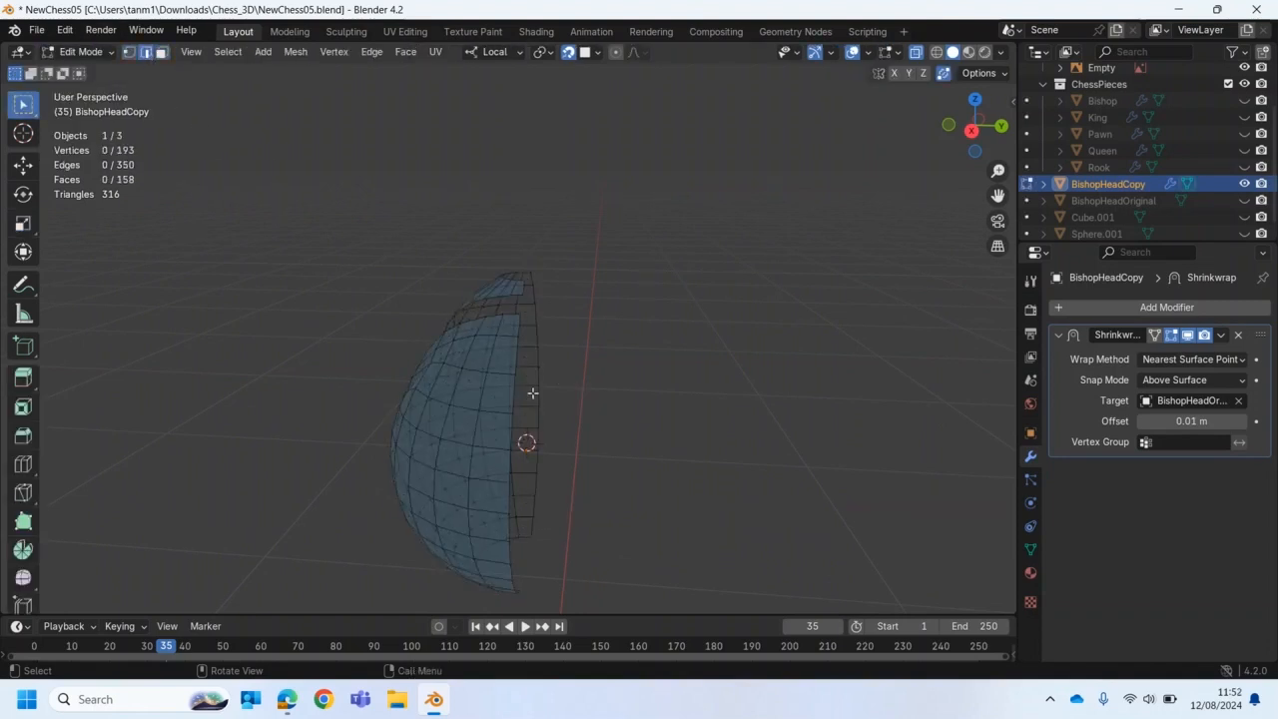
pyautogui.keyDown('alt'); pyautogui.click(516, 390); pyautogui.keyUp('alt')
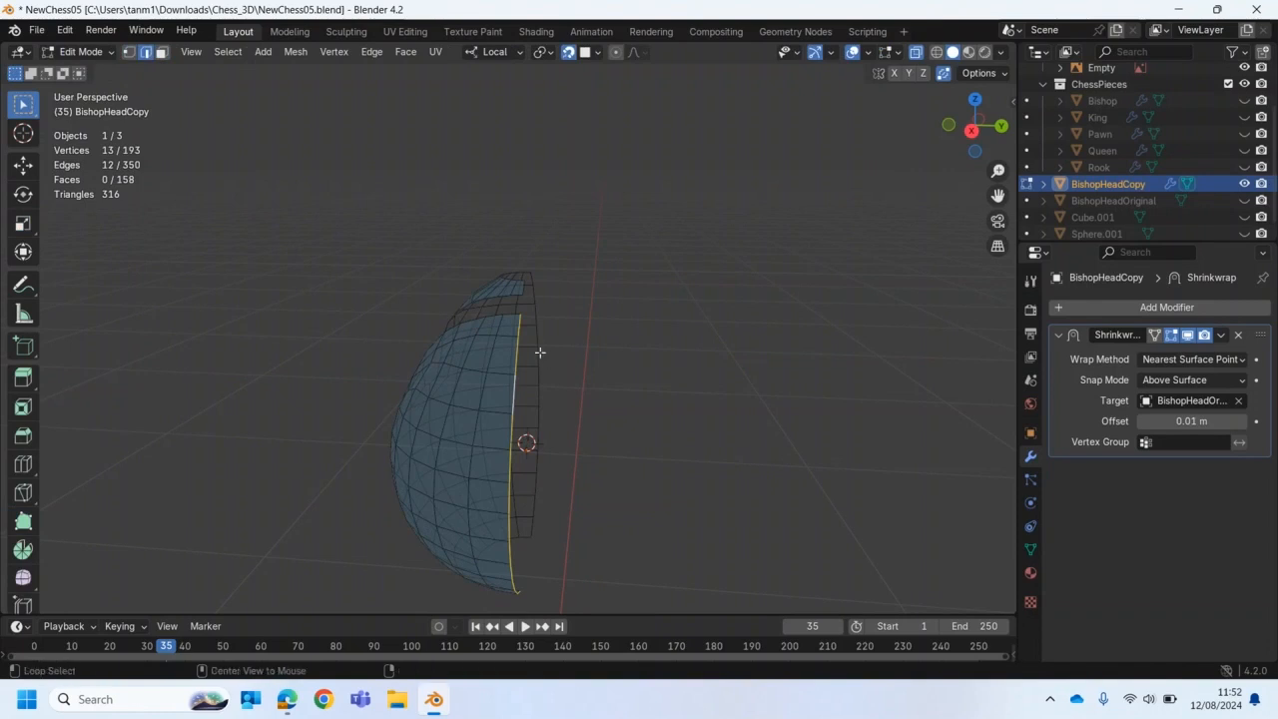
pyautogui.keyDown('alt'); pyautogui.click(539, 346); pyautogui.keyUp('alt')
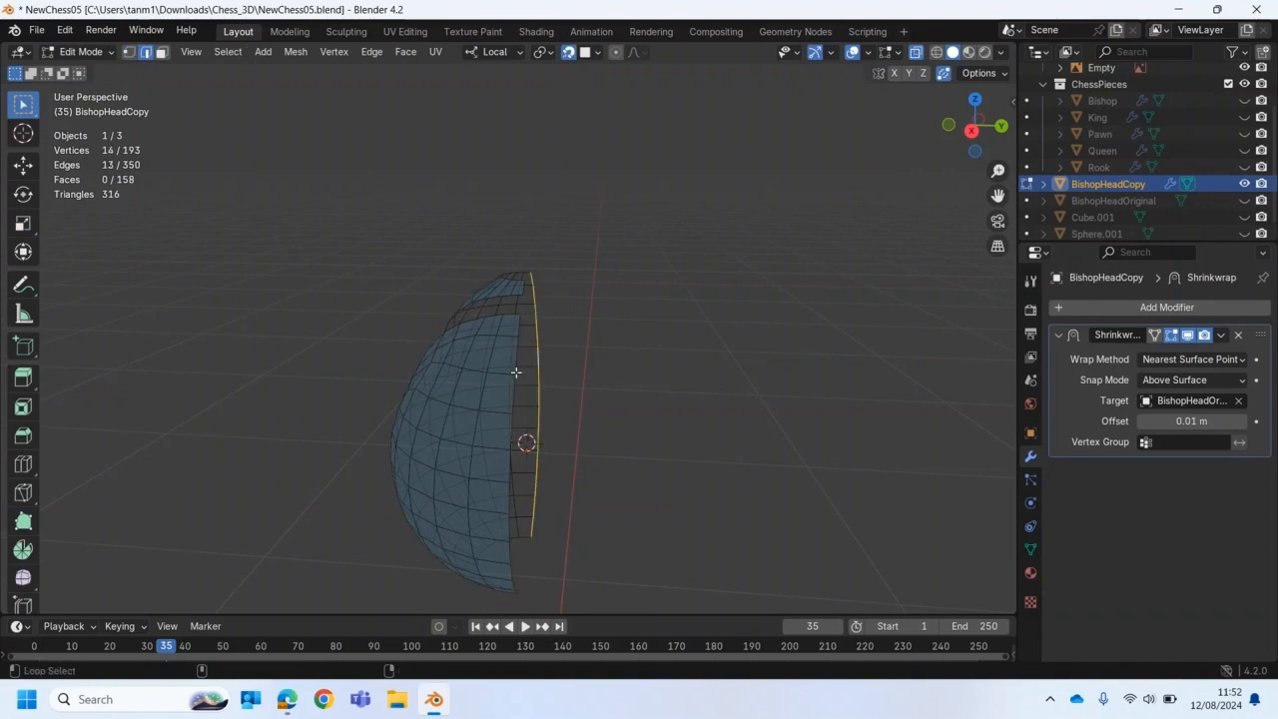
pyautogui.keyDown('alt'); pyautogui.keyDown('shift'); pyautogui.click(513, 369); pyautogui.keyUp('shift'); pyautogui.keyUp('alt')
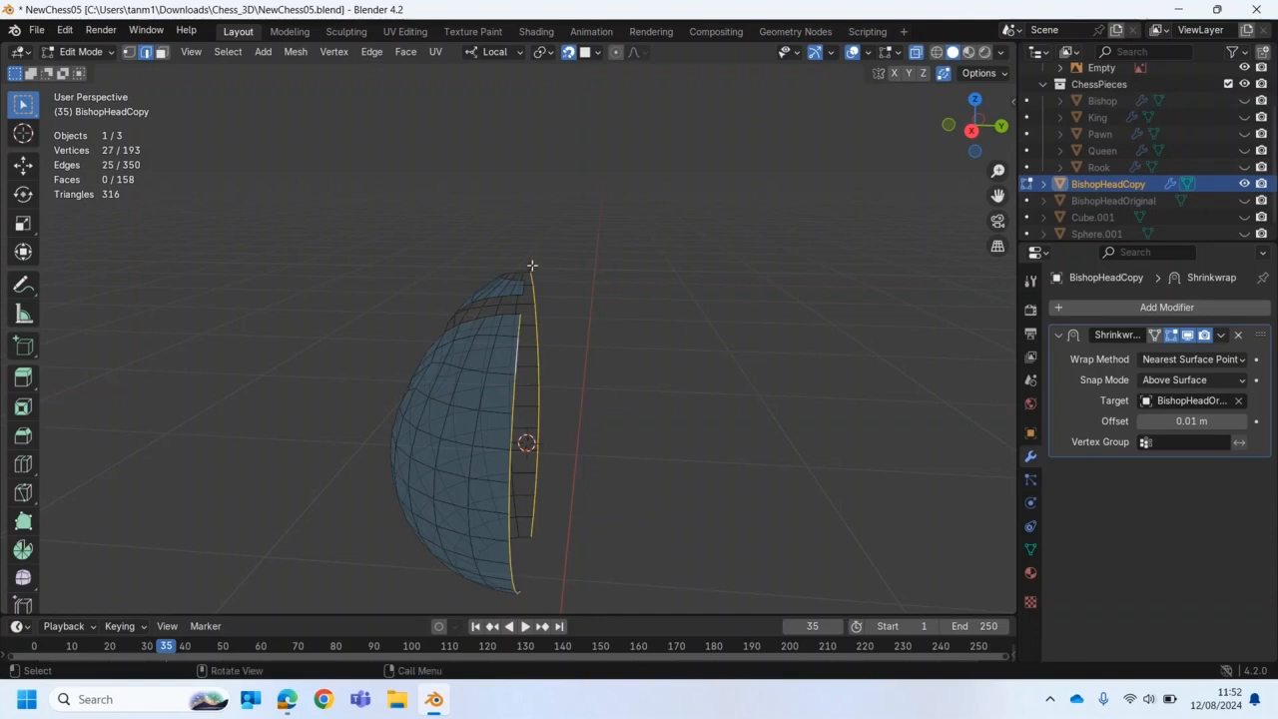
pyautogui.hotkey('shift', 's')
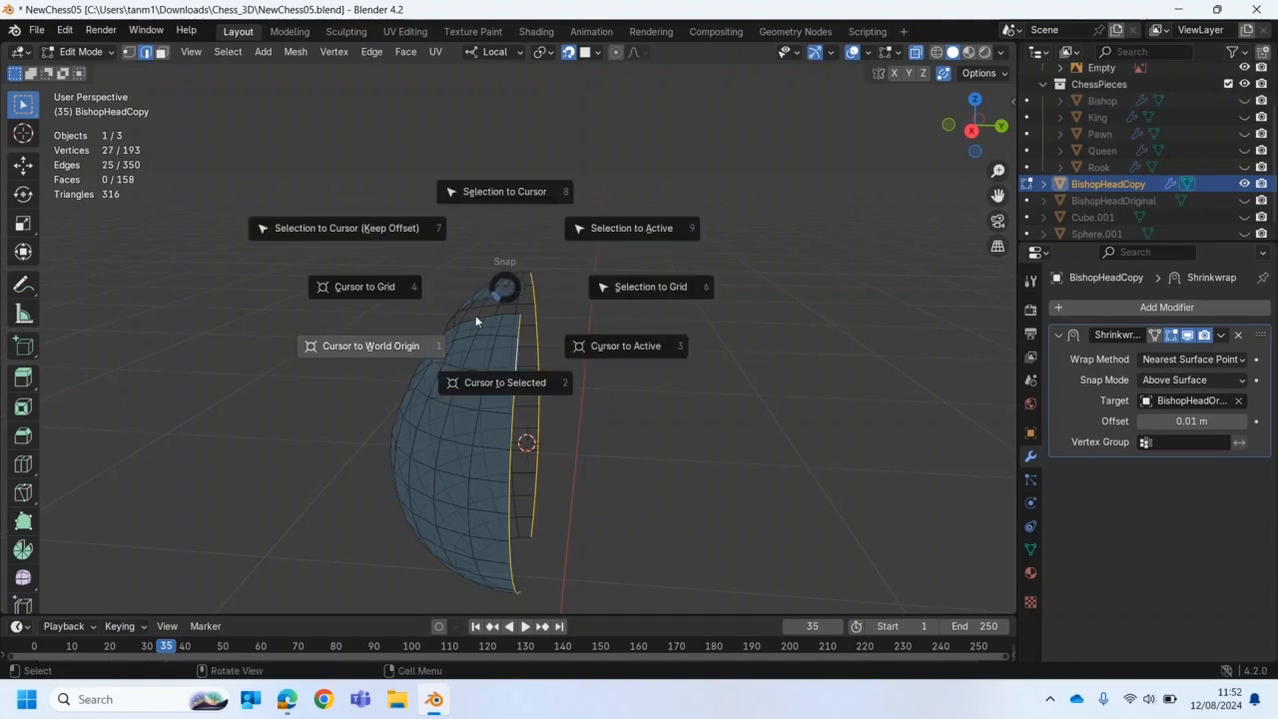
pyautogui.click(494, 382)
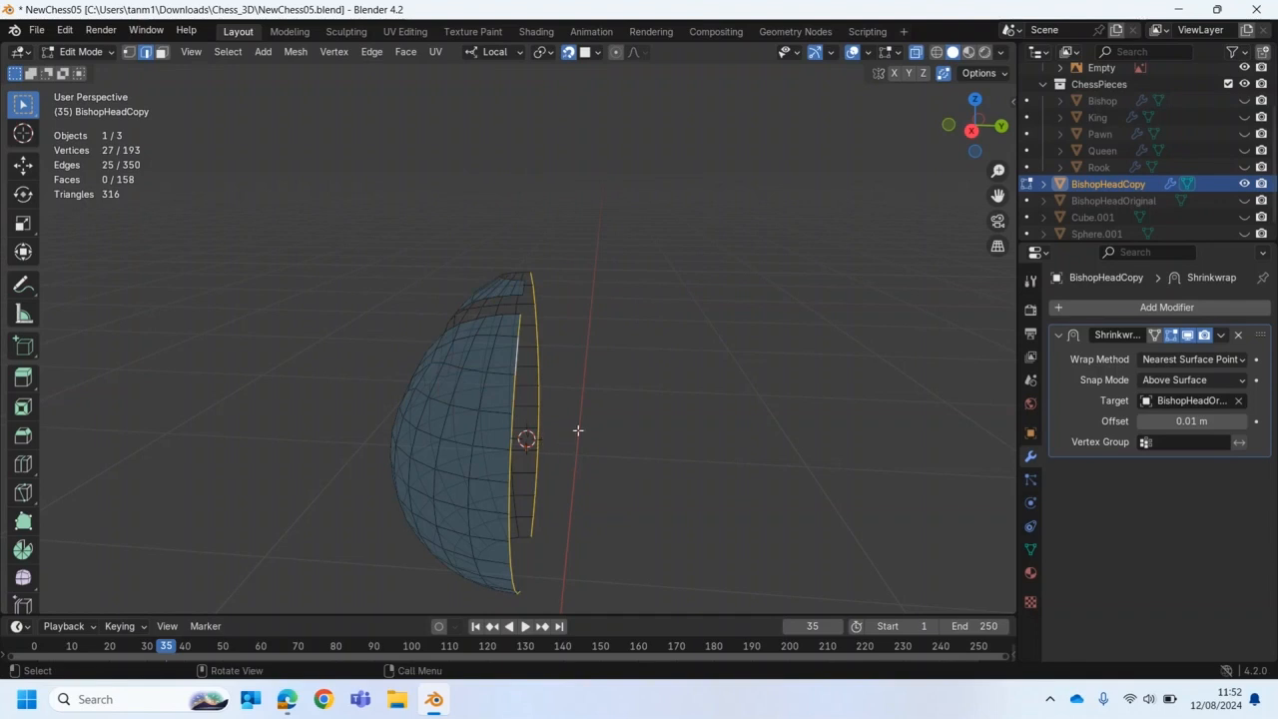
# Step: Turn off the Retopology overlay for the bishop head copy and return to Object Mode
pyautogui.moveTo(568, 453); pyautogui.dragTo(486, 379, button='middle')
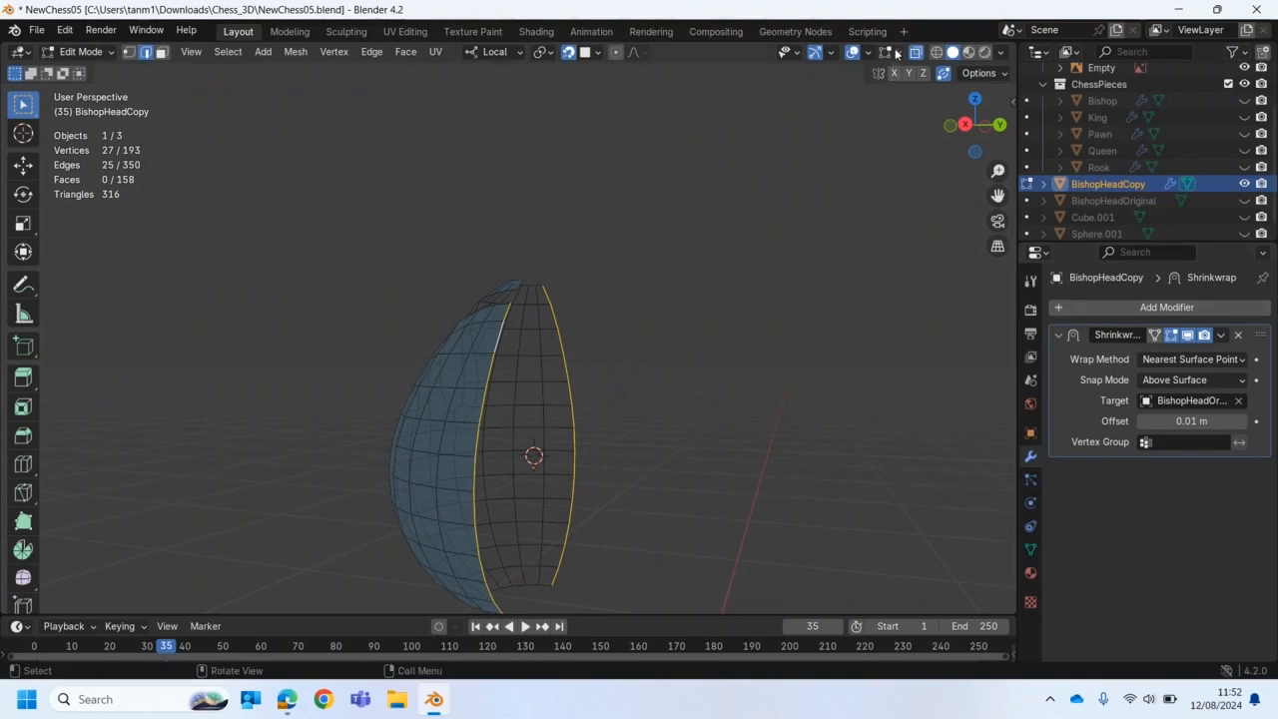
pyautogui.click(897, 53)
pyautogui.click(796, 169)
pyautogui.moveTo(599, 403); pyautogui.dragTo(689, 432, button='middle')
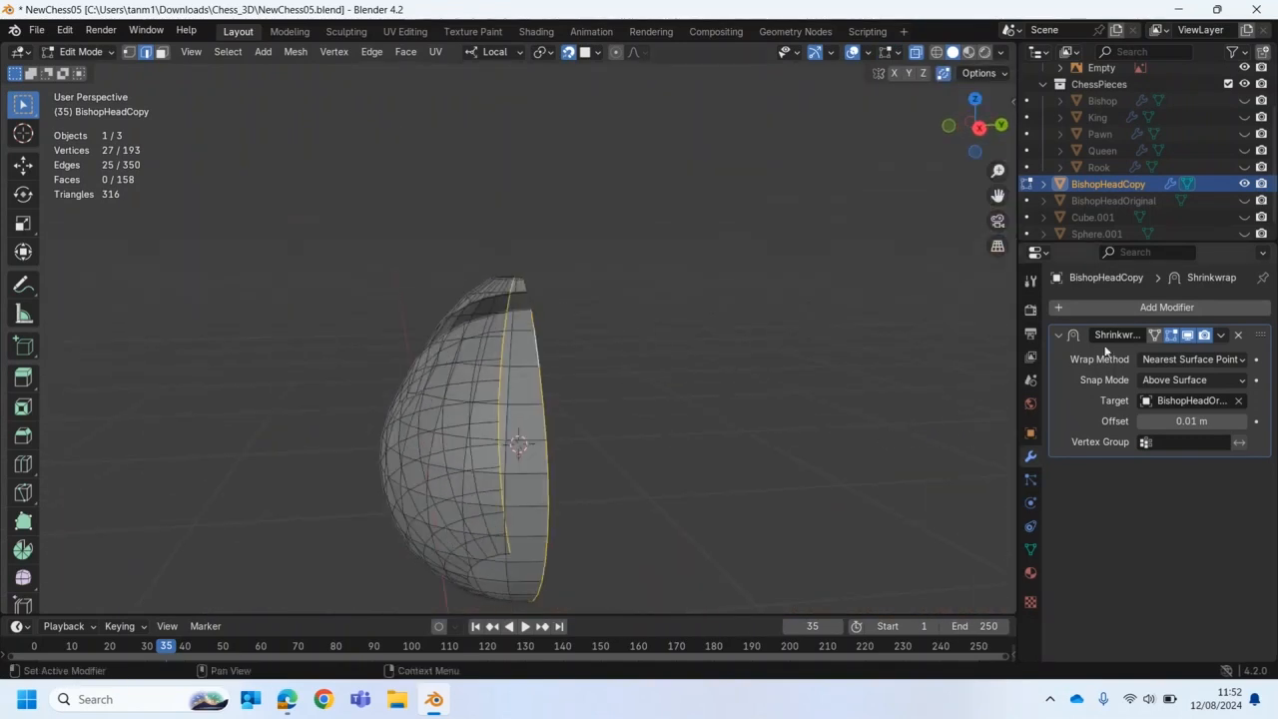
pyautogui.press('Tab')
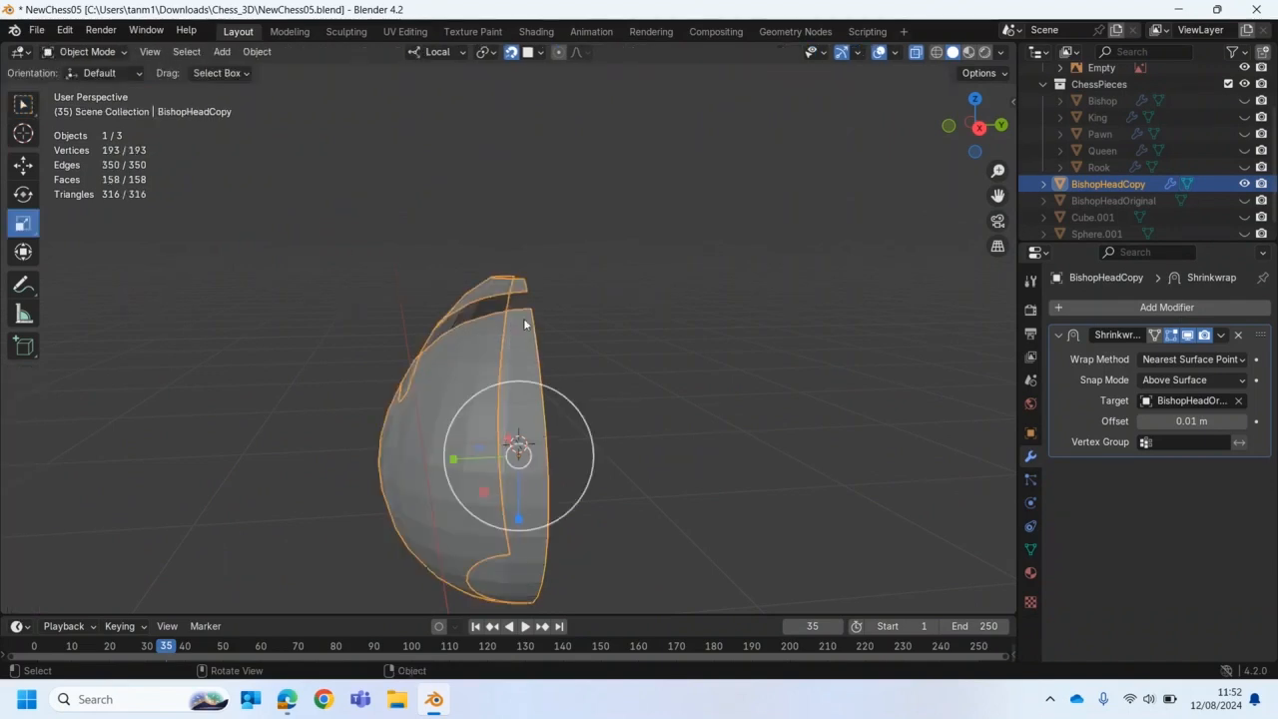
# Step: Add a Mirror modifier to BishopHeadCopy that mirrors only across the Y axis, with Clipping enabled
pyautogui.click(1164, 307)
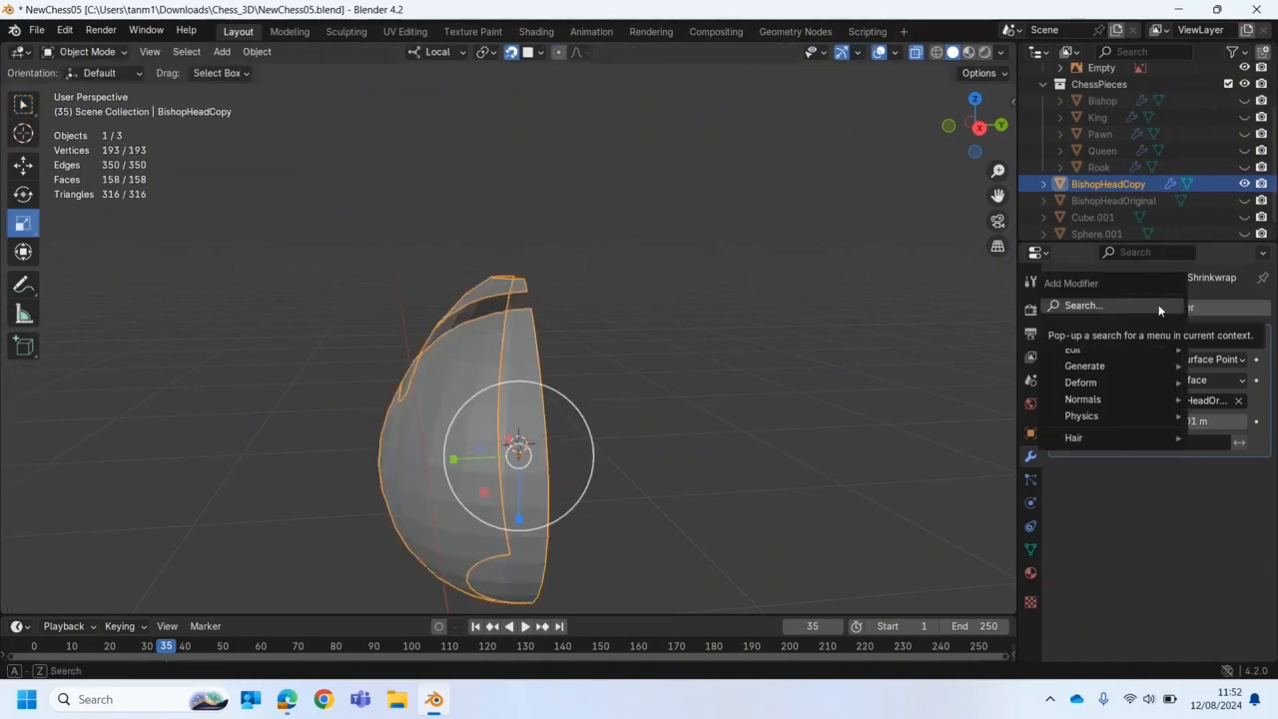
pyautogui.click(1157, 305)
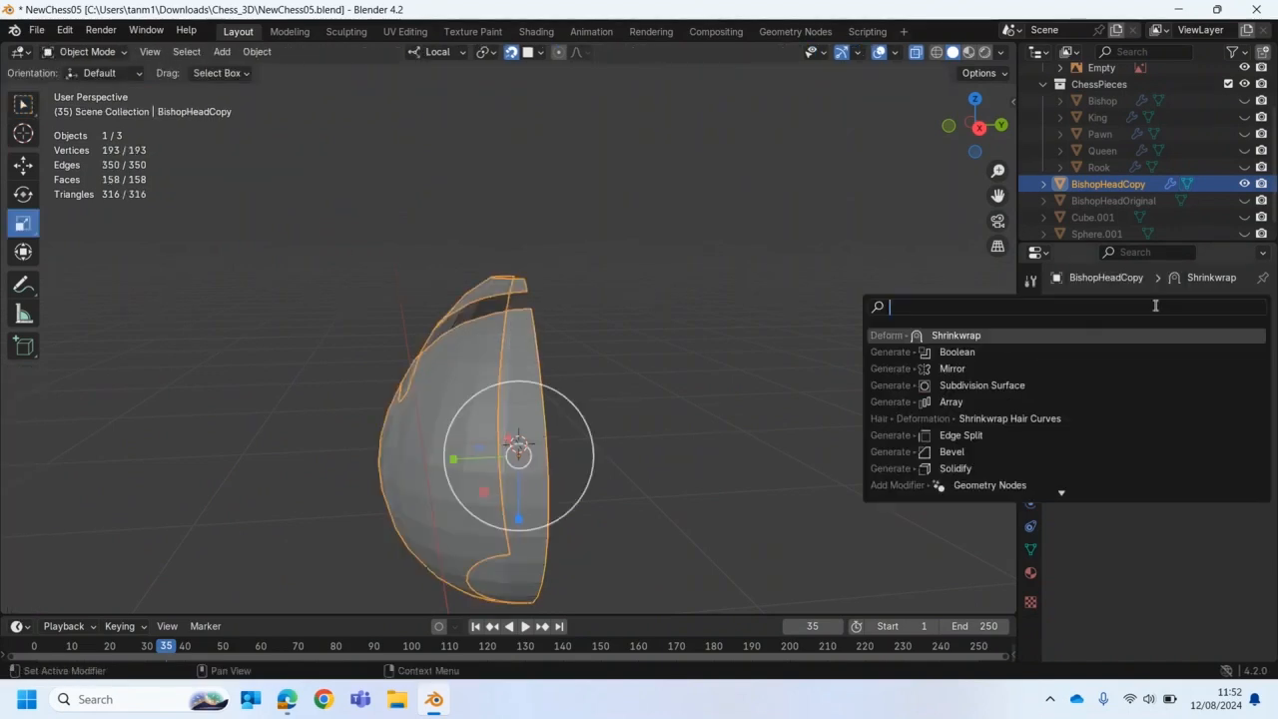
pyautogui.click(970, 367)
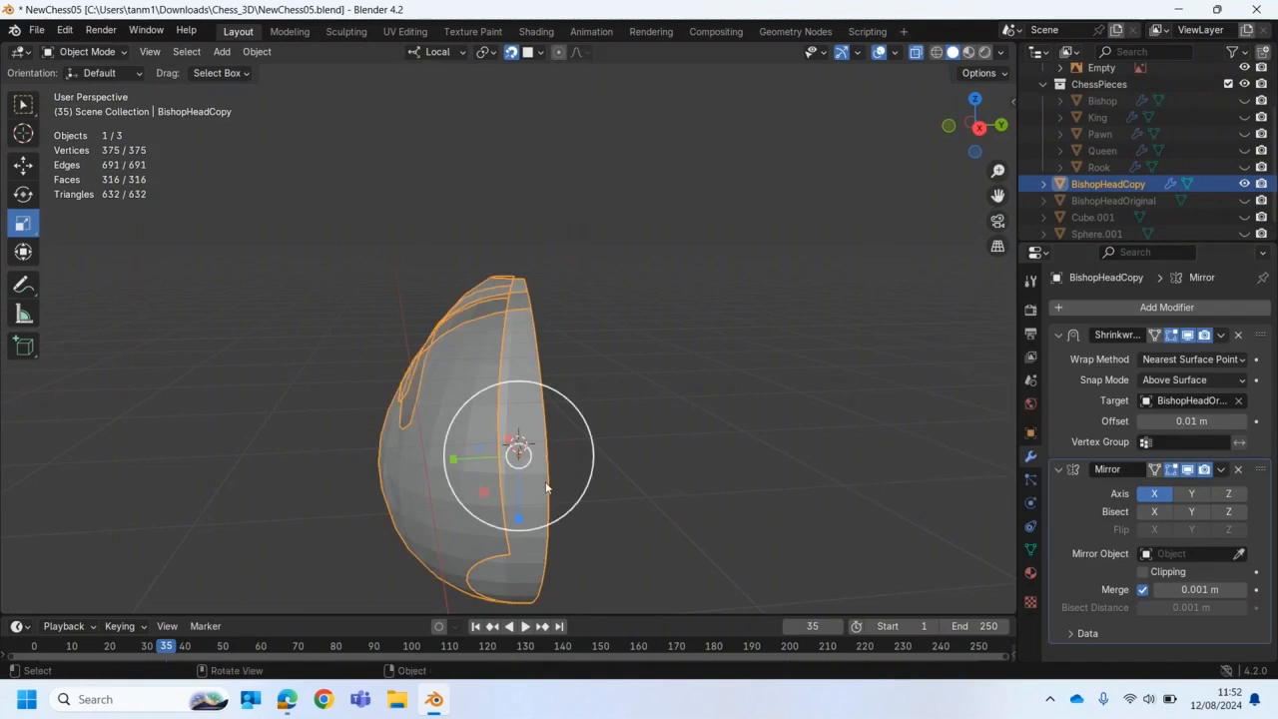
pyautogui.moveTo(530, 432); pyautogui.dragTo(594, 432, button='middle')
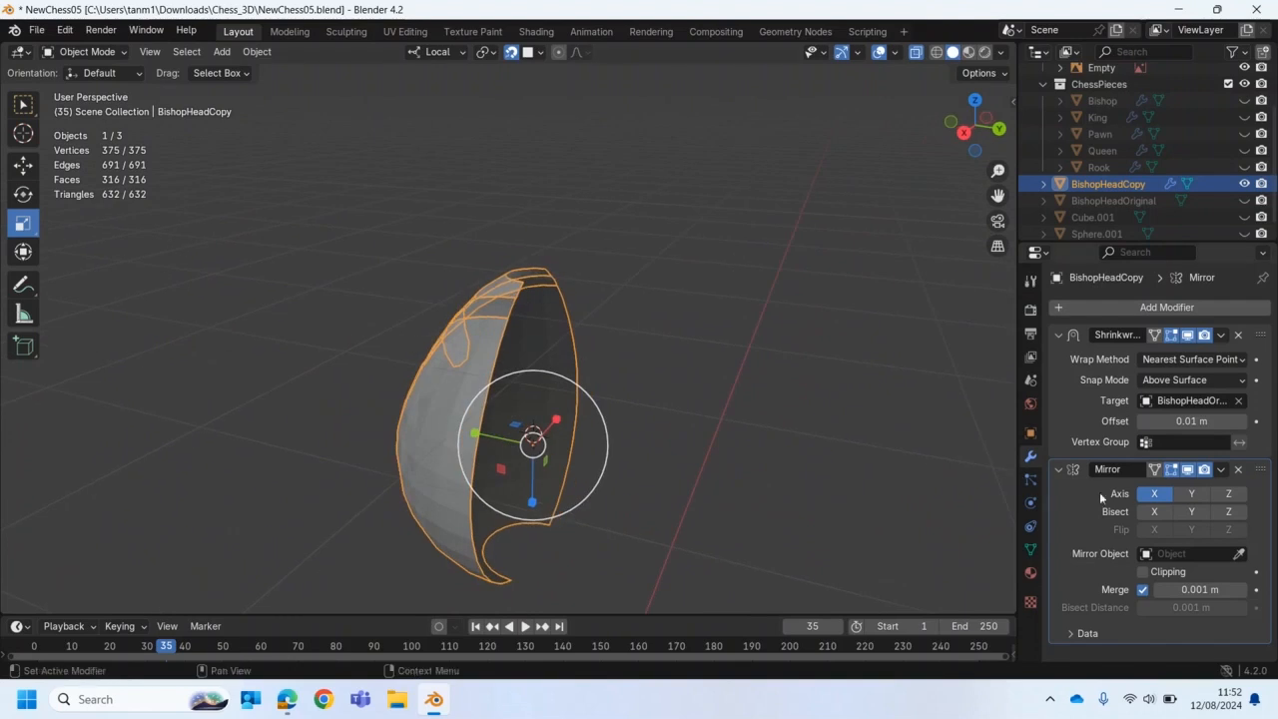
pyautogui.click(1189, 493)
pyautogui.click(1153, 493)
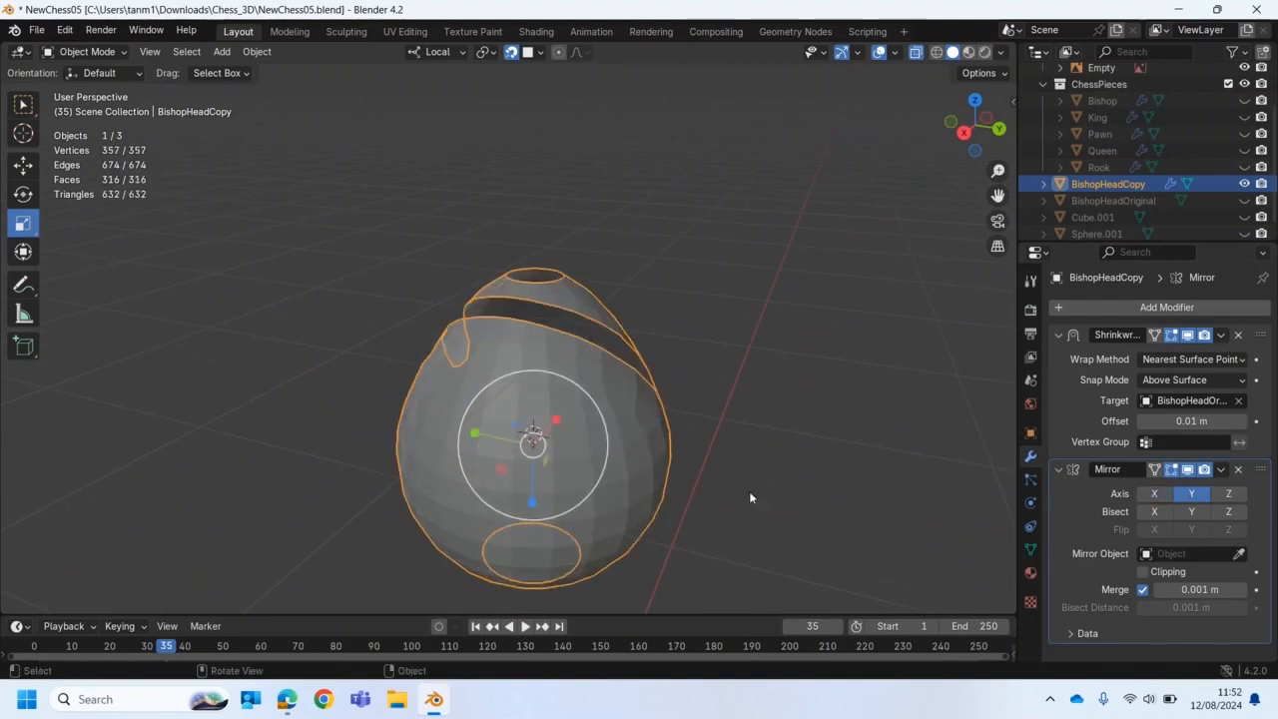
pyautogui.moveTo(675, 436); pyautogui.dragTo(754, 423, button='middle')
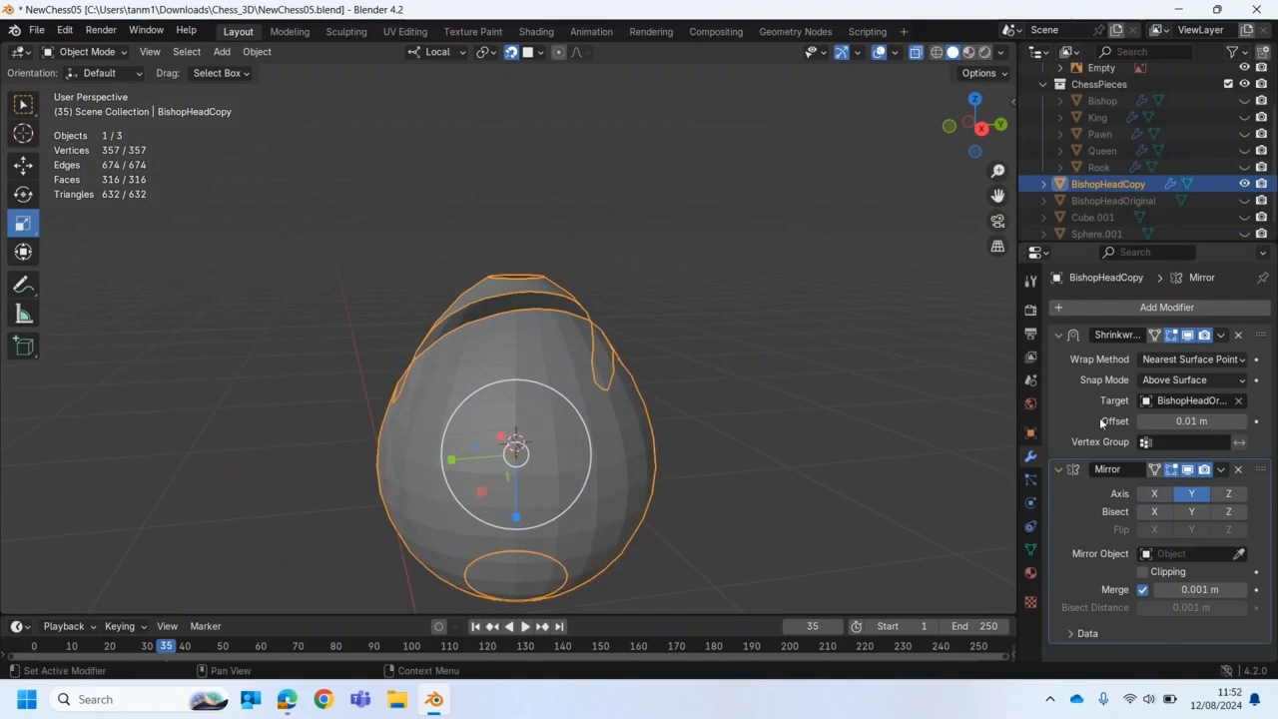
pyautogui.click(1143, 572)
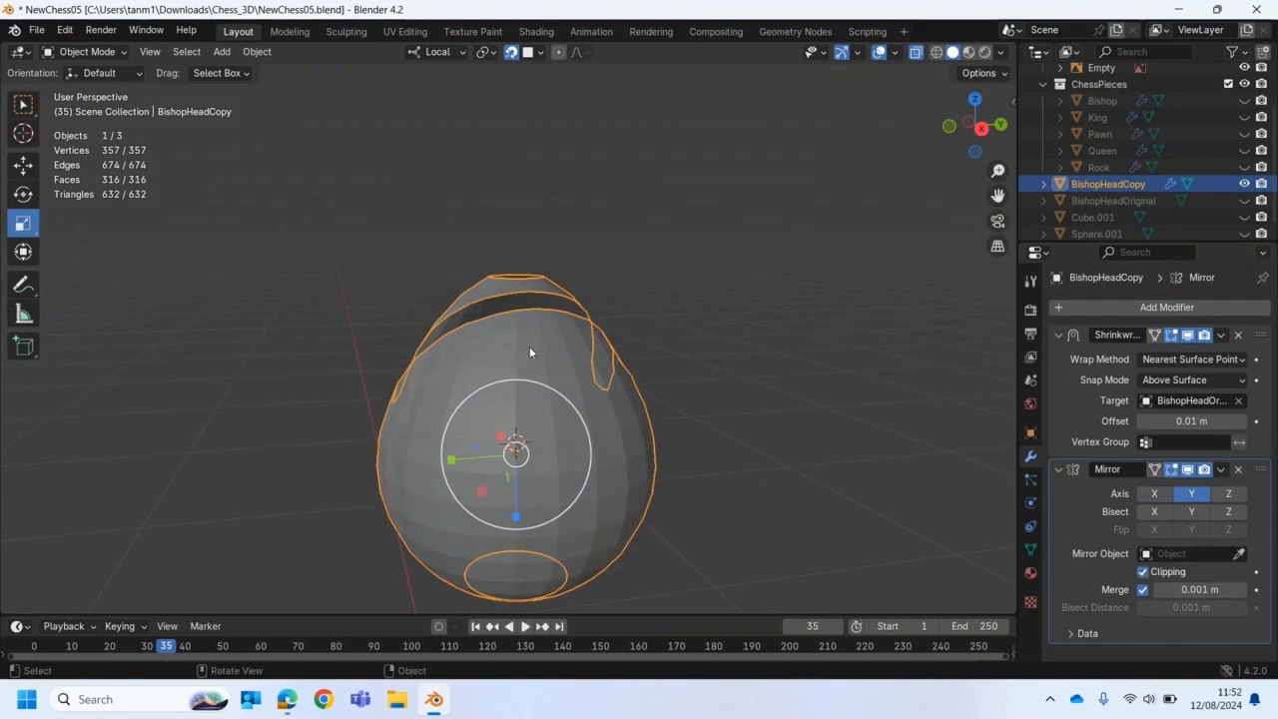
# Step: Move the Mirror modifier above the Shrinkwrap modifier and show BishopHeadOriginal to compare it with the mirrored copy
pyautogui.scroll(-1, 547, 338)
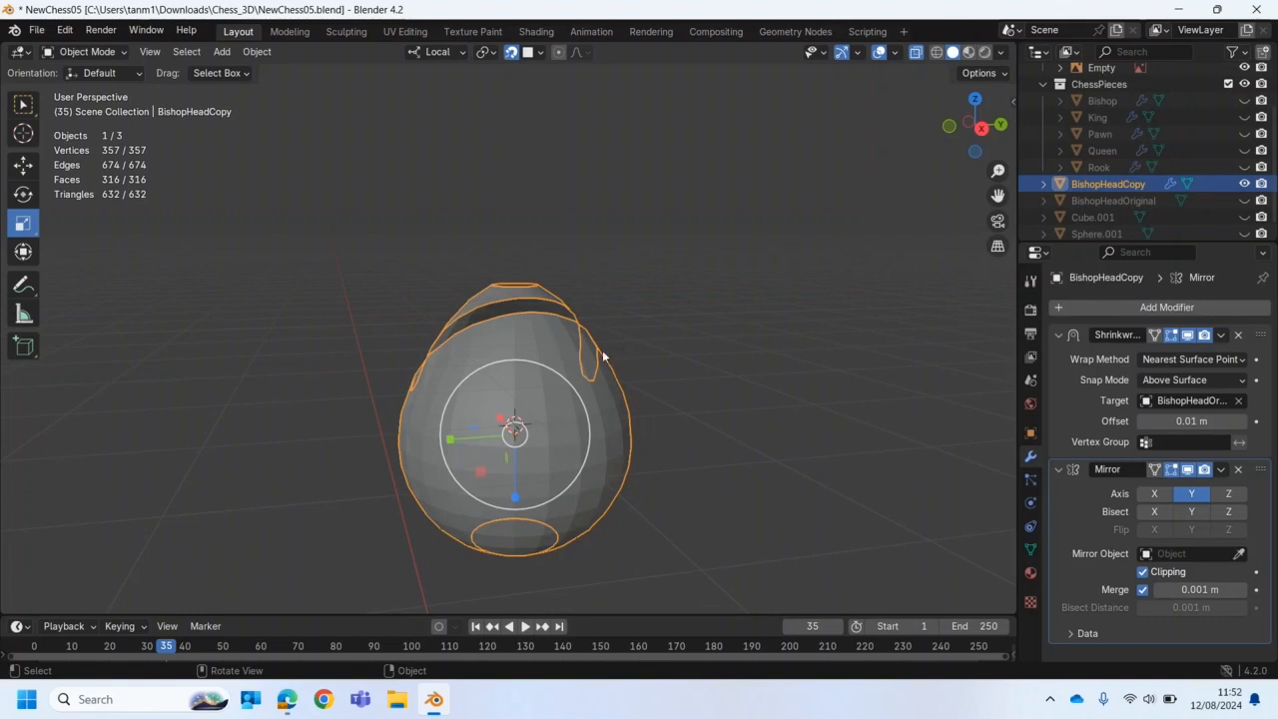
pyautogui.moveTo(512, 429); pyautogui.dragTo(644, 221, button='middle')
pyautogui.moveTo(1259, 475); pyautogui.dragTo(1259, 339)
pyautogui.moveTo(835, 377); pyautogui.dragTo(602, 308, button='middle')
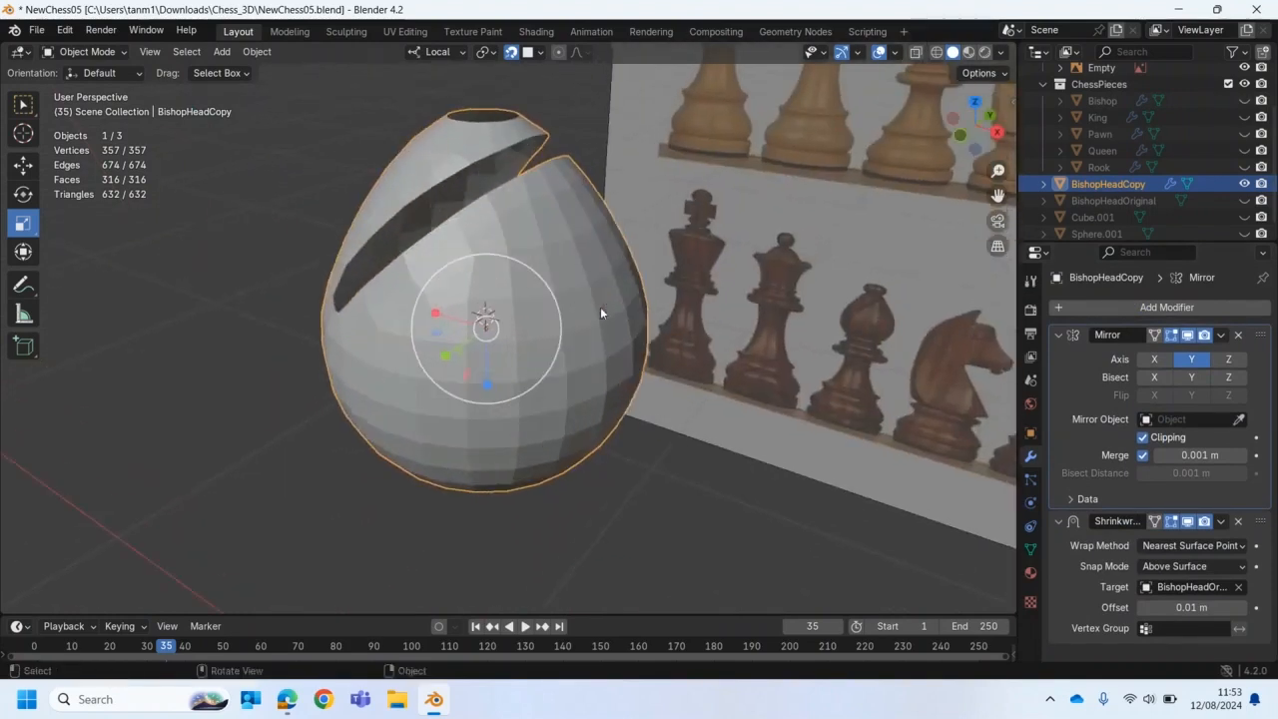
pyautogui.moveTo(551, 262); pyautogui.dragTo(488, 291, button='middle')
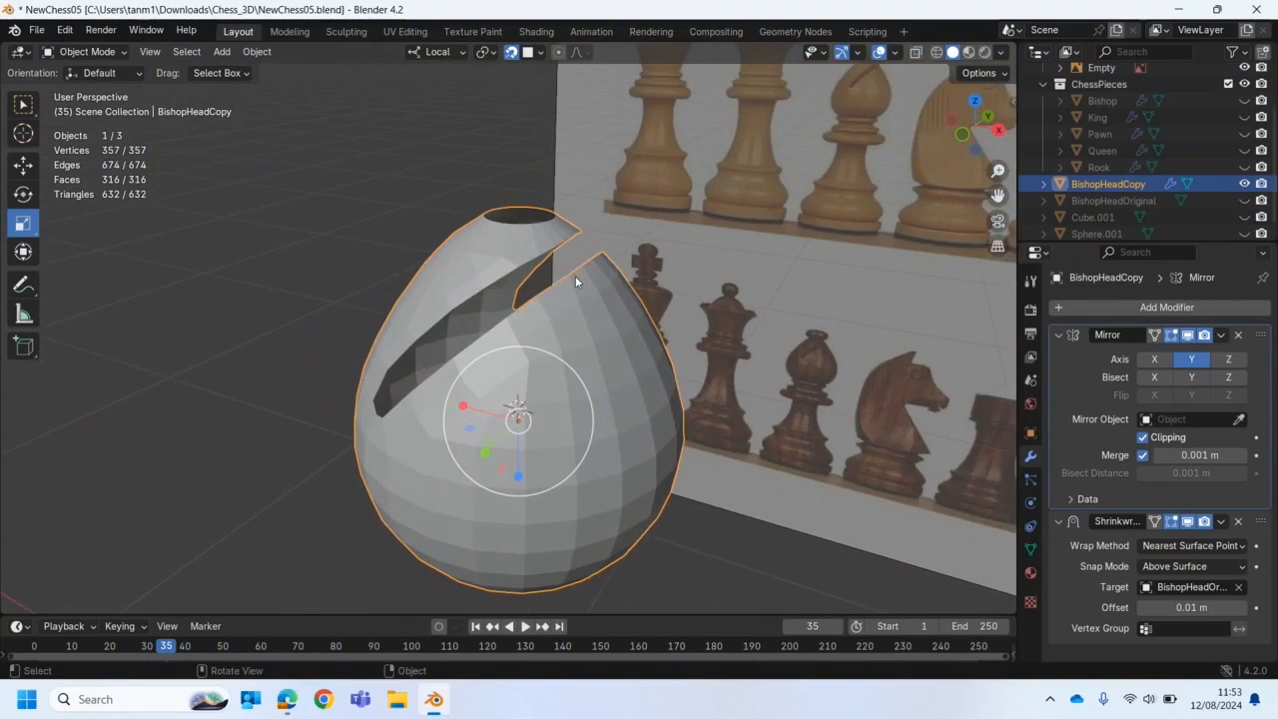
pyautogui.click(1243, 201)
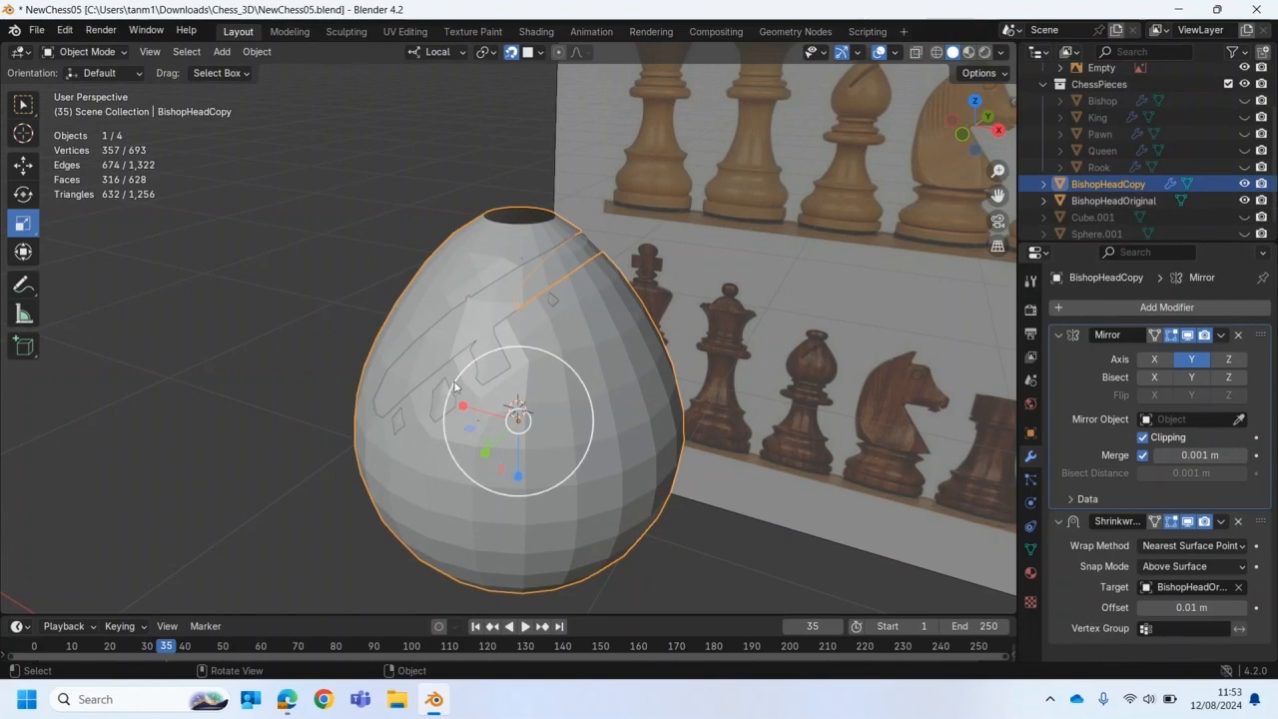
pyautogui.click(489, 320)
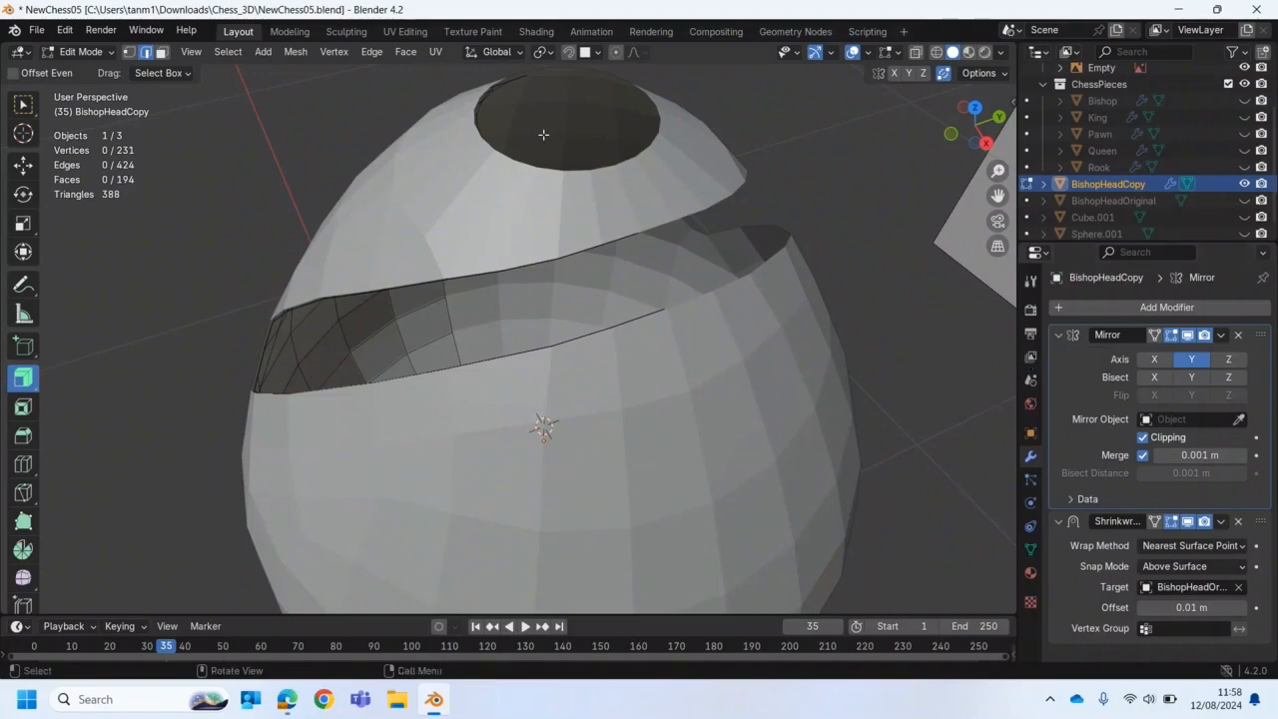
# Step: Disable the Shrinkwrap modifier's viewport display on BishopHeadCopy
pyautogui.scroll(-2, 842, 450)
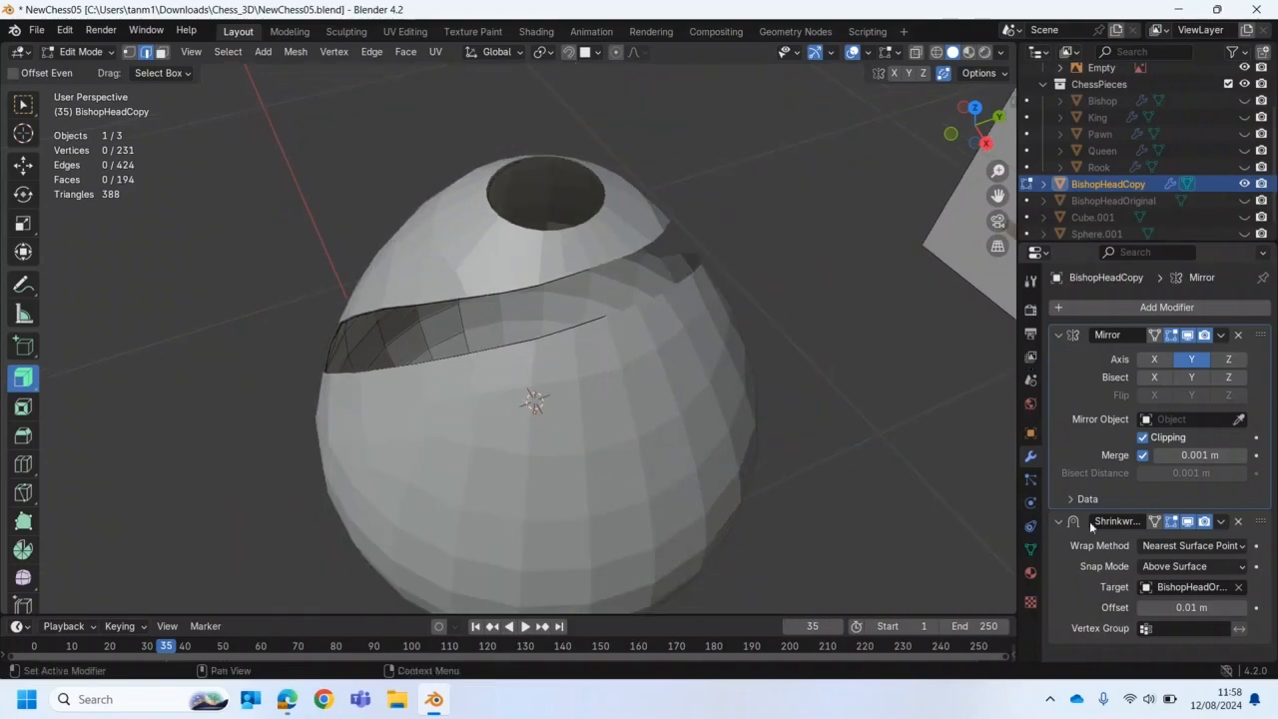
pyautogui.click(1186, 522)
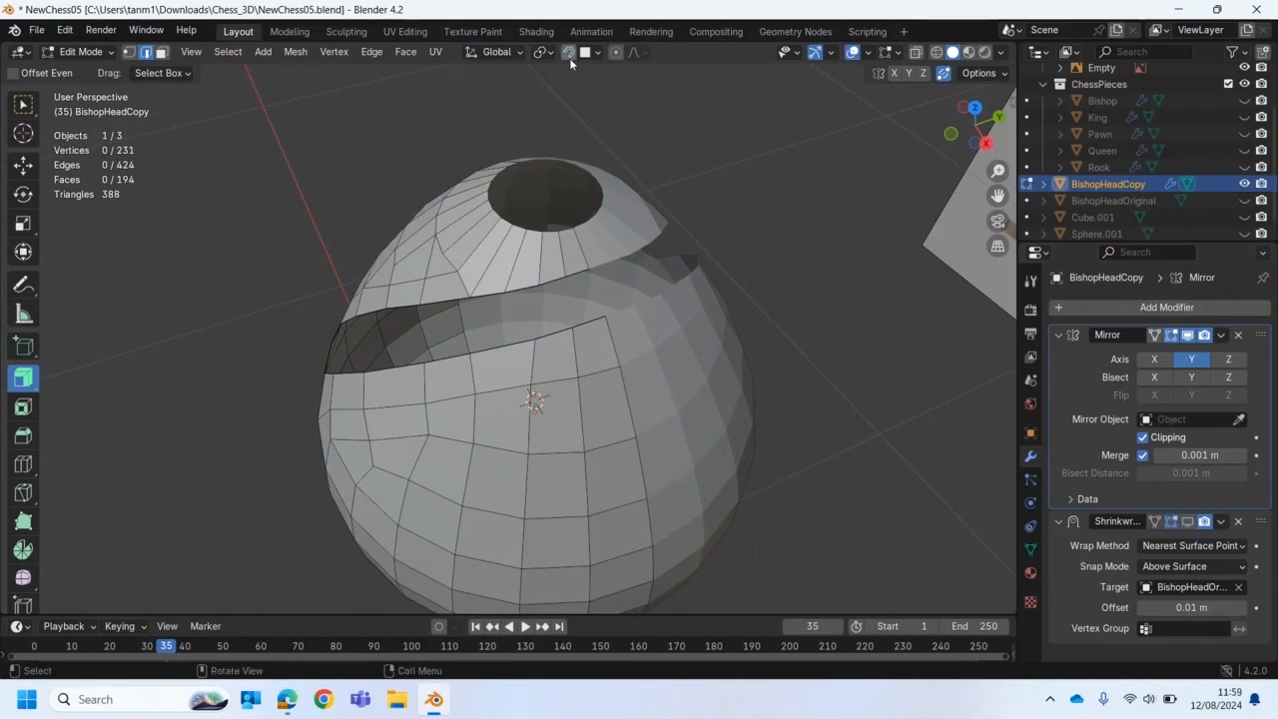
pyautogui.moveTo(626, 330); pyautogui.dragTo(601, 270, button='middle')
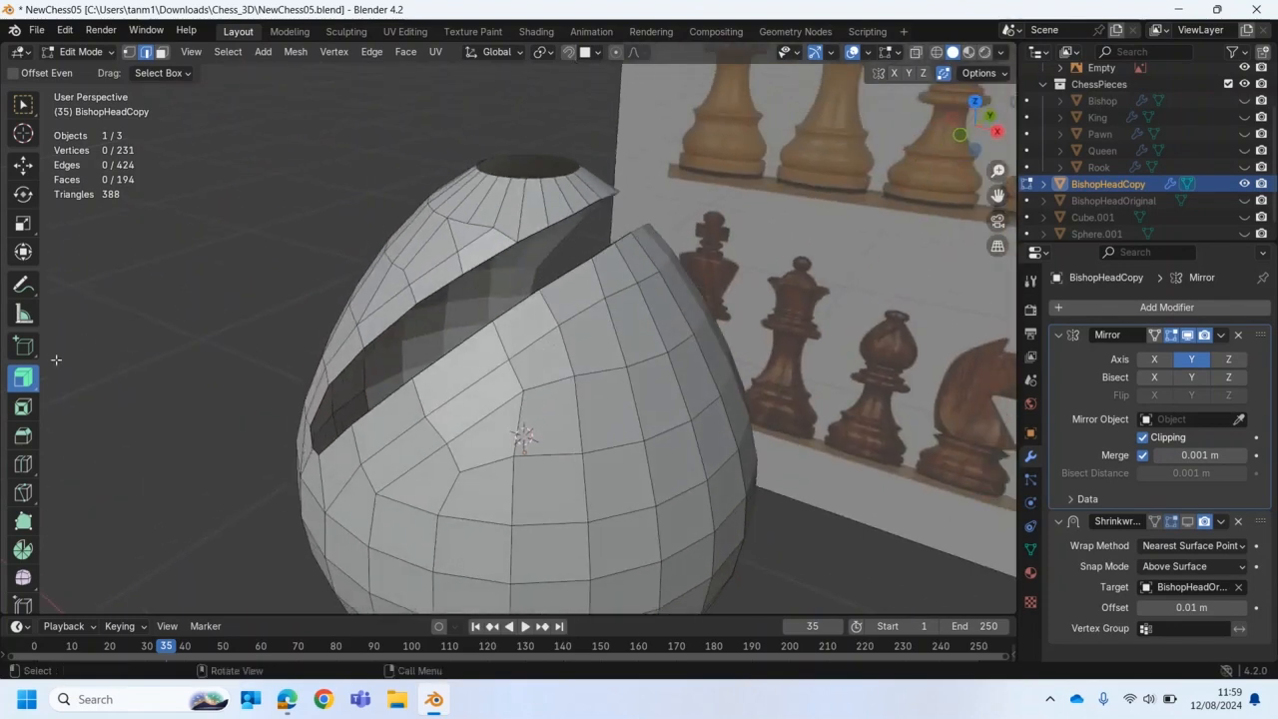
# Step: Select the diagonal slot's border loop and extrude it along normals inward to give the slot its first ring of wall faces
pyautogui.keyDown('alt'); pyautogui.click(465, 310); pyautogui.keyUp('alt')
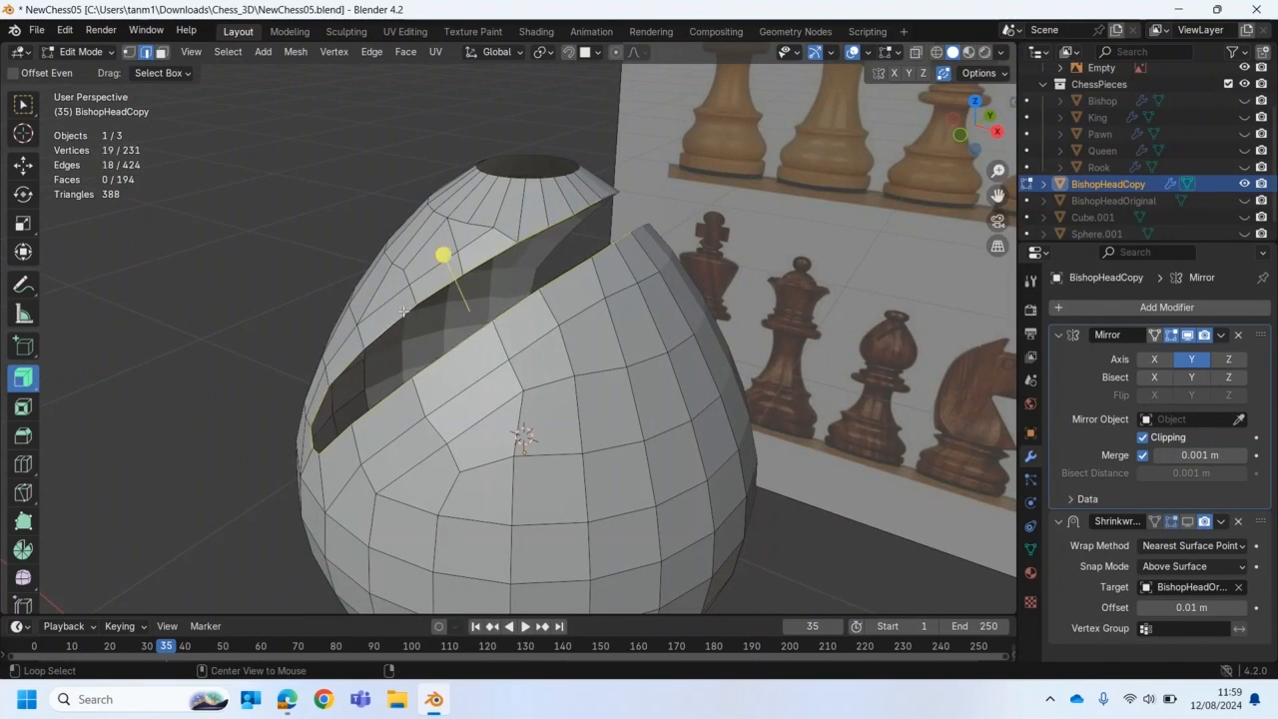
pyautogui.moveTo(483, 333); pyautogui.dragTo(374, 309, button='middle')
pyautogui.click(25, 391)
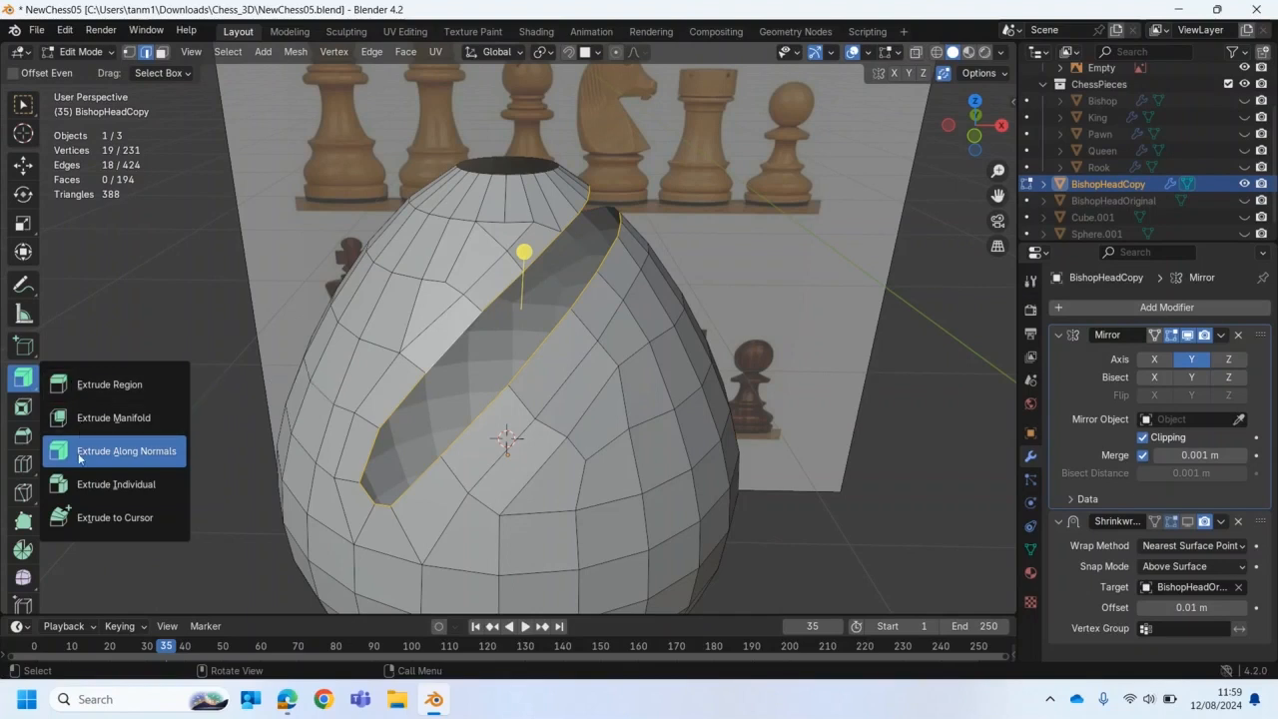
pyautogui.click(75, 452)
pyautogui.click(23, 377)
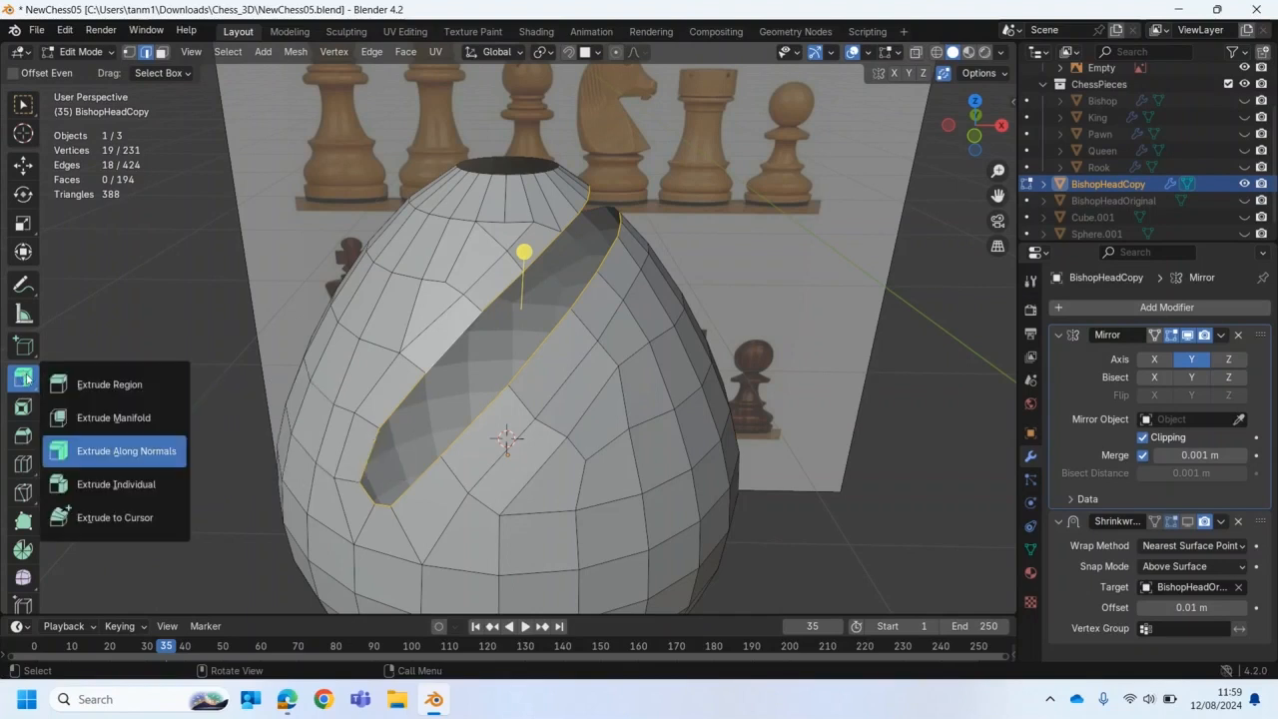
pyautogui.click(121, 455)
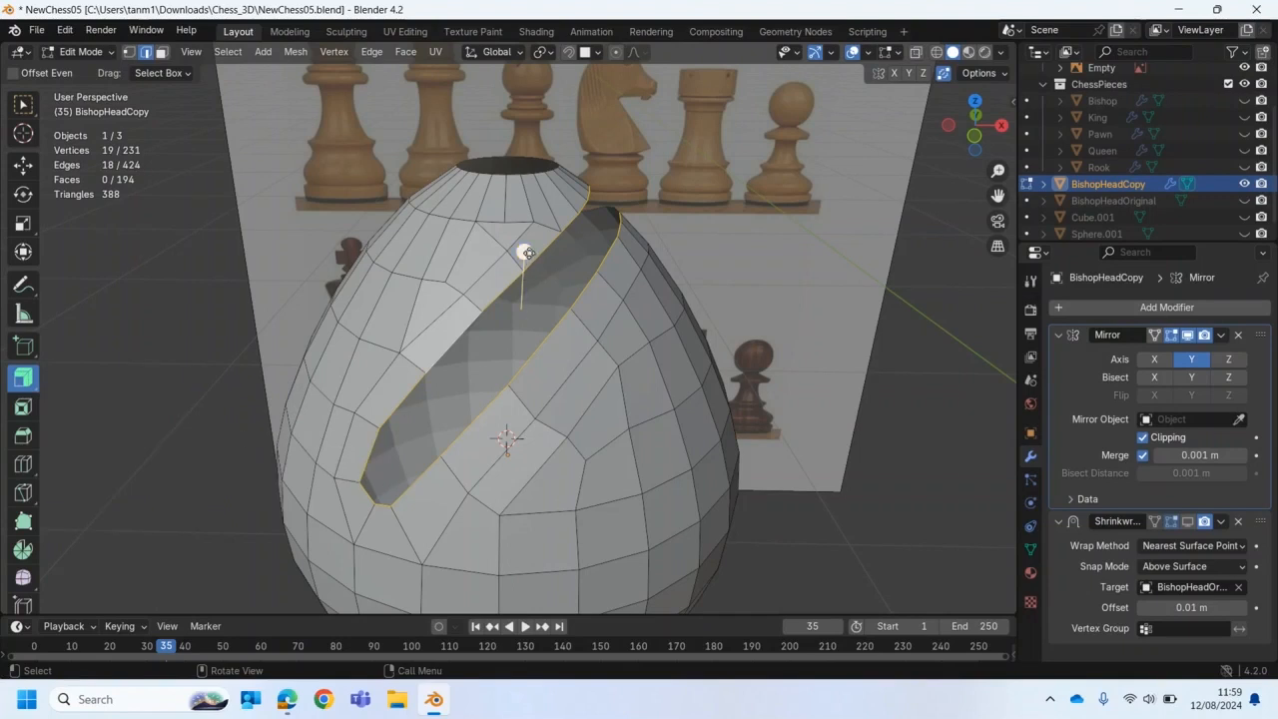
pyautogui.moveTo(522, 252); pyautogui.dragTo(405, 474)
pyautogui.moveTo(406, 474); pyautogui.dragTo(94, 470, button='middle')
pyautogui.moveTo(513, 540); pyautogui.dragTo(539, 474, button='middle')
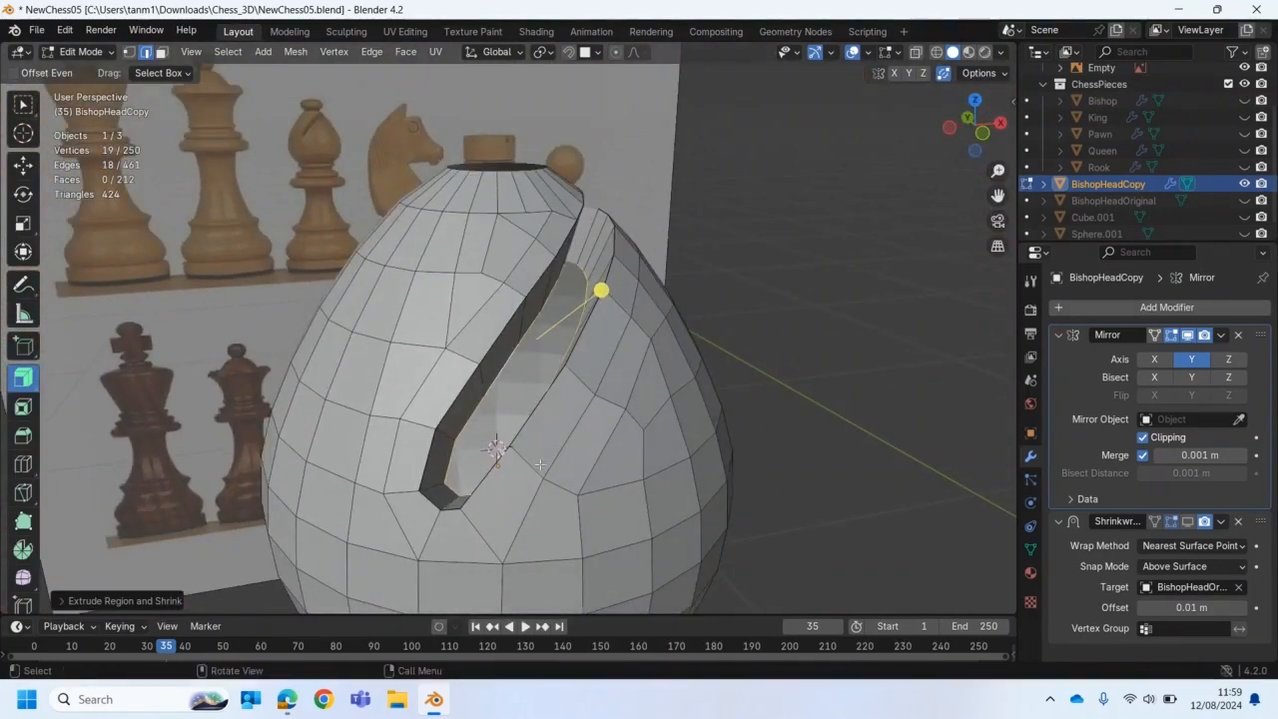
# Step: Repeat the extrusion along normals on the slot's inner border to add a second, deeper ring of wall faces
pyautogui.hotkey('shift', 'r')
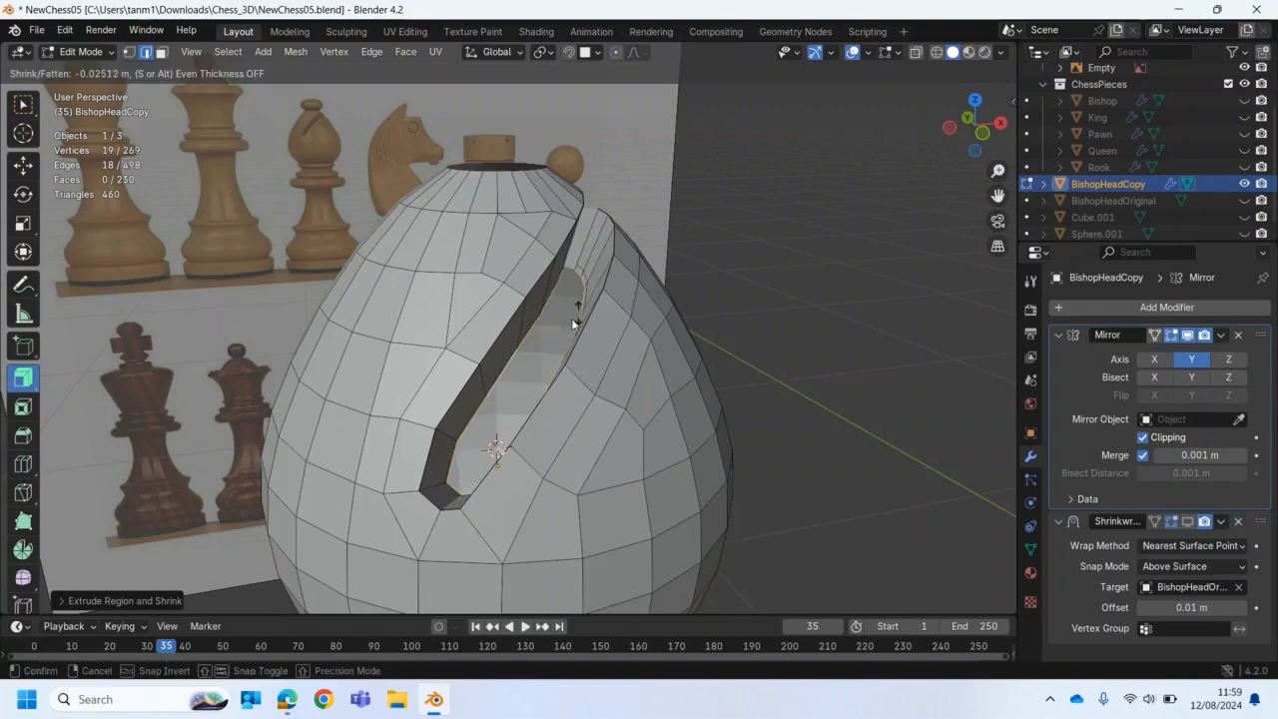
pyautogui.click(373, 494)
pyautogui.moveTo(374, 494); pyautogui.dragTo(404, 449, button='middle')
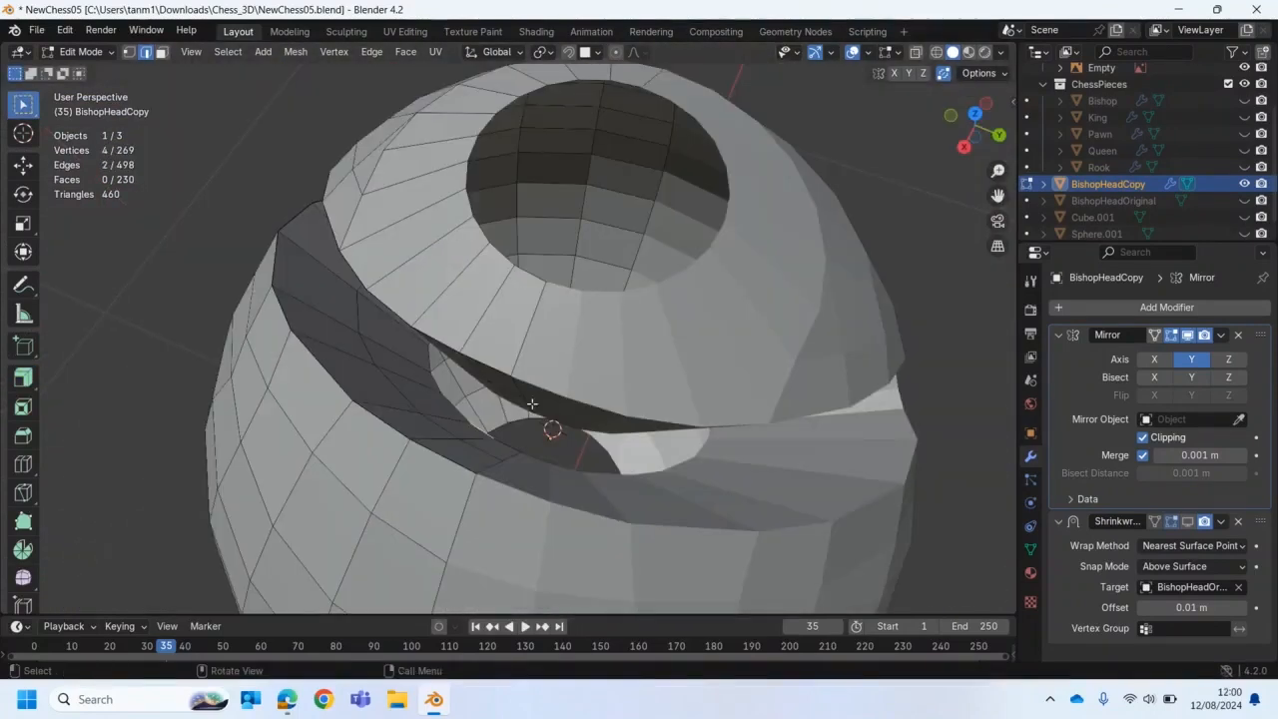
# Step: Fill faces between opposite inner border edges near the mirror-side end of the slot to start closing its floor
pyautogui.moveTo(532, 403)
pyautogui.mouseDown(button='middle')
pyautogui.moveTo(552, 413)
pyautogui.moveTo(548, 395)
pyautogui.mouseUp(button='middle')
pyautogui.press('shift')
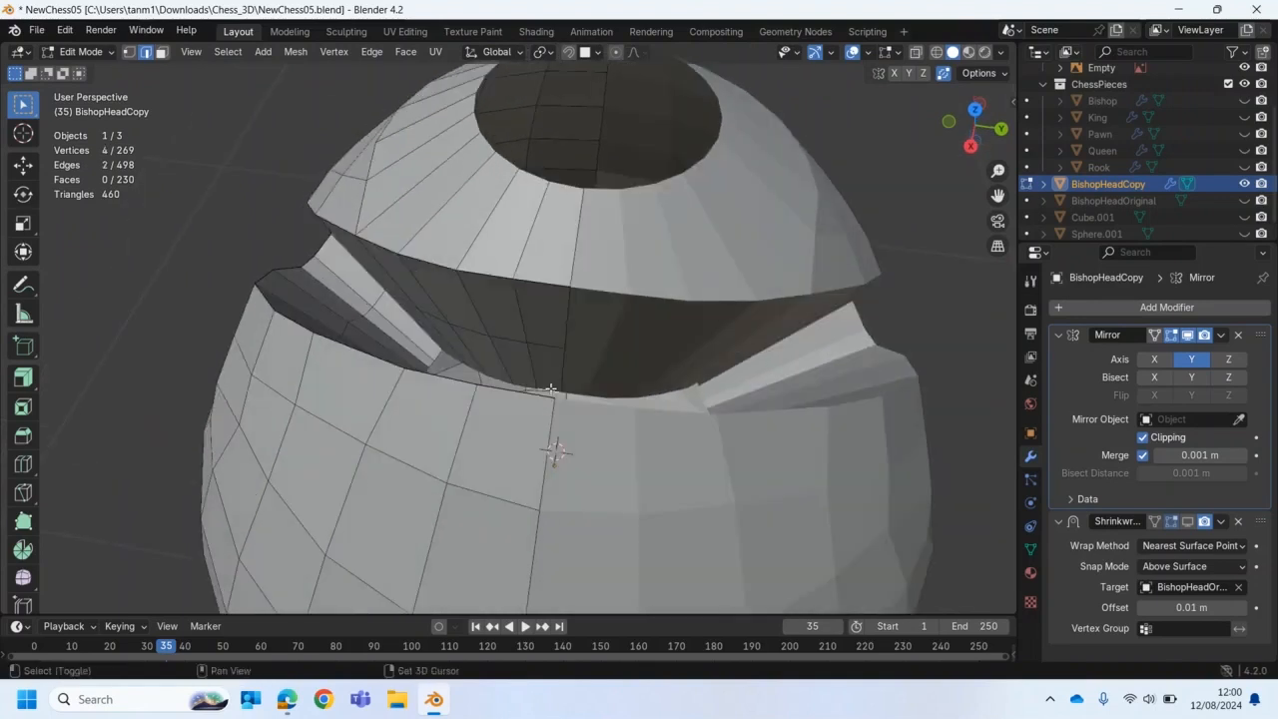
pyautogui.moveTo(549, 389); pyautogui.dragTo(571, 452, button='middle')
pyautogui.press('f')
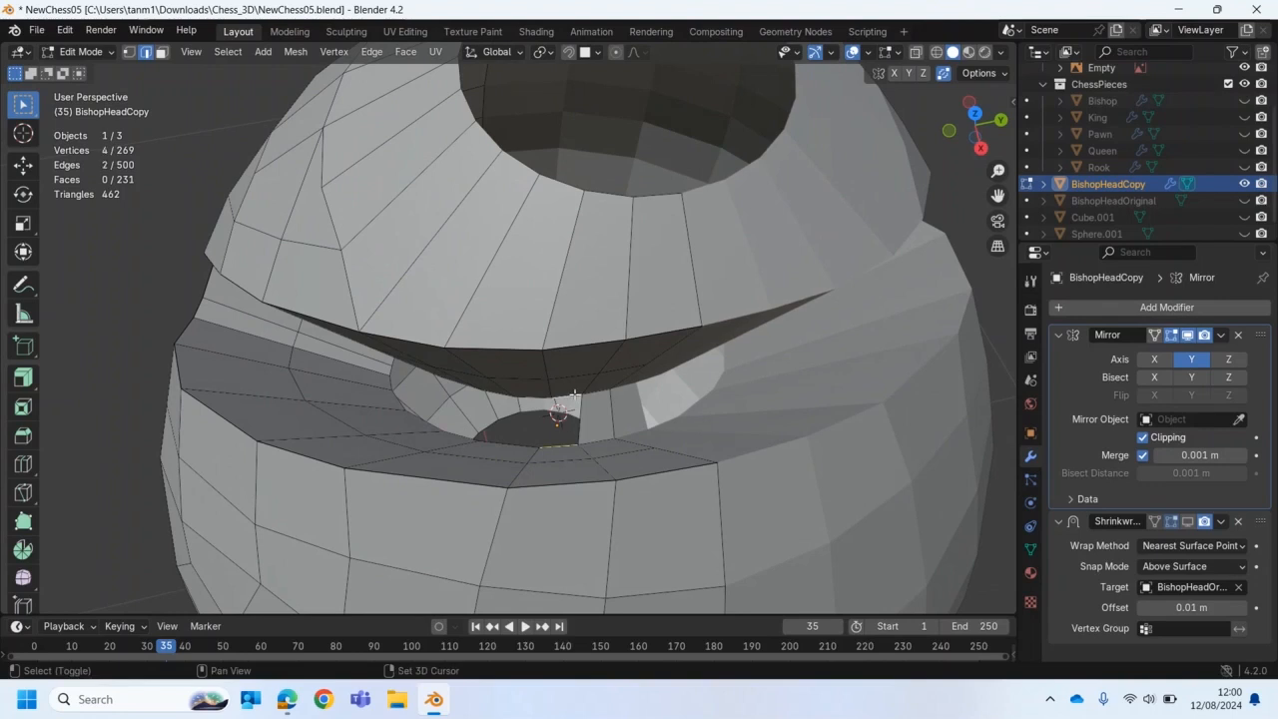
pyautogui.moveTo(556, 422)
pyautogui.mouseDown(button='middle')
pyautogui.moveTo(671, 417)
pyautogui.moveTo(636, 434)
pyautogui.moveTo(588, 436)
pyautogui.moveTo(761, 342)
pyautogui.moveTo(736, 330)
pyautogui.moveTo(699, 387)
pyautogui.moveTo(755, 334)
pyautogui.moveTo(544, 401)
pyautogui.mouseUp(button='middle')
pyautogui.keyDown('shift'); pyautogui.click(762, 342); pyautogui.keyUp('shift')
pyautogui.scroll(5, 544, 400)
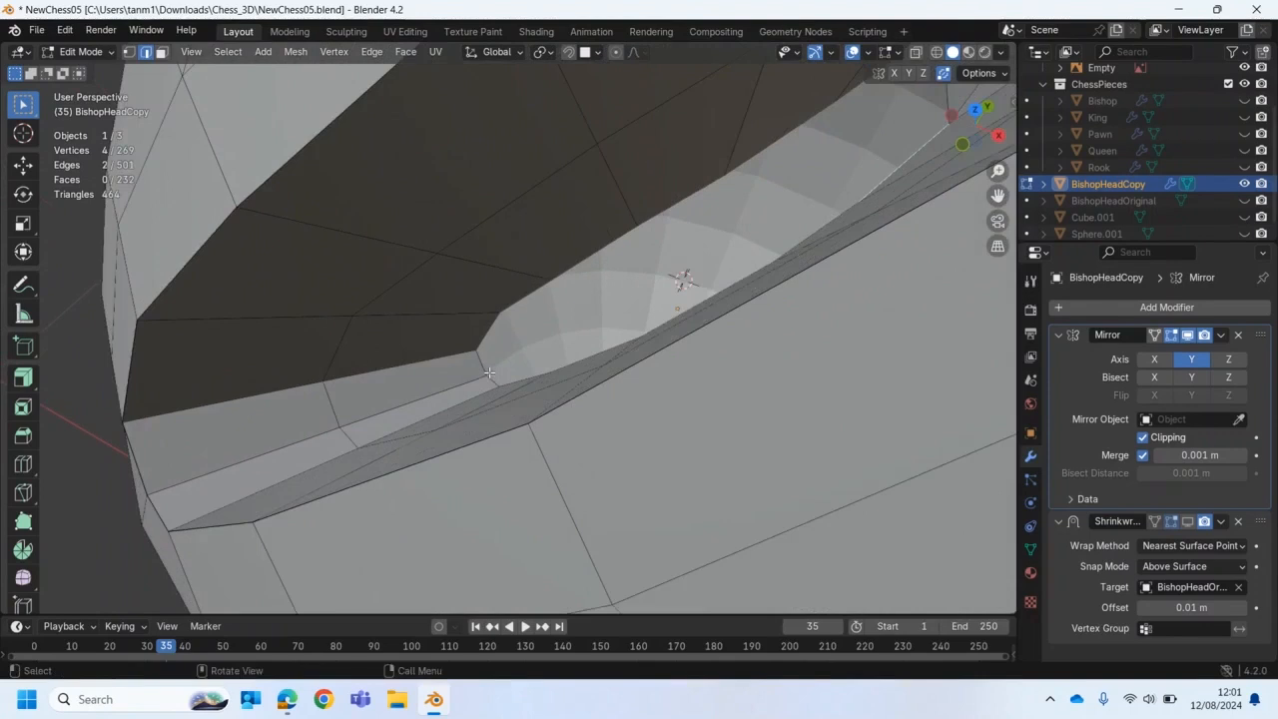
# Step: Bridge the two facing inner edges at the narrow outer end of the slot with Bridge Edge Loops
pyautogui.moveTo(497, 370); pyautogui.dragTo(501, 362, button='middle')
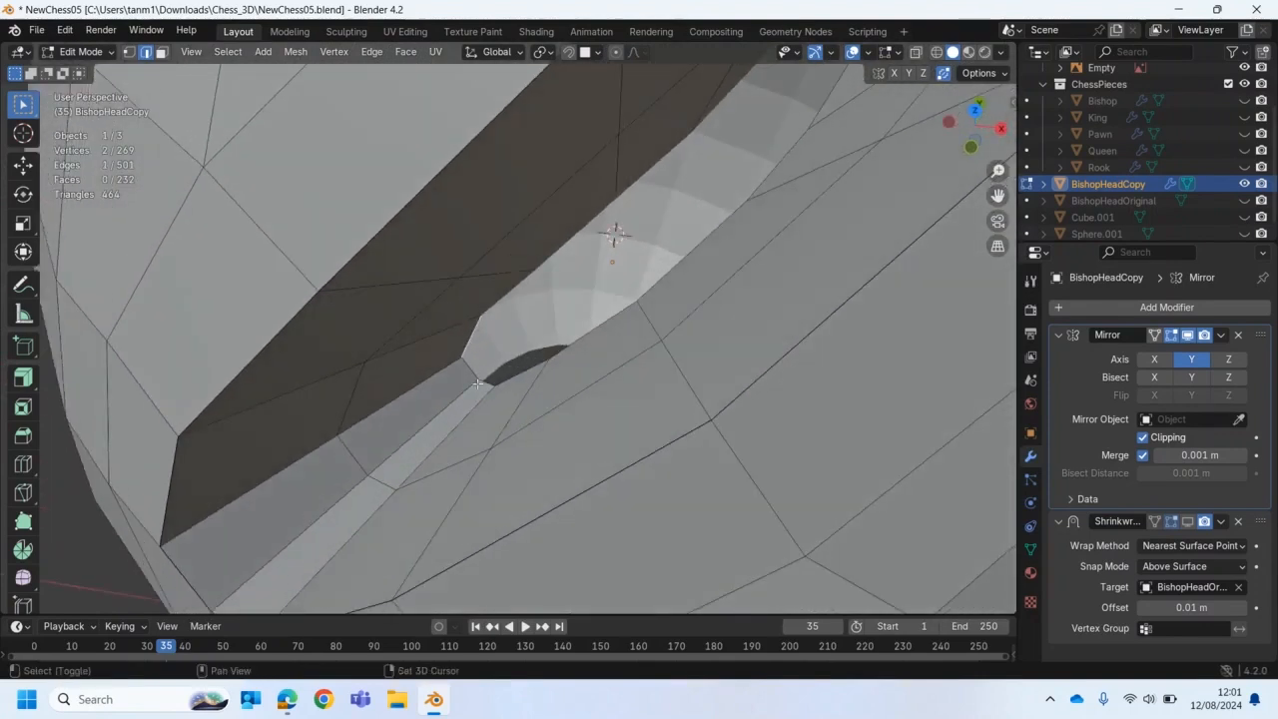
pyautogui.click(405, 52)
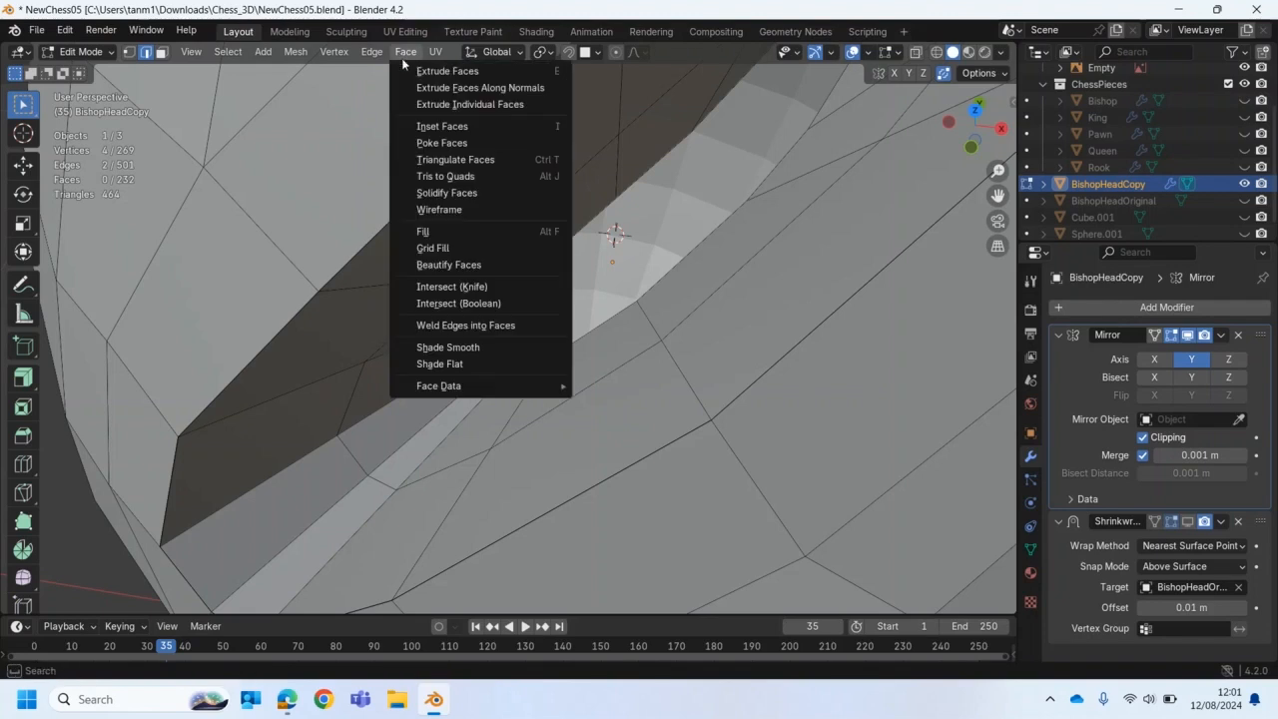
pyautogui.click(371, 51)
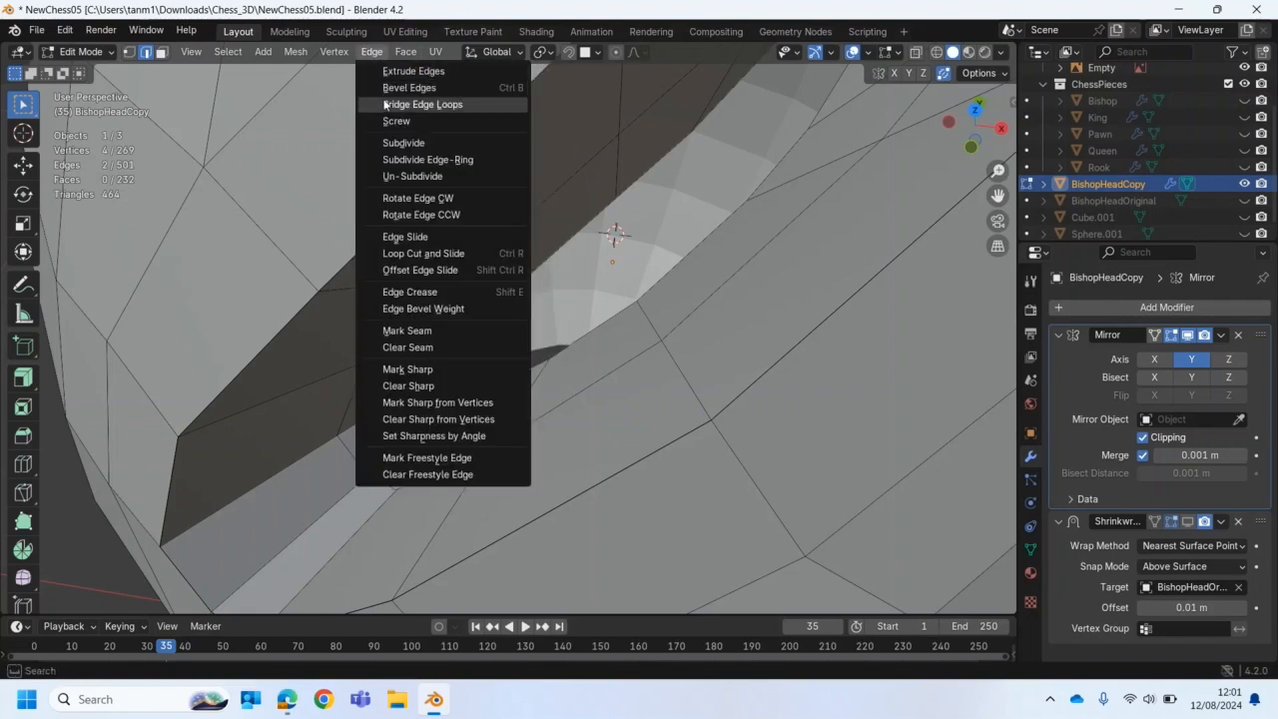
pyautogui.click(394, 103)
pyautogui.scroll(4, 499, 336)
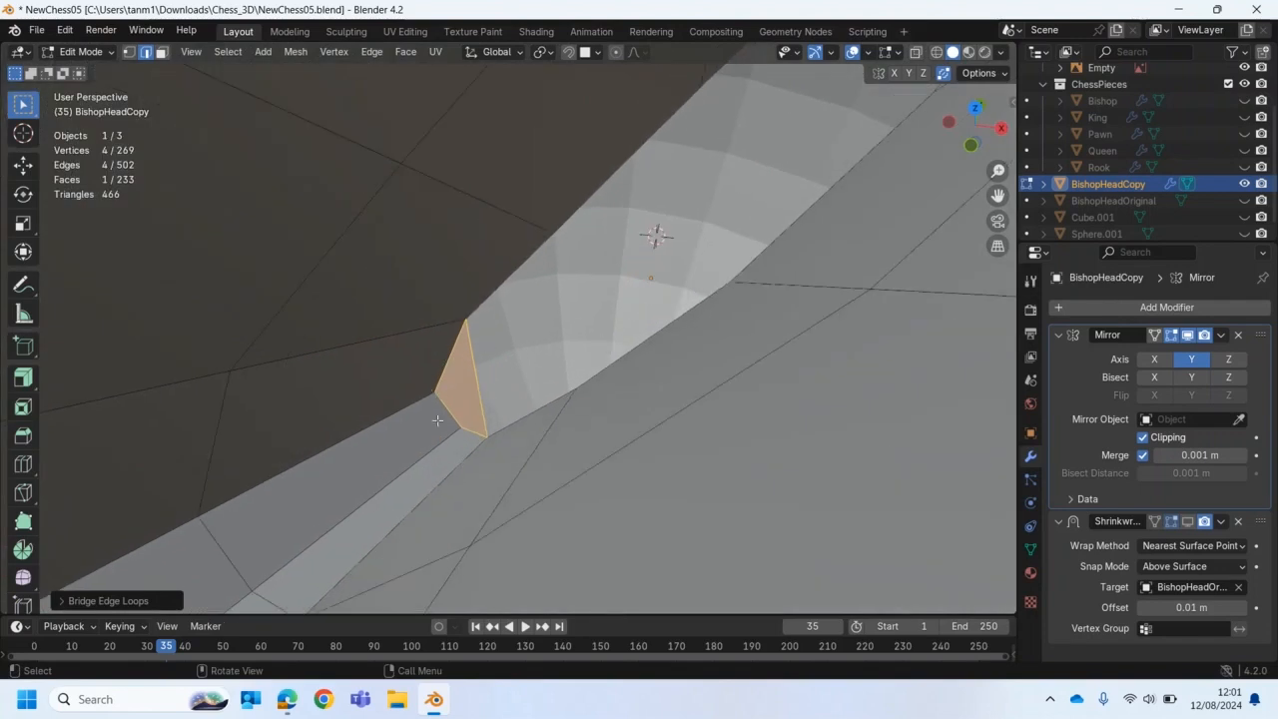
# Step: Bridge the next three pairs of opposite inner edges, working from the slot's narrow end toward its middle
pyautogui.click(486, 299)
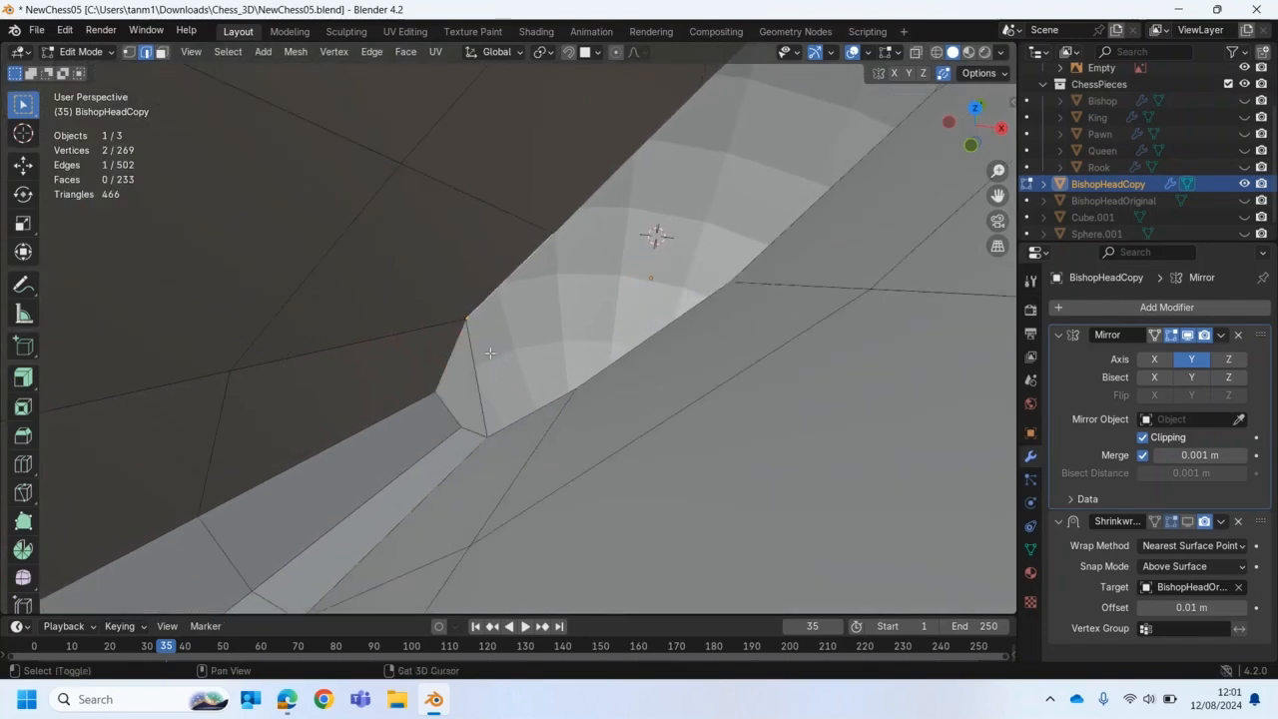
pyautogui.click(372, 52)
pyautogui.click(394, 103)
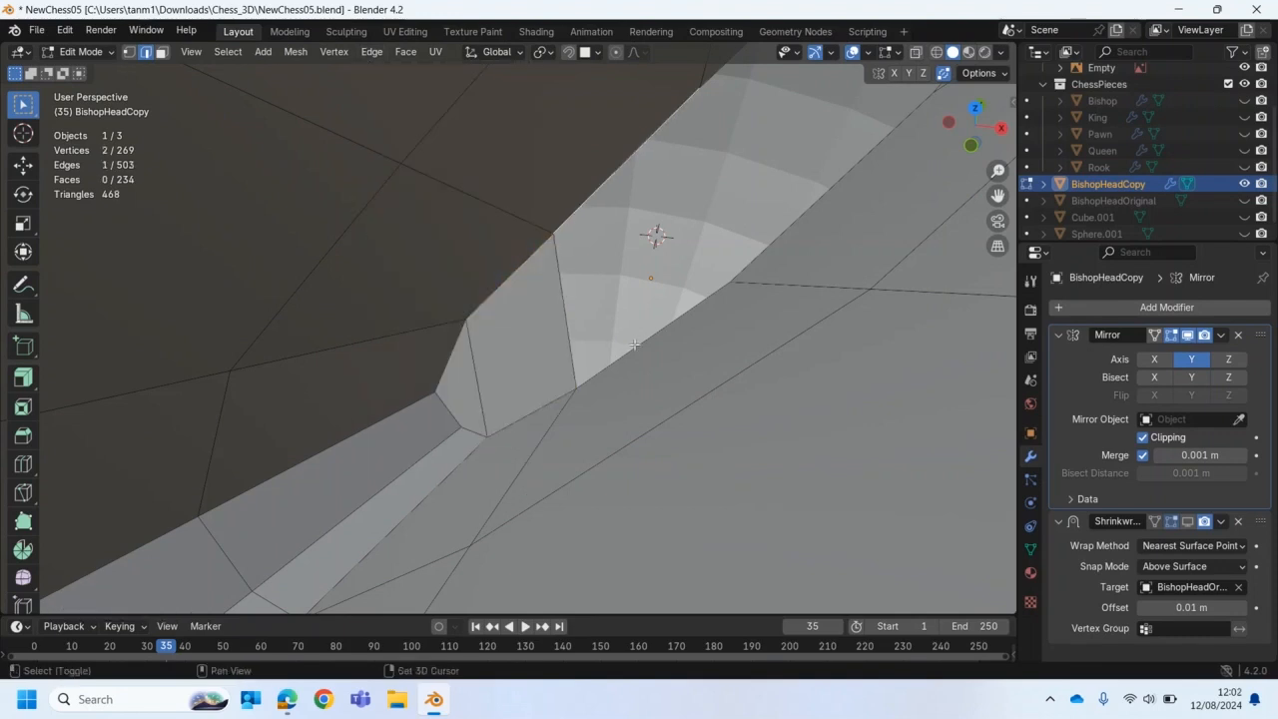
pyautogui.click(371, 52)
pyautogui.click(397, 105)
pyautogui.moveTo(679, 196); pyautogui.dragTo(644, 211, button='middle')
pyautogui.click(727, 177)
pyautogui.keyDown('shift'); pyautogui.click(751, 298); pyautogui.keyUp('shift')
pyautogui.click(371, 52)
pyautogui.click(395, 104)
# Step: Bridge the last two pairs of opposite inner edges in the middle of the slot floor, leaving only a triangular gap
pyautogui.moveTo(395, 104); pyautogui.dragTo(733, 430, button='middle')
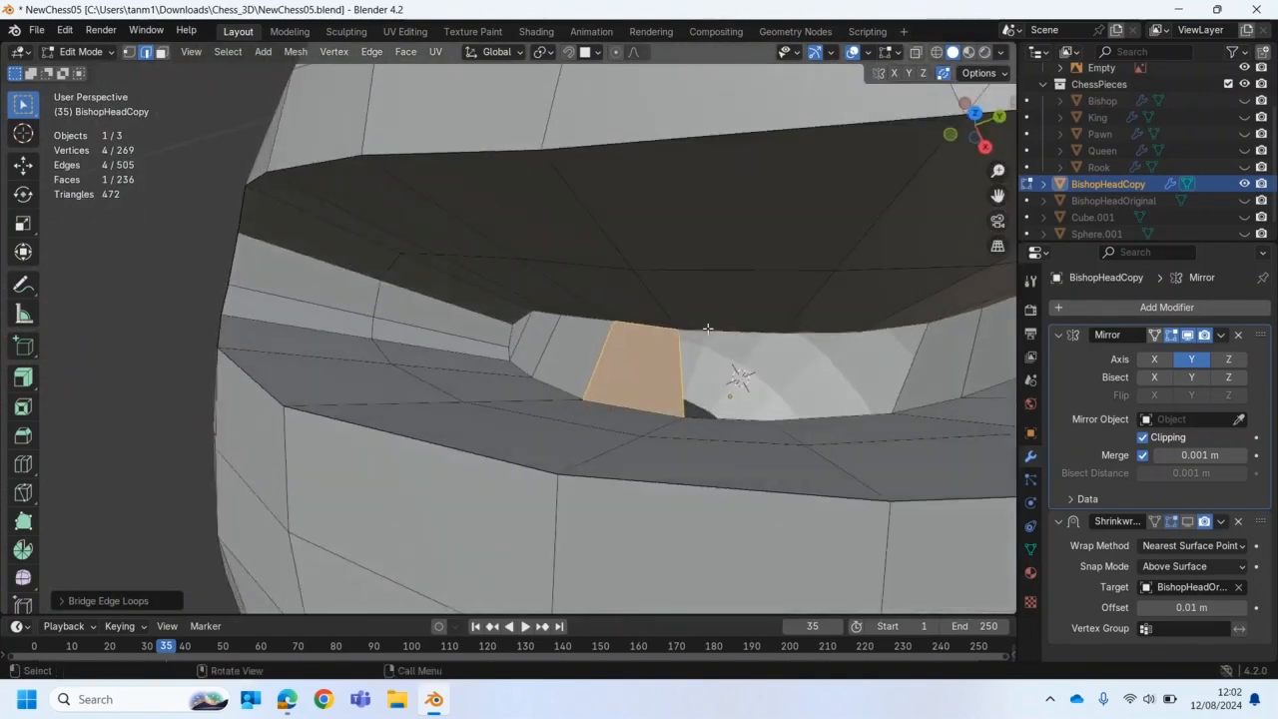
pyautogui.click(732, 430)
pyautogui.keyDown('shift'); pyautogui.click(731, 332); pyautogui.keyUp('shift')
pyautogui.click(371, 52)
pyautogui.click(396, 105)
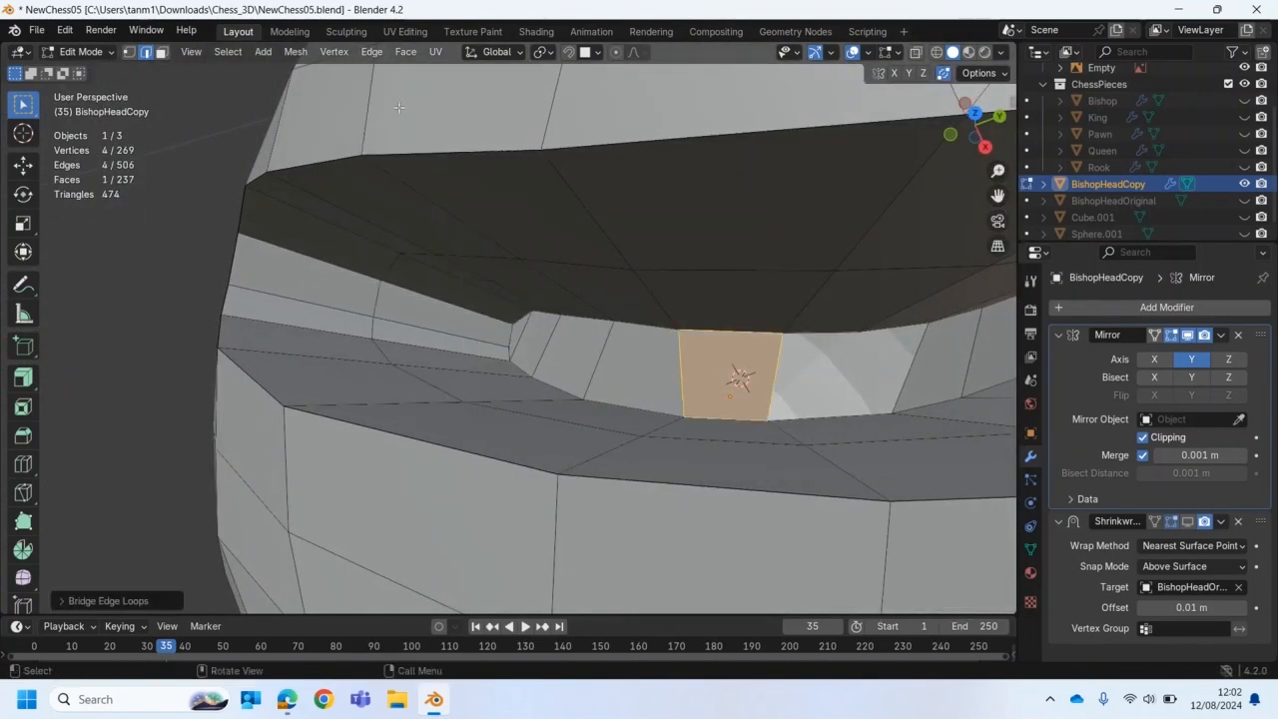
pyautogui.click(811, 331)
pyautogui.moveTo(813, 334); pyautogui.dragTo(597, 317, button='middle')
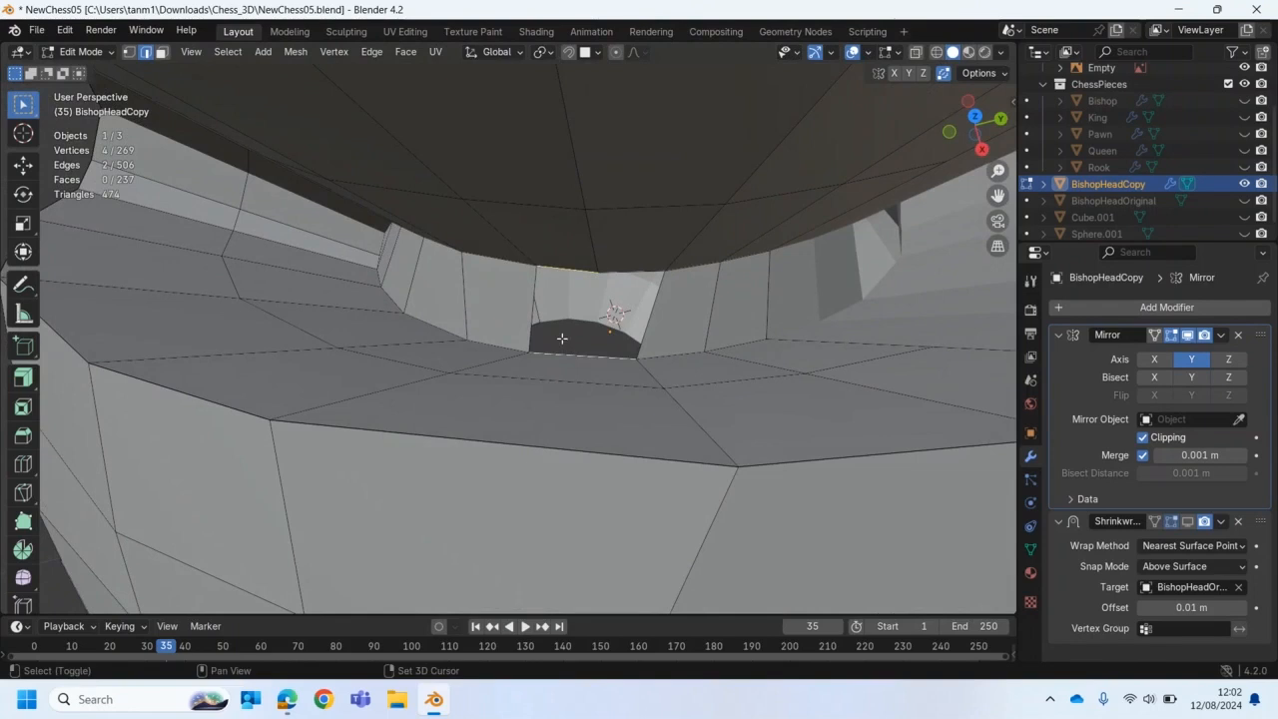
pyautogui.click(297, 51)
pyautogui.moveTo(371, 55)
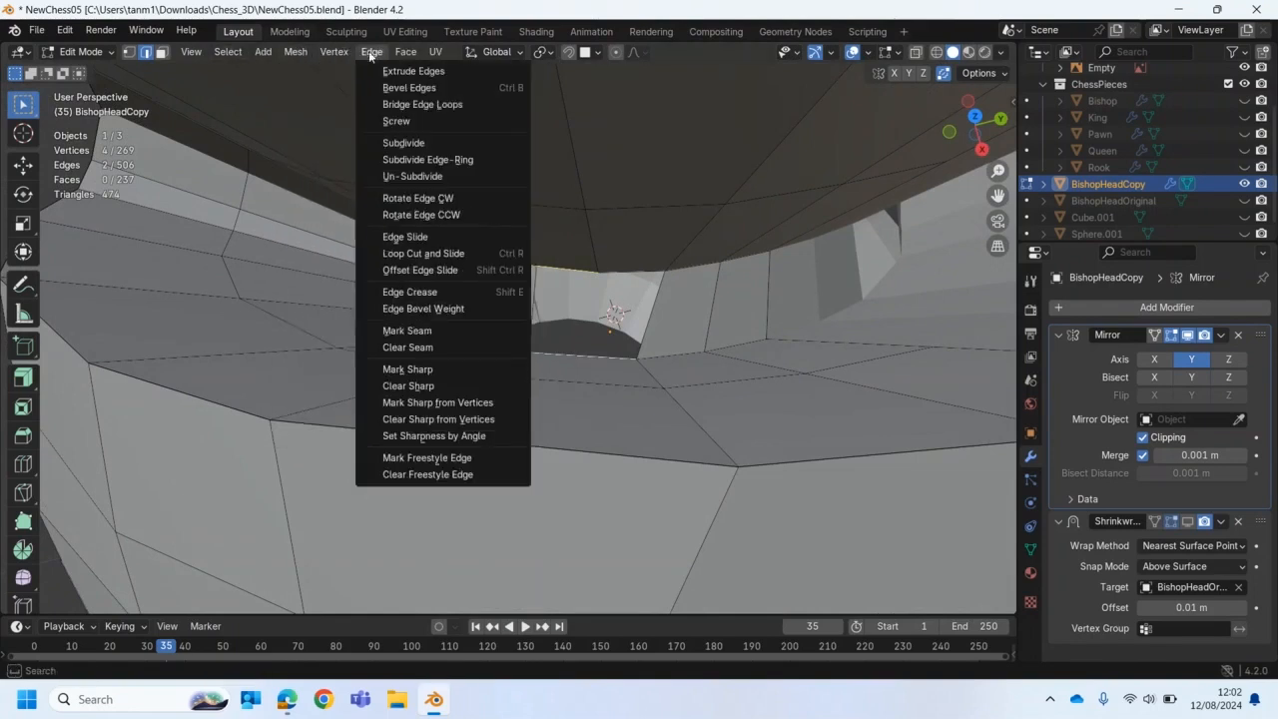
pyautogui.click(422, 104)
pyautogui.scroll(1, 681, 304)
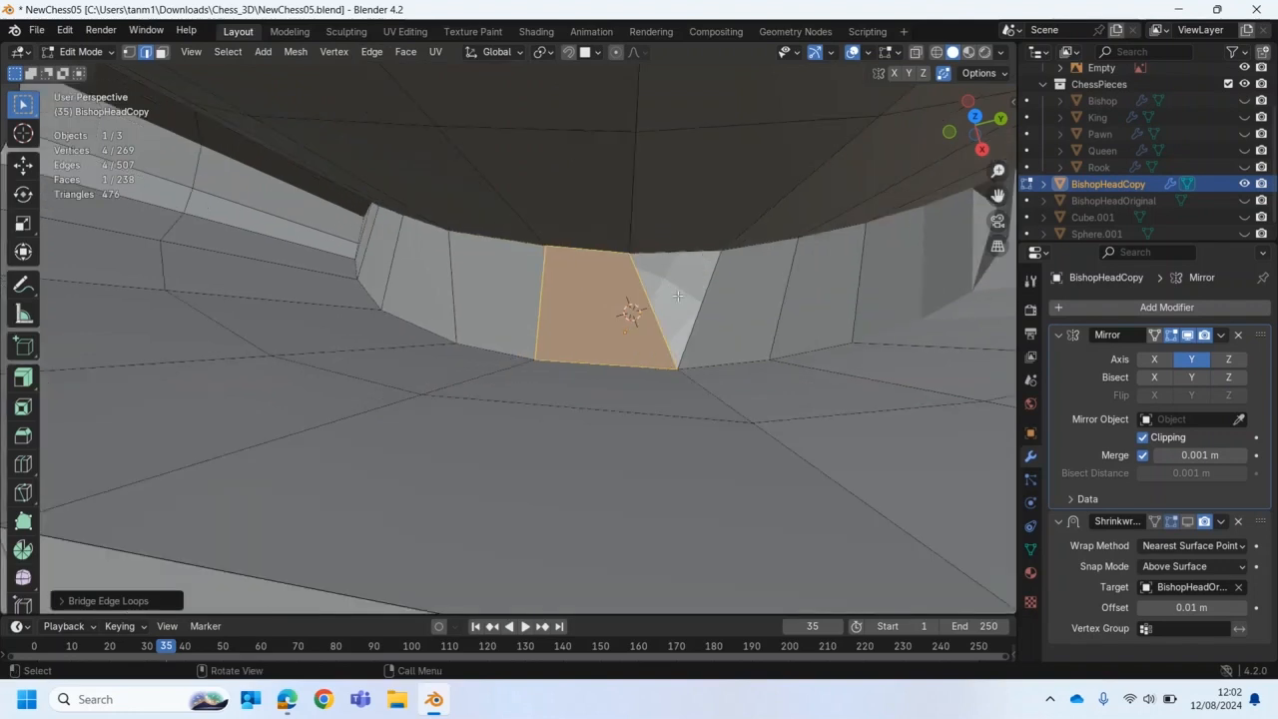
# Step: Fill the triangular gap in the middle of the slot floor with a face and clear the selection
pyautogui.click(668, 252)
pyautogui.keyDown('shift'); pyautogui.click(646, 288); pyautogui.keyUp('shift')
pyautogui.keyDown('shift'); pyautogui.click(698, 314); pyautogui.keyUp('shift')
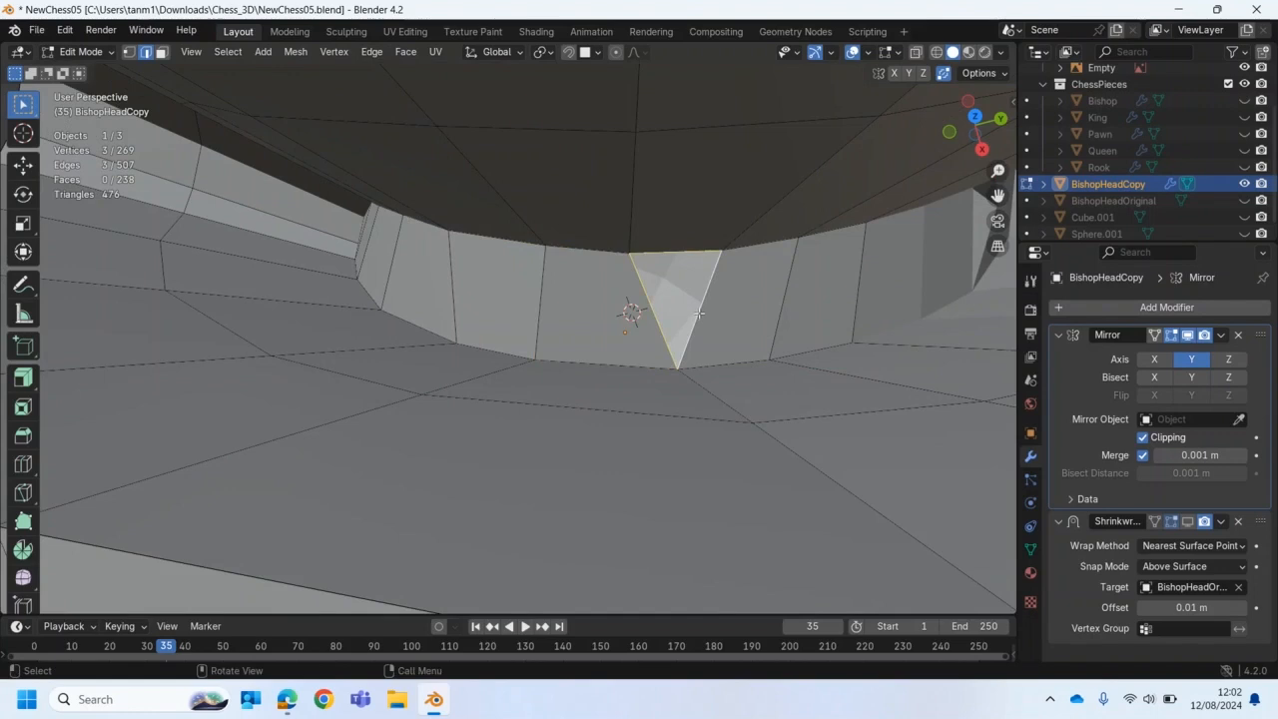
pyautogui.press('f')
pyautogui.scroll(-5, 748, 267)
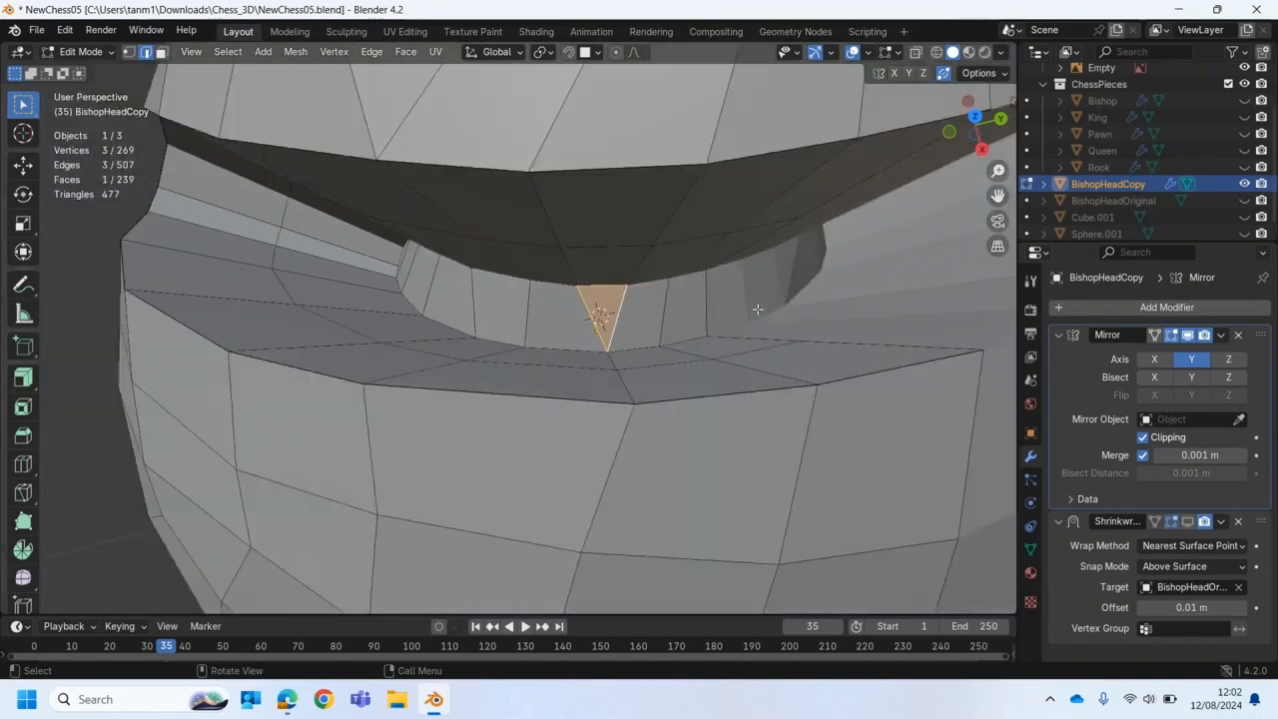
pyautogui.moveTo(751, 268); pyautogui.dragTo(860, 272, button='middle')
pyautogui.click(908, 377)
pyautogui.moveTo(760, 374); pyautogui.dragTo(750, 341, button='middle')
pyautogui.scroll(-2, 750, 340)
# Step: In face selection mode, select the slot's upper wall faces near the mirror line and the three adjoining floor faces
pyautogui.moveTo(461, 246); pyautogui.dragTo(417, 256, button='middle')
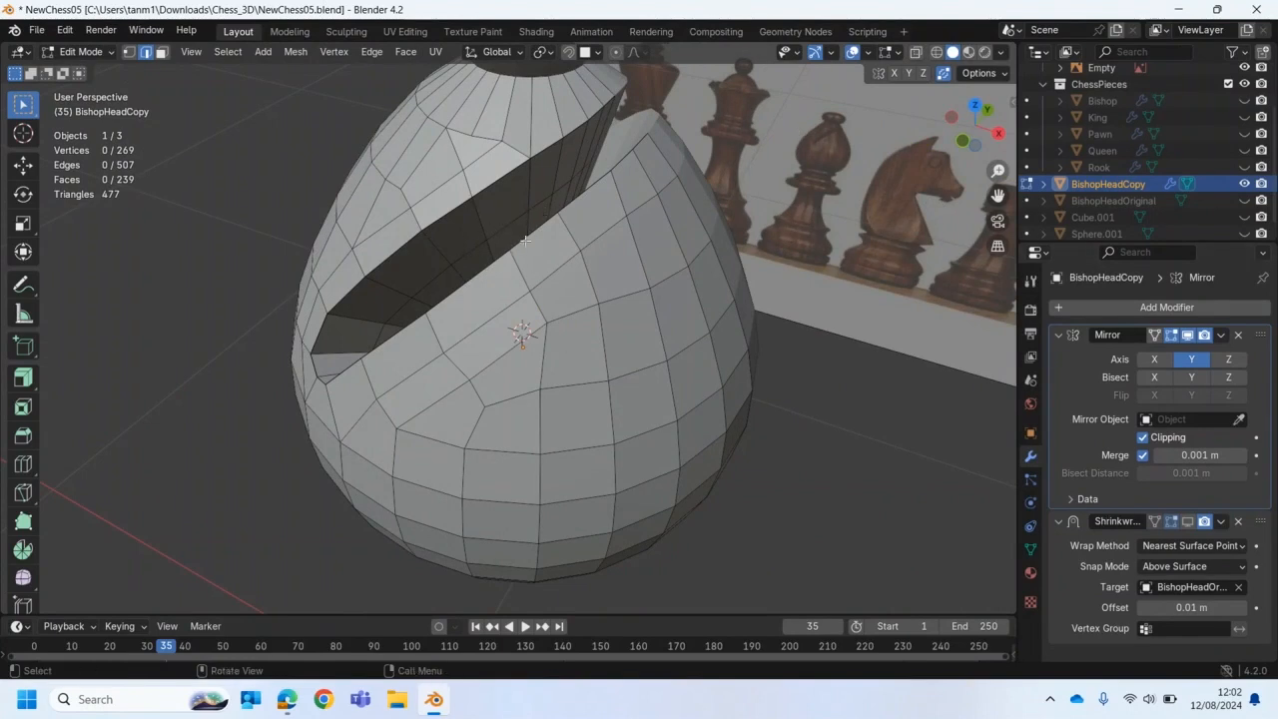
pyautogui.moveTo(580, 234); pyautogui.dragTo(402, 253, button='middle')
pyautogui.click(164, 54)
pyautogui.scroll(2, 555, 306)
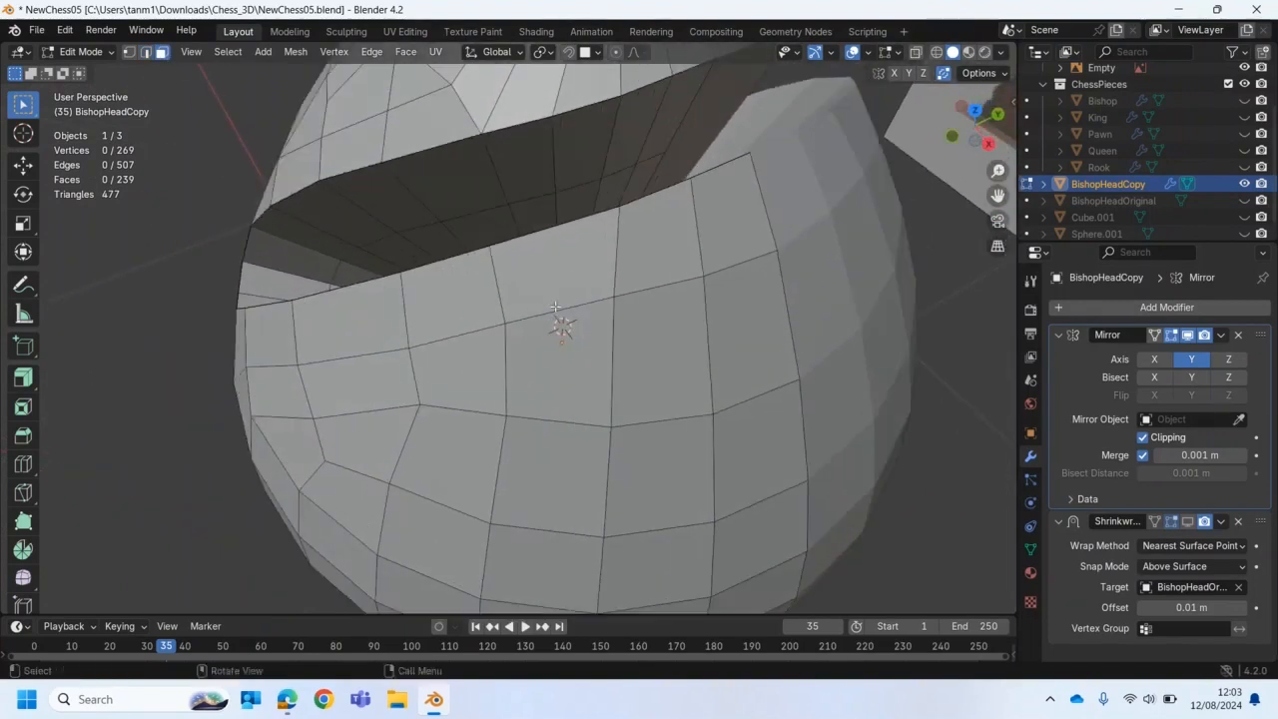
pyautogui.moveTo(613, 278); pyautogui.dragTo(599, 319, button='middle')
pyautogui.click(602, 316)
pyautogui.keyDown('shift'); pyautogui.click(579, 308); pyautogui.keyUp('shift')
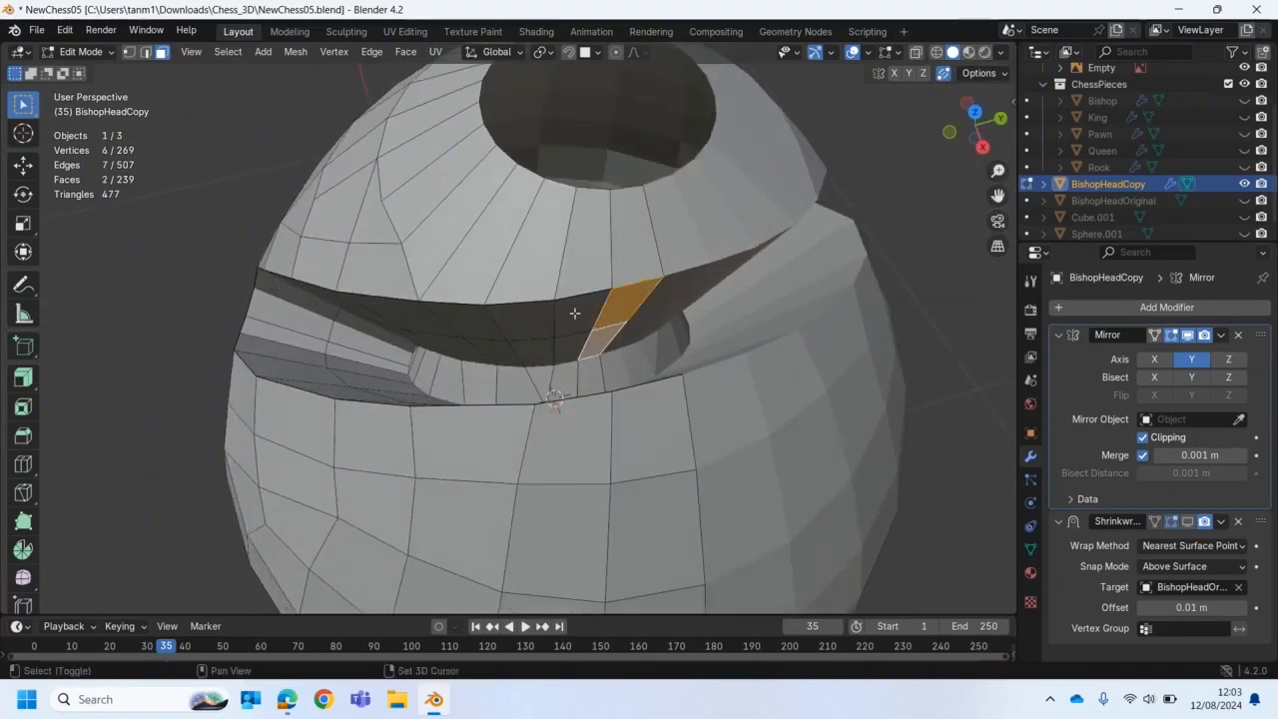
pyautogui.keyDown('shift'); pyautogui.click(604, 345); pyautogui.keyUp('shift')
pyautogui.keyDown('shift'); pyautogui.click(579, 343); pyautogui.keyUp('shift')
pyautogui.keyDown('shift'); pyautogui.click(529, 322); pyautogui.keyUp('shift')
pyautogui.keyDown('shift'); pyautogui.click(504, 338); pyautogui.keyUp('shift')
pyautogui.keyDown('shift'); pyautogui.click(469, 335); pyautogui.keyUp('shift')
pyautogui.keyDown('shift'); pyautogui.click(420, 334); pyautogui.keyUp('shift')
pyautogui.keyDown('shift'); pyautogui.click(436, 351); pyautogui.keyUp('shift')
pyautogui.keyDown('shift'); pyautogui.click(455, 354); pyautogui.keyUp('shift')
pyautogui.keyDown('shift'); pyautogui.click(588, 380); pyautogui.keyUp('shift')
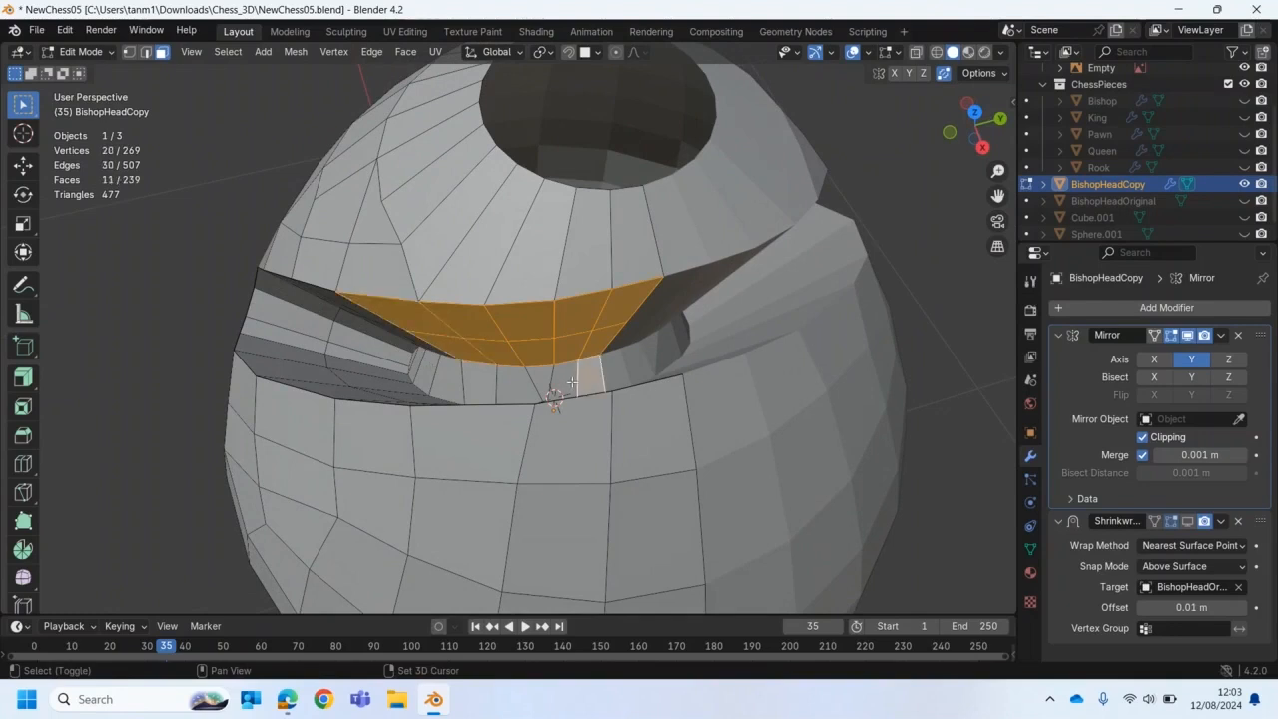
pyautogui.keyDown('shift'); pyautogui.click(571, 382); pyautogui.keyUp('shift')
pyautogui.keyDown('shift'); pyautogui.click(541, 378); pyautogui.keyUp('shift')
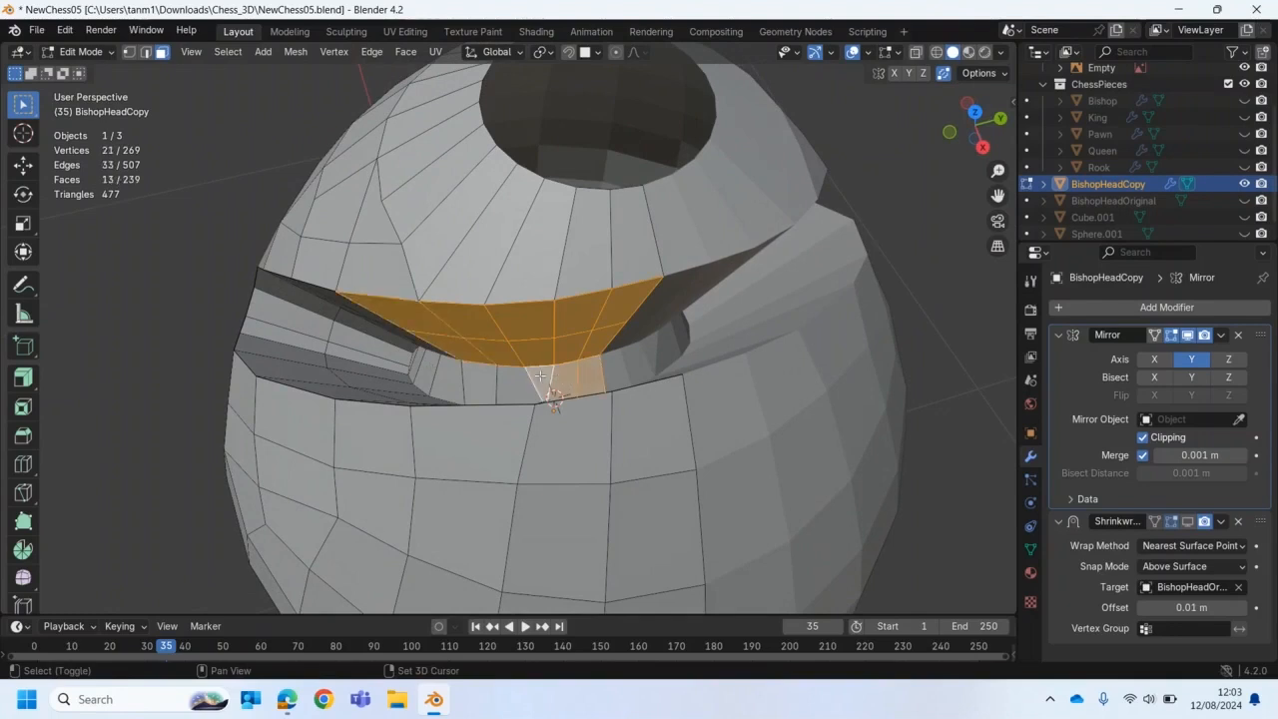
# Step: Extend the selection along shortest paths to the remaining floor, end and lower wall faces inside the slot
pyautogui.keyDown('ctrl'); pyautogui.click(419, 366); pyautogui.keyUp('ctrl')
pyautogui.moveTo(419, 366); pyautogui.dragTo(418, 404, button='middle')
pyautogui.keyDown('ctrl'); pyautogui.click(421, 424); pyautogui.keyUp('ctrl')
pyautogui.keyDown('ctrl'); pyautogui.click(487, 365); pyautogui.keyUp('ctrl')
pyautogui.keyDown('ctrl'); pyautogui.click(465, 342); pyautogui.keyUp('ctrl')
pyautogui.keyDown('ctrl'); pyautogui.click(328, 424); pyautogui.keyUp('ctrl')
pyautogui.keyDown('ctrl'); pyautogui.click(391, 422); pyautogui.keyUp('ctrl')
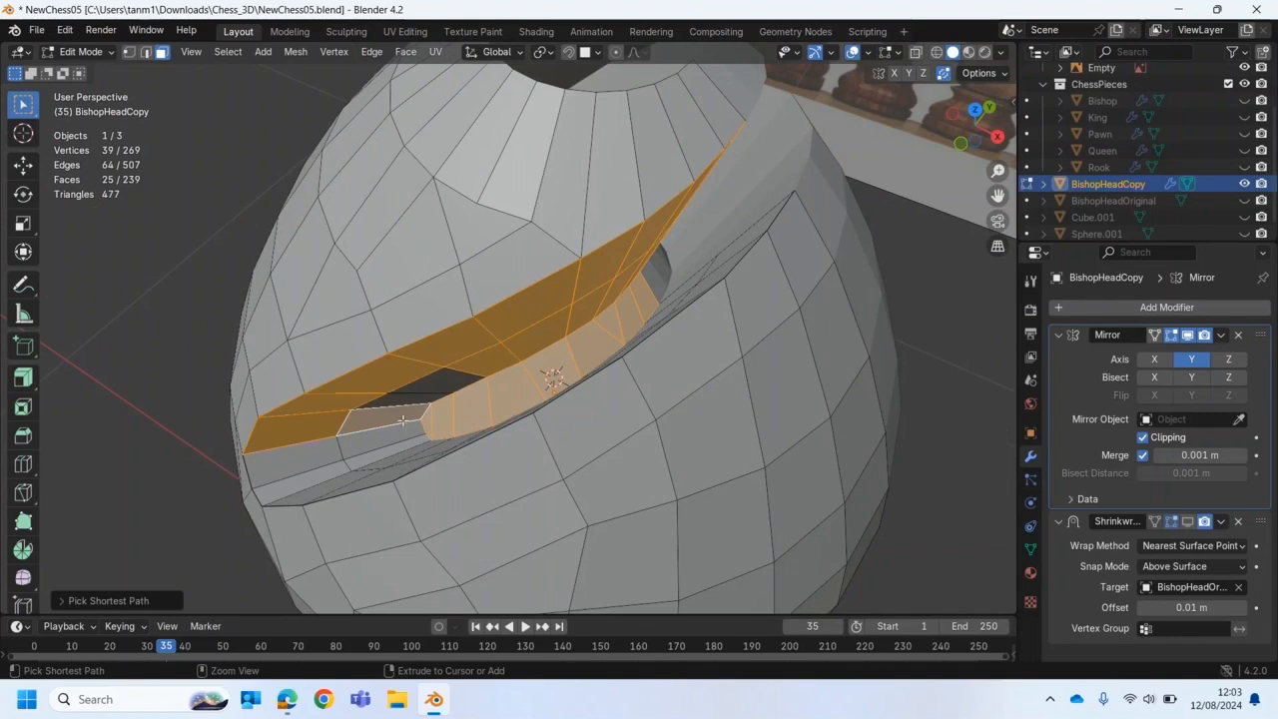
pyautogui.keyDown('ctrl'); pyautogui.click(455, 387); pyautogui.keyUp('ctrl')
pyautogui.moveTo(486, 411); pyautogui.dragTo(396, 454, button='middle')
pyautogui.keyDown('ctrl'); pyautogui.click(387, 477); pyautogui.keyUp('ctrl')
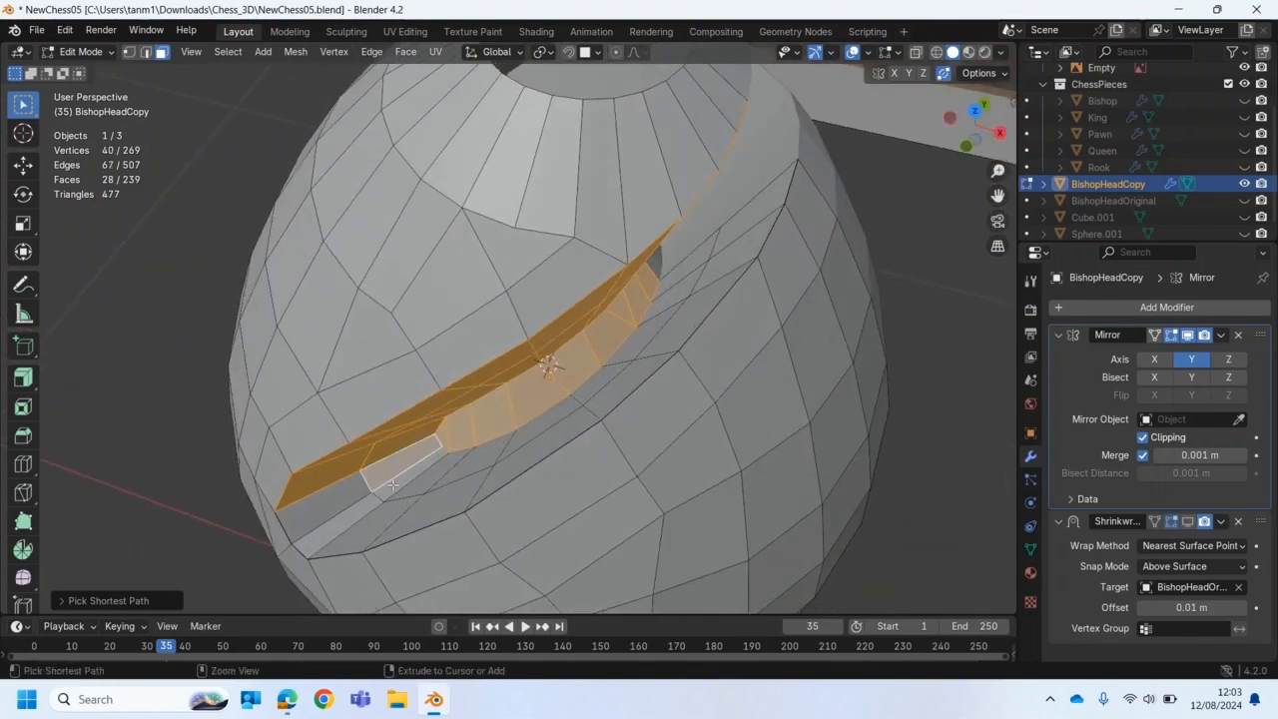
pyautogui.keyDown('ctrl'); pyautogui.click(345, 507); pyautogui.keyUp('ctrl')
pyautogui.keyDown('ctrl'); pyautogui.click(689, 269); pyautogui.keyUp('ctrl')
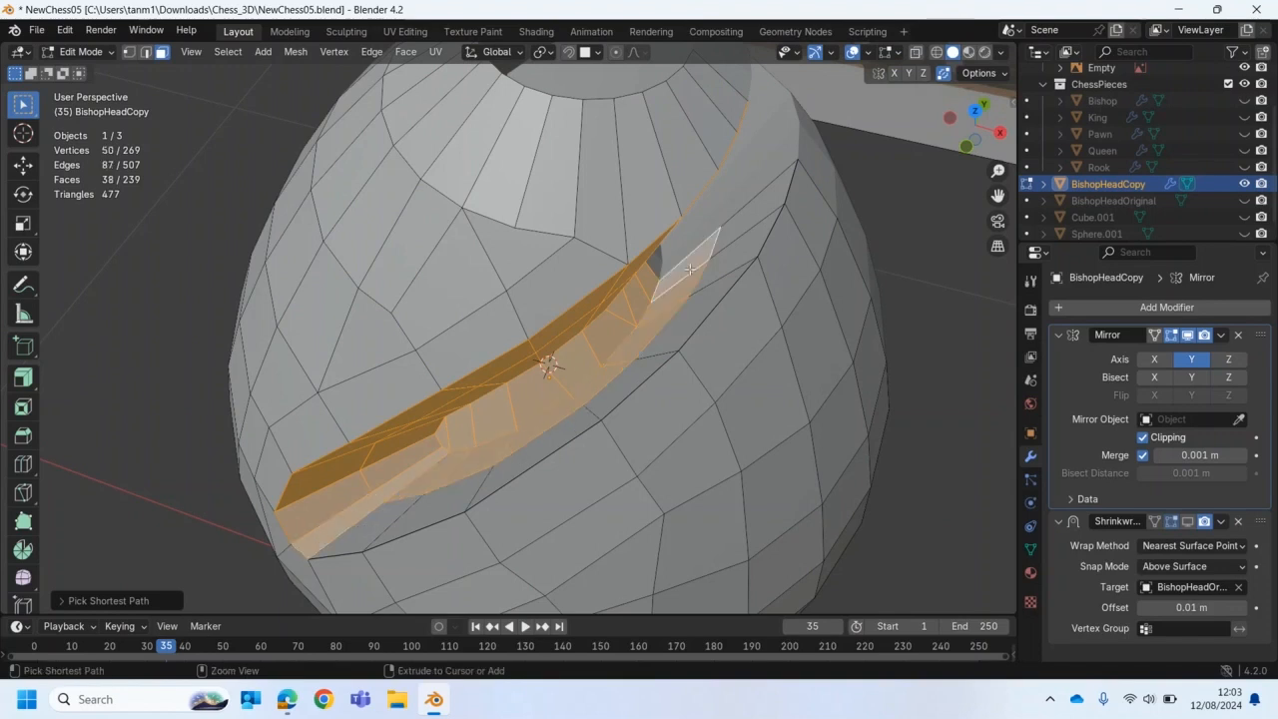
pyautogui.keyDown('ctrl'); pyautogui.click(756, 221); pyautogui.keyUp('ctrl')
pyautogui.keyDown('ctrl'); pyautogui.click(363, 538); pyautogui.keyUp('ctrl')
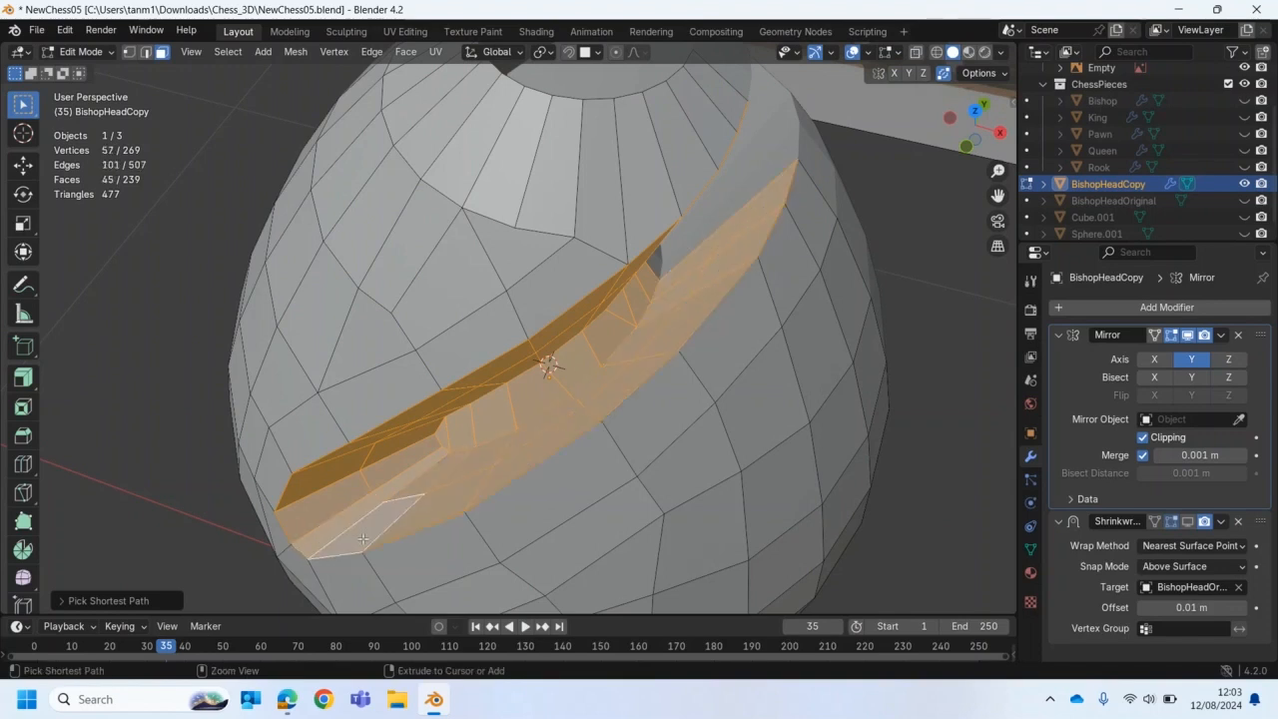
# Step: Add a new vertex group to the BishopHeadCopy mesh with the slot's inner faces selected
pyautogui.moveTo(362, 539); pyautogui.dragTo(464, 396, button='middle')
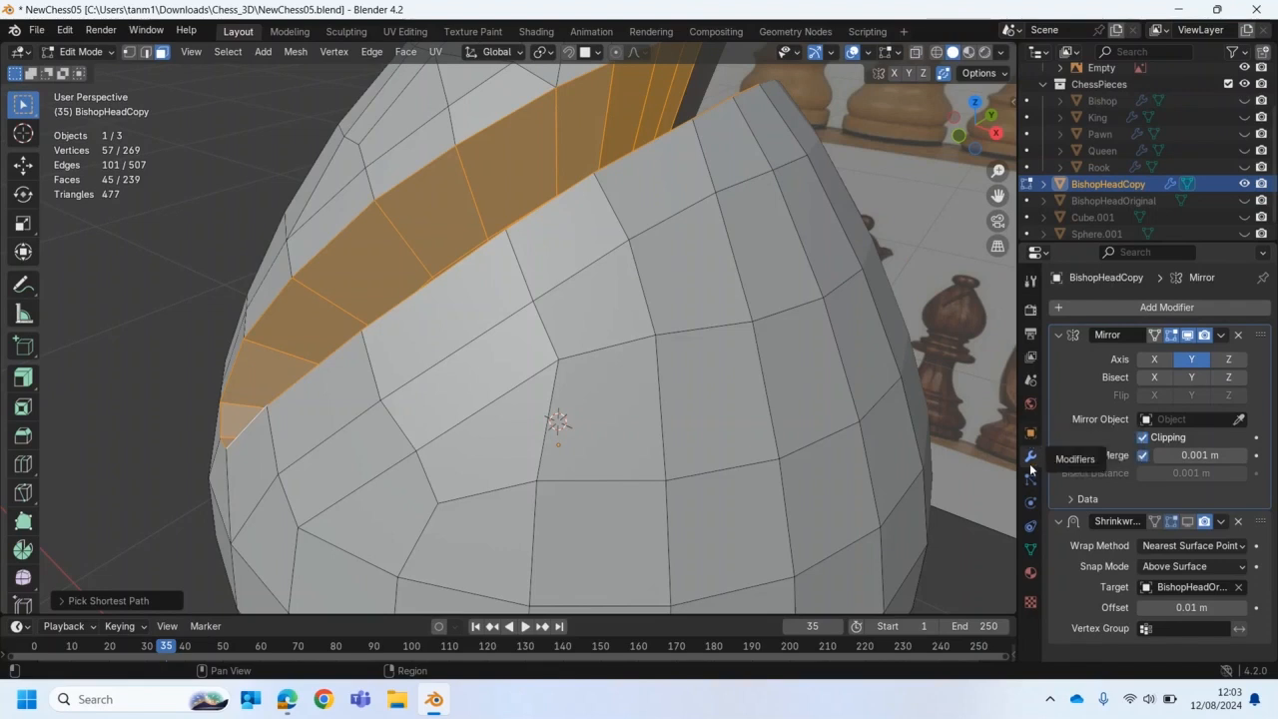
pyautogui.click(1030, 550)
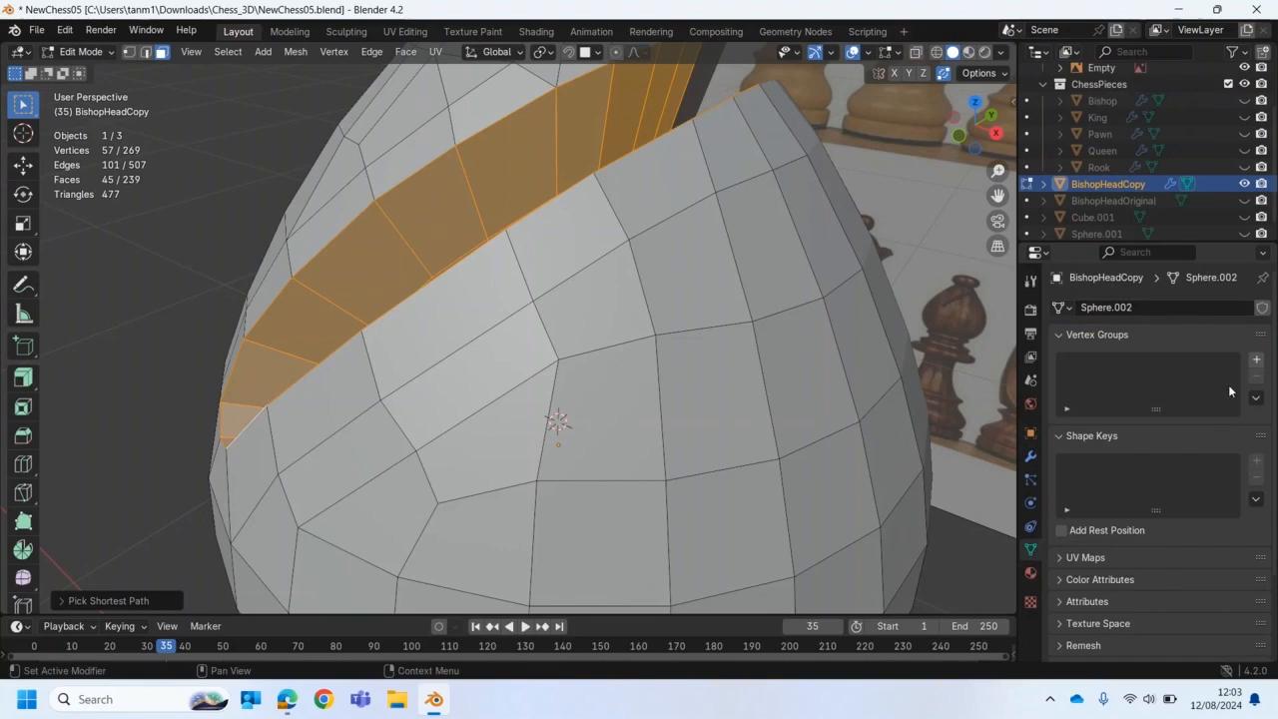
pyautogui.click(1256, 362)
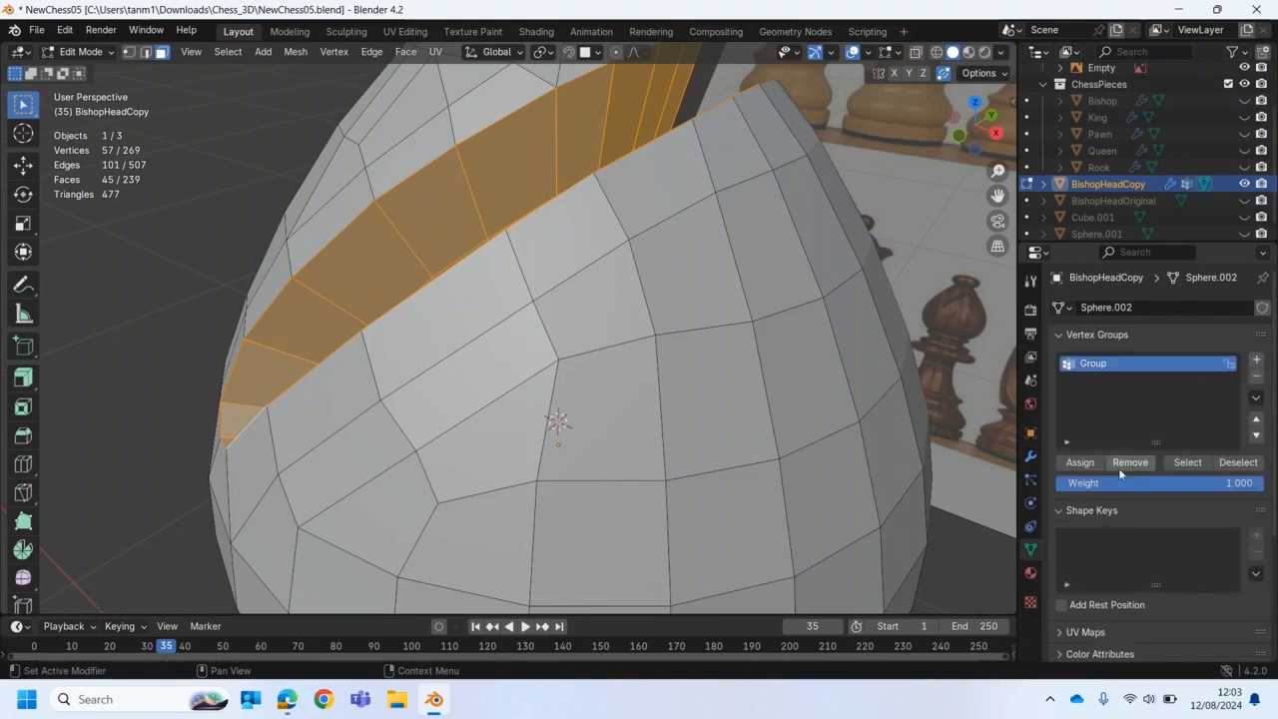
# Step: Rename the vertex group as BishopGeo, return to Object Mode and assign the group to the Shrinkwrap modifier
pyautogui.doubleClick(1102, 369)
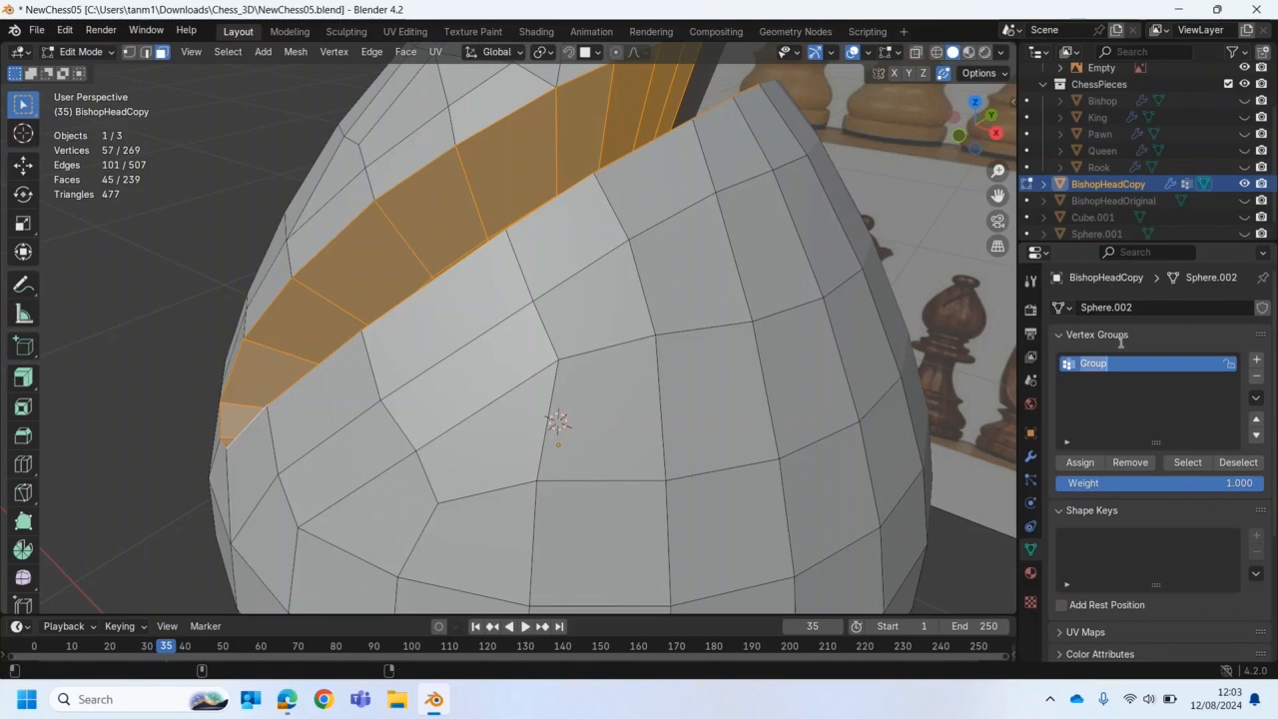
pyautogui.write('BishopGeo')
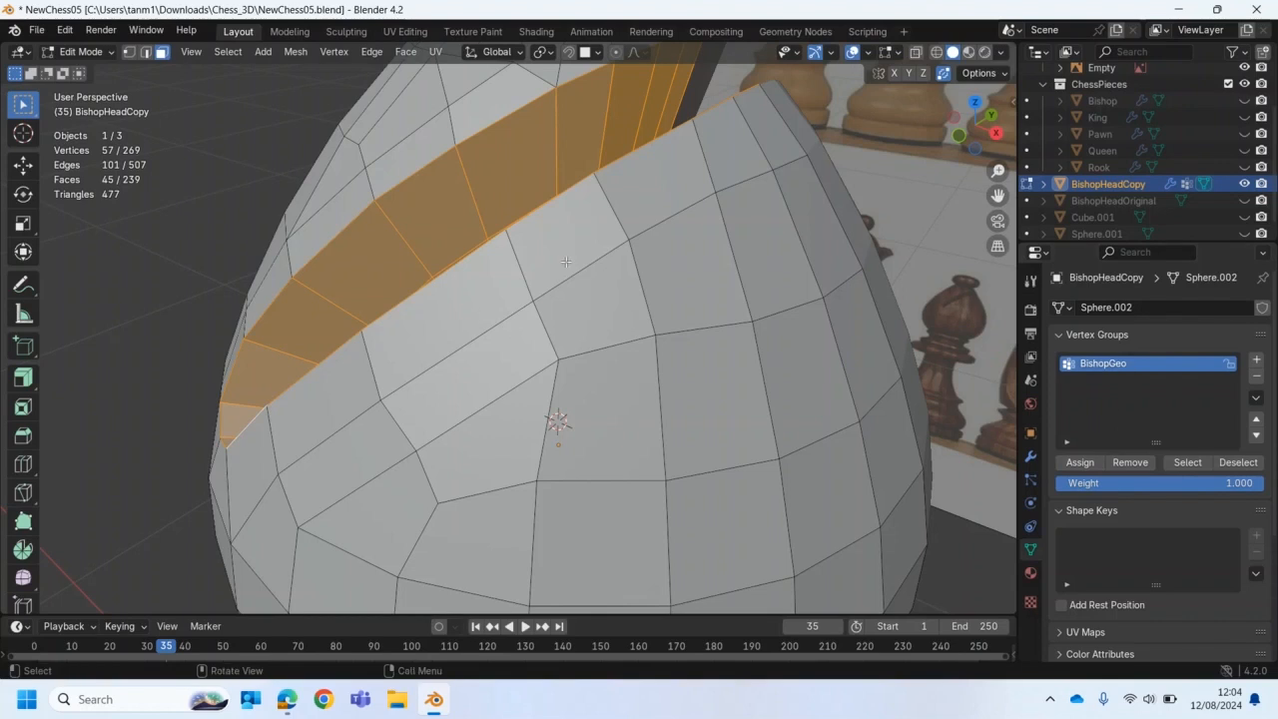
pyautogui.scroll(-3, 543, 275)
pyautogui.moveTo(449, 244); pyautogui.dragTo(605, 249, button='middle')
pyautogui.click(1031, 456)
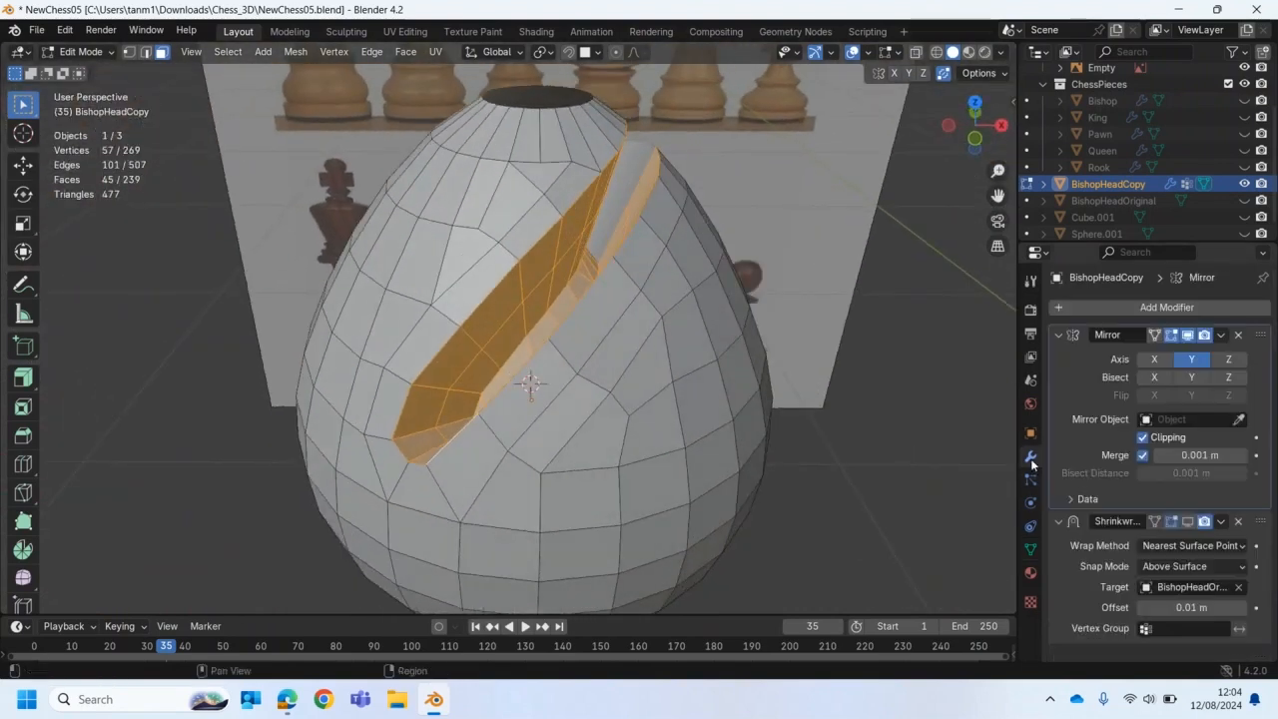
pyautogui.click(75, 51)
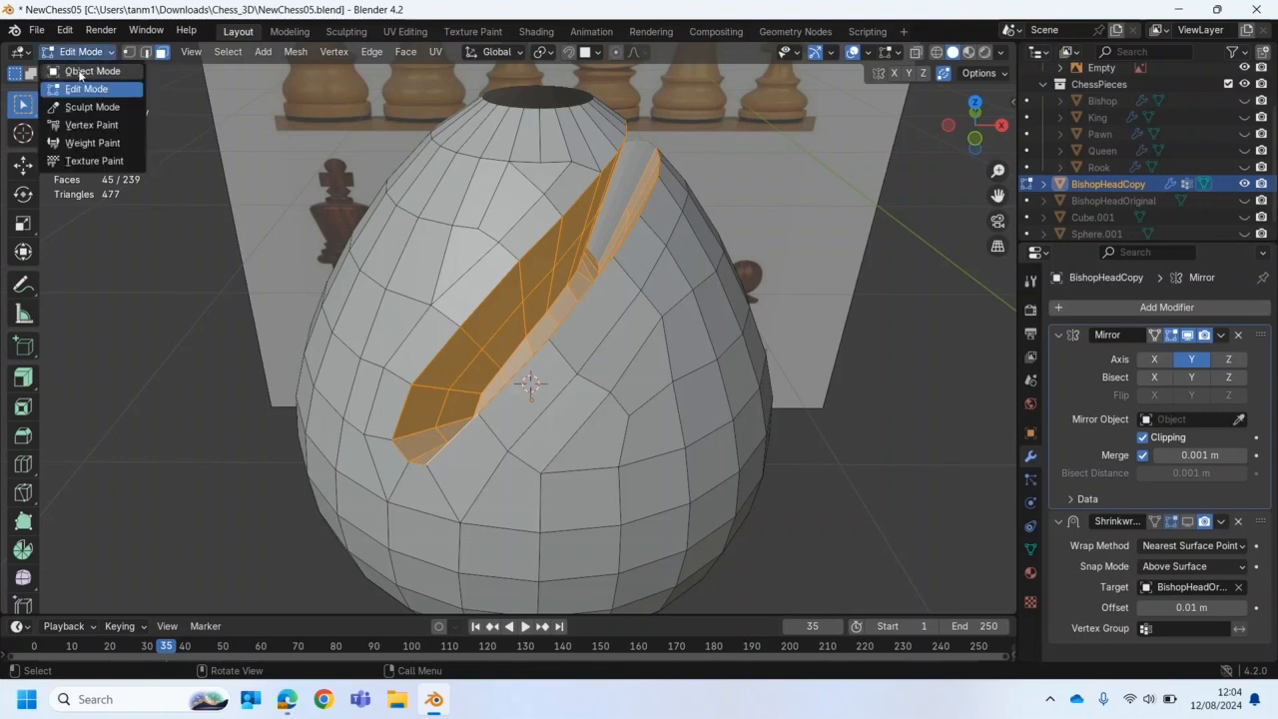
pyautogui.click(80, 64)
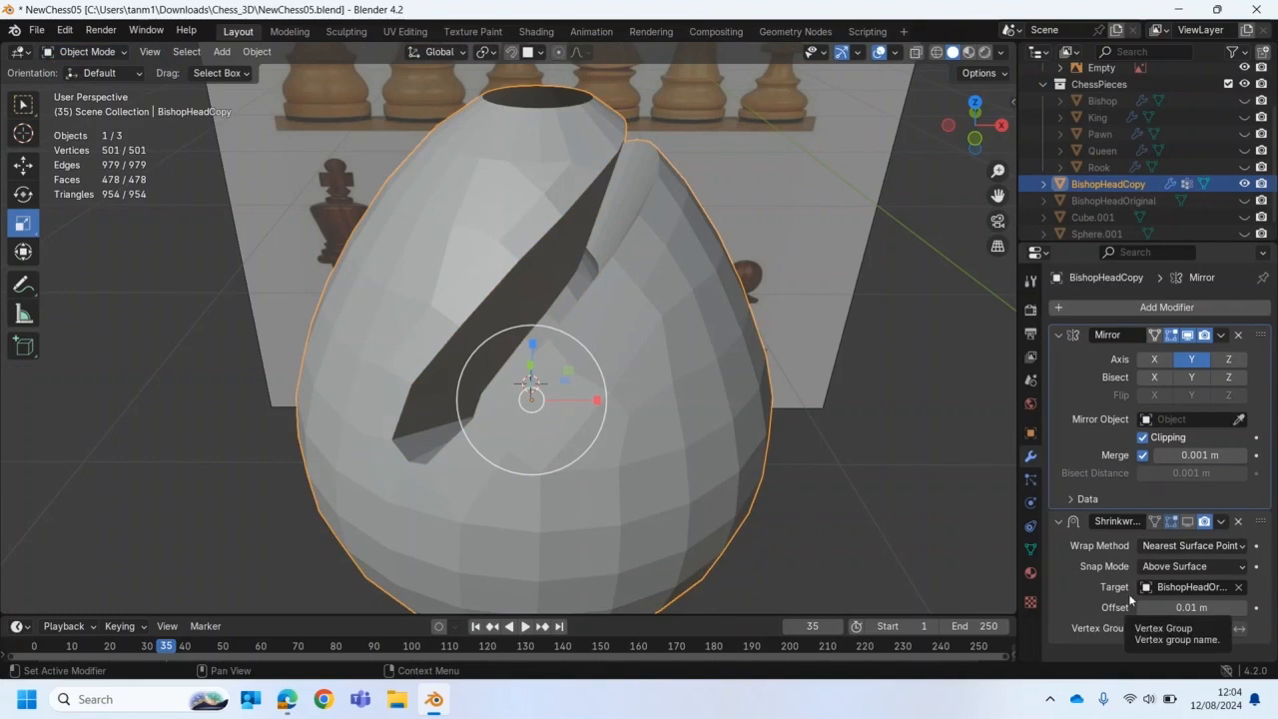
pyautogui.click(1146, 629)
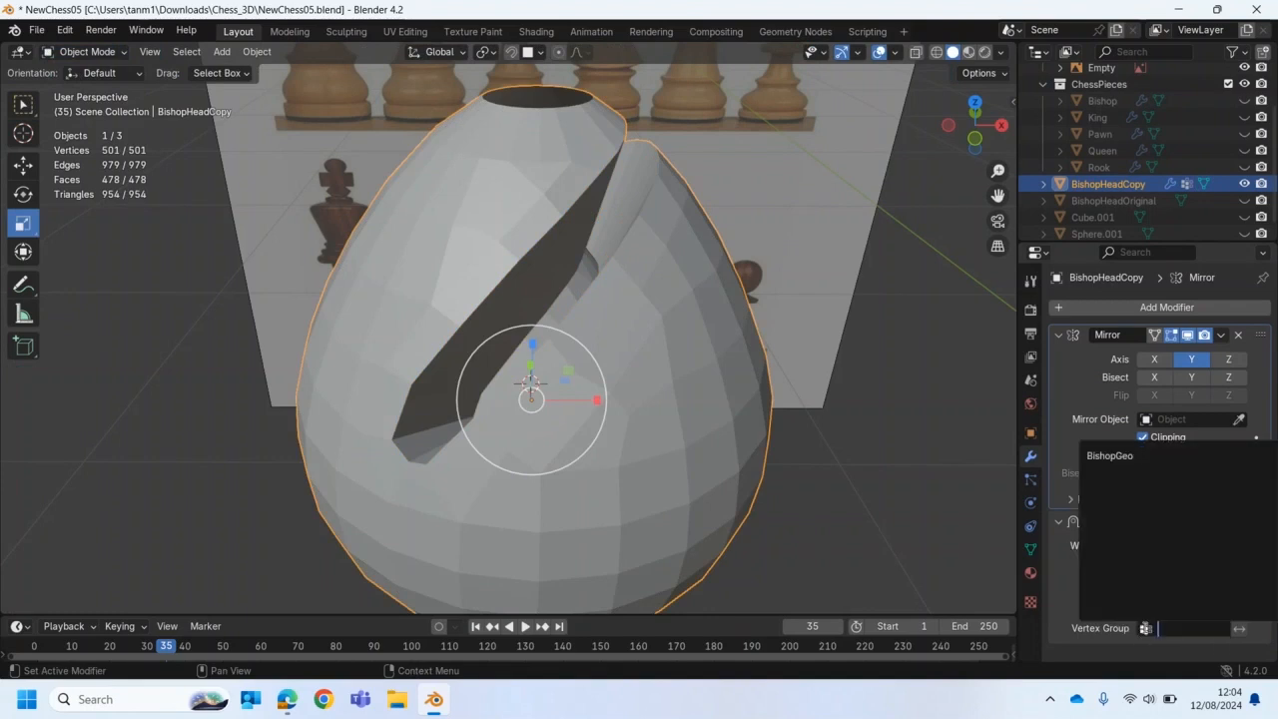
pyautogui.click(1112, 457)
# Step: Turn on the Shrinkwrap modifier's viewport display and compare BishopHeadCopy with BishopHeadOriginal by switching each one's visibility
pyautogui.click(1187, 521)
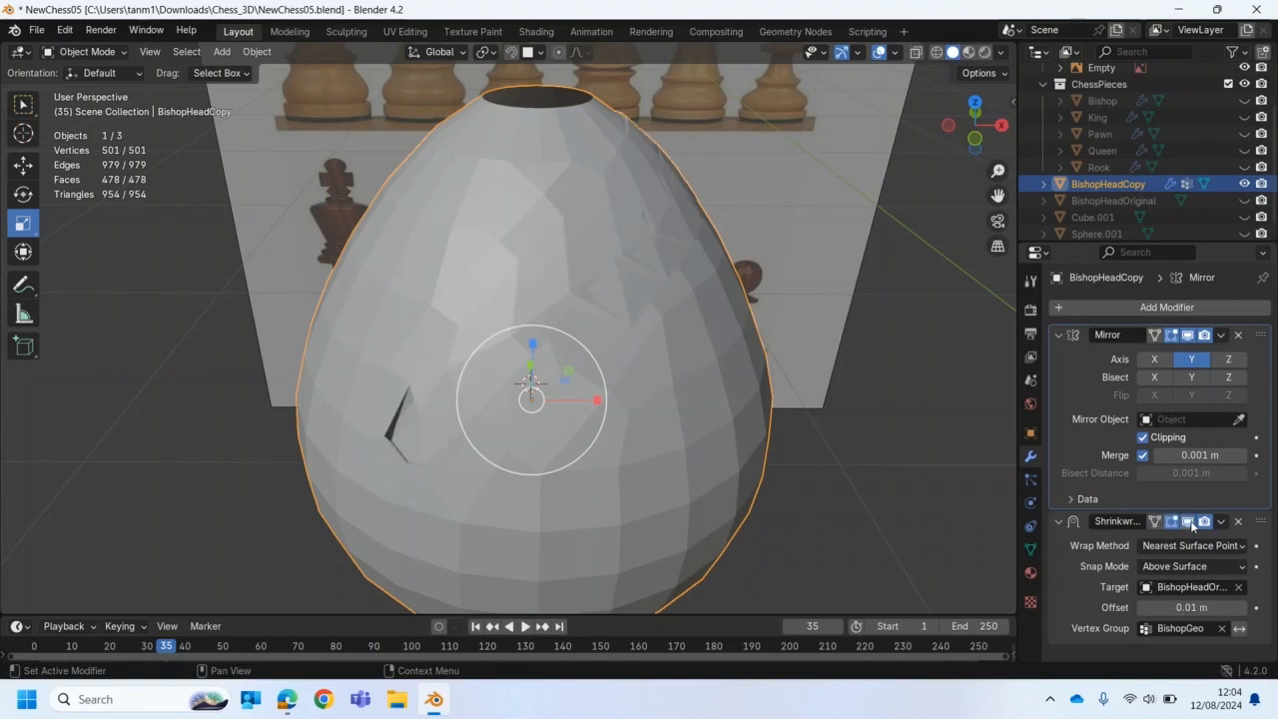
pyautogui.scroll(-2, 759, 504)
pyautogui.moveTo(708, 473); pyautogui.dragTo(699, 429, button='middle')
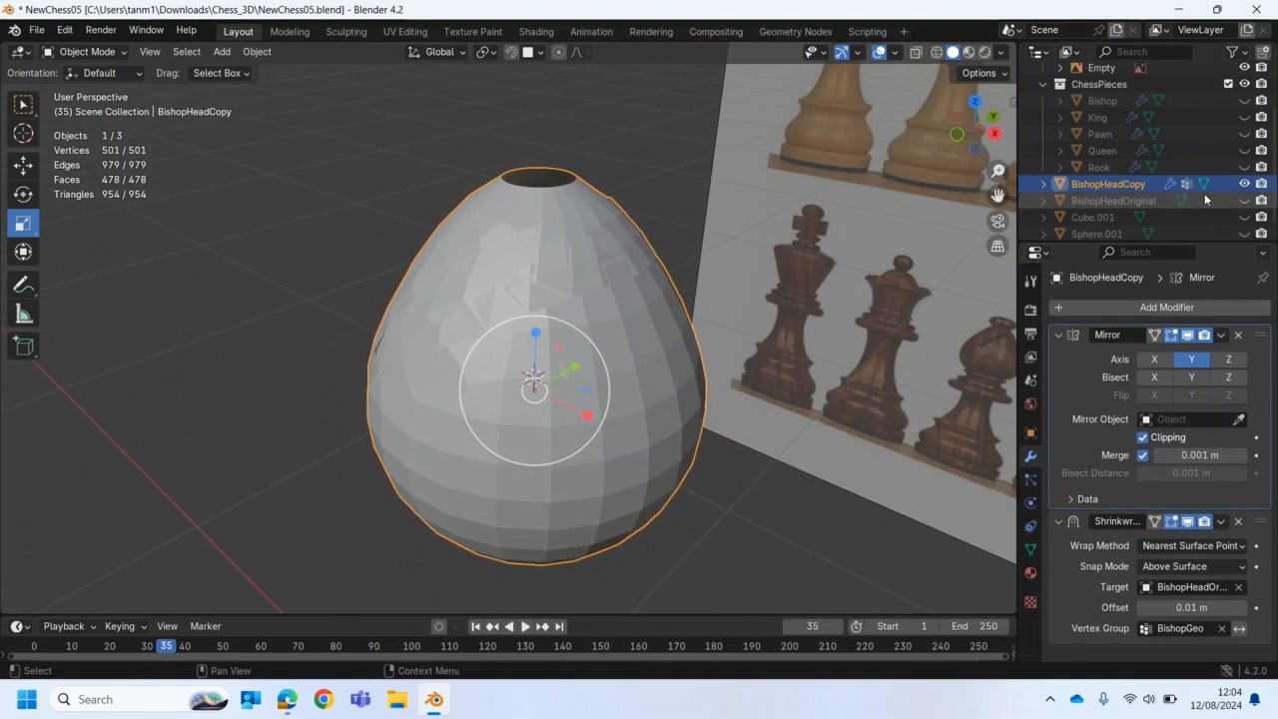
pyautogui.click(1243, 183)
pyautogui.click(1242, 184)
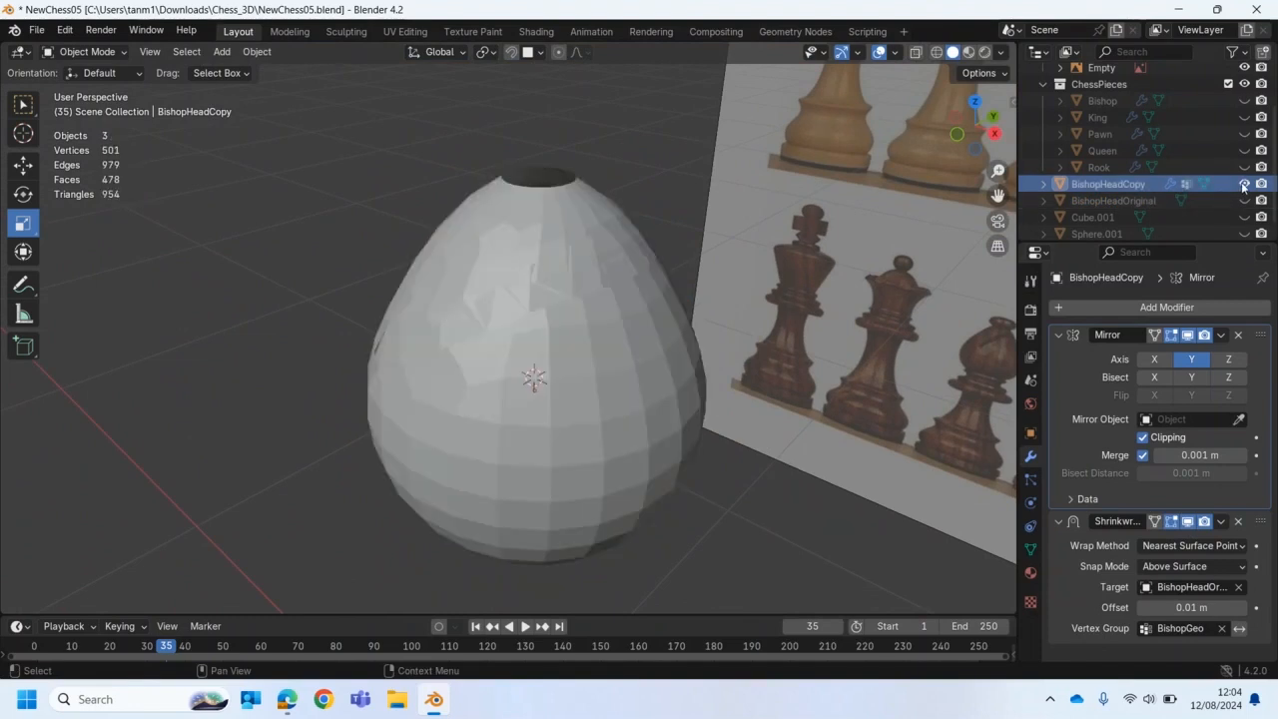
pyautogui.click(1242, 200)
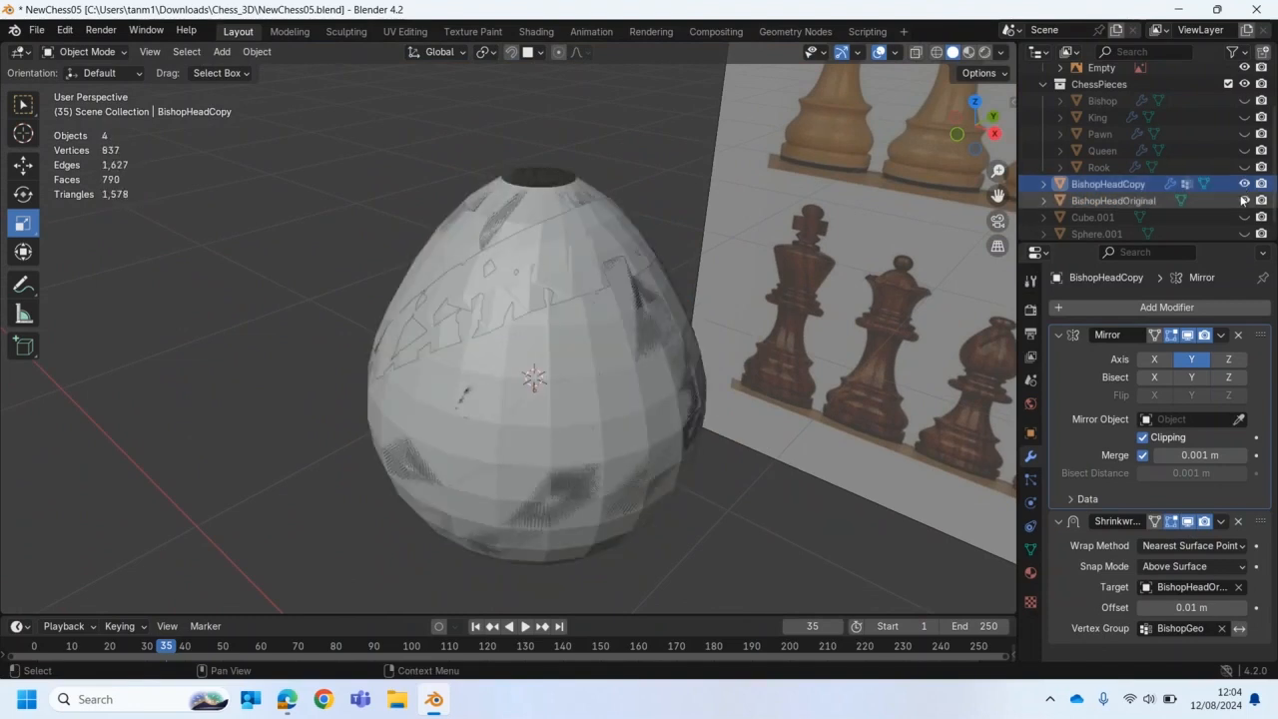
pyautogui.click(1242, 201)
pyautogui.click(1242, 201)
pyautogui.click(1243, 184)
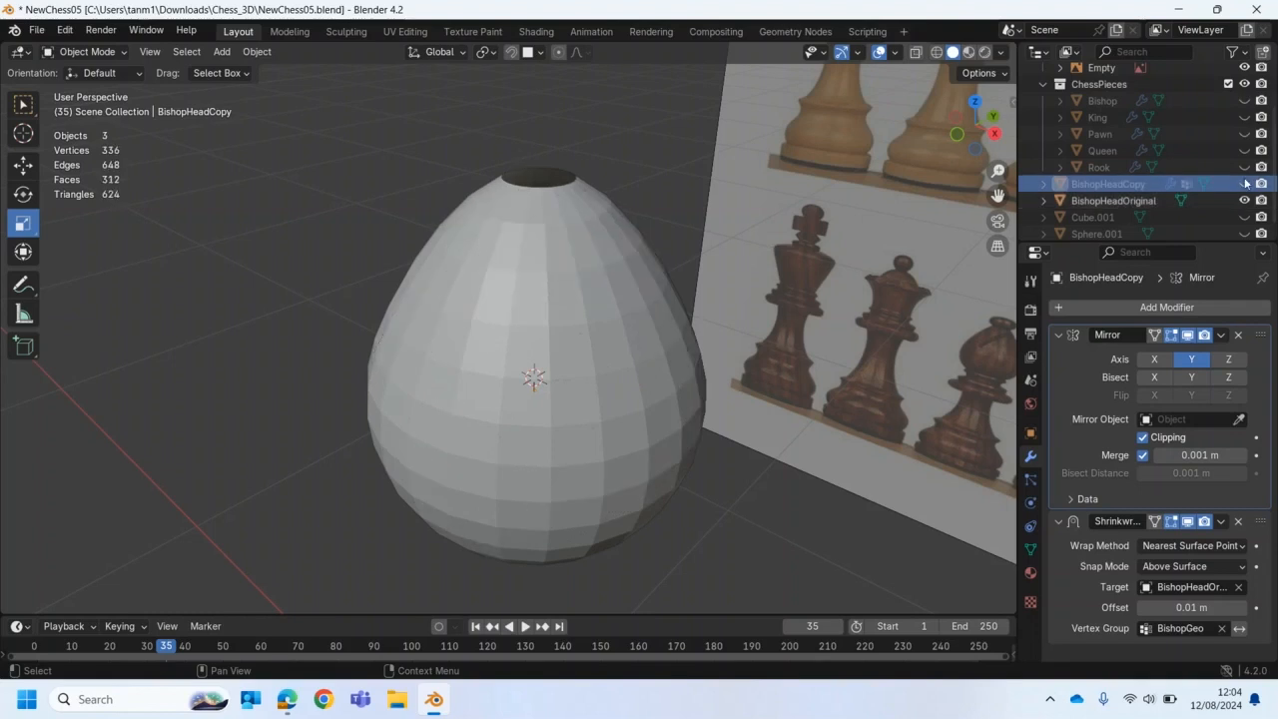
pyautogui.click(1242, 200)
pyautogui.click(1242, 184)
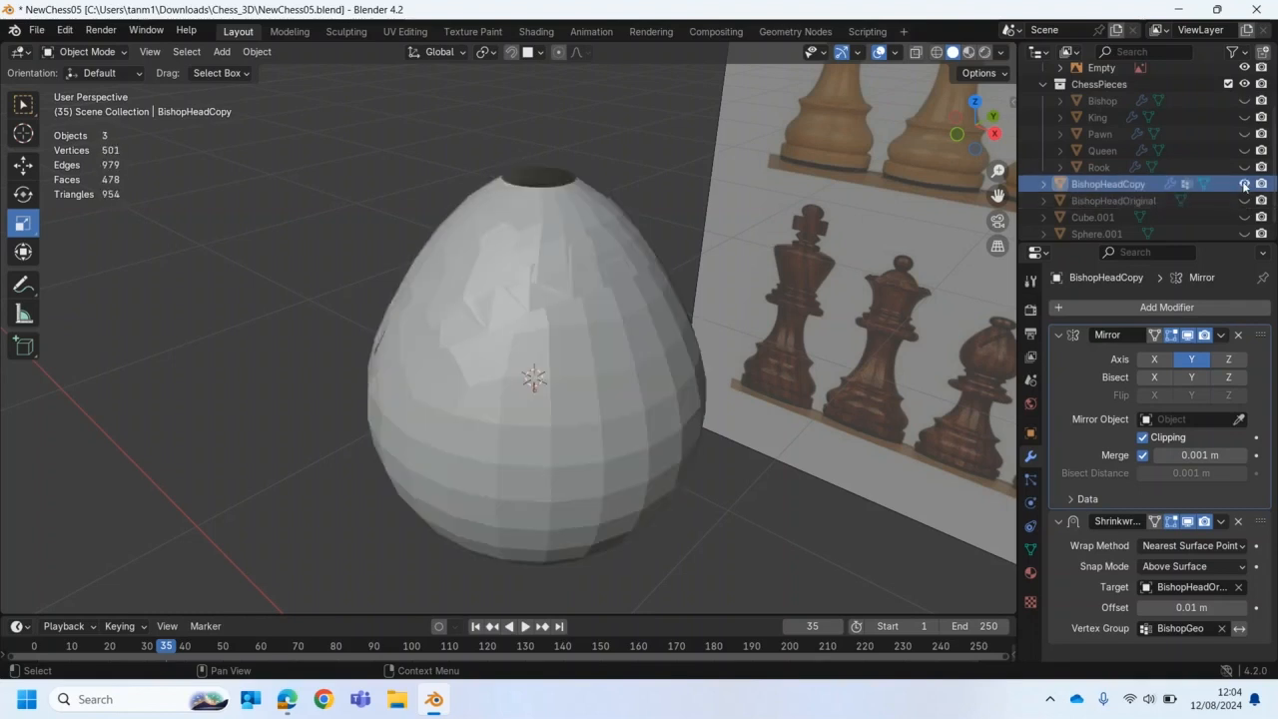
# Step: Open BishopHeadCopy in Edit Mode and examine the shrinkwrapped faces around the slot
pyautogui.moveTo(707, 291); pyautogui.dragTo(542, 369, button='middle')
pyautogui.click(87, 52)
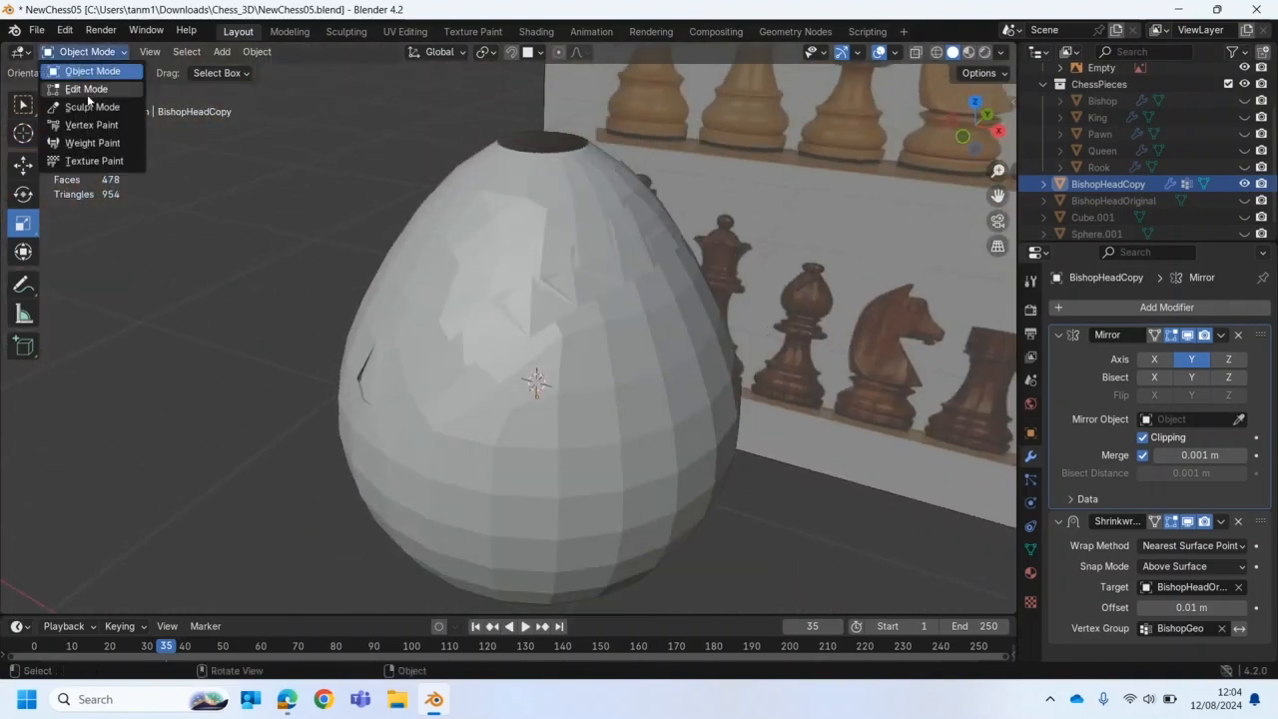
pyautogui.click(87, 93)
pyautogui.moveTo(87, 95); pyautogui.dragTo(404, 272, button='middle')
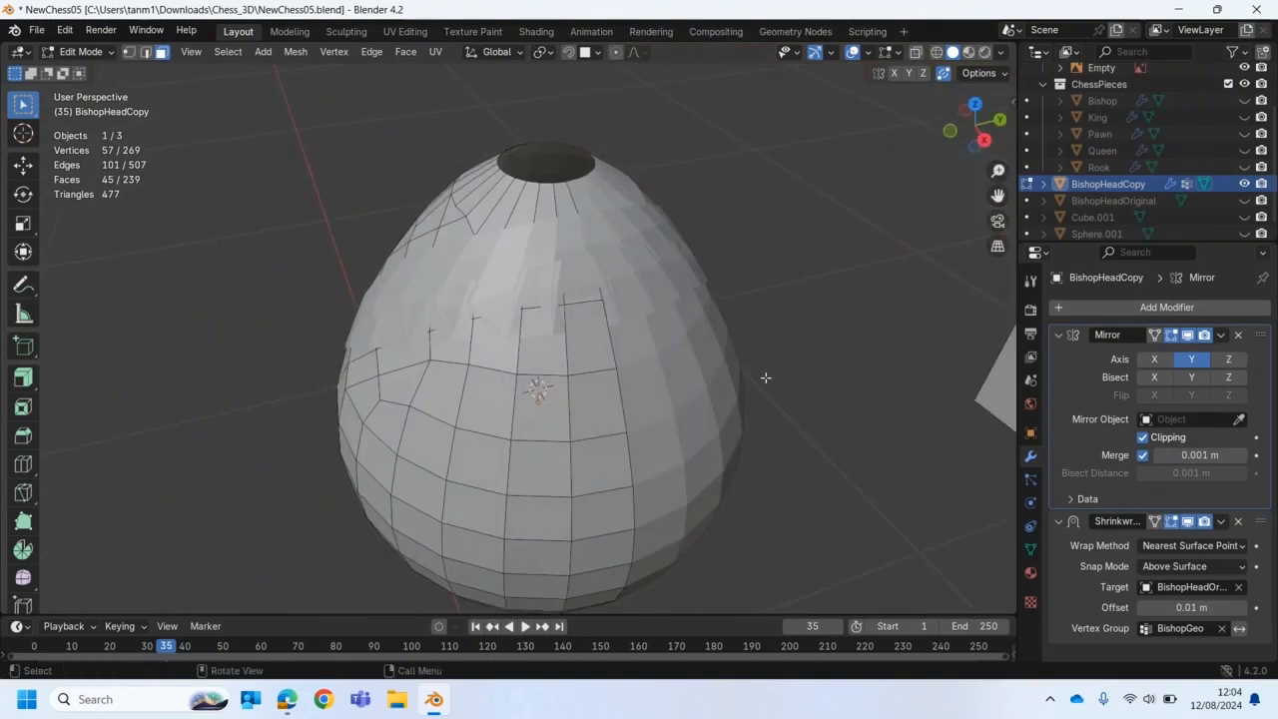
# Step: Undo the mode and visibility changes back to before the Shrinkwrap was displayed in the viewport
pyautogui.hotkey('ctrl', 'z')
pyautogui.hotkey('ctrl', 'z')
pyautogui.hotkey('ctrl', 'z')
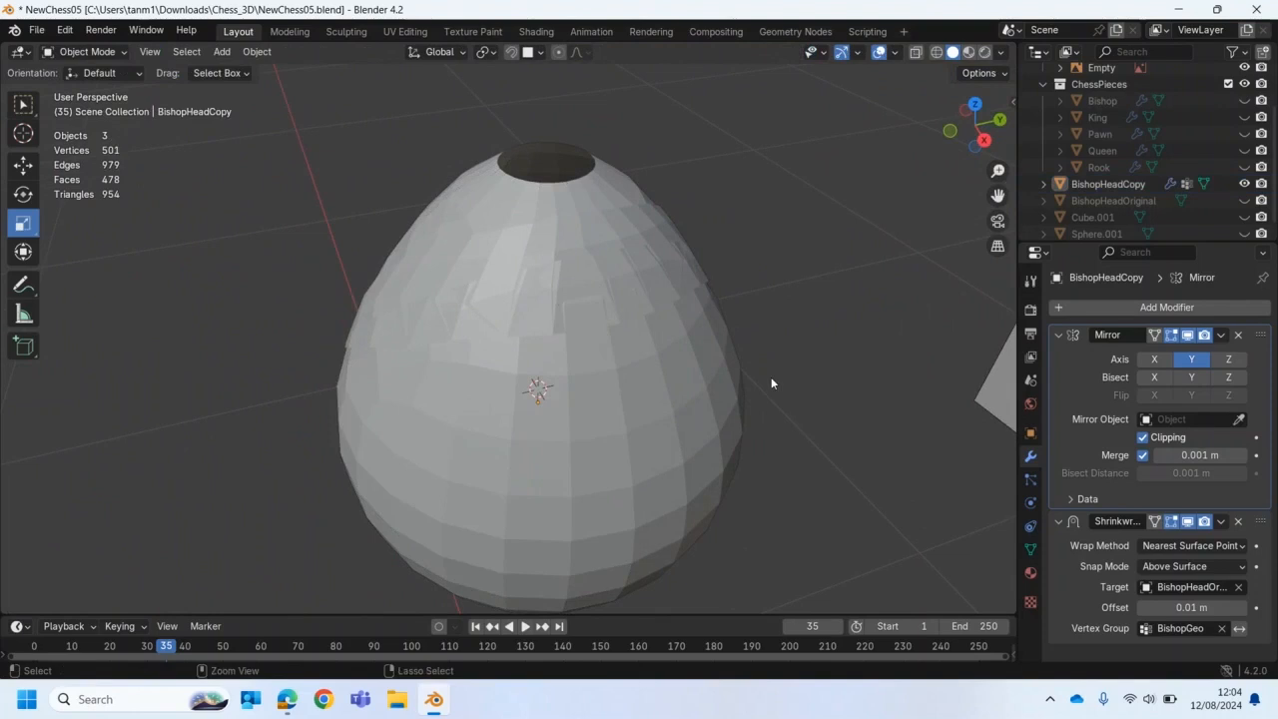
pyautogui.hotkey('ctrl', 'z')
pyautogui.hotkey('ctrl', 'z')
pyautogui.hotkey('ctrl', 'z')
pyautogui.hotkey('ctrl', 'z')
pyautogui.hotkey('ctrl', 'z')
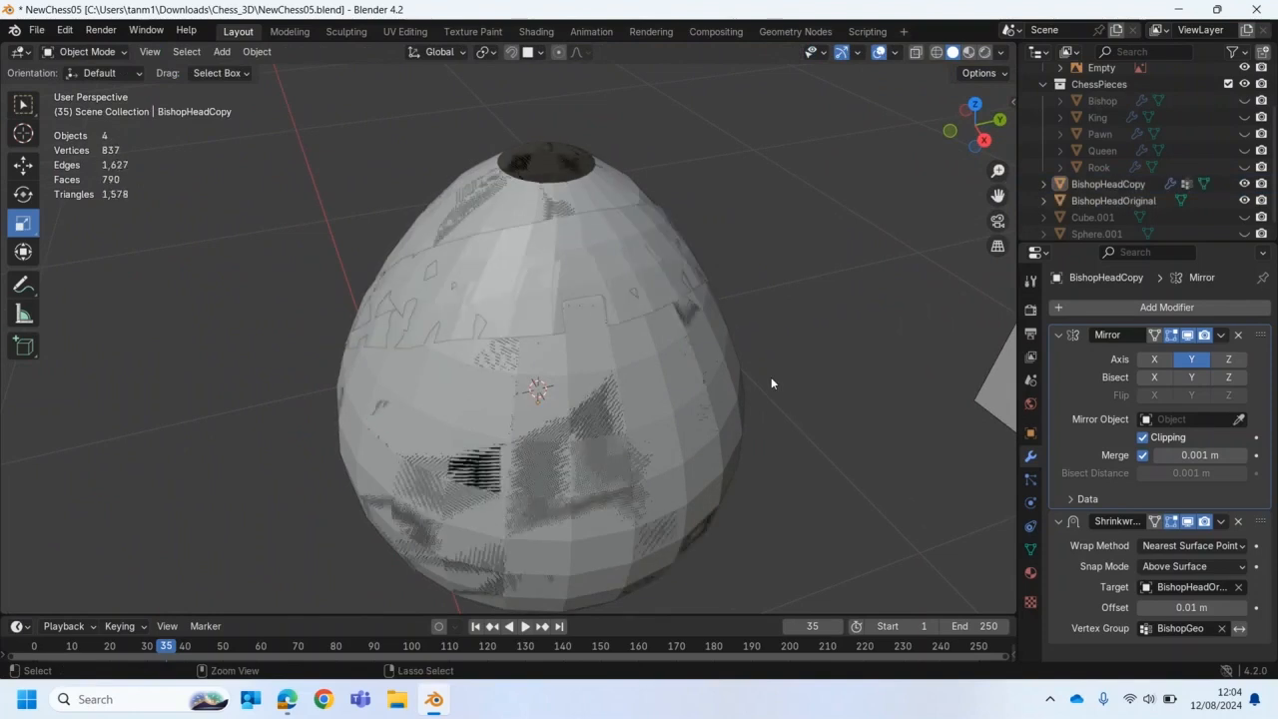
pyautogui.hotkey('ctrl', 'z')
pyautogui.moveTo(771, 383); pyautogui.dragTo(903, 366, button='middle')
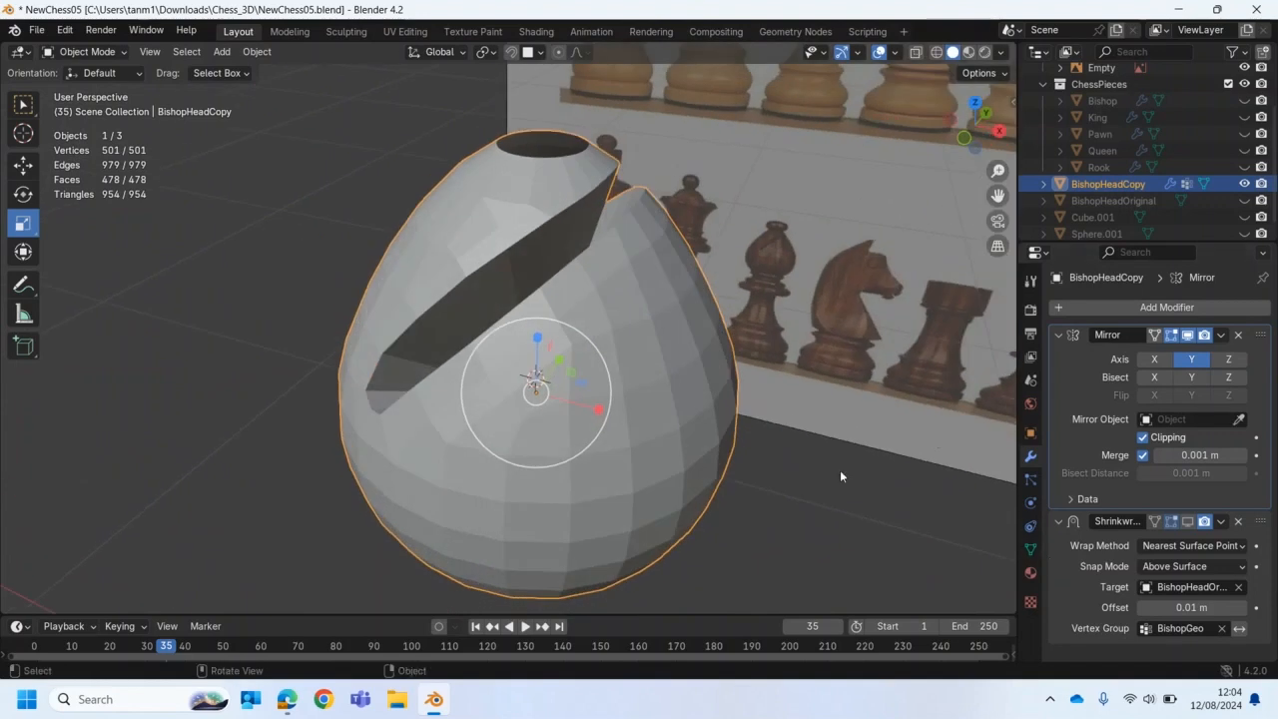
pyautogui.scroll(1, 667, 360)
pyautogui.moveTo(667, 360); pyautogui.dragTo(646, 370, button='middle')
pyautogui.click(1030, 548)
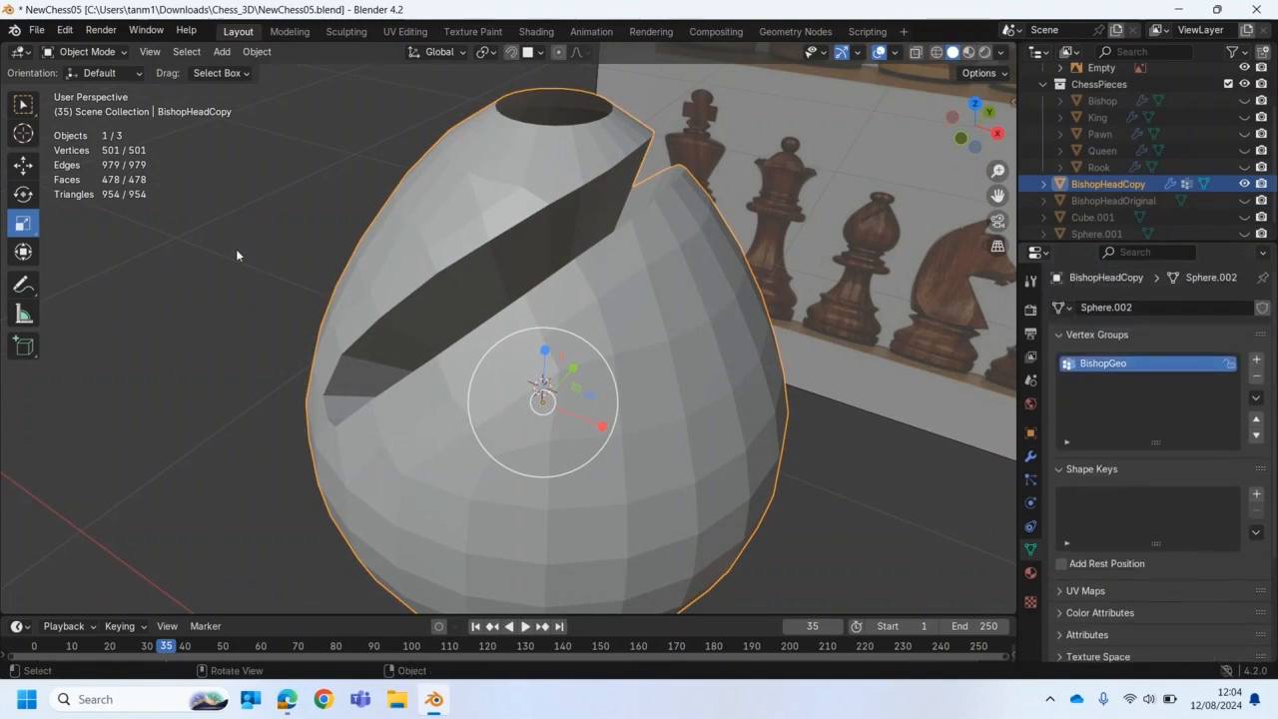
pyautogui.click(336, 283)
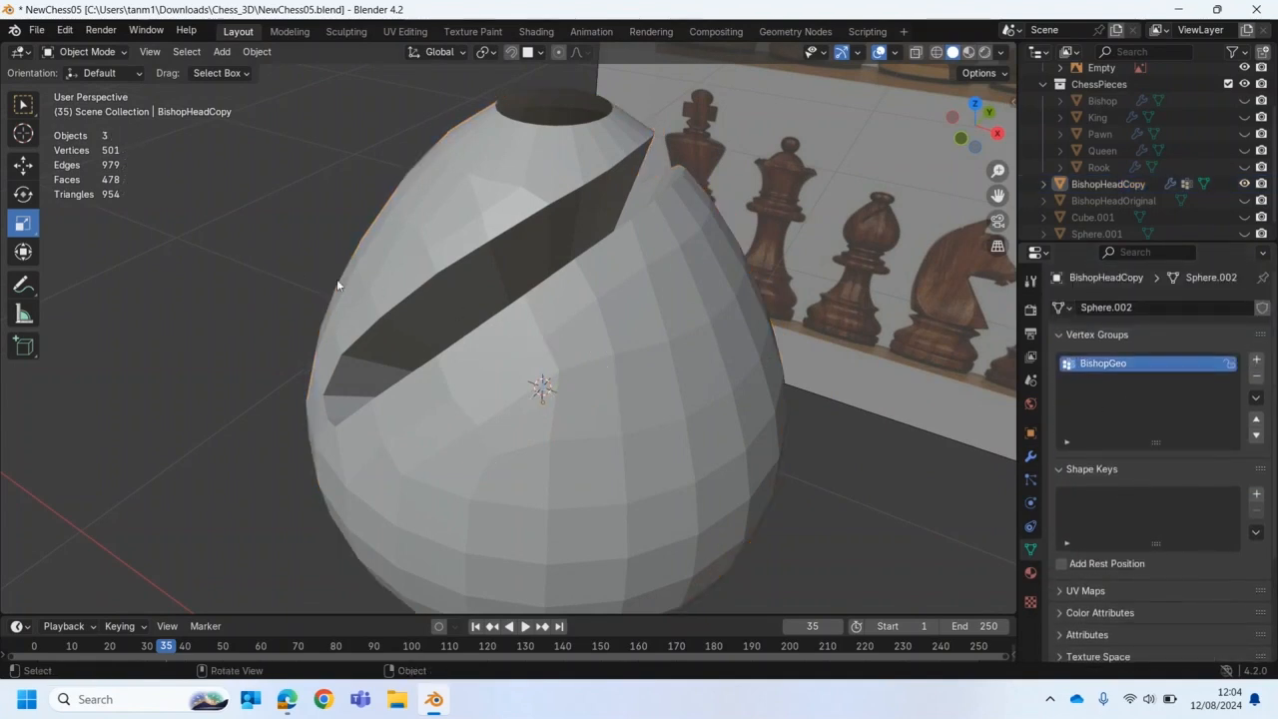
pyautogui.click(464, 272)
pyautogui.moveTo(412, 271); pyautogui.dragTo(939, 362, button='middle')
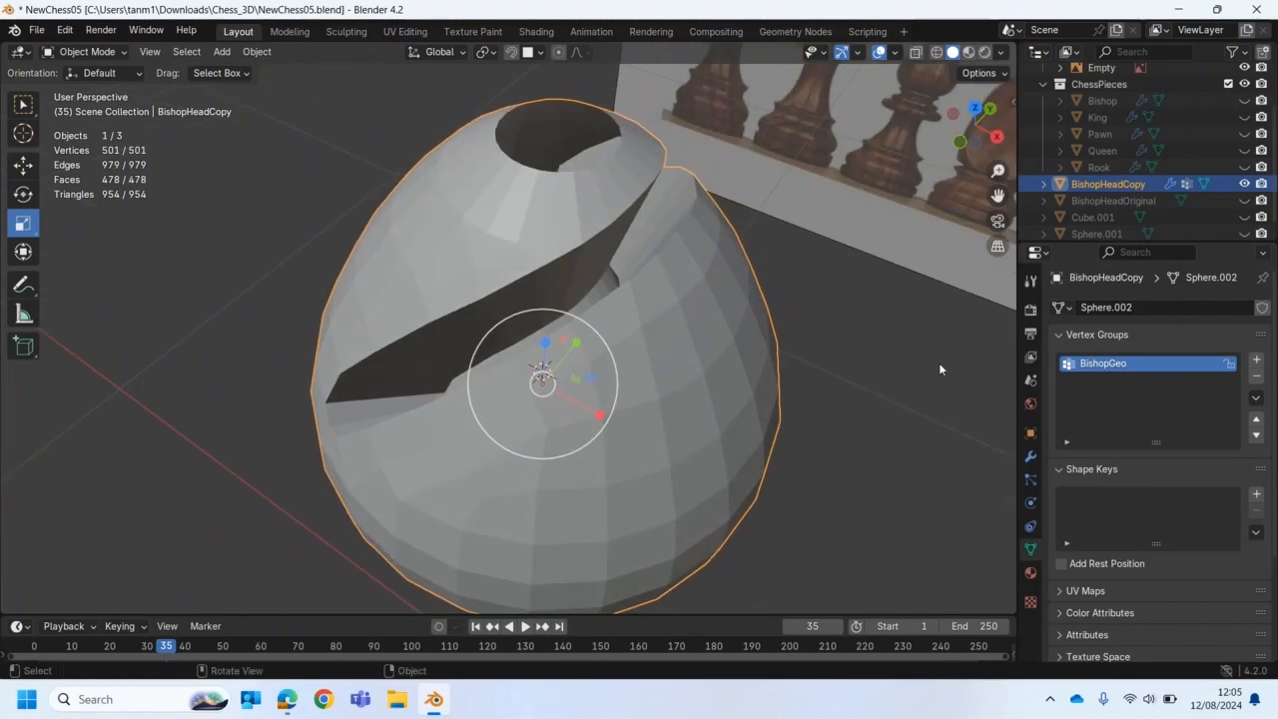
# Step: Preview the Shrinkwrap briefly in the viewport, hide its effect again and apply the Mirror modifier on BishopHeadCopy
pyautogui.click(1030, 455)
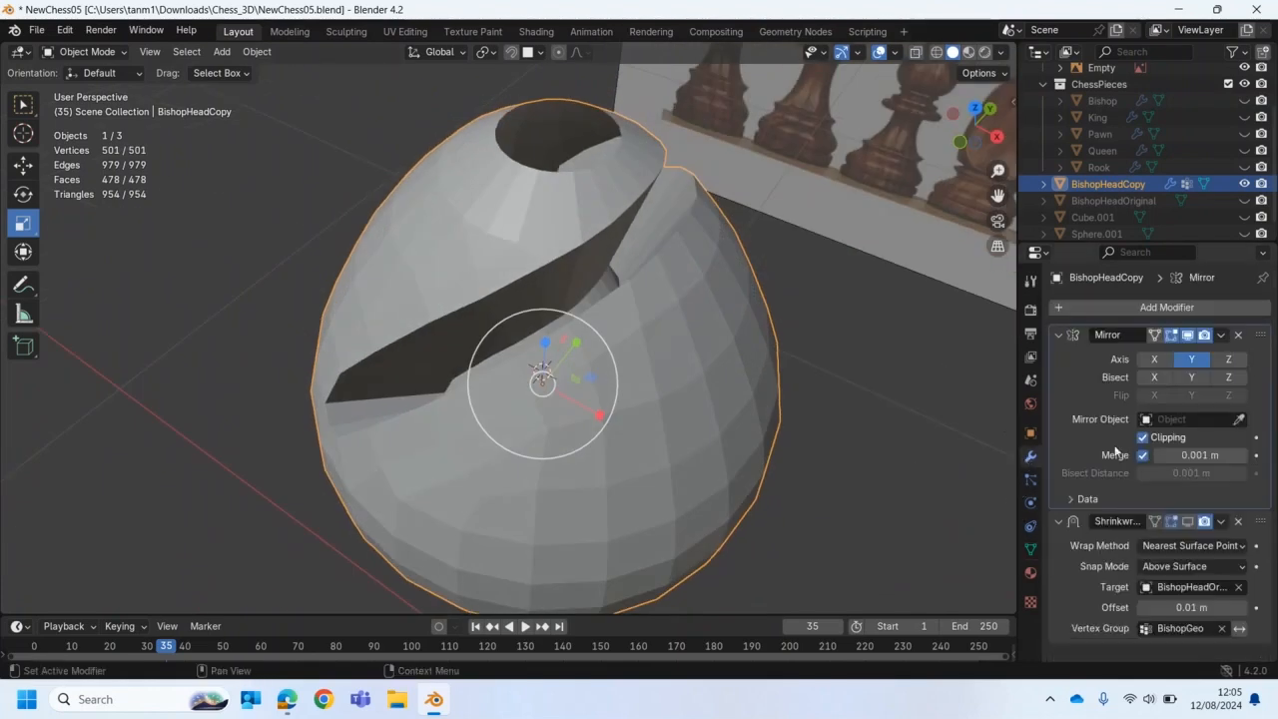
pyautogui.click(1188, 522)
pyautogui.click(1188, 522)
pyautogui.moveTo(862, 413); pyautogui.dragTo(1080, 397, button='middle')
pyautogui.click(1219, 335)
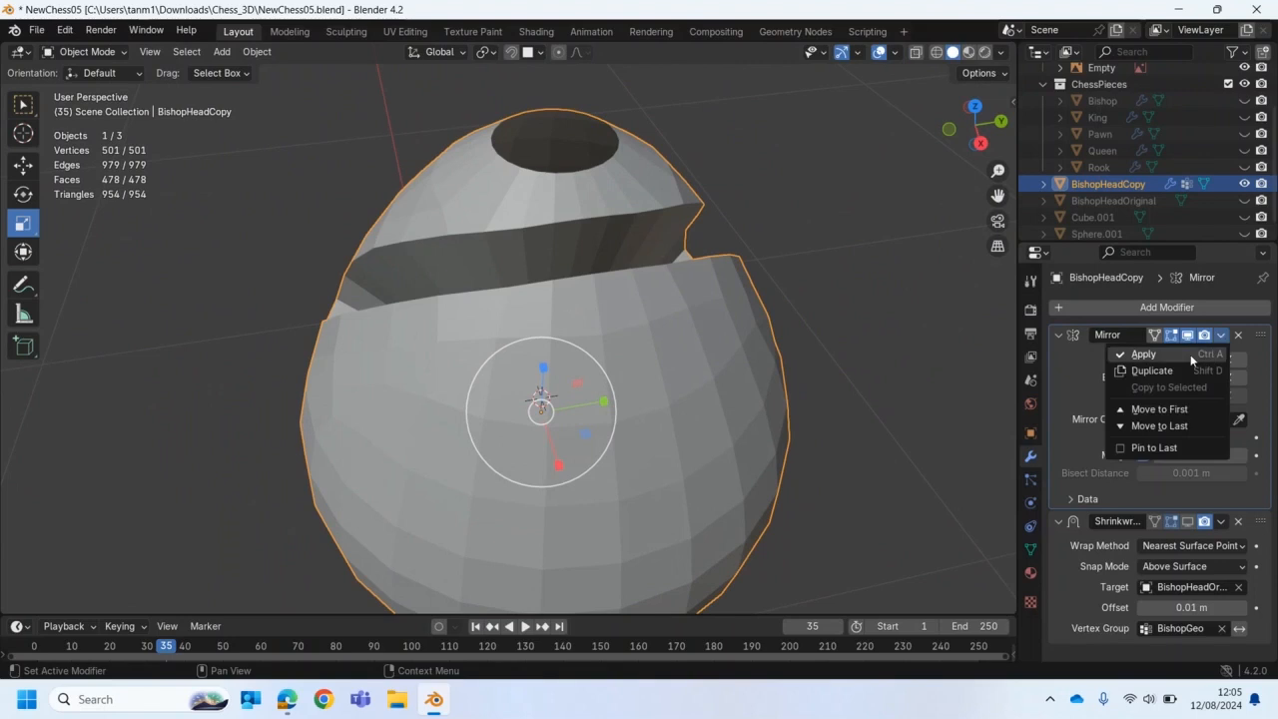
pyautogui.click(1192, 354)
# Step: Preview the remaining Shrinkwrap modifier's effect on the whole head, switch its viewport display off again and inspect the slot
pyautogui.moveTo(905, 401); pyautogui.dragTo(976, 411, button='middle')
pyautogui.click(1186, 336)
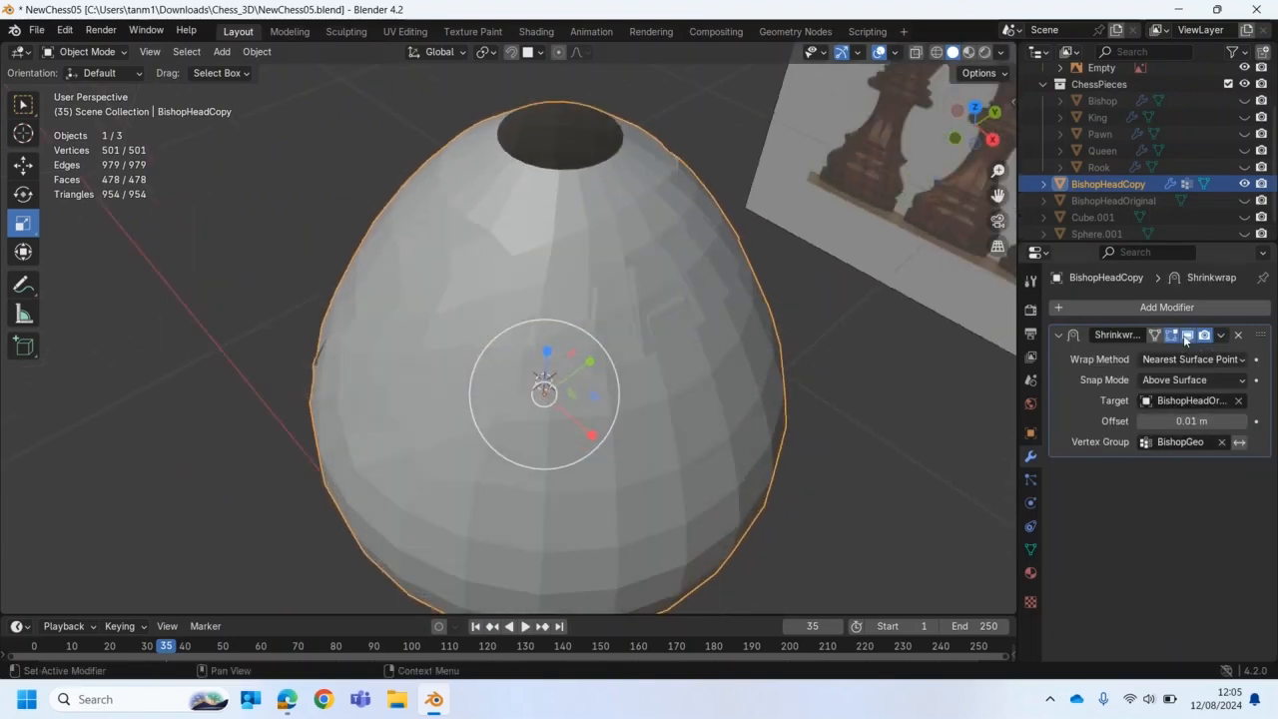
pyautogui.click(1185, 337)
pyautogui.moveTo(717, 398); pyautogui.dragTo(579, 414, button='middle')
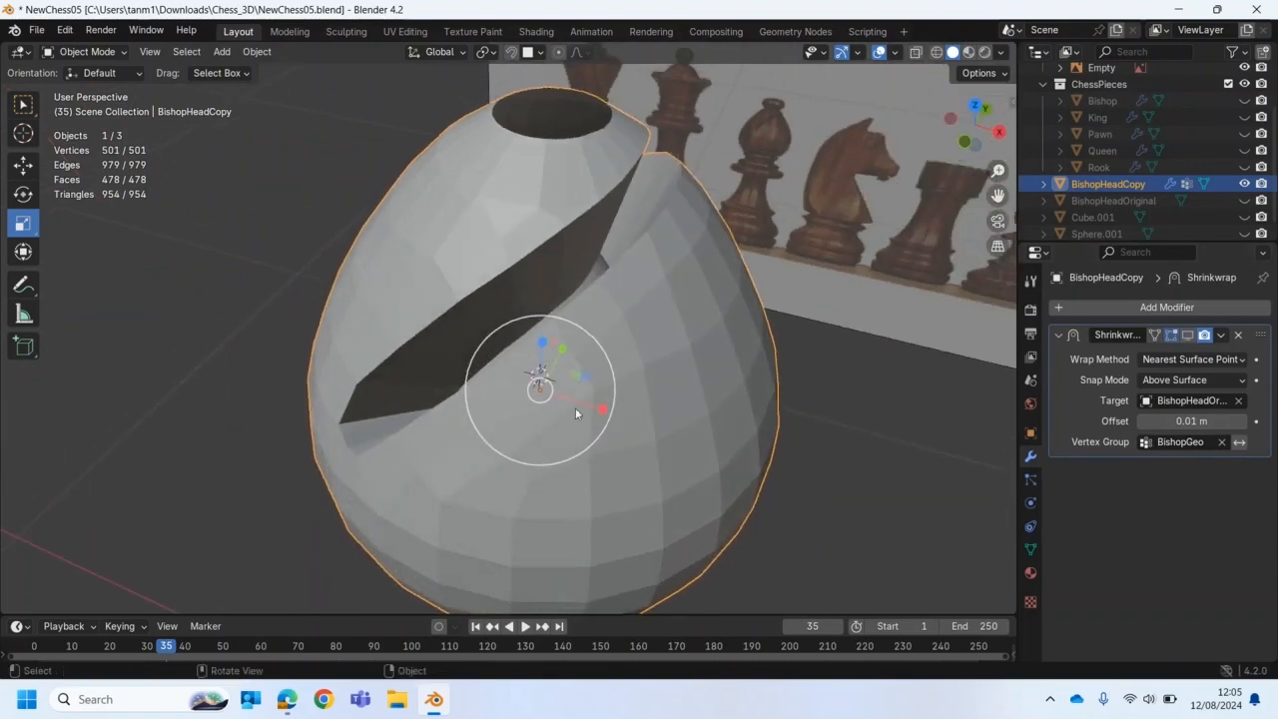
pyautogui.moveTo(435, 457); pyautogui.dragTo(415, 419, button='middle')
# Step: Check which faces BishopGeo contains by deselecting and reselecting the group in Edit Mode, and return to Object Mode
pyautogui.click(26, 105)
pyautogui.moveTo(183, 299); pyautogui.dragTo(513, 324, button='middle')
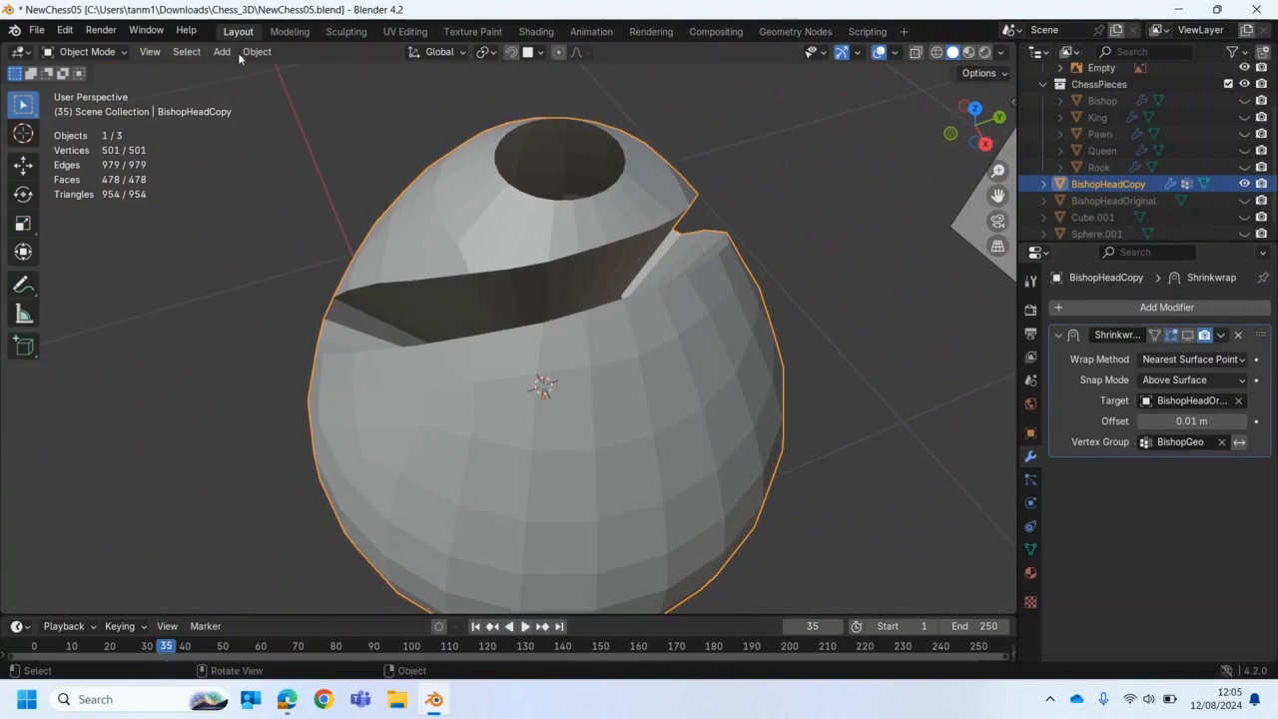
pyautogui.click(186, 51)
pyautogui.click(85, 51)
pyautogui.click(69, 90)
pyautogui.moveTo(524, 279); pyautogui.dragTo(529, 344, button='middle')
pyautogui.click(1030, 549)
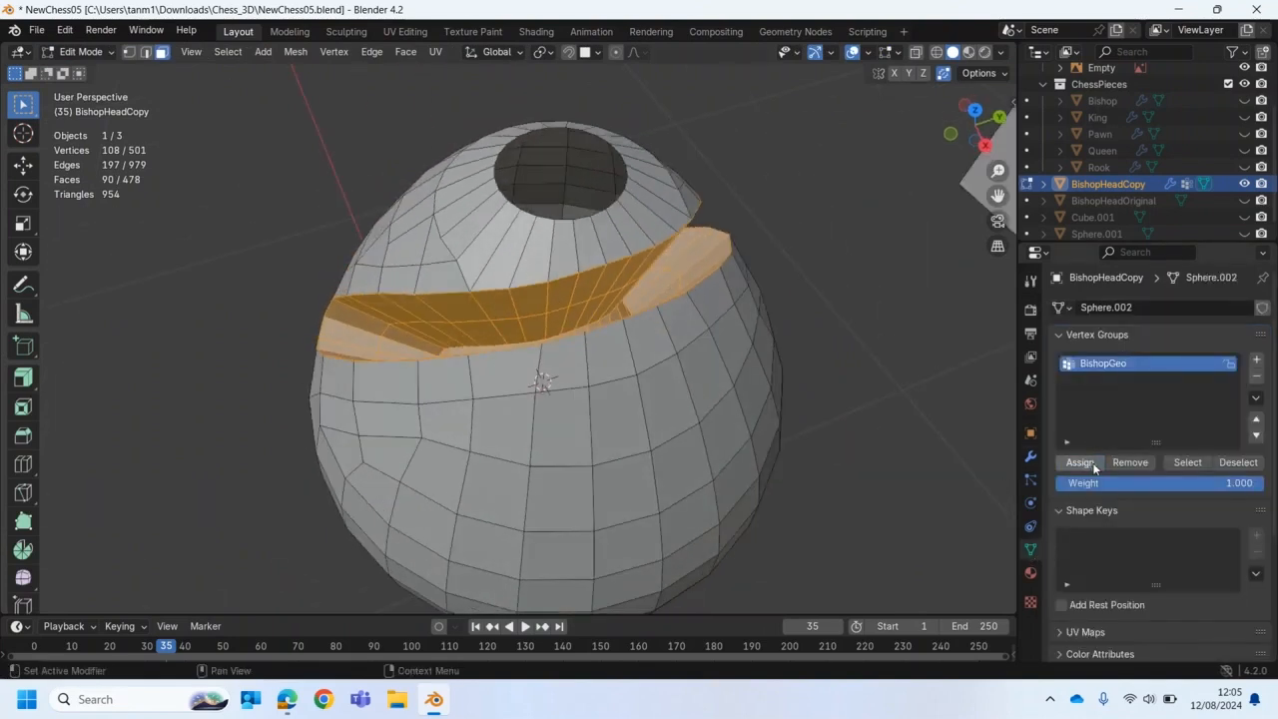
pyautogui.click(1238, 462)
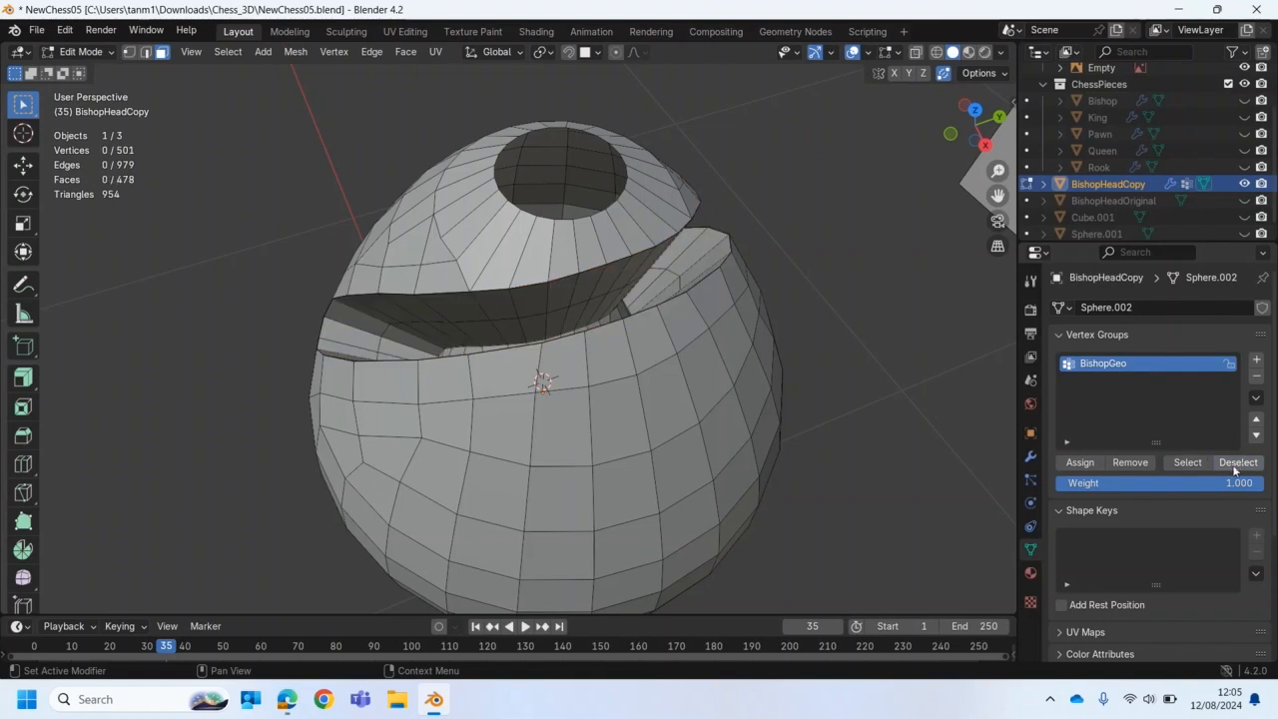
pyautogui.click(1190, 465)
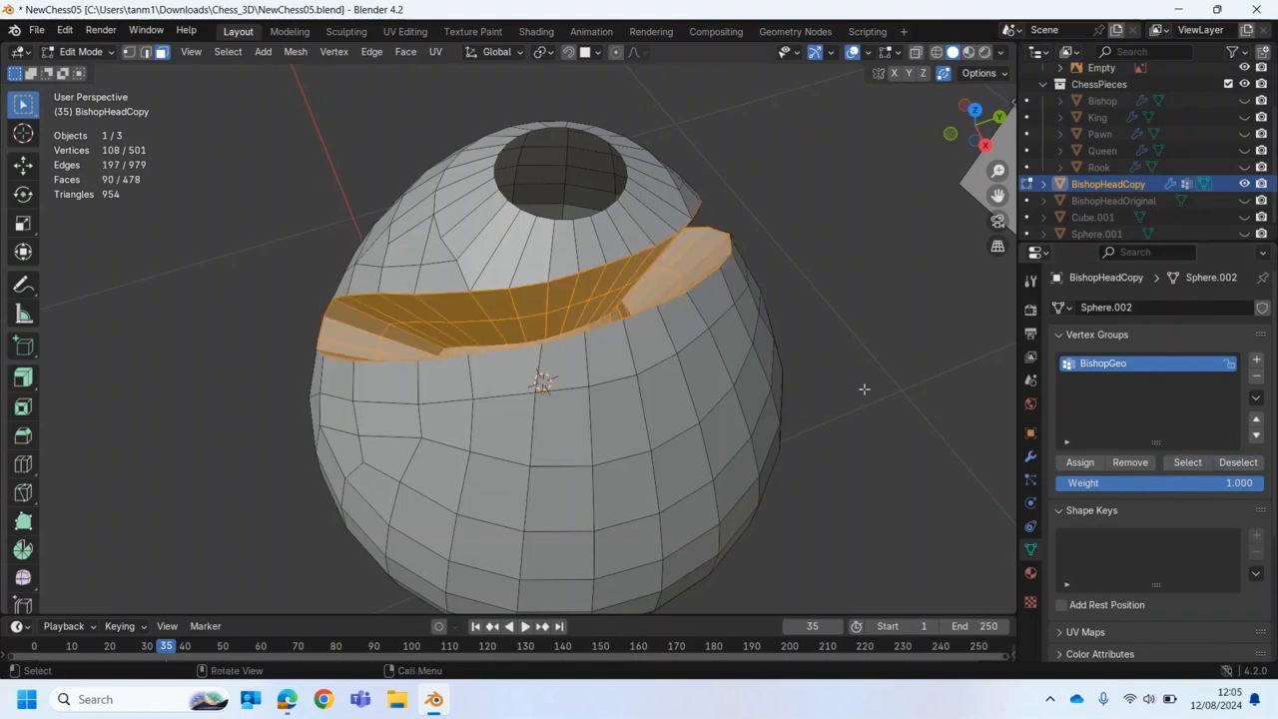
pyautogui.click(70, 52)
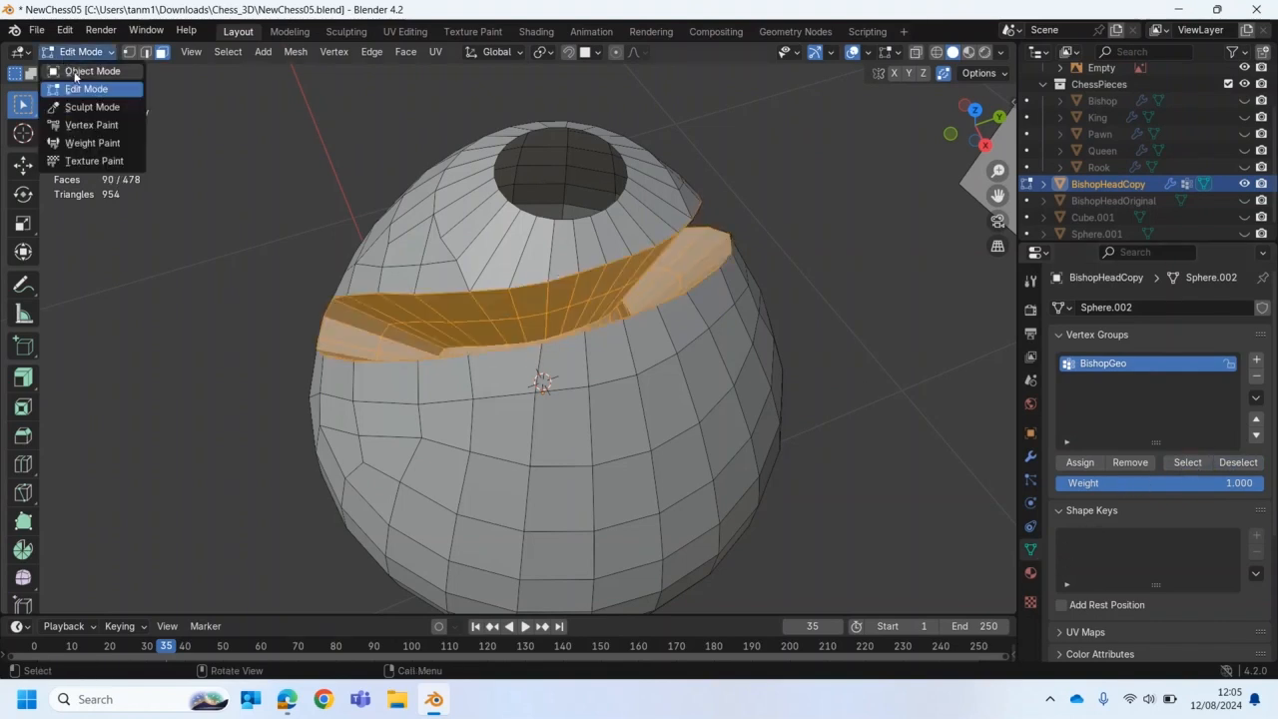
pyautogui.click(87, 71)
# Step: Make BishopHeadOriginal visible and turn on the Shrinkwrap modifier's viewport display on BishopHeadCopy
pyautogui.scroll(-1, 1113, 379)
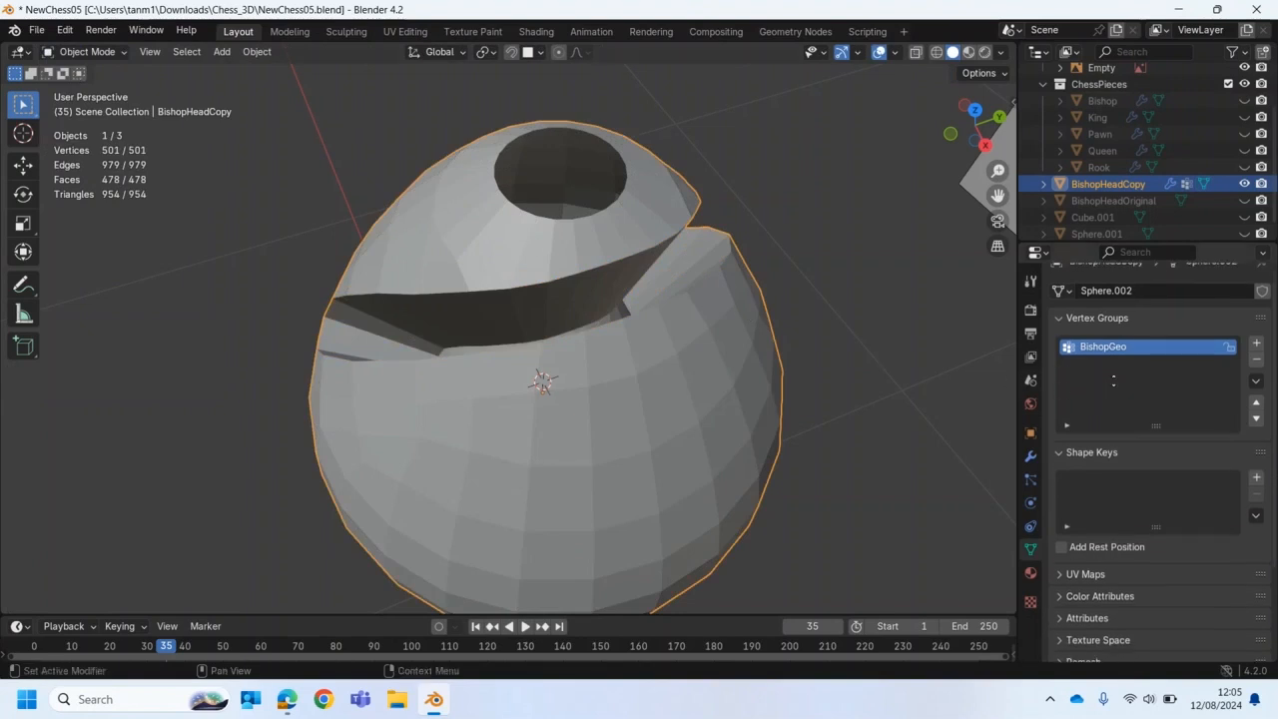
pyautogui.click(1030, 457)
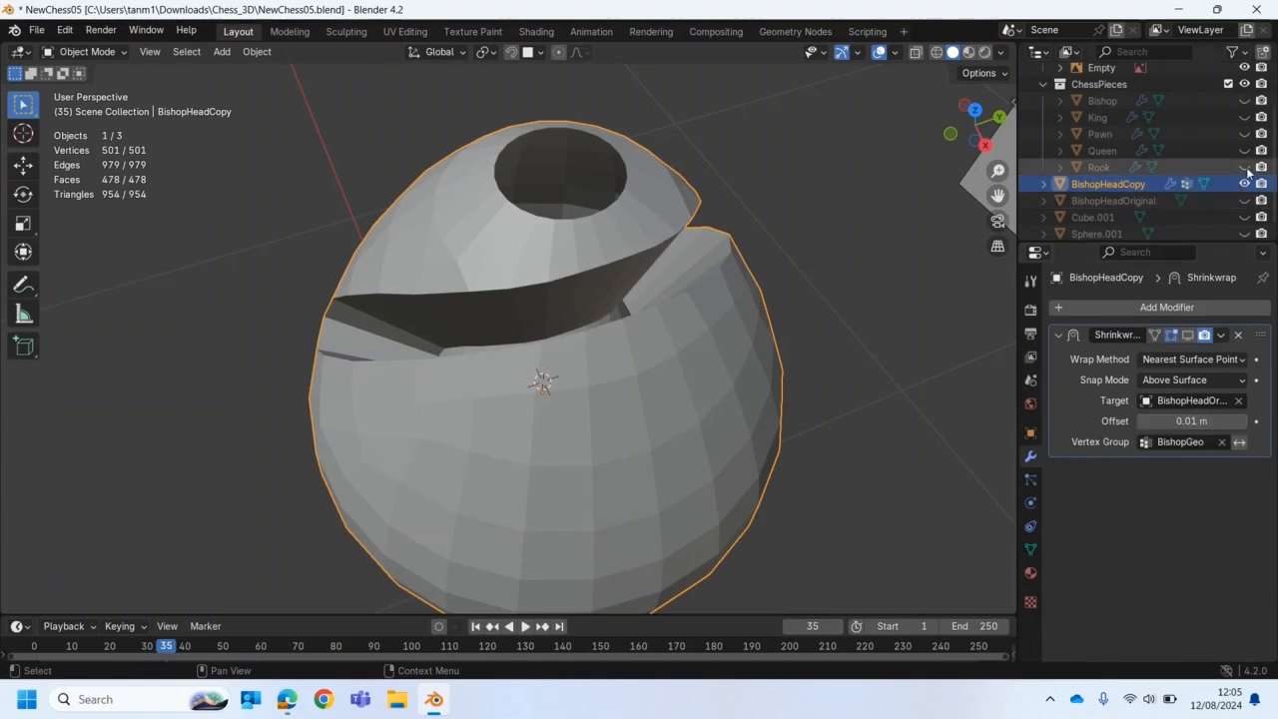
pyautogui.click(1244, 200)
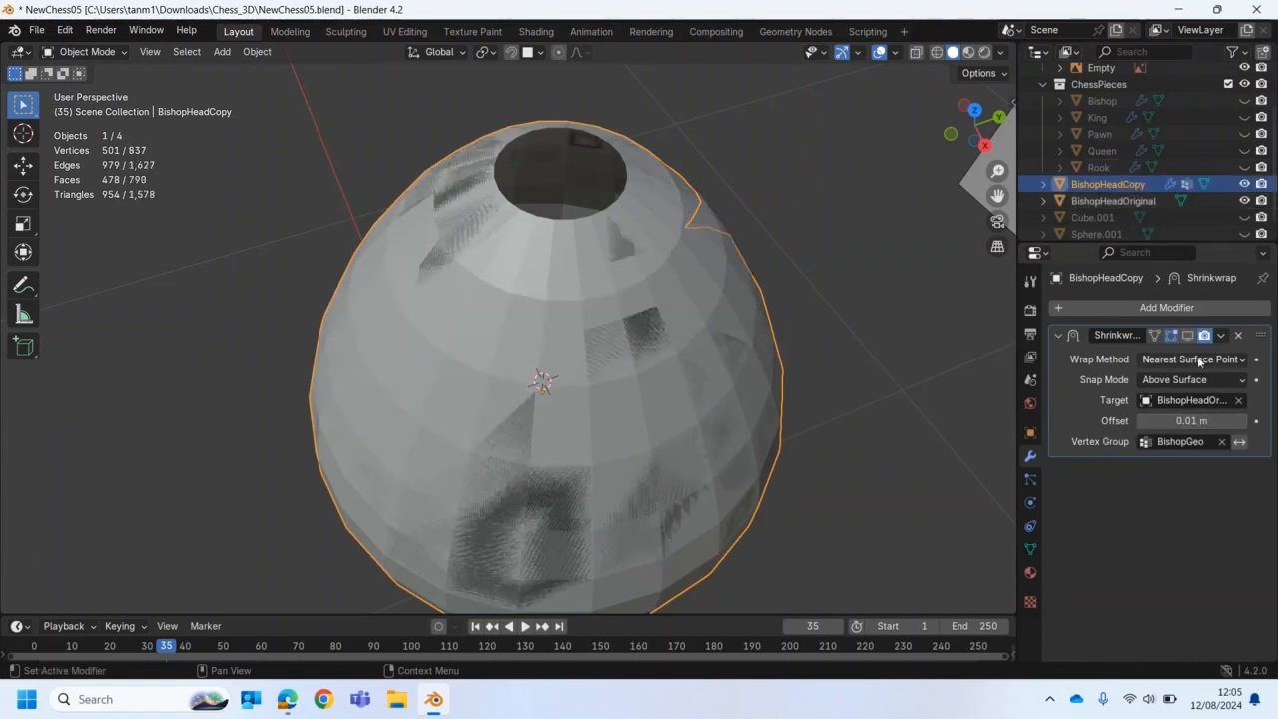
pyautogui.moveTo(873, 402); pyautogui.dragTo(743, 363, button='middle')
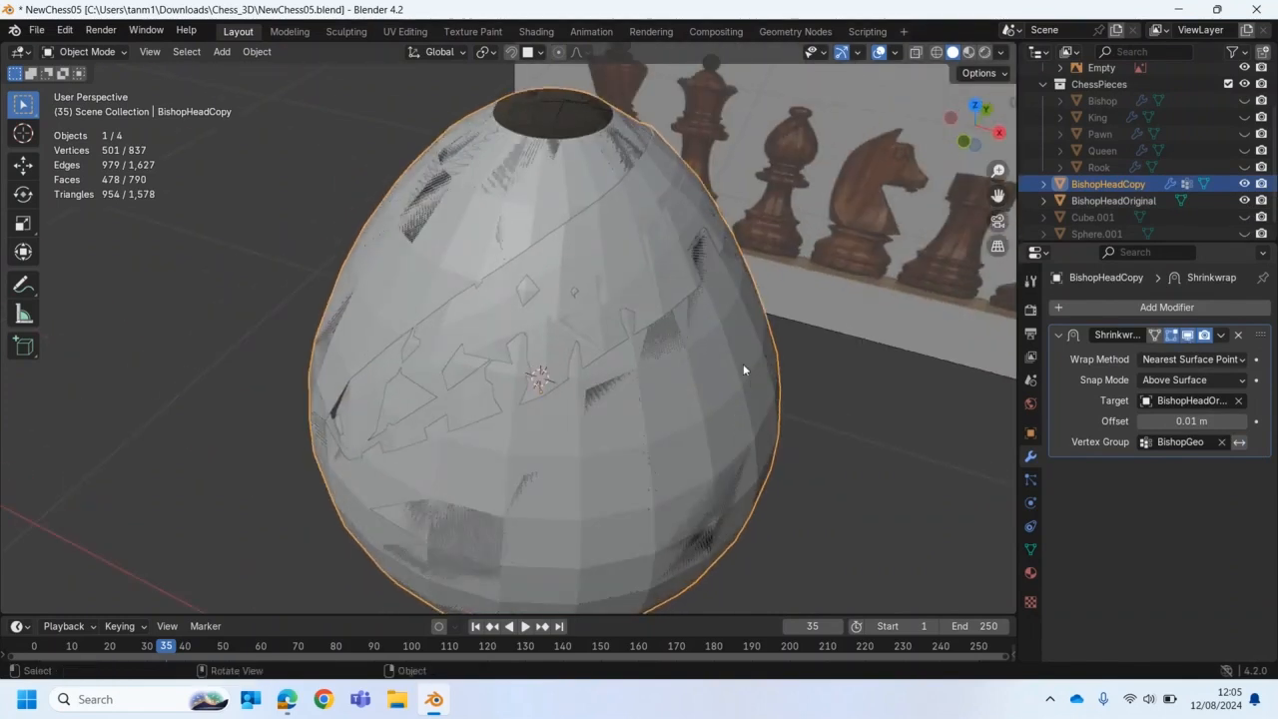
# Step: Apply the Shrinkwrap modifier on BishopHeadCopy and hide BishopHeadOriginal
pyautogui.click(1220, 334)
pyautogui.click(1152, 357)
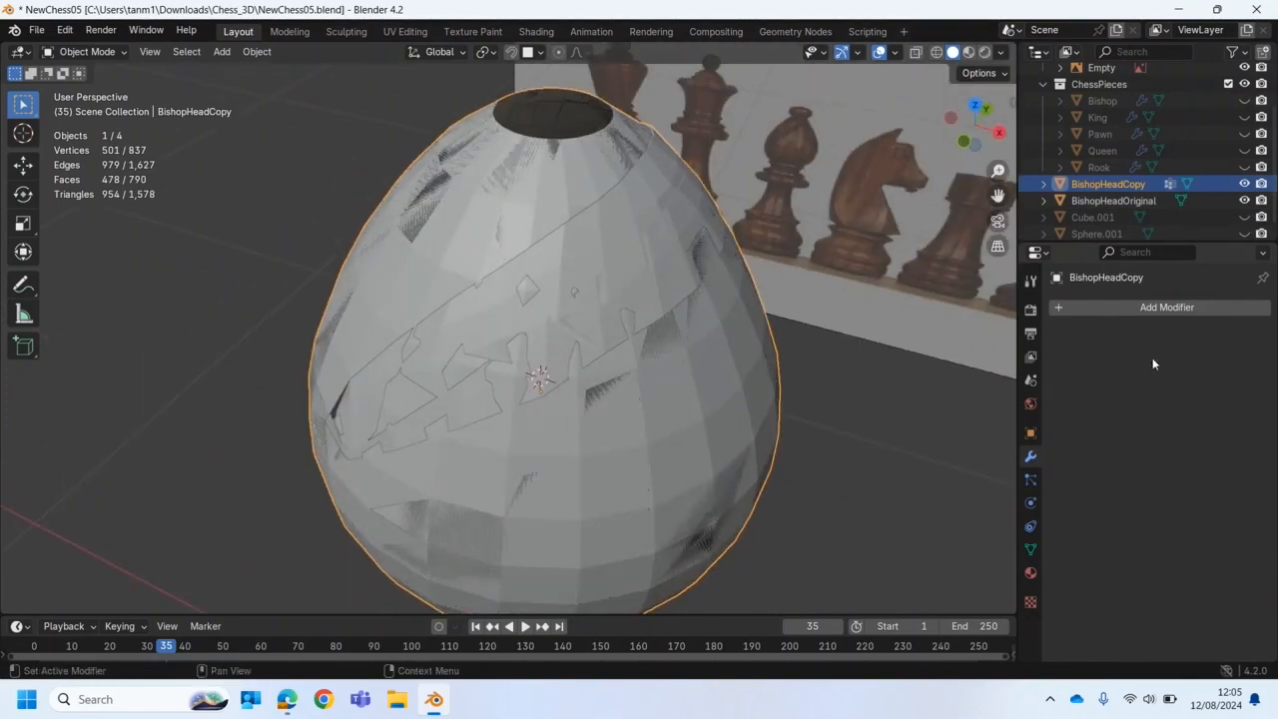
pyautogui.click(1244, 200)
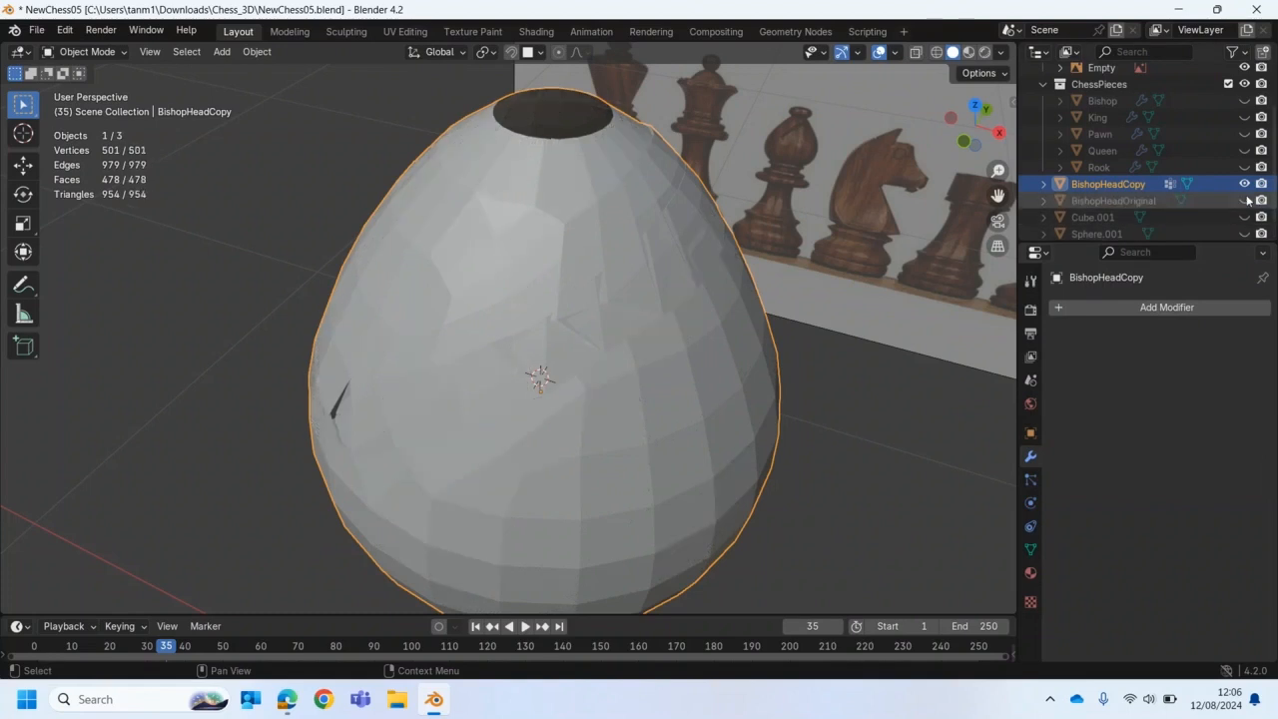
# Step: Undo the Shrinkwrap application on BishopHeadCopy and the related visibility changes to BishopHeadOriginal
pyautogui.hotkey('ctrl', 'z')
pyautogui.hotkey('ctrl', 'z')
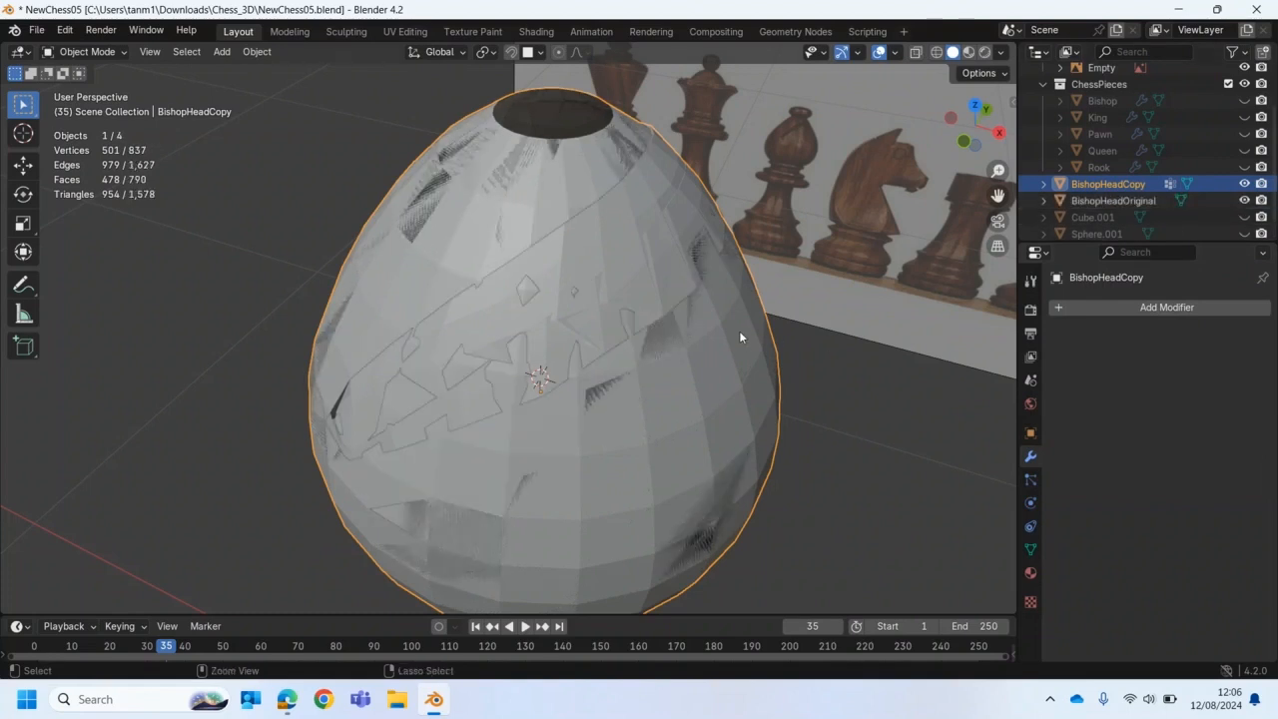
pyautogui.hotkey('ctrl', 'z')
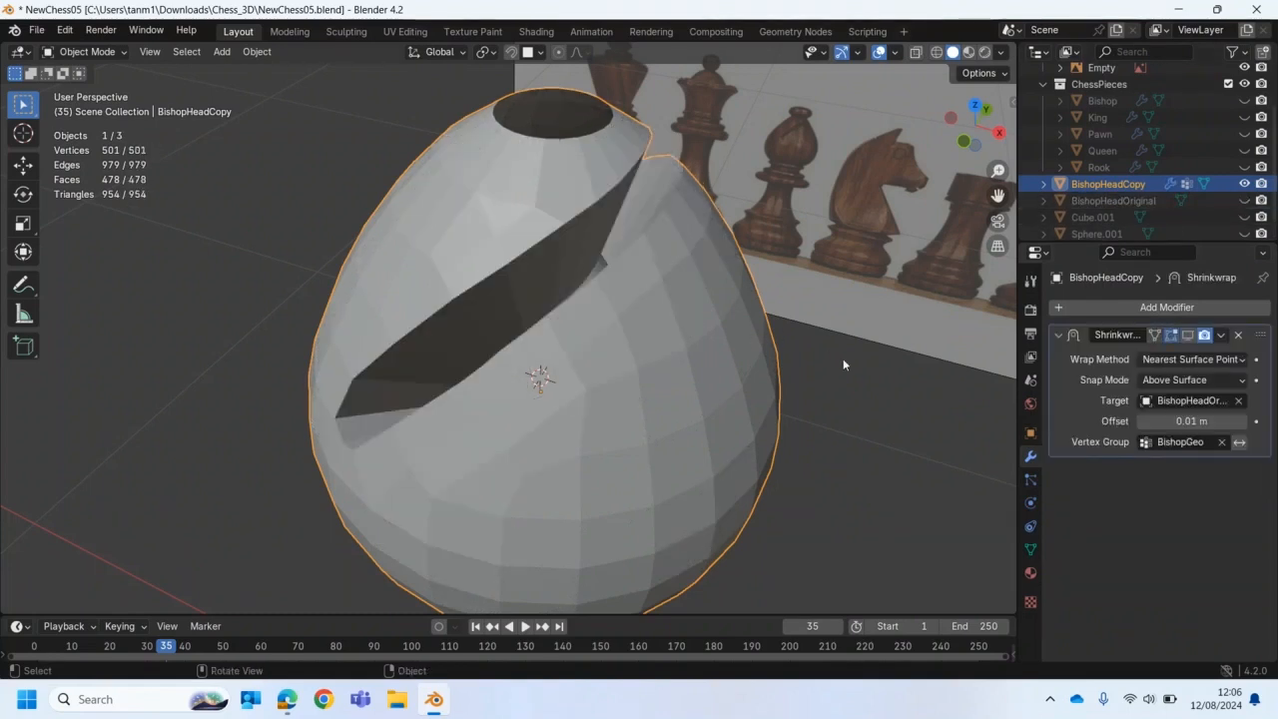
# Step: Clear the Shrinkwrap modifier's vertex group and select BishopGeo for it again
pyautogui.click(1238, 442)
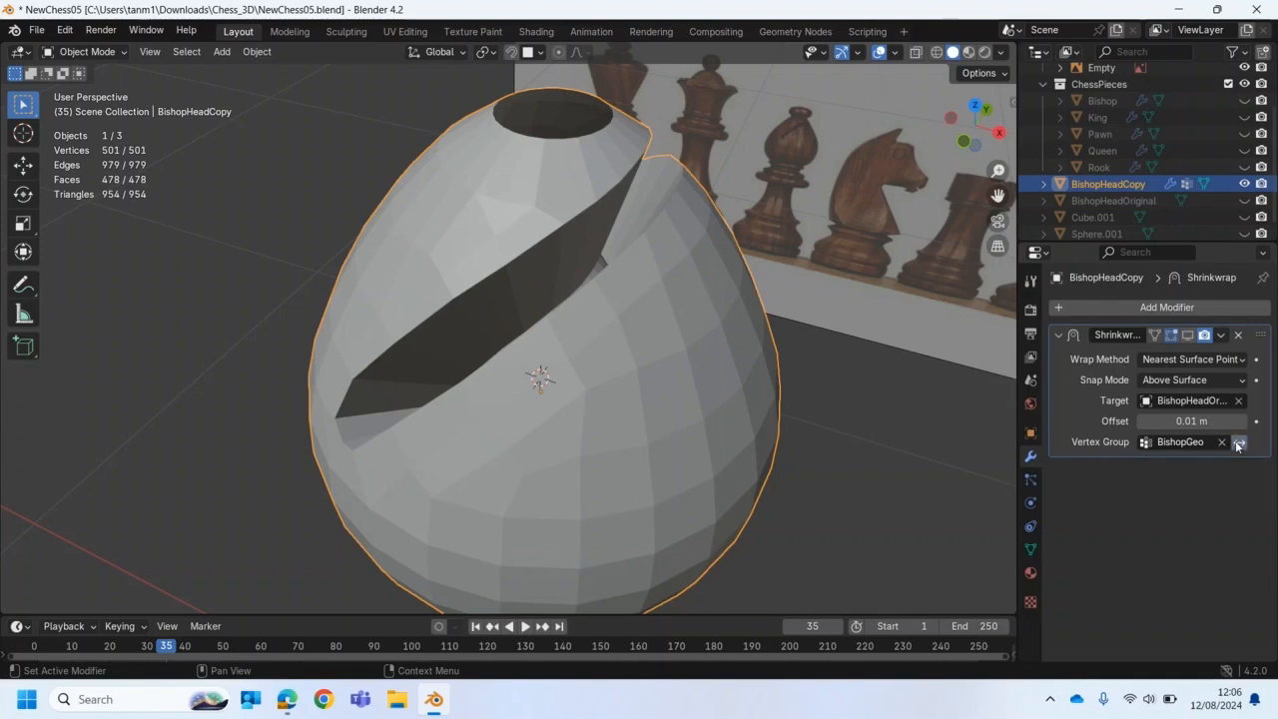
pyautogui.click(1220, 443)
pyautogui.click(1219, 444)
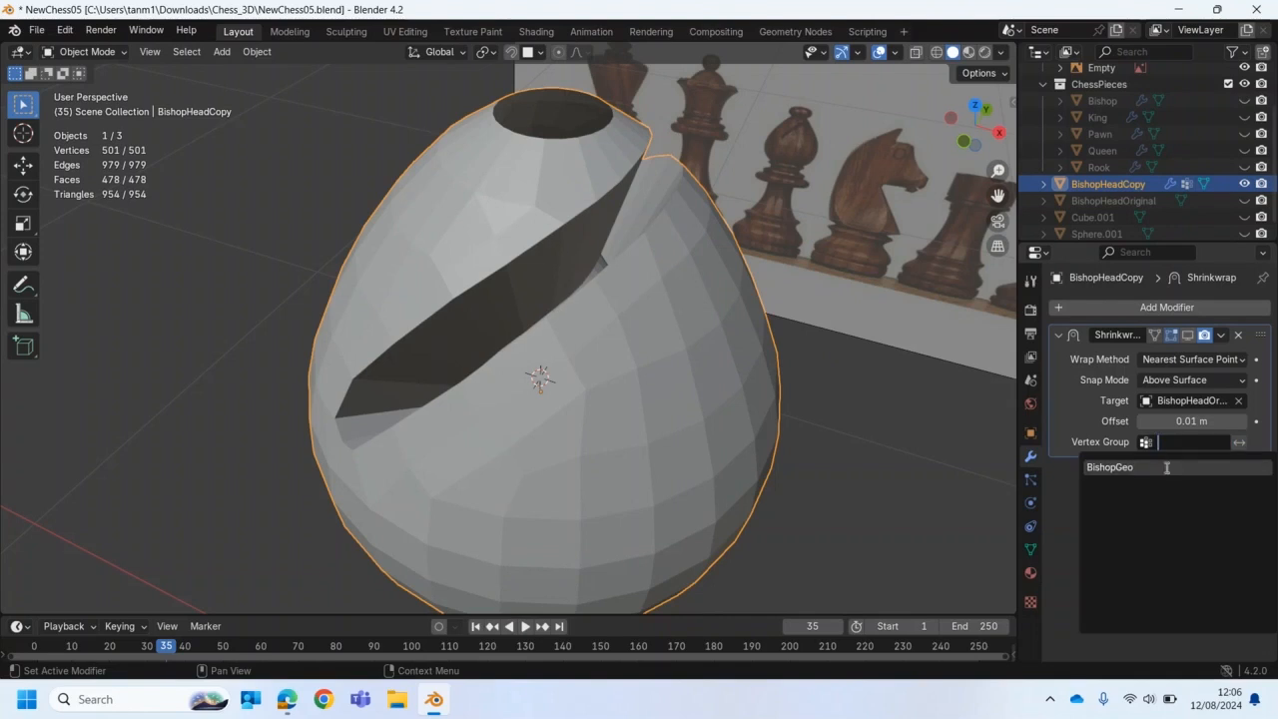
pyautogui.click(1115, 468)
# Step: Try applying the Shrinkwrap modifier on BishopHeadCopy while BishopHeadOriginal is hidden, and undo the application
pyautogui.moveTo(609, 419); pyautogui.dragTo(427, 285, button='middle')
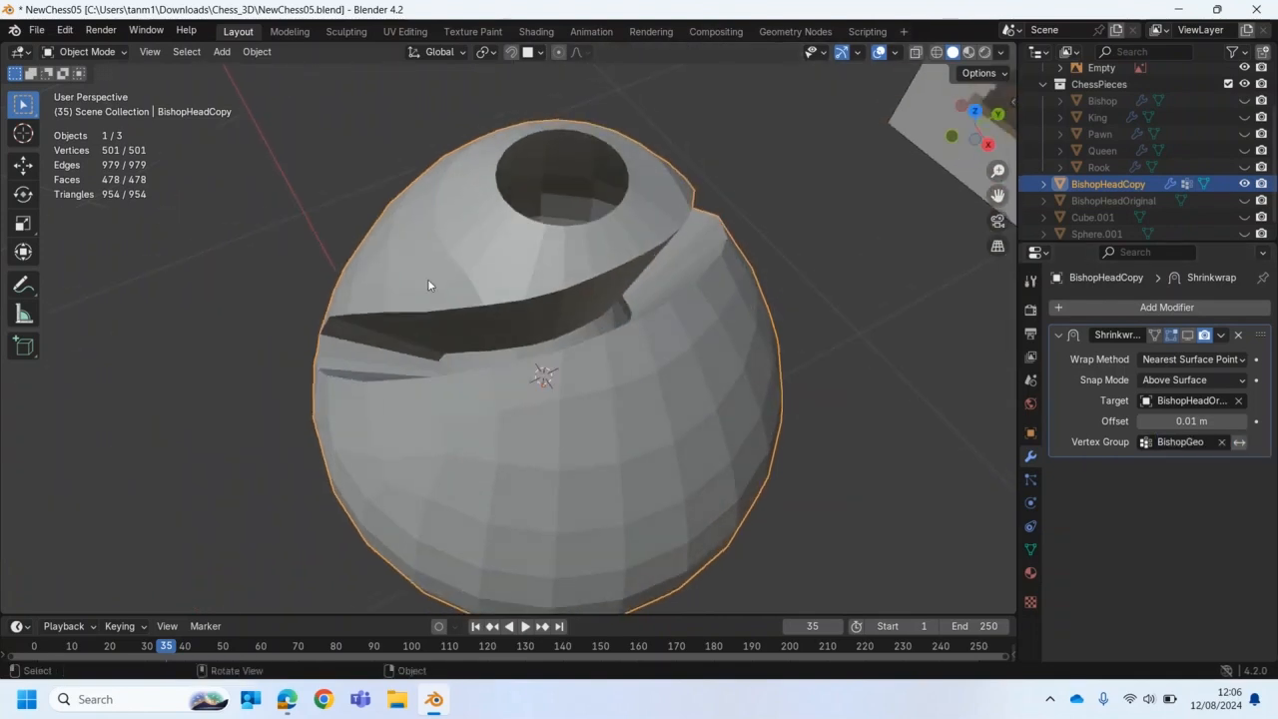
pyautogui.click(1220, 334)
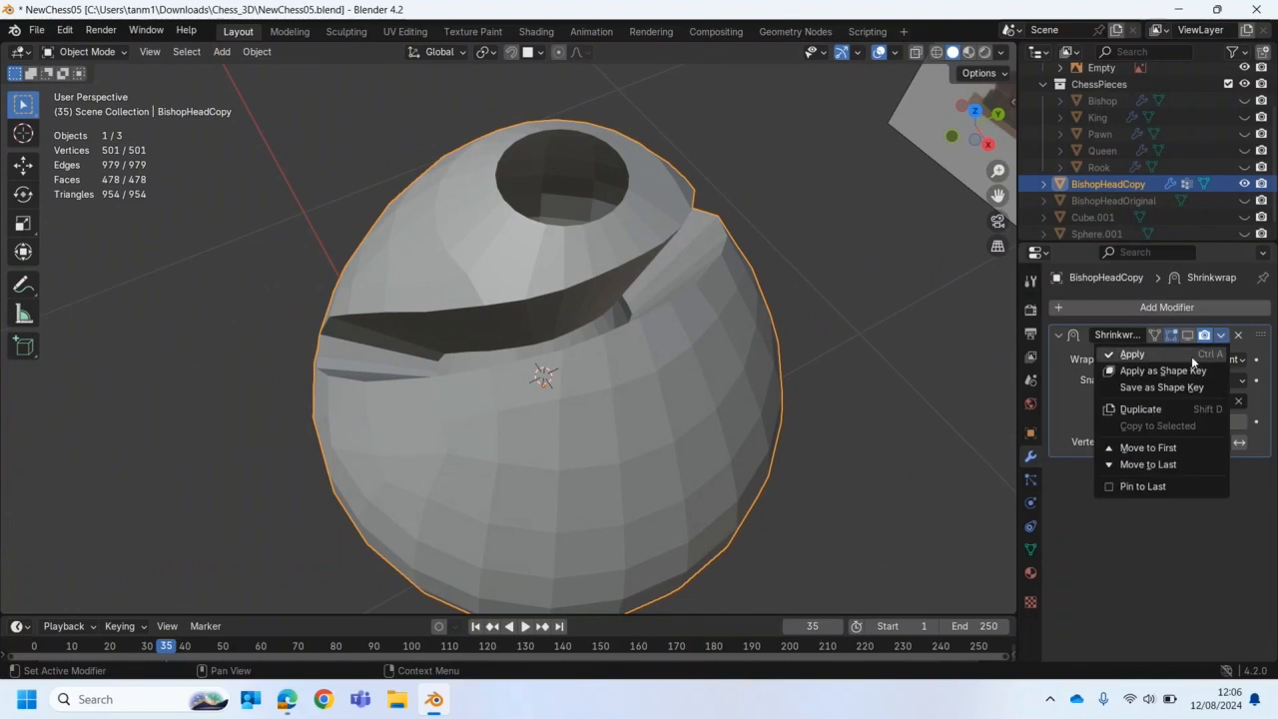
pyautogui.click(1191, 356)
pyautogui.hotkey('ctrl', 'z')
# Step: In Edit Mode on BishopHeadCopy.001, create a vertex group named BishopCut and assign the selected slot faces to it
pyautogui.moveTo(716, 439); pyautogui.dragTo(714, 402, button='middle')
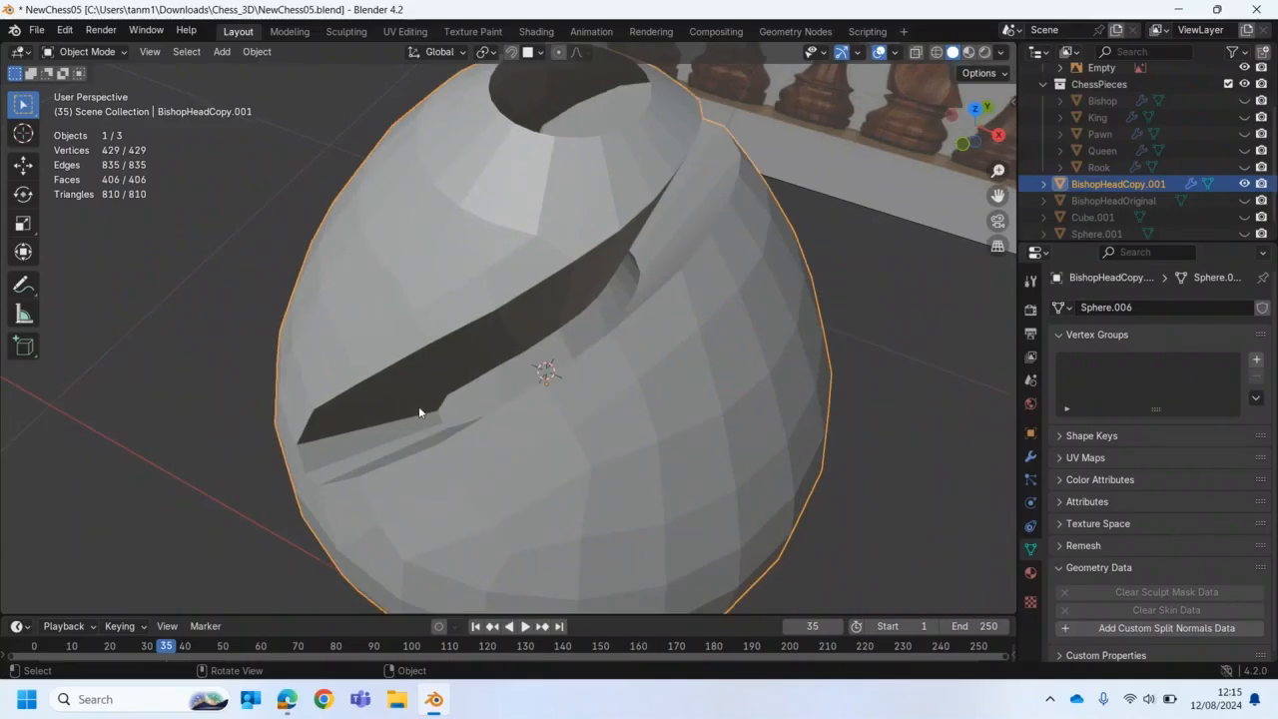
pyautogui.click(119, 53)
pyautogui.click(82, 88)
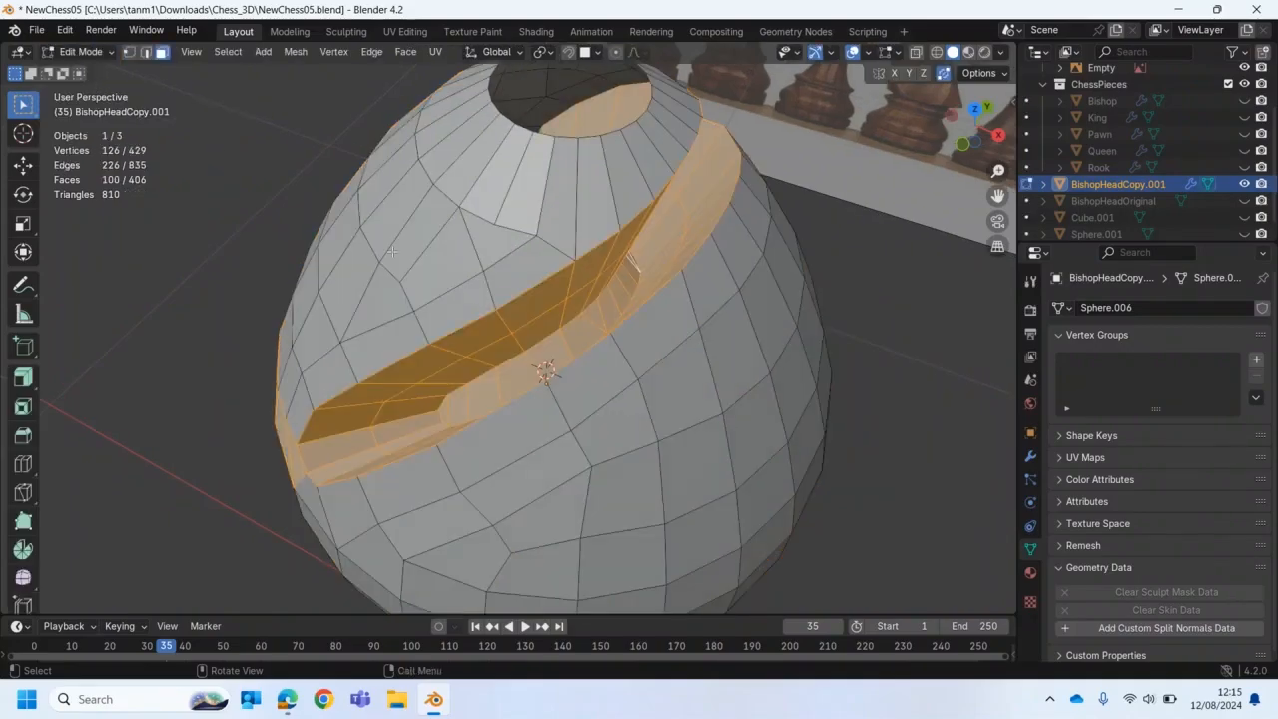
pyautogui.moveTo(251, 258); pyautogui.dragTo(412, 271, button='middle')
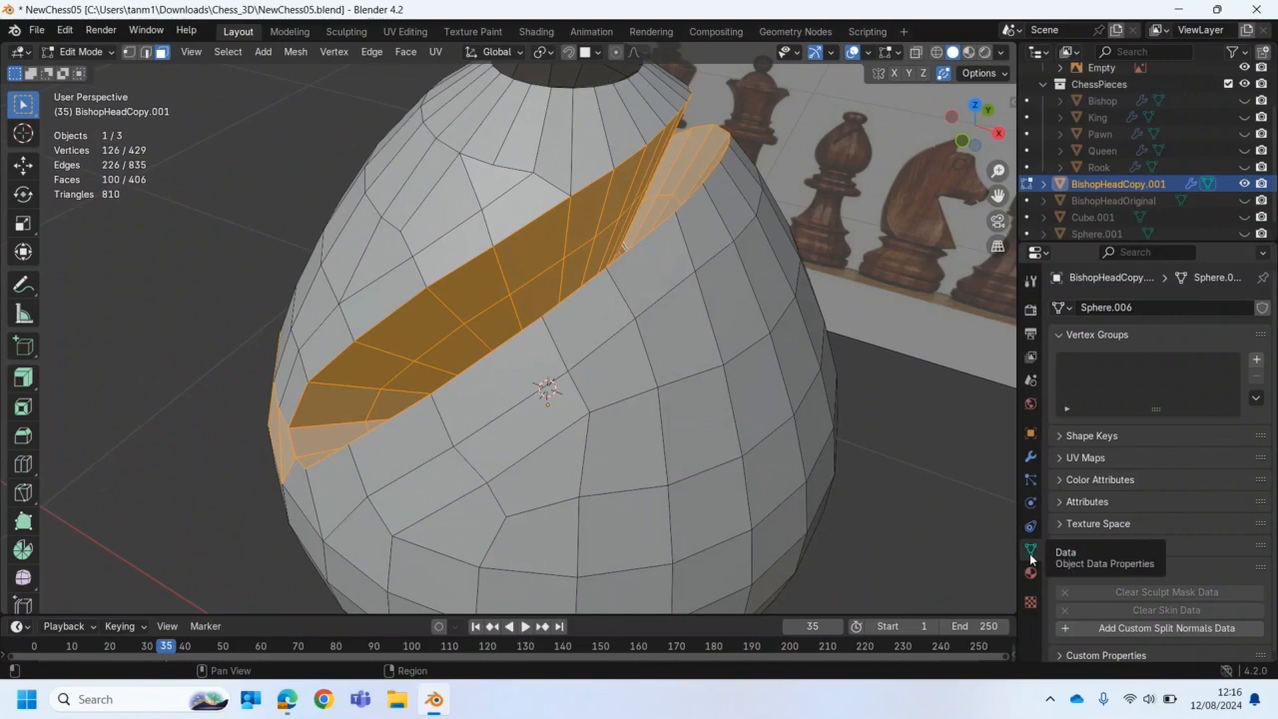
pyautogui.click(1255, 358)
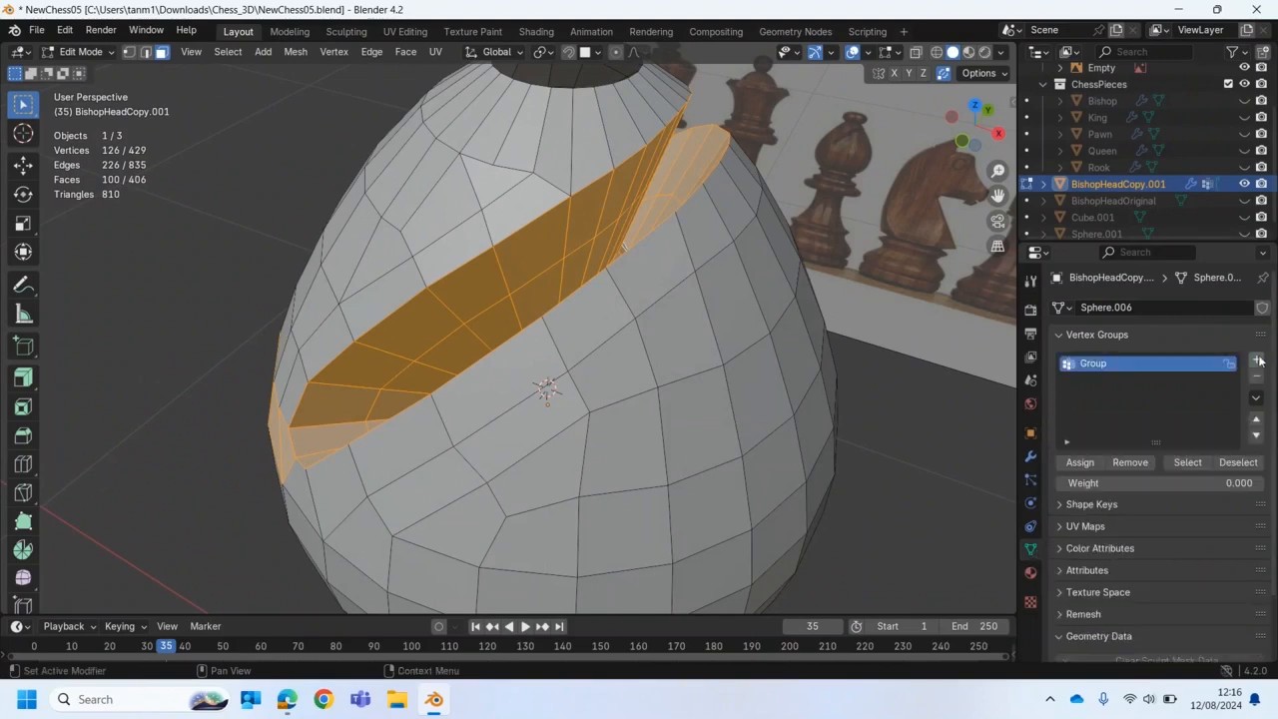
pyautogui.doubleClick(1086, 365)
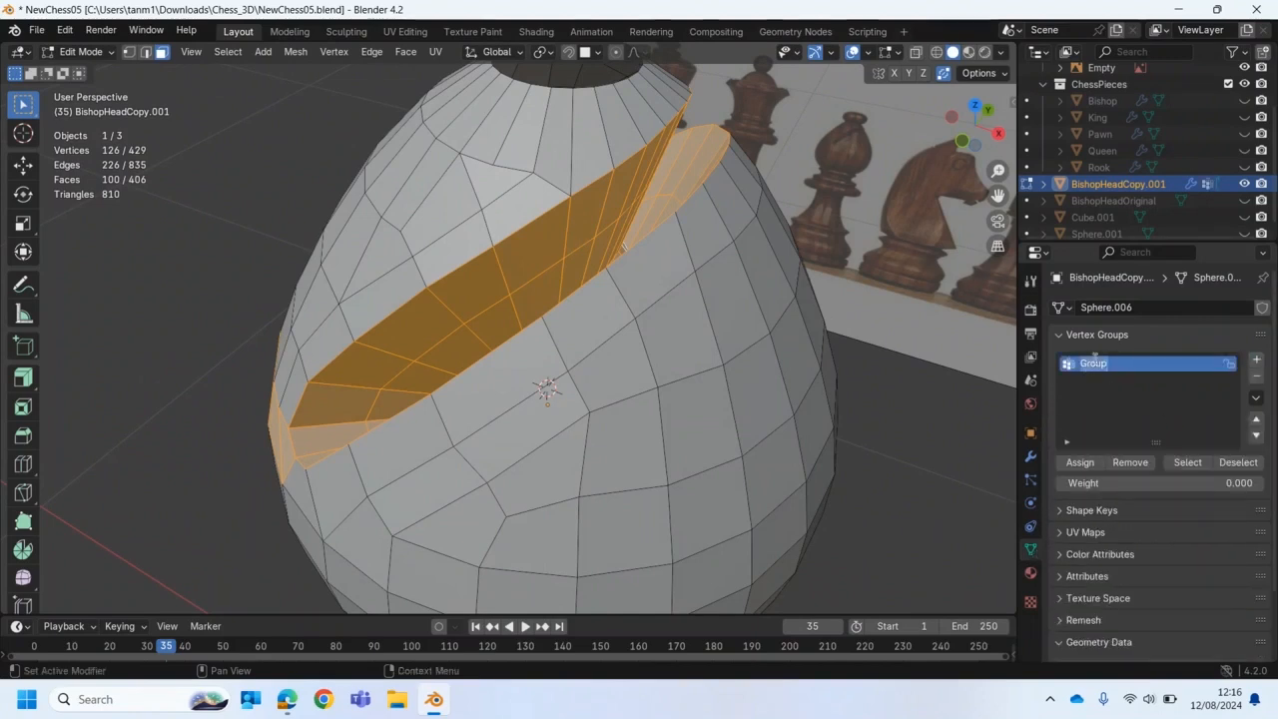
pyautogui.write('BishopBut')
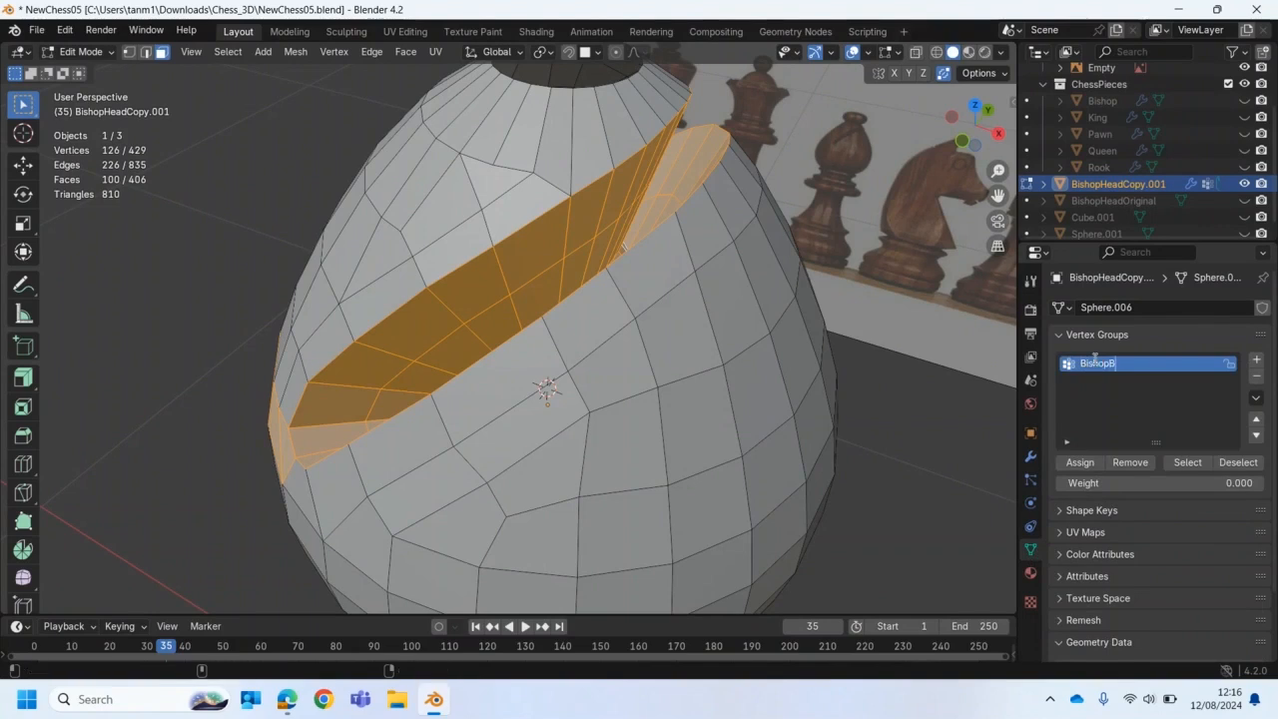
pyautogui.press('BackSpace')
pyautogui.write('Cut')
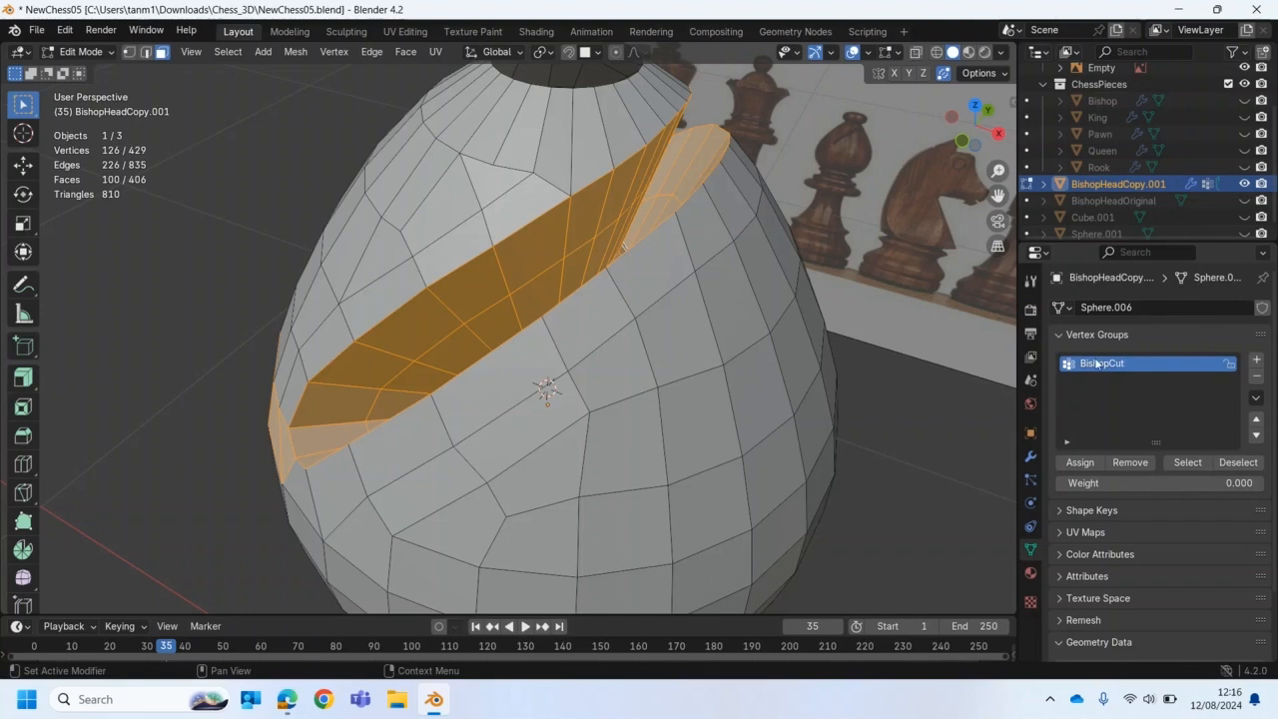
pyautogui.click(1079, 463)
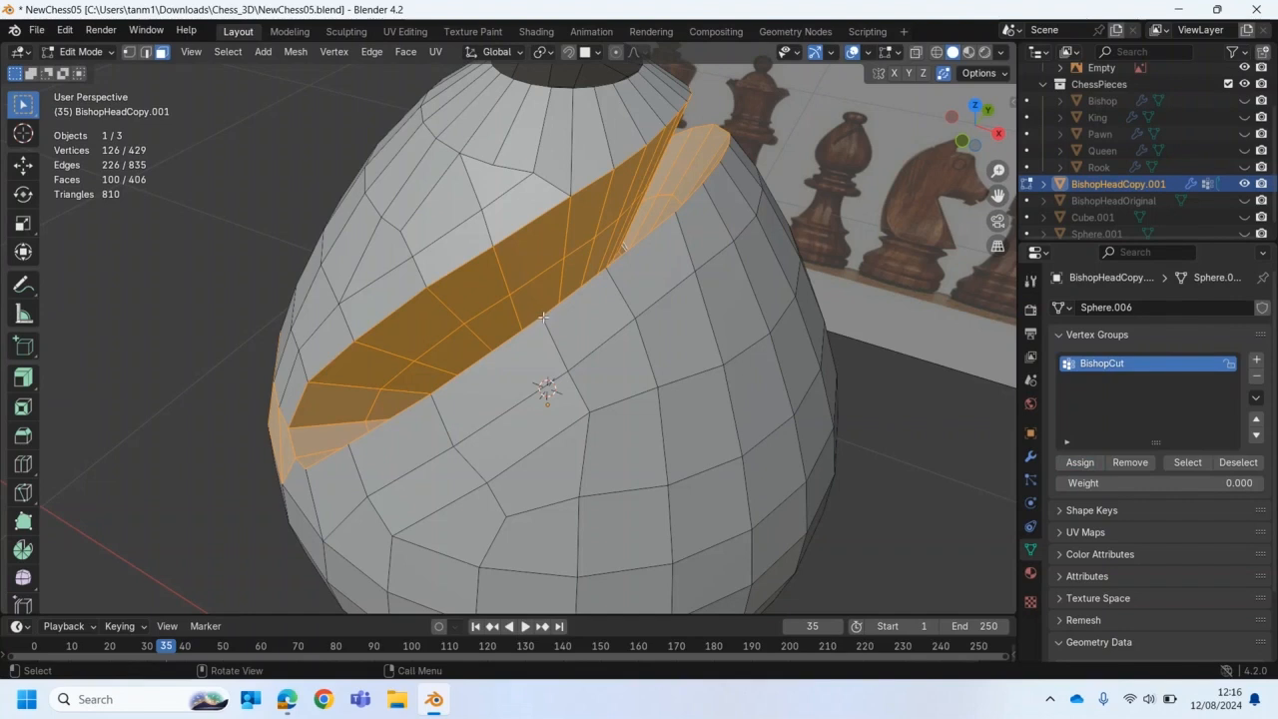
# Step: Select the whole BishopHeadCopy.001 mesh and merge its vertices by distance
pyautogui.press('a')
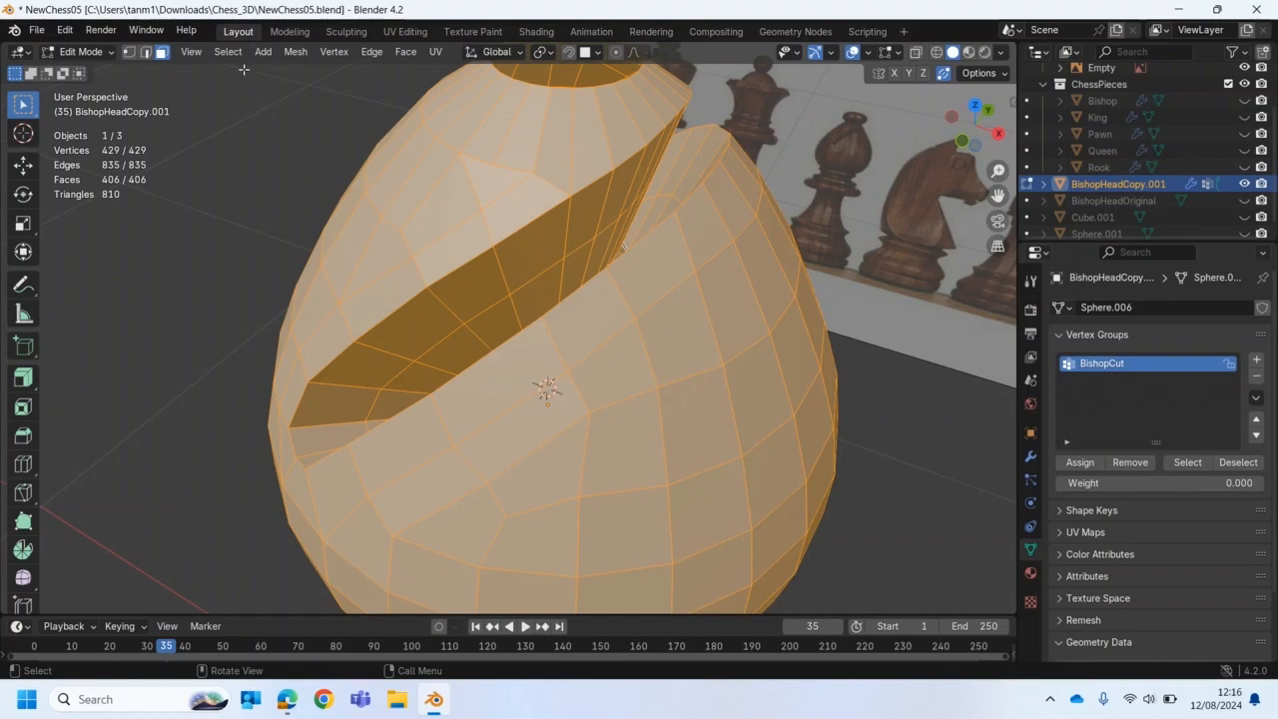
pyautogui.click(295, 51)
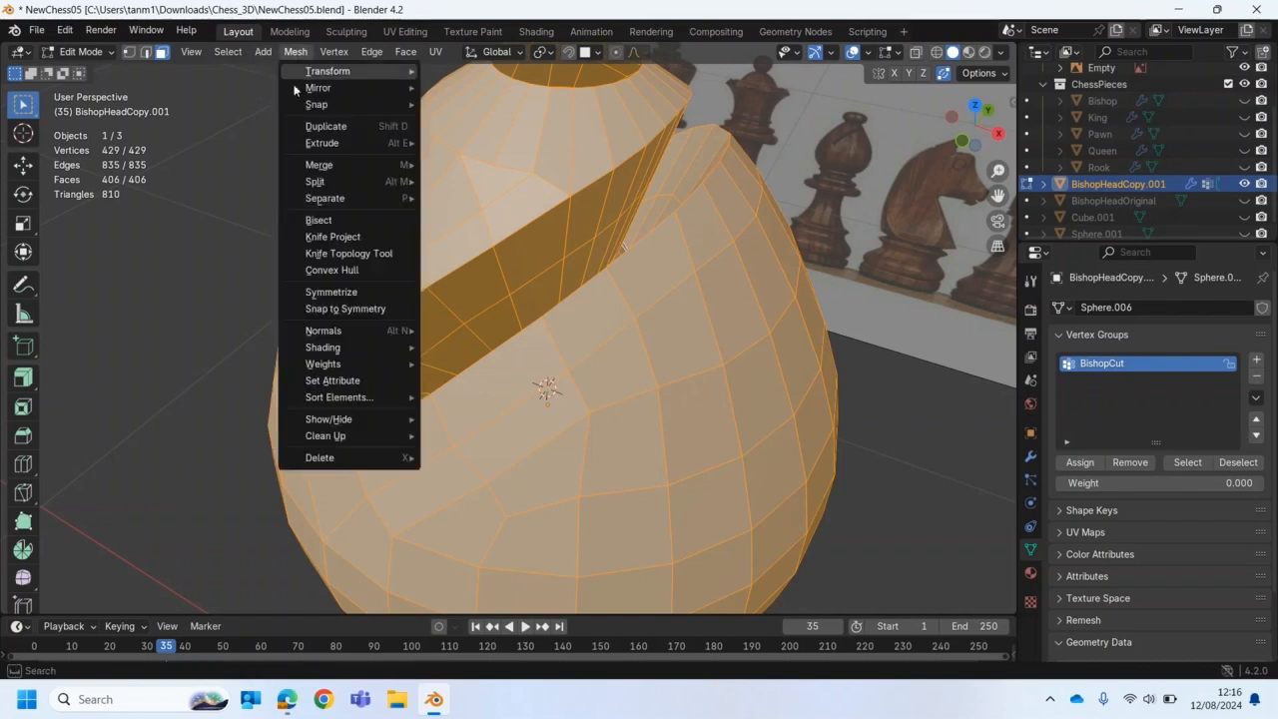
pyautogui.moveTo(314, 167)
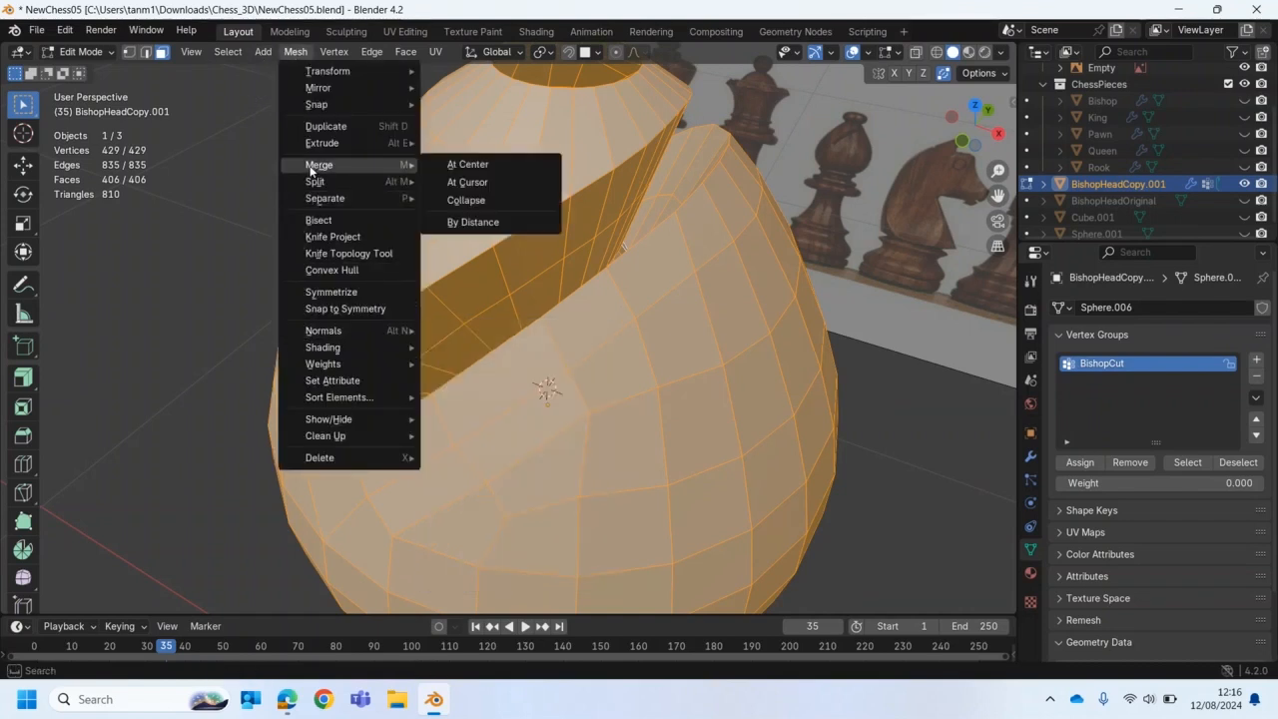
pyautogui.click(464, 226)
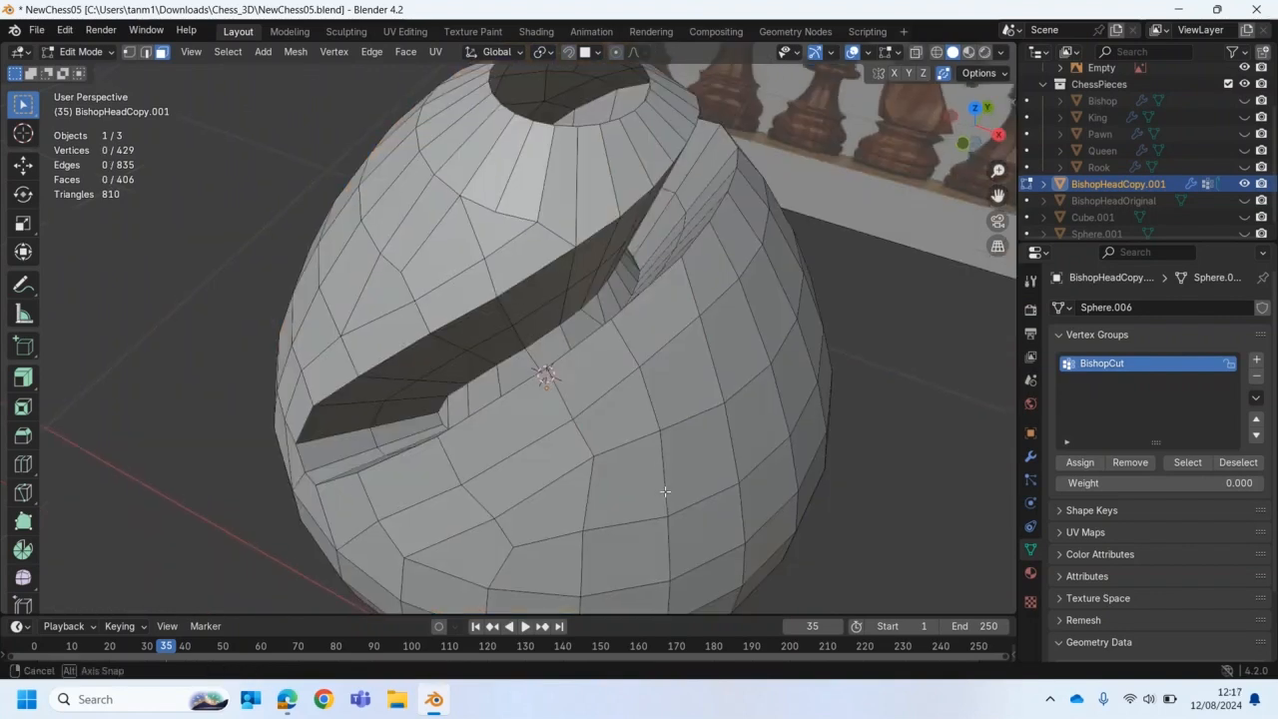
# Step: Check which faces BishopCut contains by selecting, deselecting and reselecting the group, and return to Object Mode
pyautogui.moveTo(667, 490); pyautogui.dragTo(674, 488, button='middle')
pyautogui.scroll(1, 674, 487)
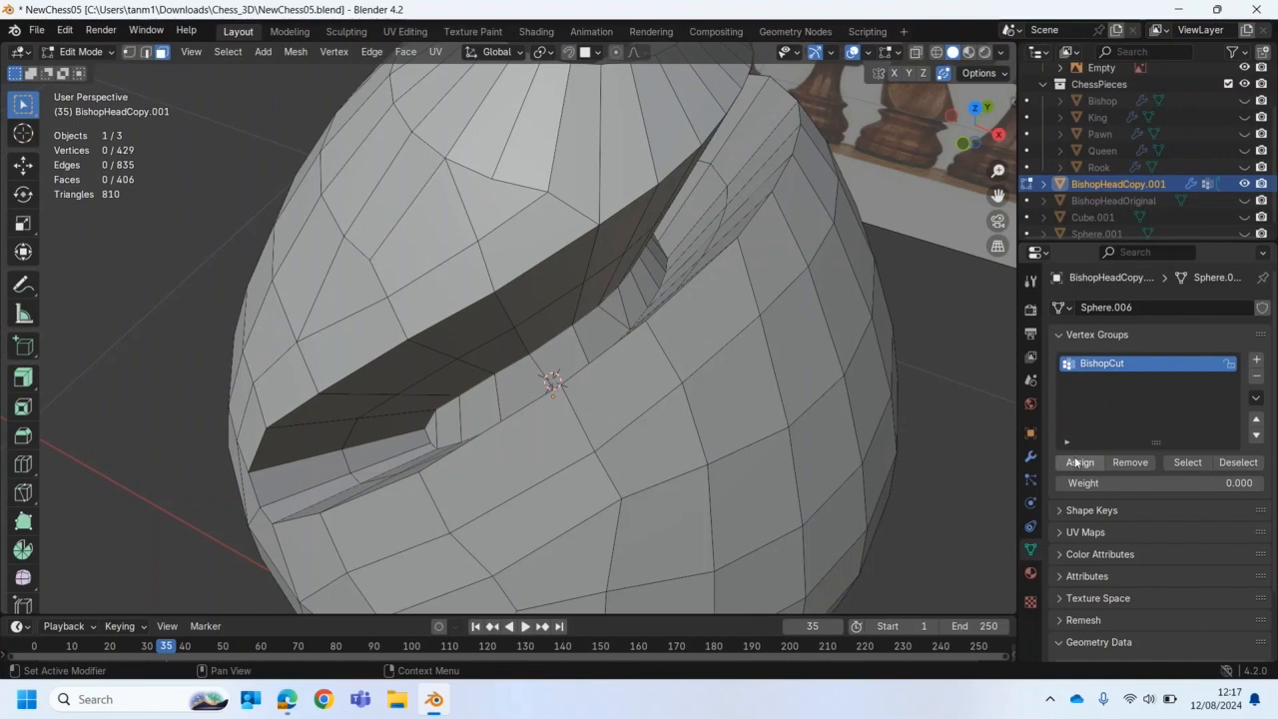
pyautogui.click(1184, 462)
pyautogui.moveTo(589, 399); pyautogui.dragTo(644, 372, button='middle')
pyautogui.click(1235, 467)
pyautogui.click(1195, 468)
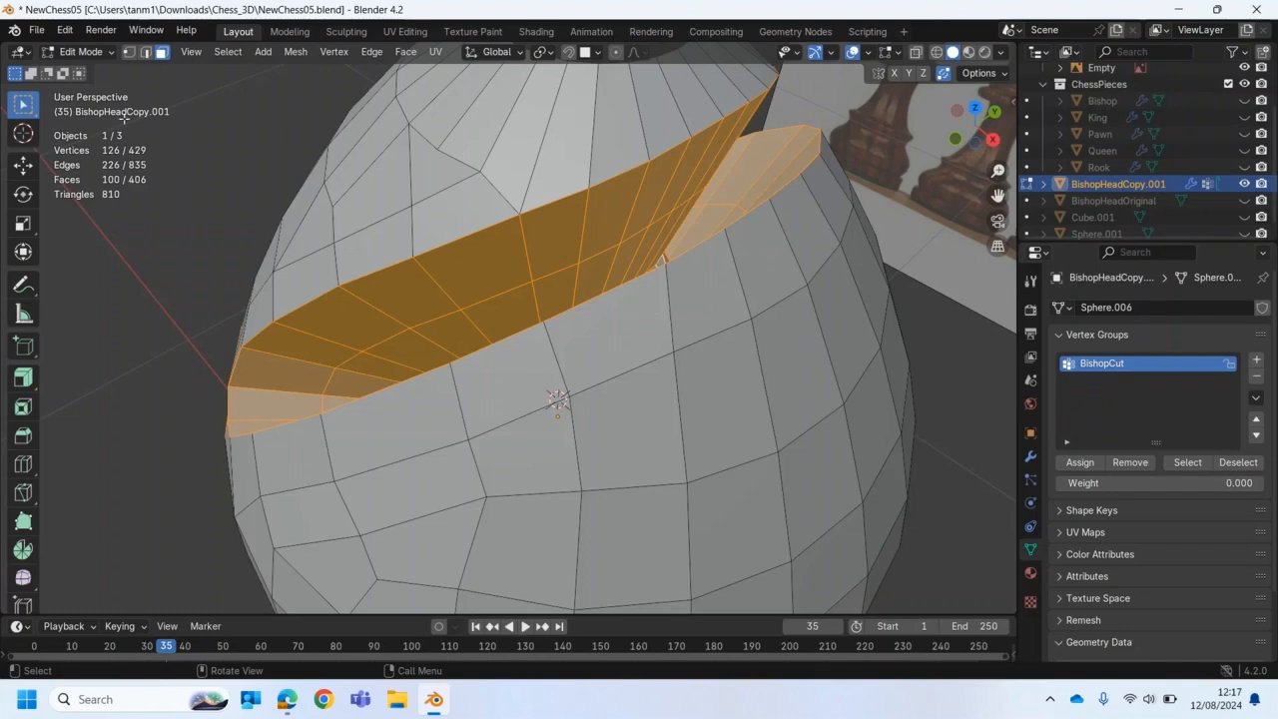
pyautogui.click(85, 52)
pyautogui.click(85, 64)
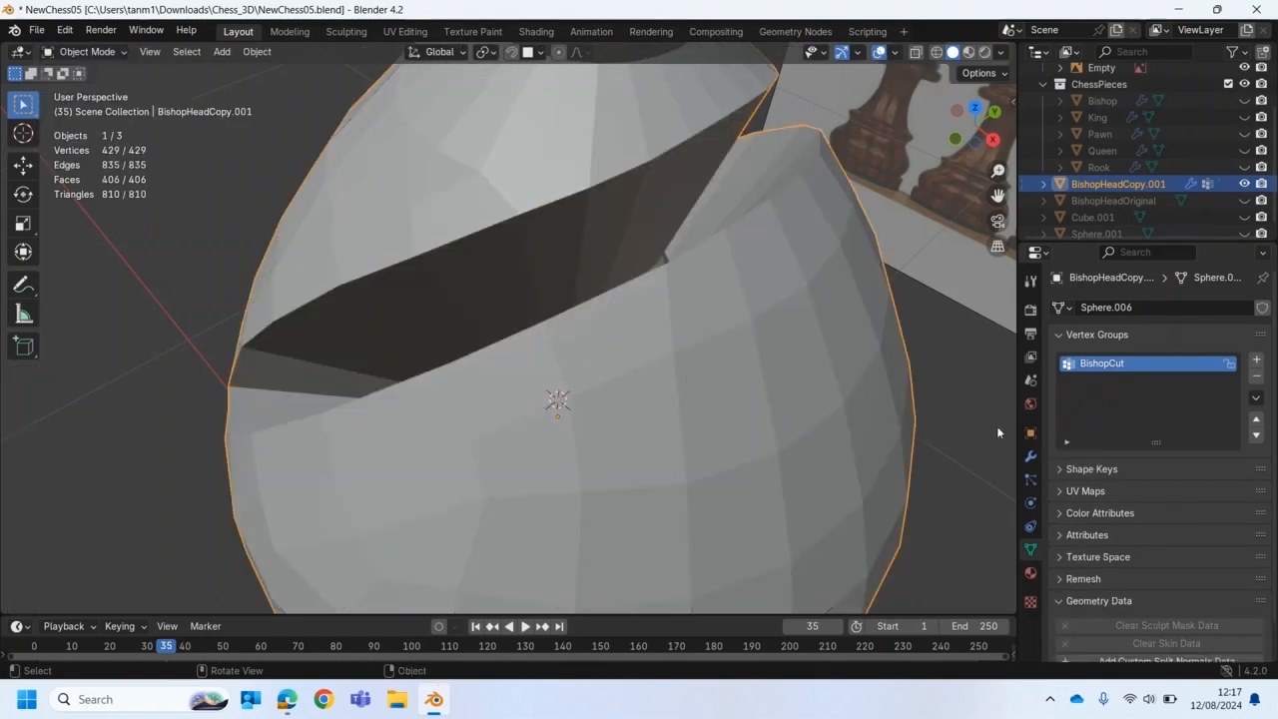
# Step: Turn on the Shrinkwrap modifier's viewport display on BishopHeadCopy.001 and make BishopHeadOriginal visible
pyautogui.click(1030, 456)
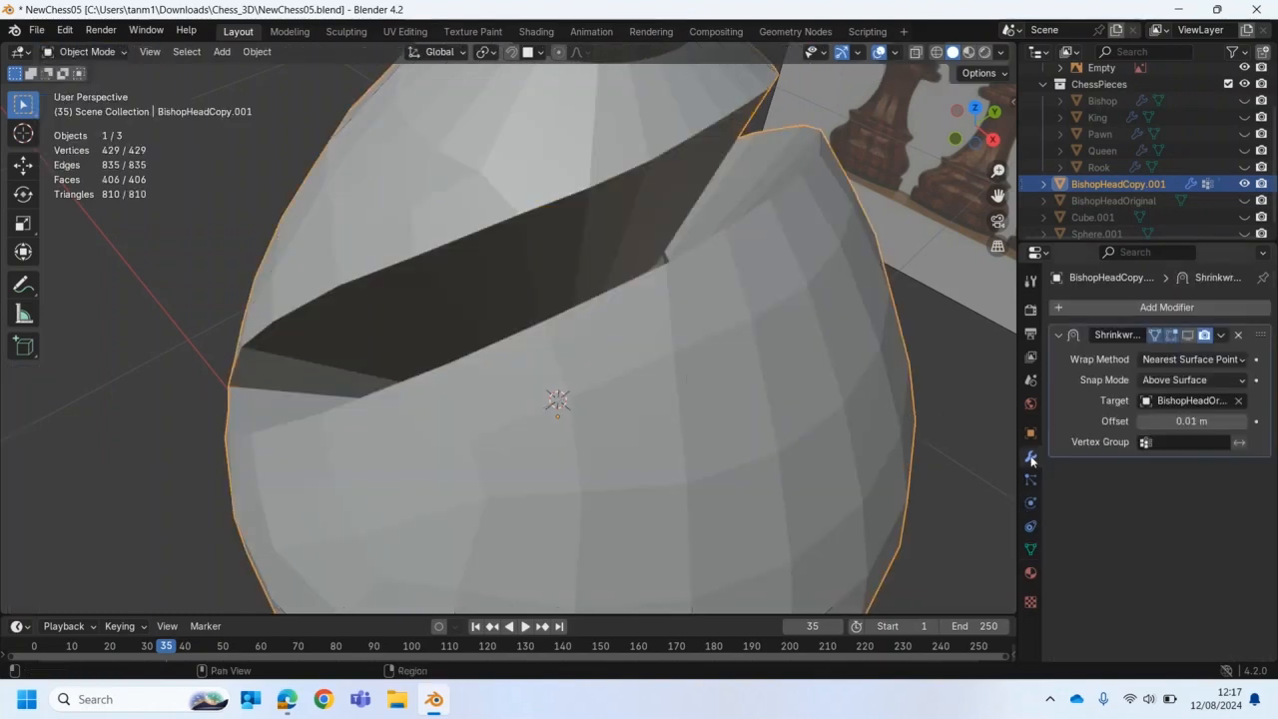
pyautogui.click(1187, 334)
pyautogui.moveTo(805, 490); pyautogui.dragTo(789, 357, button='middle')
pyautogui.scroll(-3, 768, 450)
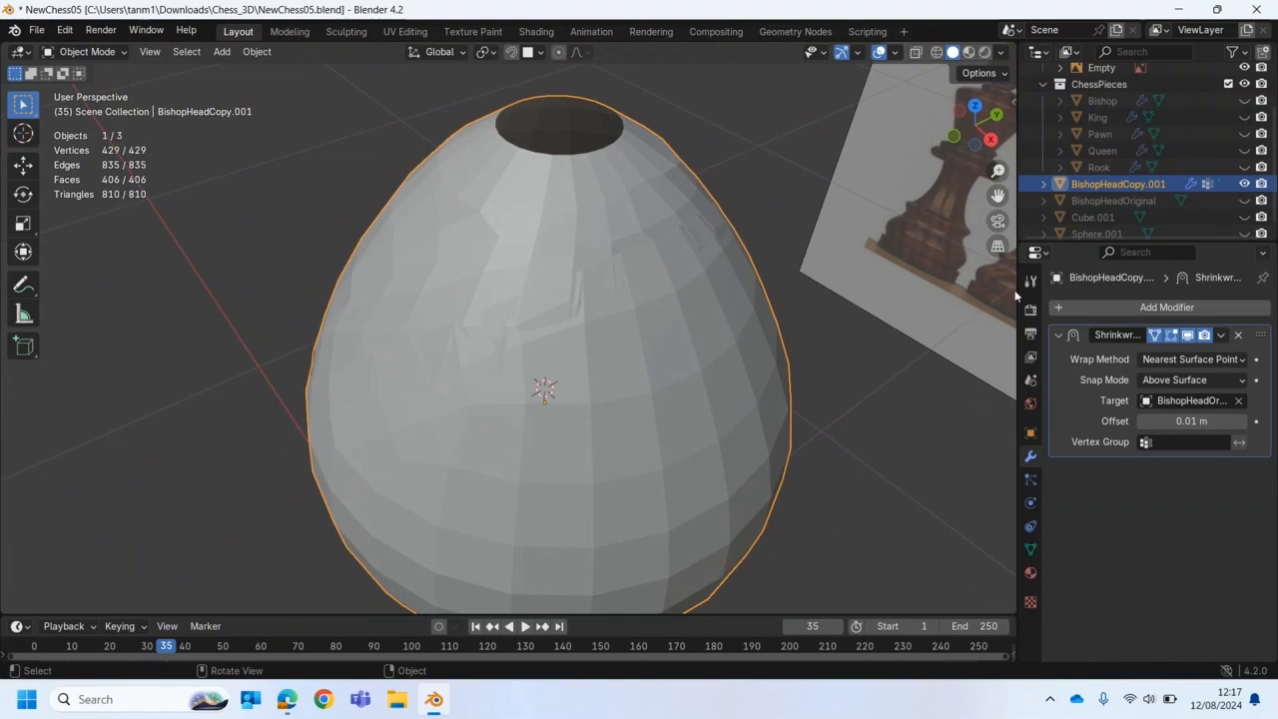
pyautogui.click(1244, 201)
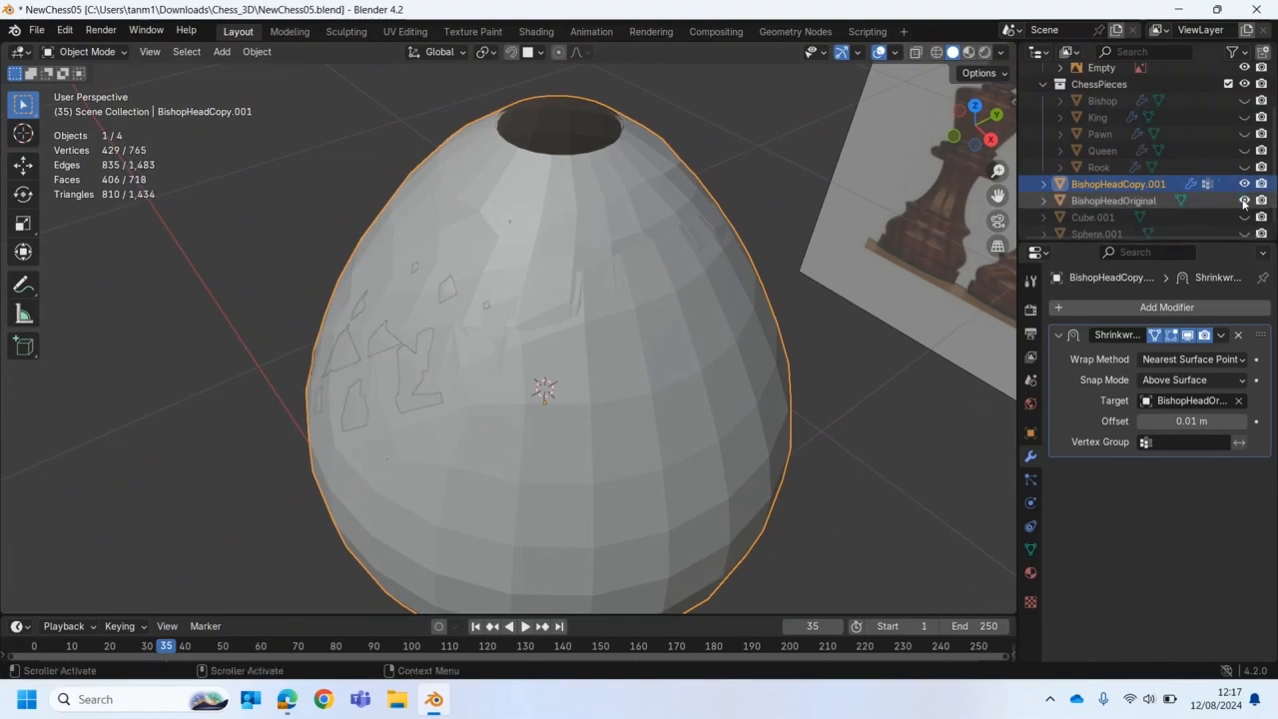
pyautogui.click(1244, 186)
pyautogui.click(1244, 187)
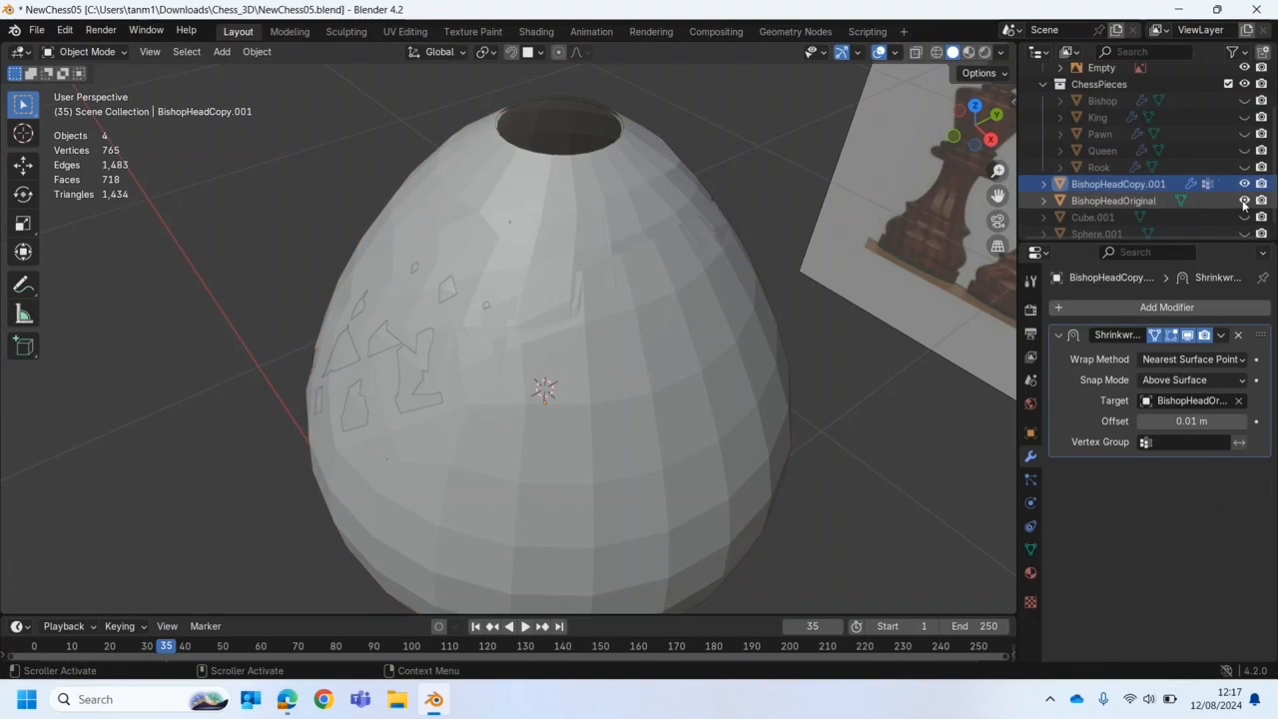
# Step: Set the Shrinkwrap modifier's vertex group to BishopCut and hide BishopHeadOriginal
pyautogui.moveTo(621, 493); pyautogui.dragTo(703, 480, button='middle')
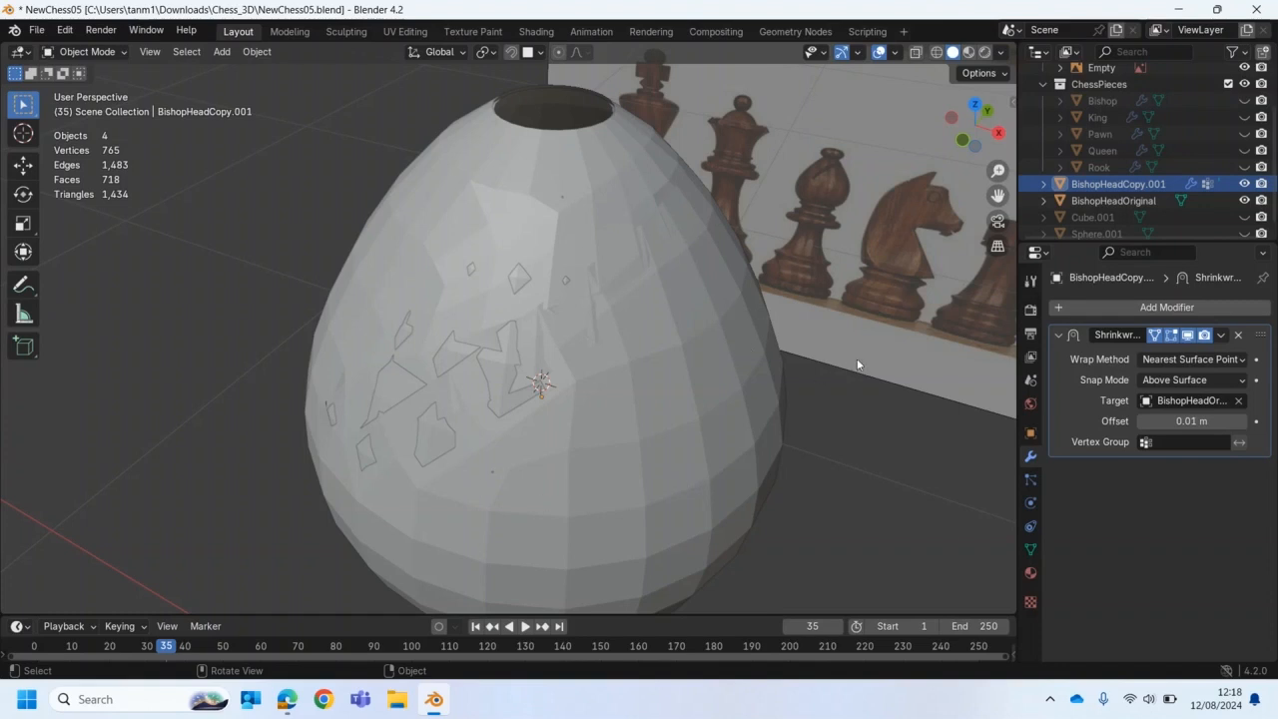
pyautogui.click(1148, 445)
pyautogui.click(1108, 467)
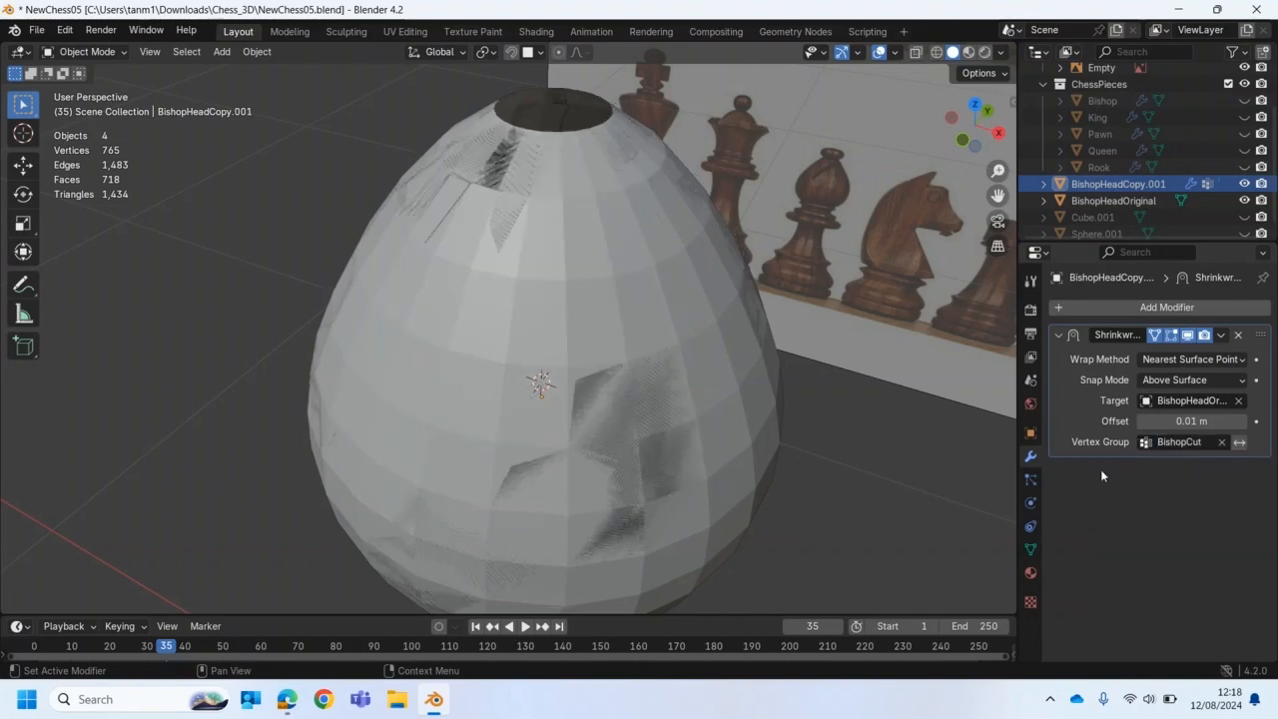
pyautogui.click(1244, 200)
pyautogui.moveTo(779, 293)
pyautogui.mouseDown(button='middle')
pyautogui.moveTo(814, 294)
pyautogui.moveTo(779, 304)
pyautogui.mouseUp(button='middle')
pyautogui.scroll(1, 745, 314)
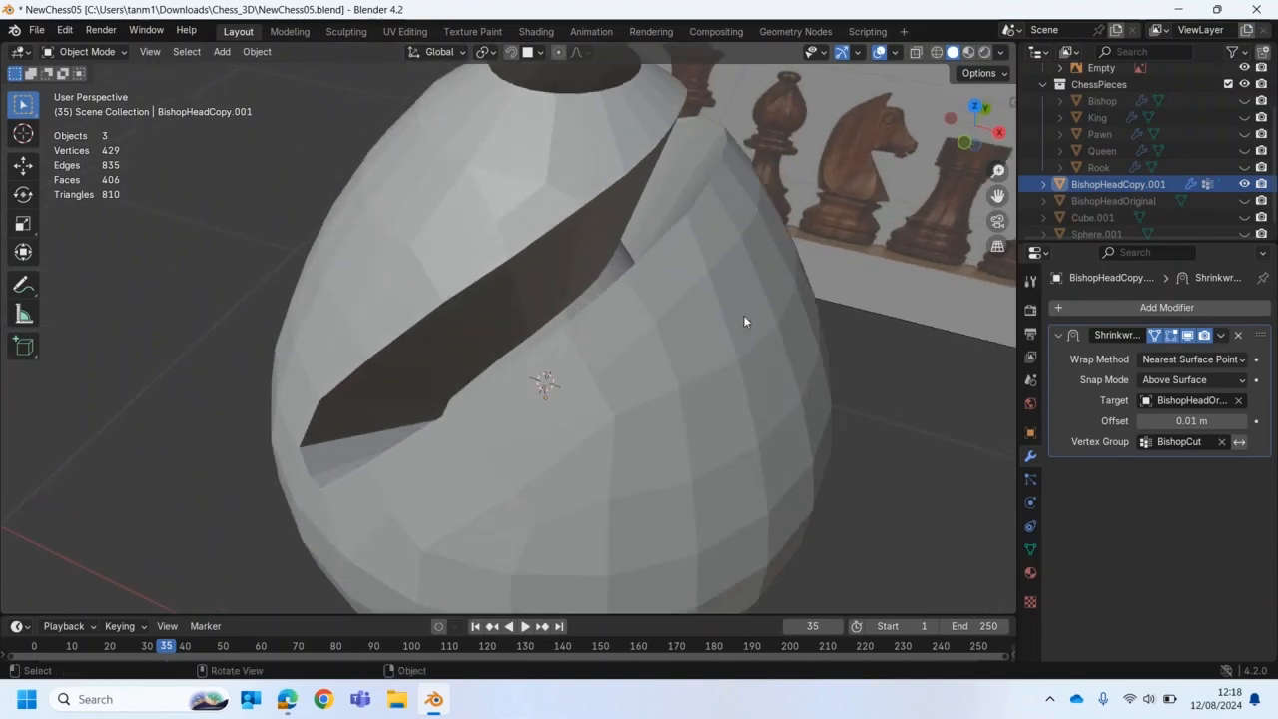
# Step: Apply the Shrinkwrap modifier on BishopHeadCopy.001, select the head and inspect its slot
pyautogui.click(1220, 335)
pyautogui.click(1190, 352)
pyautogui.click(615, 347)
pyautogui.moveTo(675, 357); pyautogui.dragTo(486, 277, button='middle')
pyautogui.moveTo(480, 333); pyautogui.dragTo(456, 298, button='middle')
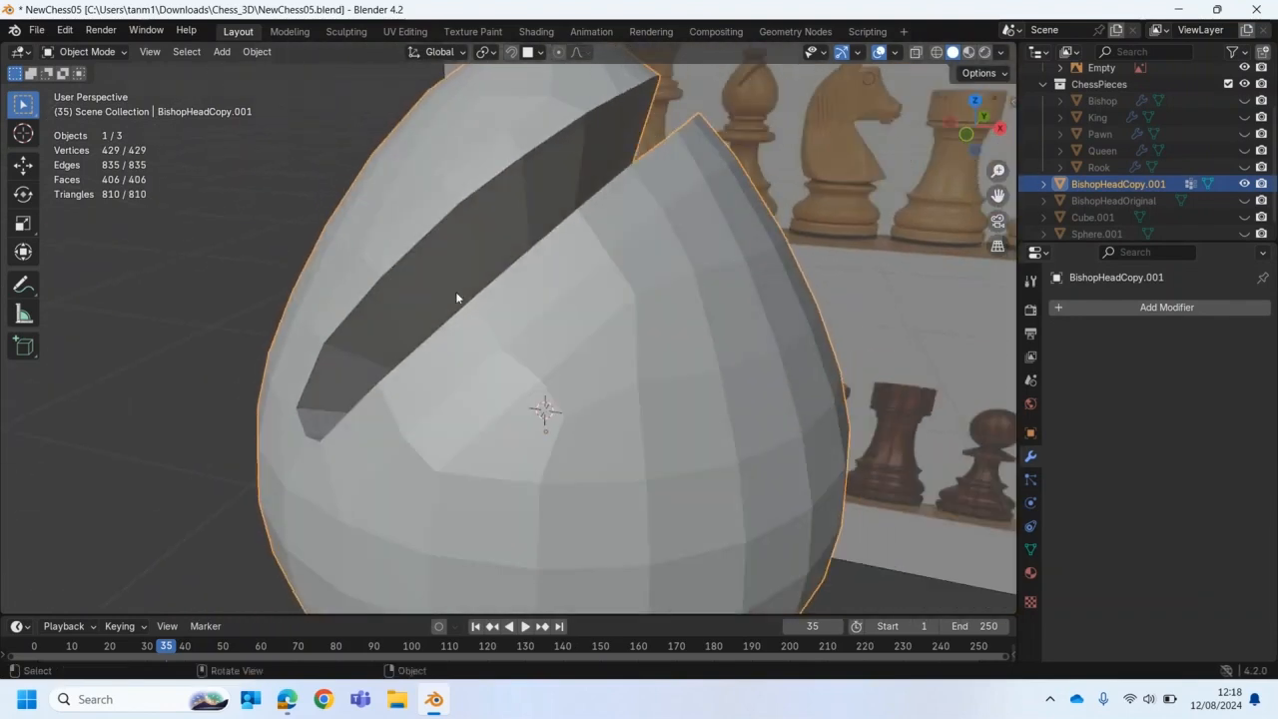
# Step: Switch BishopHeadCopy.001 to Edit Mode, deselect all its faces and examine the slot's topology from several sides
pyautogui.click(85, 51)
pyautogui.click(70, 90)
pyautogui.moveTo(454, 254); pyautogui.dragTo(418, 238, button='middle')
pyautogui.moveTo(332, 298); pyautogui.dragTo(265, 262, button='middle')
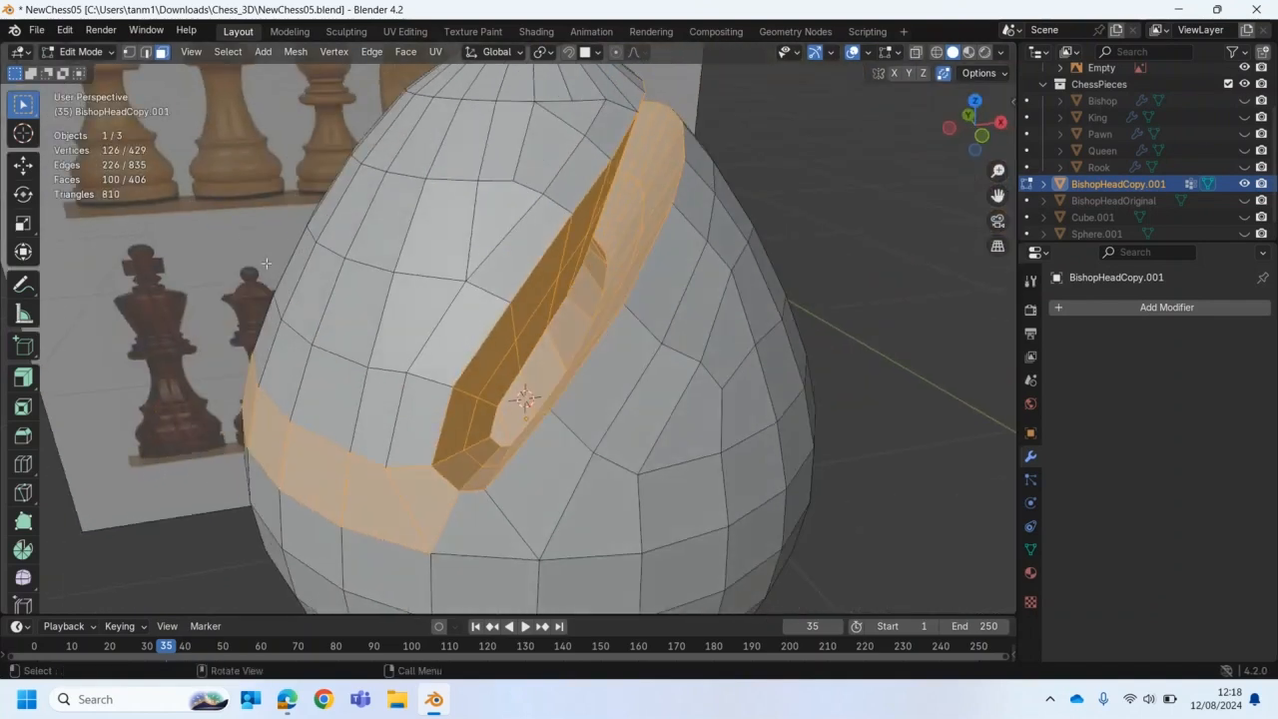
pyautogui.click(947, 423)
pyautogui.moveTo(618, 245); pyautogui.dragTo(699, 244, button='middle')
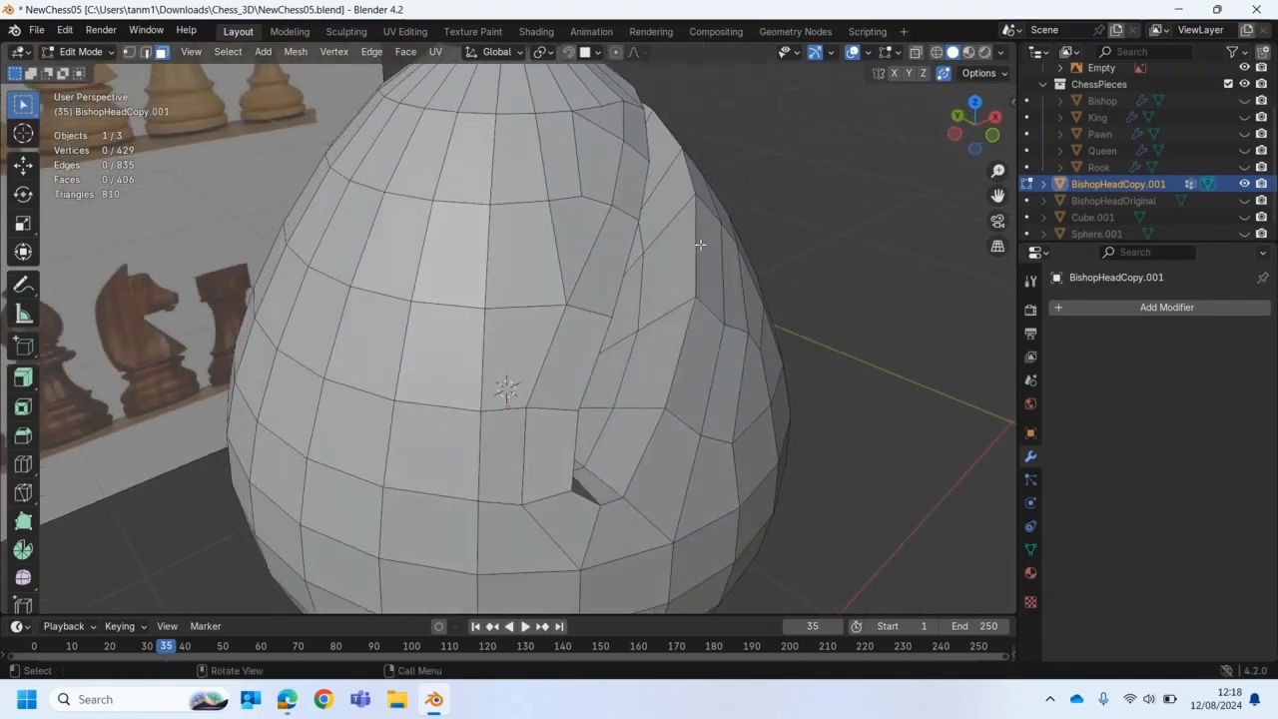
pyautogui.moveTo(662, 285); pyautogui.dragTo(431, 246, button='middle')
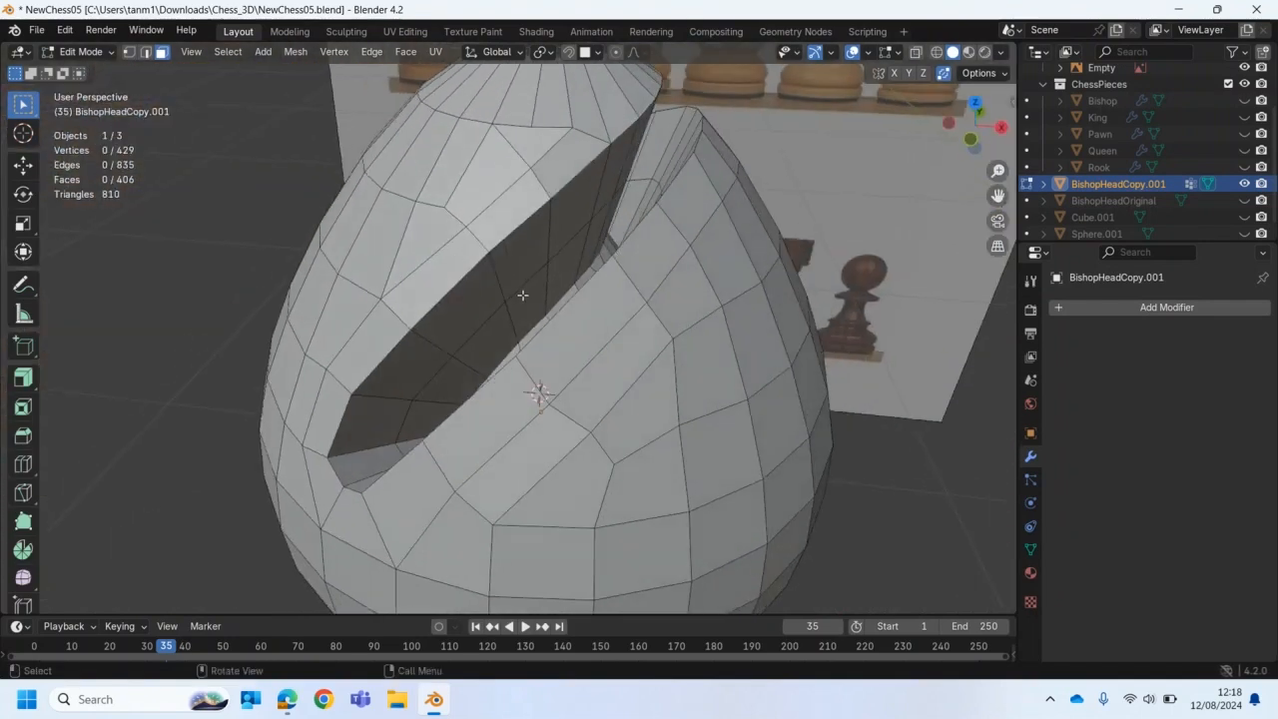
pyautogui.scroll(2, 522, 295)
pyautogui.moveTo(516, 285); pyautogui.dragTo(474, 250, button='middle')
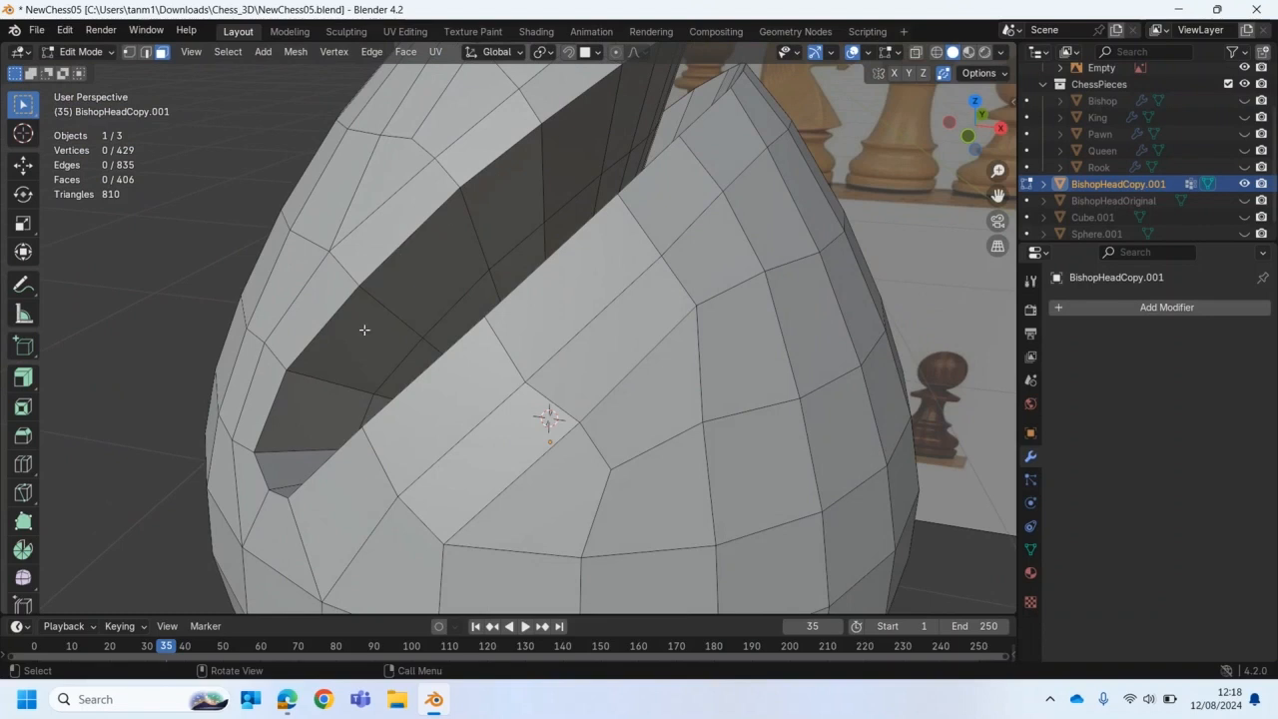
# Step: Add a single loop cut around the slot's inner walls, slid close to the slot's outer edge with a factor of about 0.87
pyautogui.click(24, 463)
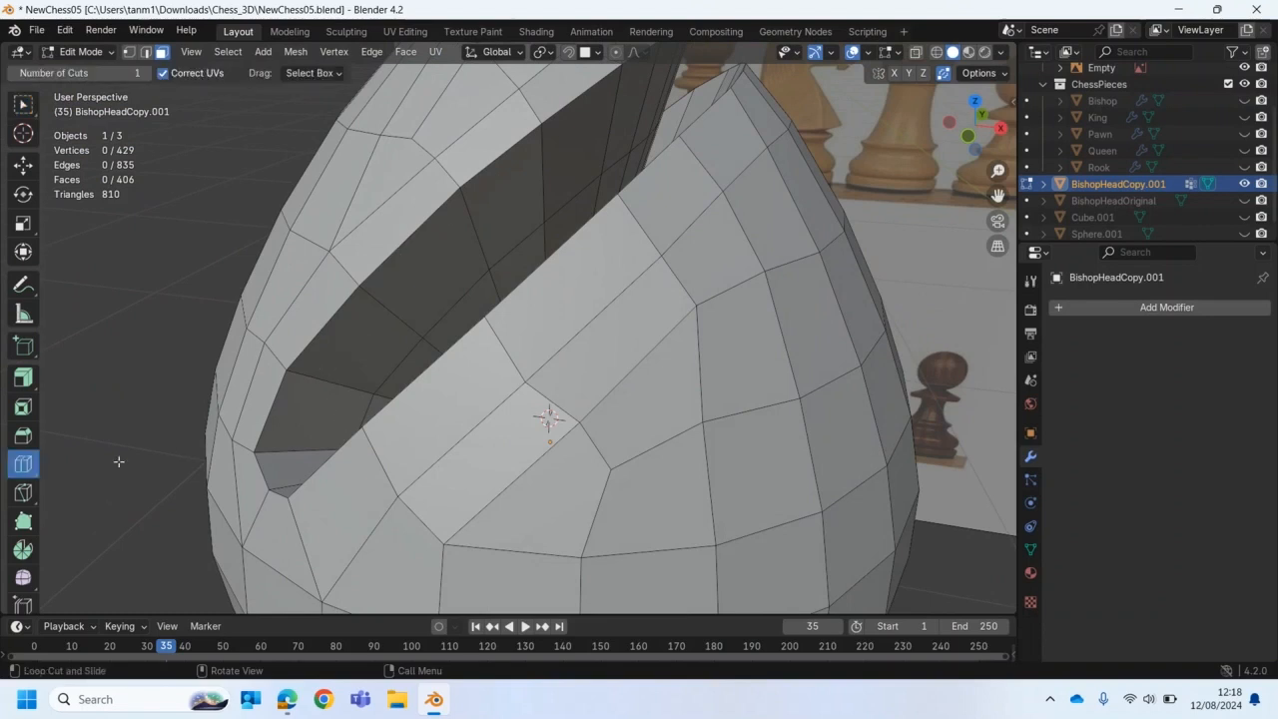
pyautogui.moveTo(362, 326); pyautogui.dragTo(328, 311)
pyautogui.moveTo(335, 319); pyautogui.dragTo(335, 399, button='middle')
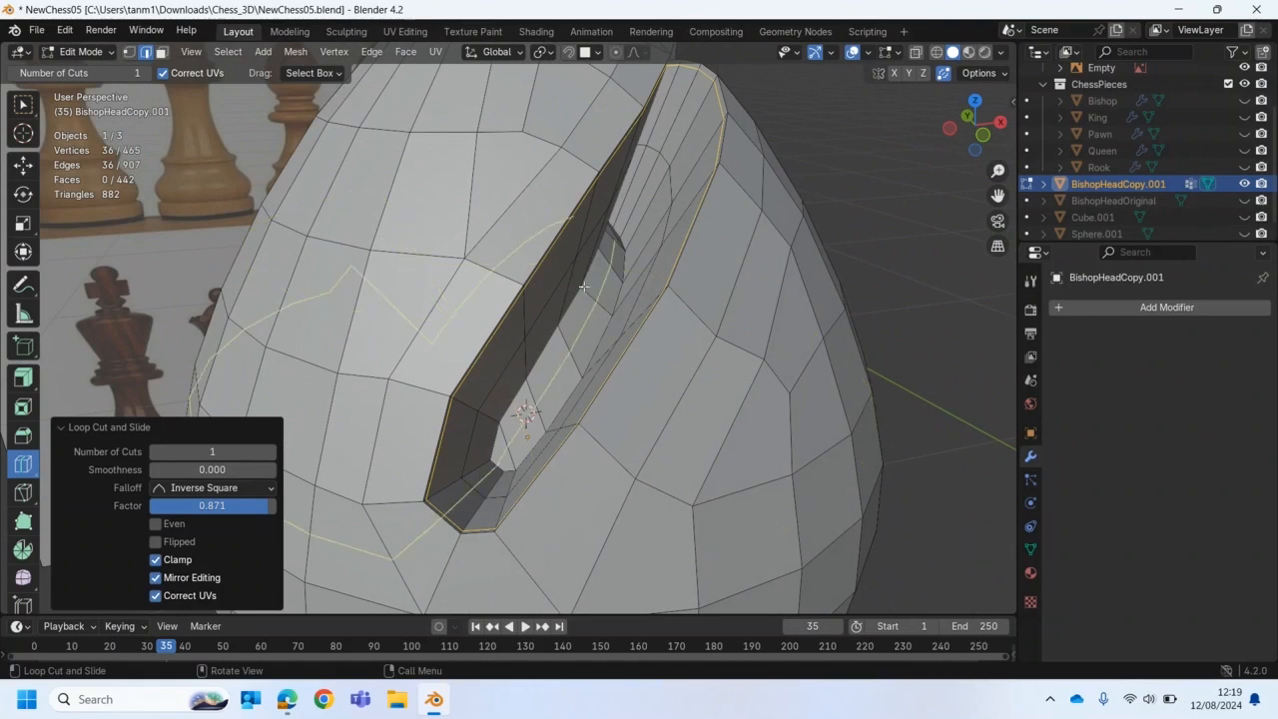
# Step: Add a single loop cut on the head's outer surface around the slot, slid close to the slot's rim with a factor of about 0.825
pyautogui.moveTo(547, 301); pyautogui.dragTo(562, 343, button='middle')
pyautogui.click(619, 311)
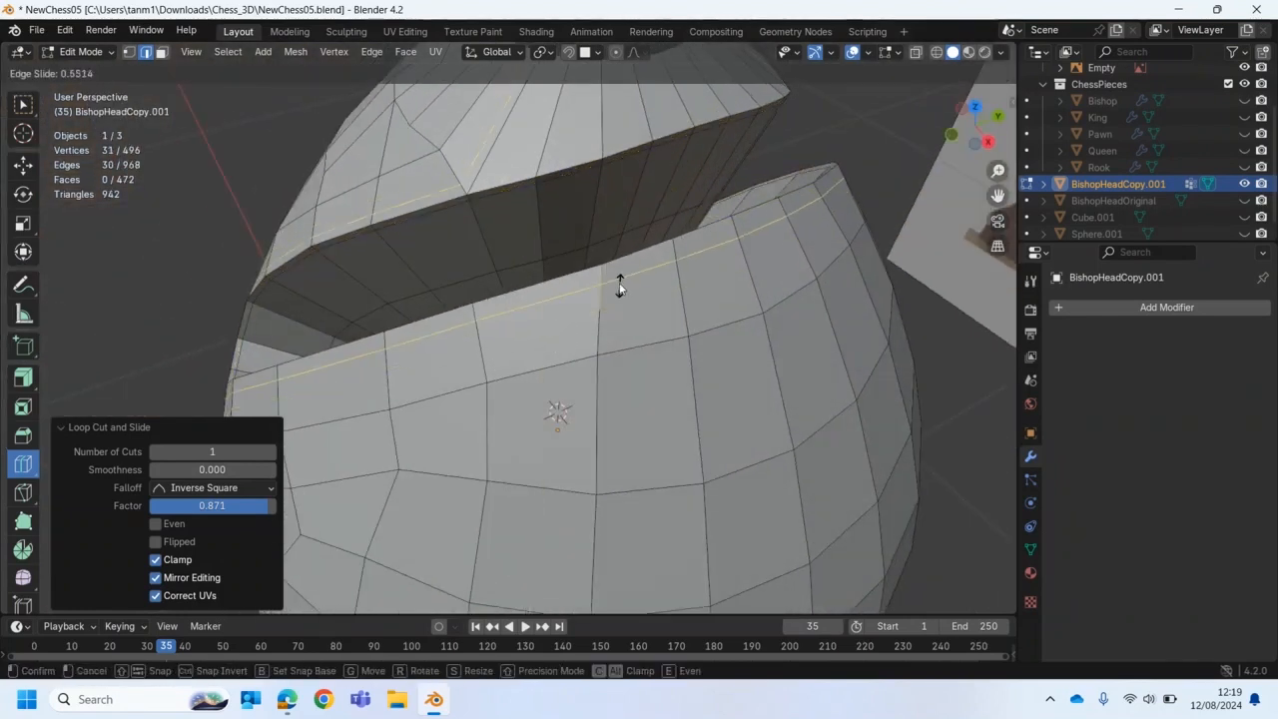
pyautogui.click(620, 274)
pyautogui.moveTo(619, 274); pyautogui.dragTo(599, 300, button='middle')
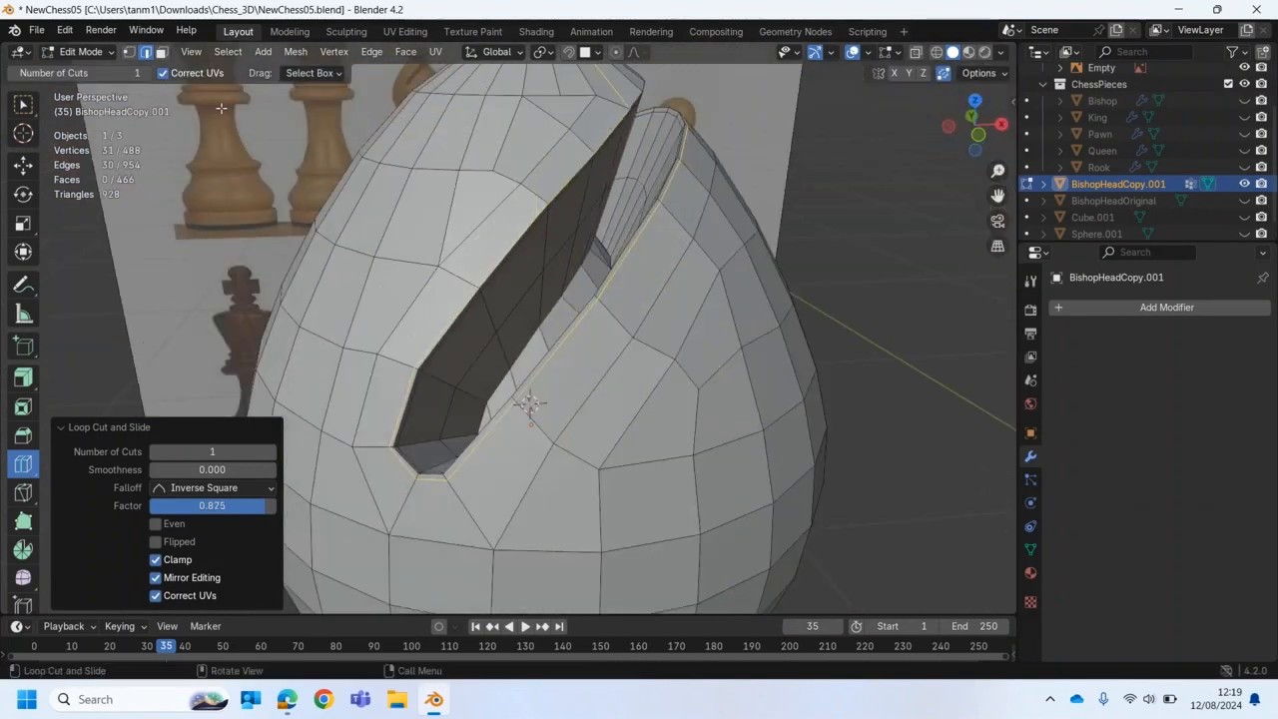
pyautogui.moveTo(499, 289); pyautogui.dragTo(473, 272, button='middle')
pyautogui.moveTo(493, 417)
pyautogui.mouseDown(button='middle')
pyautogui.moveTo(385, 475)
pyautogui.moveTo(469, 424)
pyautogui.mouseUp(button='middle')
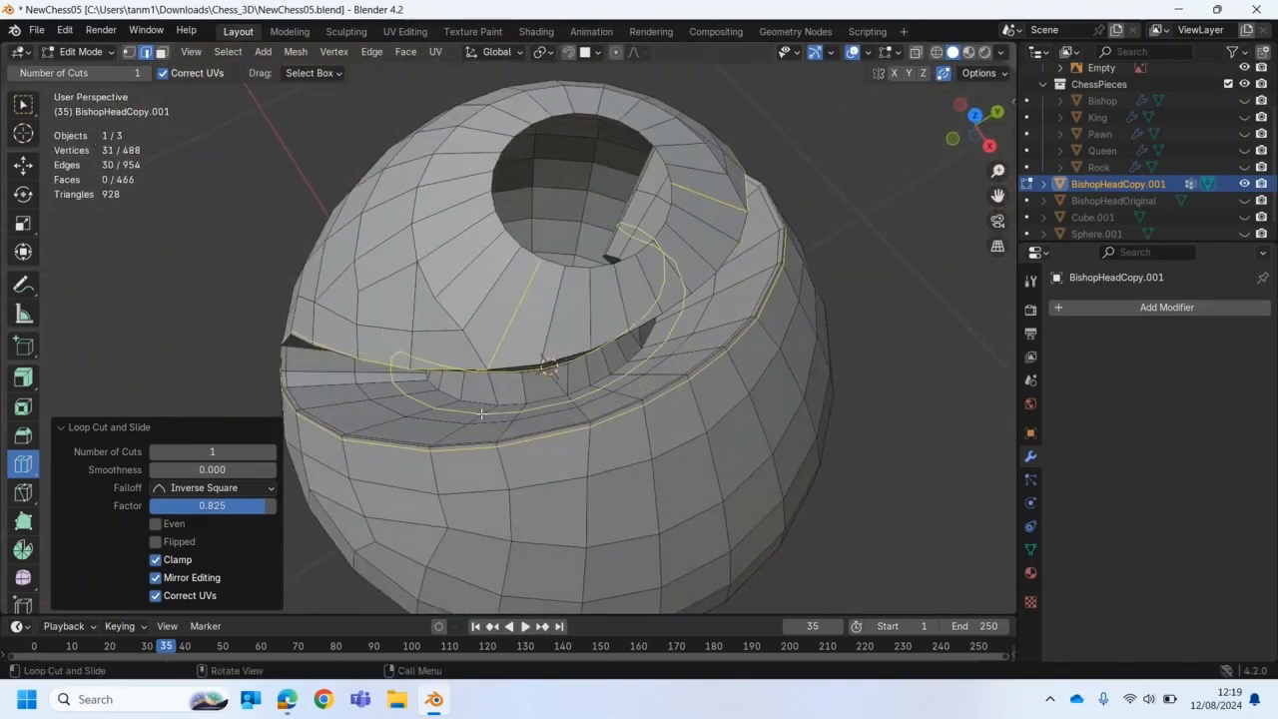
# Step: Add a single loop cut deep inside the slot, running around its inner walls near the slot floor
pyautogui.click(486, 409)
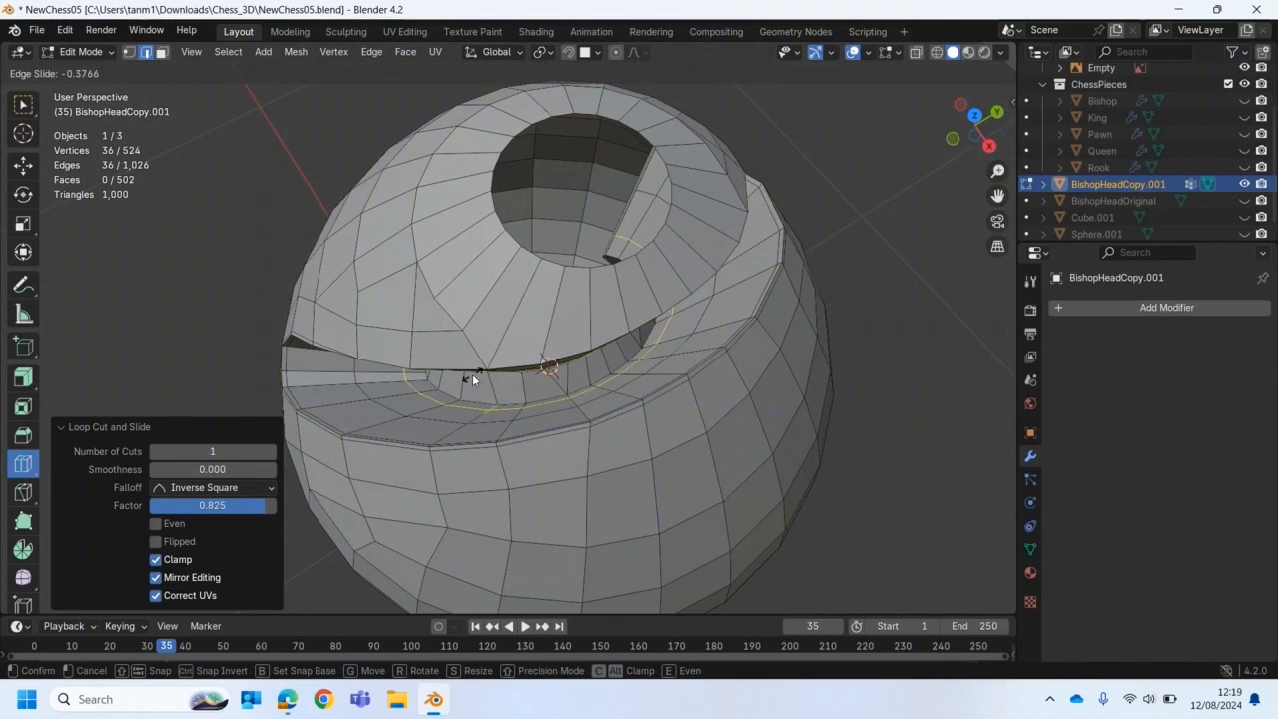
pyautogui.click(481, 384)
pyautogui.moveTo(481, 384); pyautogui.dragTo(177, 174, button='middle')
# Step: Return BishopHeadCopy.001 to Object Mode and shade it smooth with sharp edges kept
pyautogui.click(85, 51)
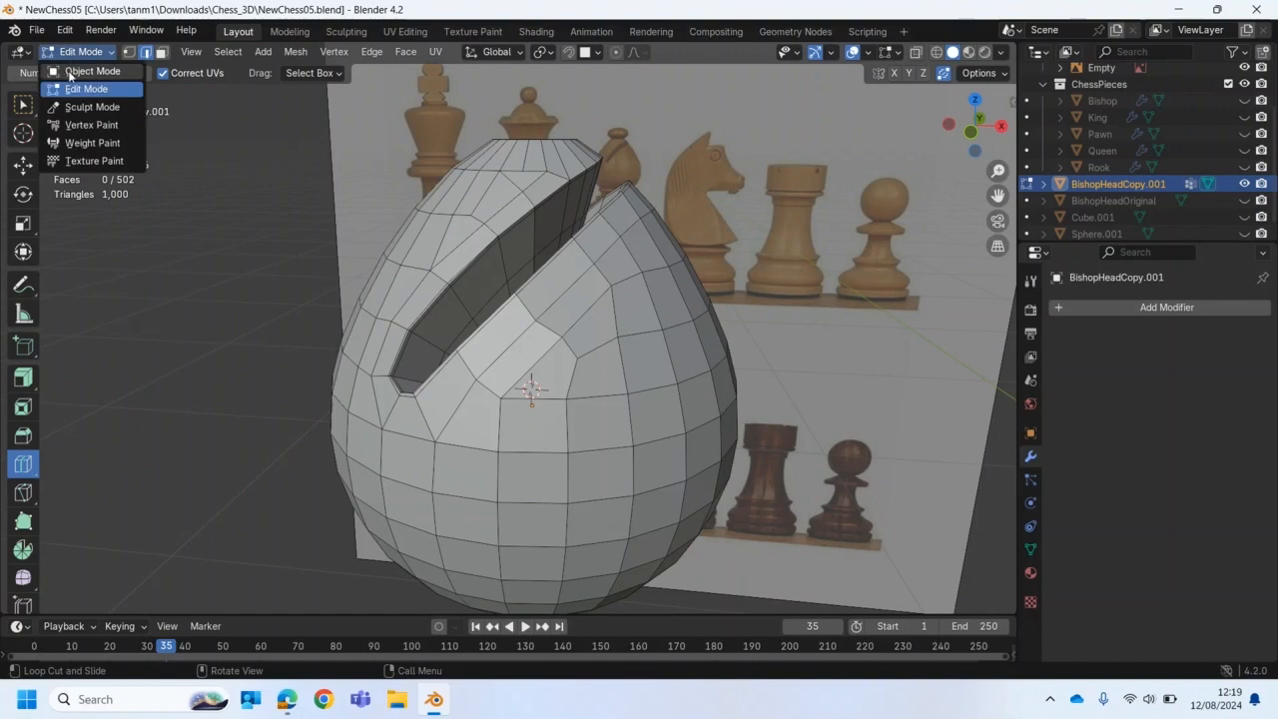
pyautogui.click(95, 63)
pyautogui.rightClick(577, 400)
pyautogui.click(519, 433)
pyautogui.moveTo(527, 388); pyautogui.dragTo(578, 246, button='middle')
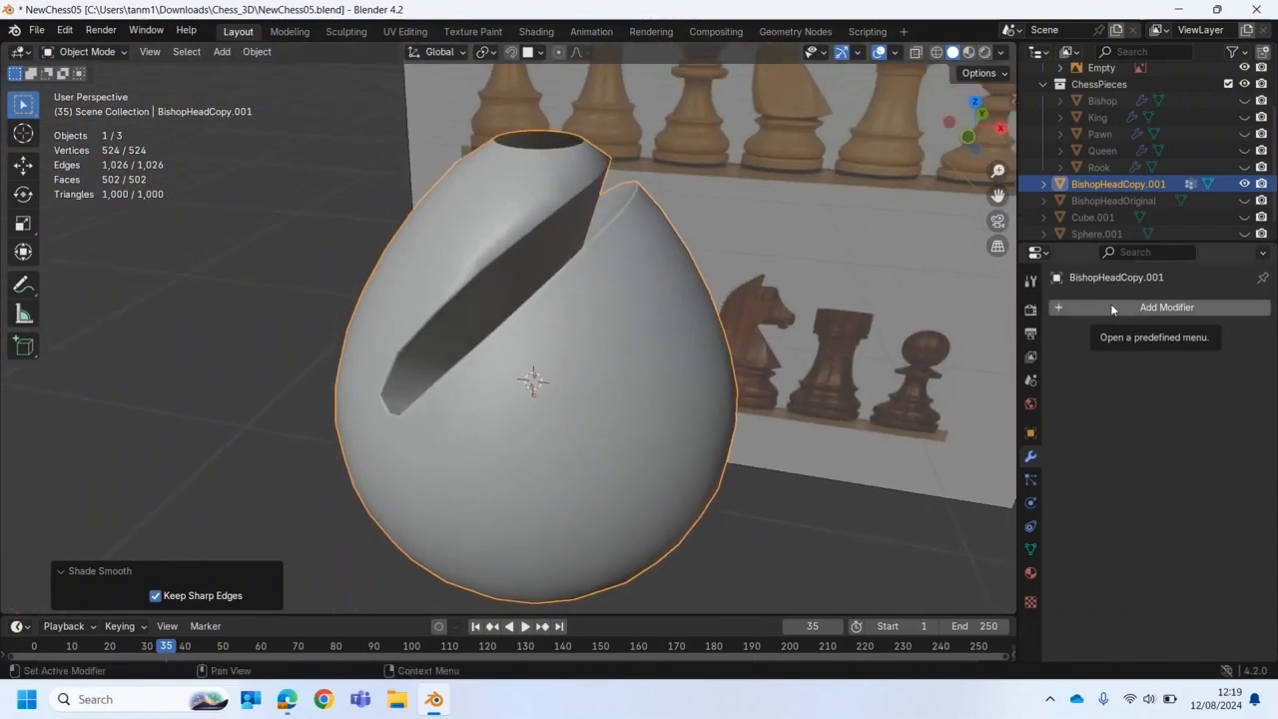
# Step: Add another single loop cut around the slot's inner walls with a factor of about 0.34 and return to Object Mode
pyautogui.moveTo(457, 439); pyautogui.dragTo(599, 379, button='middle')
pyautogui.click(87, 51)
pyautogui.click(80, 90)
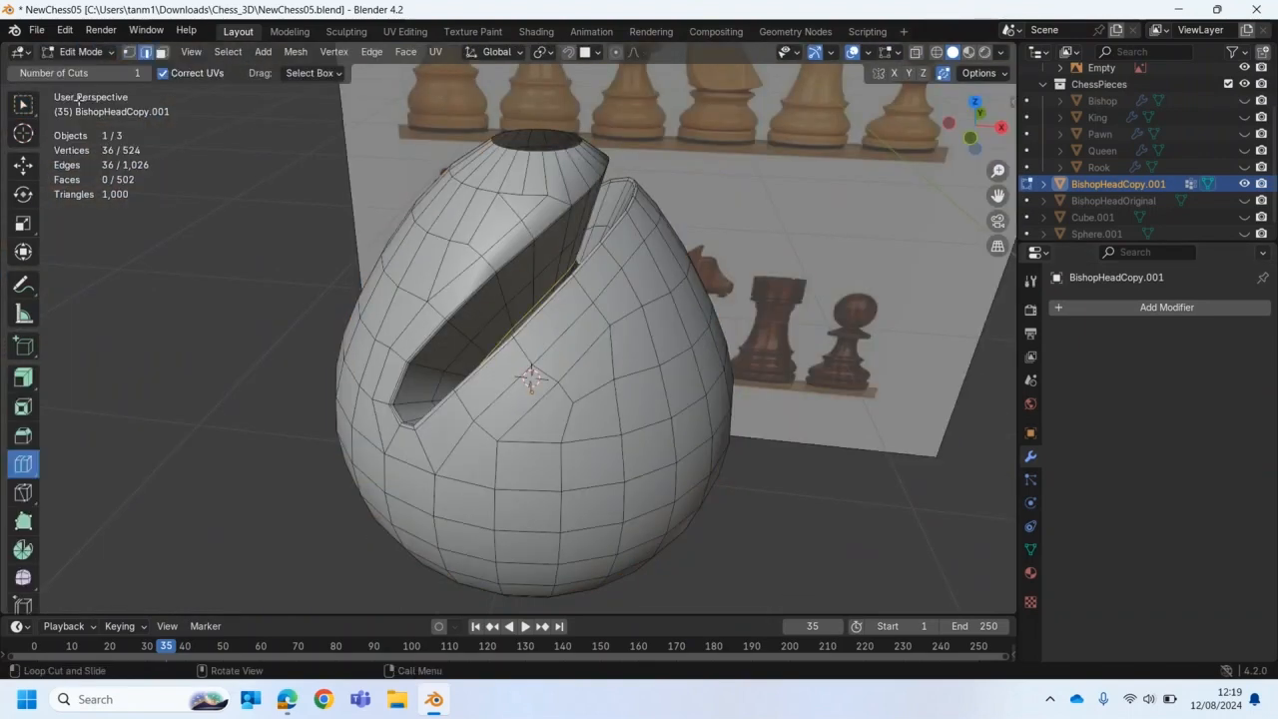
pyautogui.moveTo(251, 308); pyautogui.dragTo(250, 493, button='middle')
pyautogui.moveTo(391, 370); pyautogui.dragTo(383, 371)
pyautogui.moveTo(383, 372); pyautogui.dragTo(482, 386, button='middle')
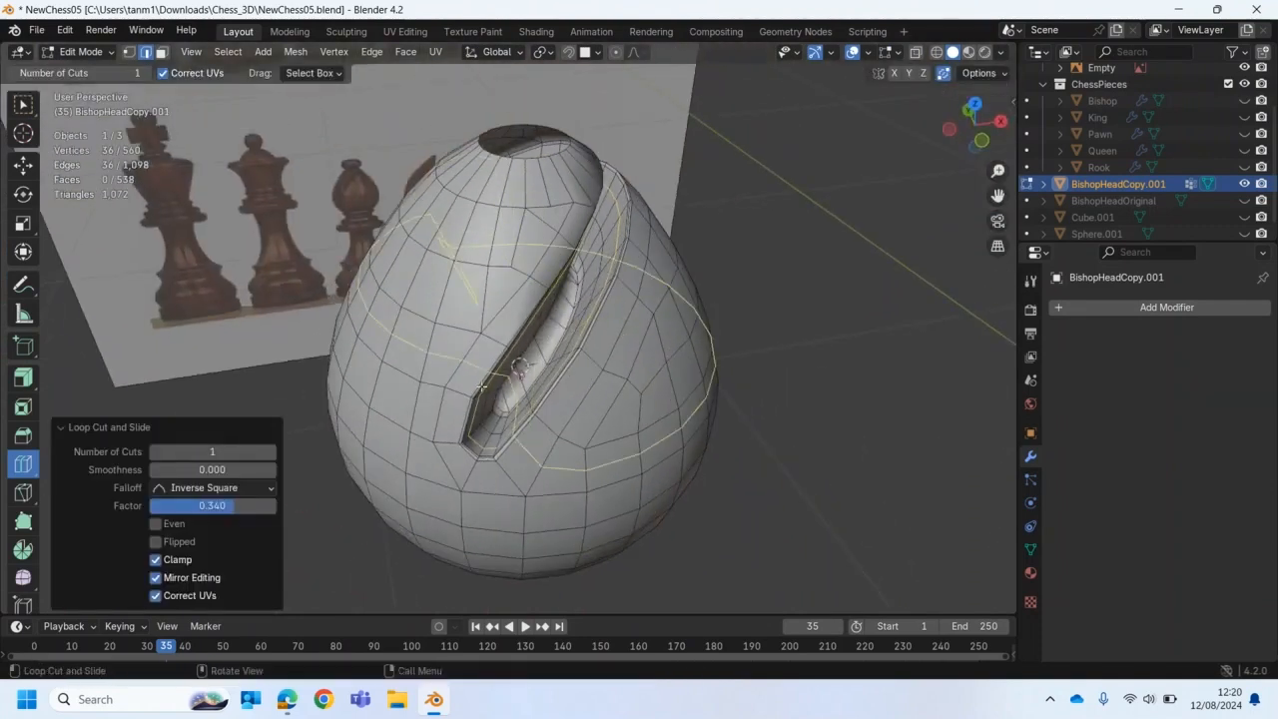
pyautogui.click(521, 436)
pyautogui.moveTo(523, 436); pyautogui.dragTo(507, 443)
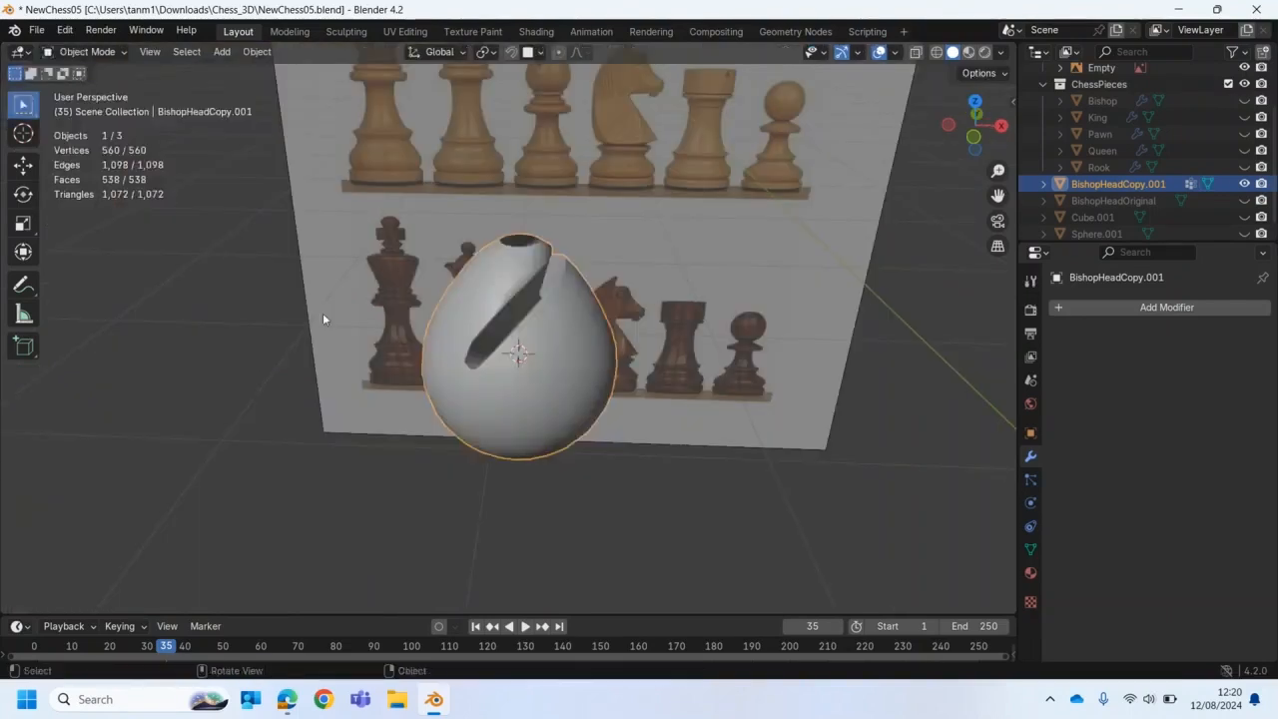
pyautogui.moveTo(323, 312); pyautogui.dragTo(508, 377, button='middle')
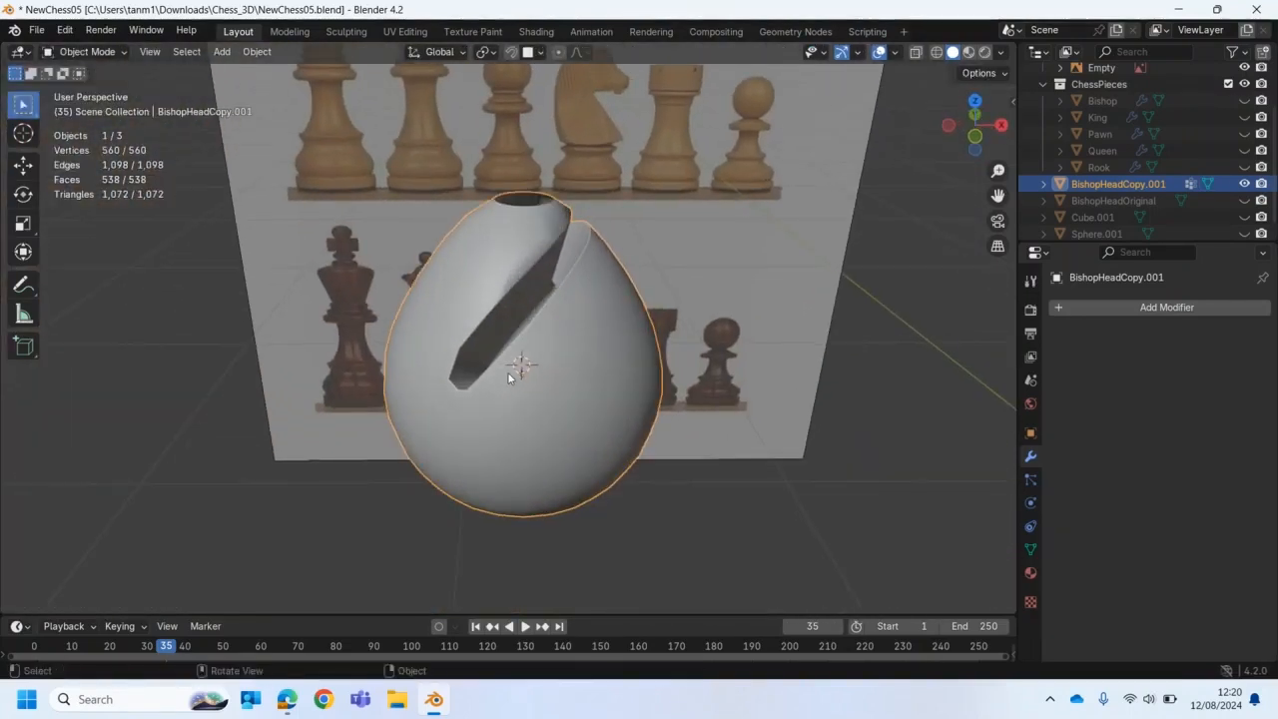
# Step: Unhide Sphere.001 above the bishop head and shade it smooth
pyautogui.click(1245, 233)
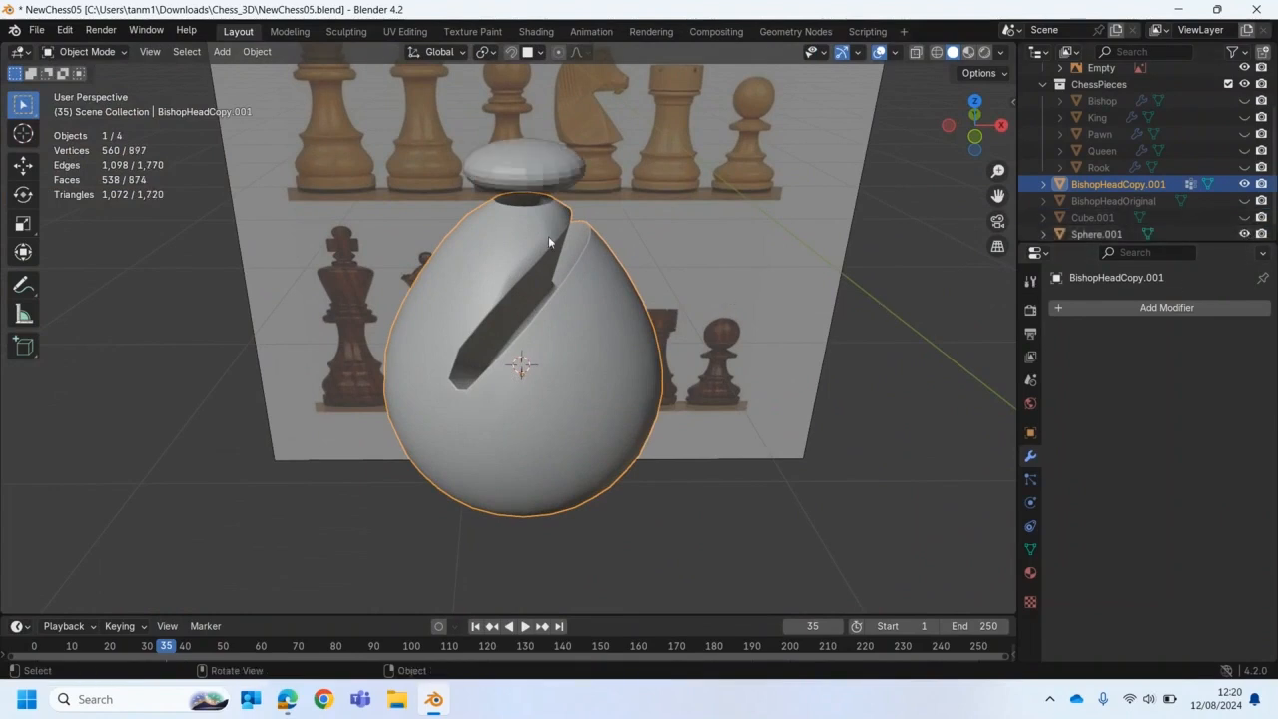
pyautogui.click(546, 171)
pyautogui.rightClick(546, 170)
pyautogui.click(471, 168)
# Step: Join Sphere.001 into BishopHeadCopy.001, keeping the head as the active object
pyautogui.moveTo(520, 253); pyautogui.dragTo(546, 230, button='middle')
pyautogui.scroll(3, 548, 230)
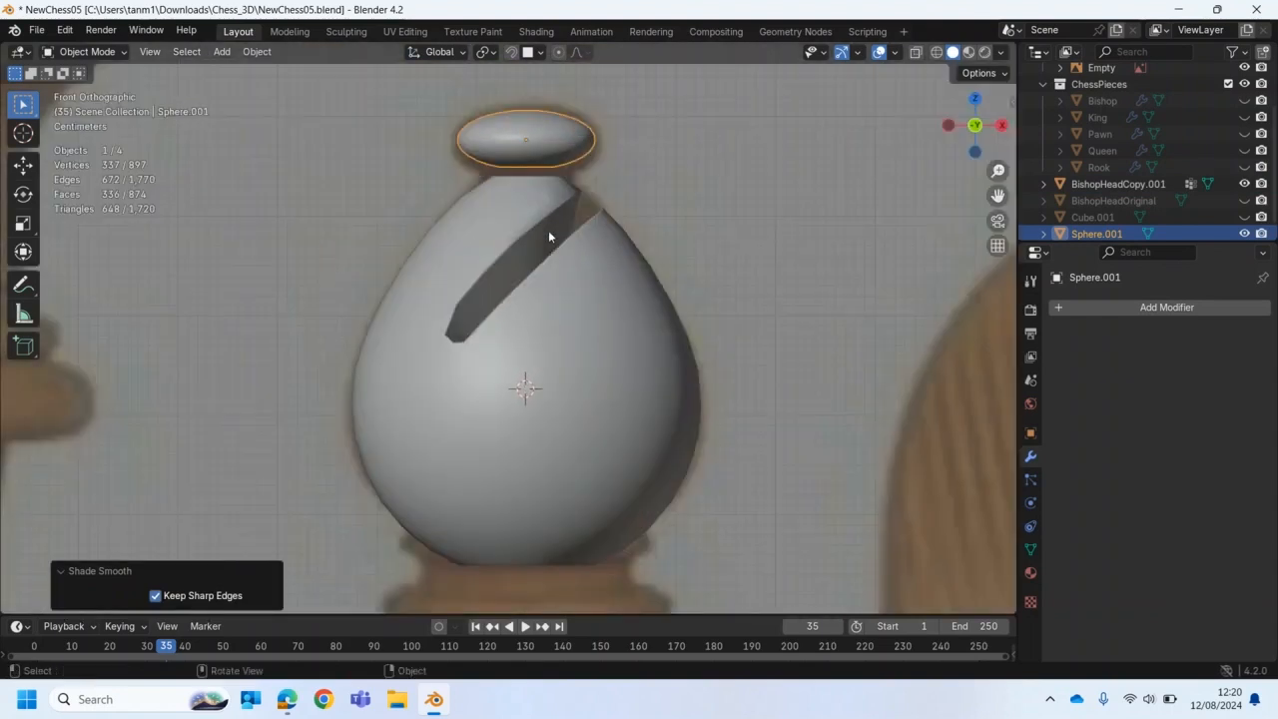
pyautogui.scroll(2, 557, 202)
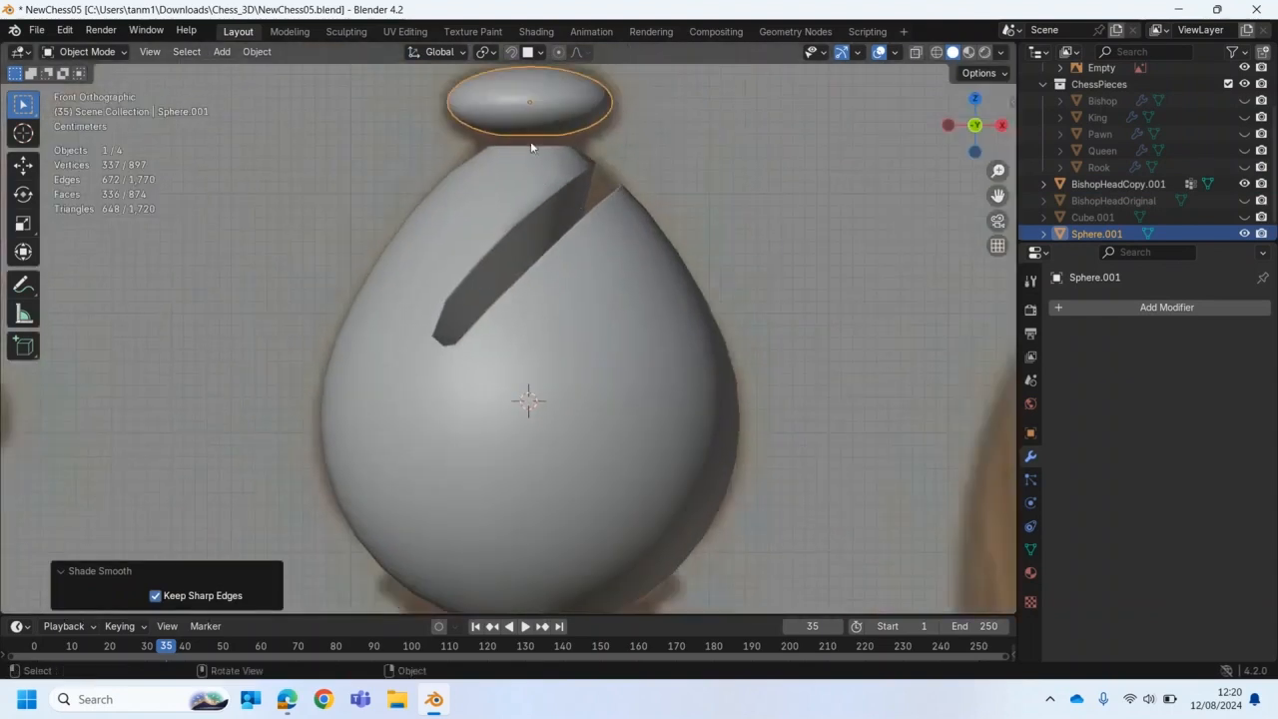
pyautogui.keyDown('shift'); pyautogui.moveTo(547, 126); pyautogui.dragTo(517, 303, button='middle'); pyautogui.keyUp('shift')
pyautogui.scroll(1, 522, 308)
pyautogui.scroll(1, 524, 312)
pyautogui.moveTo(491, 240)
pyautogui.mouseDown(button='middle')
pyautogui.moveTo(448, 285)
pyautogui.moveTo(490, 239)
pyautogui.mouseUp(button='middle')
pyautogui.keyDown('shift'); pyautogui.click(494, 357); pyautogui.keyUp('shift')
pyautogui.rightClick(495, 355)
pyautogui.click(438, 402)
pyautogui.moveTo(439, 402); pyautogui.dragTo(529, 389, button='middle')
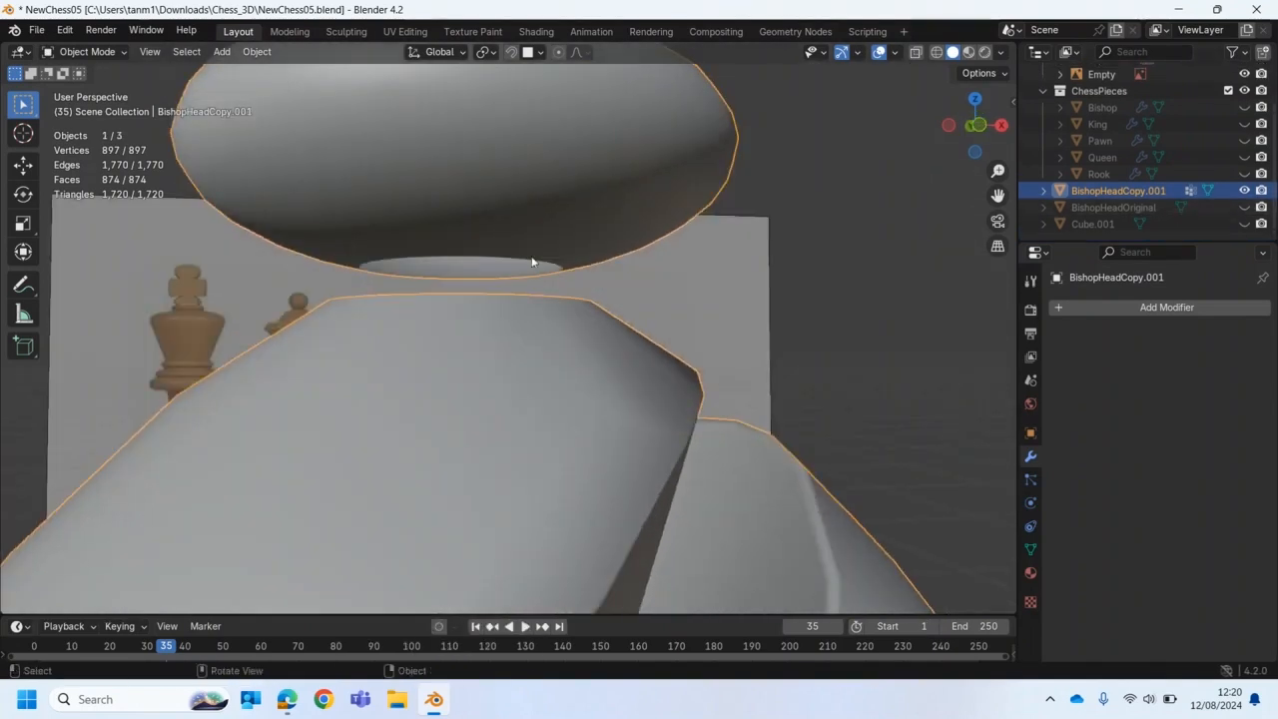
# Step: Bridge the sphere's open bottom edge loop to the open edge loop at the head's top, and clear the selection
pyautogui.press('Tab')
pyautogui.keyDown('alt'); pyautogui.click(494, 252); pyautogui.keyUp('alt')
pyautogui.moveTo(494, 252); pyautogui.dragTo(487, 322, button='middle')
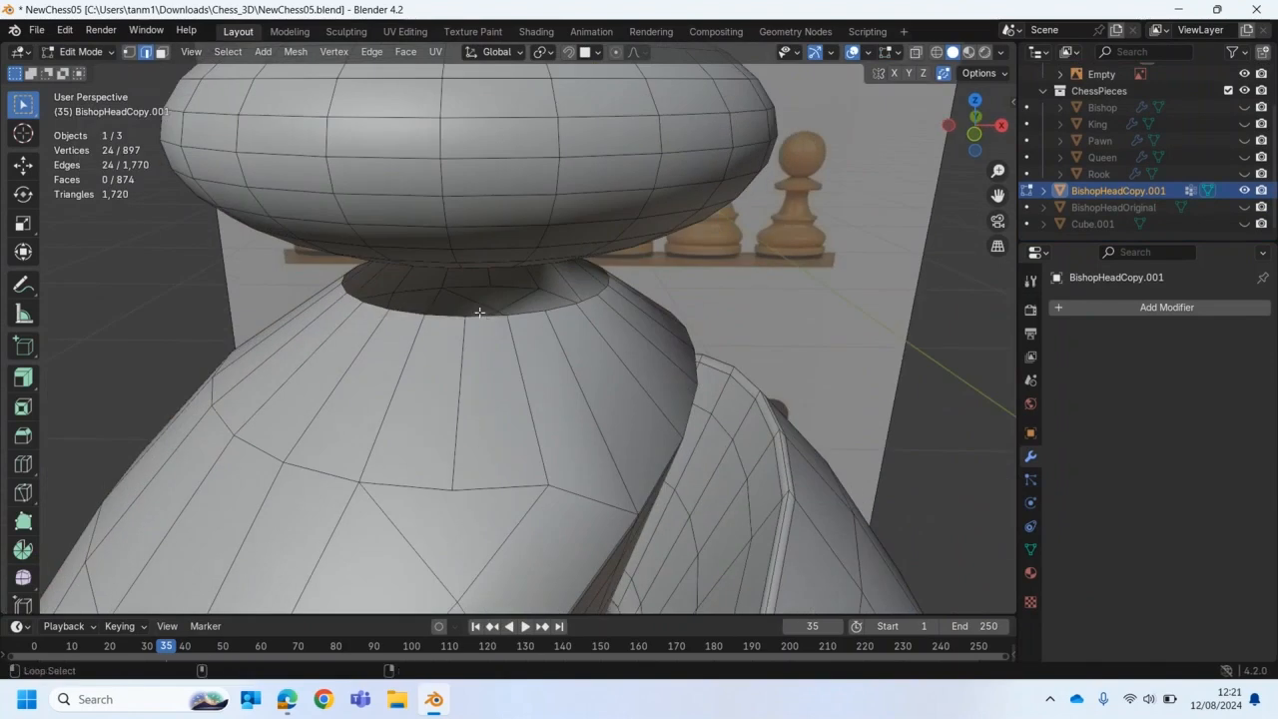
pyautogui.keyDown('alt'); pyautogui.keyDown('shift'); pyautogui.click(479, 314); pyautogui.keyUp('shift'); pyautogui.keyUp('alt')
pyautogui.click(405, 52)
pyautogui.moveTo(372, 52)
pyautogui.click(428, 105)
pyautogui.scroll(-4, 574, 395)
pyautogui.moveTo(574, 399); pyautogui.dragTo(645, 388, button='middle')
pyautogui.click(798, 391)
pyautogui.moveTo(804, 391); pyautogui.dragTo(689, 395, button='middle')
pyautogui.scroll(-6, 689, 456)
# Step: Unhide the Bishop body, return to Object Mode and show the model in front view with X-ray enabled
pyautogui.click(1243, 107)
pyautogui.scroll(-3, 838, 385)
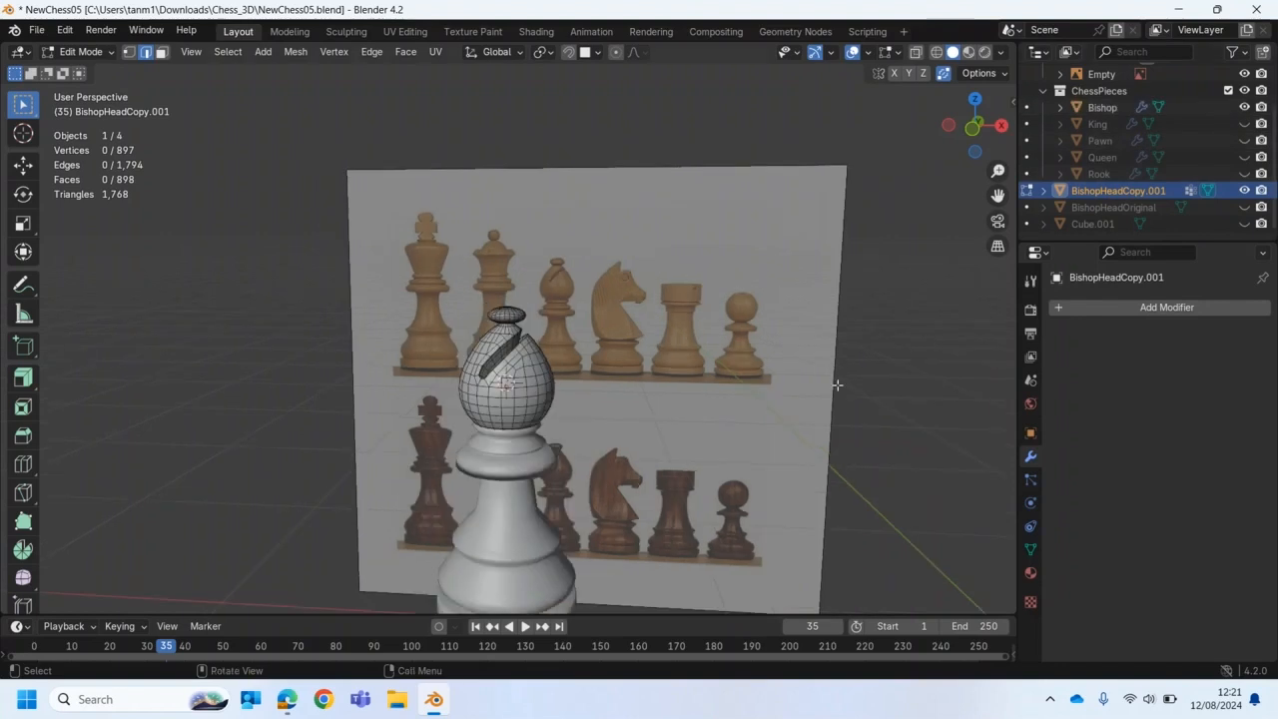
pyautogui.keyDown('shift'); pyautogui.moveTo(592, 481); pyautogui.dragTo(596, 334, button='middle'); pyautogui.keyUp('shift')
pyautogui.scroll(5, 658, 317)
pyautogui.press('Tab')
pyautogui.moveTo(699, 297)
pyautogui.mouseDown(button='middle')
pyautogui.moveTo(627, 306)
pyautogui.moveTo(689, 282)
pyautogui.mouseUp(button='middle')
pyautogui.press('KP_1')
pyautogui.click(915, 53)
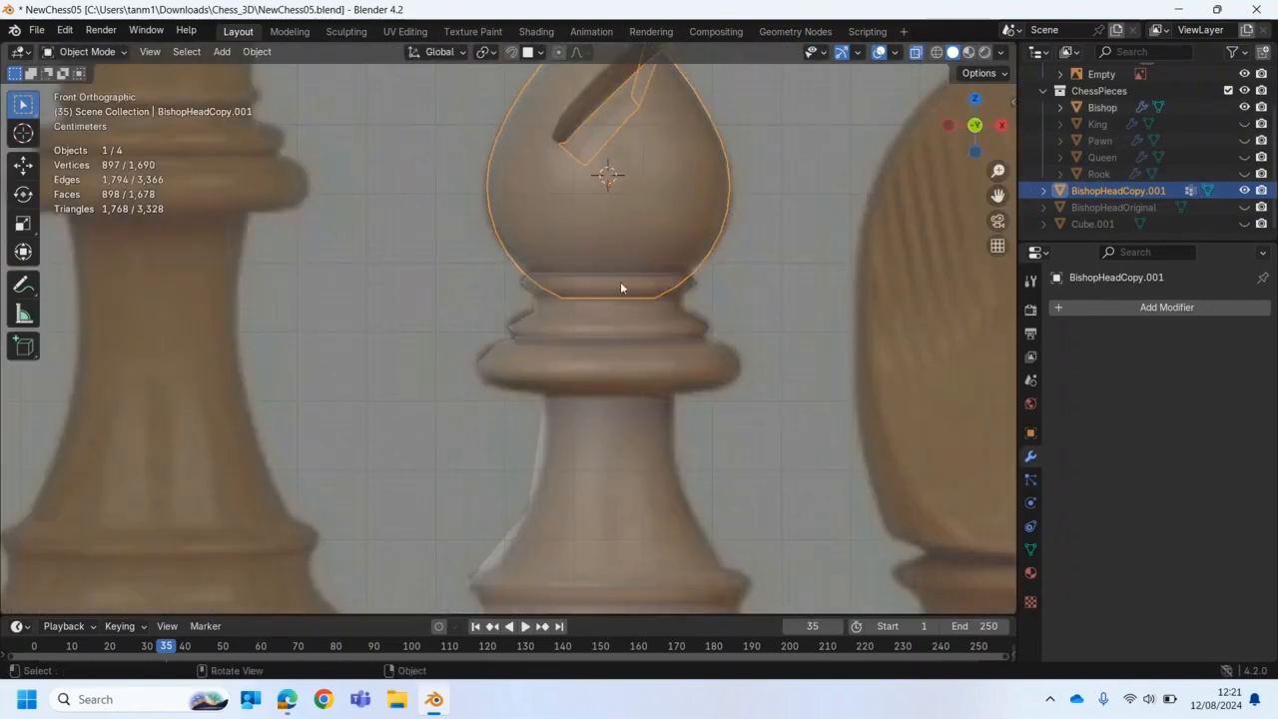
# Step: Delete the two lowest rings of faces at the bottom of BishopHeadCopy.001, where the head overlaps the body
pyautogui.scroll(2, 621, 289)
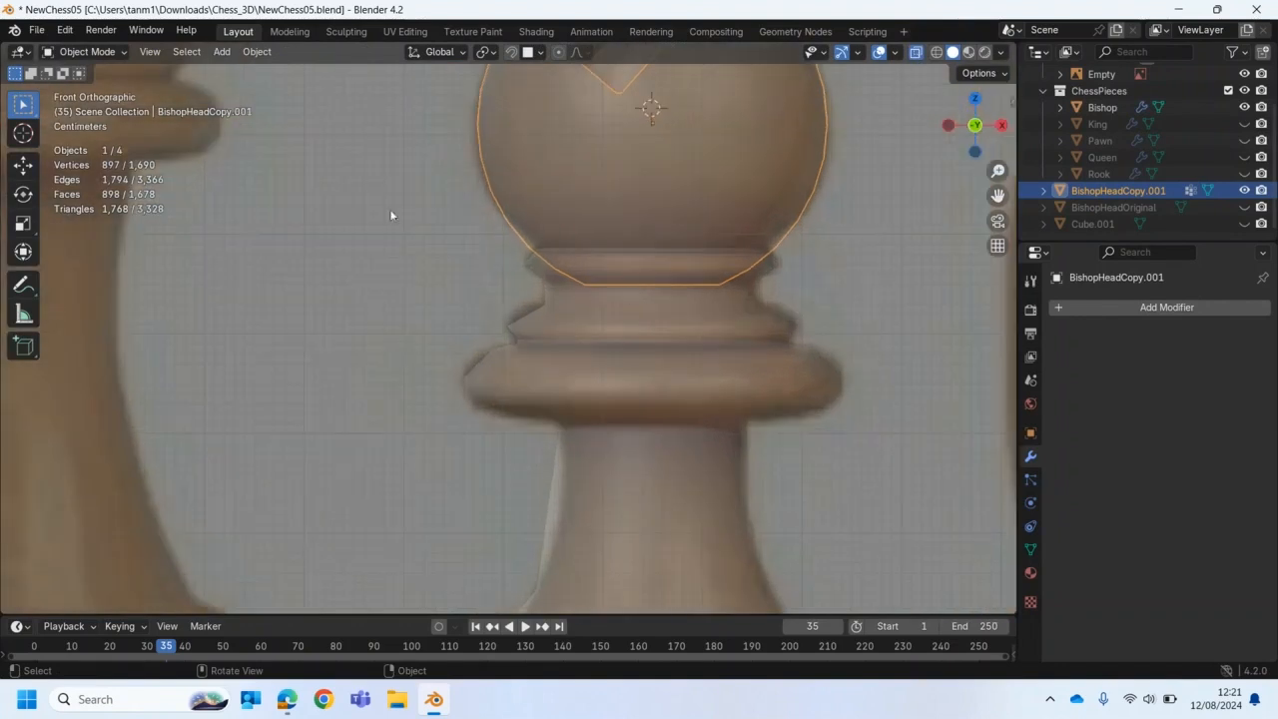
pyautogui.click(98, 54)
pyautogui.click(94, 90)
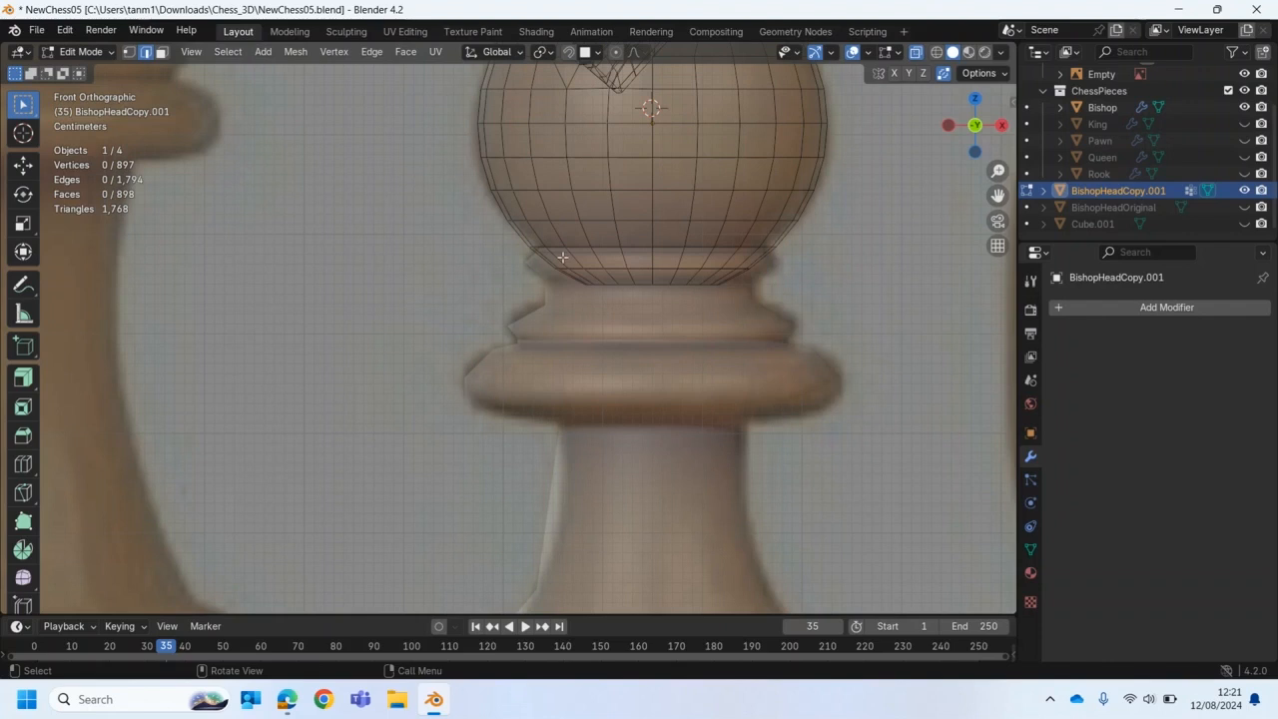
pyautogui.click(159, 53)
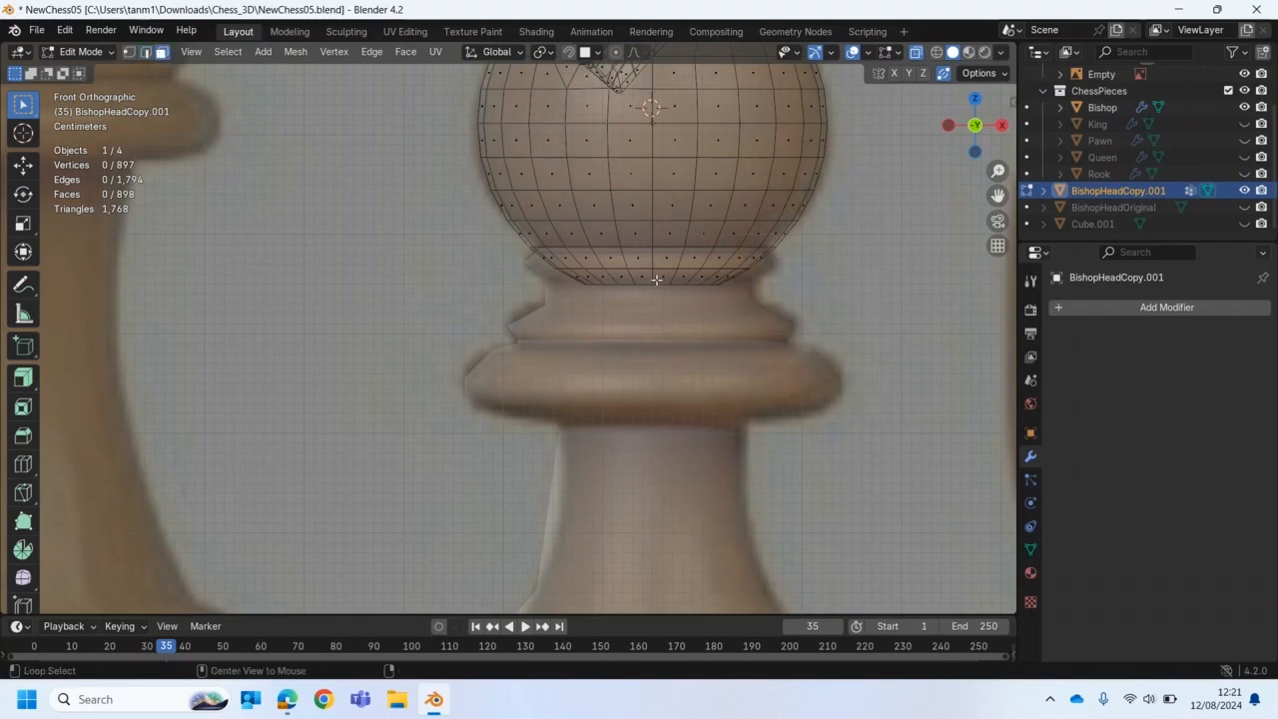
pyautogui.keyDown('alt'); pyautogui.click(656, 280); pyautogui.keyUp('alt')
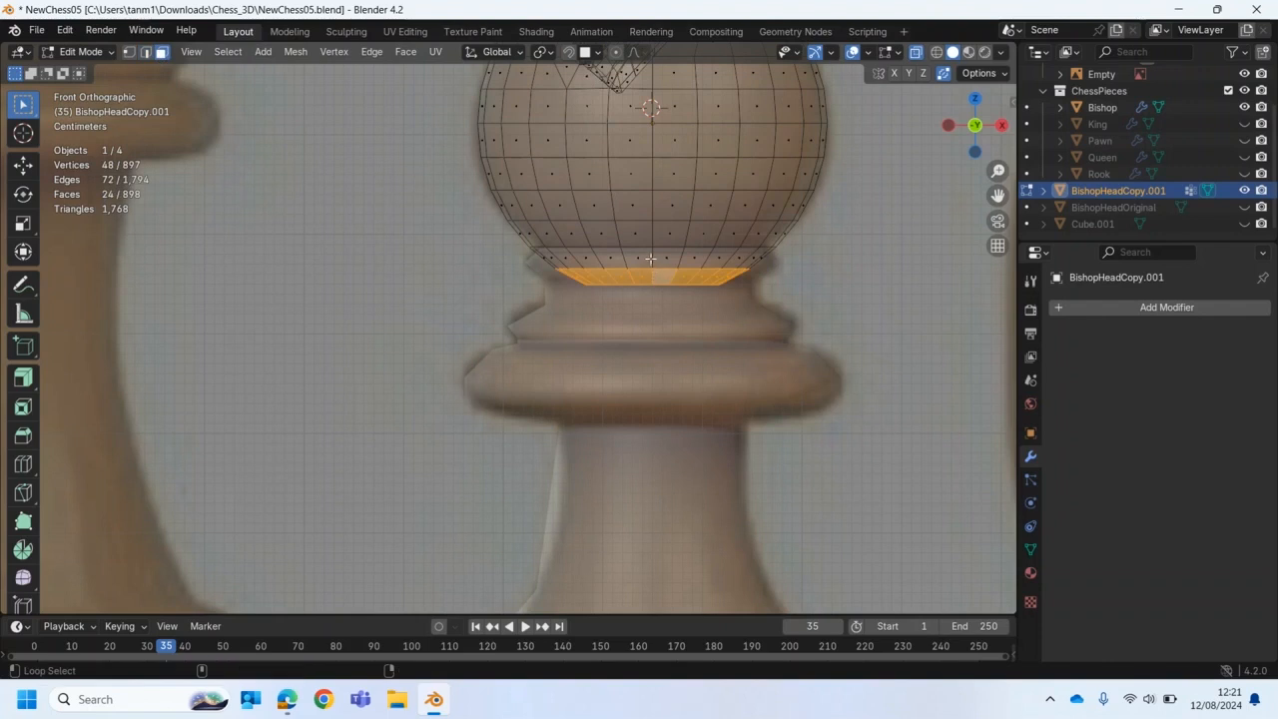
pyautogui.keyDown('alt'); pyautogui.keyDown('shift'); pyautogui.click(650, 259); pyautogui.keyUp('shift'); pyautogui.keyUp('alt')
pyautogui.press('x')
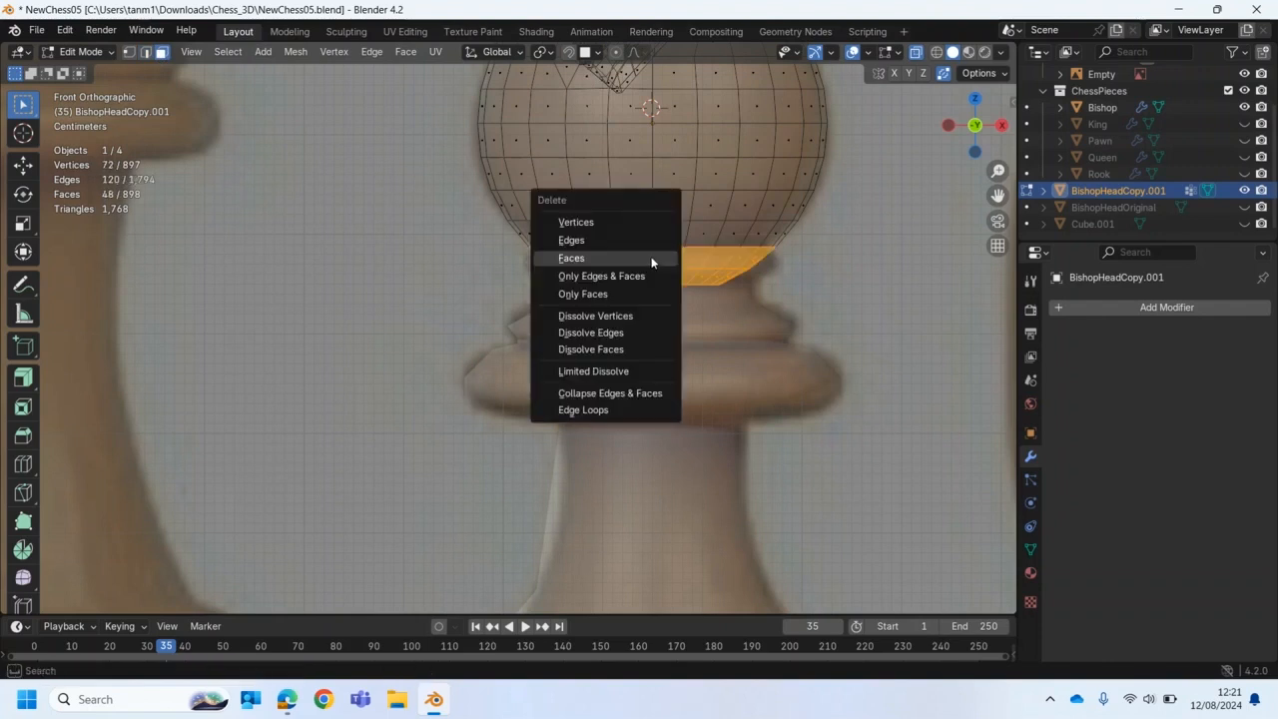
pyautogui.click(649, 259)
pyautogui.moveTo(673, 284); pyautogui.dragTo(652, 331, button='middle')
pyautogui.press('KP_1')
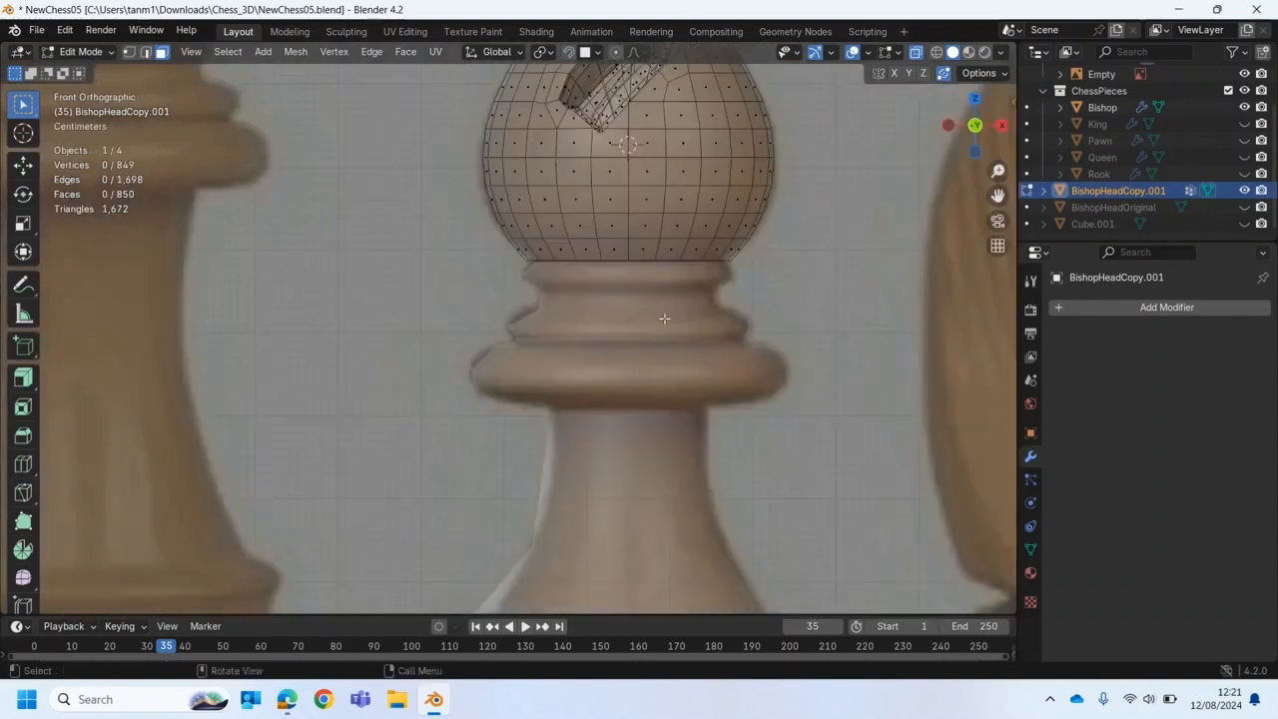
# Step: In Object Mode, move BishopHeadCopy.001 up about 0.0139 m along Z to leave a gap above the body's collar
pyautogui.click(80, 51)
pyautogui.click(78, 61)
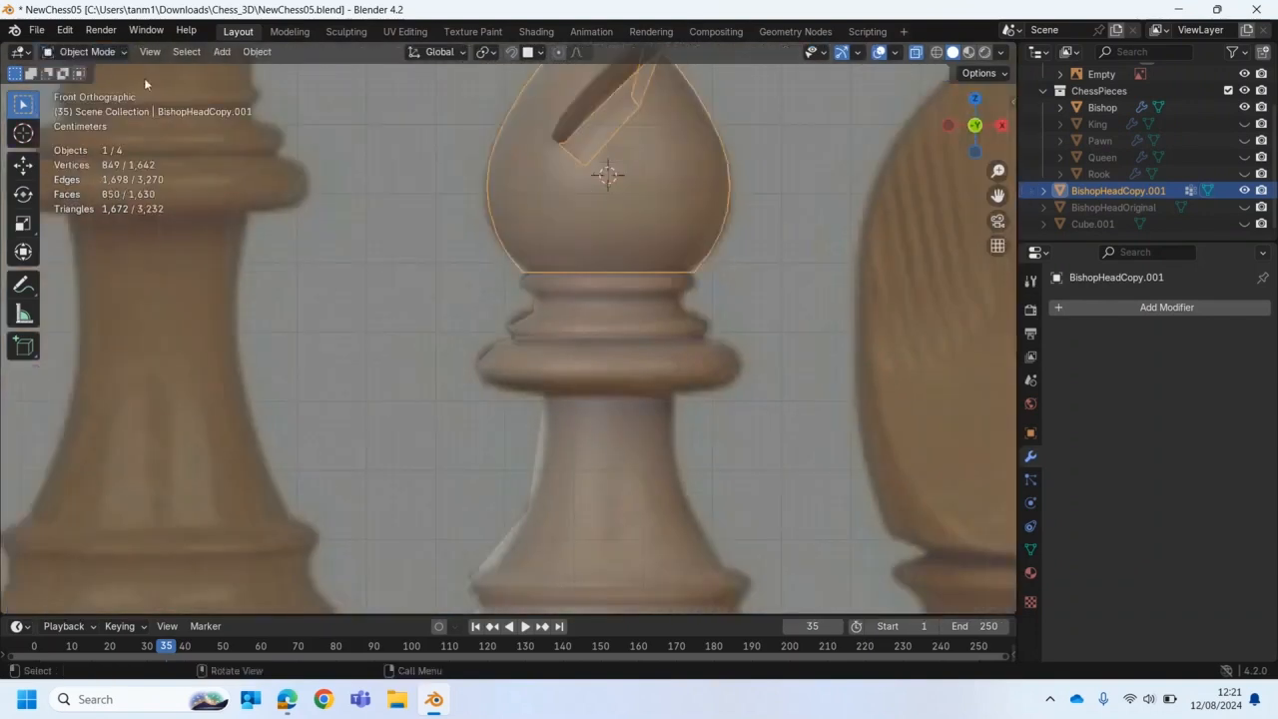
pyautogui.scroll(-2, 391, 135)
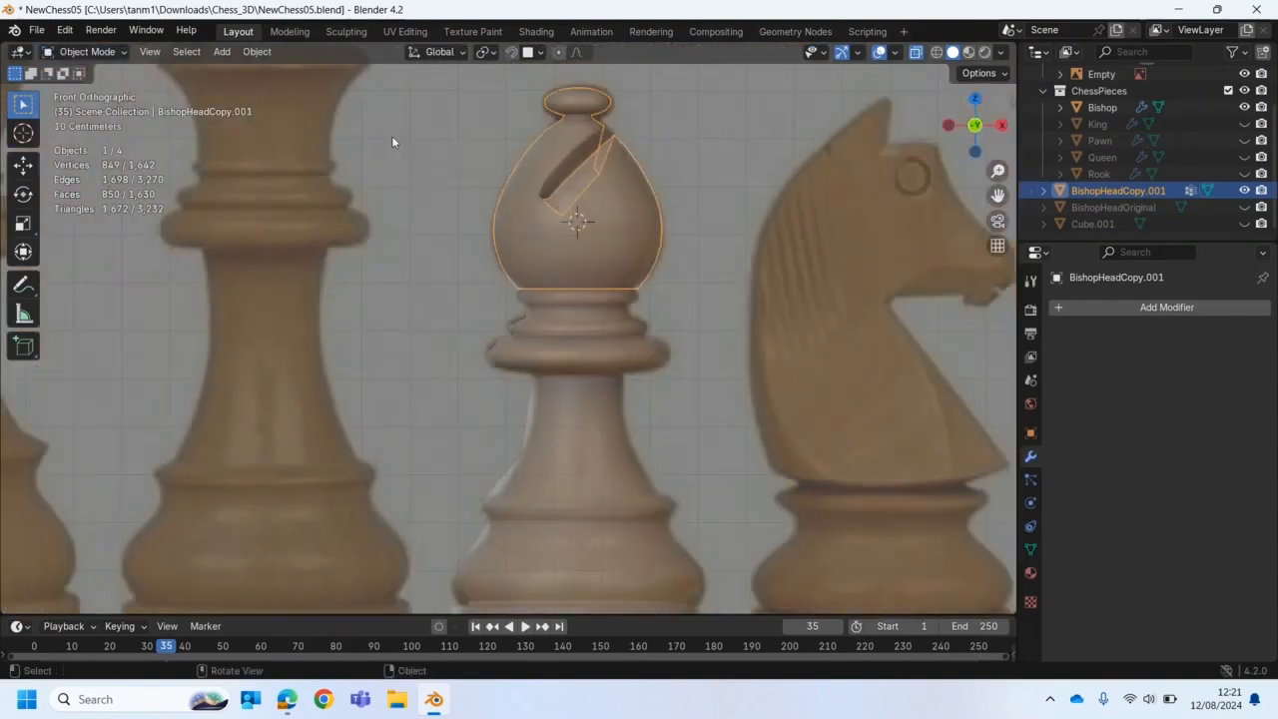
pyautogui.click(596, 236)
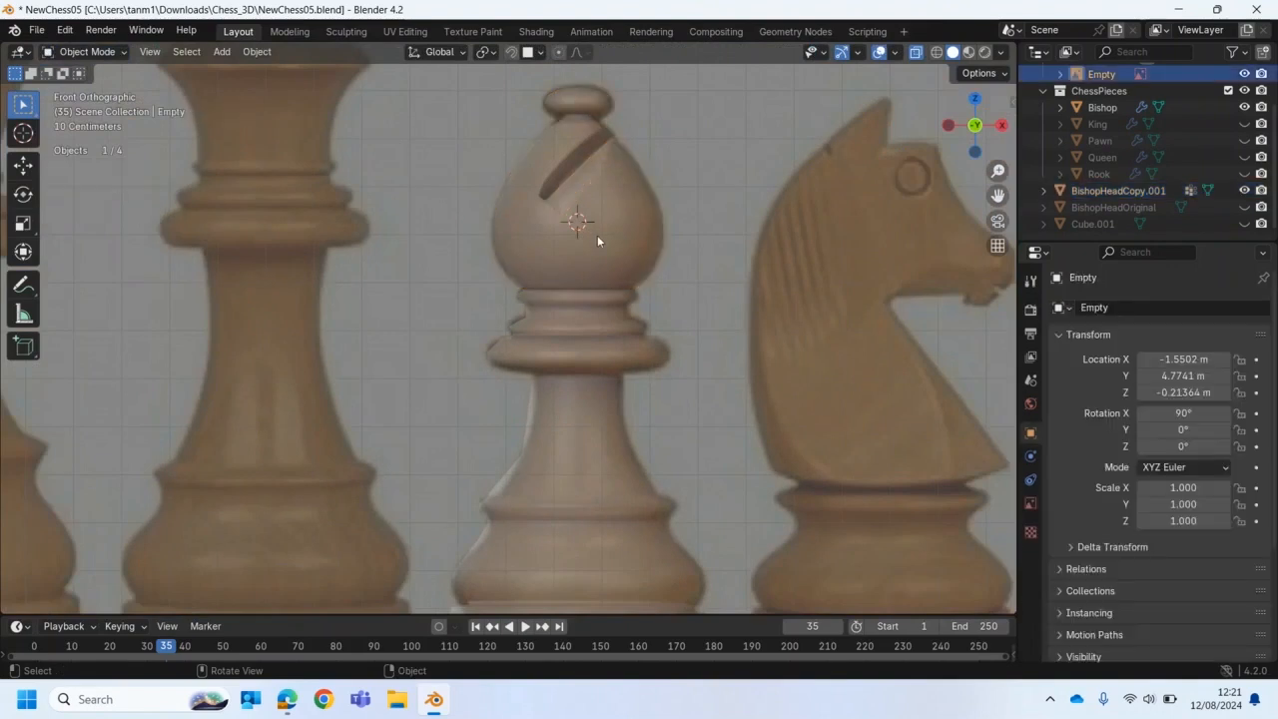
pyautogui.hotkey('shift', 'space')
pyautogui.press('g')
pyautogui.click(607, 215)
pyautogui.moveTo(579, 163); pyautogui.dragTo(578, 152)
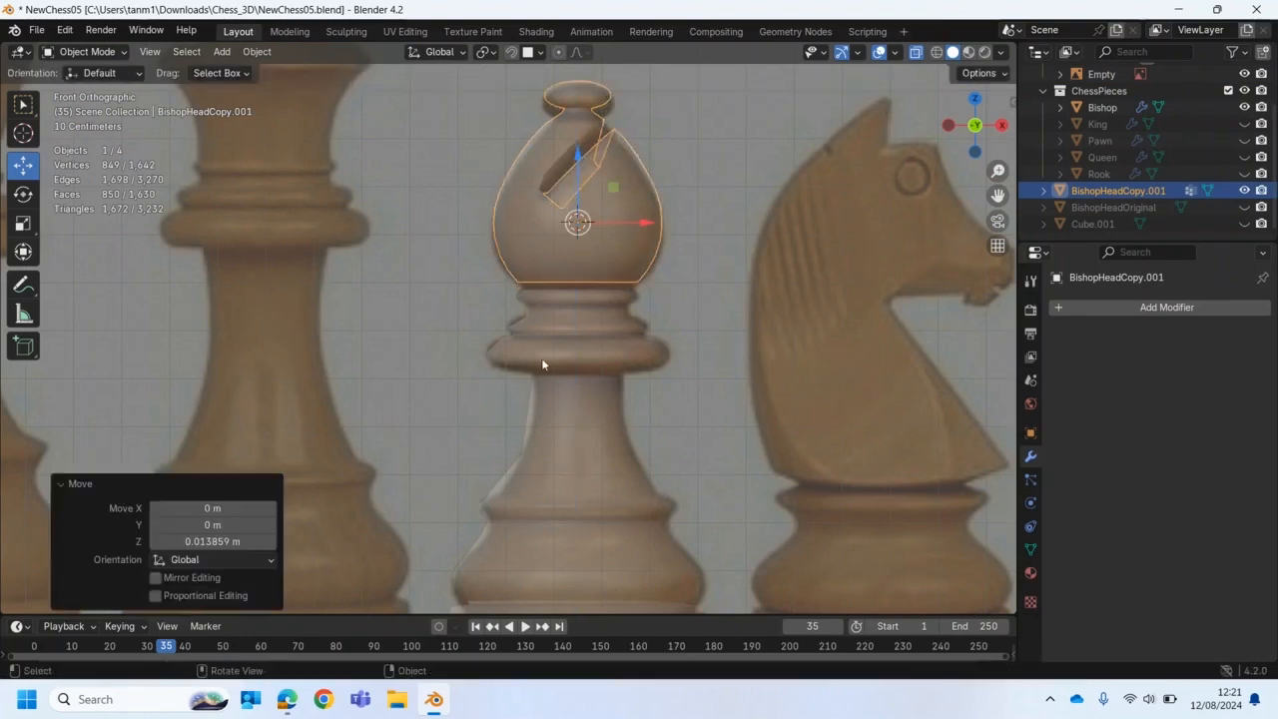
# Step: Disable X-ray and join BishopHeadCopy.001 into the Bishop body, with Bishop as the active object
pyautogui.scroll(3, 539, 343)
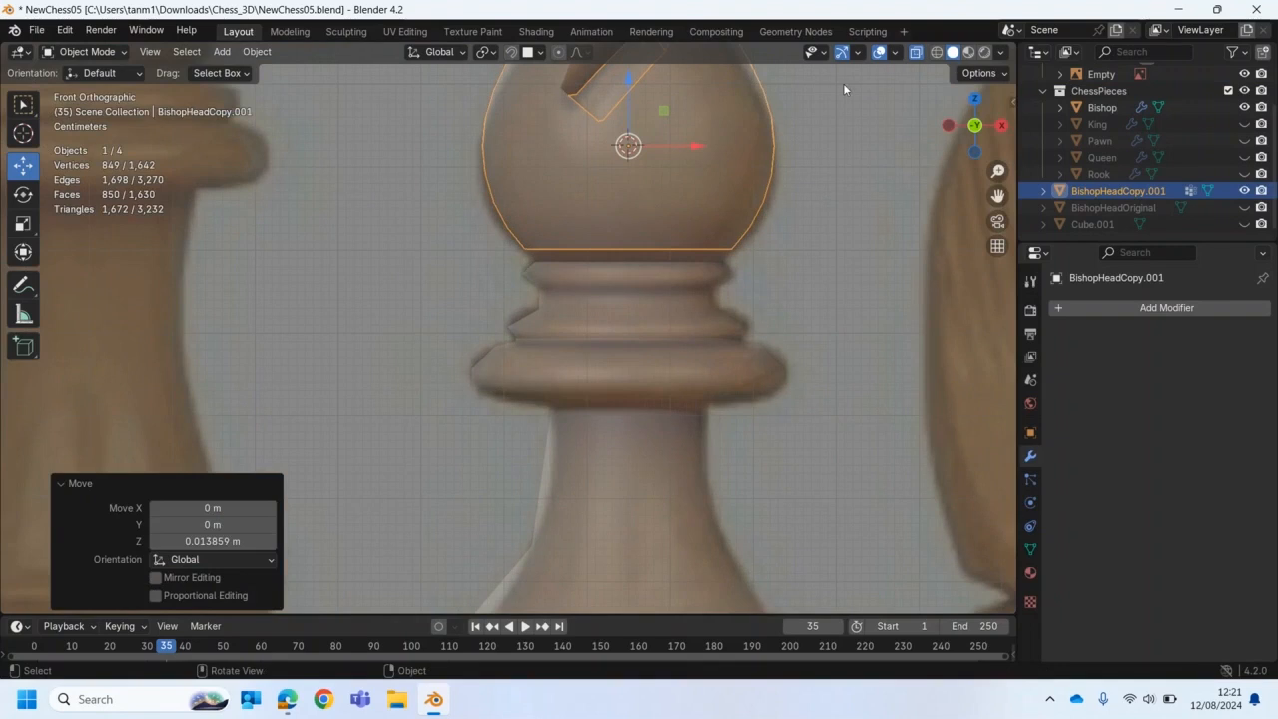
pyautogui.click(915, 52)
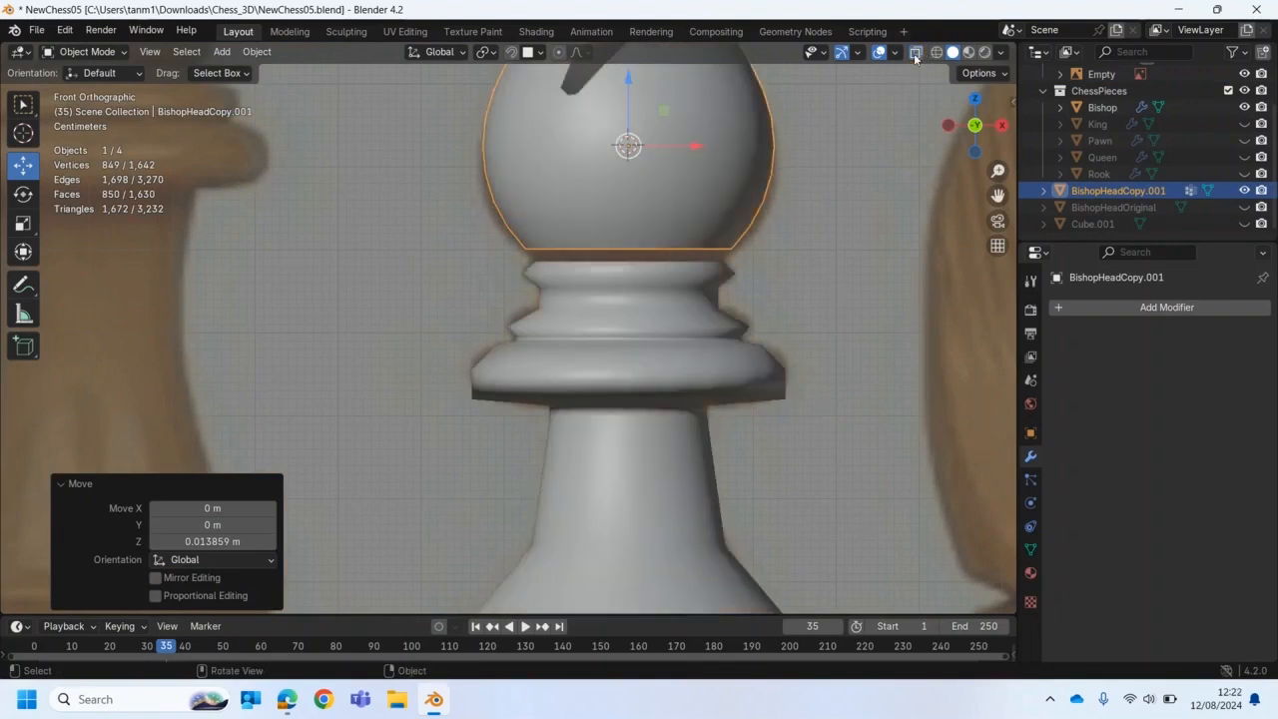
pyautogui.keyDown('shift'); pyautogui.click(644, 309); pyautogui.keyUp('shift')
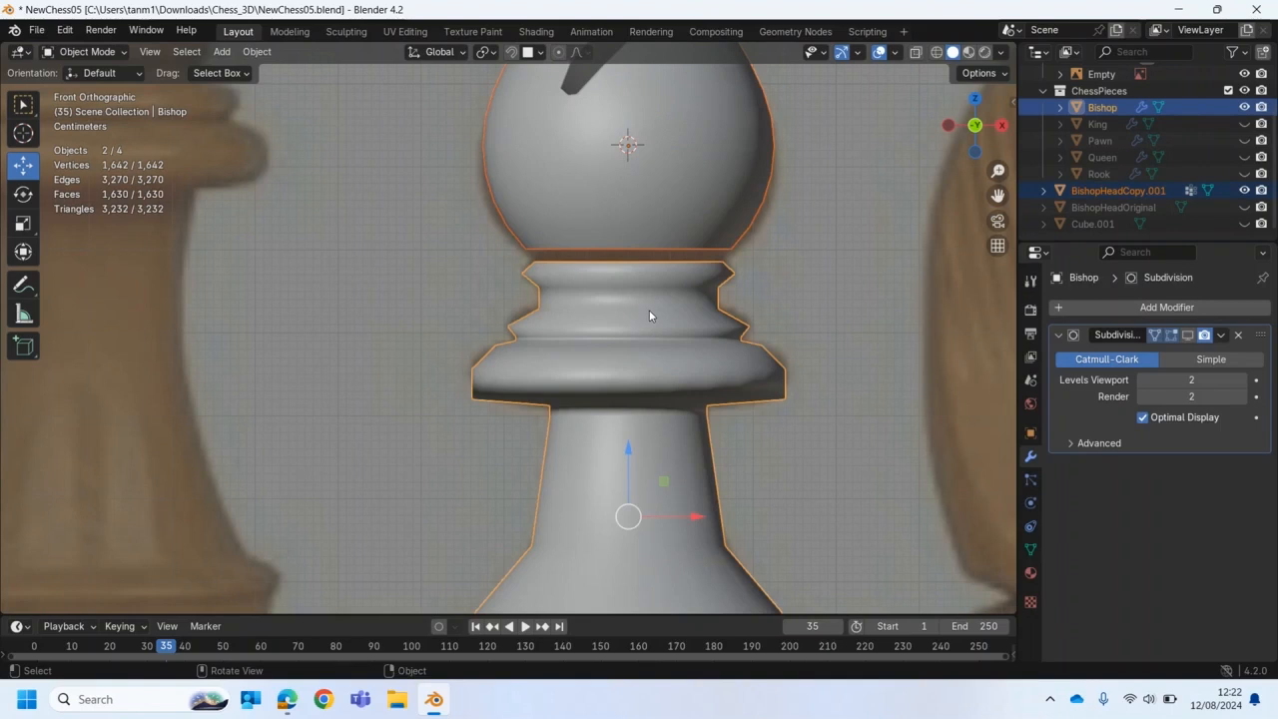
pyautogui.rightClick(647, 311)
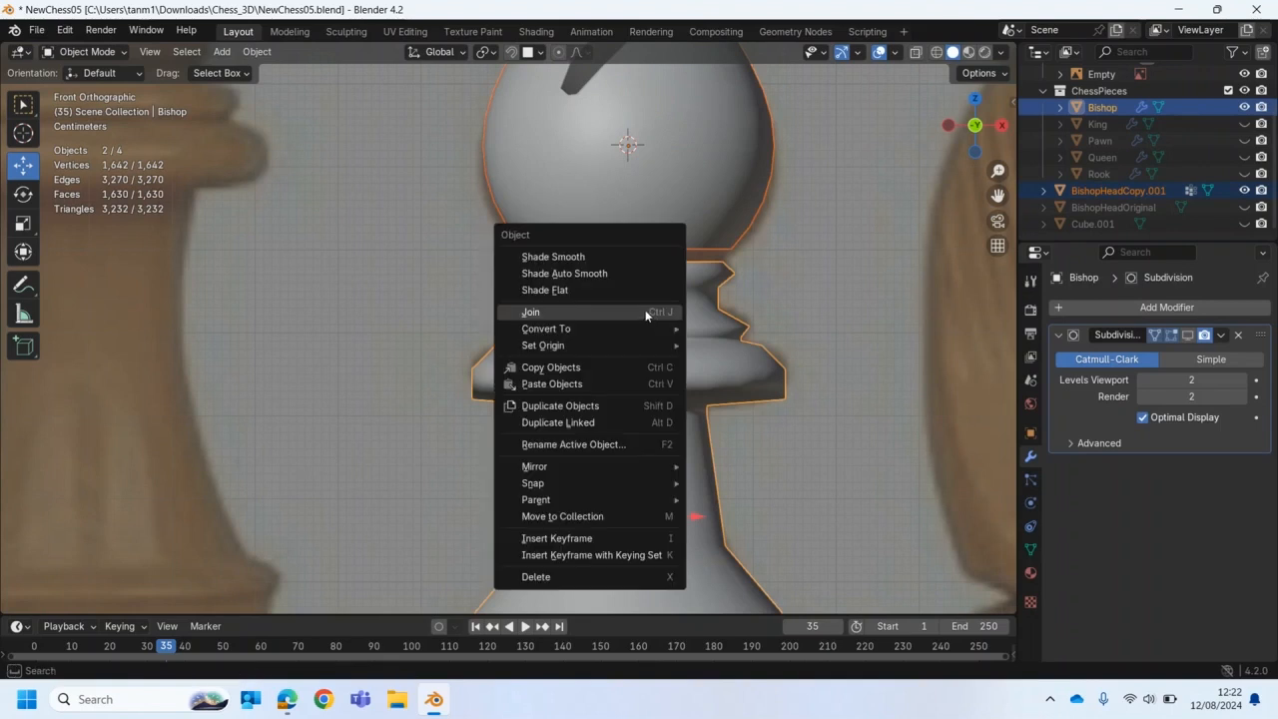
pyautogui.click(566, 311)
pyautogui.moveTo(650, 324); pyautogui.dragTo(525, 430, button='middle')
# Step: In Edit Mode, select the open edge loops at the top of the Bishop's body and the bottom of its head
pyautogui.click(88, 52)
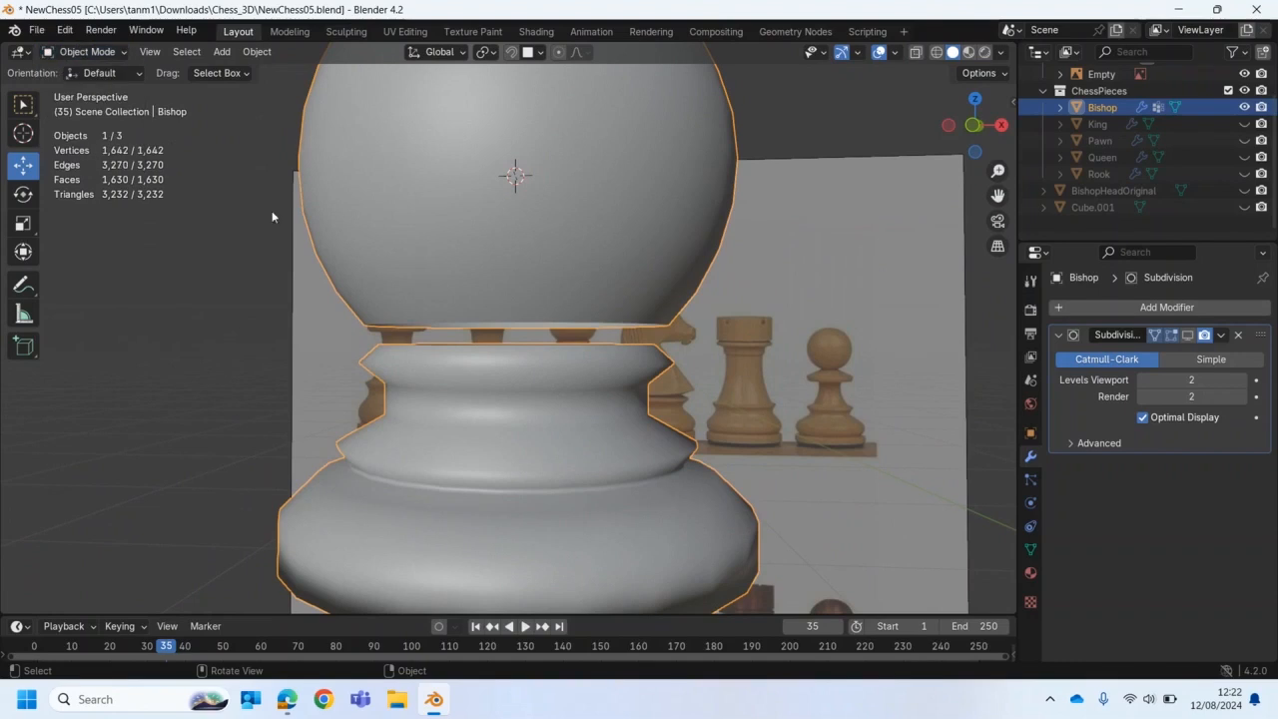
pyautogui.keyDown('alt'); pyautogui.click(480, 325); pyautogui.keyUp('alt')
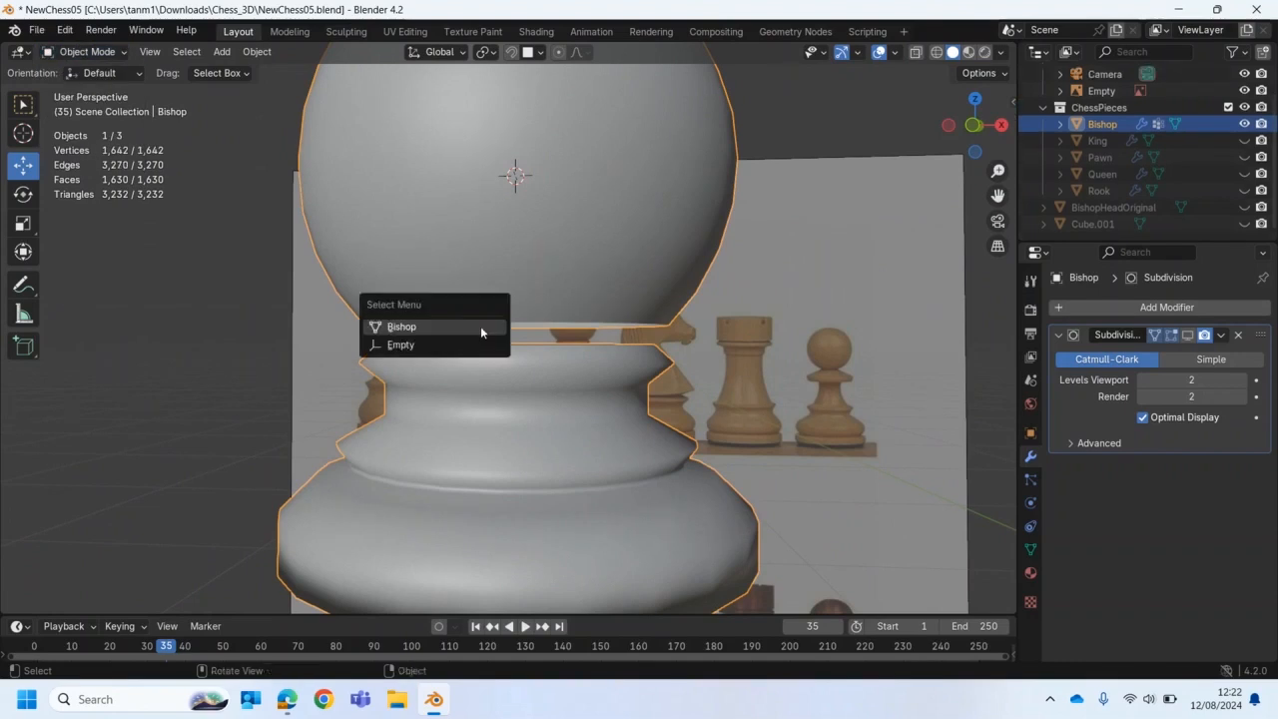
pyautogui.click(100, 52)
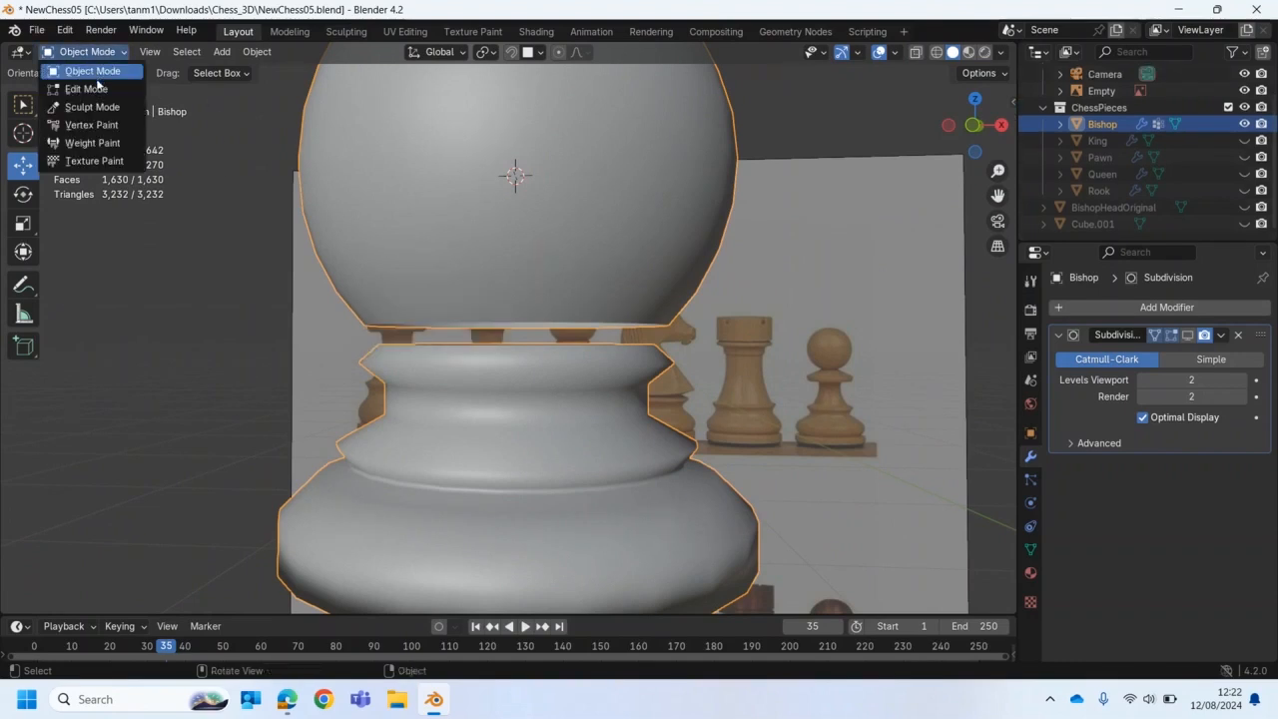
pyautogui.click(100, 90)
pyautogui.moveTo(513, 353); pyautogui.dragTo(510, 378, button='middle')
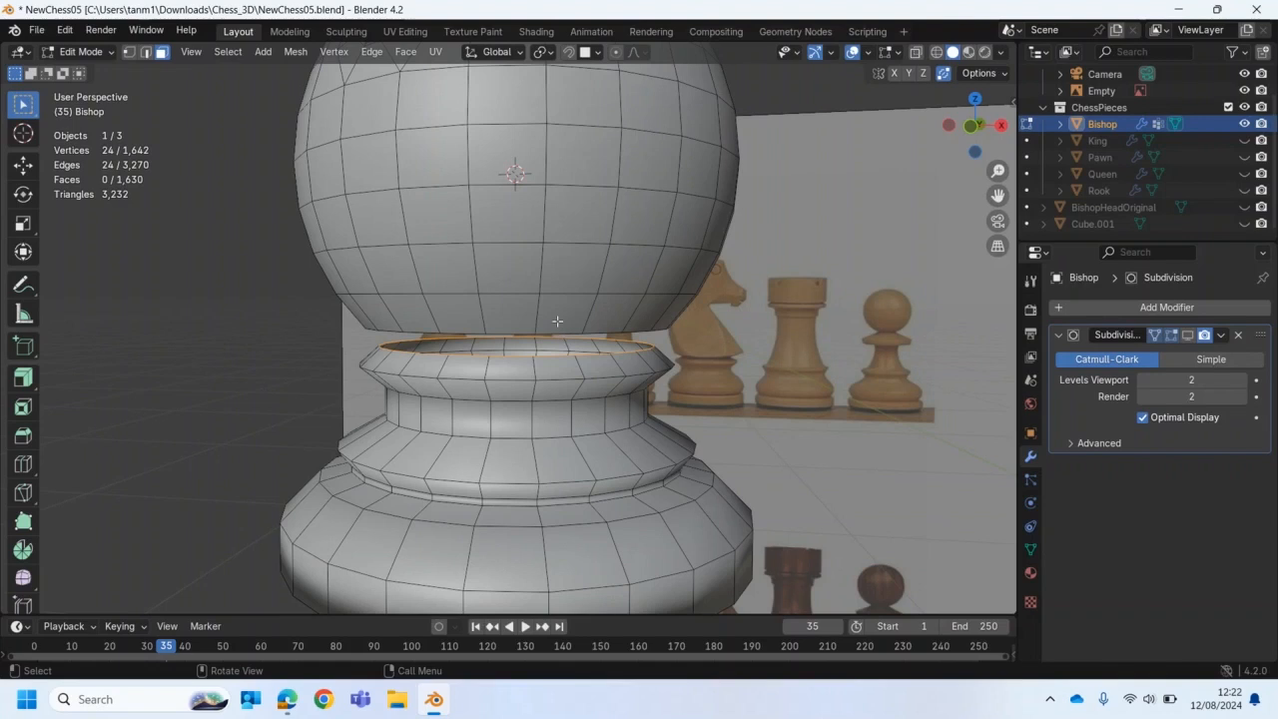
pyautogui.moveTo(557, 319); pyautogui.dragTo(557, 300, button='middle')
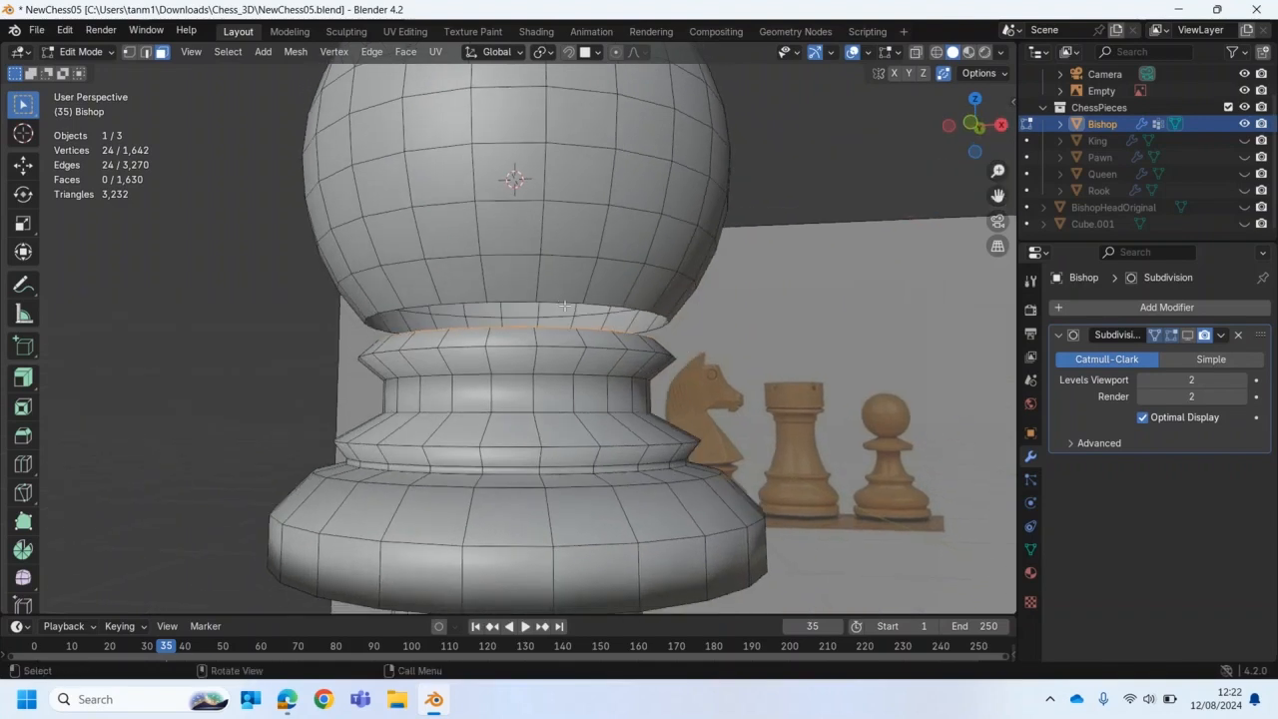
pyautogui.scroll(2, 568, 322)
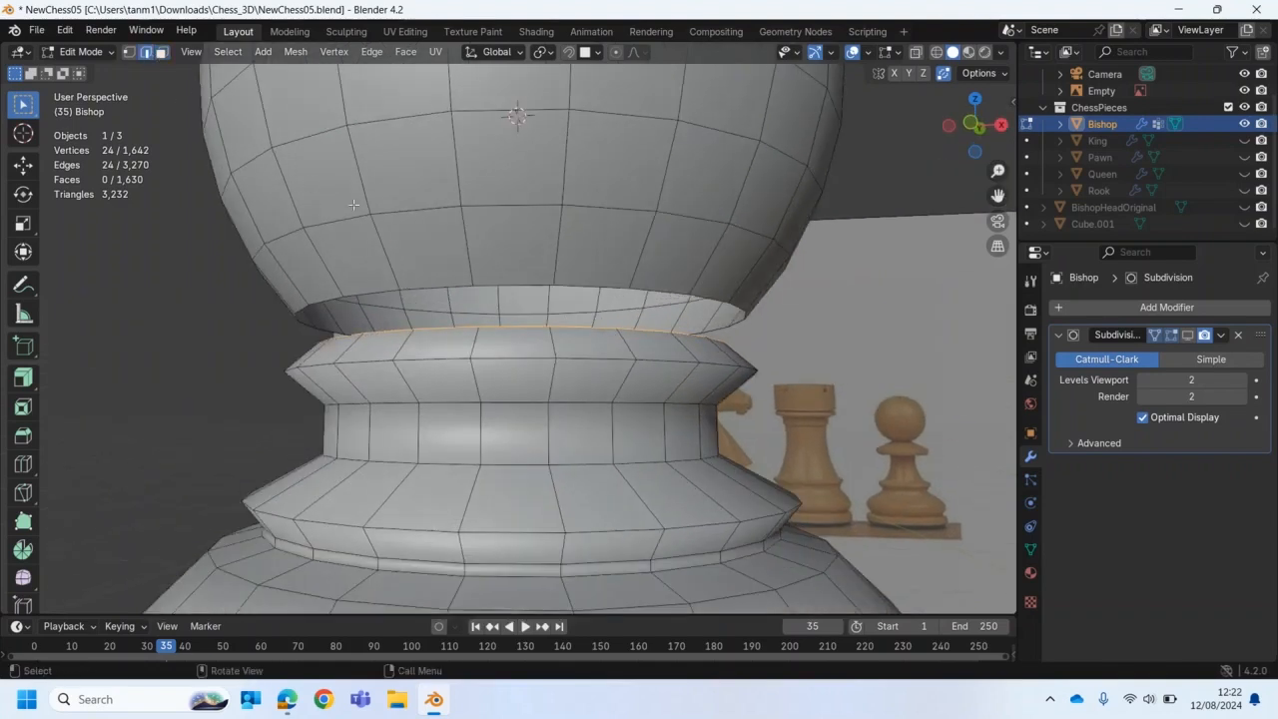
pyautogui.keyDown('alt'); pyautogui.keyDown('shift'); pyautogui.click(568, 287); pyautogui.keyUp('shift'); pyautogui.keyUp('alt')
pyautogui.moveTo(568, 286); pyautogui.dragTo(479, 211, button='middle')
# Step: Bridge the two selected edge loops to connect the head to the body, and clear the selection
pyautogui.click(405, 52)
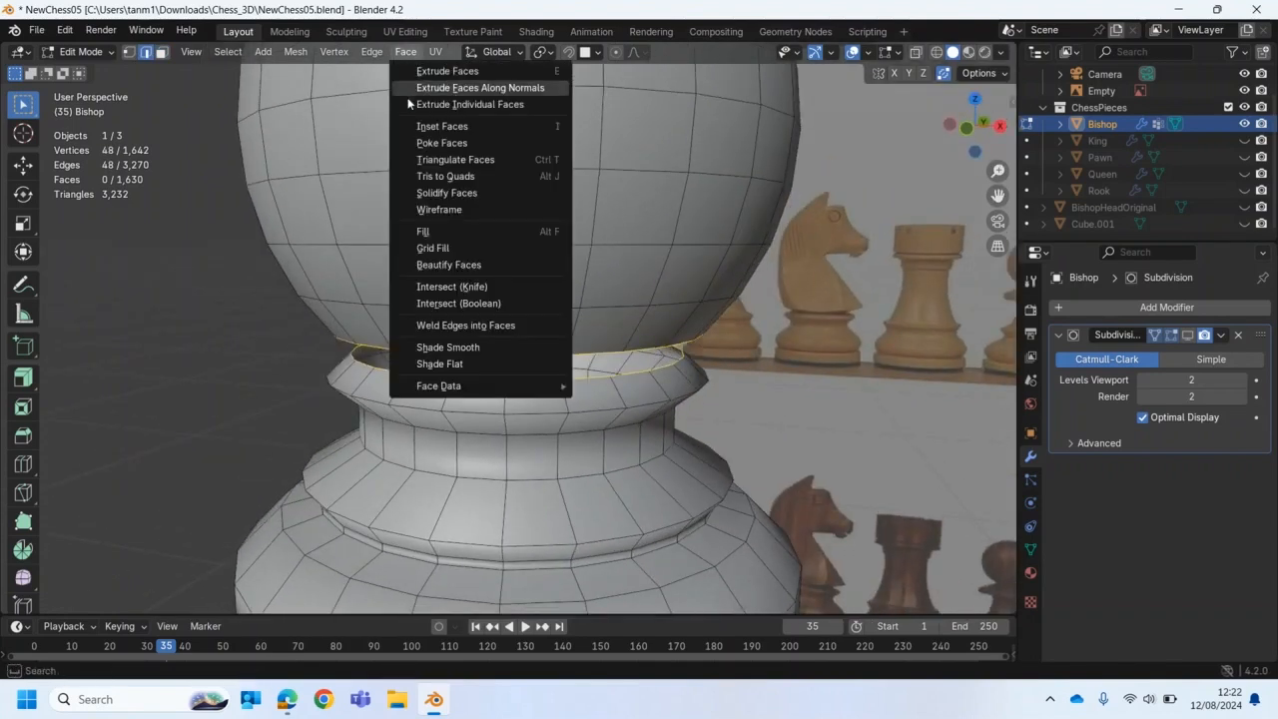
pyautogui.moveTo(371, 52)
pyautogui.click(376, 103)
pyautogui.moveTo(376, 104); pyautogui.dragTo(506, 297, button='middle')
pyautogui.click(365, 423)
# Step: Return to Object Mode, turn on the Subdivision modifier's viewport display and inspect the seam between head and body
pyautogui.scroll(-5, 365, 423)
pyautogui.click(84, 51)
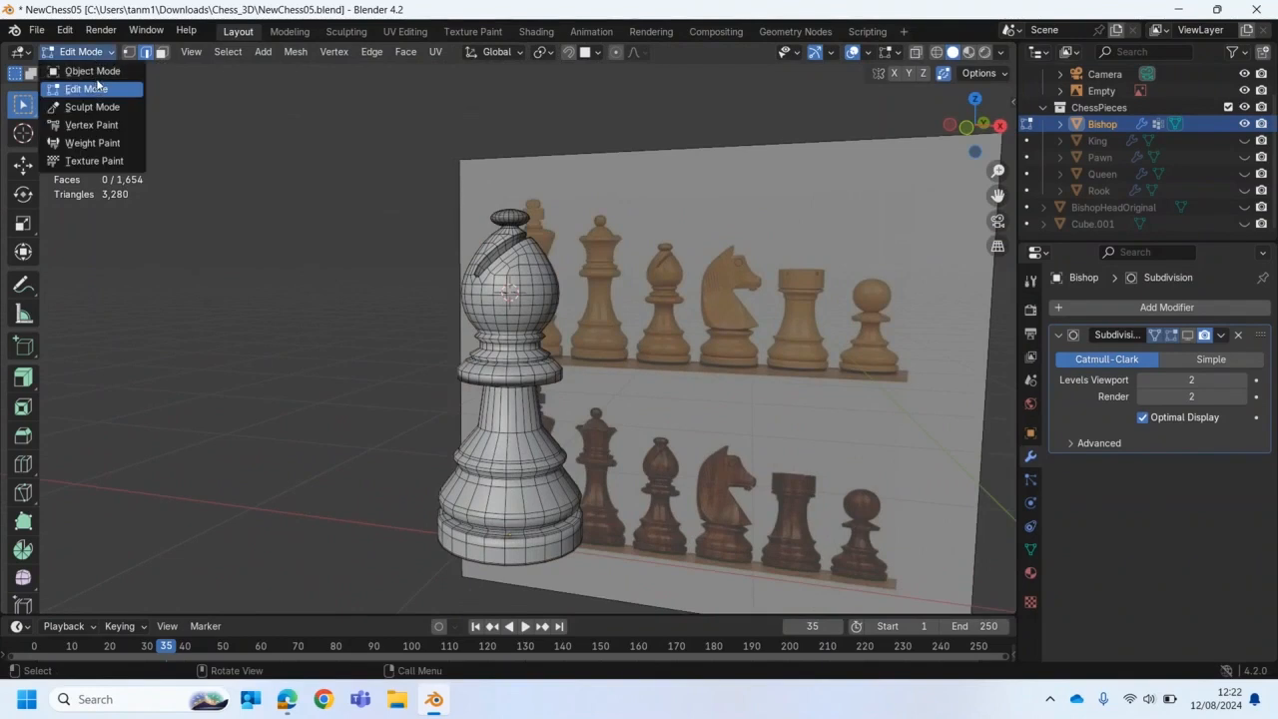
pyautogui.click(100, 72)
pyautogui.moveTo(371, 302); pyautogui.dragTo(903, 320, button='middle')
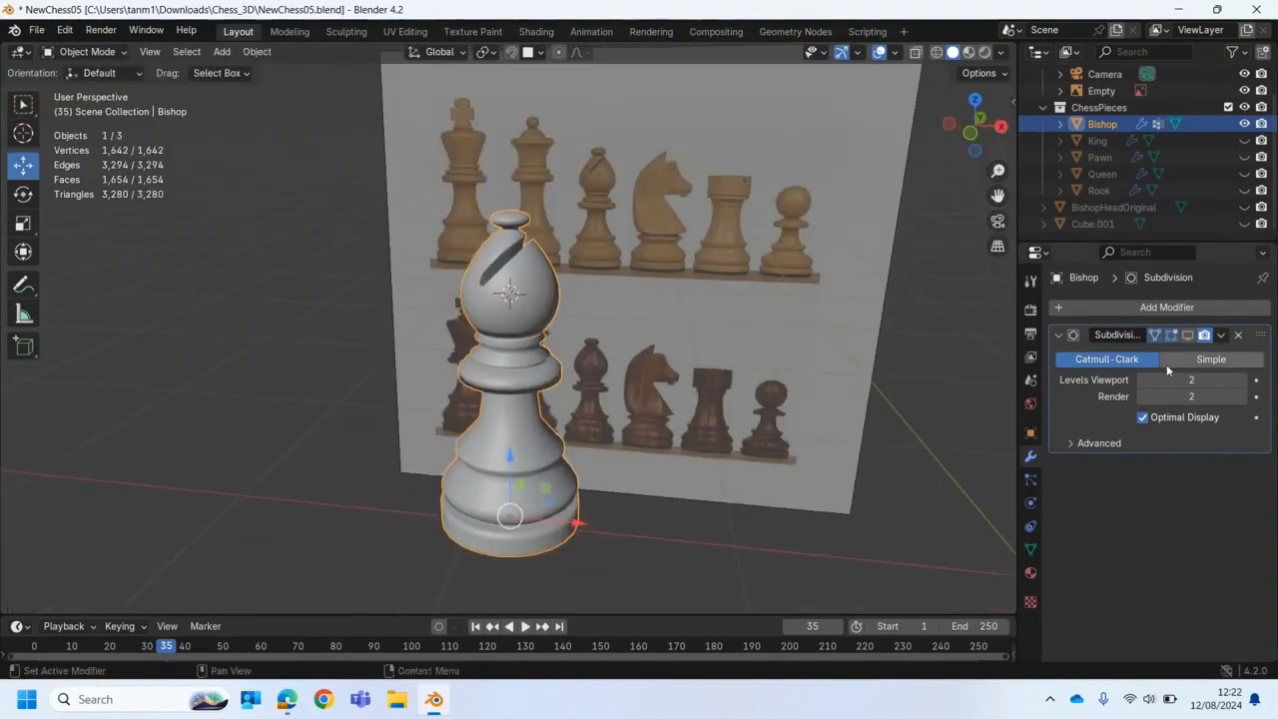
pyautogui.click(1188, 335)
pyautogui.moveTo(750, 443); pyautogui.dragTo(573, 414, button='middle')
pyautogui.scroll(8, 507, 347)
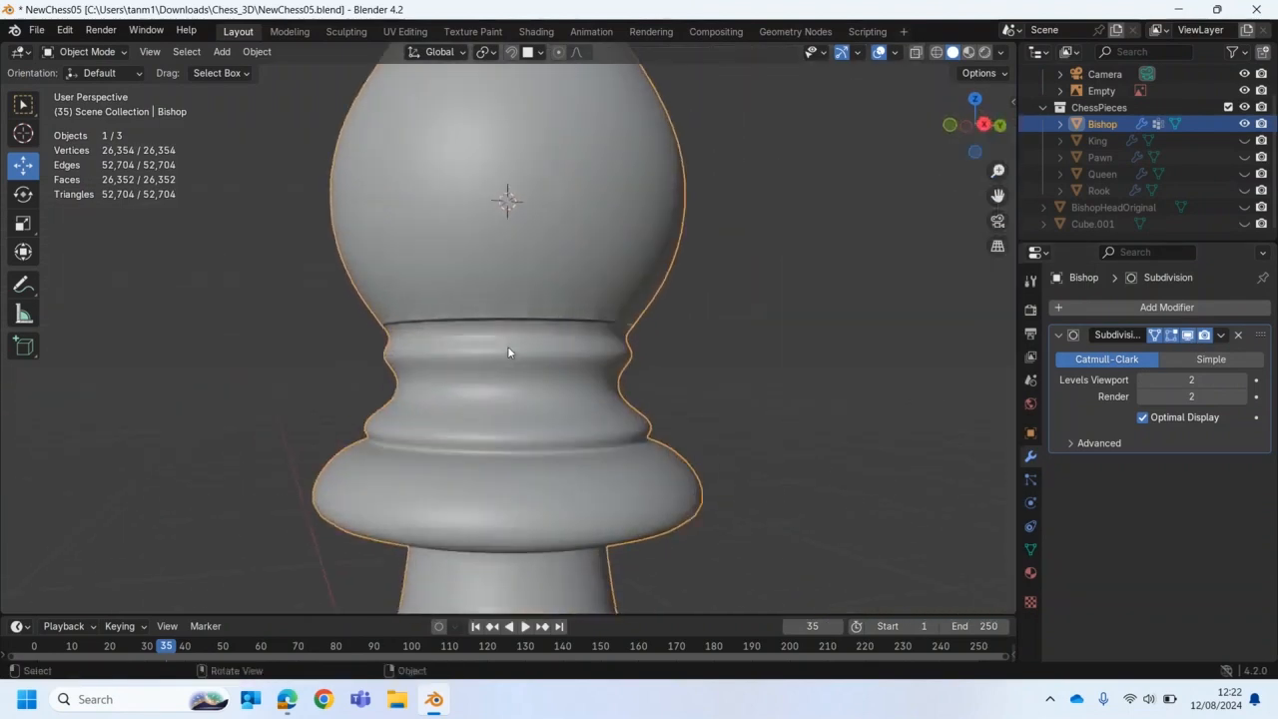
pyautogui.moveTo(504, 349); pyautogui.dragTo(485, 336, button='middle')
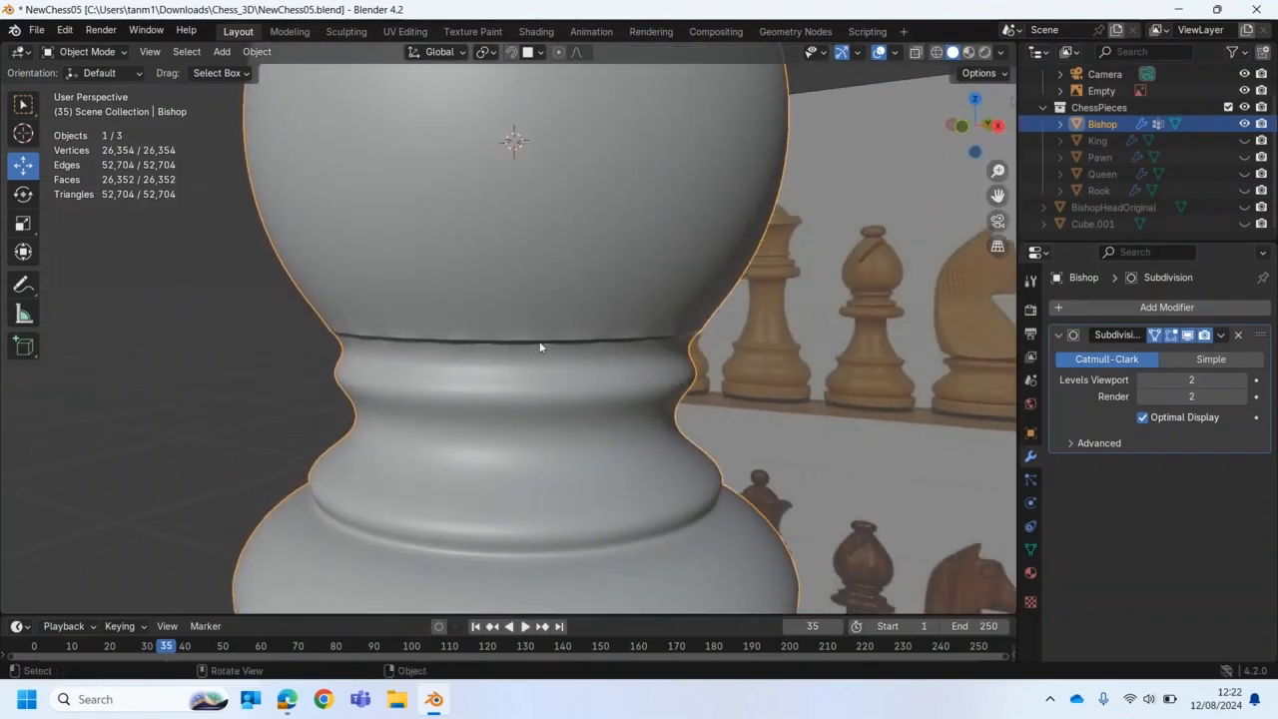
pyautogui.scroll(-5, 554, 318)
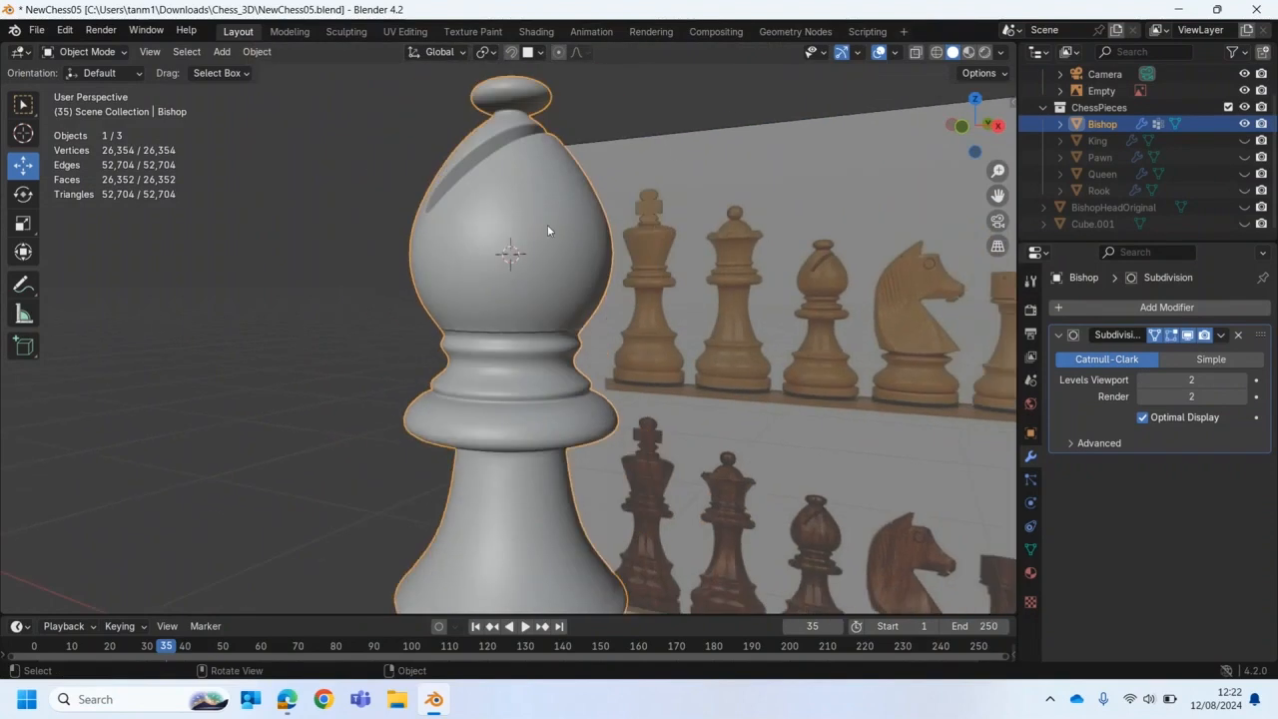
pyautogui.scroll(2, 503, 347)
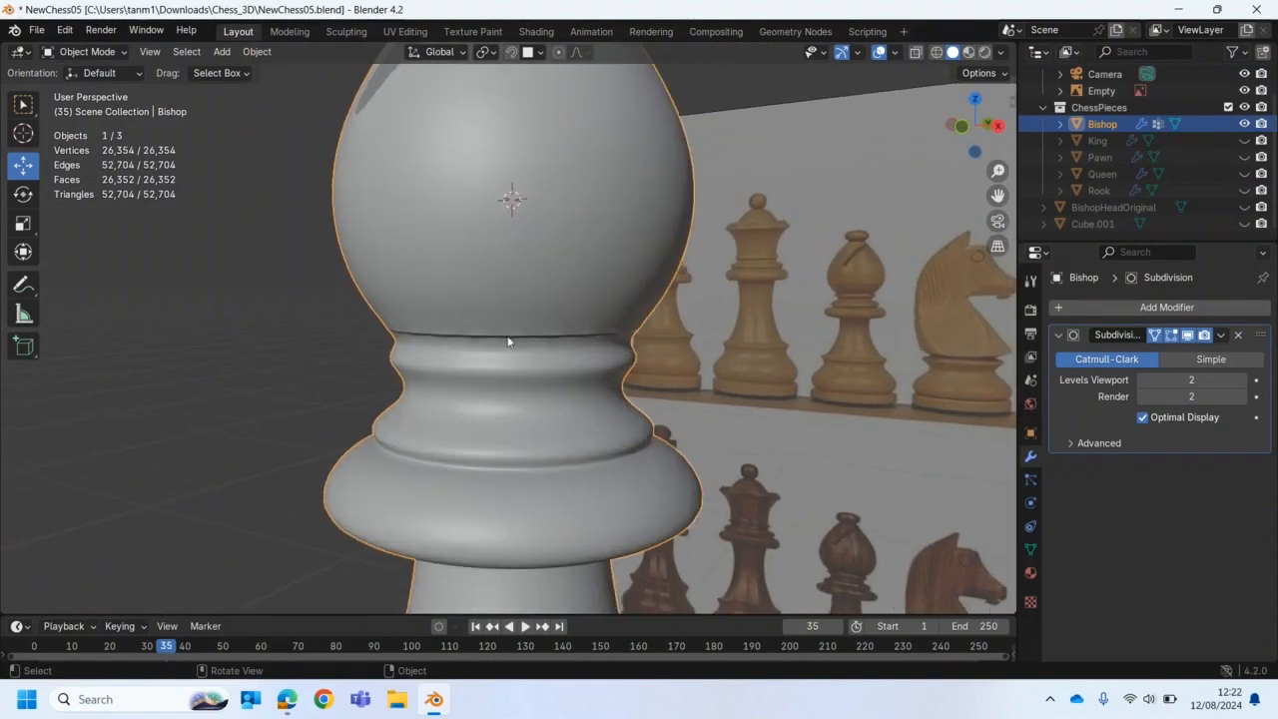
# Step: Enter Edit Mode on the Bishop and turn on the Face Orientation overlay
pyautogui.click(85, 51)
pyautogui.click(90, 69)
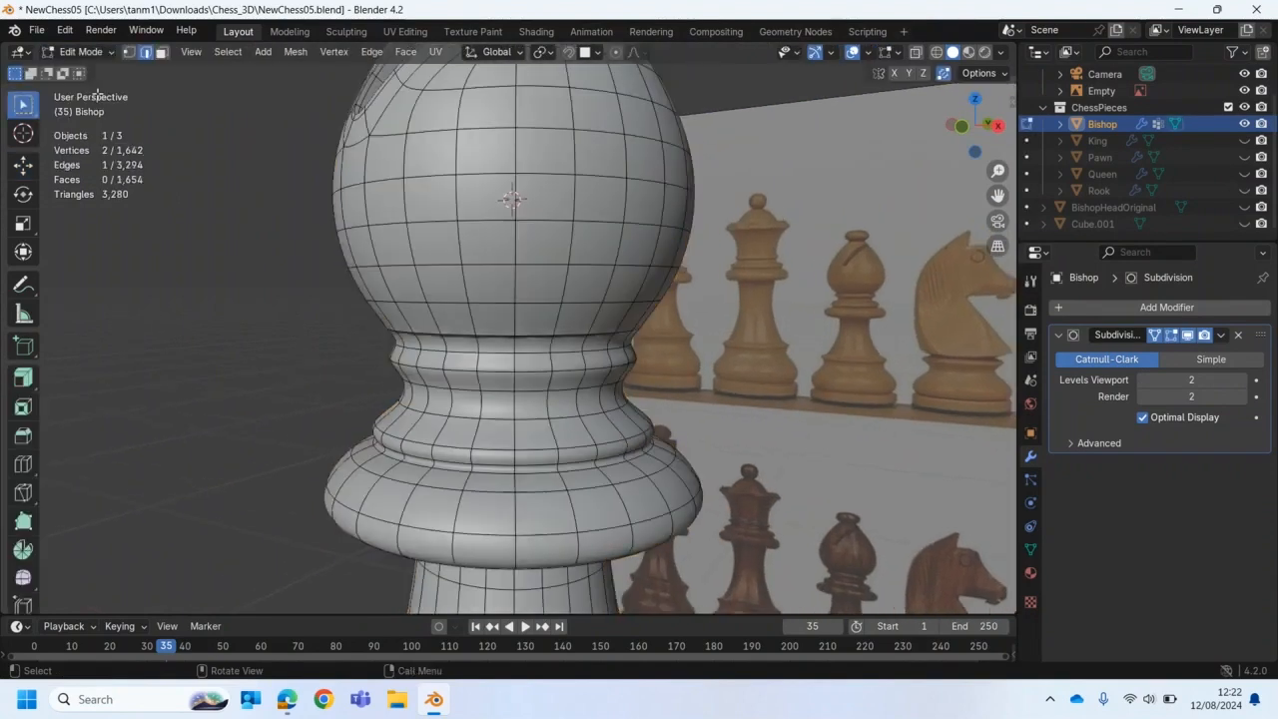
pyautogui.click(868, 53)
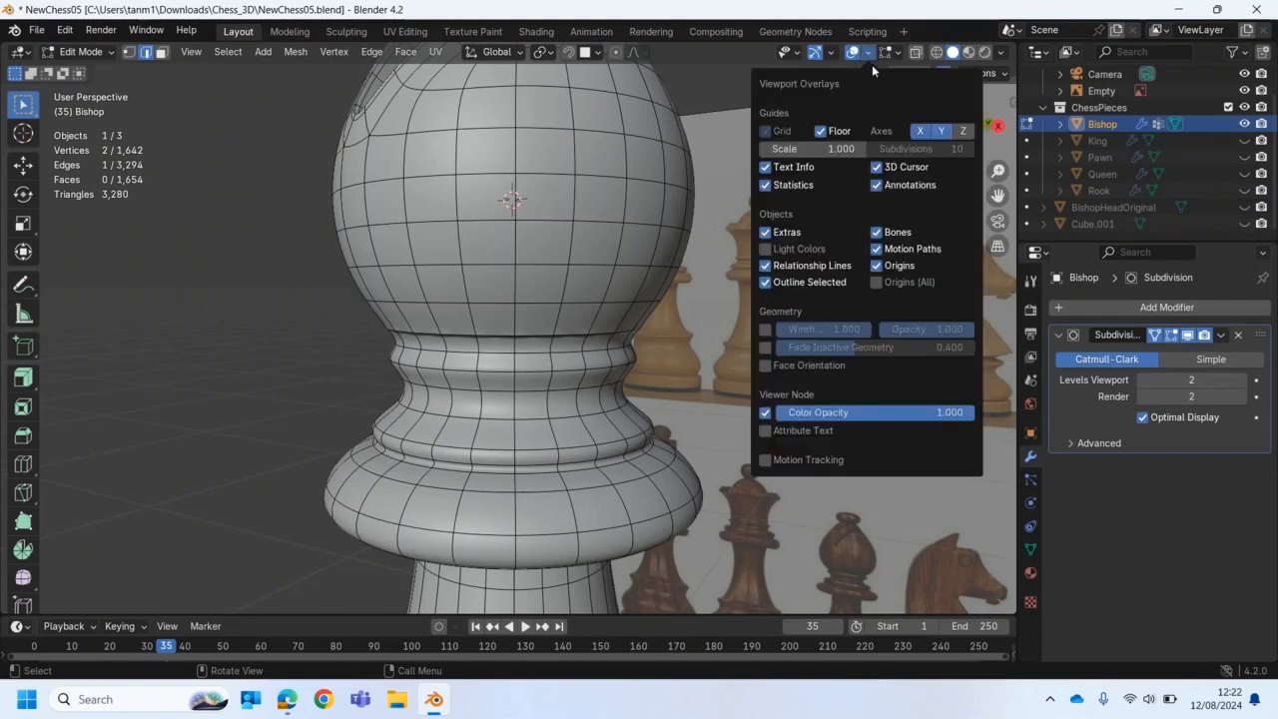
pyautogui.click(765, 366)
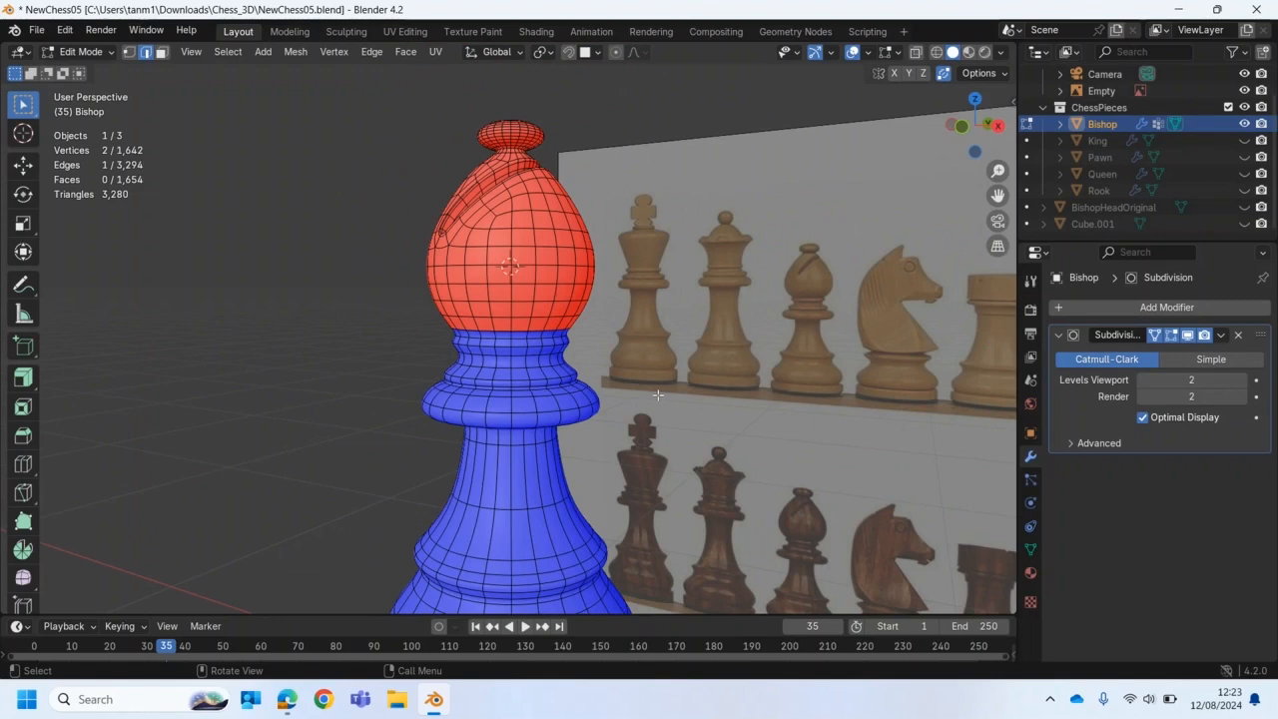
# Step: In front view with X-ray and face selection, select all faces of the bishop's head and flip their normals
pyautogui.press('KP_1')
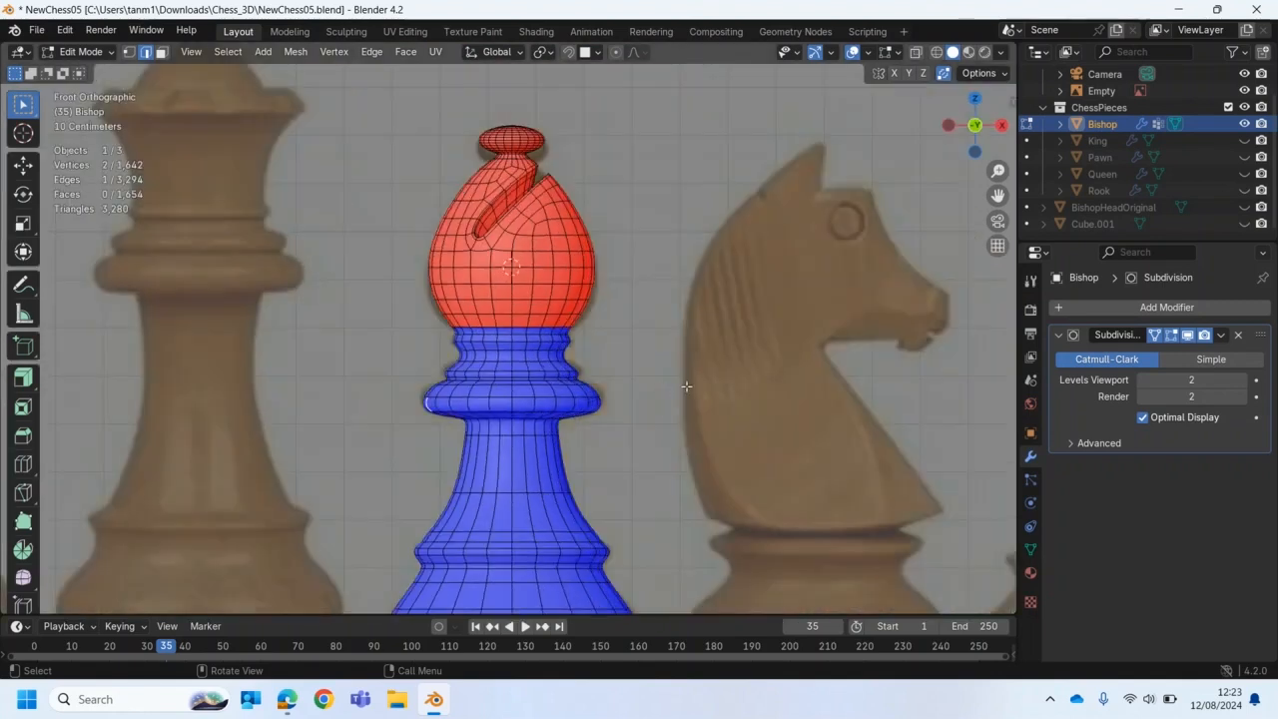
pyautogui.click(914, 52)
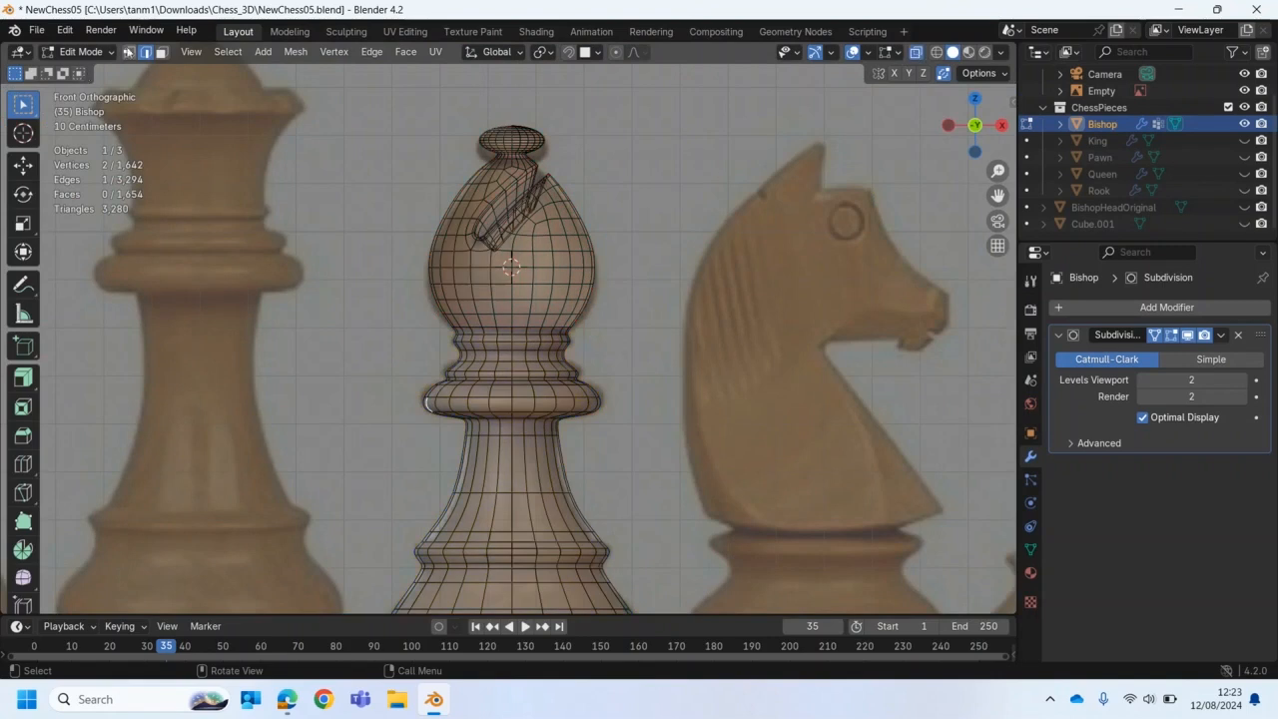
pyautogui.click(160, 52)
pyautogui.scroll(1, 438, 213)
pyautogui.moveTo(379, 69); pyautogui.dragTo(666, 333)
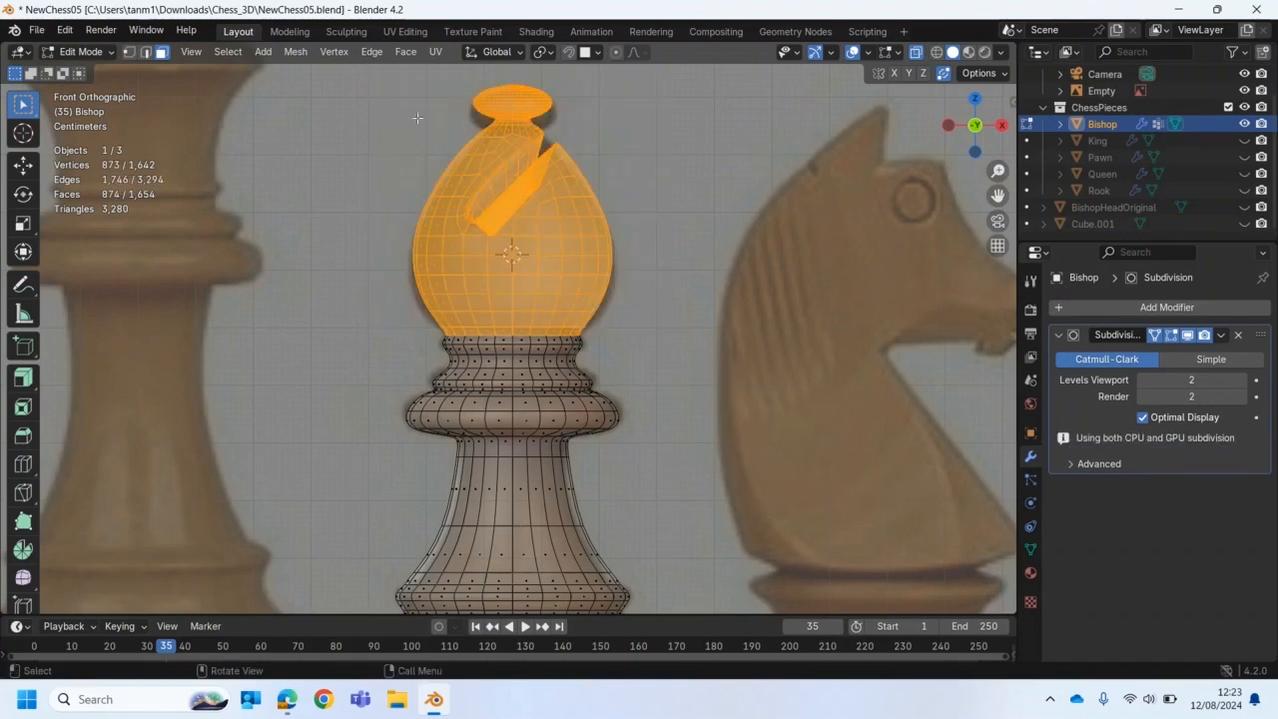
pyautogui.click(293, 52)
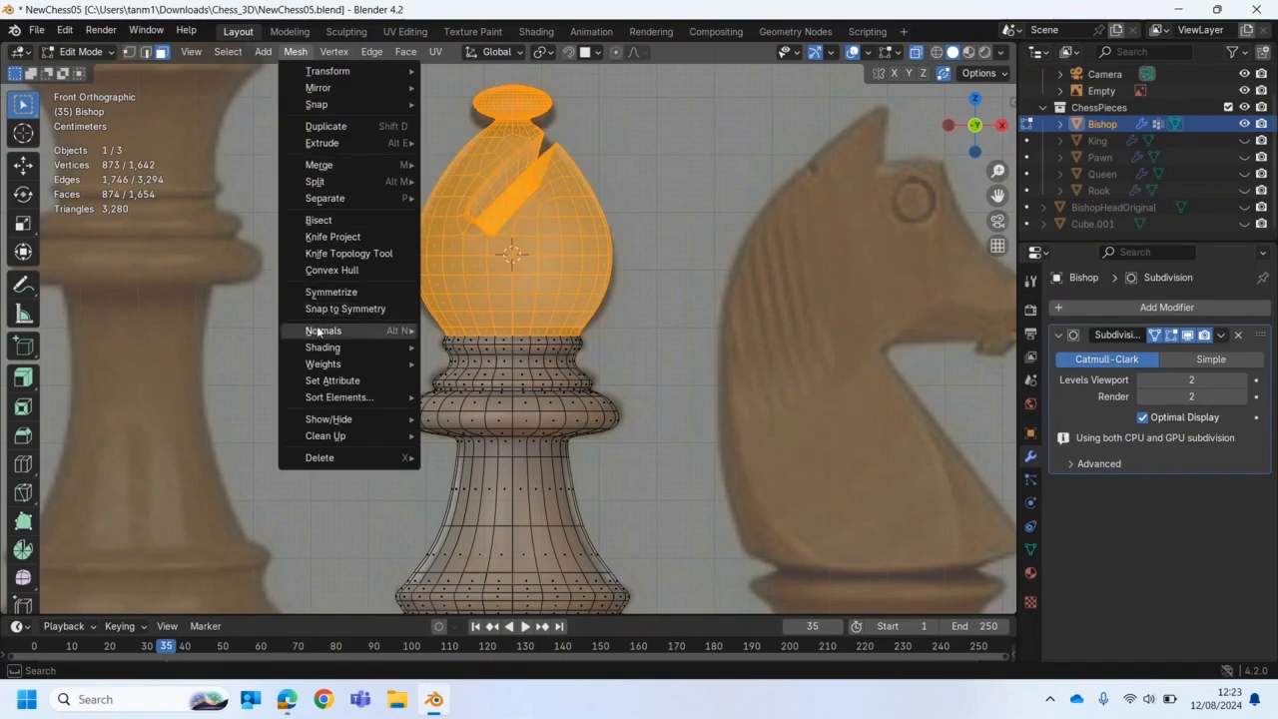
pyautogui.moveTo(318, 331)
pyautogui.click(464, 331)
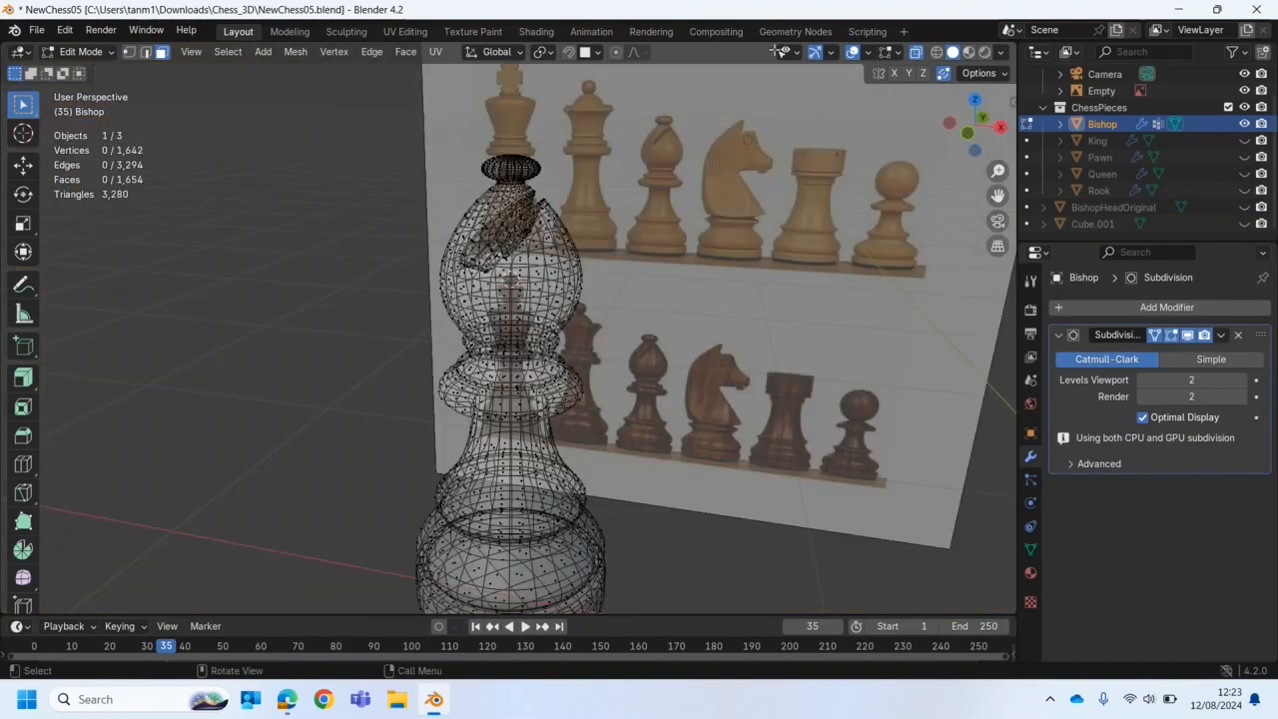
# Step: Disable X-ray, select the ring of bridging faces between head and body, and flip its normals
pyautogui.click(916, 53)
pyautogui.moveTo(581, 424)
pyautogui.mouseDown(button='middle')
pyautogui.moveTo(611, 387)
pyautogui.moveTo(577, 395)
pyautogui.mouseUp(button='middle')
pyautogui.scroll(7, 574, 393)
pyautogui.scroll(1, 574, 393)
pyautogui.click(570, 372)
pyautogui.keyDown('alt'); pyautogui.click(570, 367); pyautogui.keyUp('alt')
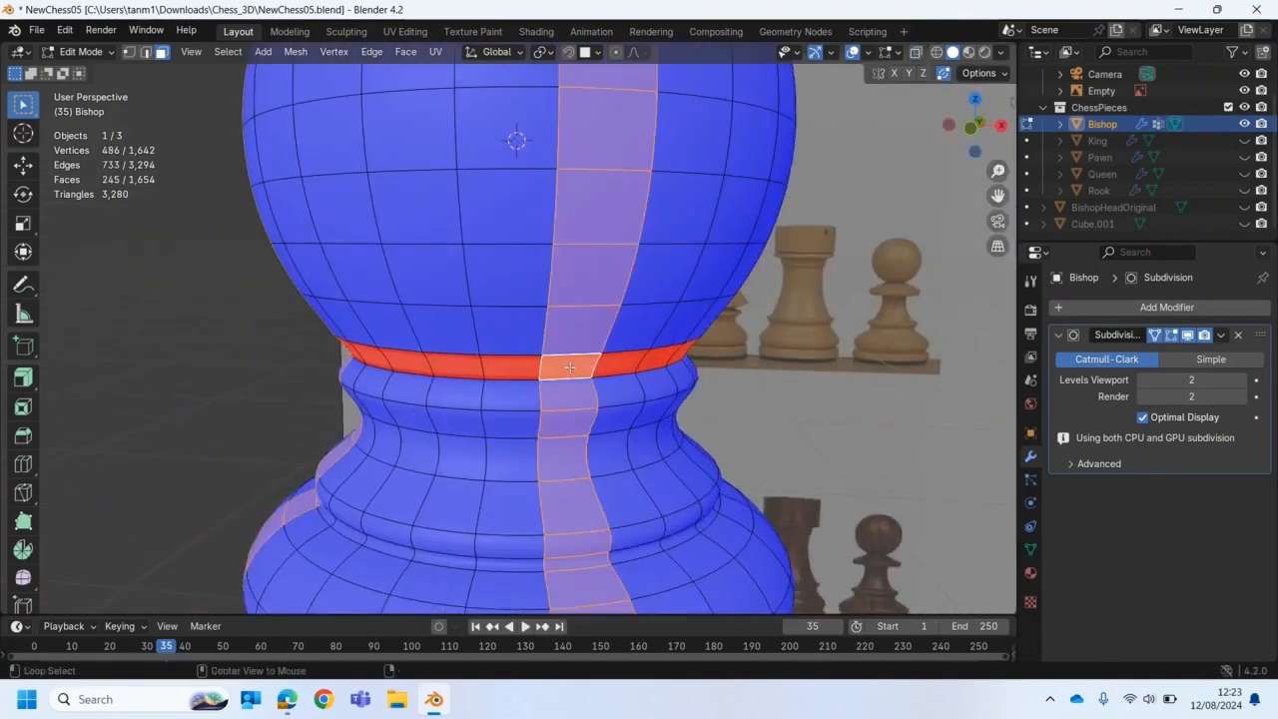
pyautogui.keyDown('alt'); pyautogui.click(597, 367); pyautogui.keyUp('alt')
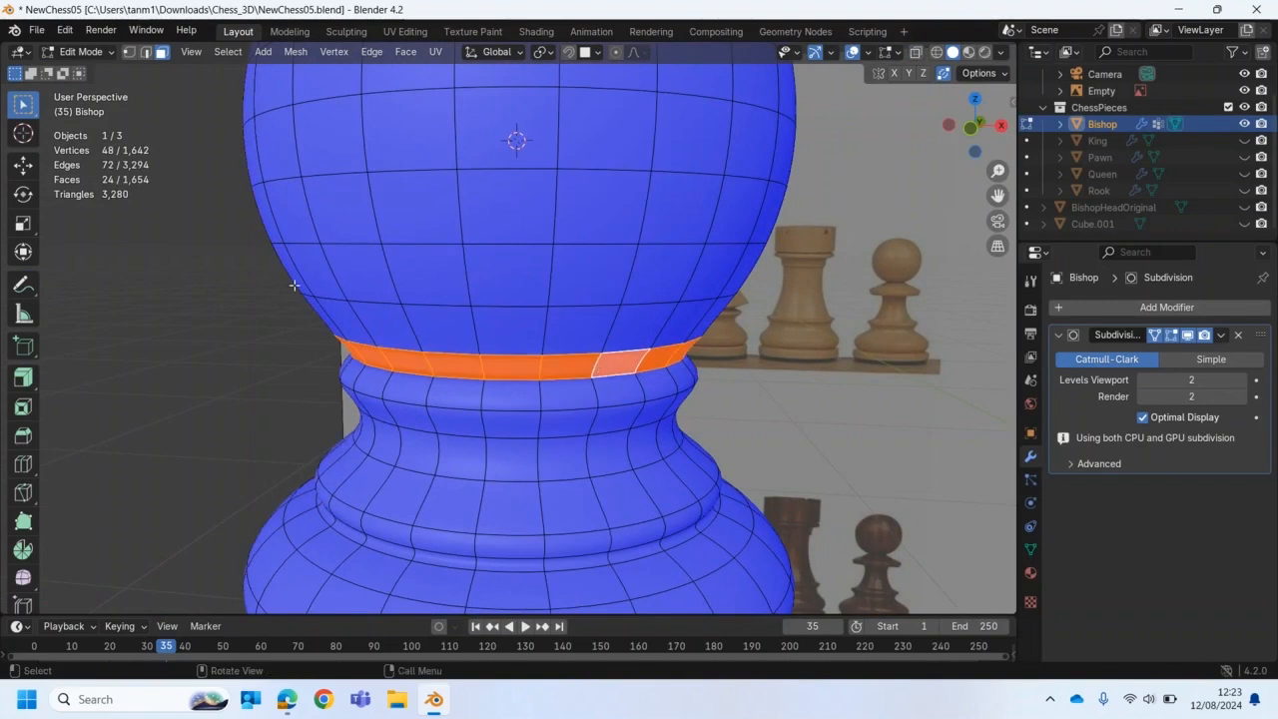
pyautogui.click(303, 55)
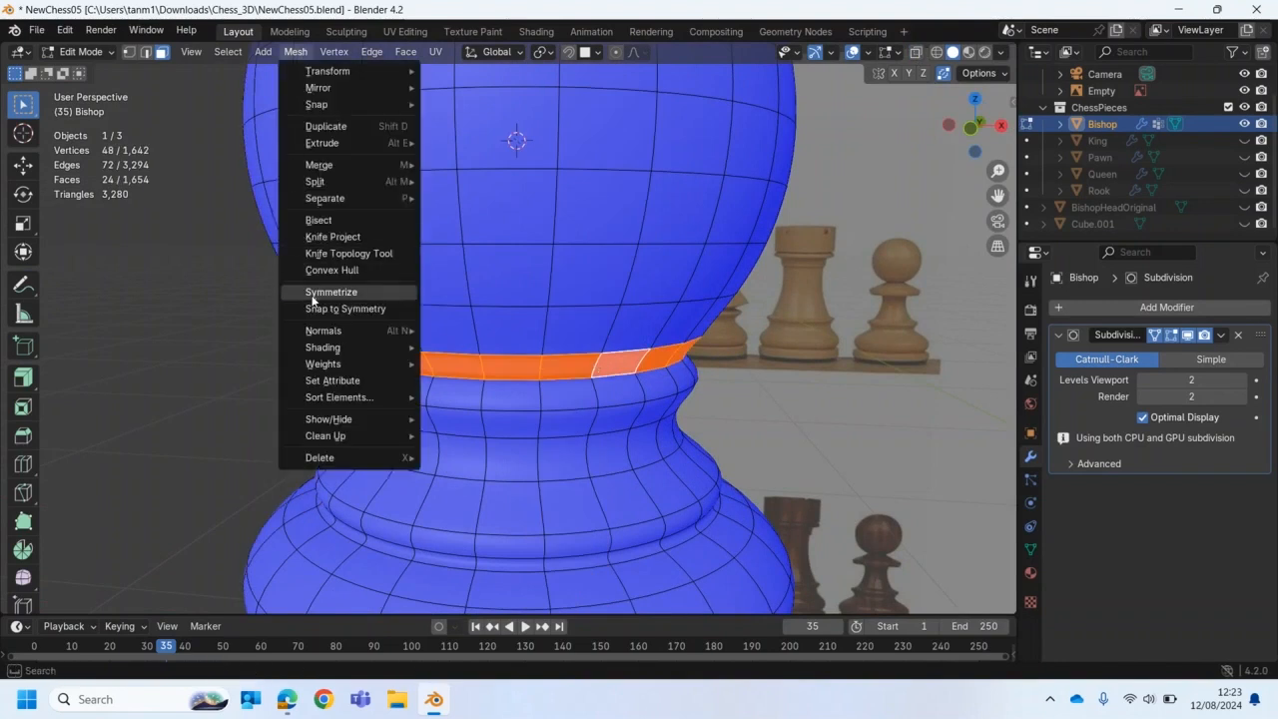
pyautogui.moveTo(315, 333)
pyautogui.click(480, 330)
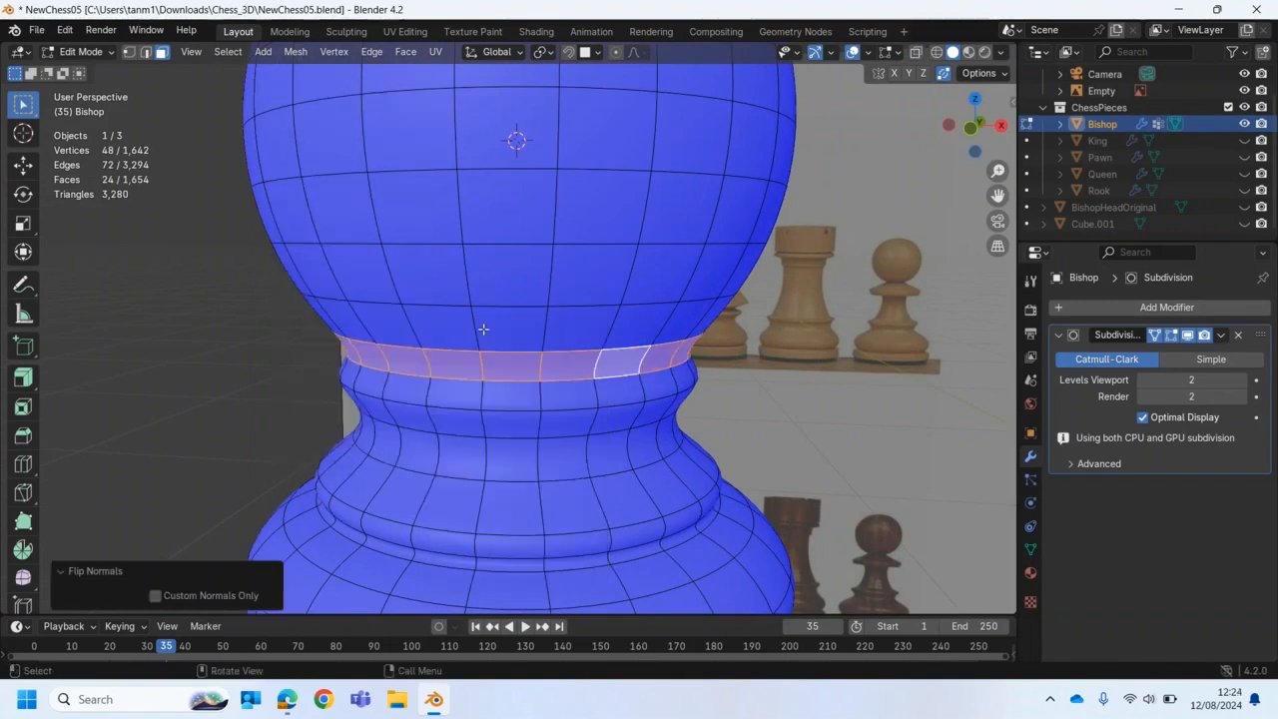
# Step: Return to Object Mode, turn off the Face Orientation overlay and check the shading around the neck
pyautogui.click(256, 371)
pyautogui.click(97, 53)
pyautogui.click(95, 68)
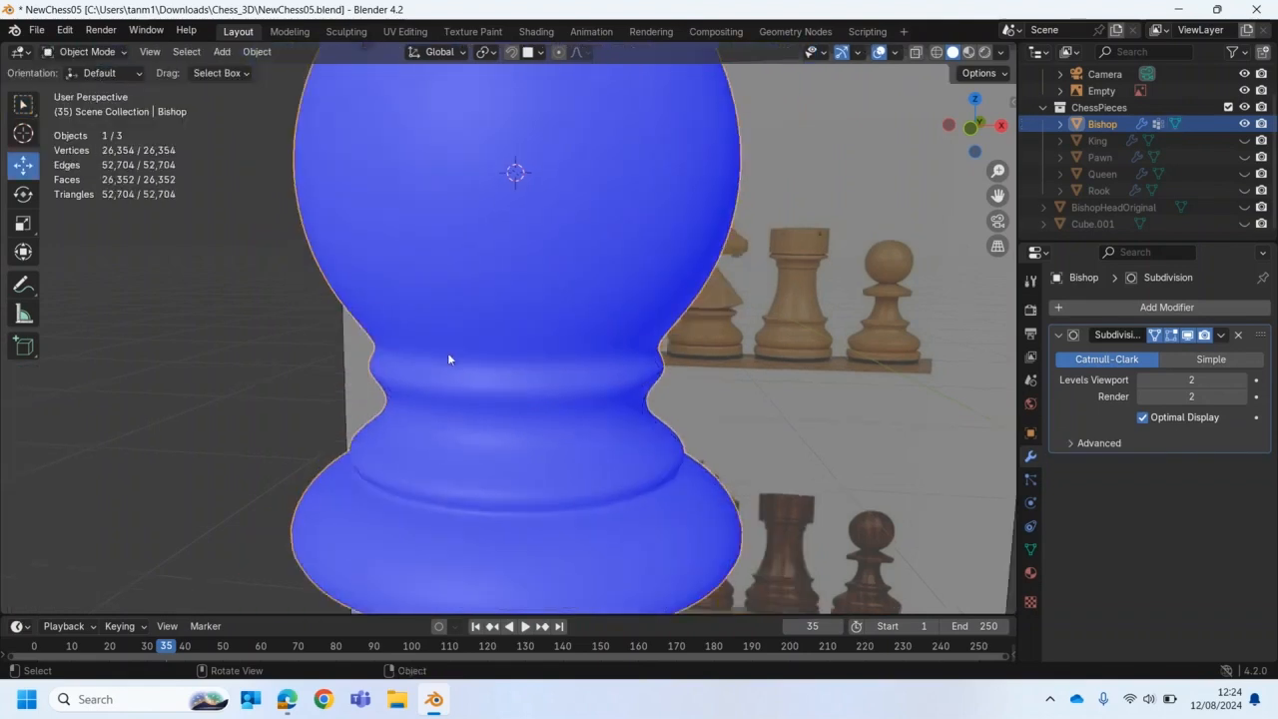
pyautogui.scroll(-5, 448, 357)
pyautogui.click(896, 53)
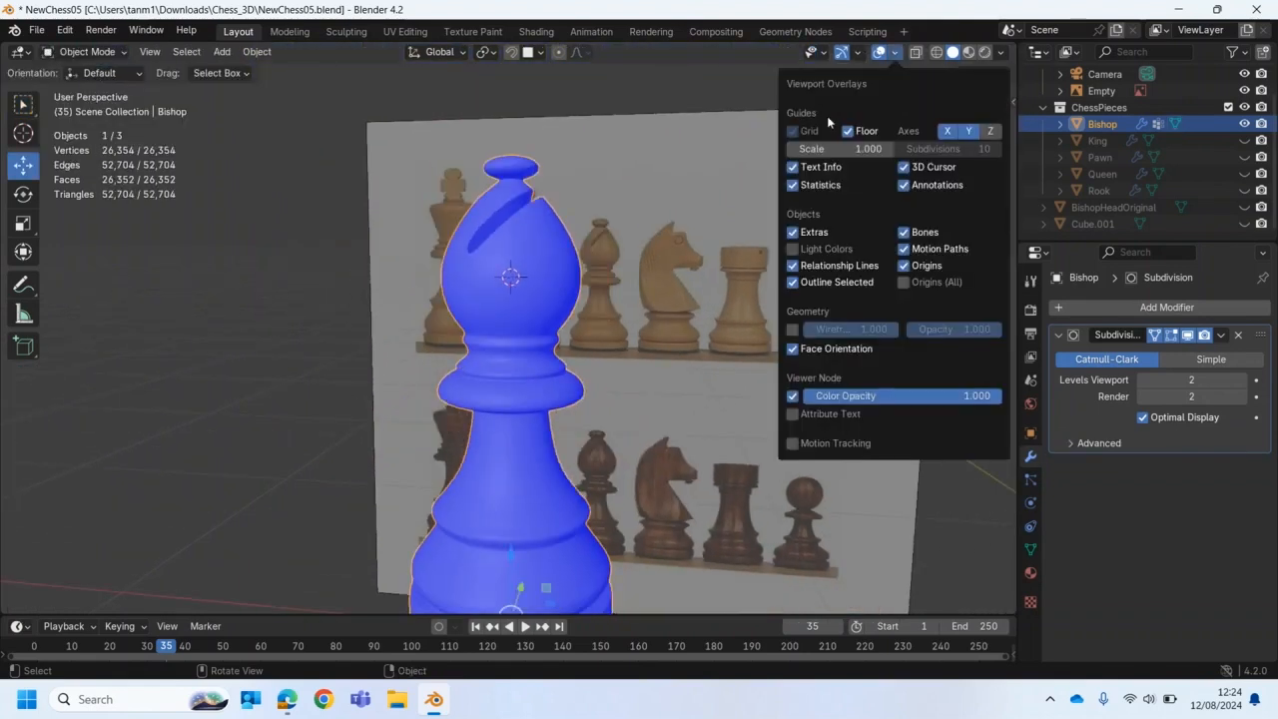
pyautogui.click(793, 350)
pyautogui.moveTo(548, 402); pyautogui.dragTo(531, 405, button='middle')
pyautogui.scroll(6, 531, 405)
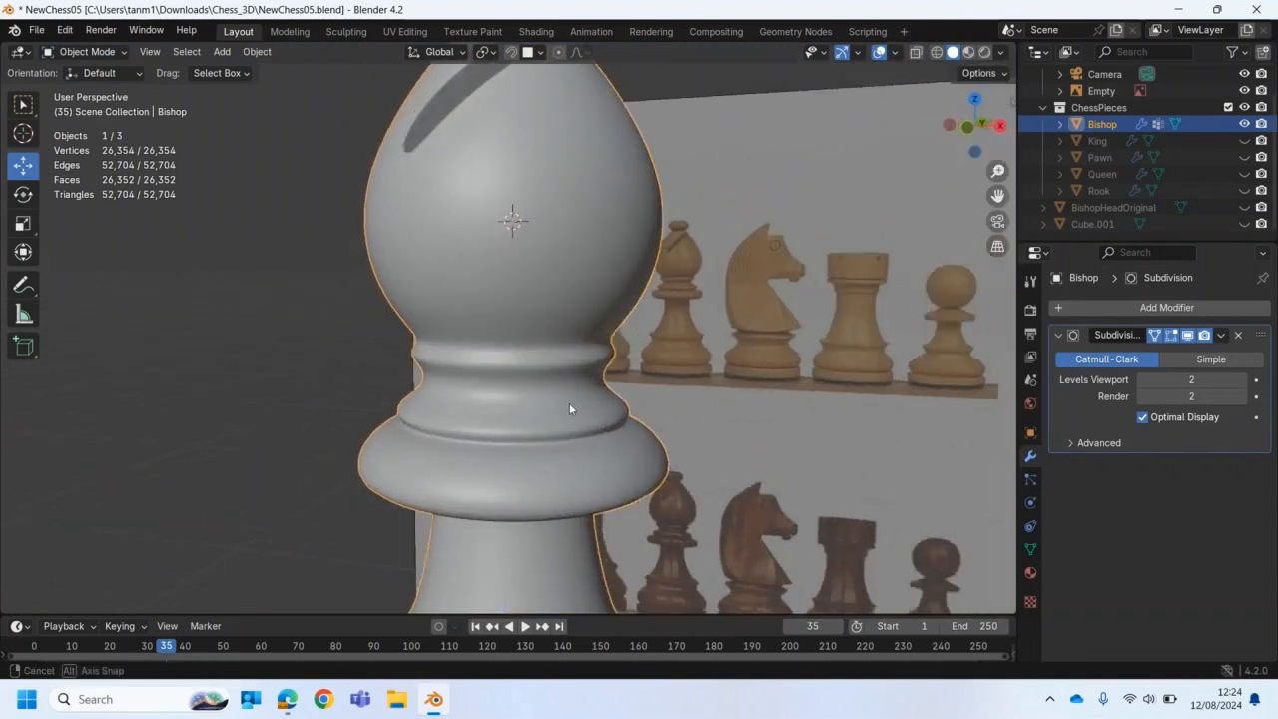
# Step: Enter Edit Mode again and turn off the Subdivision modifier's display so the base mesh of the neck shows
pyautogui.click(79, 52)
pyautogui.click(74, 88)
pyautogui.scroll(3, 363, 431)
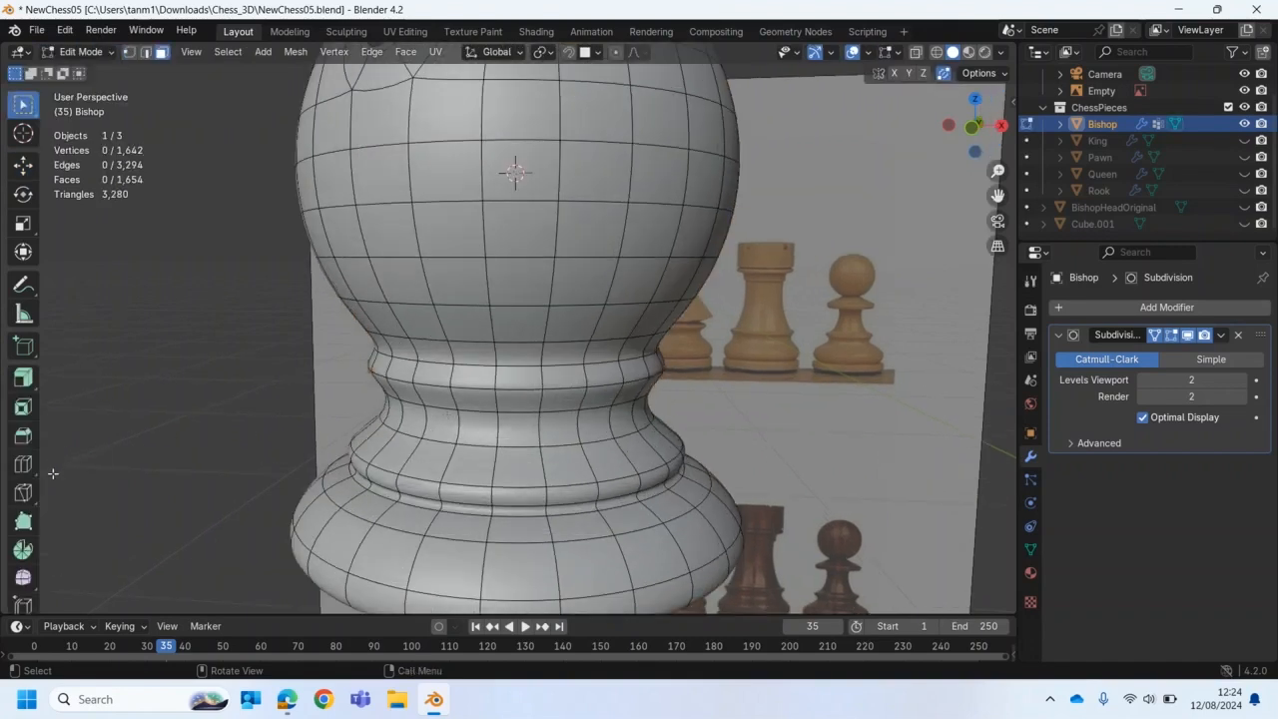
pyautogui.click(23, 464)
pyautogui.click(1171, 334)
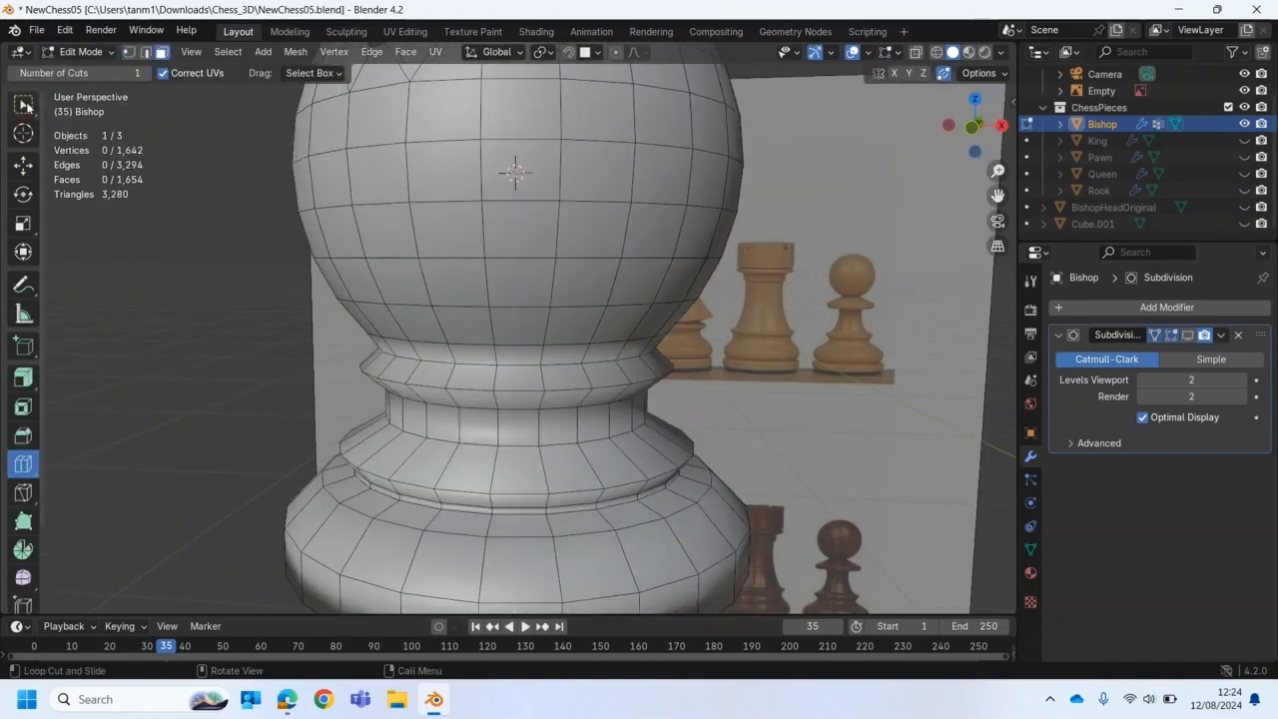
pyautogui.click(23, 105)
# Step: Bevel the edge loops of the ridge just below the head, down to its lower crease, which gets a width of about 0.0931 m
pyautogui.keyDown('alt'); pyautogui.click(514, 366); pyautogui.keyUp('alt')
pyautogui.keyDown('alt'); pyautogui.click(473, 366); pyautogui.keyUp('alt')
pyautogui.click(145, 52)
pyautogui.keyDown('alt'); pyautogui.click(514, 364); pyautogui.keyUp('alt')
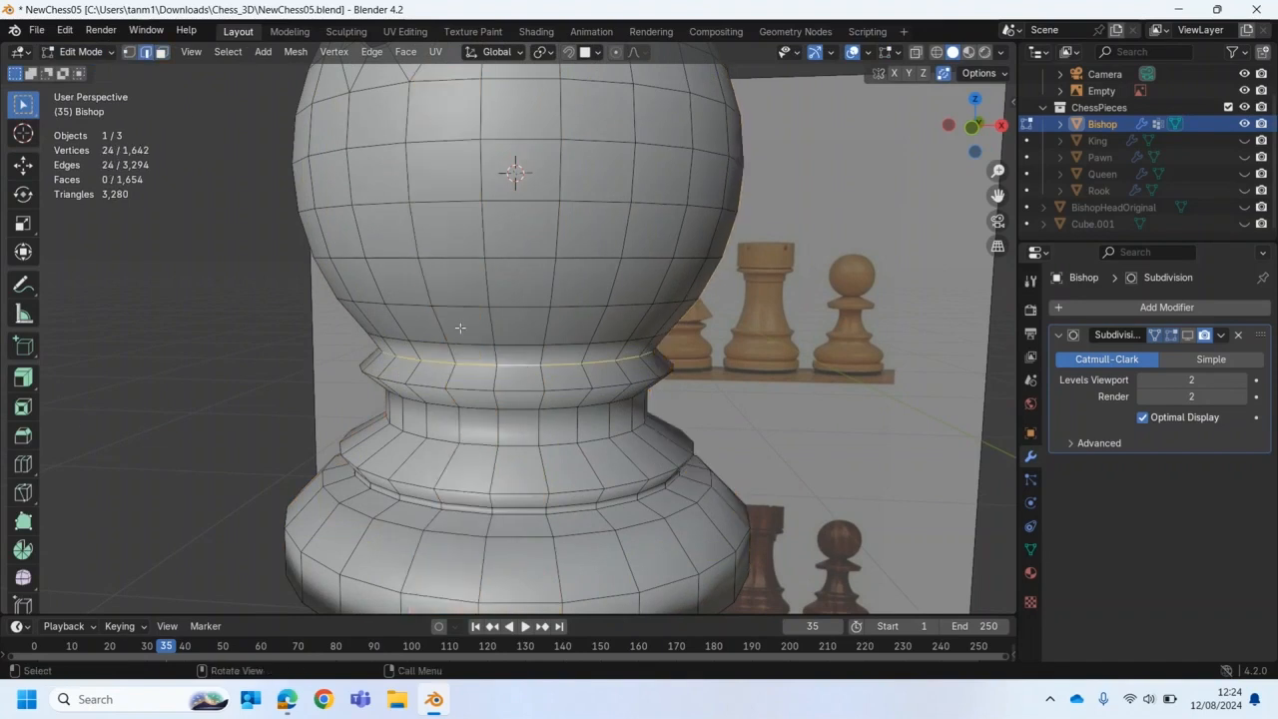
pyautogui.click(23, 435)
pyautogui.moveTo(517, 264); pyautogui.dragTo(561, 391)
pyautogui.moveTo(516, 443); pyautogui.dragTo(529, 489)
pyautogui.keyDown('alt'); pyautogui.click(547, 410); pyautogui.keyUp('alt')
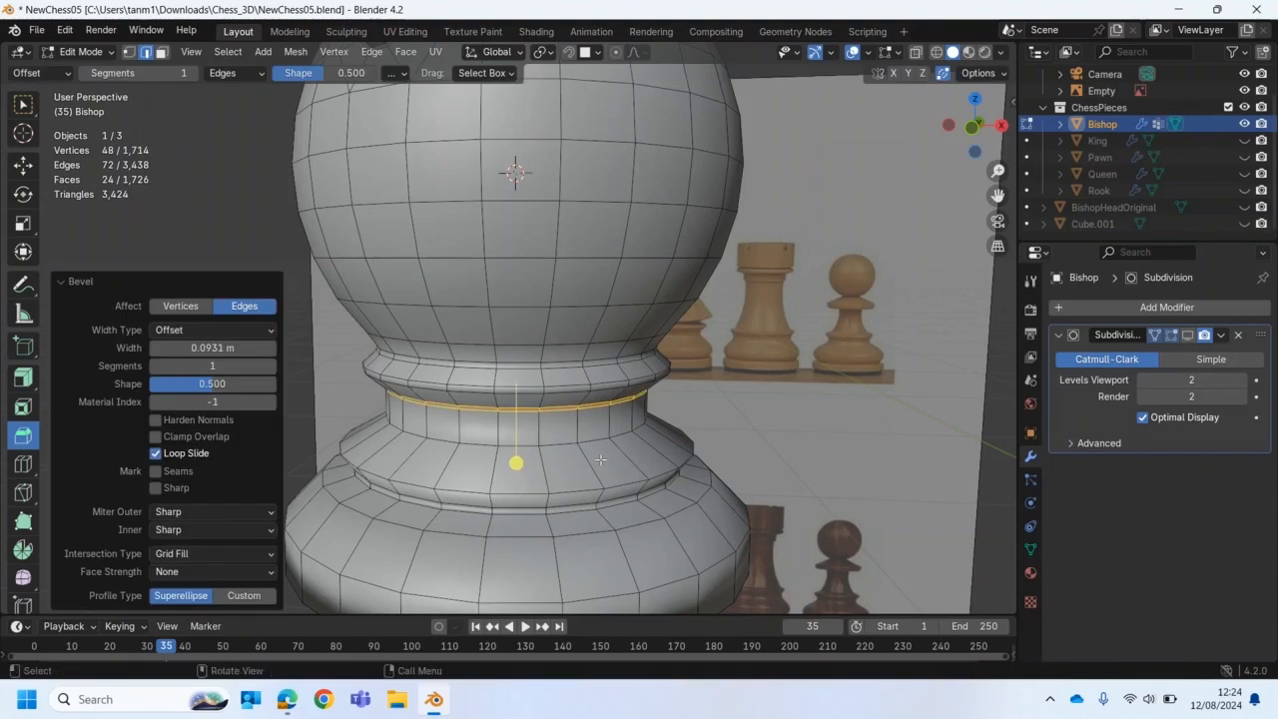
# Step: Bevel the edge loops of the next ridge down, just above the wide collar disc
pyautogui.moveTo(529, 489); pyautogui.dragTo(534, 473, button='middle')
pyautogui.keyDown('alt'); pyautogui.click(546, 468); pyautogui.keyUp('alt')
pyautogui.moveTo(517, 358); pyautogui.dragTo(534, 317)
# Step: Add one loop cut around the underside of the wide collar disc, with a slide factor of about -0.870
pyautogui.scroll(-2, 586, 494)
pyautogui.moveTo(586, 494); pyautogui.dragTo(544, 394, button='middle')
pyautogui.click(23, 463)
pyautogui.moveTo(448, 404); pyautogui.dragTo(497, 414)
pyautogui.moveTo(497, 415); pyautogui.dragTo(169, 169, button='middle')
pyautogui.press('w')
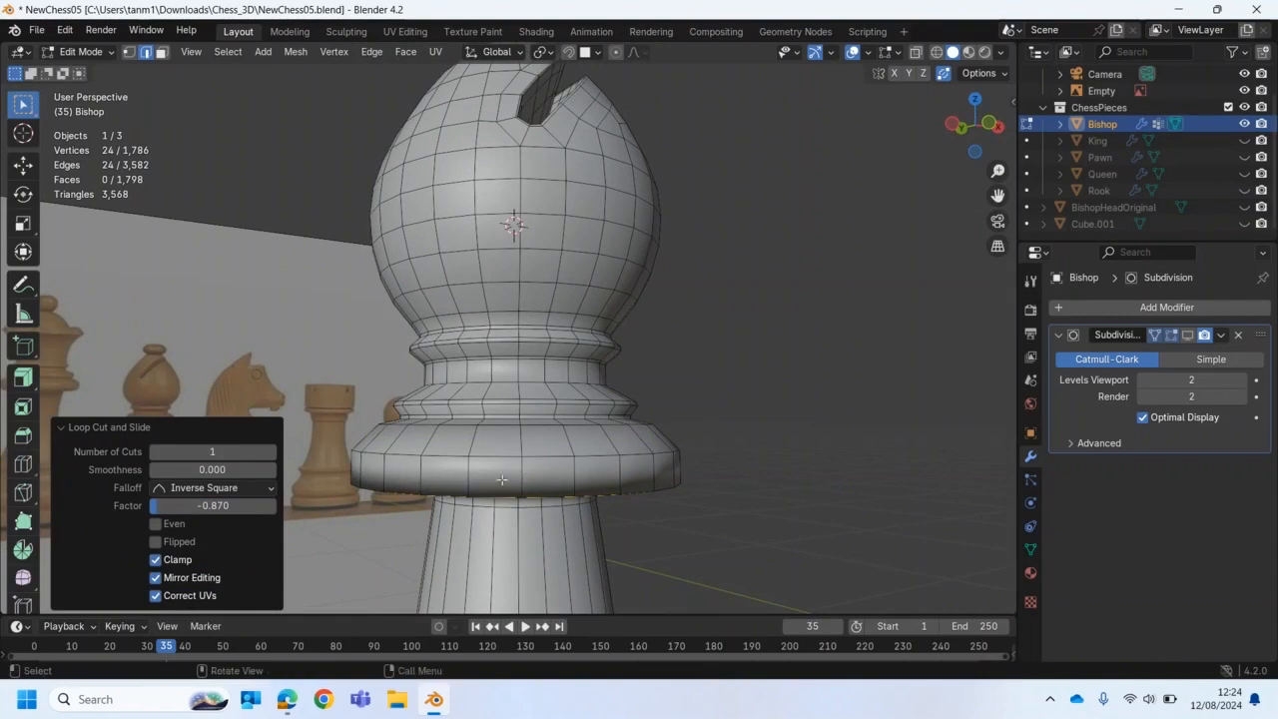
# Step: Add one loop cut around the collar disc's outer side near its lower rim, with a slide factor of about 0.669
pyautogui.hotkey('ctrl', 'r')
pyautogui.click(519, 486)
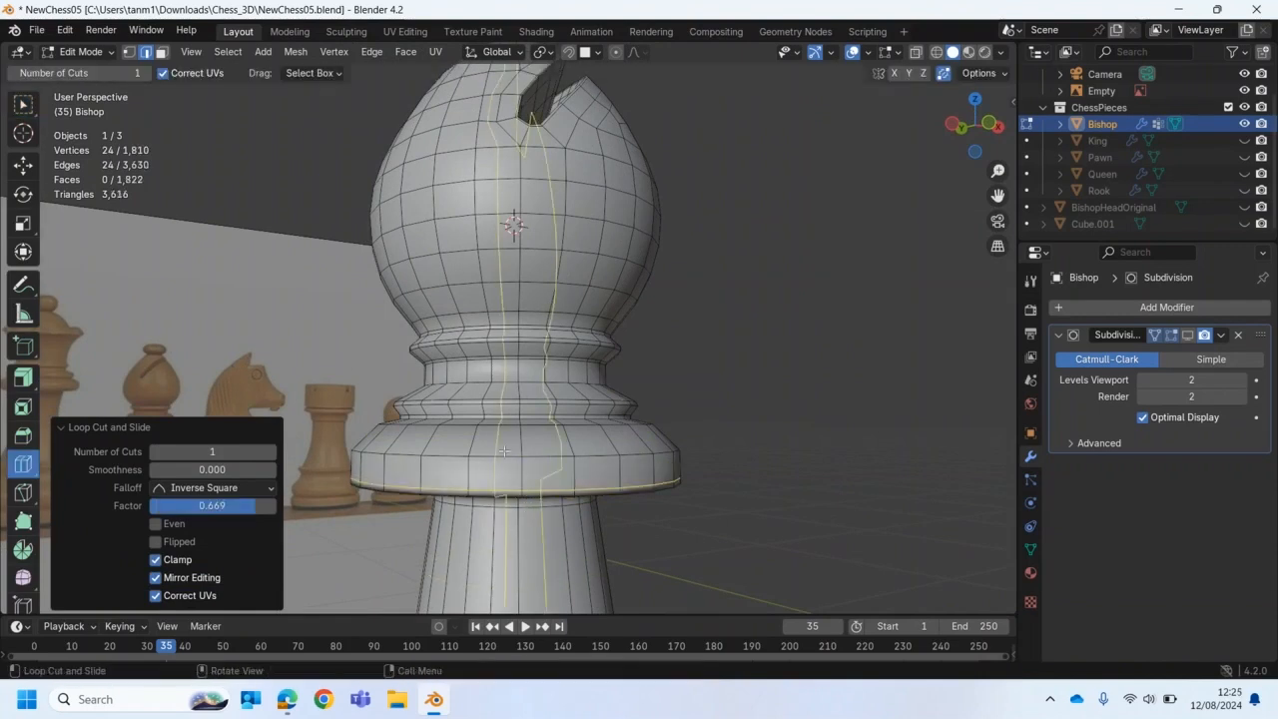
pyautogui.click(536, 489)
# Step: Bevel the edge loop around the upper outer rim of the wide collar disc
pyautogui.keyDown('alt'); pyautogui.click(543, 456); pyautogui.keyUp('alt')
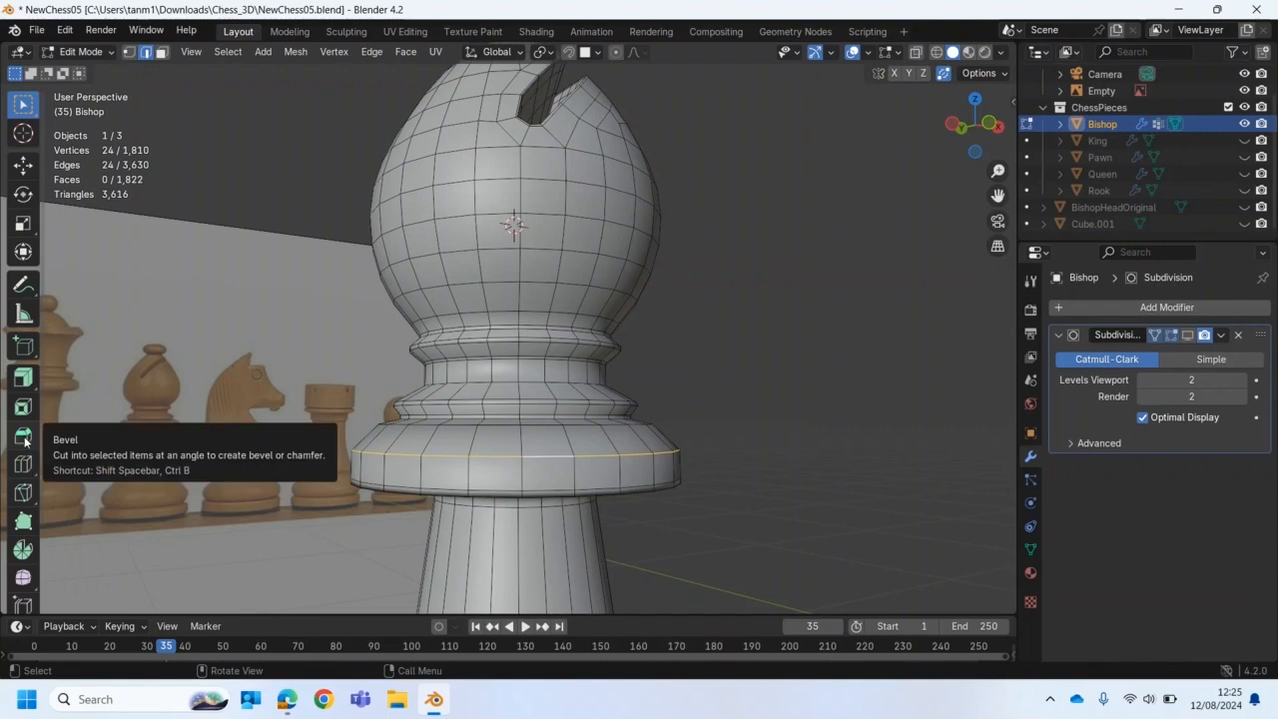
pyautogui.hotkey('ctrl', 'b')
pyautogui.click(477, 457)
pyautogui.click(23, 437)
pyautogui.moveTo(513, 364); pyautogui.dragTo(518, 336)
pyautogui.click(71, 284)
# Step: Check the bishop's lower body in Object Mode with the subdivision preview, and return to the unsmoothed mesh in Edit Mode
pyautogui.scroll(-4, 536, 467)
pyautogui.moveTo(536, 467)
pyautogui.mouseDown(button='middle')
pyautogui.moveTo(491, 489)
pyautogui.moveTo(539, 463)
pyautogui.mouseUp(button='middle')
pyautogui.scroll(2, 539, 463)
pyautogui.keyDown('shift'); pyautogui.moveTo(544, 559); pyautogui.dragTo(551, 389, button='middle'); pyautogui.keyUp('shift')
pyautogui.moveTo(551, 390)
pyautogui.mouseDown(button='middle')
pyautogui.moveTo(558, 439)
pyautogui.moveTo(545, 378)
pyautogui.mouseUp(button='middle')
pyautogui.scroll(2, 558, 442)
pyautogui.click(82, 52)
pyautogui.click(82, 70)
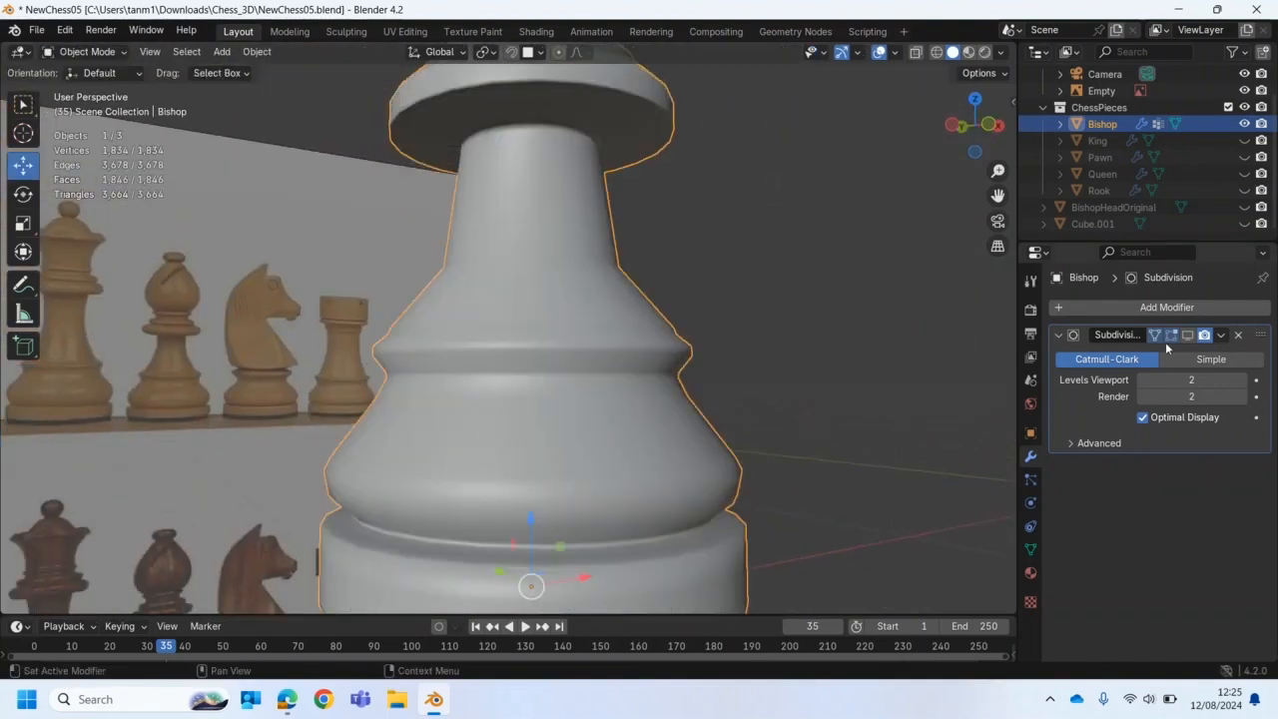
pyautogui.moveTo(805, 421); pyautogui.dragTo(527, 354, button='middle')
pyautogui.click(82, 52)
pyautogui.click(85, 88)
pyautogui.click(1187, 335)
pyautogui.scroll(1, 492, 428)
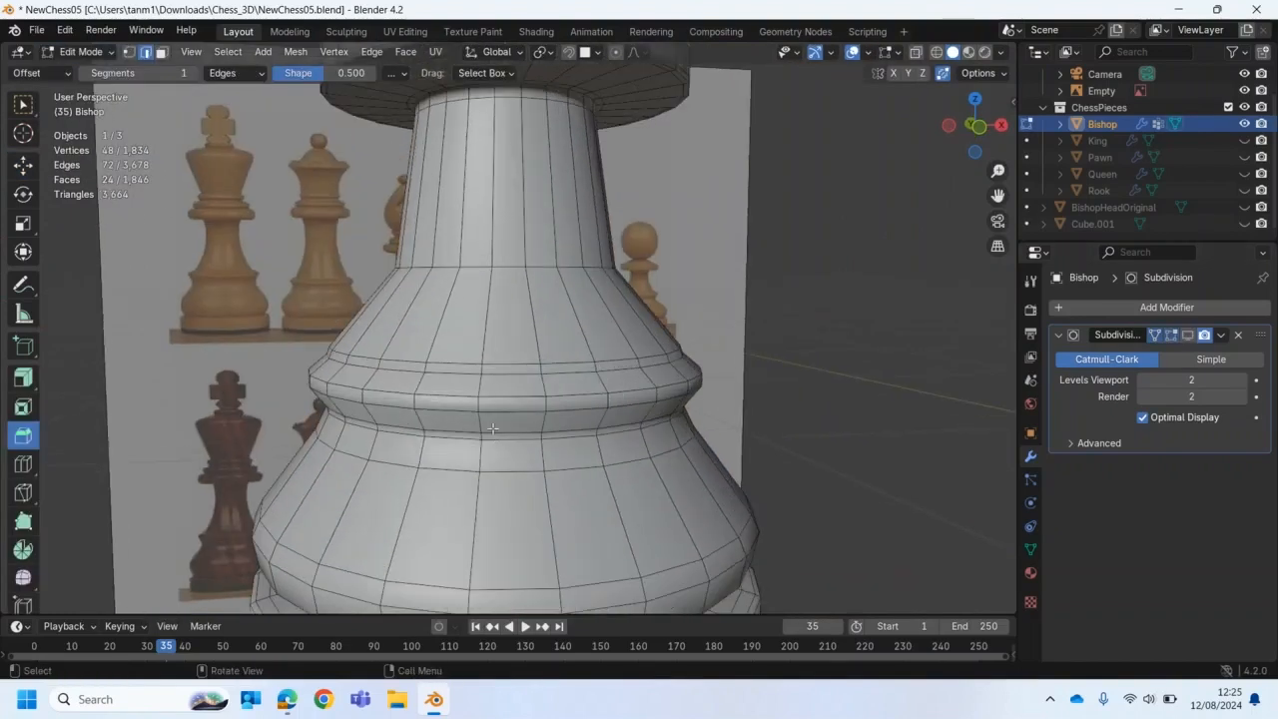
# Step: Scale the edge loop in the crease just below the lower body's ridge slightly inward
pyautogui.keyDown('alt'); pyautogui.click(497, 434); pyautogui.keyUp('alt')
pyautogui.press('s')
pyautogui.moveTo(550, 328); pyautogui.dragTo(547, 332)
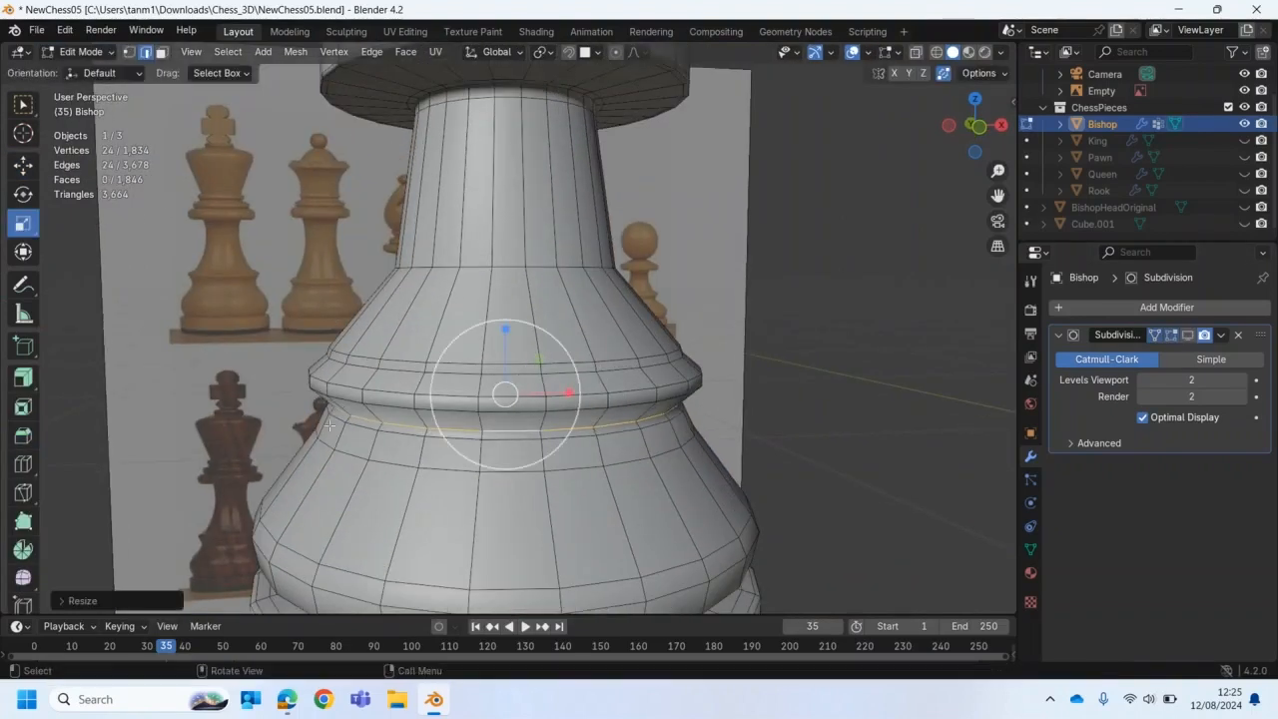
# Step: Add loop cuts around the lower body at its ridge and on the sloping section above it
pyautogui.hotkey('ctrl', 'r')
pyautogui.scroll(-3, 413, 422)
pyautogui.moveTo(472, 307); pyautogui.dragTo(468, 318)
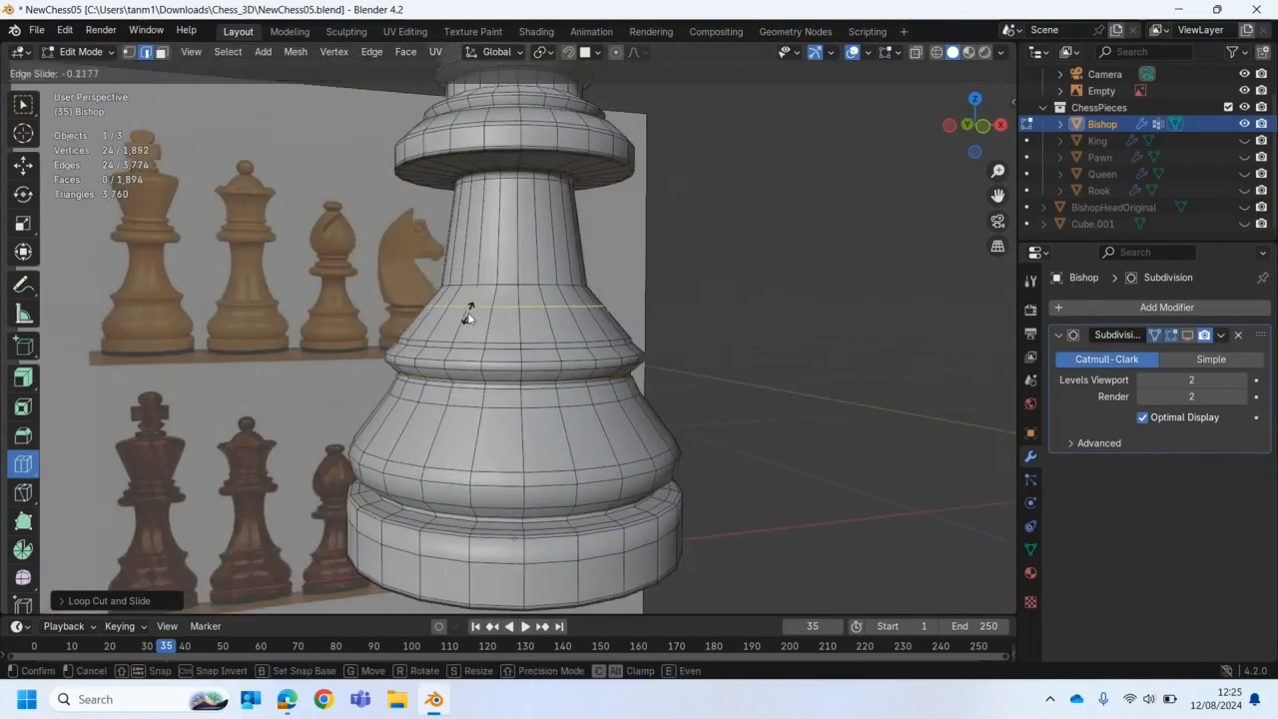
pyautogui.click(468, 355)
pyautogui.moveTo(469, 354); pyautogui.dragTo(528, 428, button='middle')
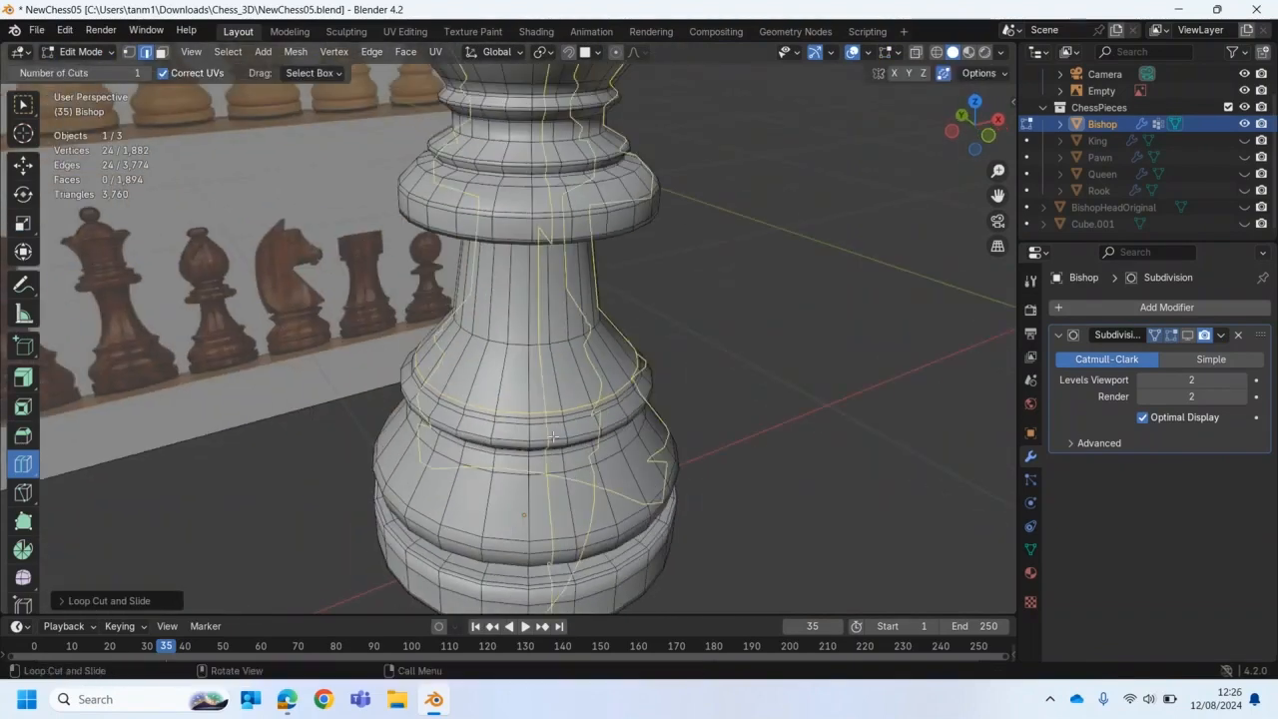
pyautogui.scroll(-4, 677, 491)
pyautogui.moveTo(639, 476); pyautogui.dragTo(546, 458, button='middle')
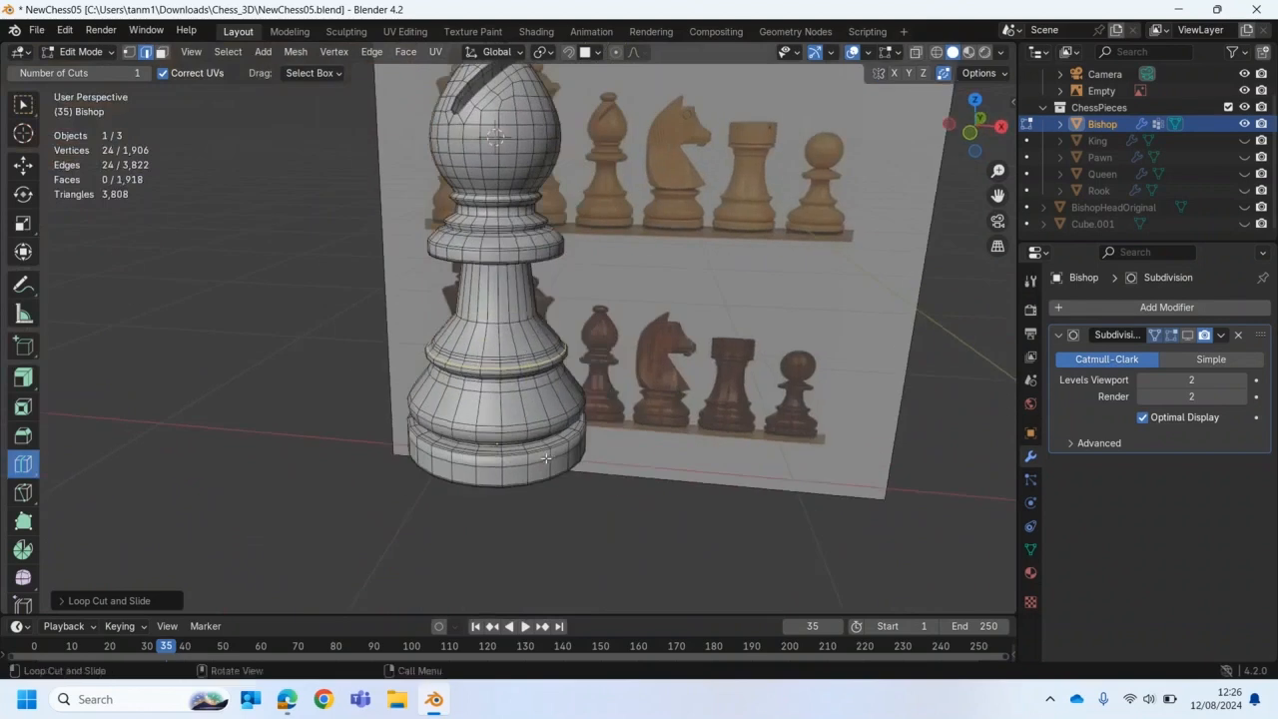
# Step: Show the Subdivision modifier in the viewport in Object Mode and inspect the smoothed bishop's head and slot
pyautogui.click(80, 51)
pyautogui.click(75, 66)
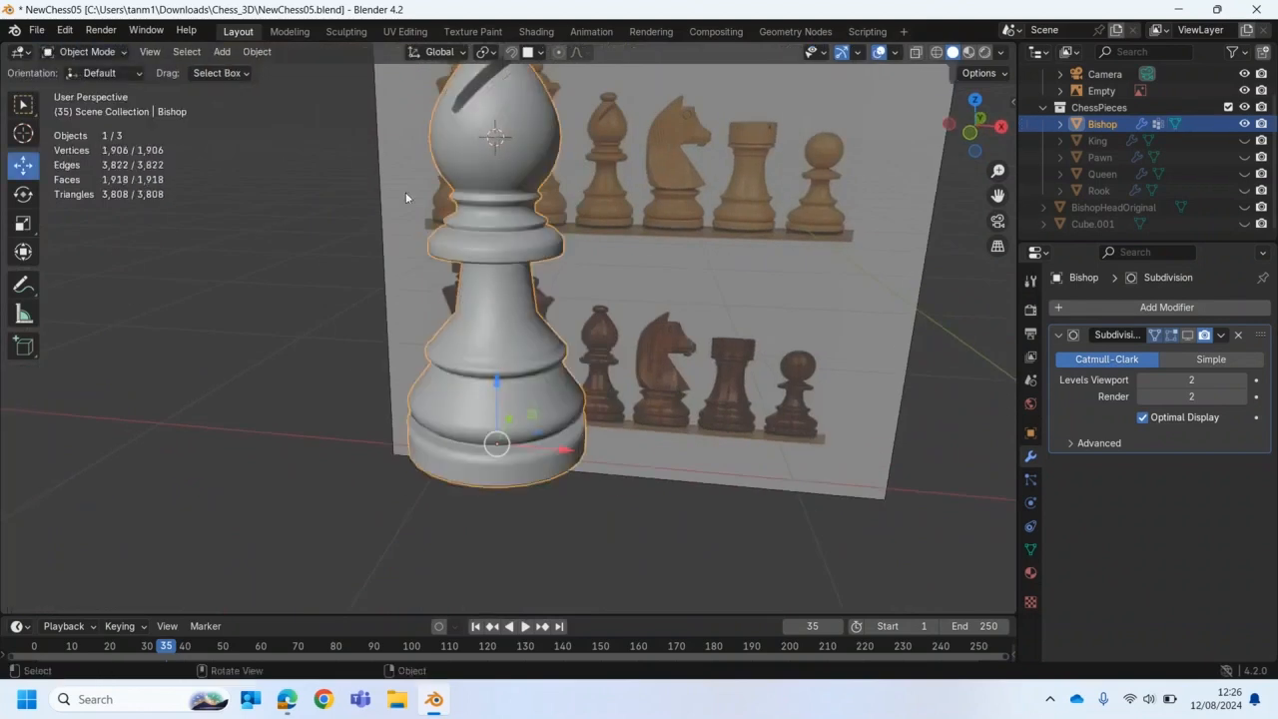
pyautogui.click(1185, 335)
pyautogui.scroll(-3, 685, 479)
pyautogui.keyDown('shift'); pyautogui.moveTo(585, 351); pyautogui.dragTo(495, 473, button='middle'); pyautogui.keyUp('shift')
pyautogui.moveTo(604, 429); pyautogui.dragTo(567, 392, button='middle')
pyautogui.scroll(4, 567, 395)
pyautogui.scroll(1, 567, 395)
pyautogui.moveTo(351, 359); pyautogui.dragTo(438, 427, button='middle')
pyautogui.scroll(-2, 410, 431)
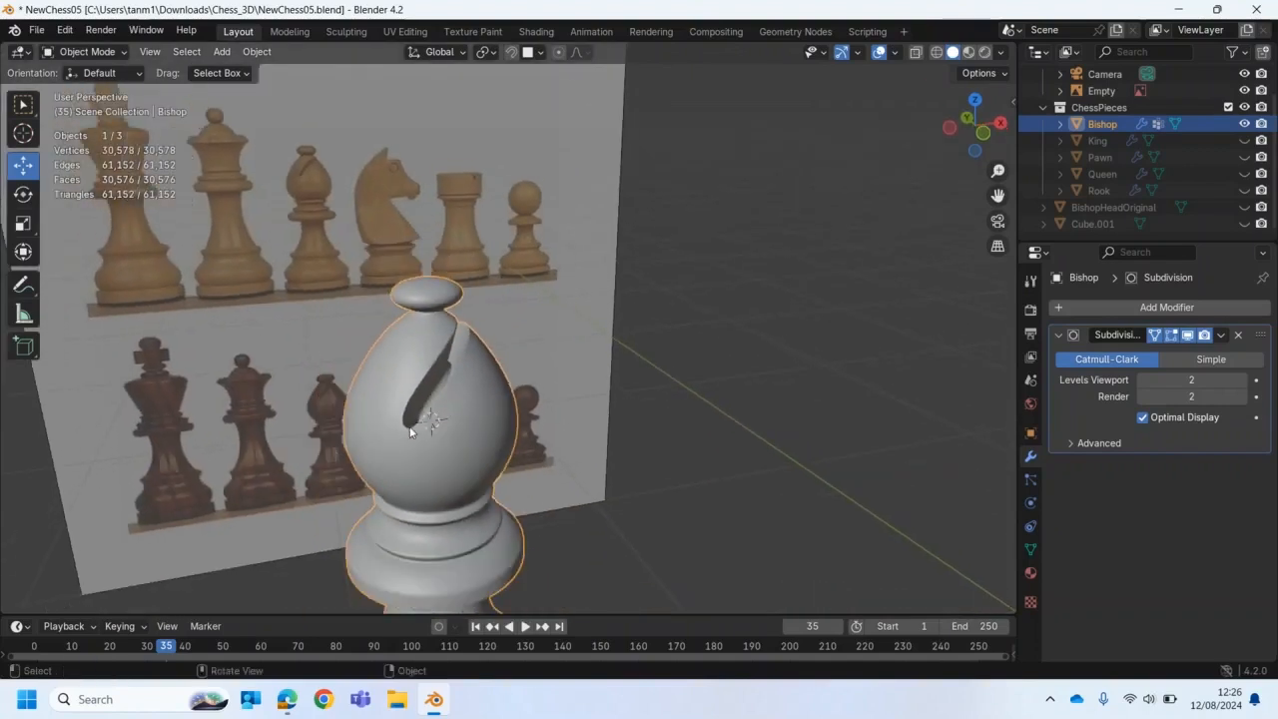